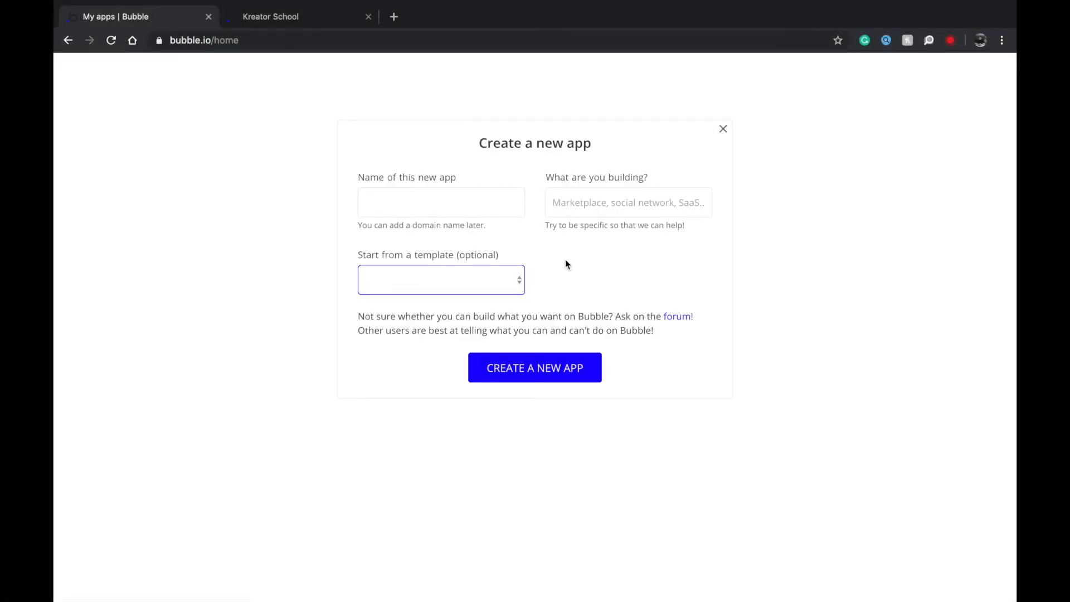
Switch to the Kreator School tab to show its home page and All Problems listing.
click(268, 14)
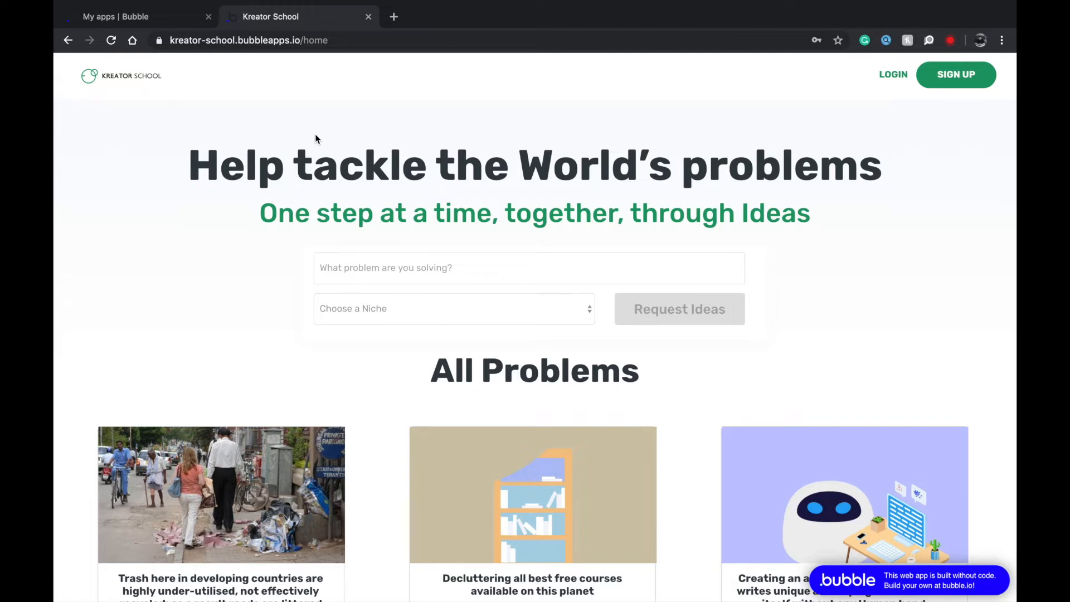
Browse the All Problems cards and open the AI unique-content writer problem's detail page.
scroll(315, 135, down, 3)
scroll(315, 135, up, 4)
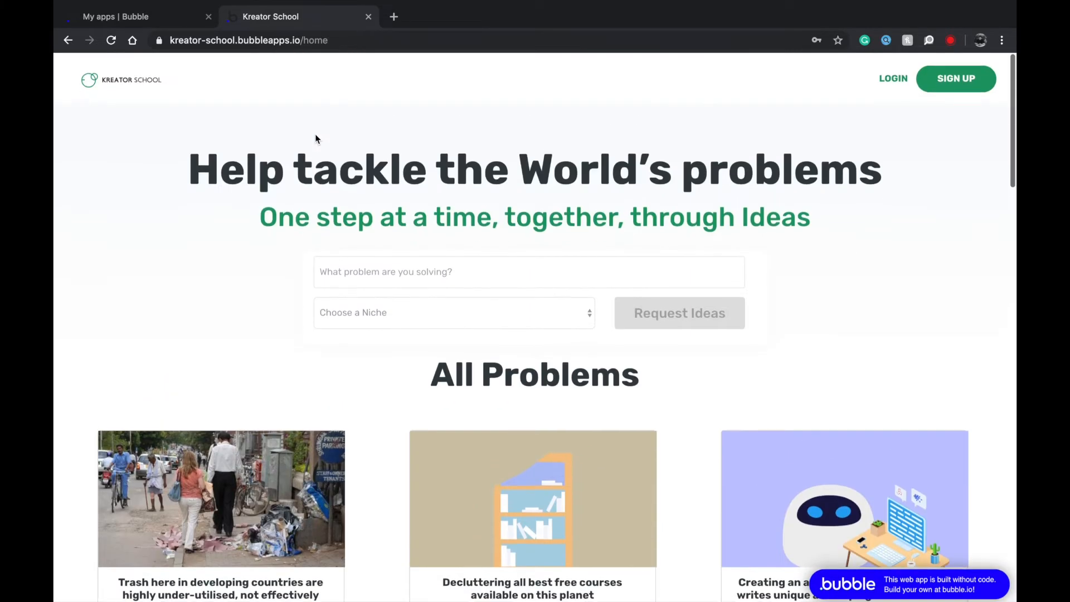
scroll(316, 138, down, 3)
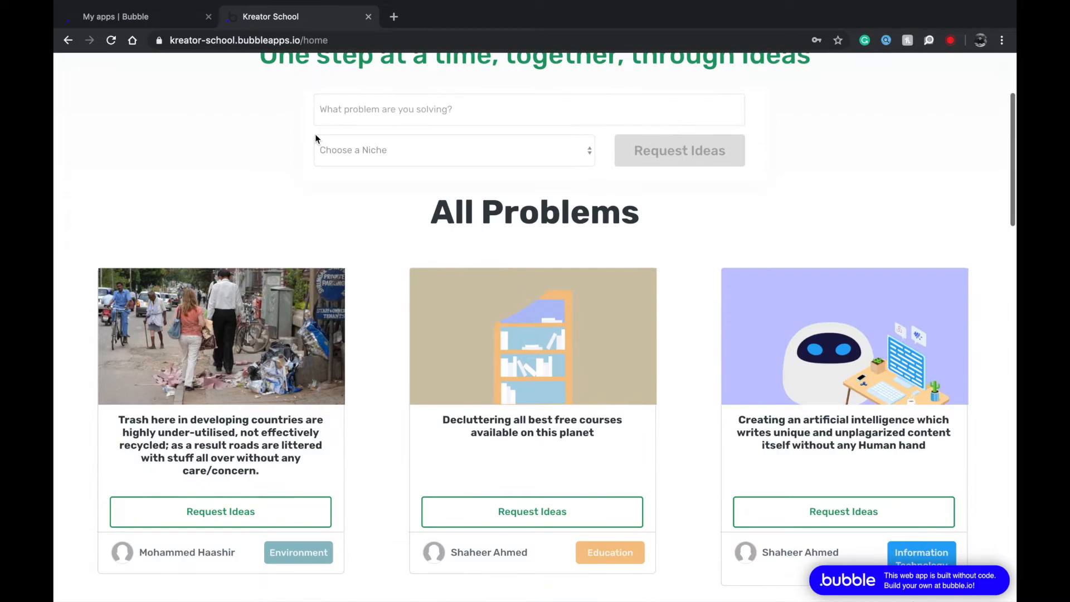
scroll(456, 286, down, 2)
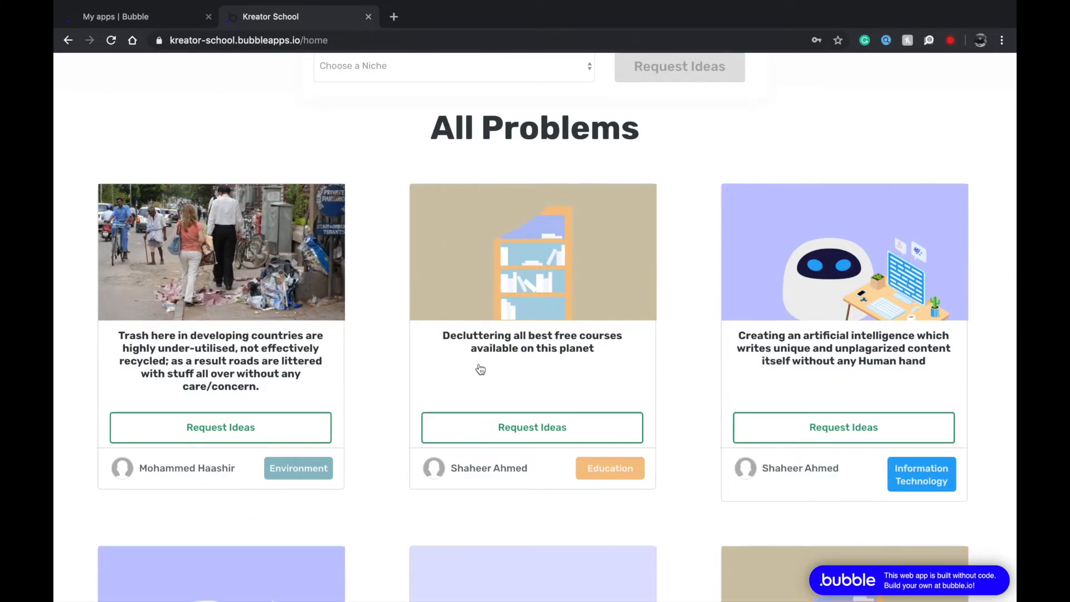
scroll(479, 369, down, 2)
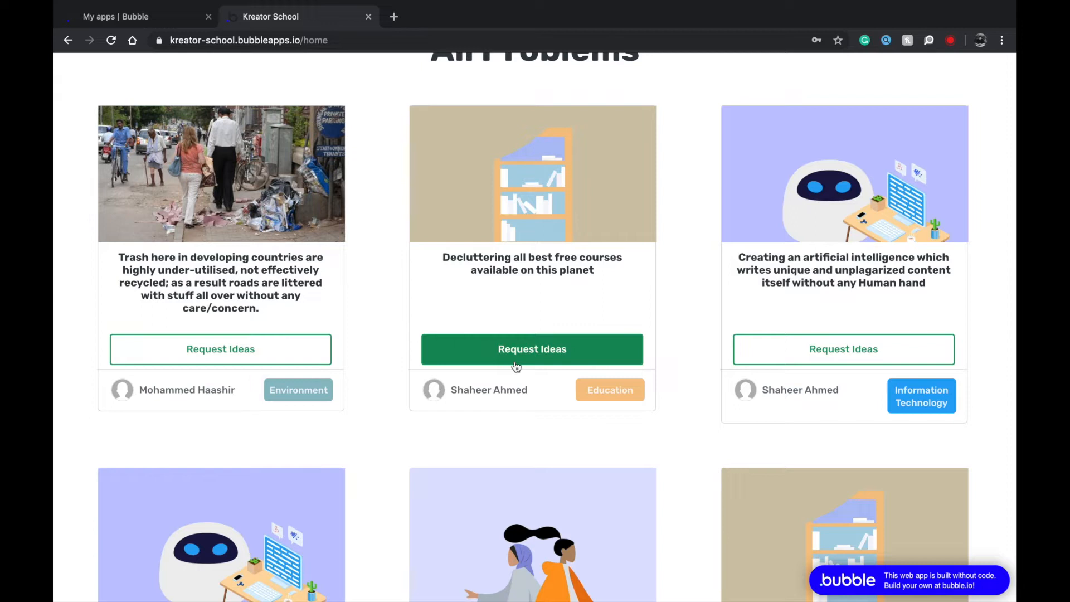
scroll(516, 363, up, 1)
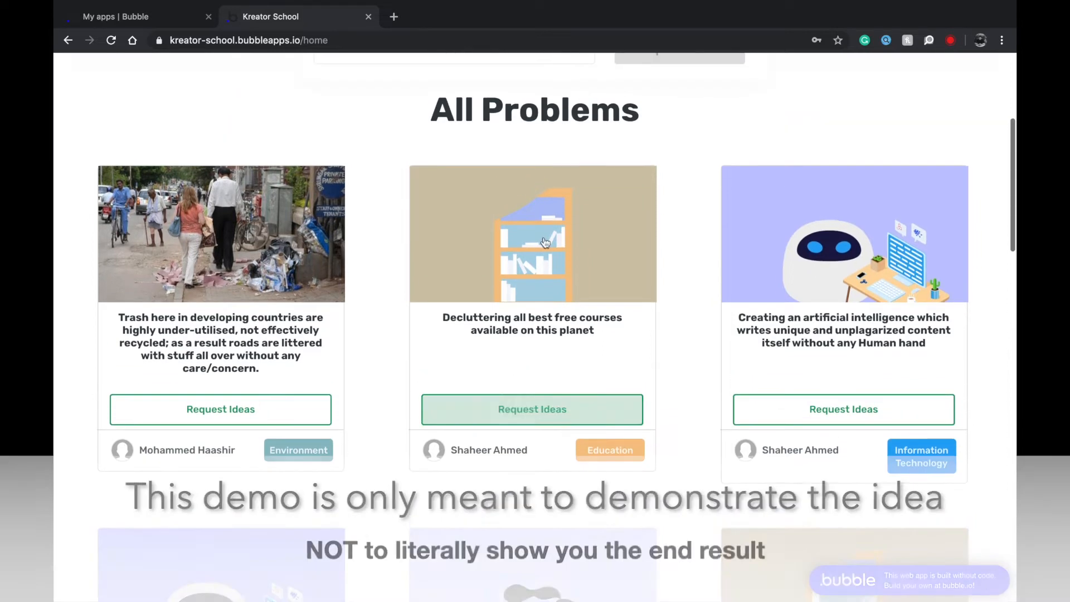
scroll(579, 239, up, 2)
scroll(579, 237, down, 1)
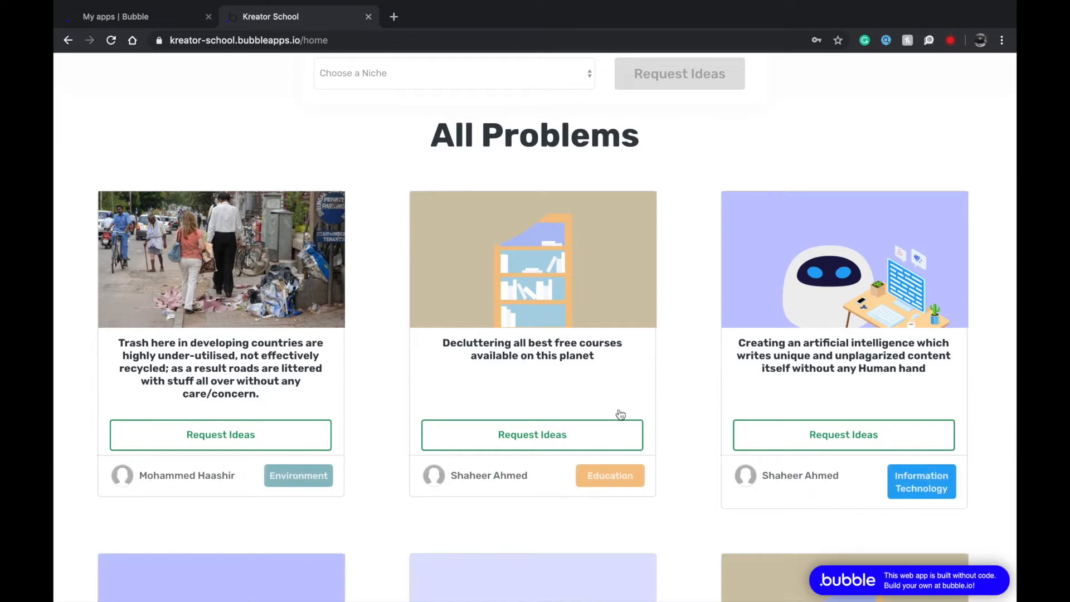
scroll(616, 412, down, 1)
scroll(954, 447, down, 2)
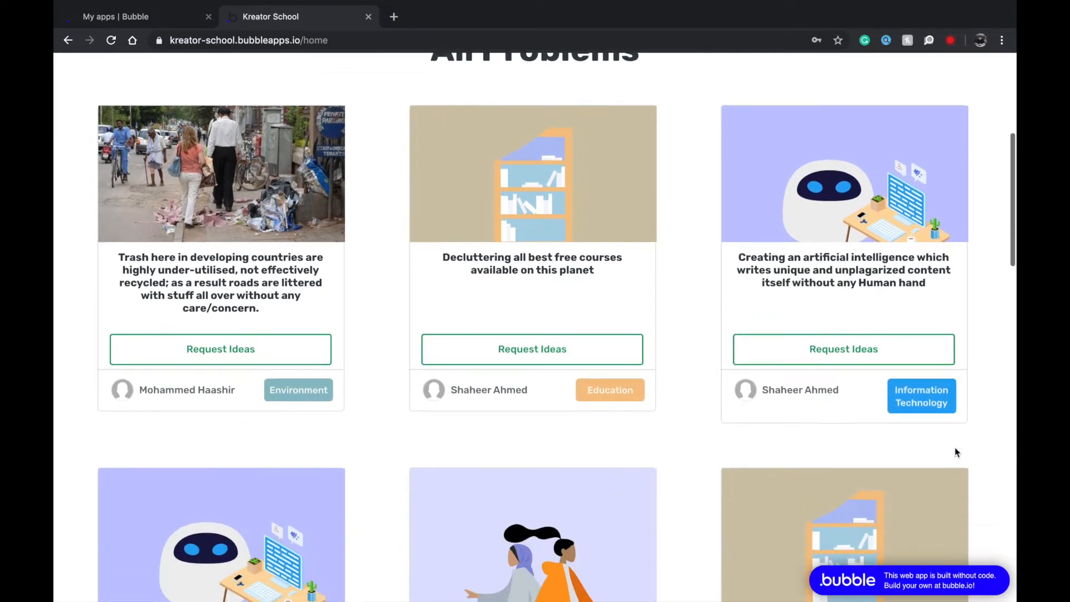
click(869, 209)
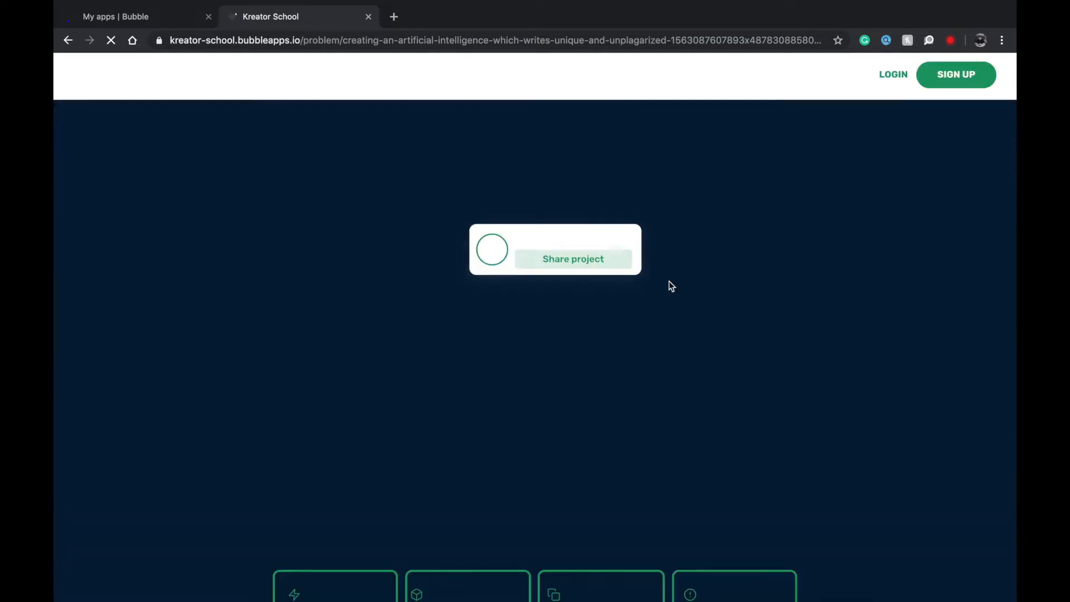
Preview the Share project window and the Constraint, Existing solution, Prototype/Product and What if? forms, then go back home.
click(553, 264)
click(833, 181)
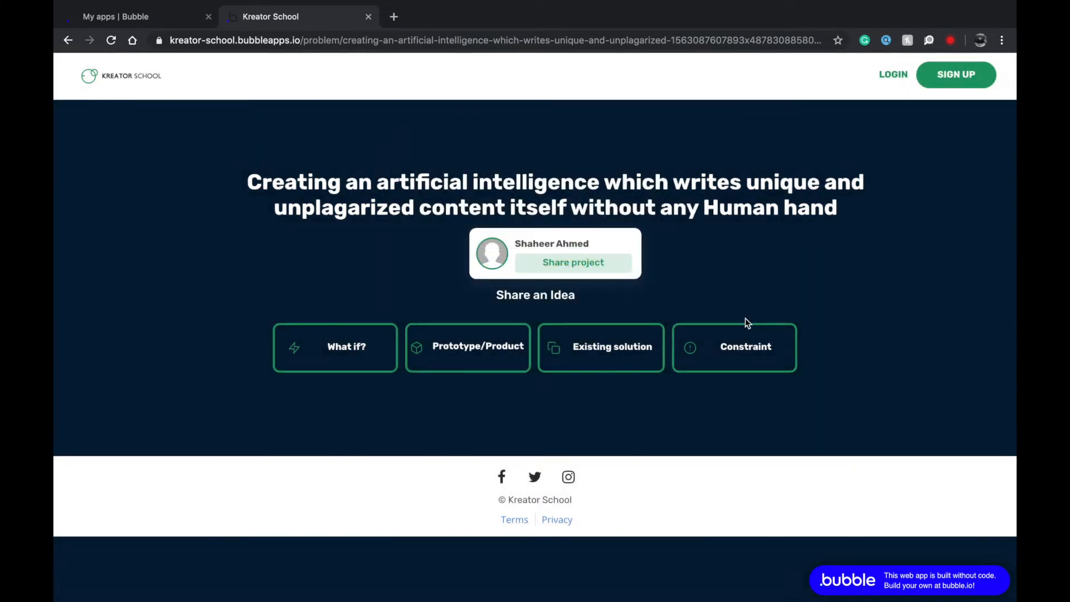
click(713, 348)
click(561, 361)
click(468, 347)
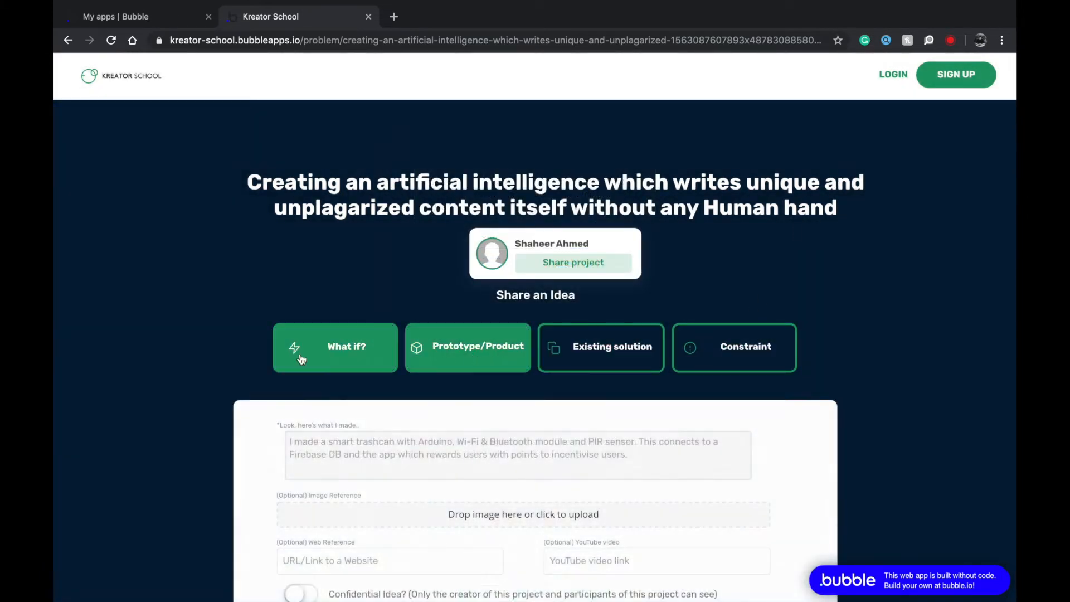
click(334, 348)
scroll(296, 289, left, 5)
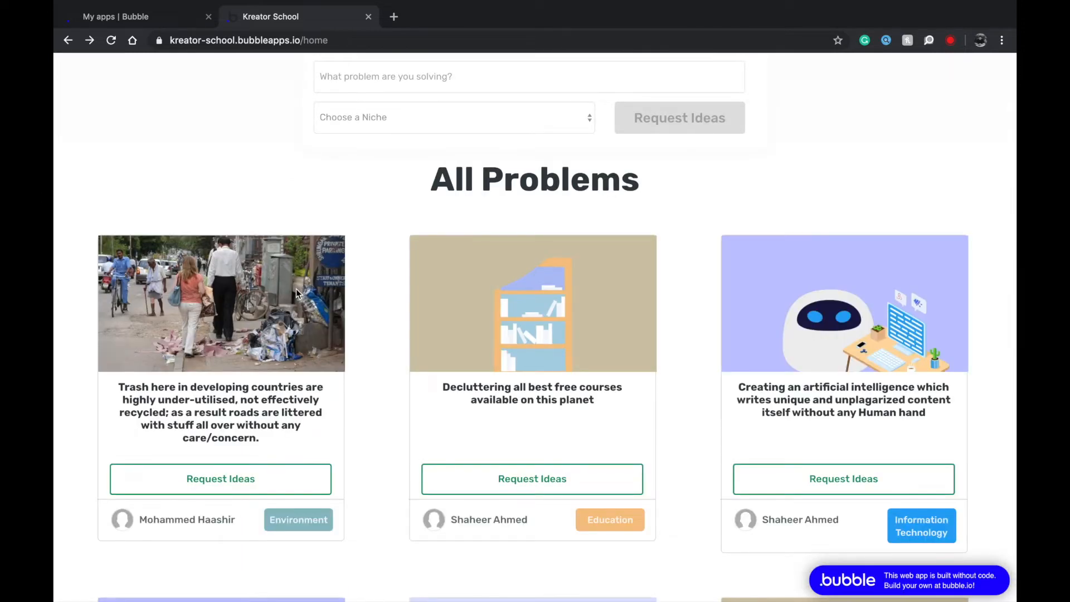
scroll(296, 289, up, 5)
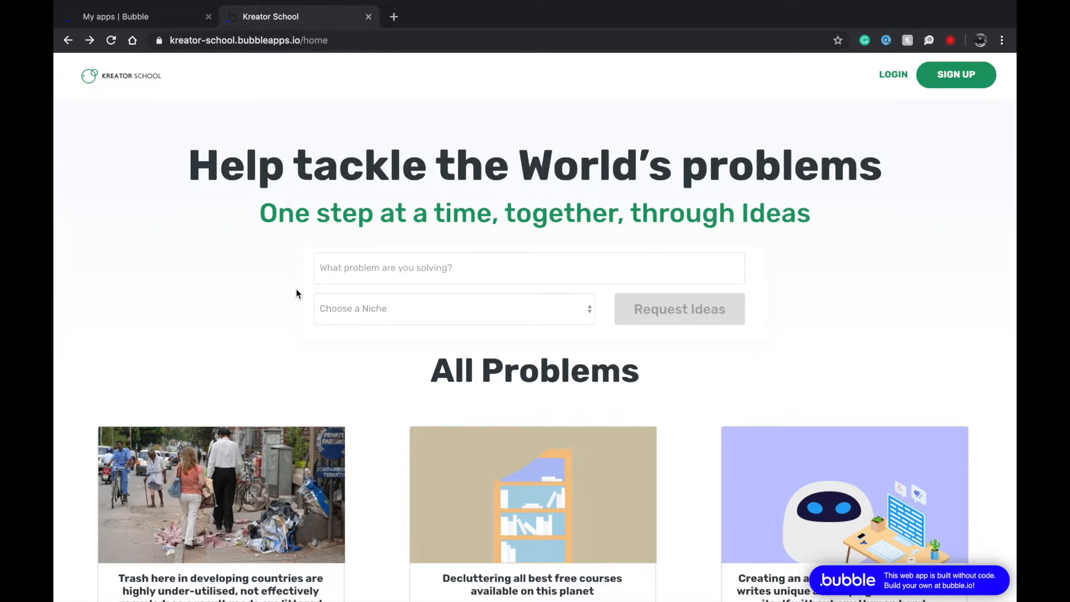
scroll(296, 289, down, 2)
scroll(296, 288, up, 2)
scroll(296, 288, down, 6)
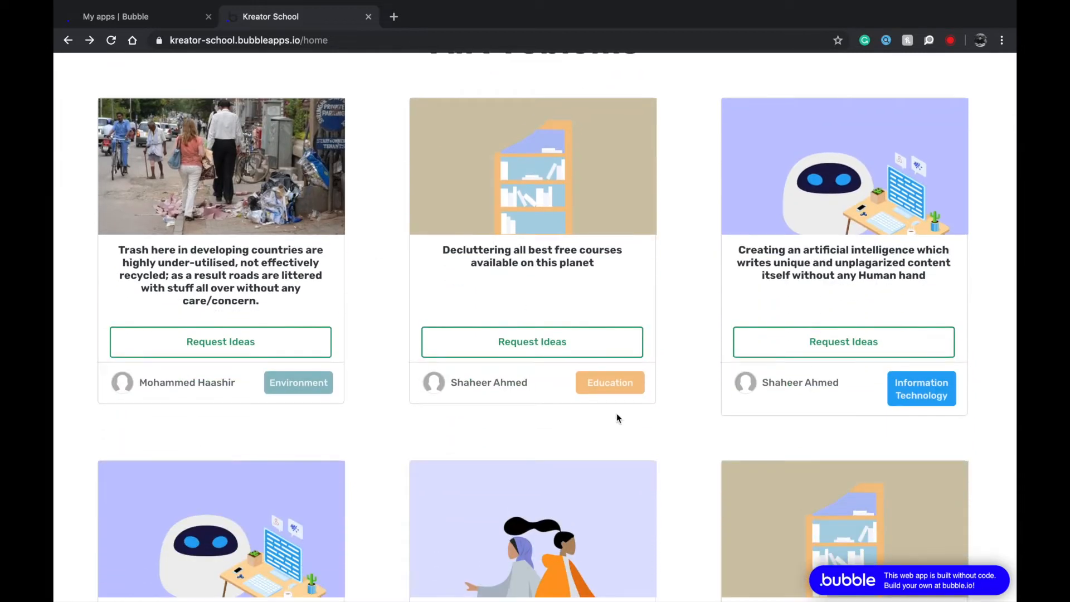
scroll(617, 415, down, 8)
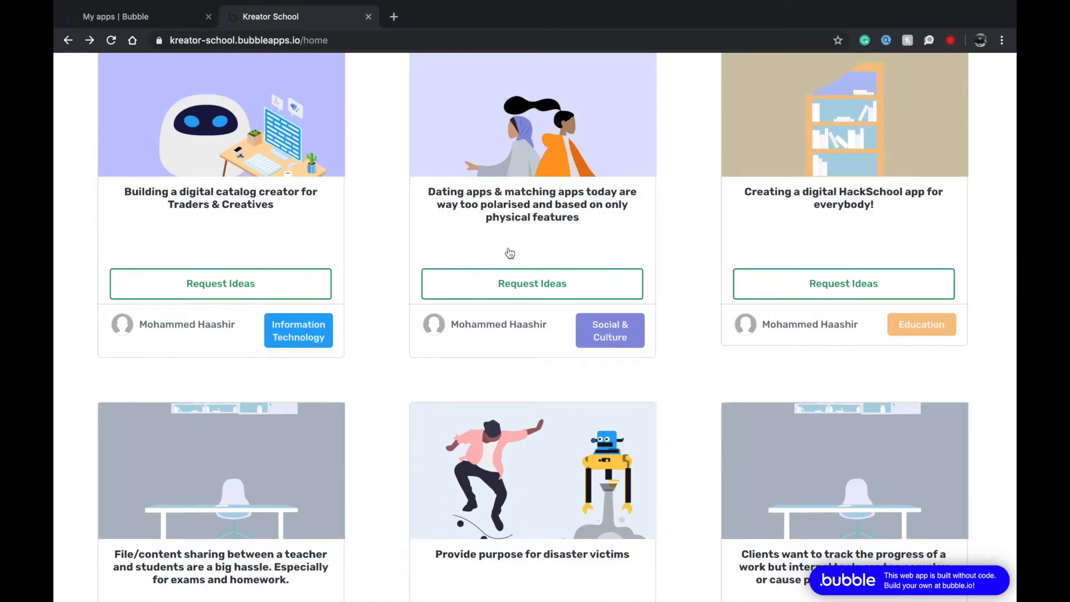
scroll(507, 251, up, 10)
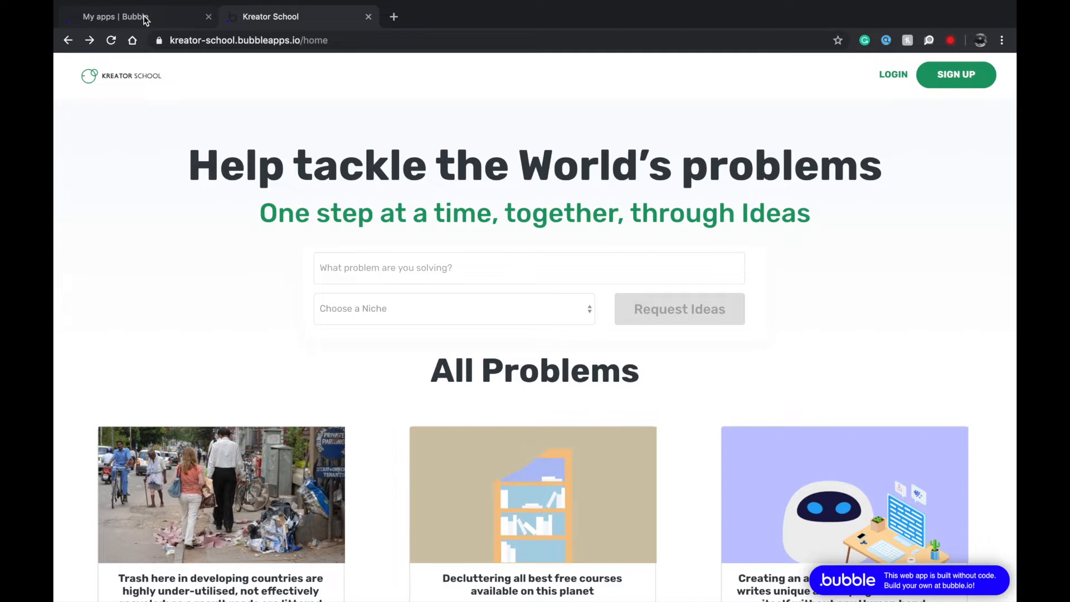
Return to the Bubble new-app form and enter 'Ideator' as the app name.
click(145, 21)
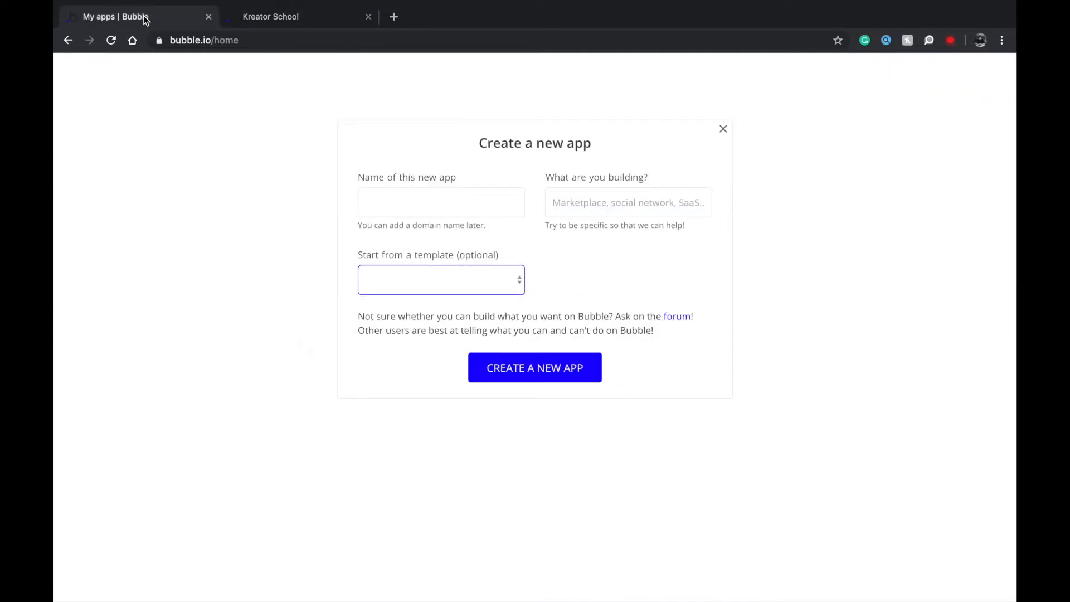
click(406, 194)
text(Idea )
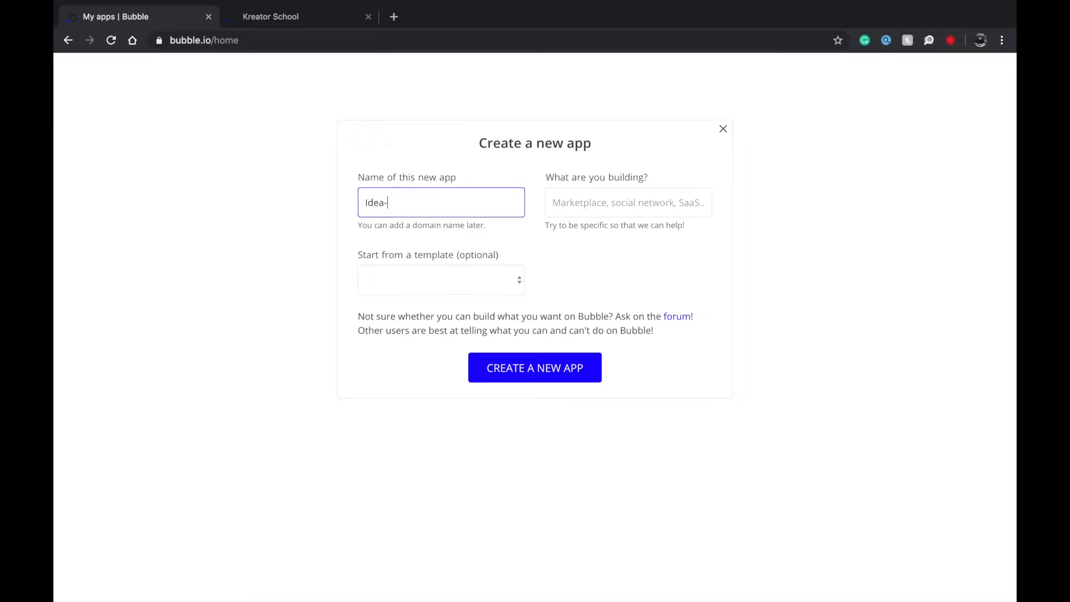
text(C)
key(BackSpace)
text(tor)
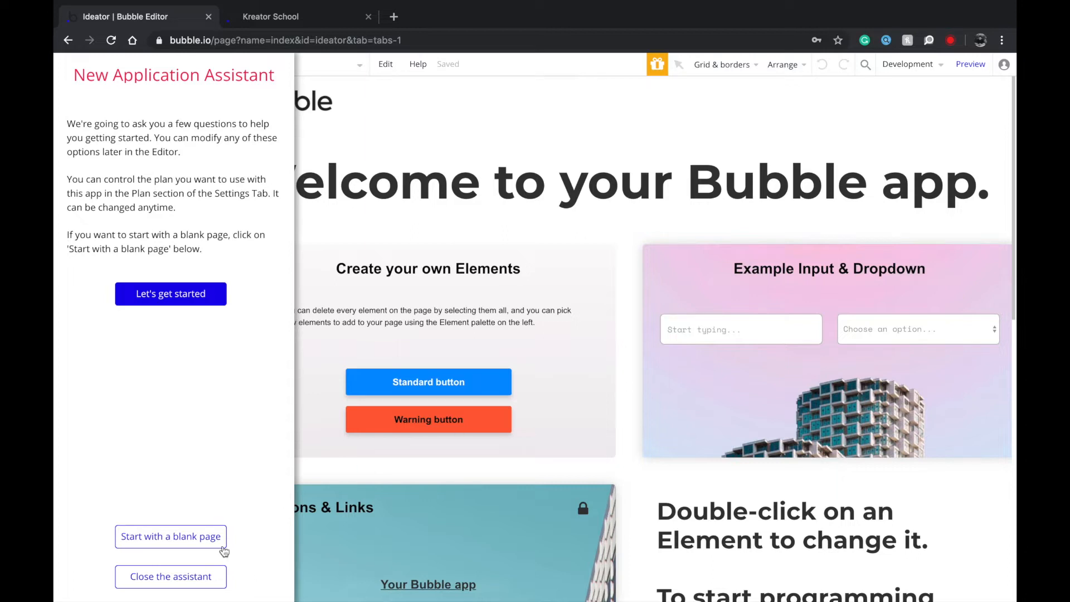
Start from a blank page and clear the index page's SEO description.
click(200, 537)
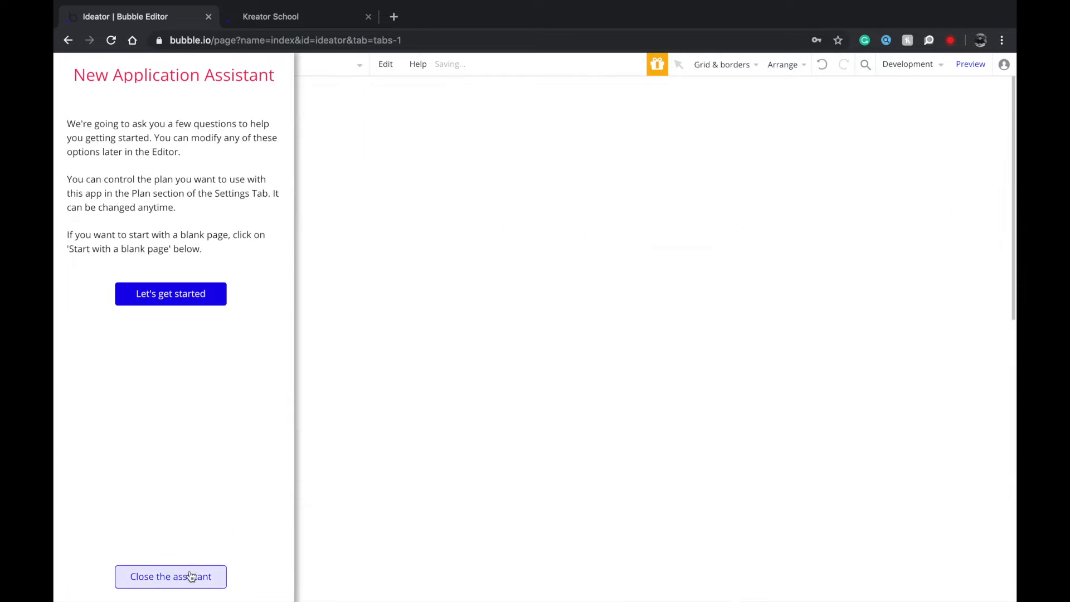
double_click(446, 294)
click(798, 579)
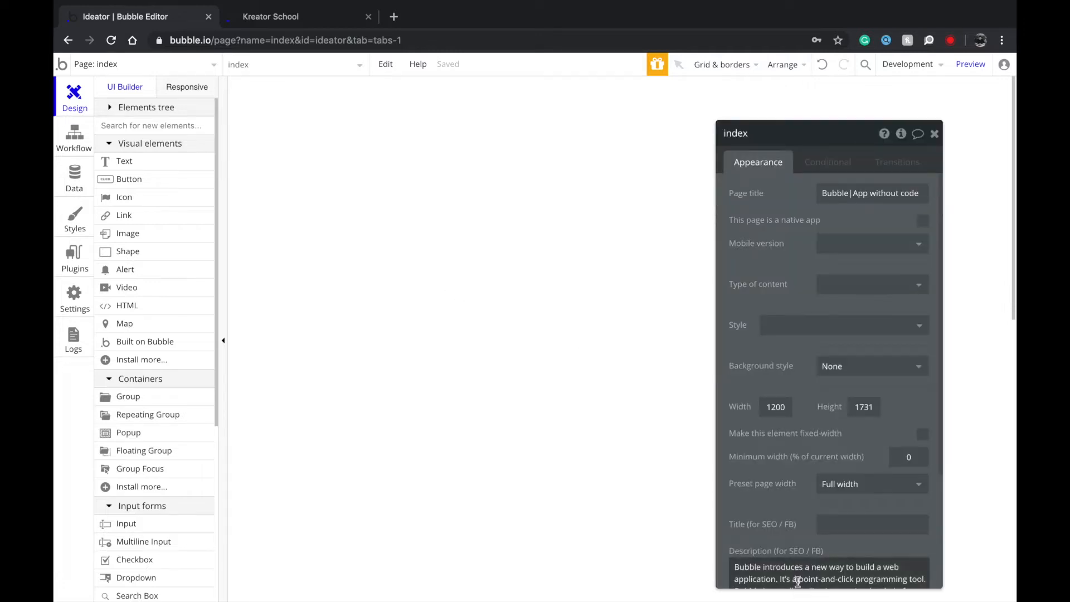
key(BackSpace)
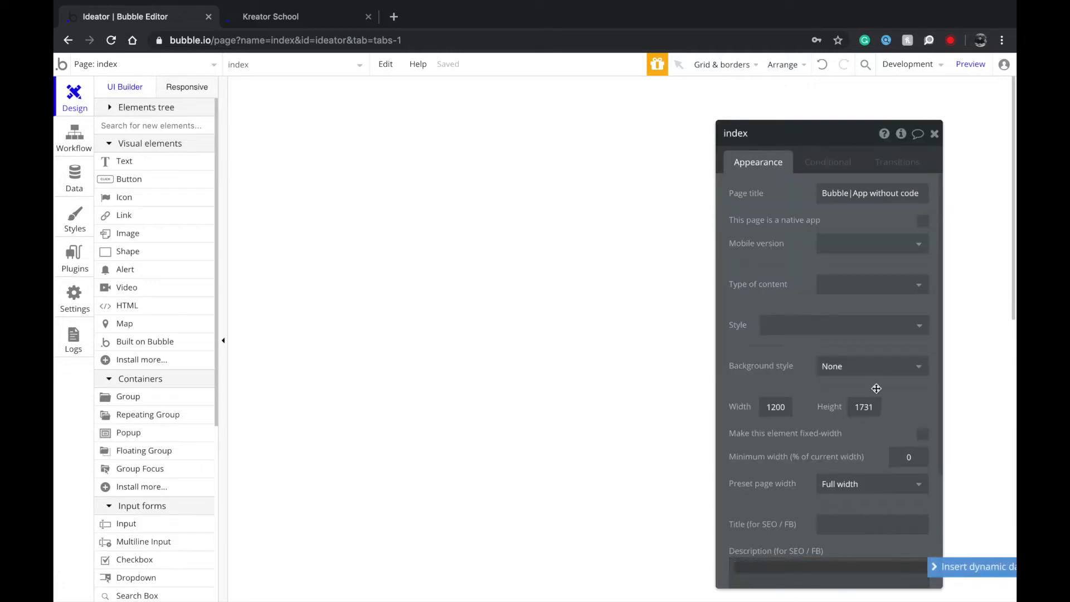
Keep the index page's preset width at Full width and close its properties panel.
scroll(841, 459, down, 1)
click(843, 458)
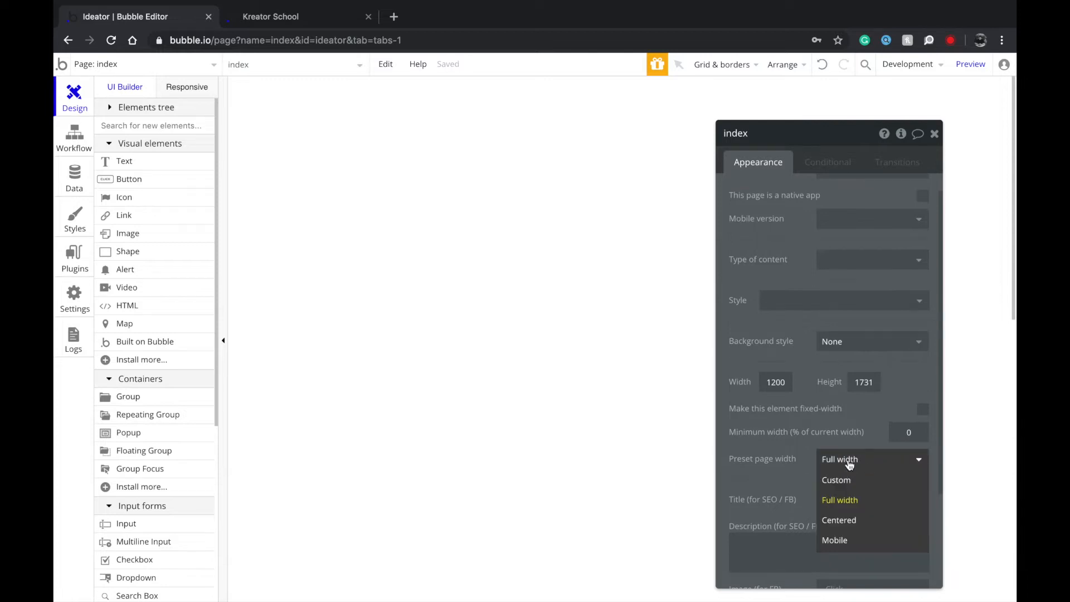
click(832, 499)
drag(837, 146, 580, 121)
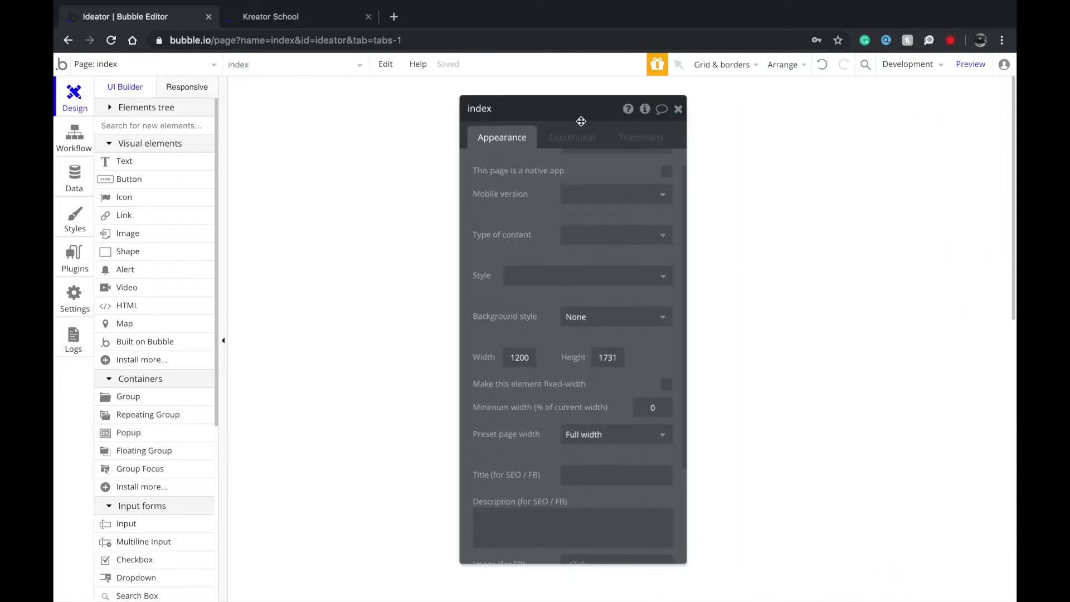
click(677, 109)
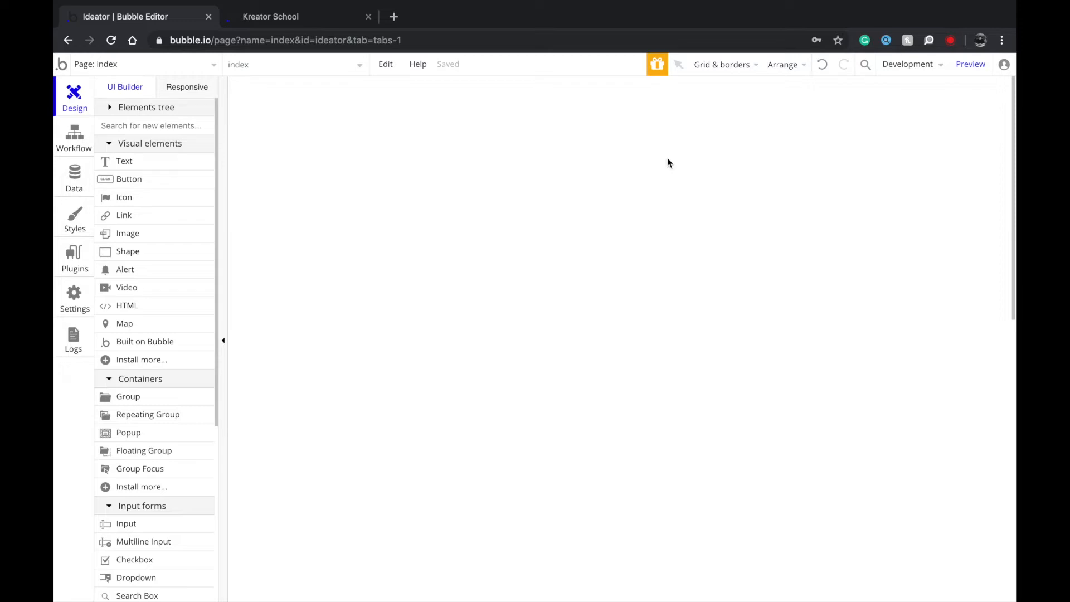
Switch to Kreator School and preview its Login and Sign Up windows.
click(361, 22)
click(893, 77)
click(928, 150)
click(948, 79)
click(908, 156)
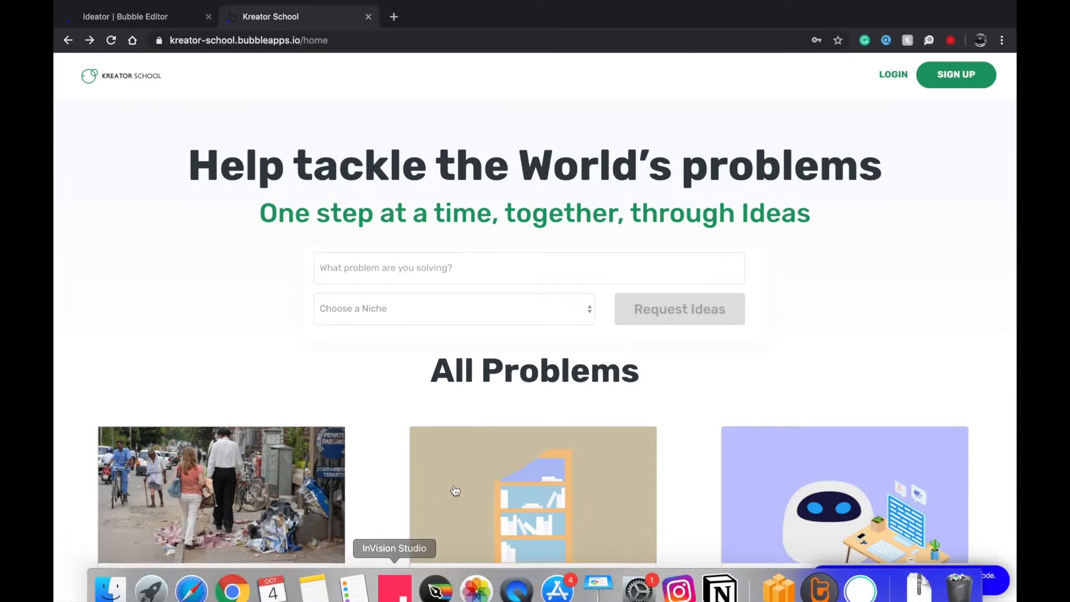
Open the Decluttering problem and its author's profile, then go back to the home page.
scroll(481, 450, down, 2)
click(481, 450)
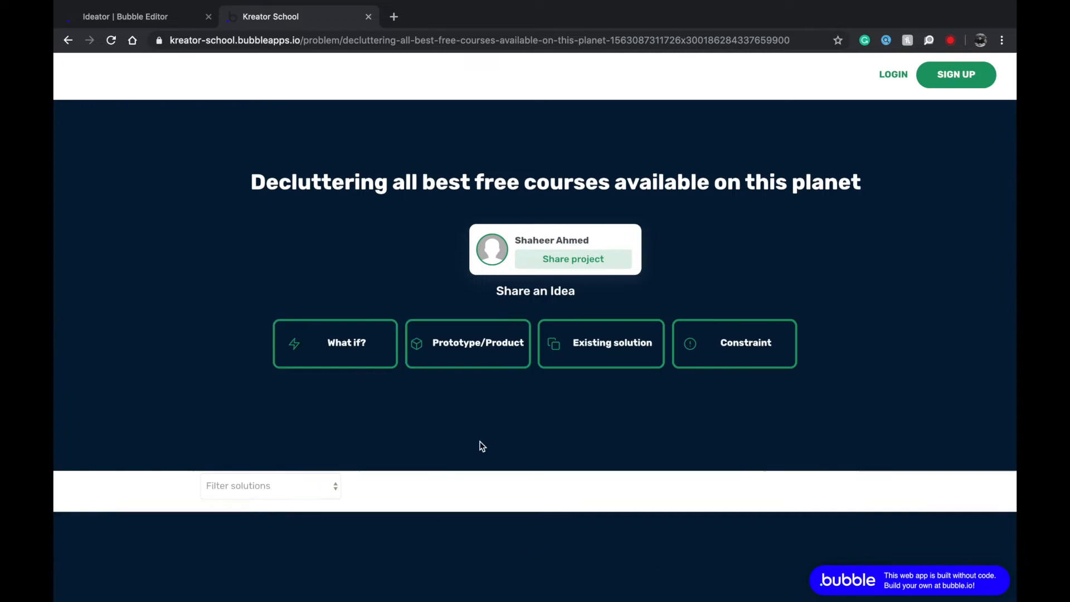
click(490, 243)
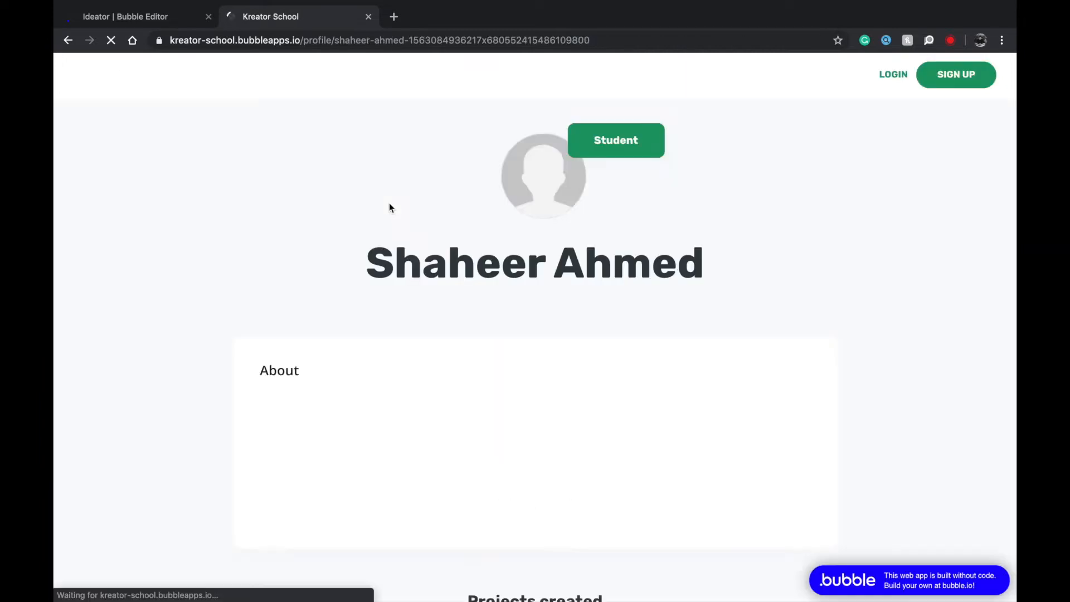
scroll(389, 204, down, 3)
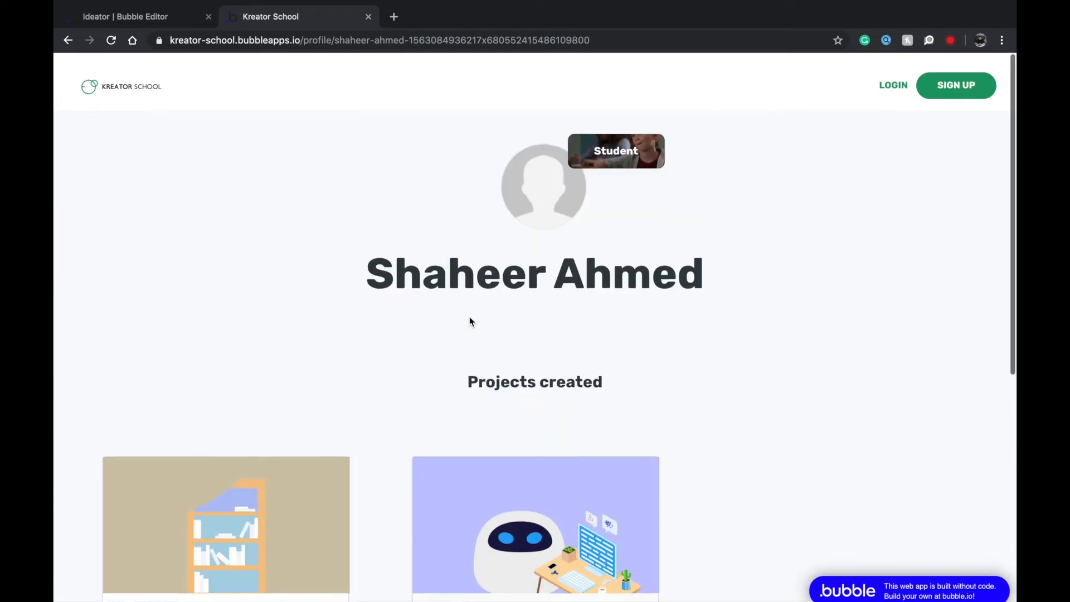
scroll(614, 141, down, 3)
scroll(614, 141, up, 4)
scroll(614, 142, left, 5)
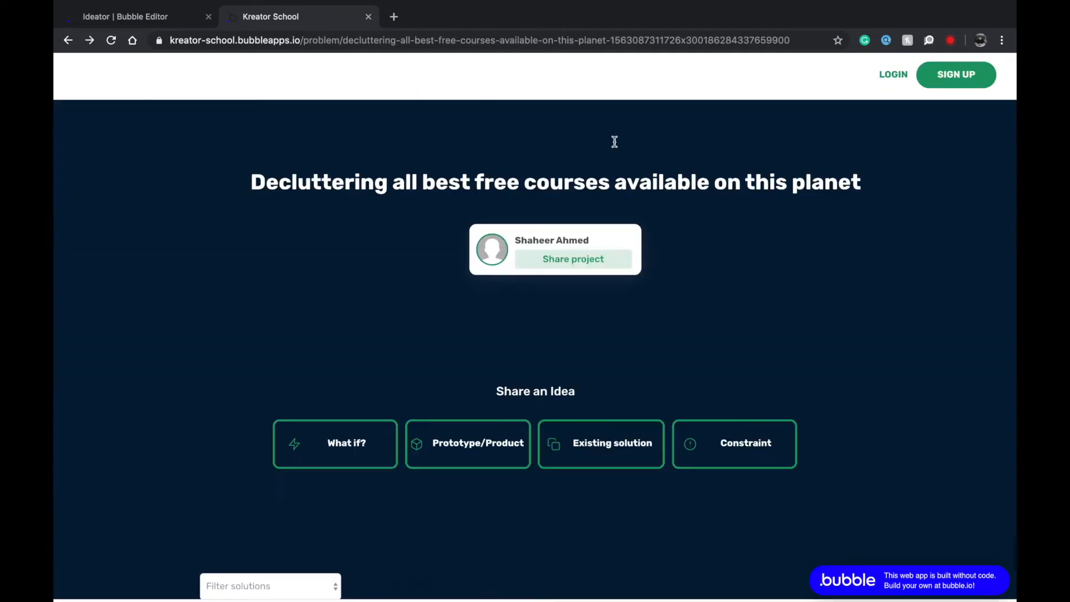
scroll(538, 222, left, 5)
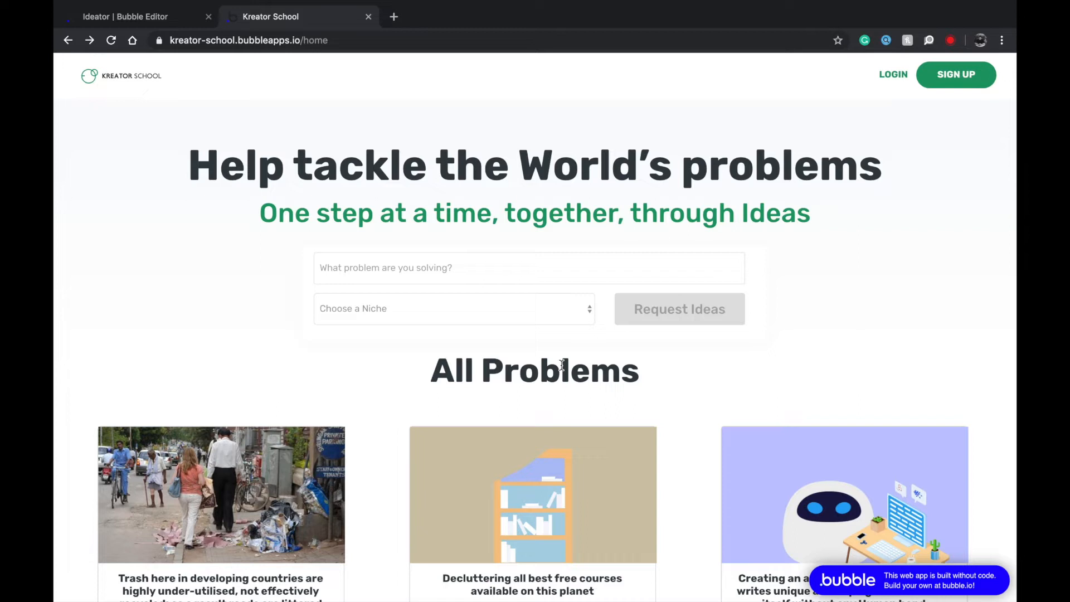
click(144, 14)
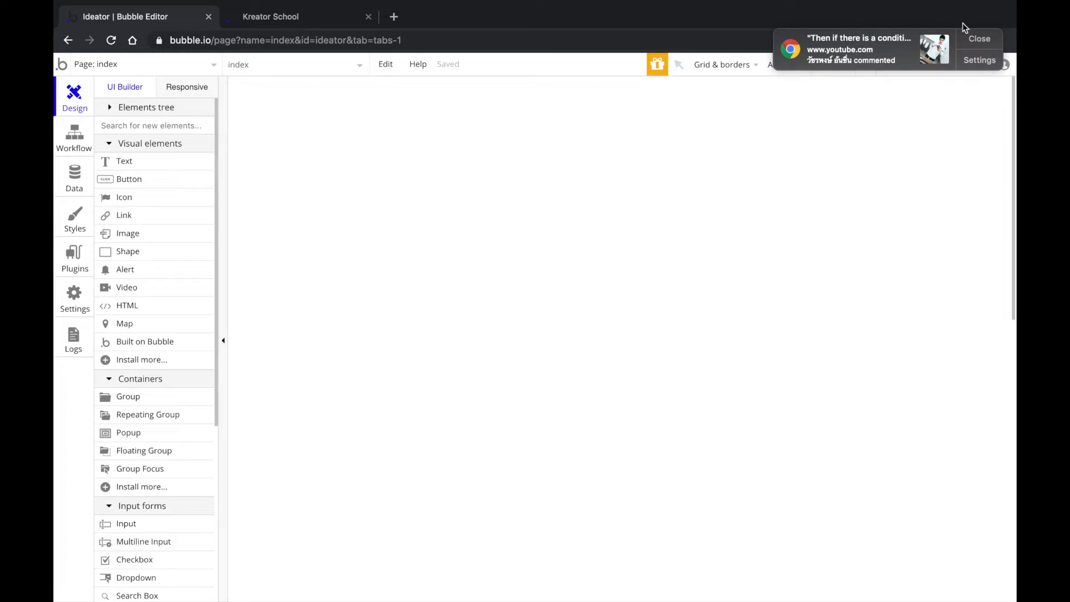
click(974, 37)
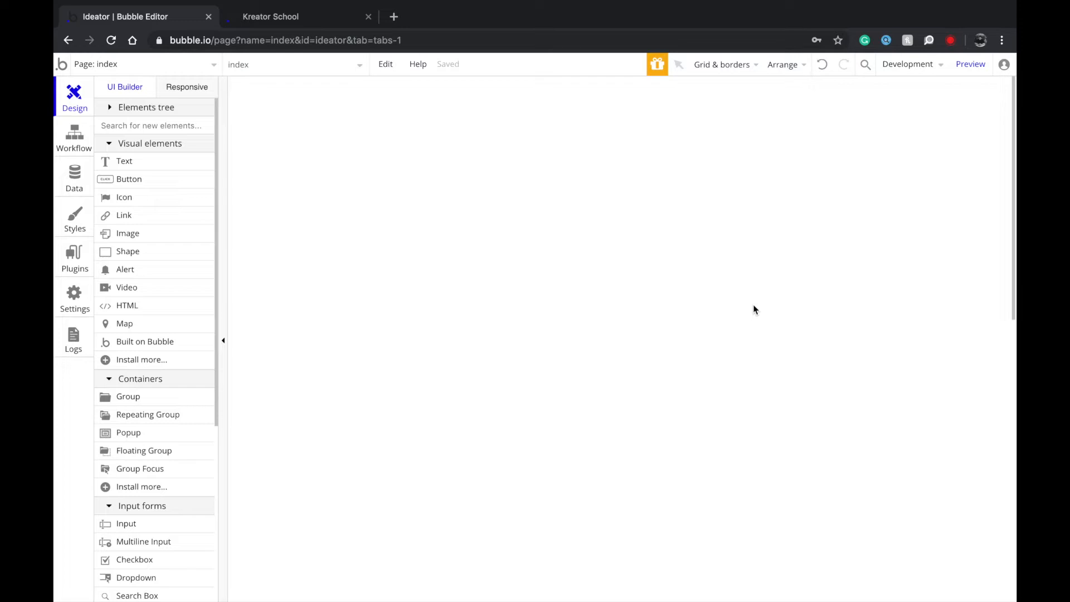
scroll(143, 487, down, 5)
scroll(143, 489, up, 5)
click(141, 66)
click(311, 484)
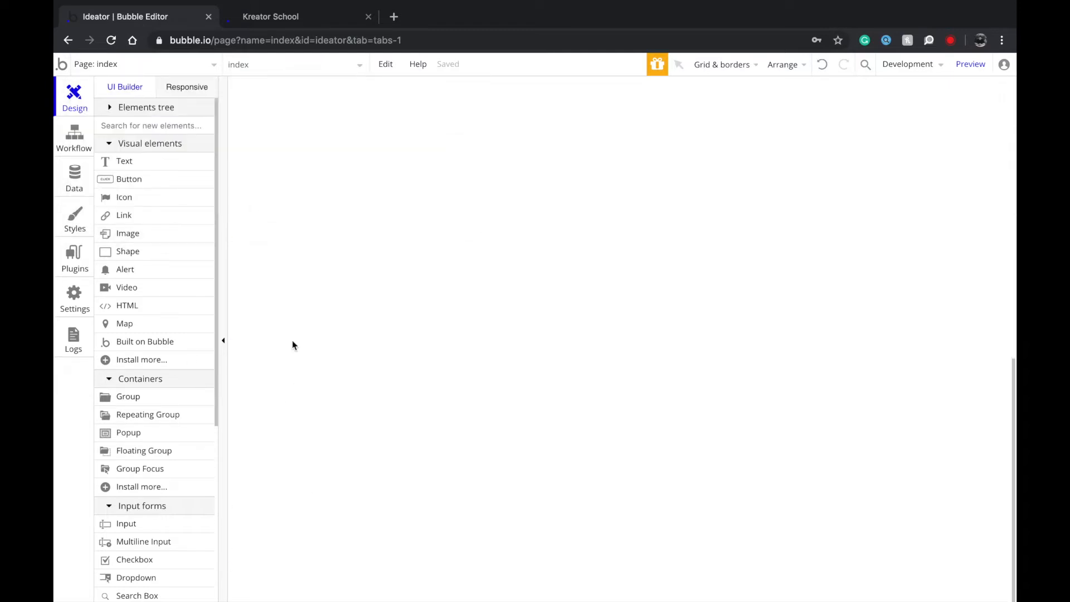
Draw a top-left text element reading 'Ideator' and give it the Heading 1 Light style.
click(174, 166)
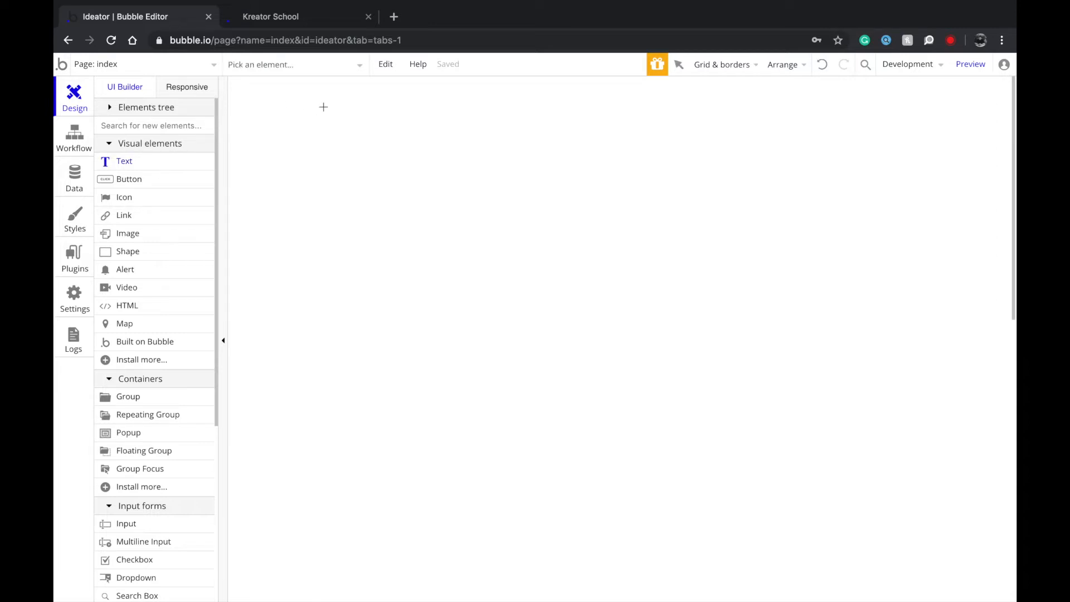
drag(265, 107, 584, 187)
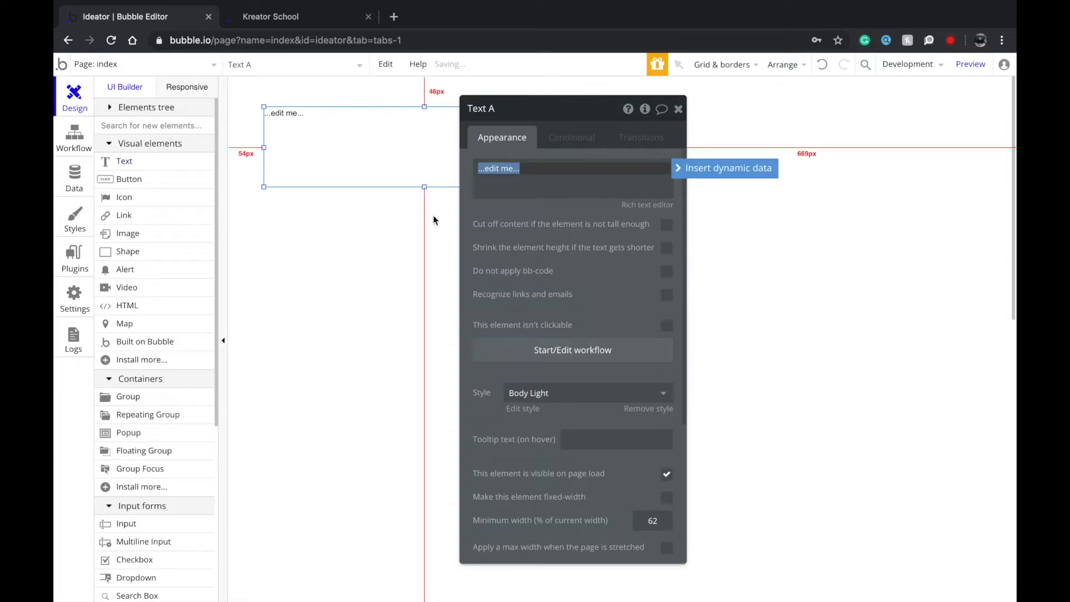
text(Ideator)
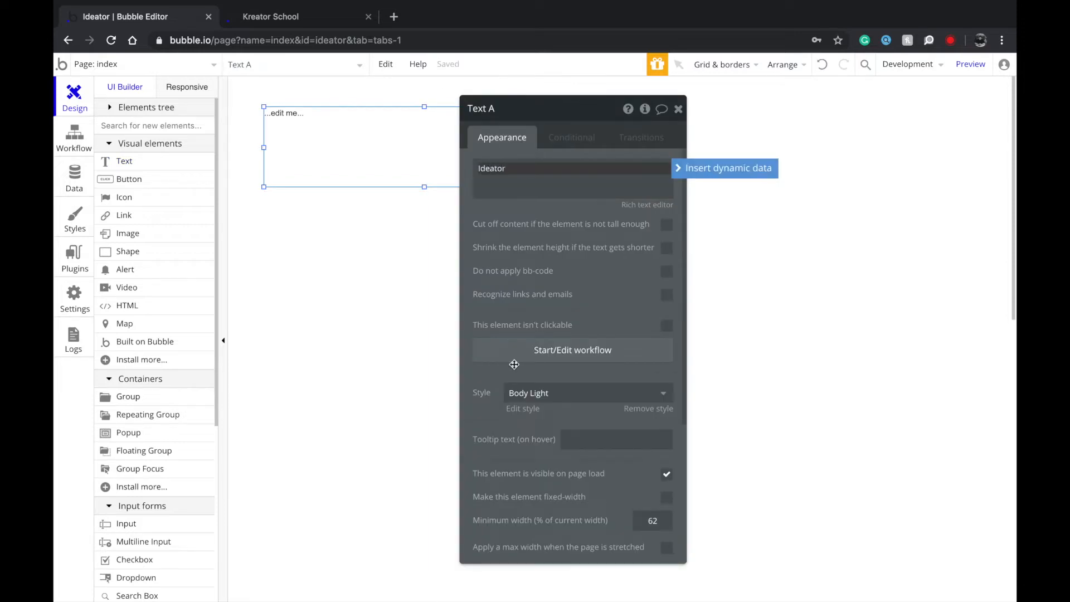
key(ctrl+a)
click(570, 394)
scroll(547, 460, down, 3)
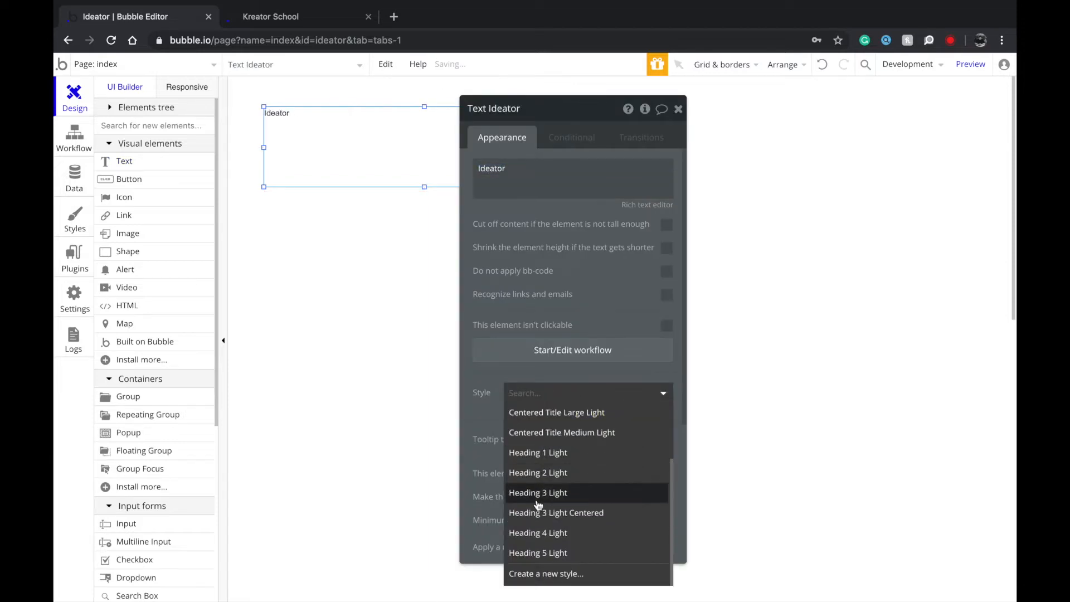
click(551, 452)
click(313, 191)
click(314, 167)
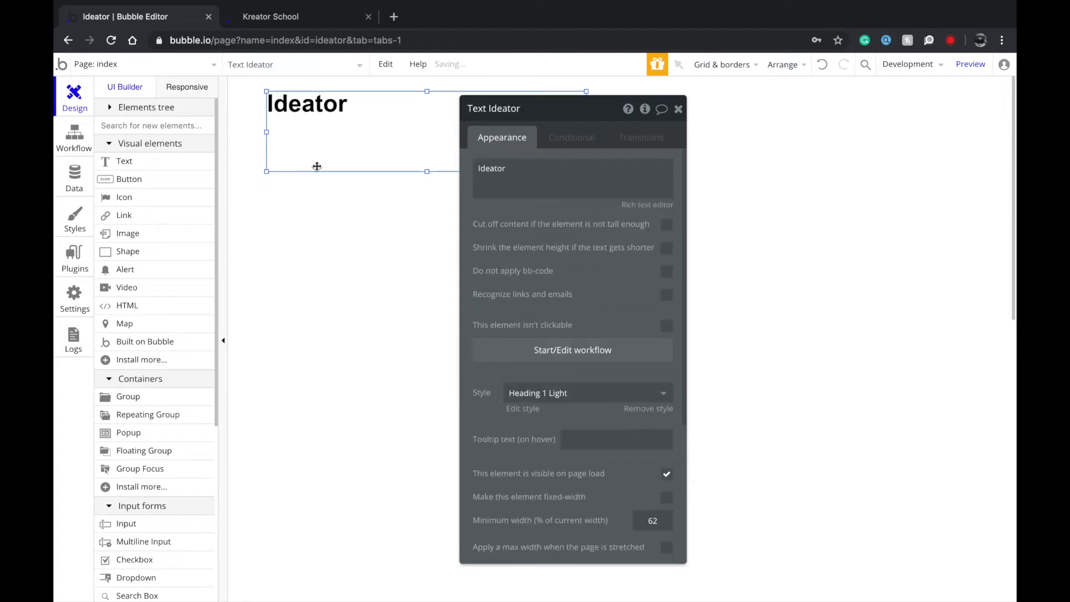
click(380, 293)
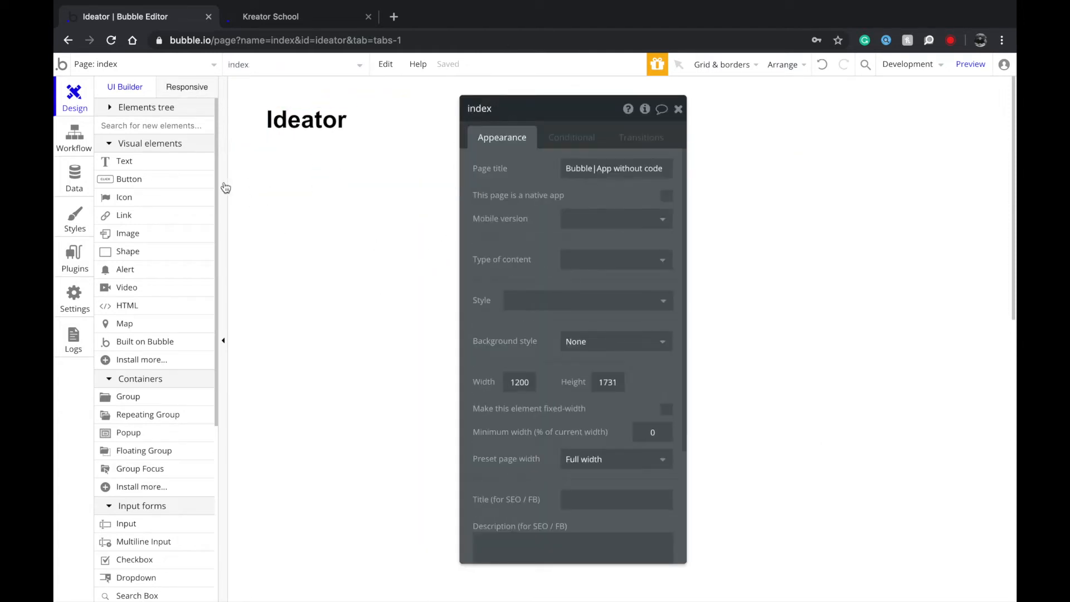
Add a 'Submit an Idea' button at the top right of the index page.
click(183, 179)
drag(902, 110, 1010, 142)
text(S)
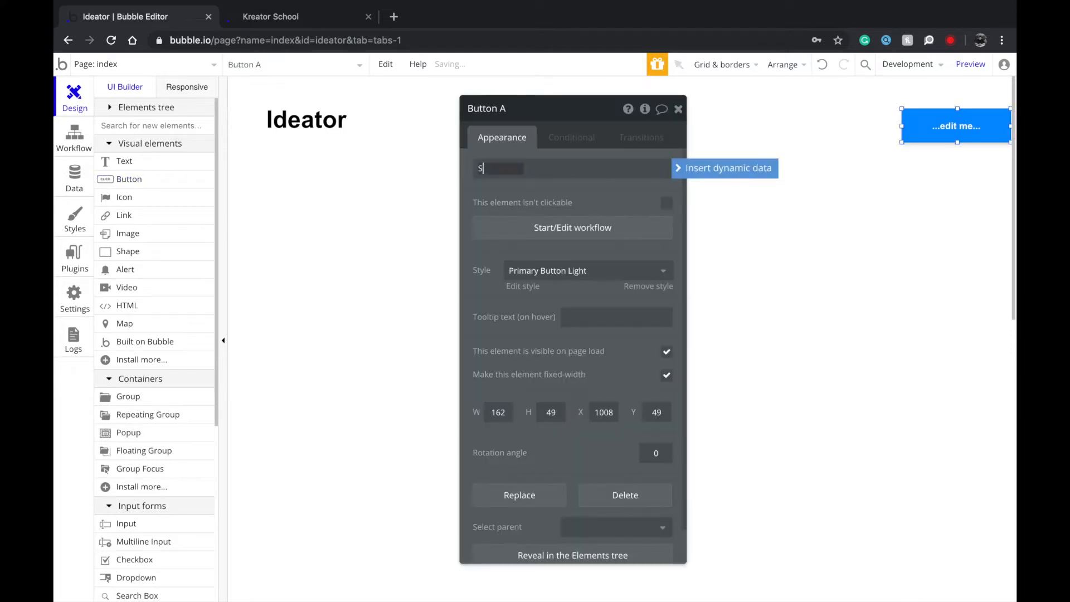
text(ubmit an idea)
click(634, 193)
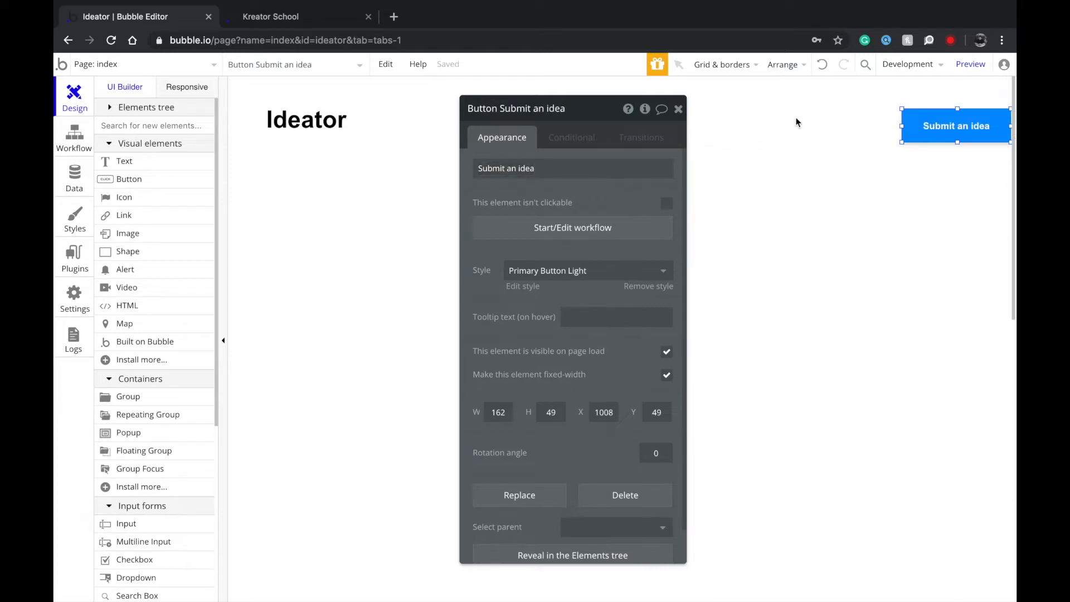
triple_click(540, 169)
click(521, 170)
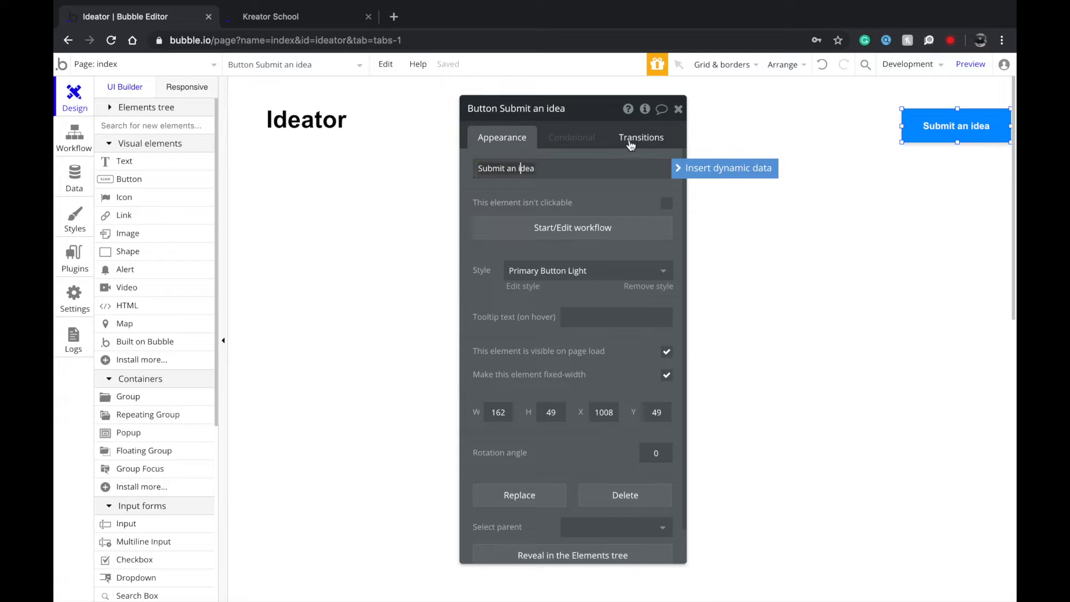
key(BackSpace)
text(I)
click(676, 108)
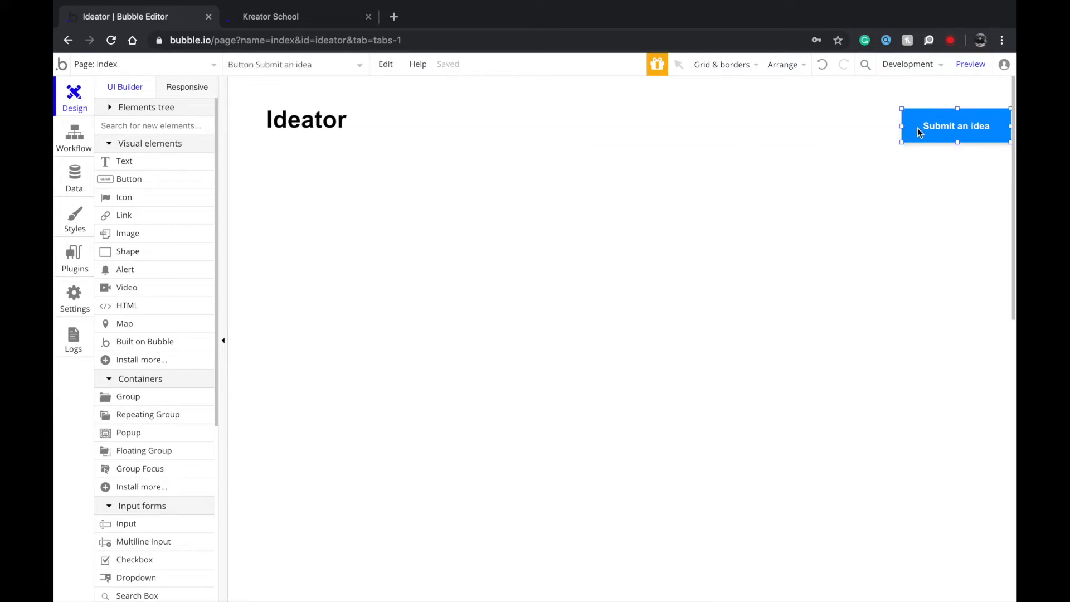
drag(946, 131, 946, 128)
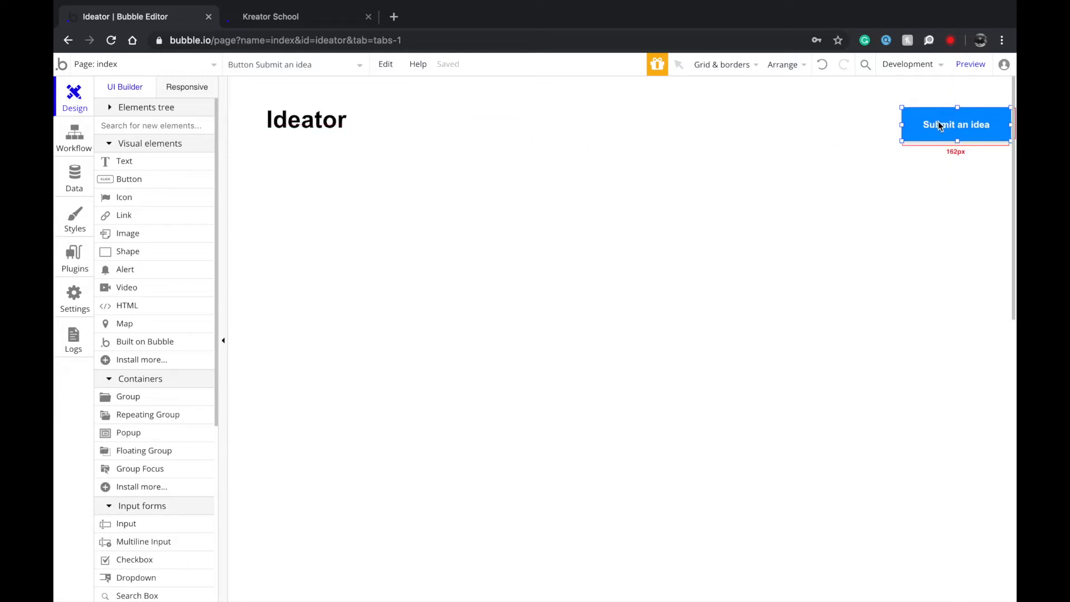
Draw a repeating group beneath the Ideator title.
scroll(940, 126, right, 1)
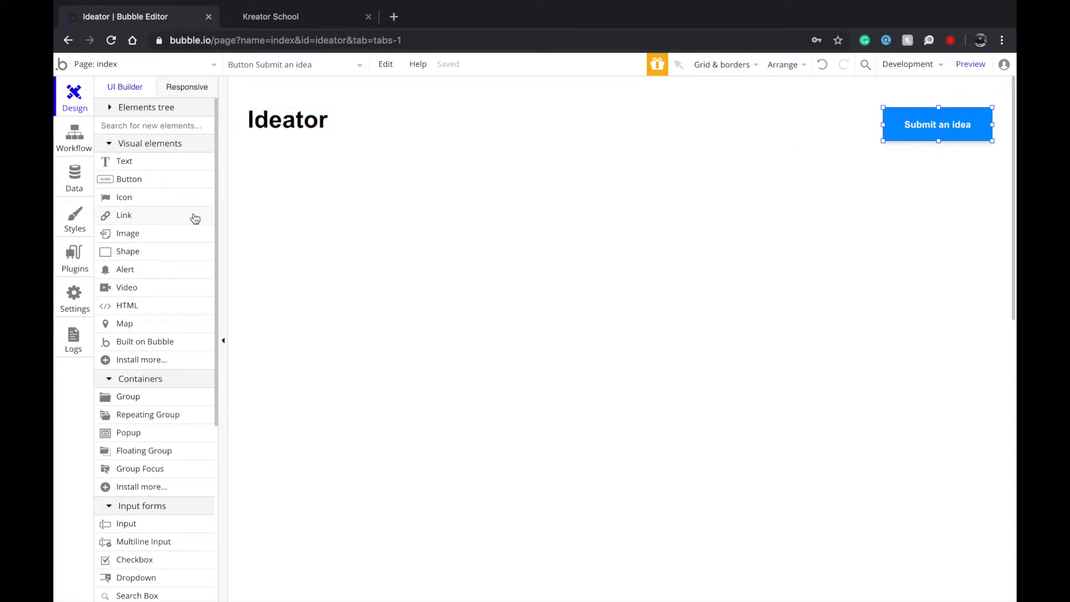
click(162, 414)
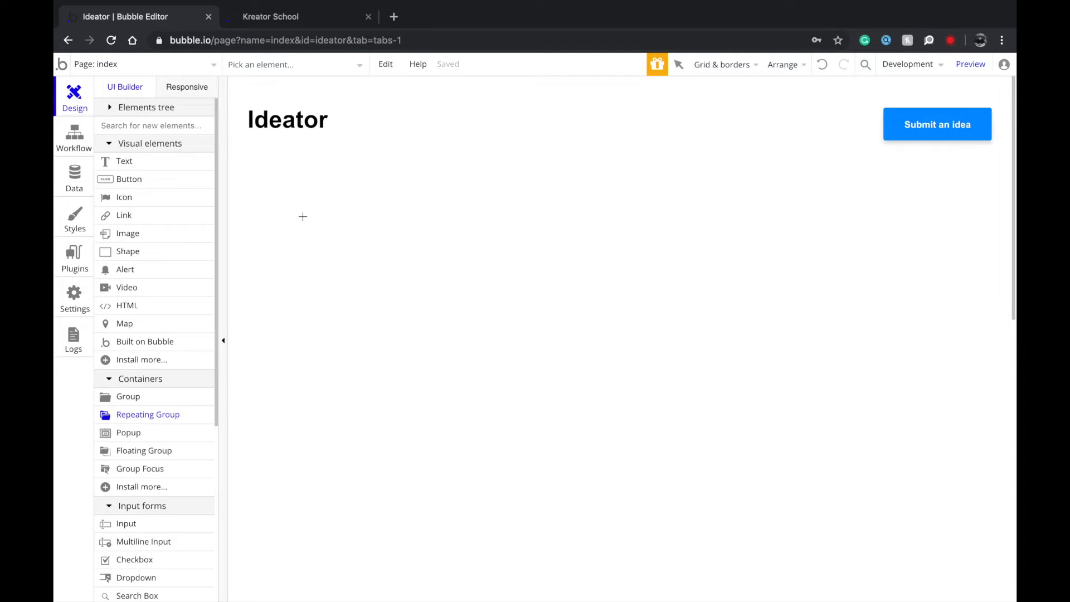
drag(250, 178, 927, 573)
drag(776, 432, 798, 450)
Centre the repeating group and set 2 rows, 2 columns, Ext. vertical scrolling, separator None.
right_click(769, 389)
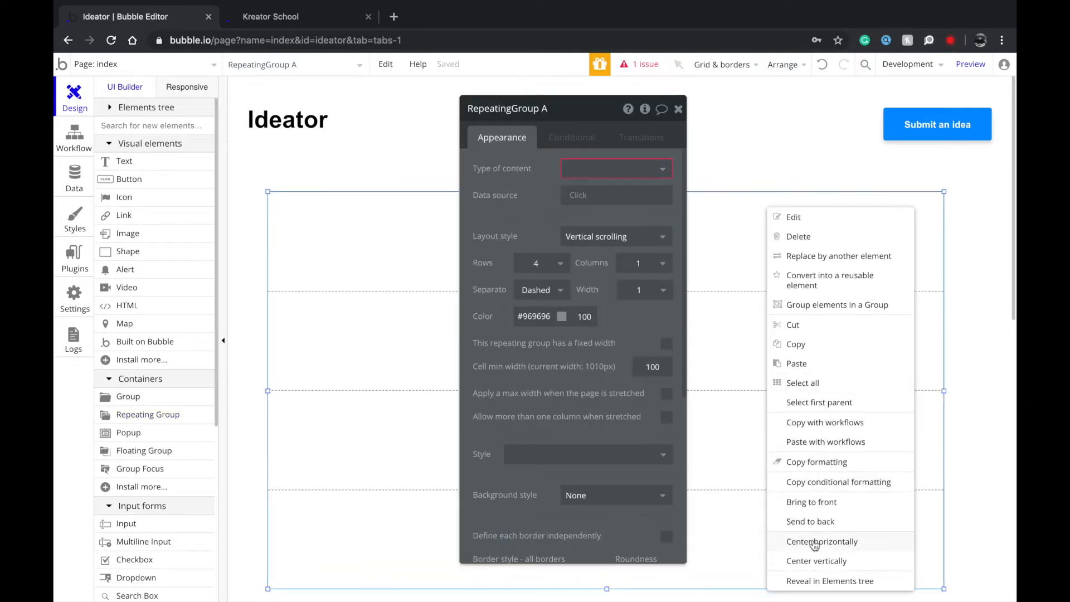
click(815, 541)
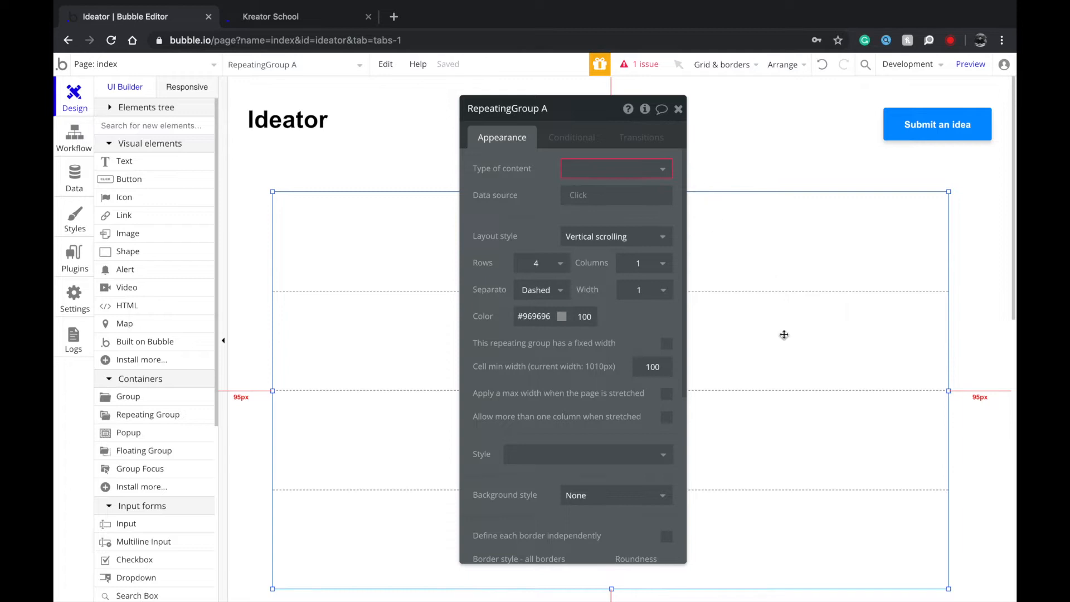
scroll(784, 335, down, 1)
click(559, 262)
click(555, 308)
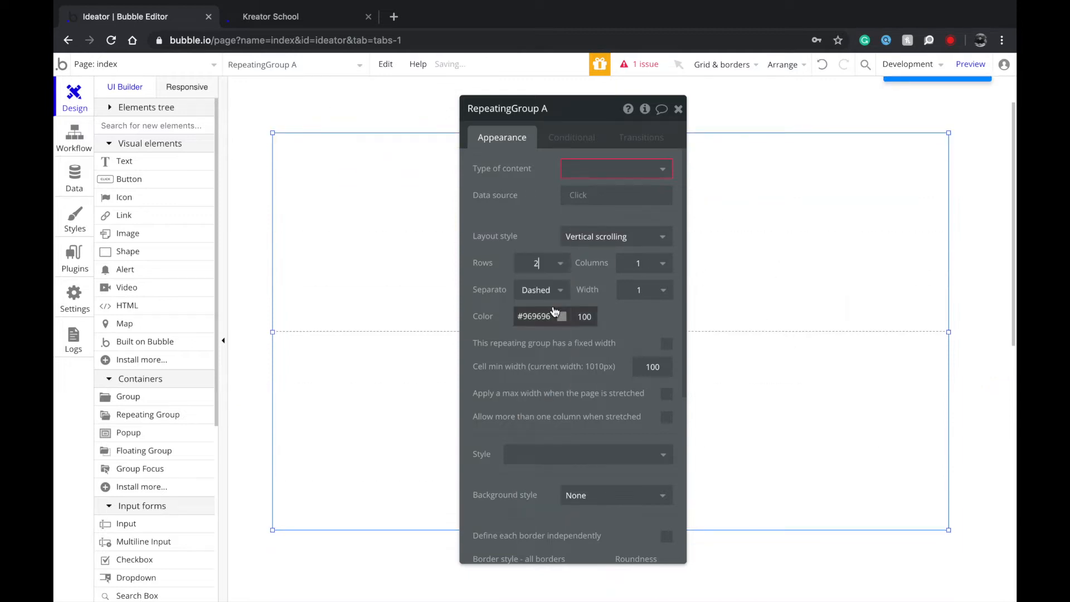
click(663, 268)
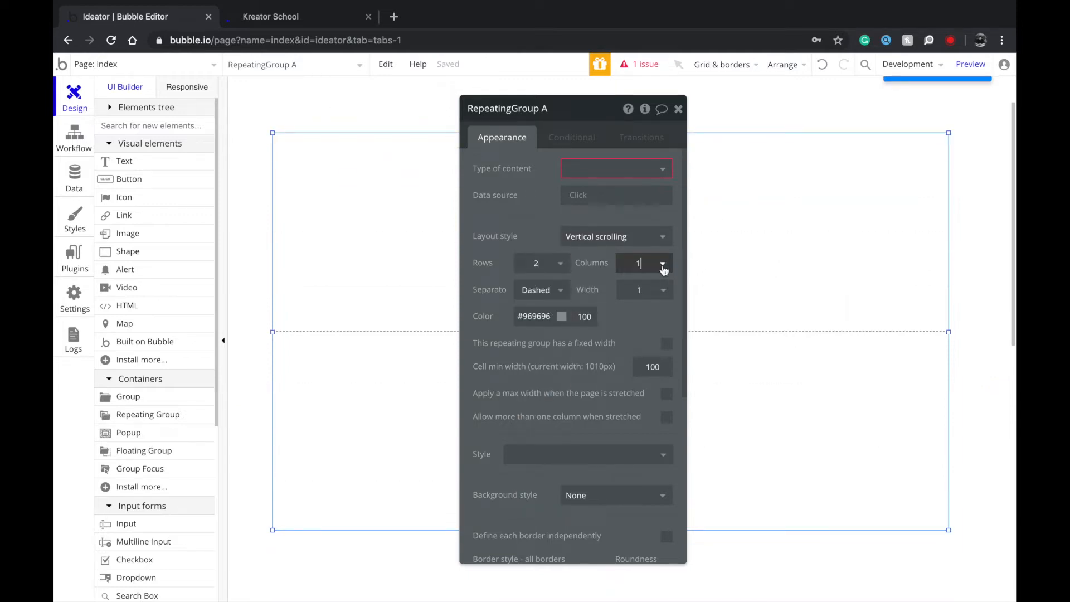
click(624, 236)
click(619, 278)
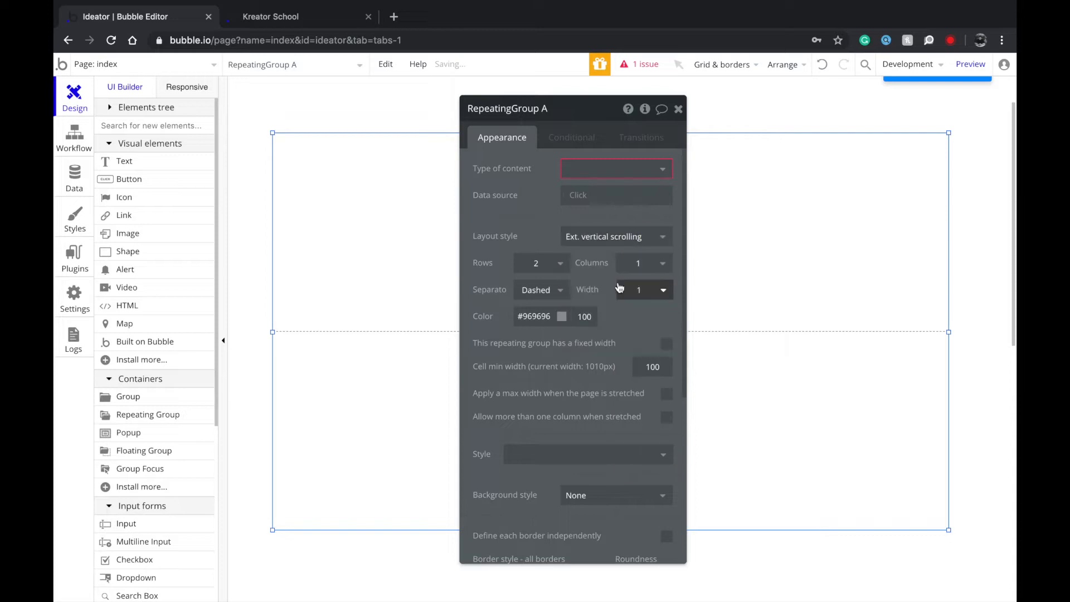
click(661, 265)
click(586, 296)
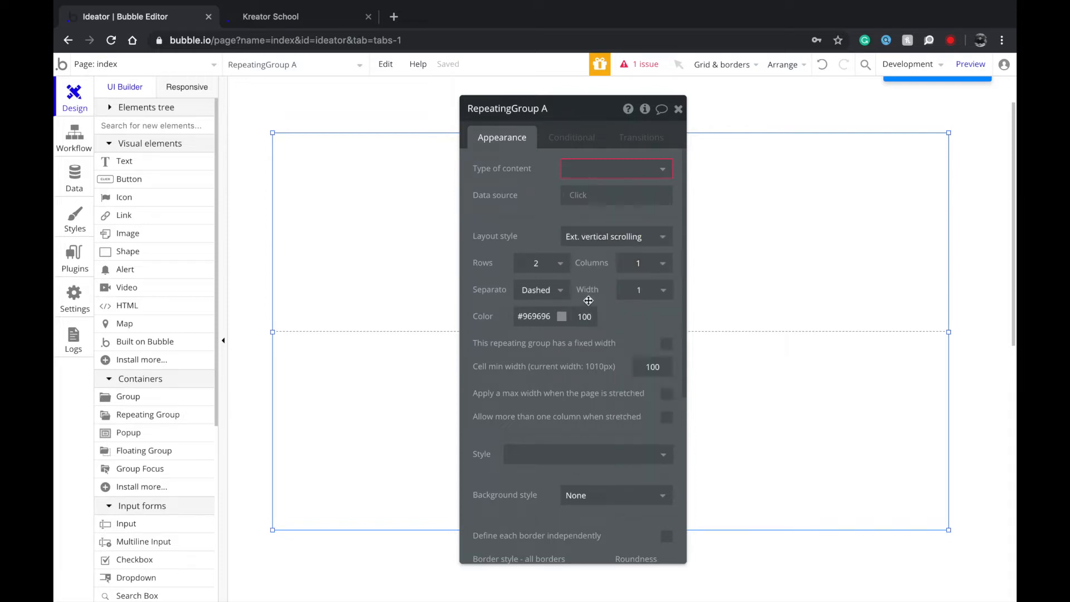
click(560, 290)
click(548, 314)
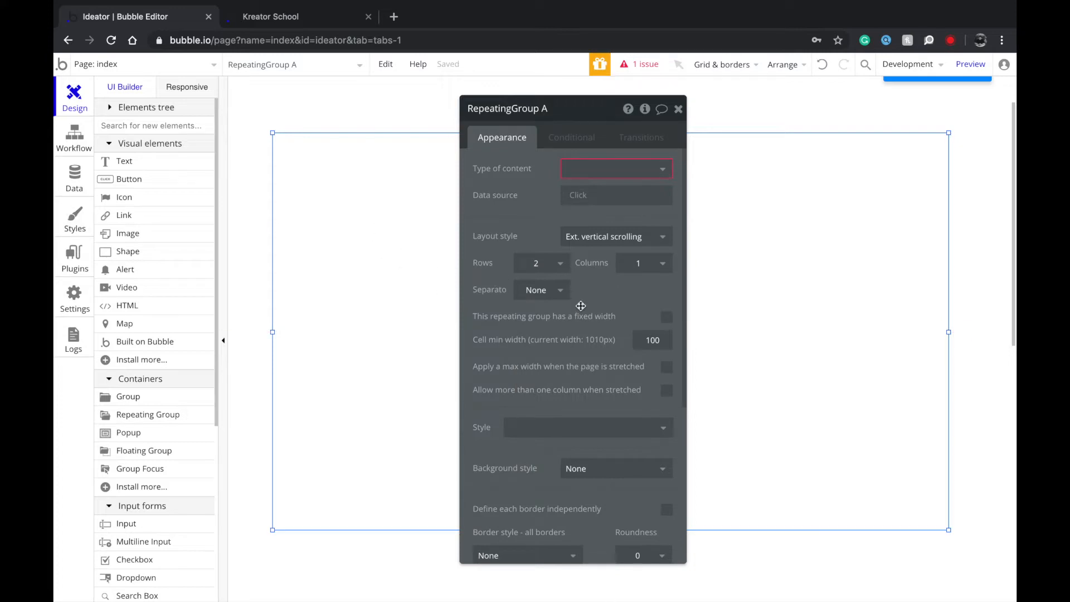
click(630, 263)
click(652, 311)
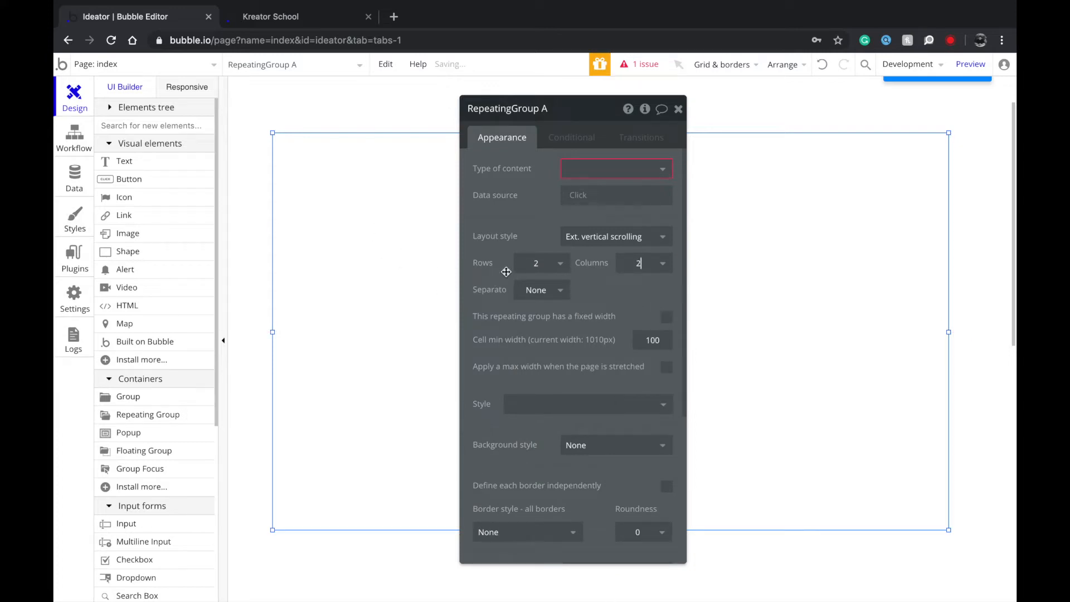
Widen the repeating group to about 1105px and re-centre it horizontally on the page.
drag(484, 264, 667, 266)
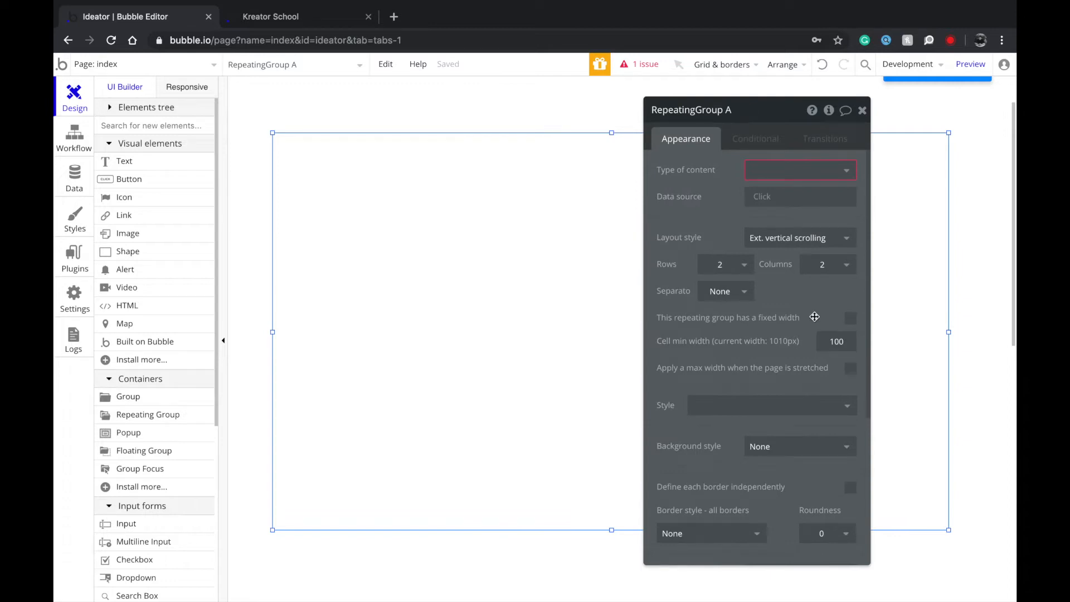
drag(816, 316, 885, 310)
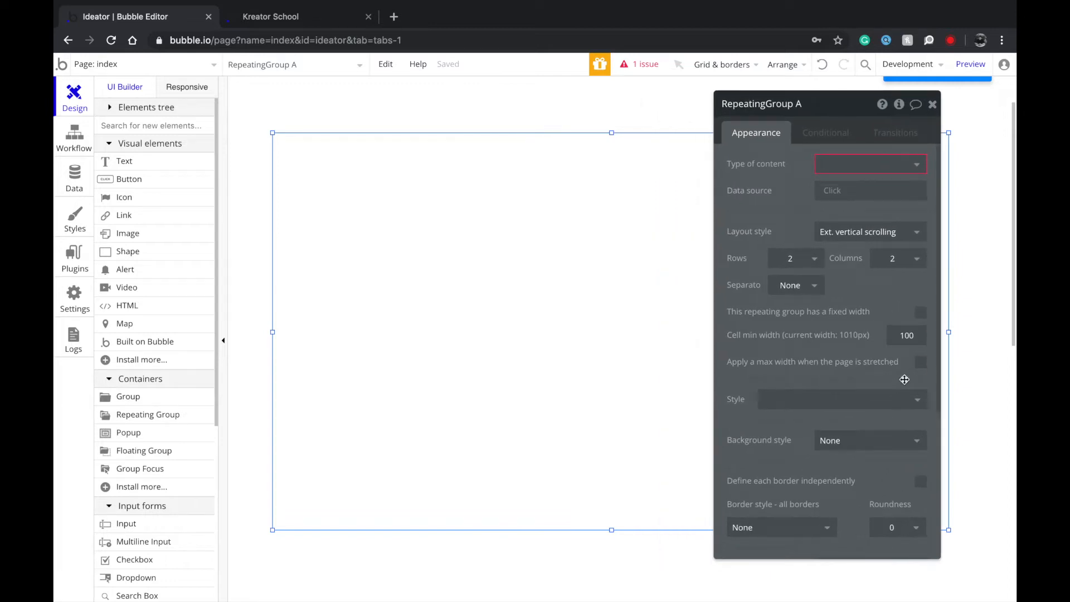
drag(833, 363, 847, 379)
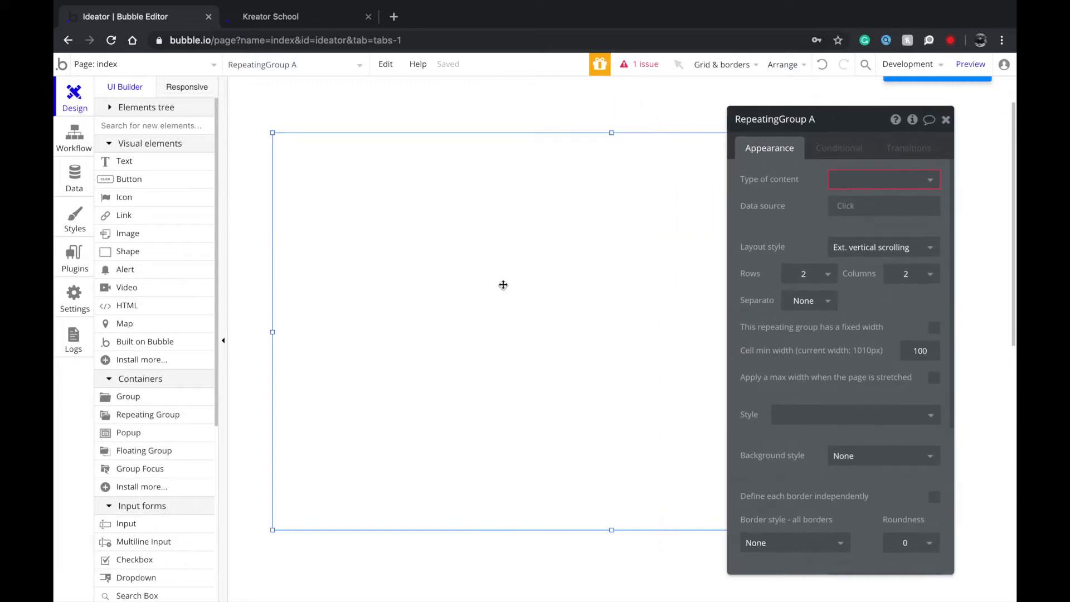
drag(275, 319, 207, 332)
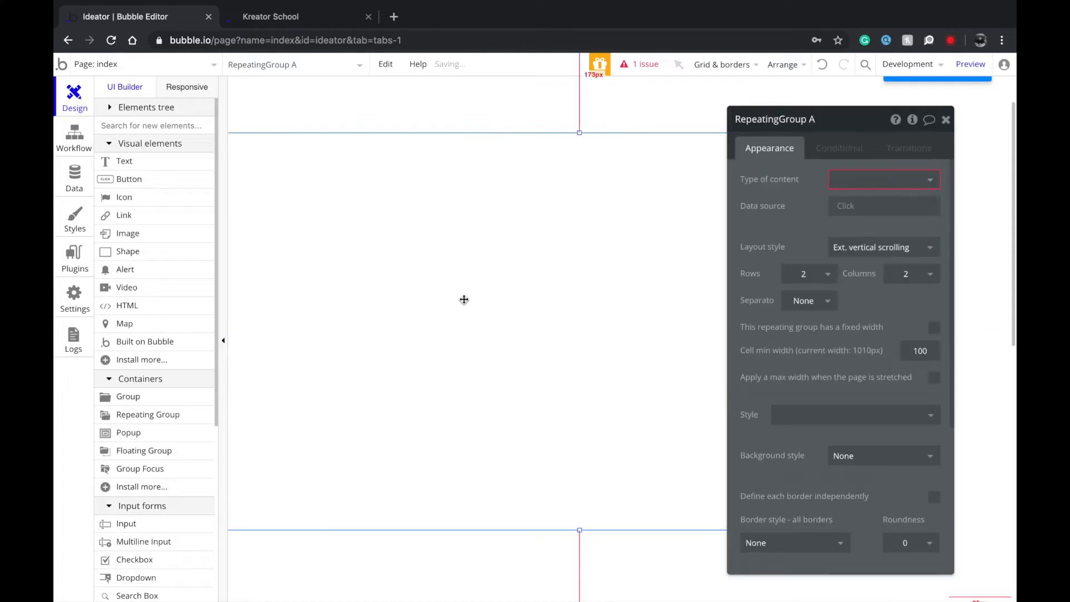
right_click(505, 285)
click(572, 518)
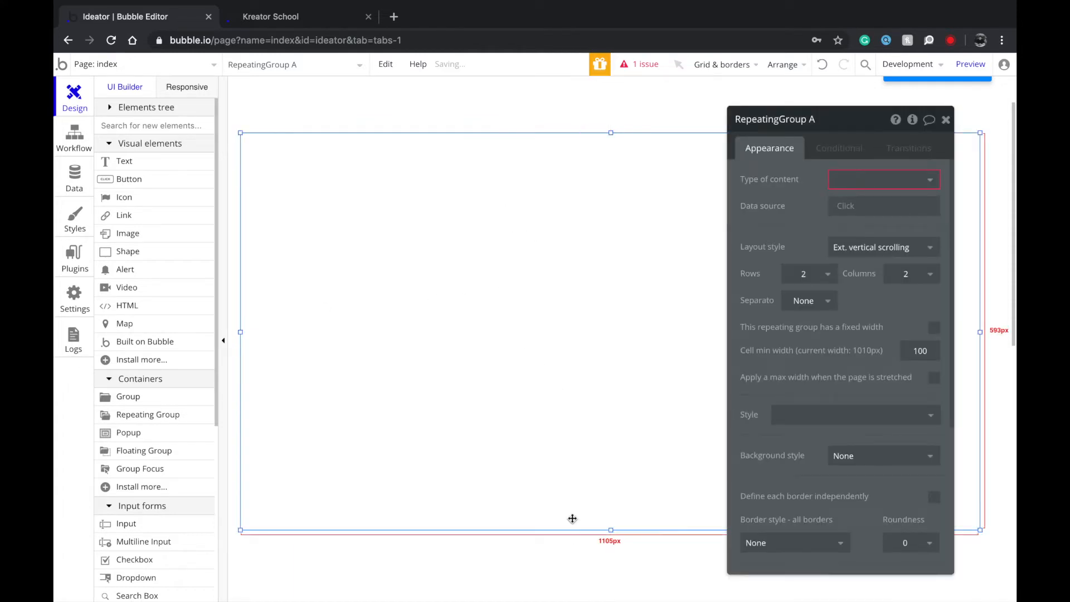
right_click(611, 531)
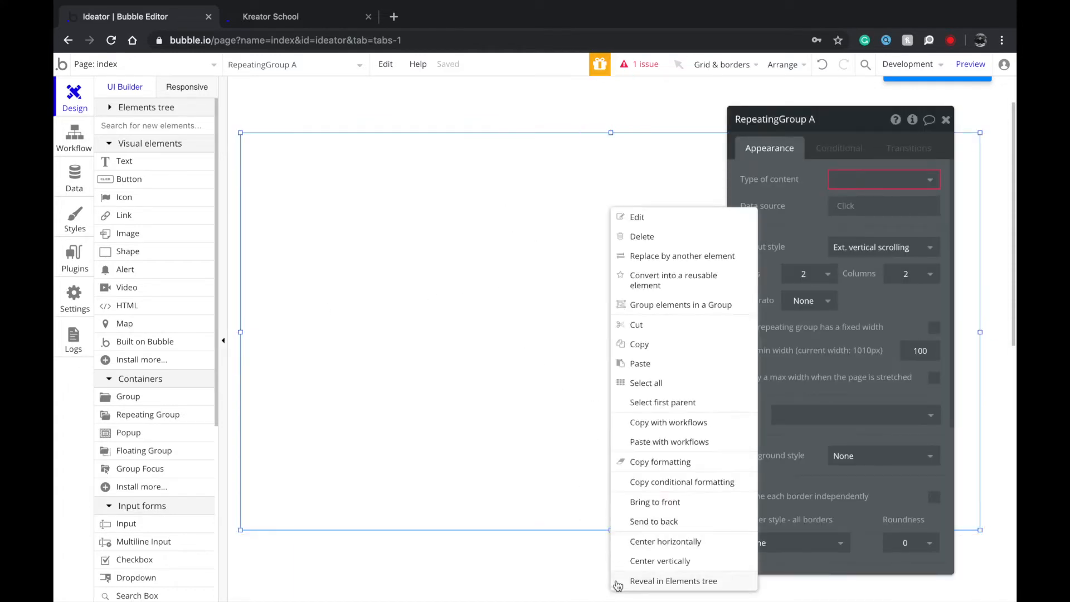
click(521, 467)
scroll(521, 466, up, 1)
scroll(521, 466, up, 2)
drag(609, 191, 613, 177)
scroll(614, 177, down, 6)
drag(611, 246, 634, 466)
scroll(588, 315, up, 6)
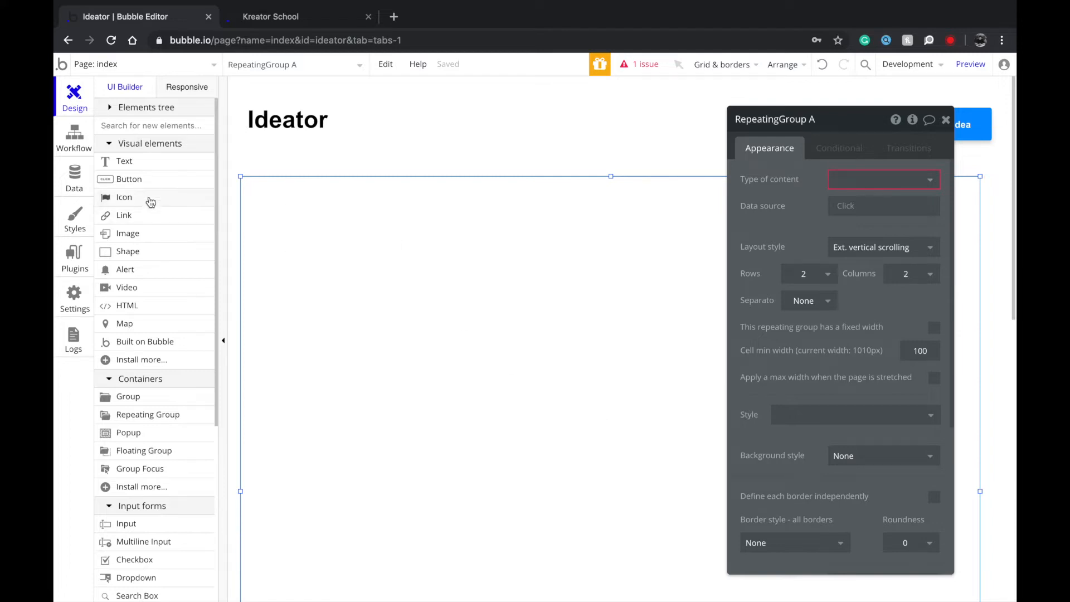
On Kreator School, enter test problem text with niche Politics, request ideas, and dismiss the sign-in prompt.
click(272, 22)
scroll(382, 251, down, 5)
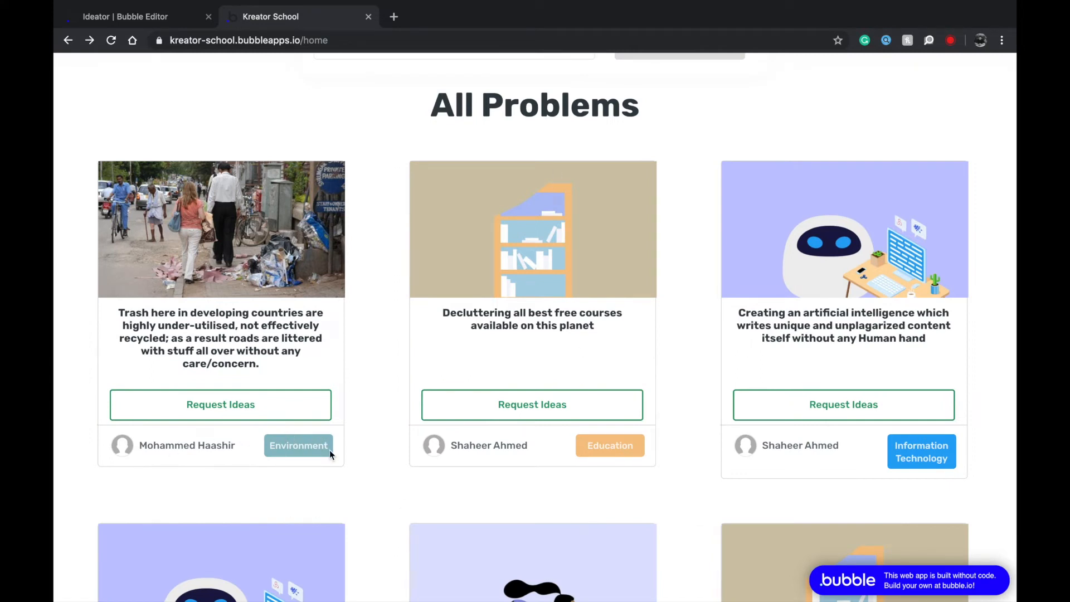
scroll(687, 477, down, 1)
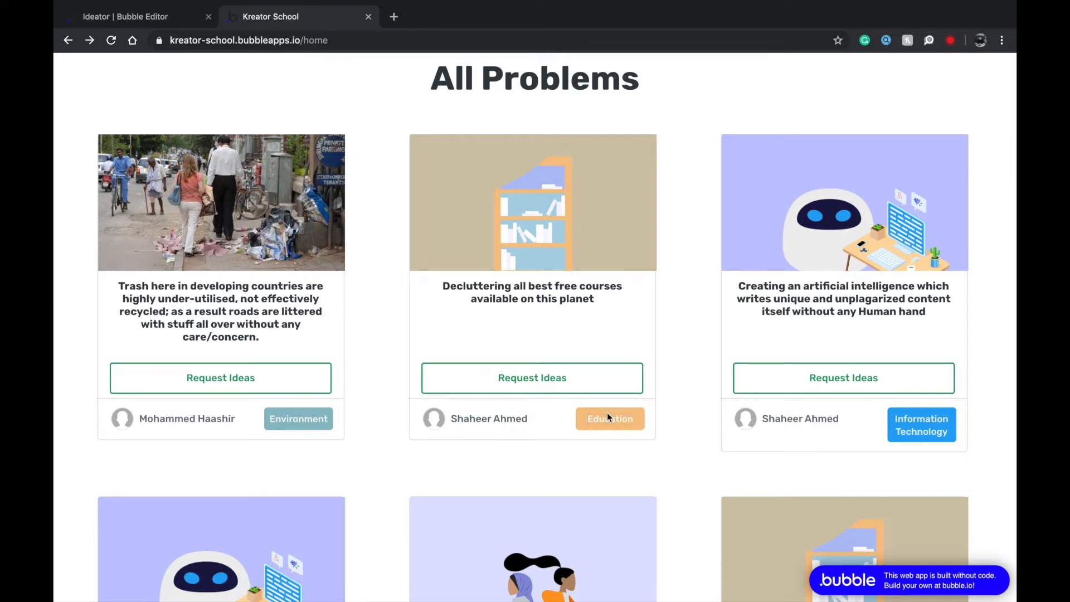
scroll(590, 295, up, 10)
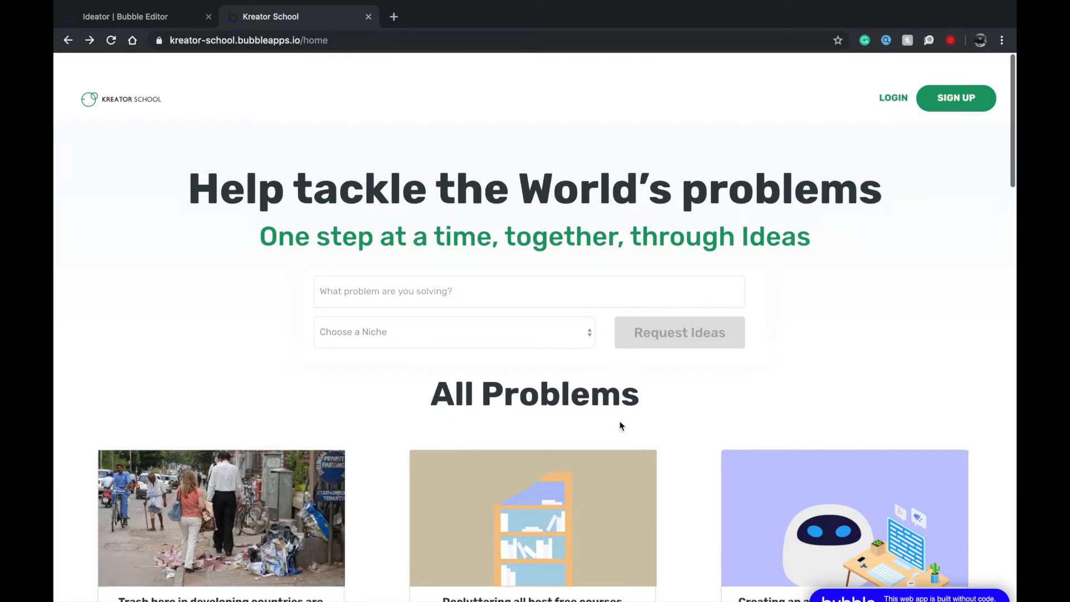
click(518, 261)
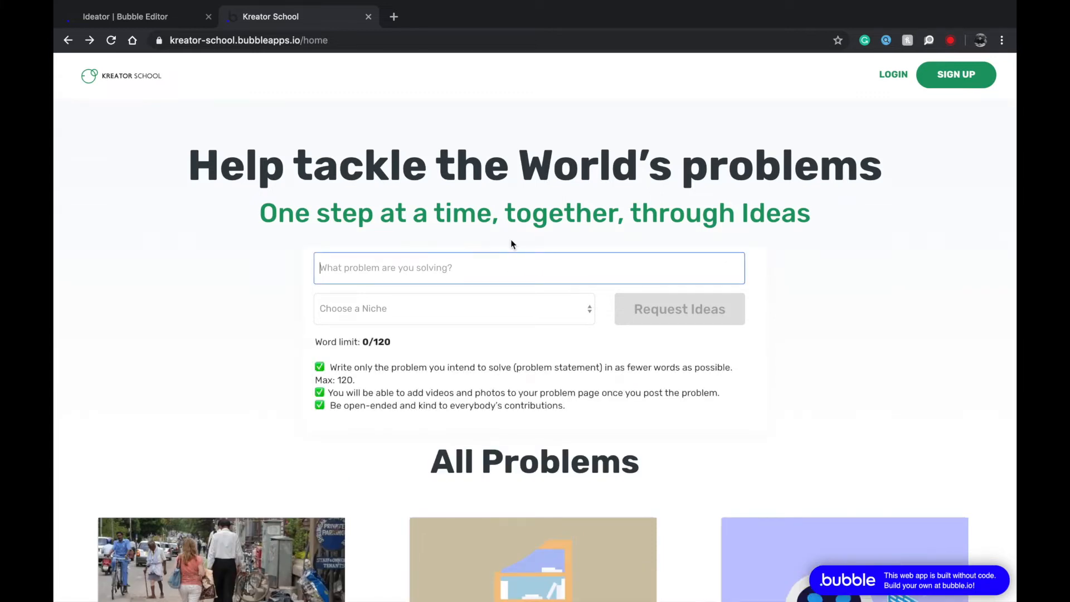
click(486, 237)
click(469, 264)
click(448, 309)
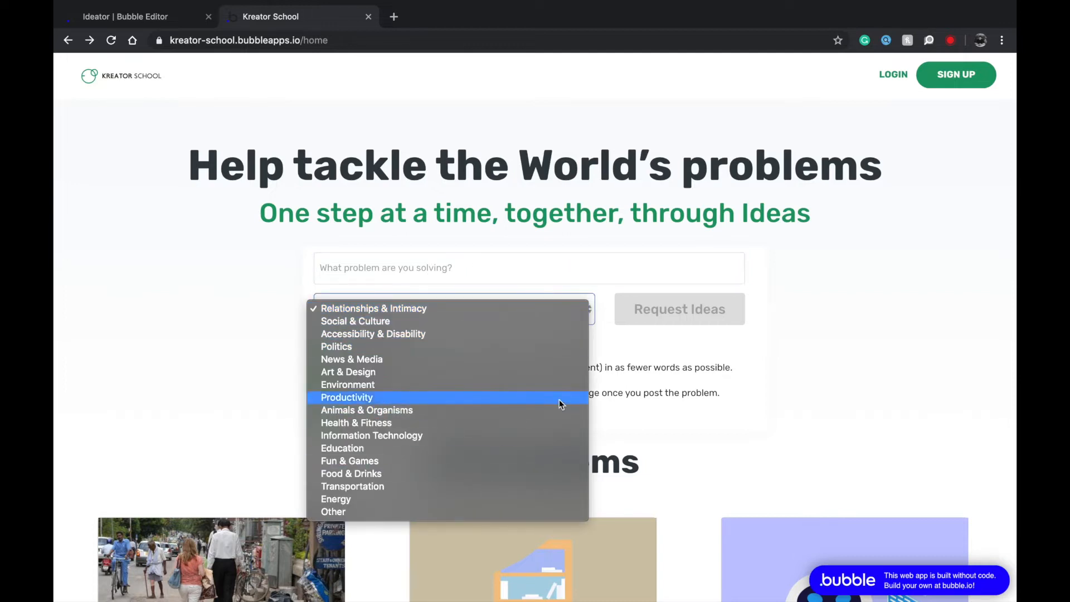
click(529, 349)
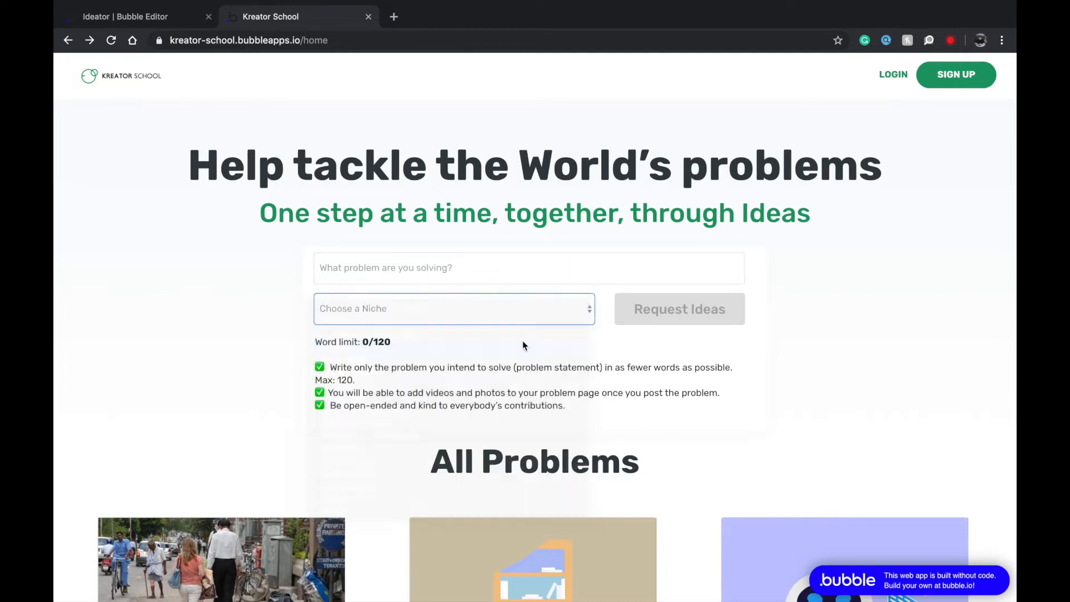
click(512, 267)
text(fiasdgsdofhgio)
click(681, 312)
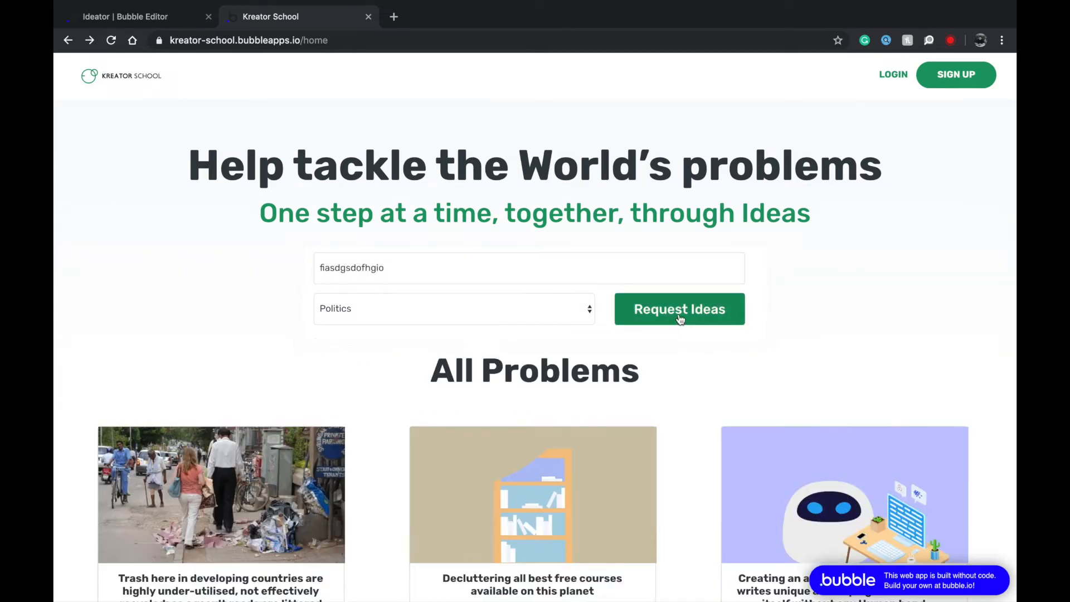
click(681, 312)
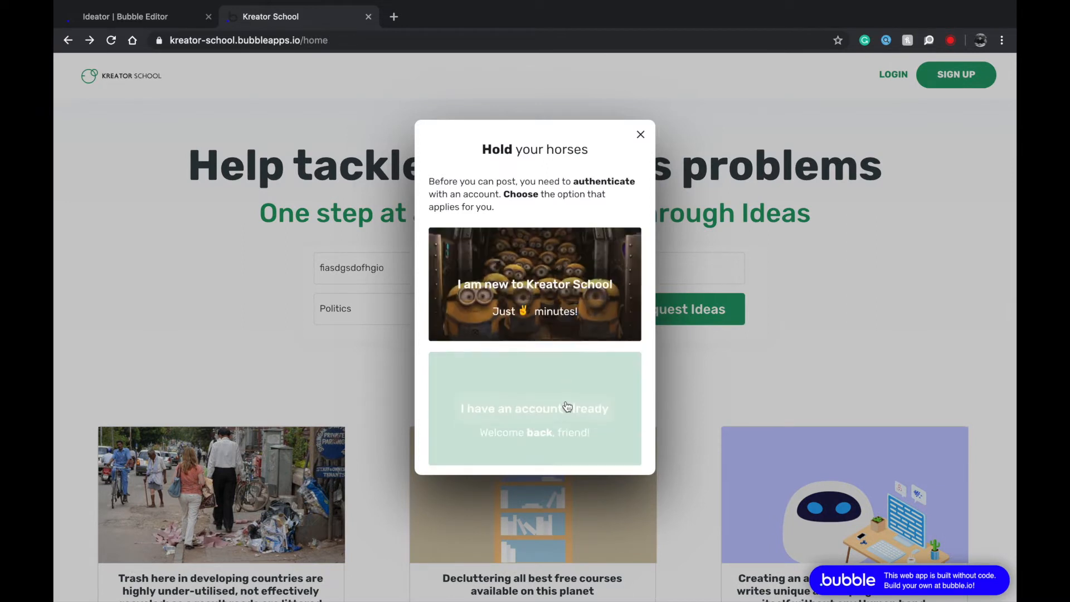
click(731, 289)
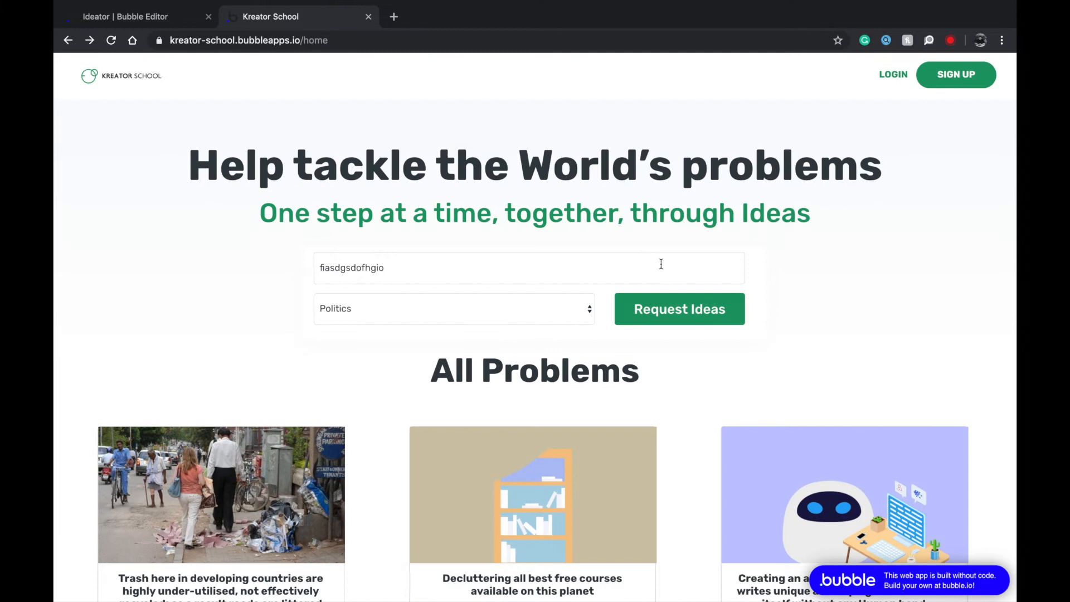
Browse the trash problem's card, then return to the Ideator editor's data types.
click(660, 265)
key(super+a)
scroll(535, 298, down, 5)
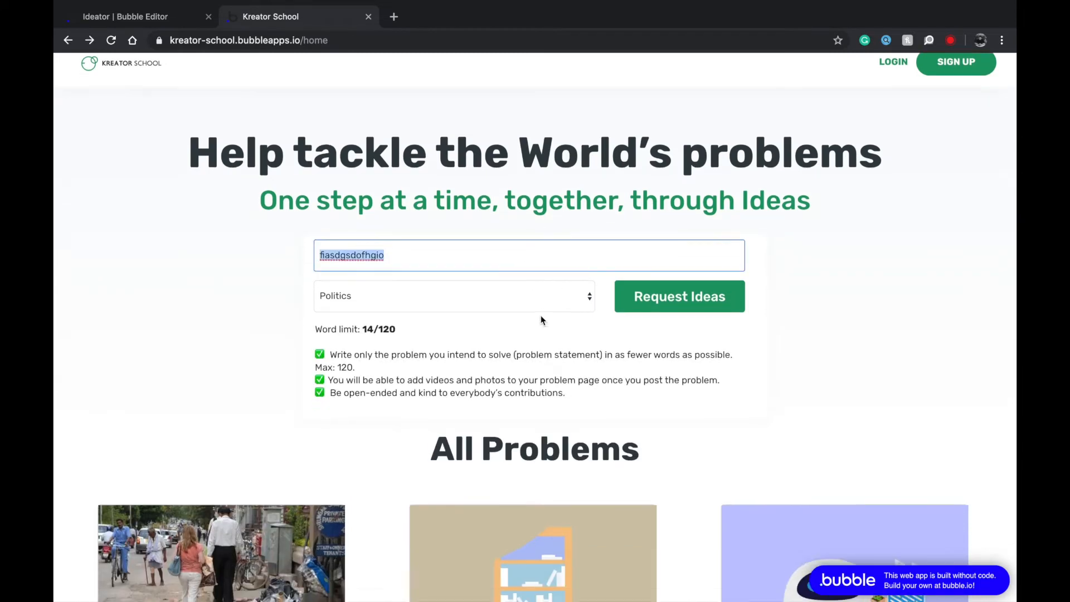
click(293, 294)
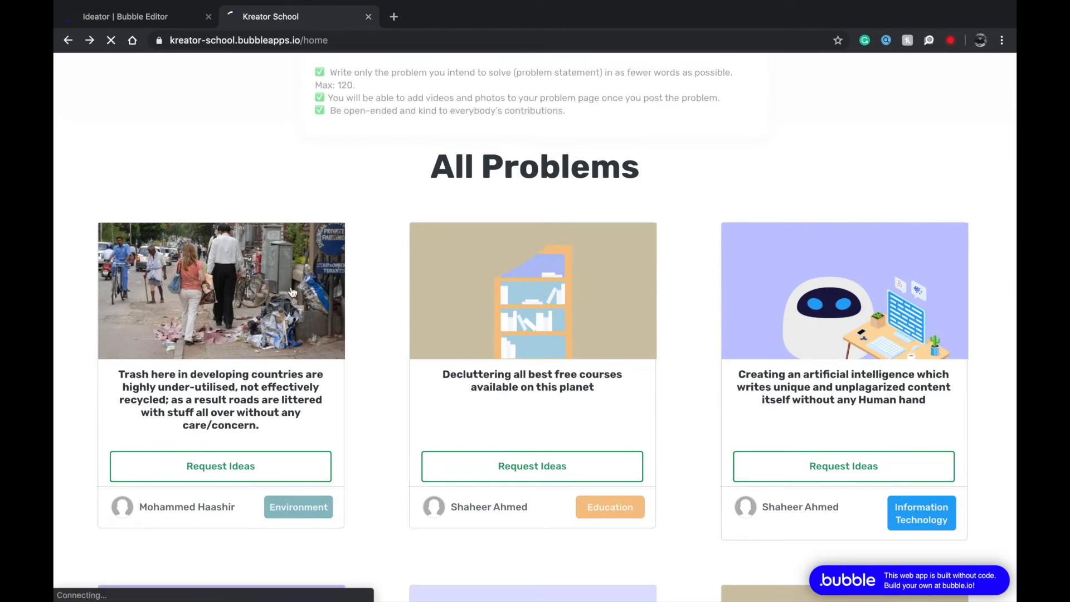
scroll(293, 294, down, 2)
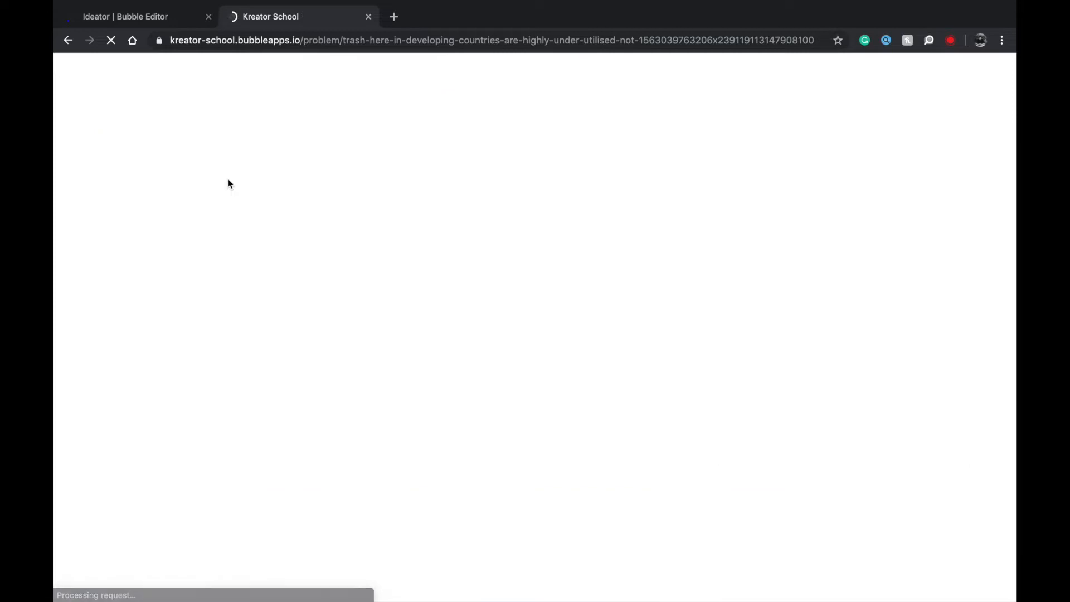
scroll(227, 181, left, 5)
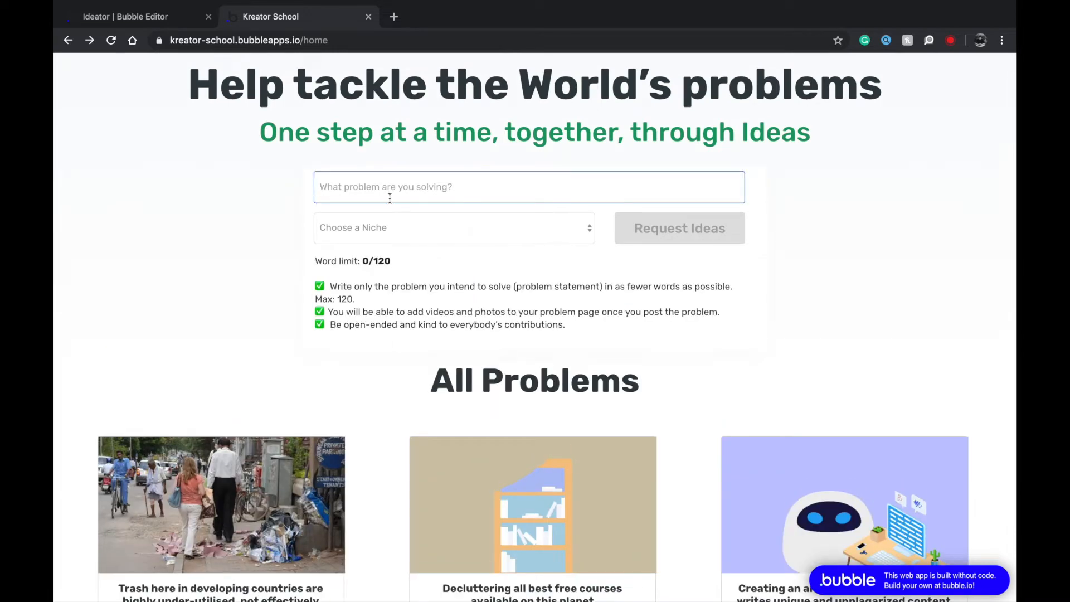
scroll(396, 292, down, 5)
scroll(485, 199, up, 2)
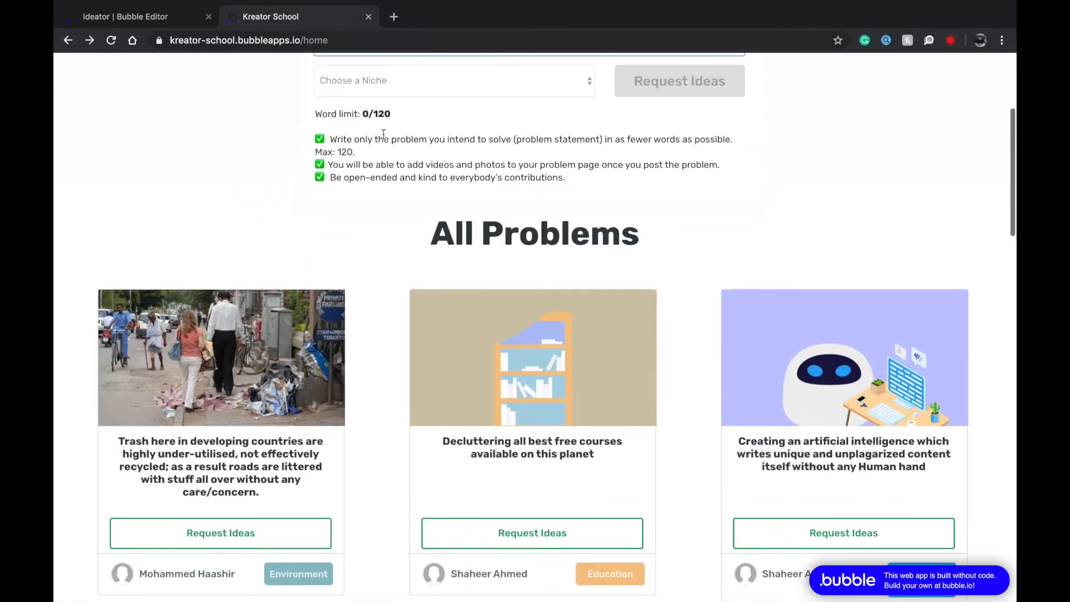
click(375, 82)
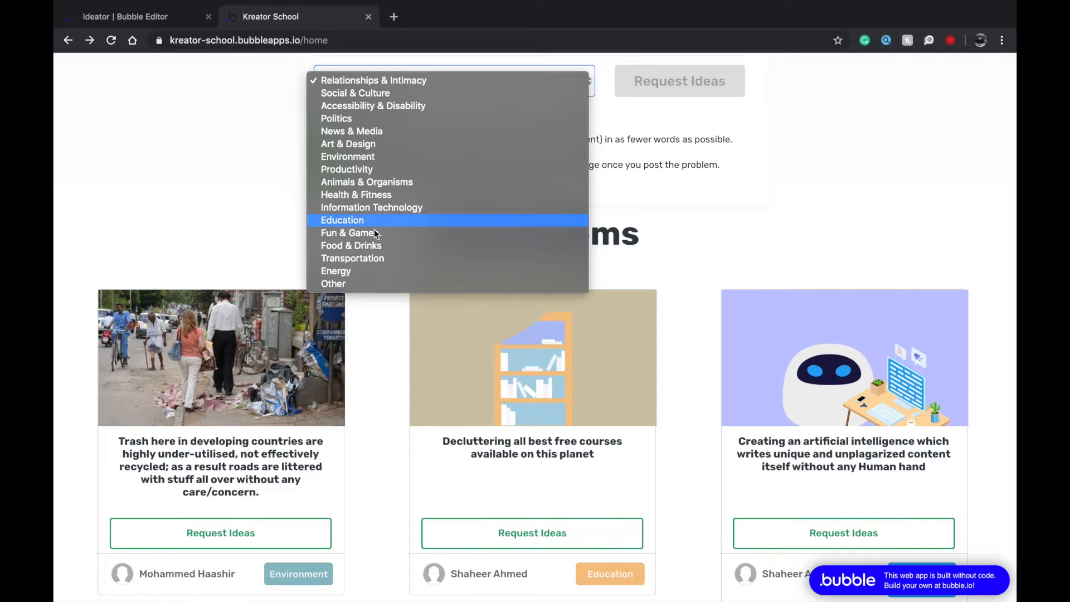
click(206, 209)
scroll(390, 351, down, 2)
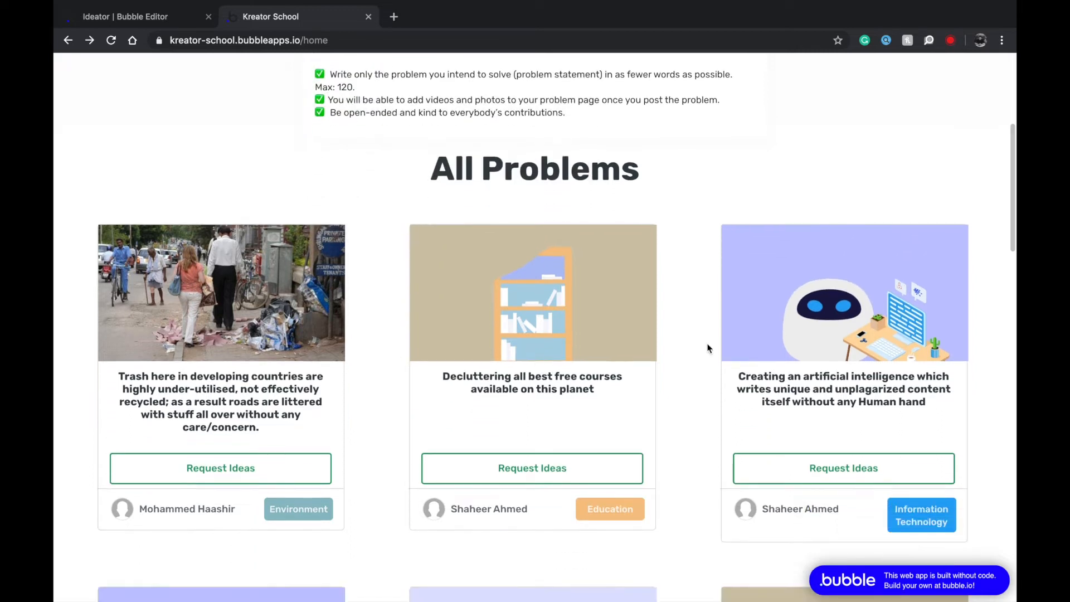
scroll(852, 379, down, 5)
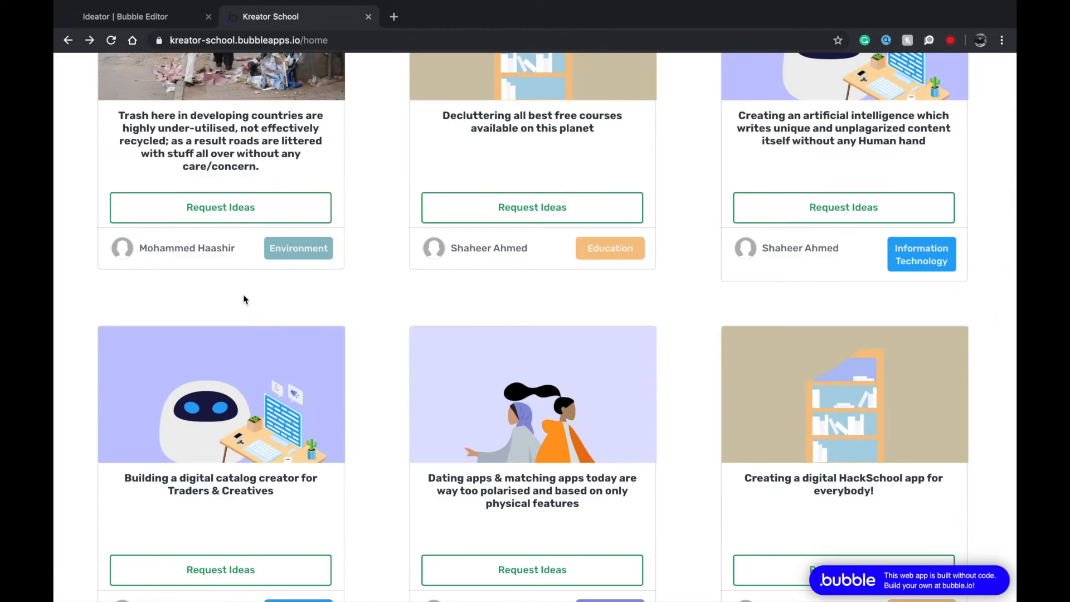
click(168, 18)
click(73, 176)
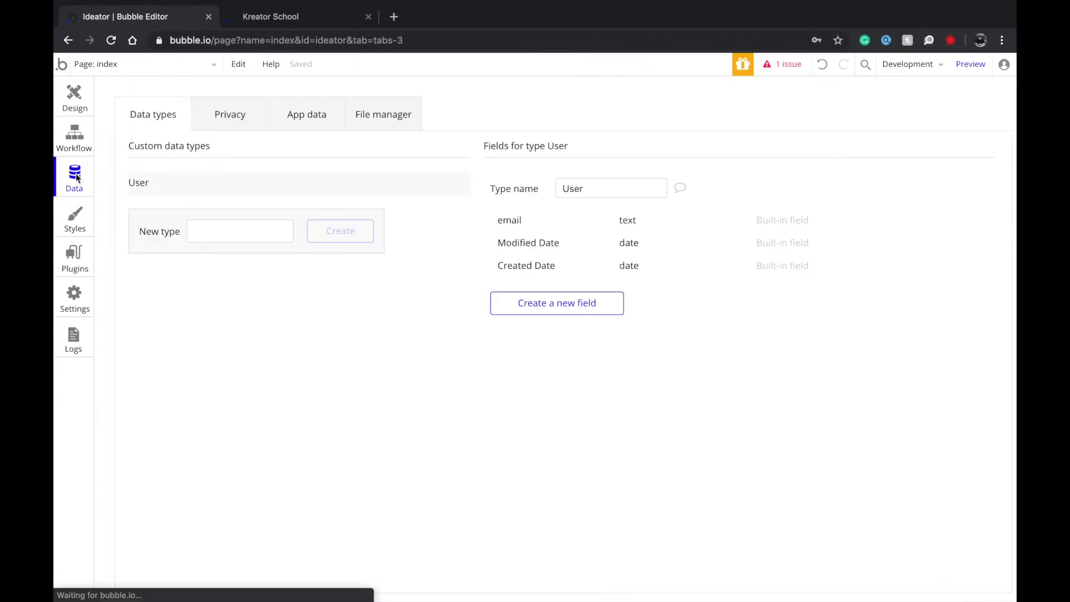
Inspect RepeatingGroup A's Conditional and Appearance settings on the index page, then close them.
click(72, 91)
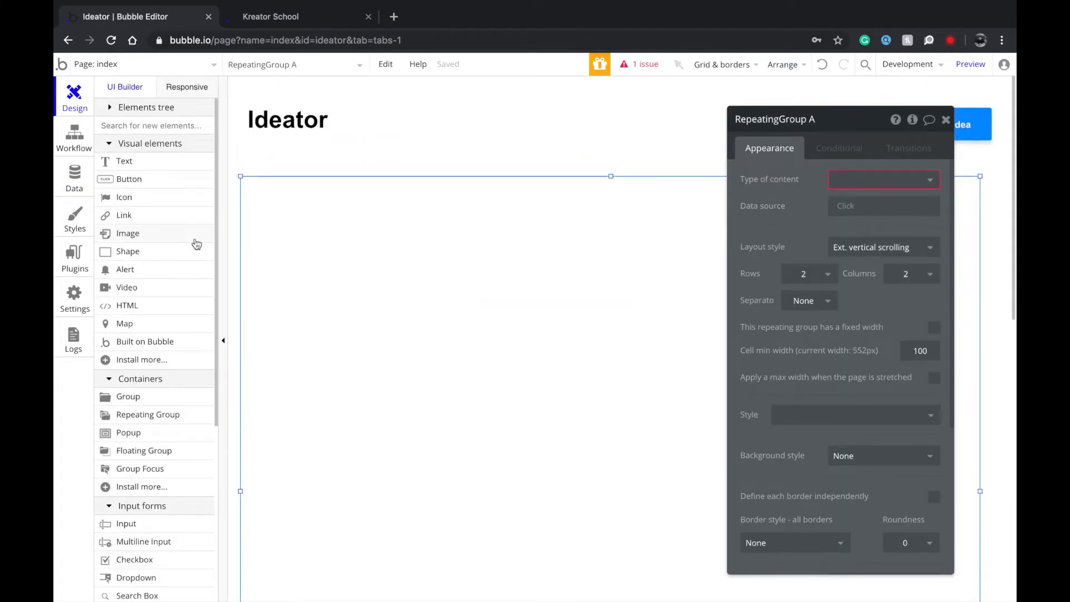
click(84, 138)
click(71, 107)
double_click(574, 270)
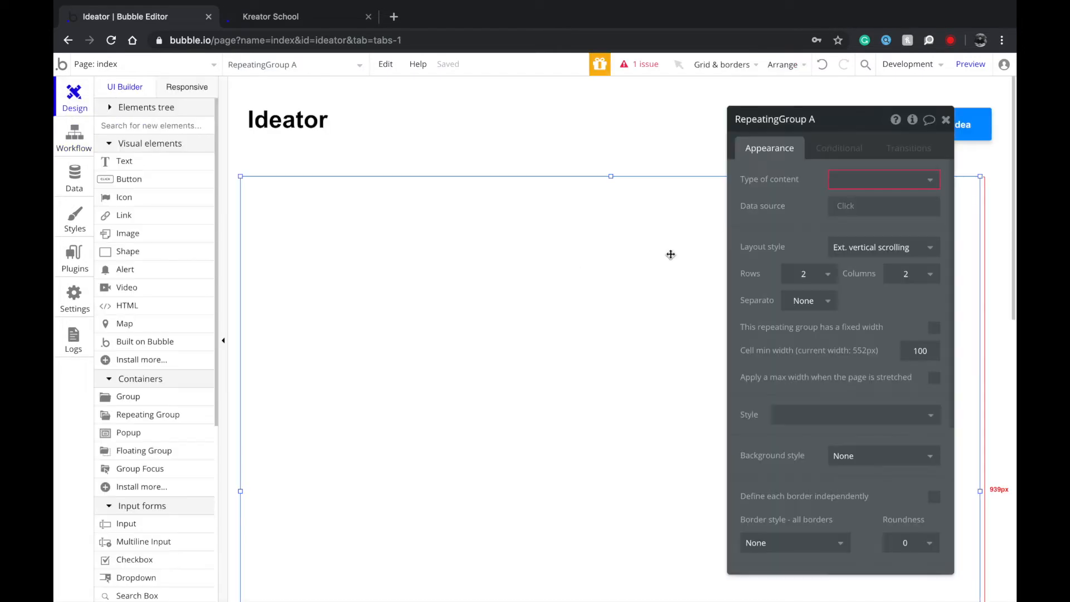
click(839, 147)
click(787, 149)
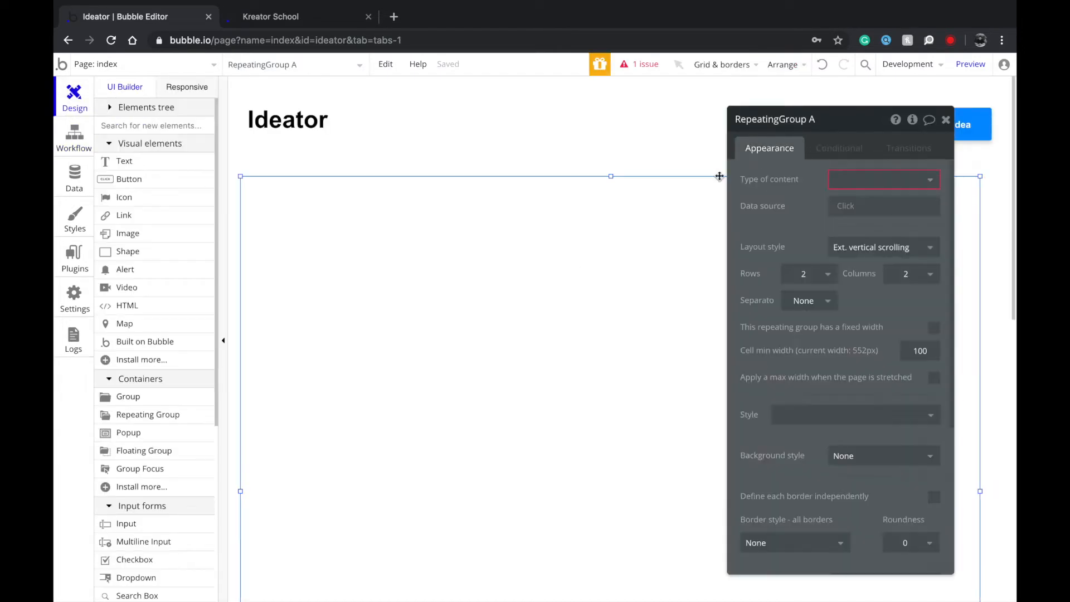
drag(781, 119, 744, 169)
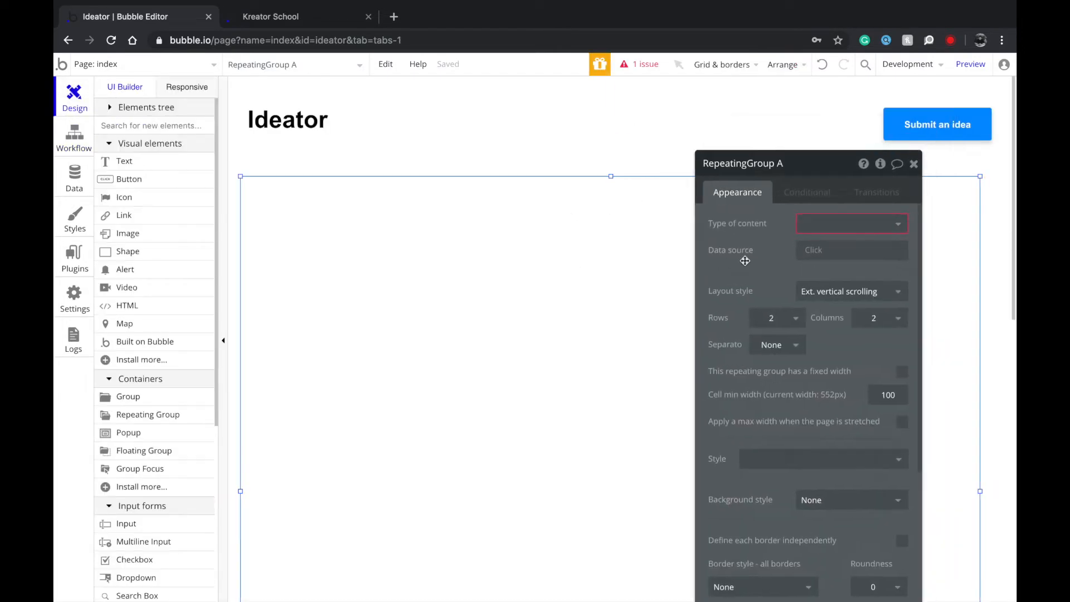
click(909, 169)
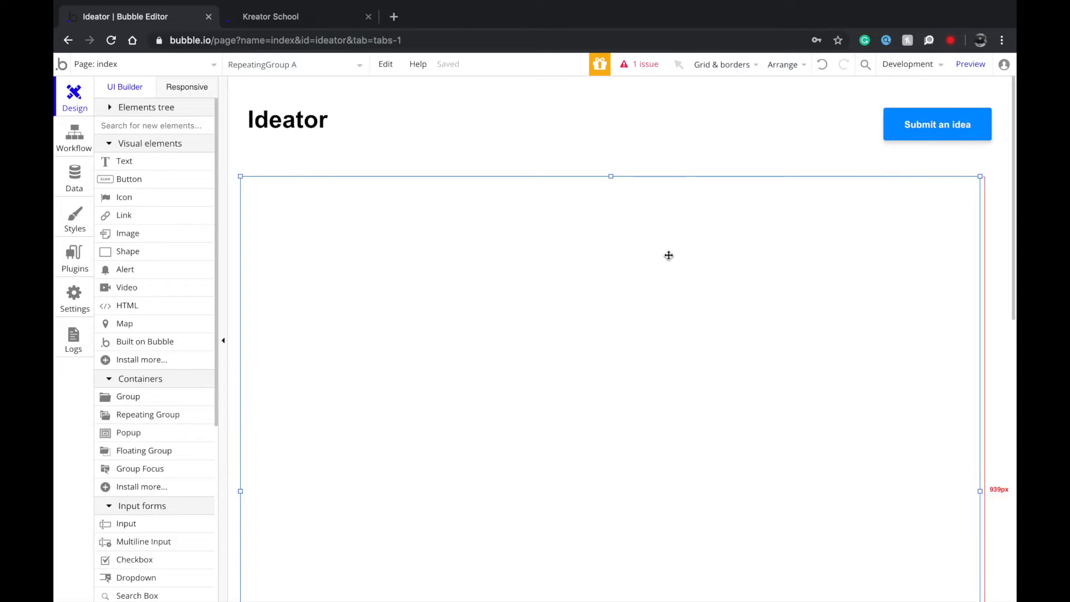
Glance over the Kreator School reference site, then come back to the Ideator editor.
click(249, 22)
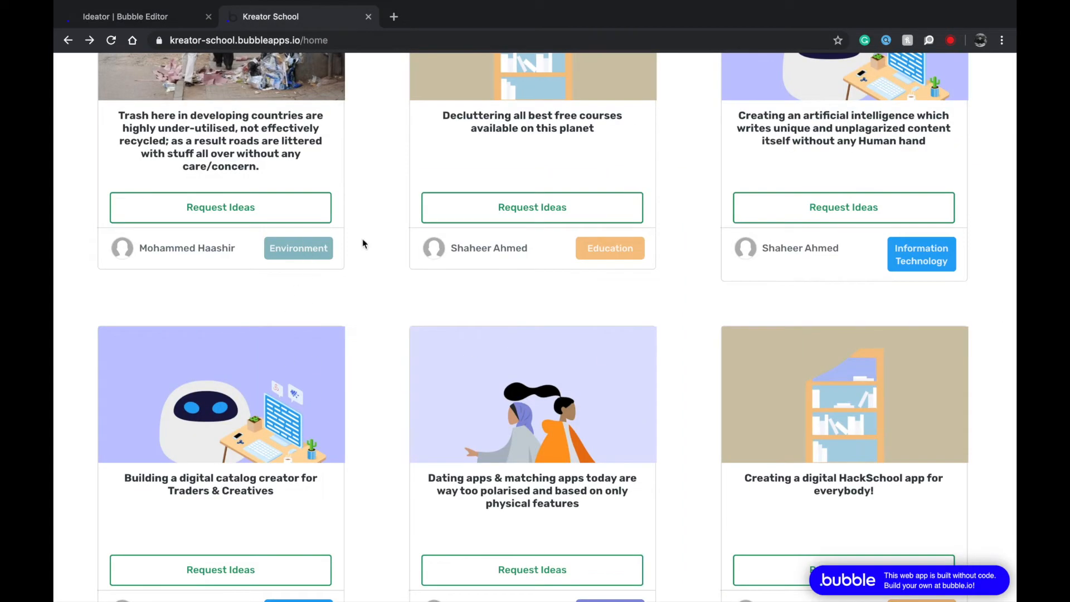
scroll(593, 248, up, 1)
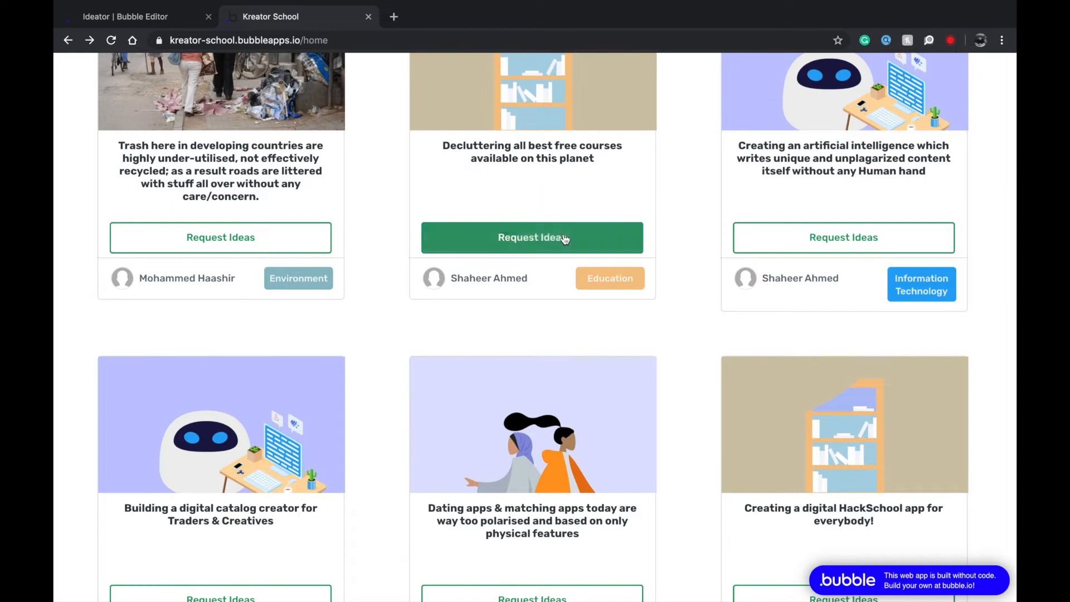
scroll(565, 238, up, 10)
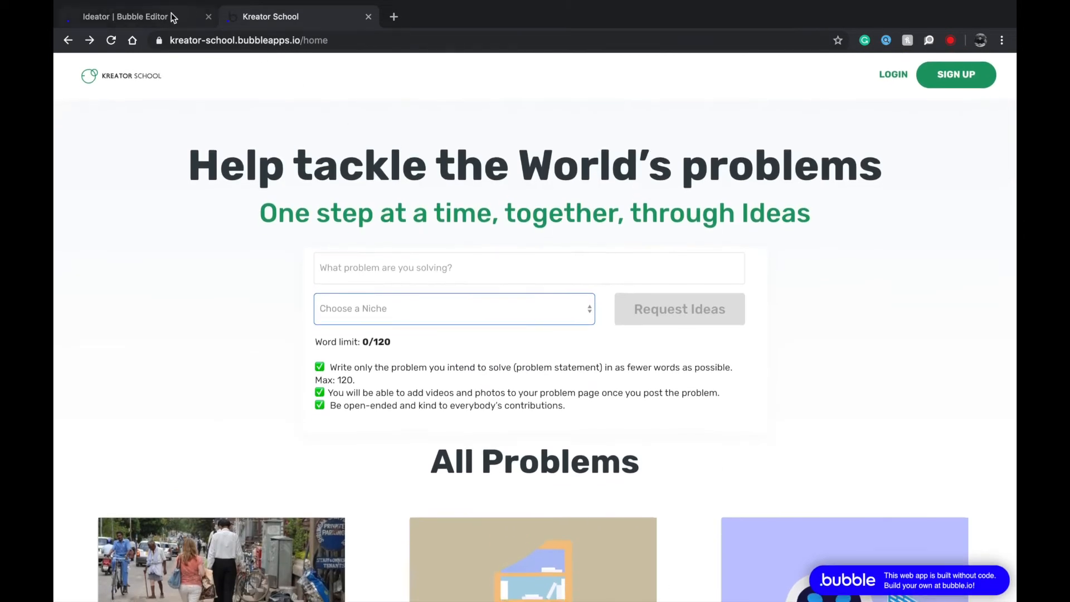
click(174, 16)
Nudge RepeatingGroup A down, centre it horizontally, and drag its top edge lower below the heading.
drag(390, 214, 394, 224)
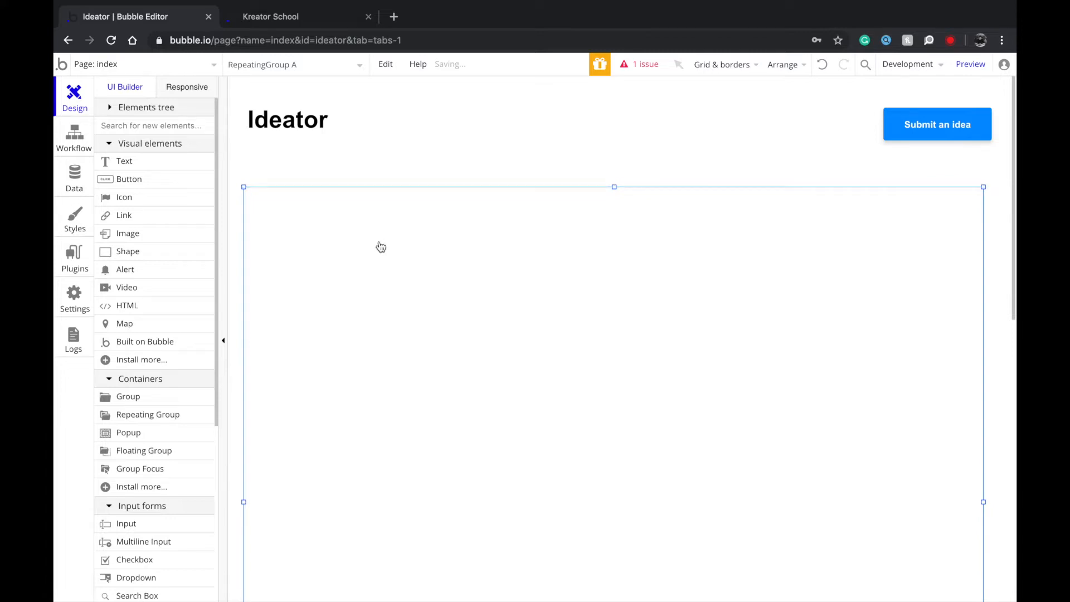
right_click(380, 247)
click(445, 544)
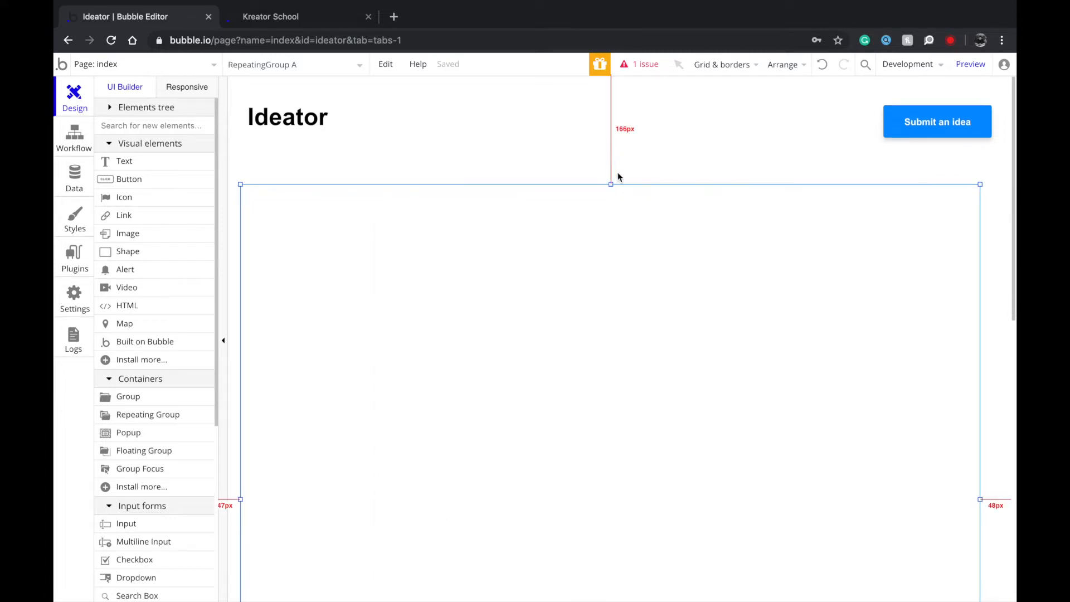
drag(611, 186, 610, 243)
click(576, 227)
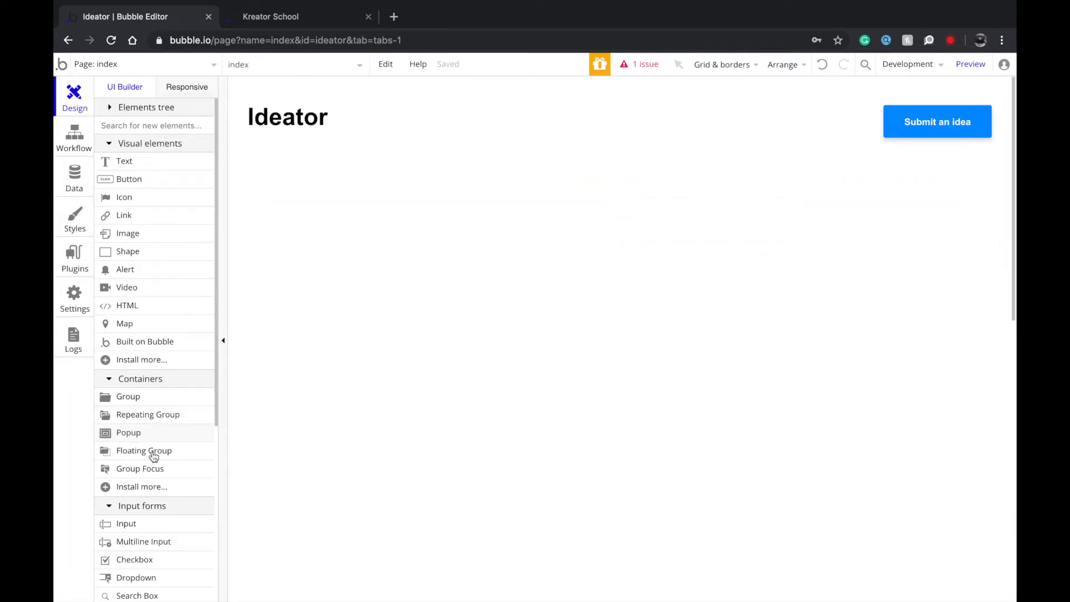
scroll(148, 504, down, 1)
click(140, 558)
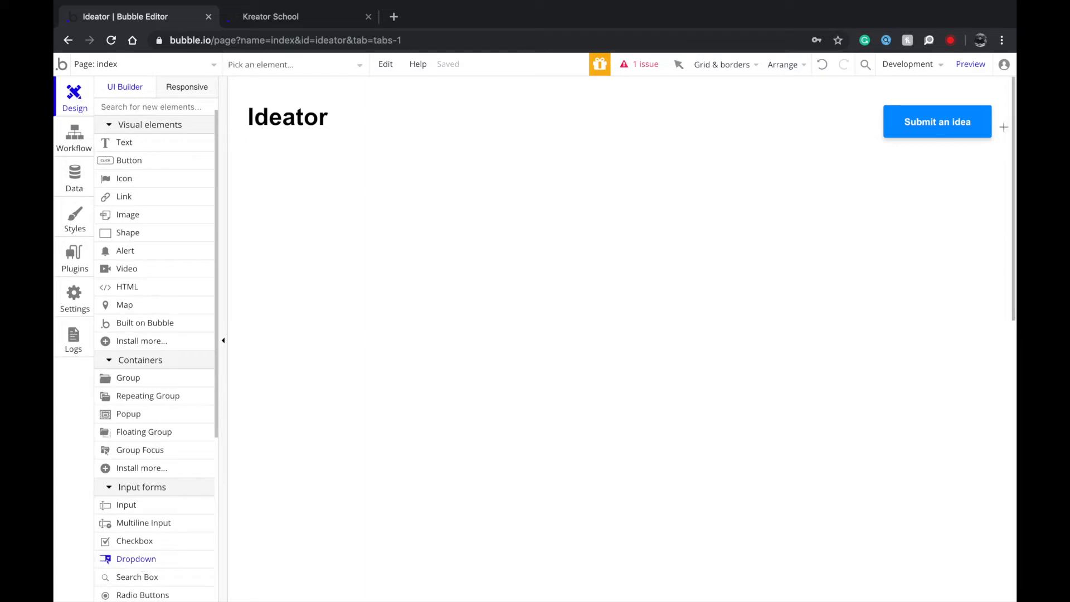
Draw a top-right 'Filter posts' dropdown with choices Ideas and Products & services, then copy it left.
mouse_move(838, 170)
mouse_down()
mouse_move(967, 204)
mouse_move(964, 191)
mouse_up()
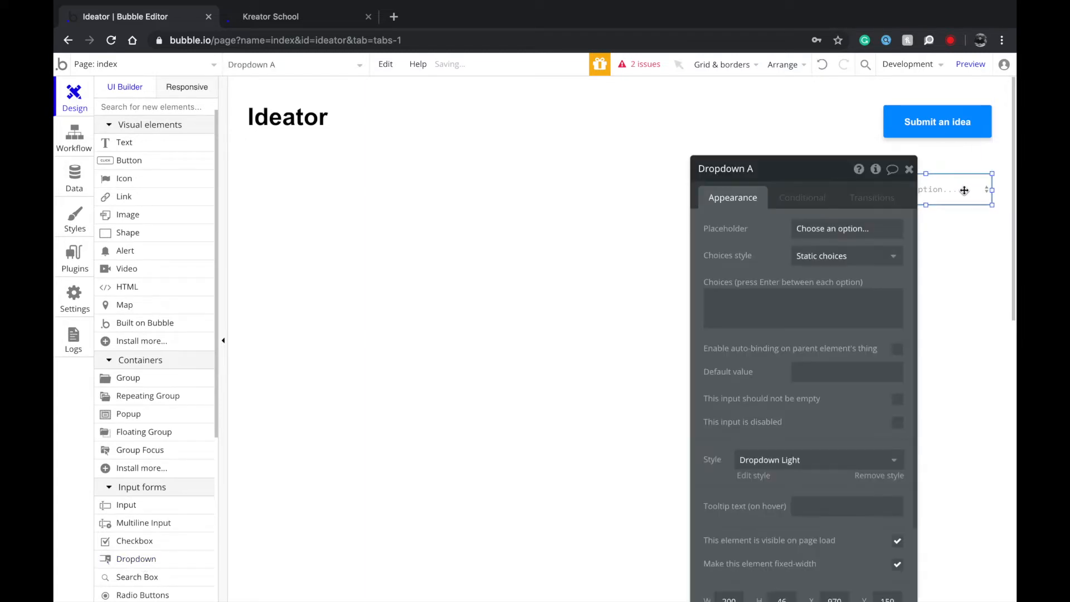
text(D)
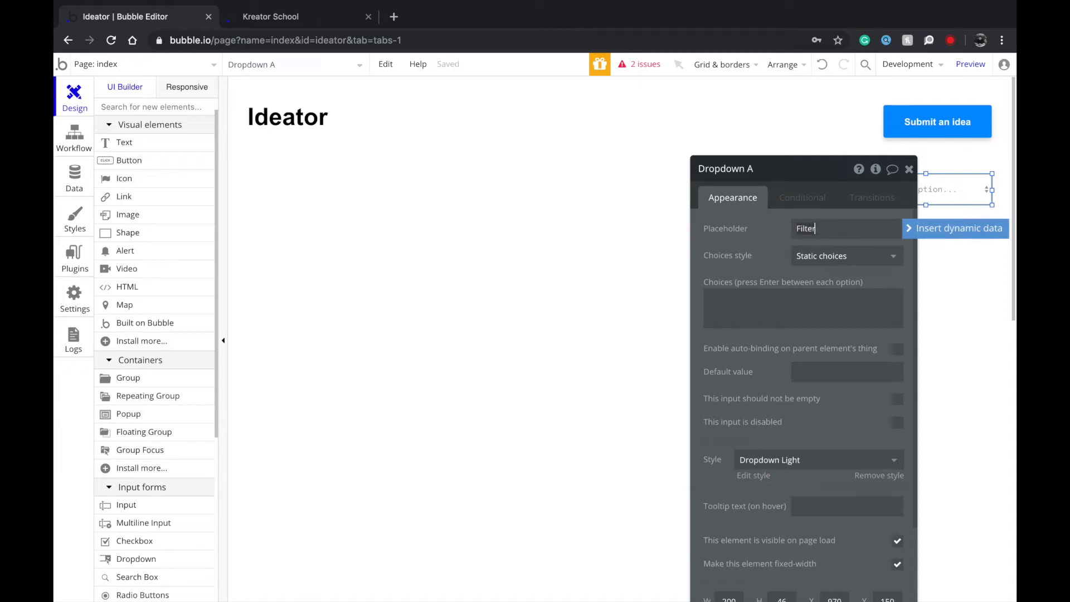
text(pos)
click(875, 291)
text(iDE)
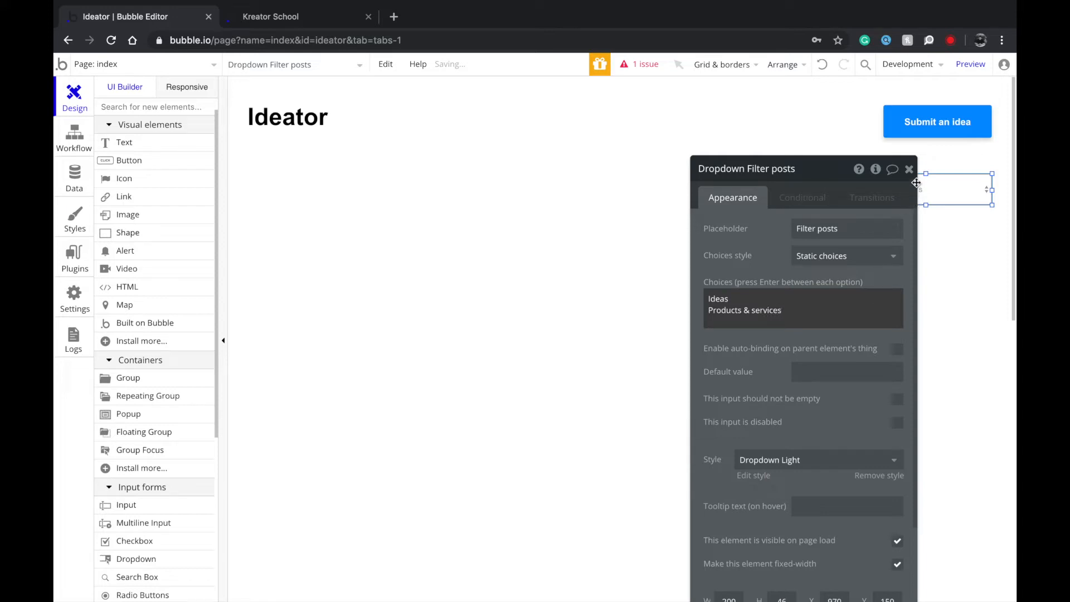
click(916, 183)
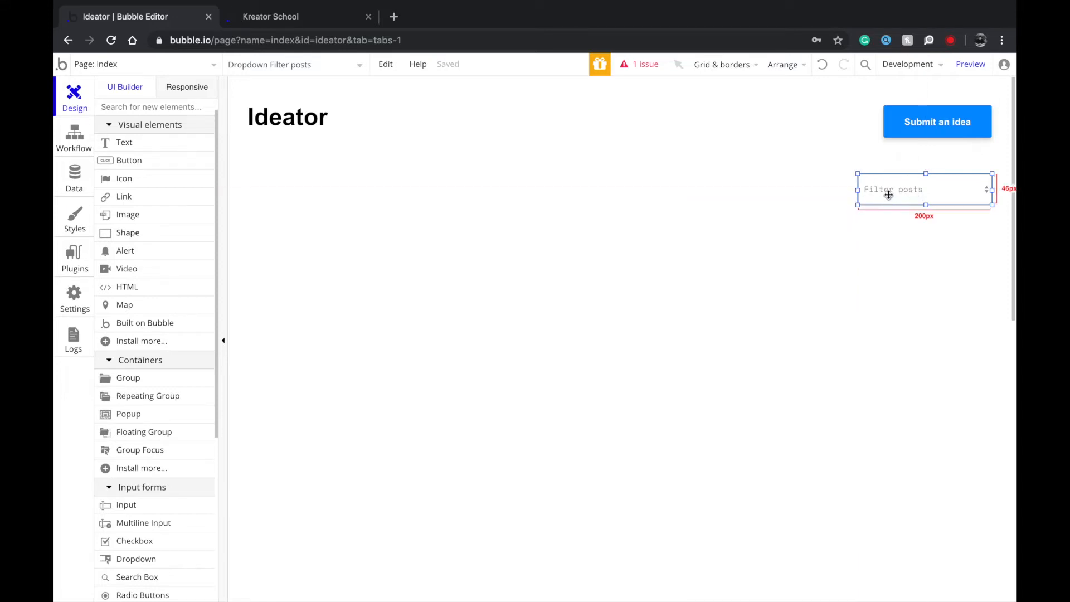
drag(888, 194, 283, 187)
Set the left dropdown's placeholder to 'Choose categories' and enter Politics, Fashion, Food, Health.
text(Choose)
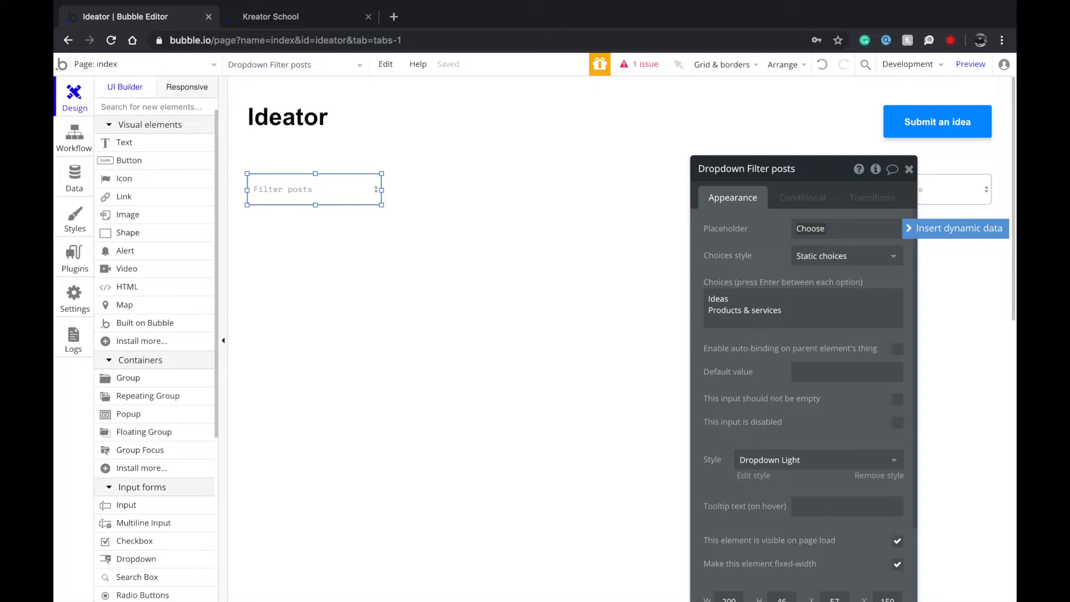
text( categories)
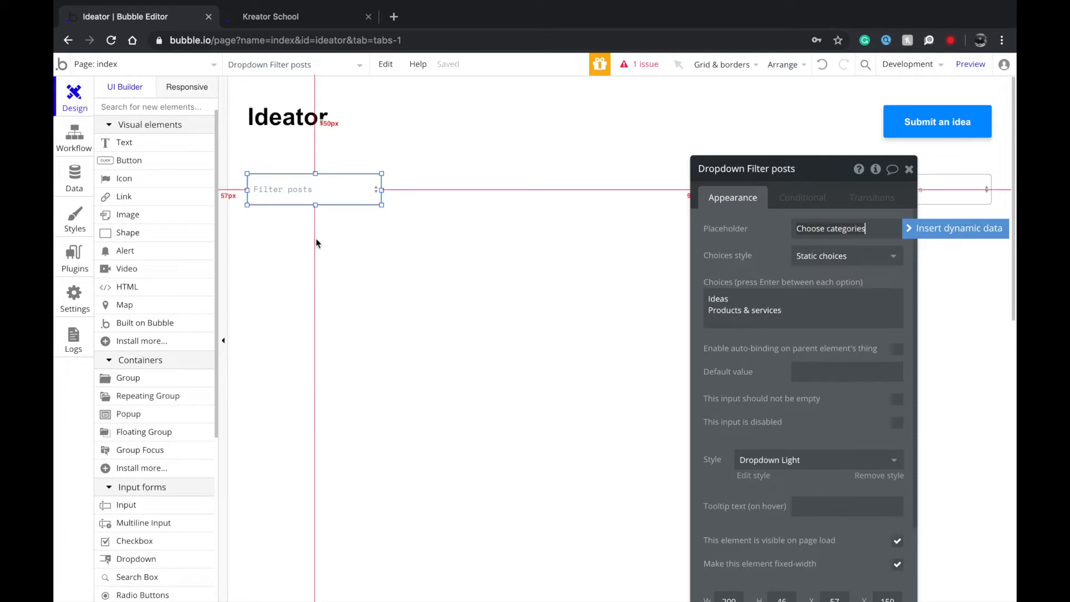
click(838, 329)
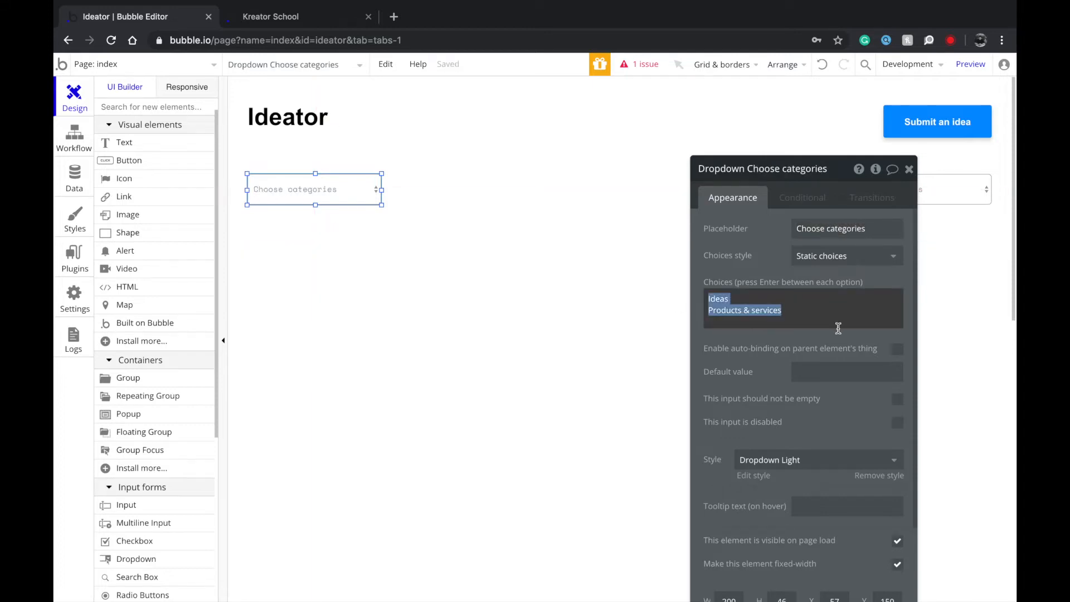
text(Politics)
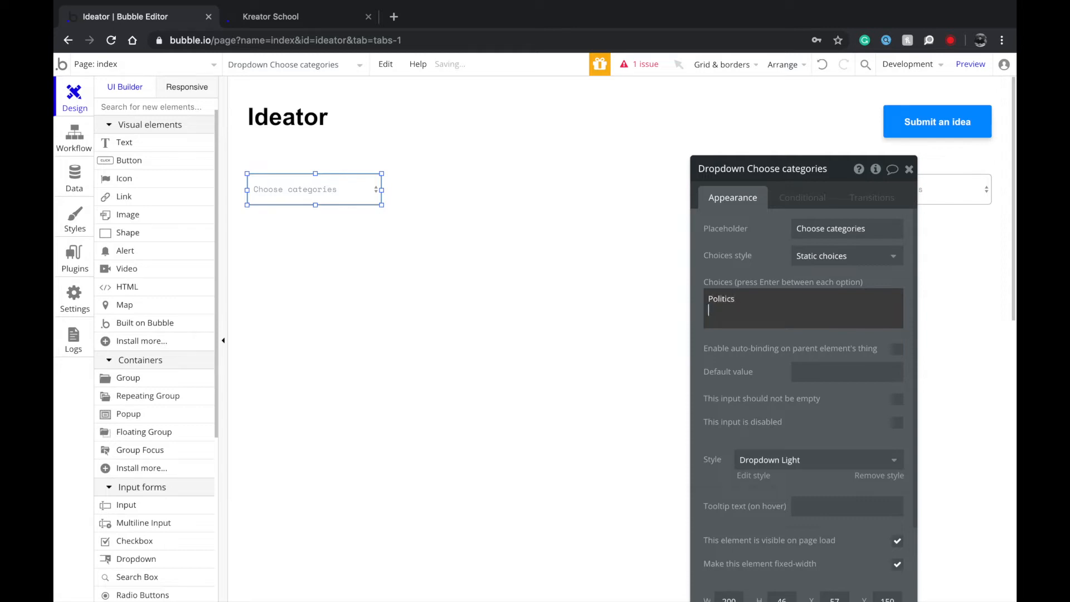
text( Fashion)
key(Return)
text(Food)
key(Return)
text(Healt)
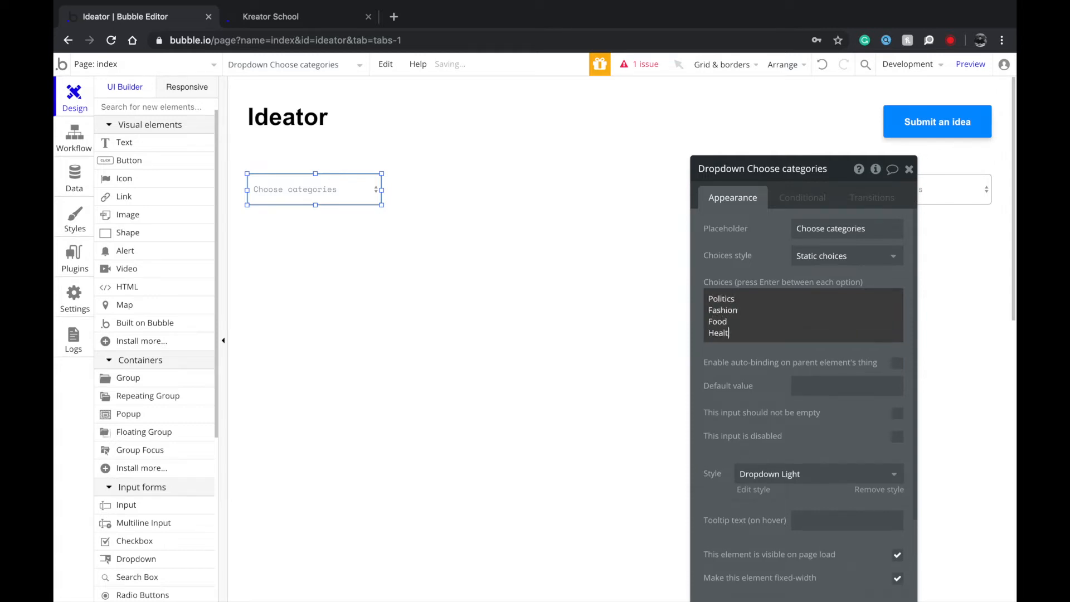
text(h)
key(Return)
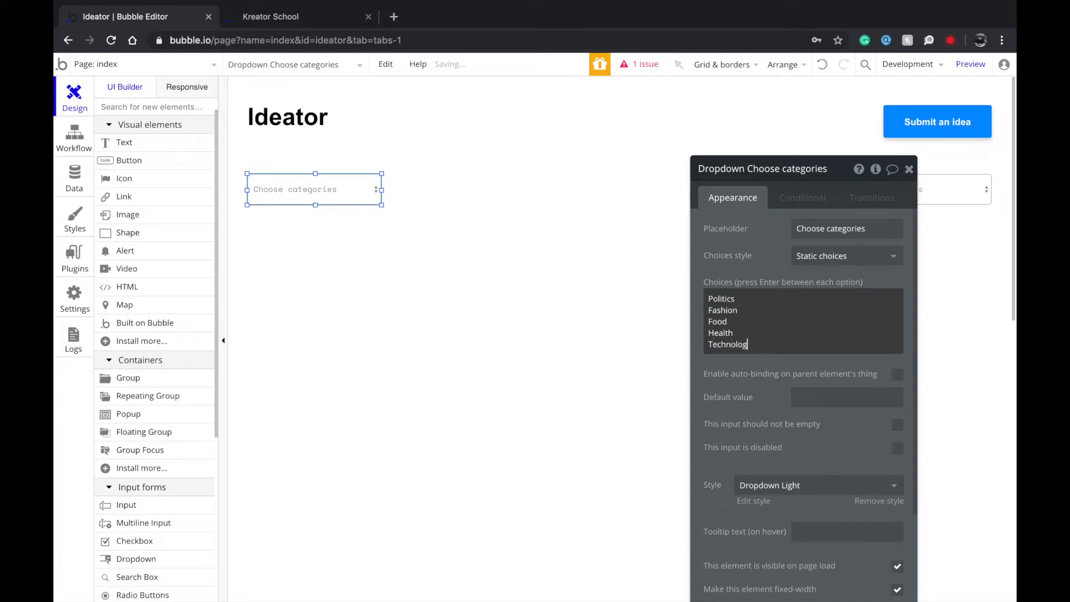
Add Science & Technology, Arts & Design and Film to the choices and close the editor.
click(708, 299)
text(cience &)
key(Return)
text(Arts)
key(Return)
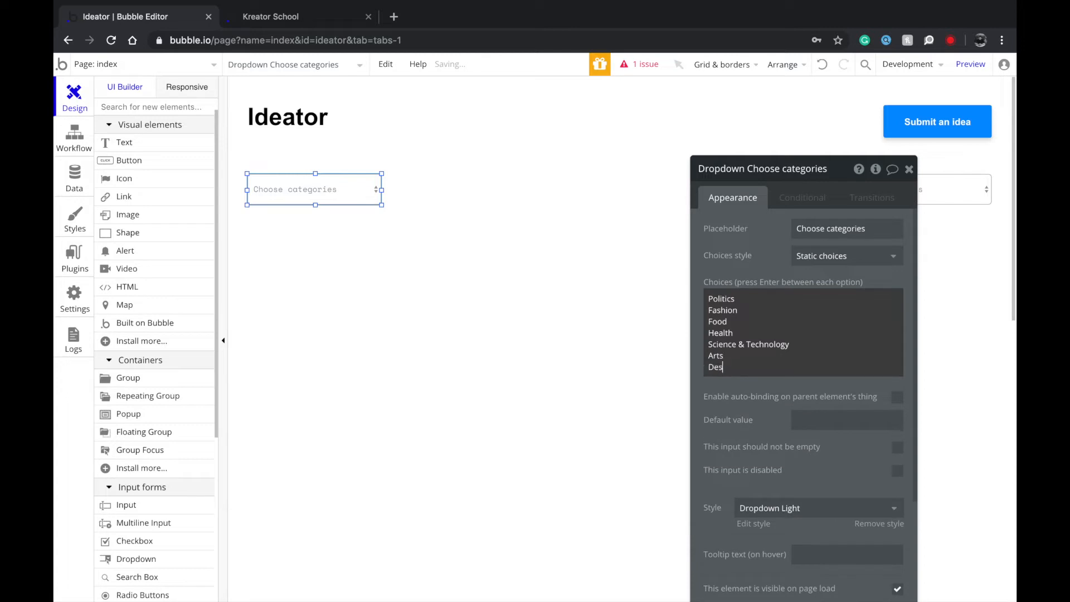
key(BackSpace)
key(BackSpace)
text(& Design)
key(Return)
text(Film)
key(Return)
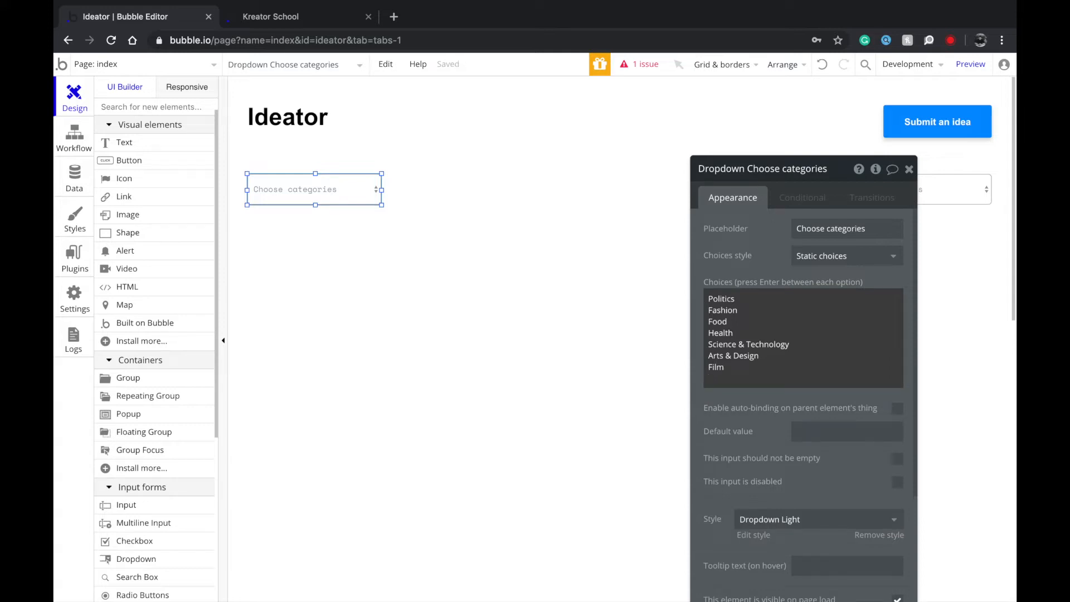
key(BackSpace)
key(ctrl+a)
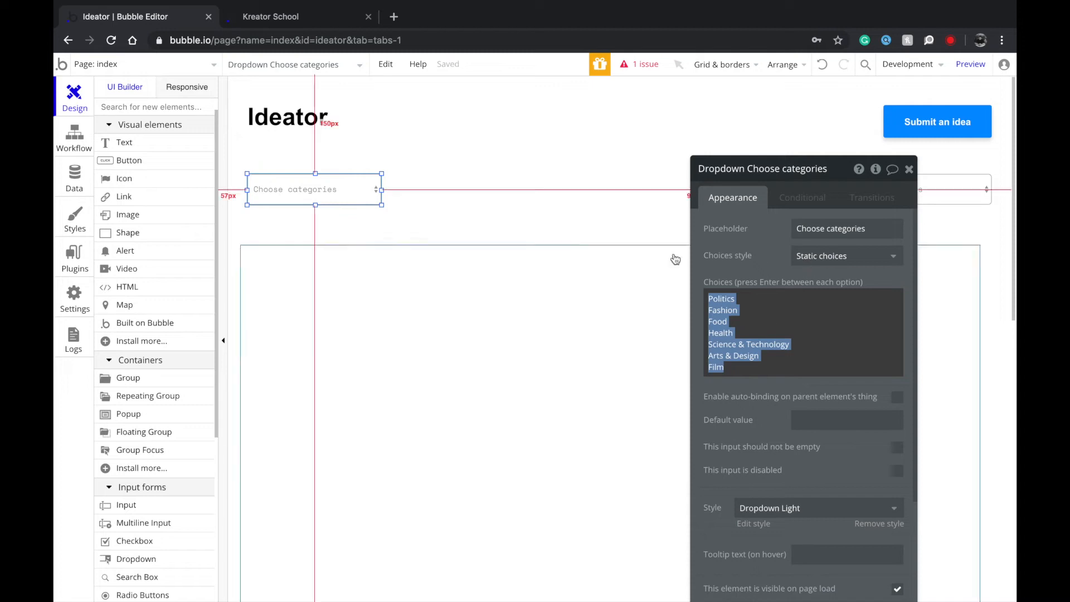
click(711, 241)
click(754, 301)
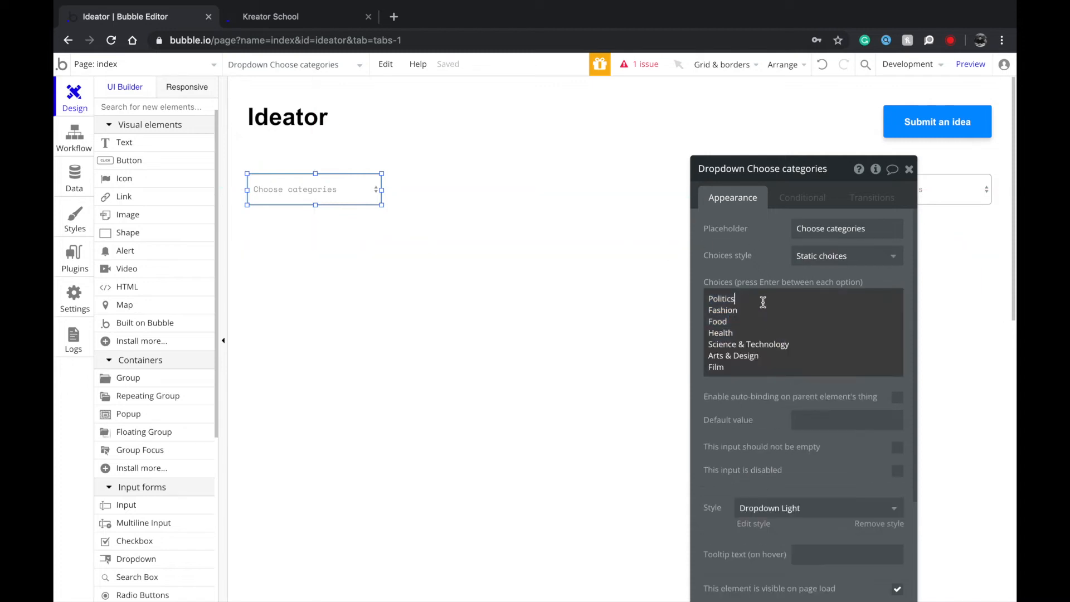
key(ctrl+a)
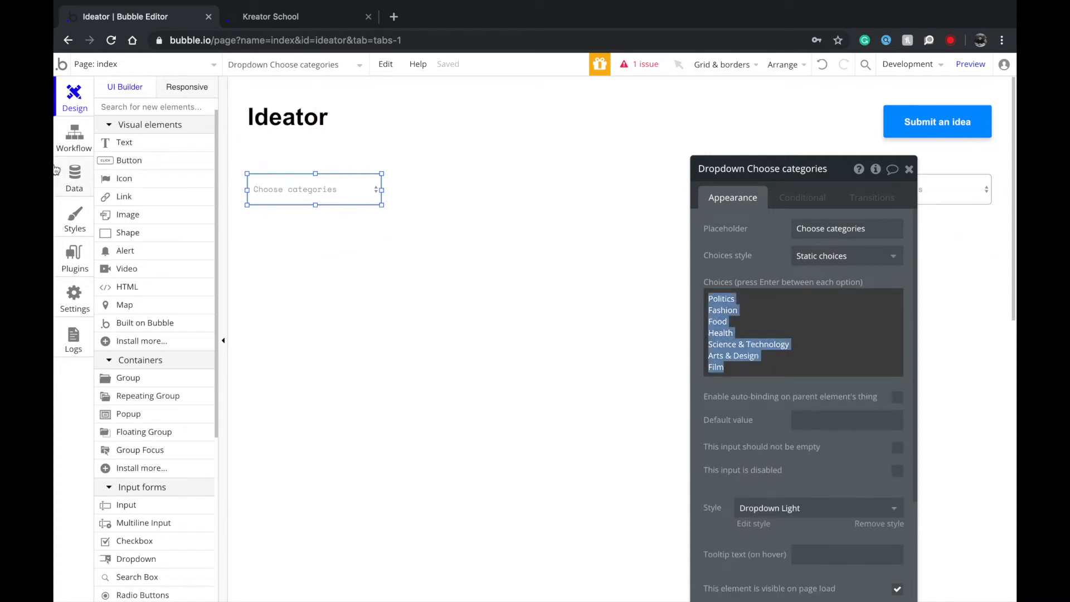
click(66, 141)
click(74, 93)
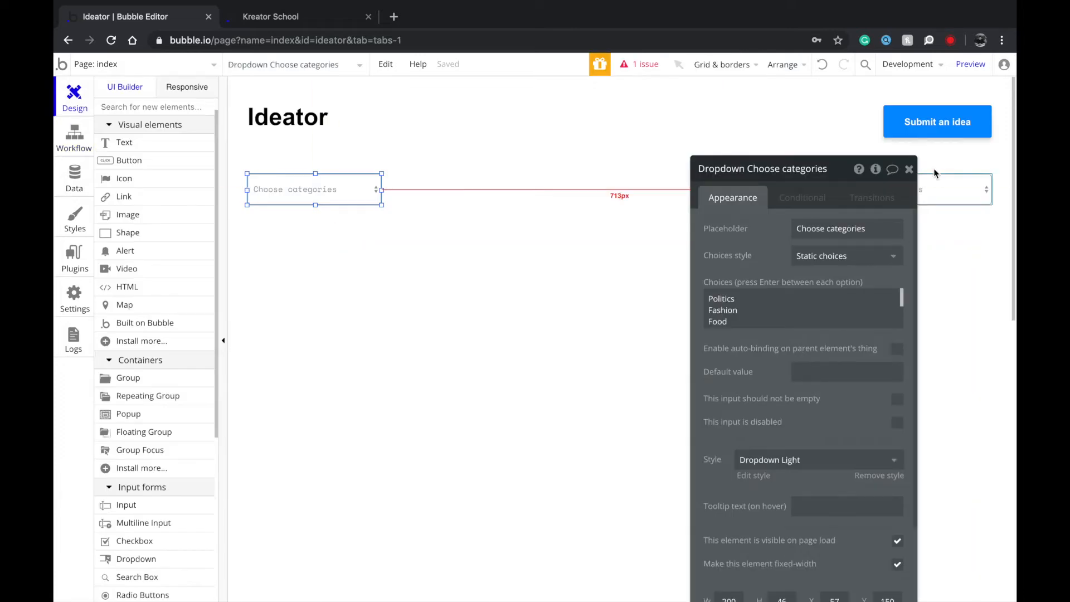
click(909, 170)
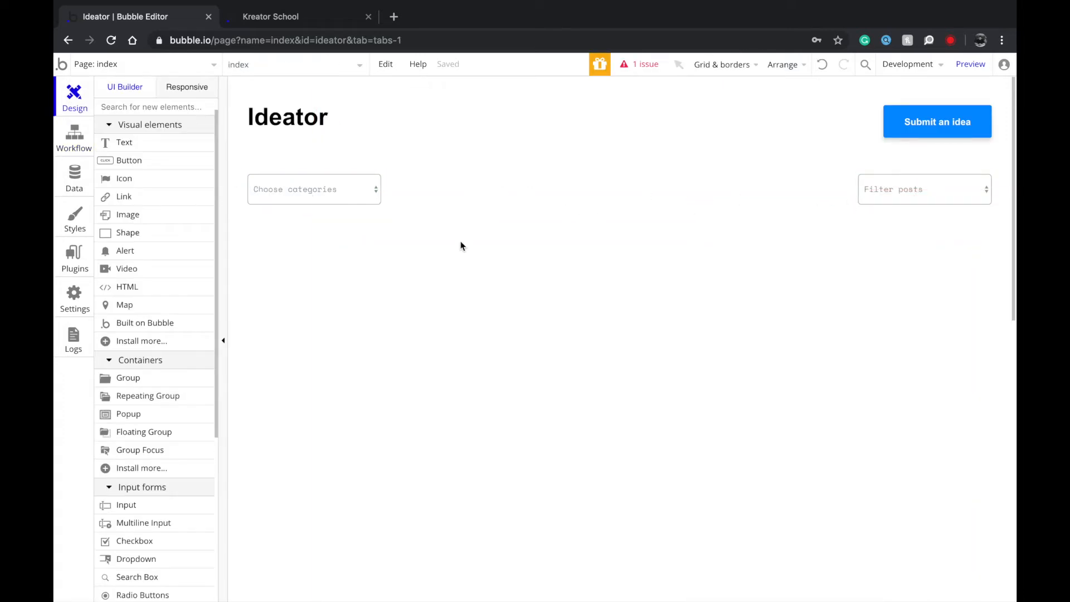
Add a repeating group below the dropdowns and centre it horizontally on the page.
key(ctrl+v)
click(464, 261)
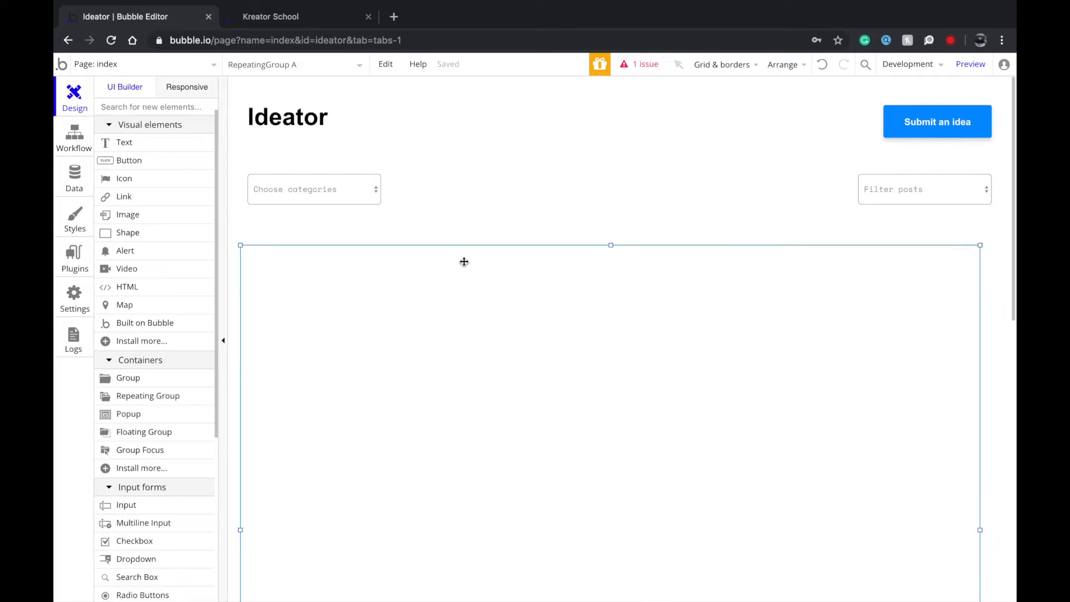
right_click(478, 310)
click(546, 536)
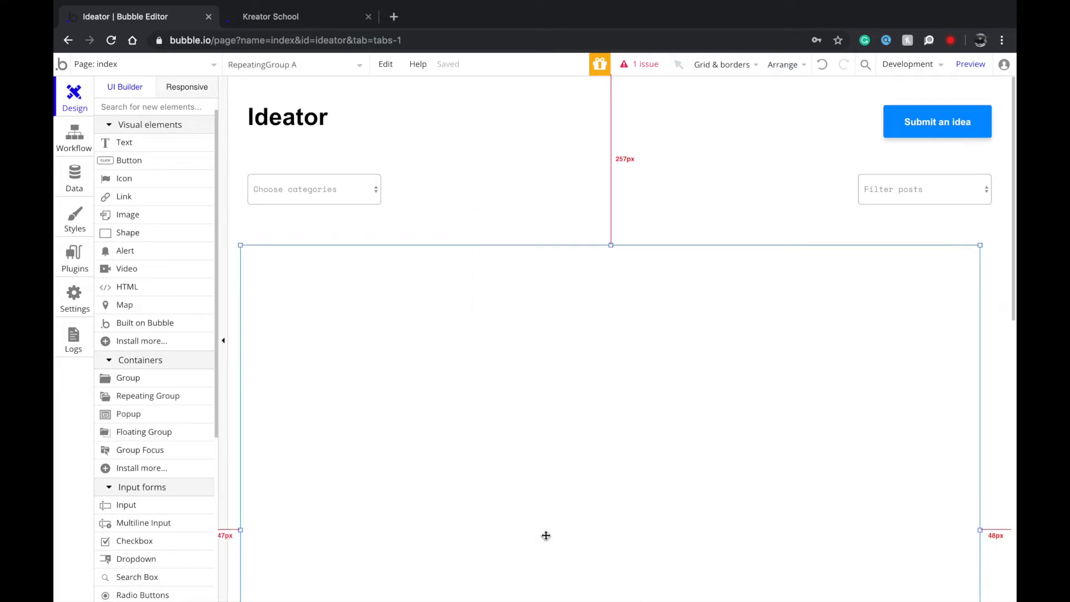
click(541, 198)
Shift the Filter posts dropdown and Submit an idea button slightly left.
drag(909, 196, 897, 195)
drag(930, 120, 921, 117)
click(911, 158)
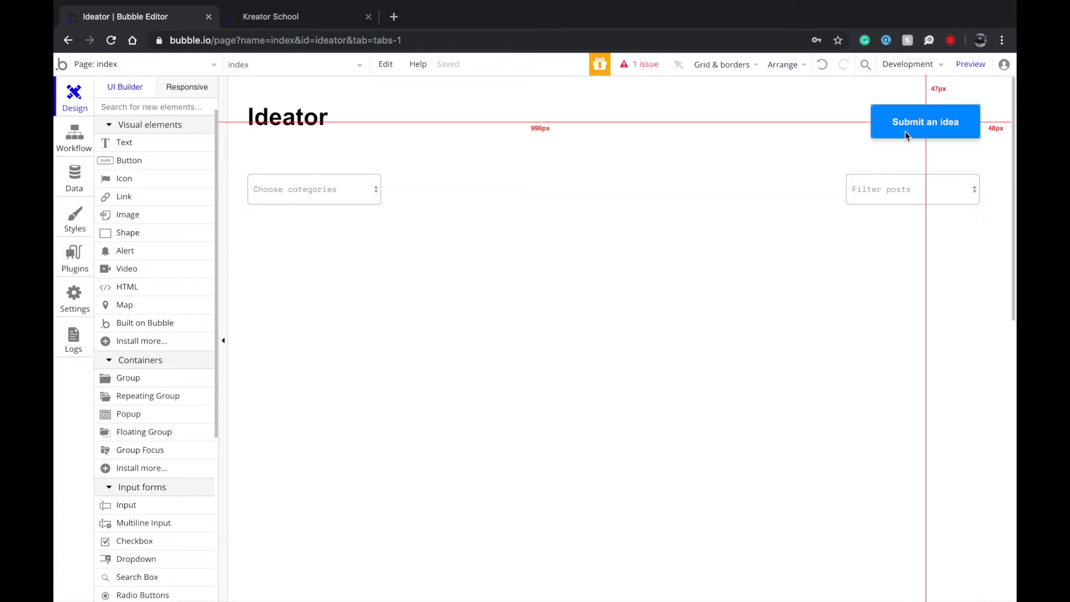
Shorten the height of the Ideator heading text box.
click(790, 319)
click(526, 181)
click(579, 208)
click(391, 182)
drag(407, 184, 390, 174)
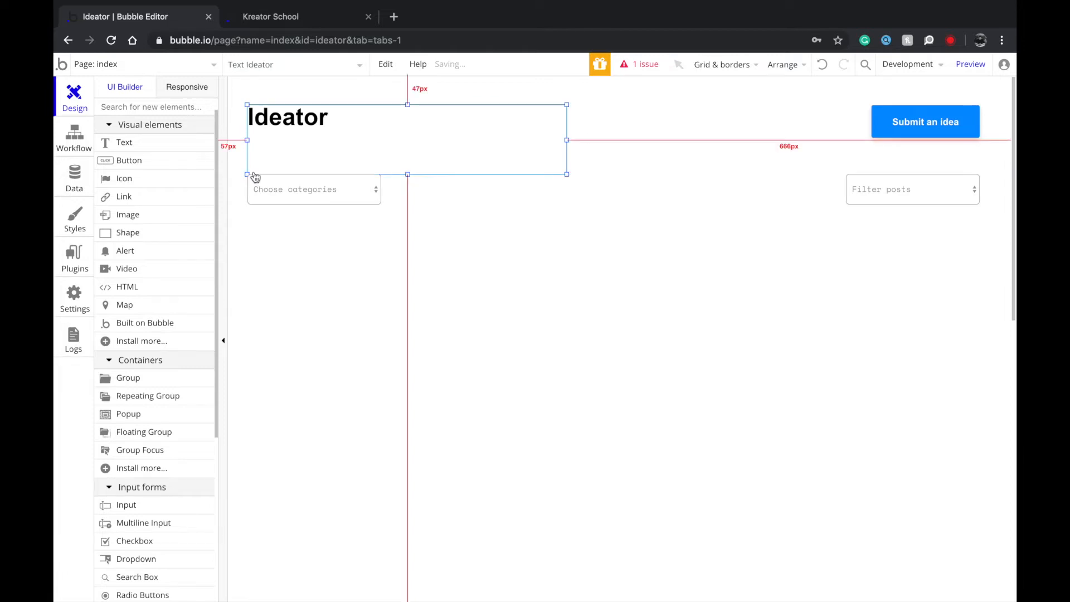
click(158, 384)
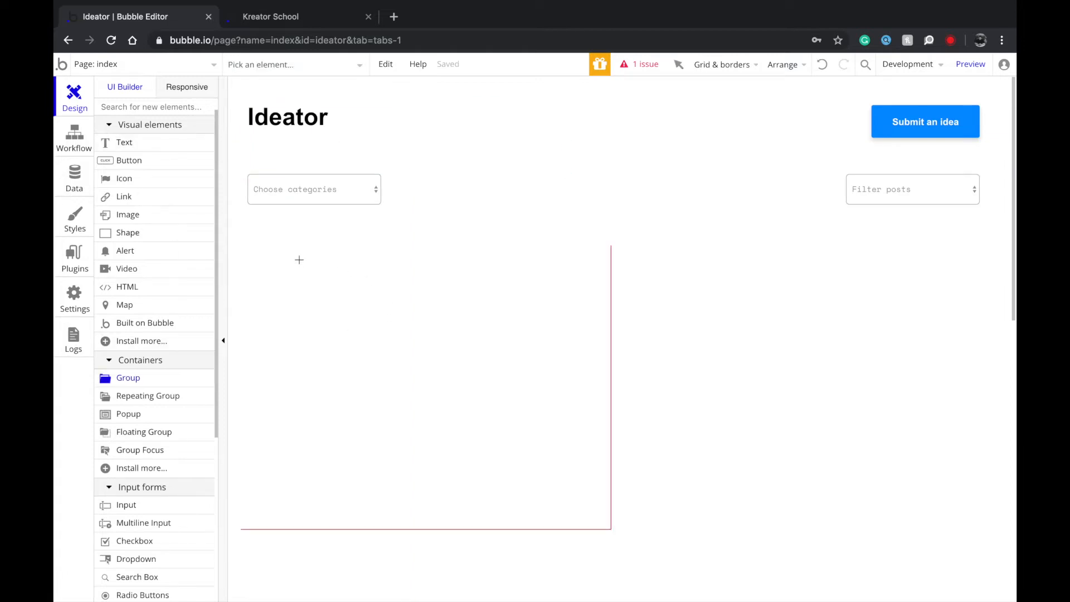
Draw Group A in the repeating group's first cell and give Group Light Border an Outset shadow.
drag(265, 267, 598, 516)
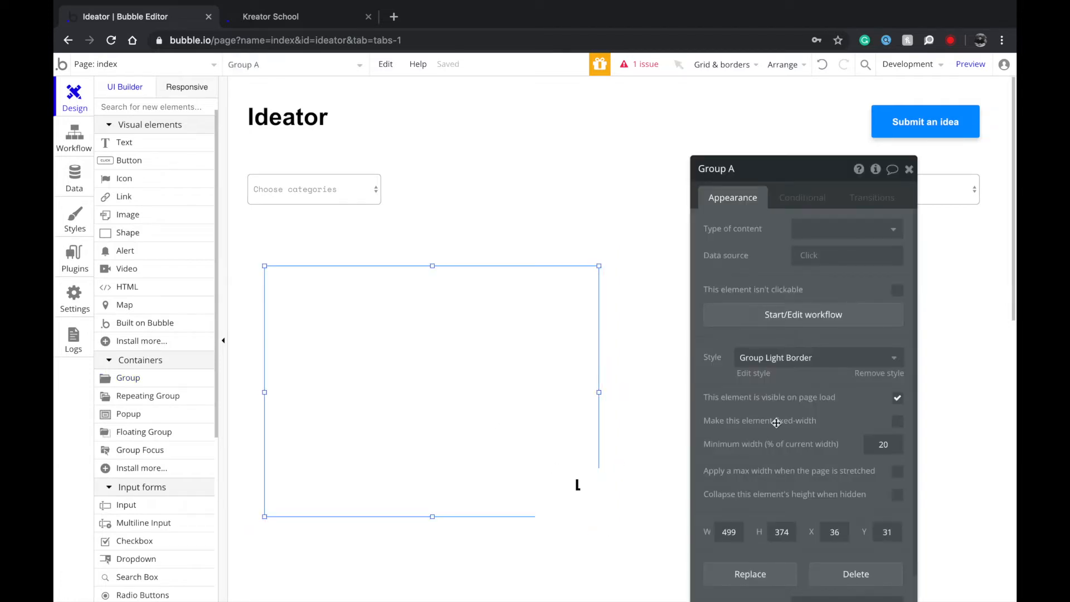
click(765, 374)
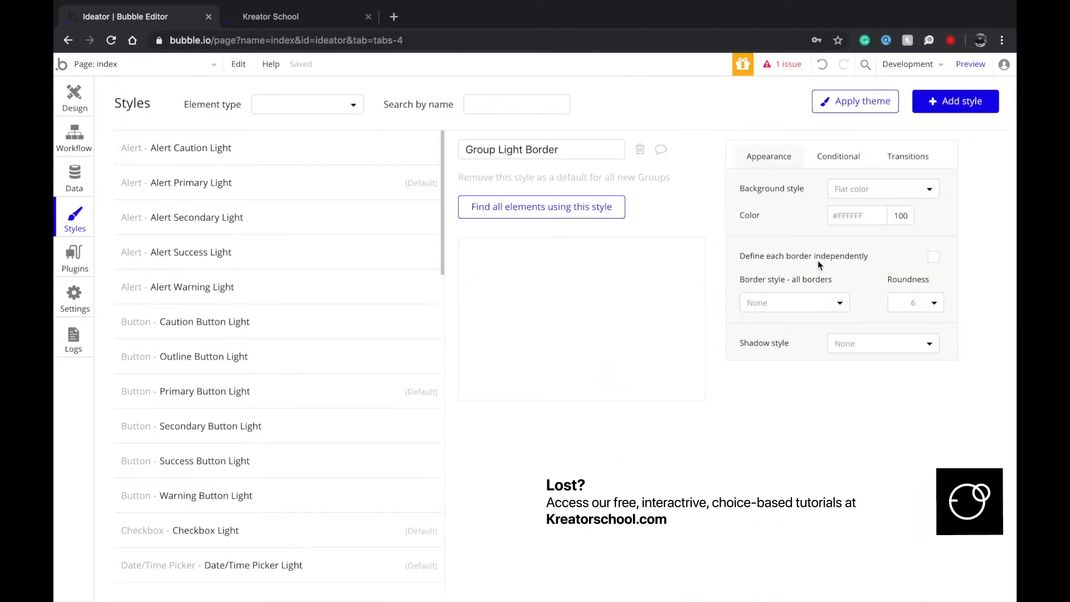
click(911, 340)
click(898, 387)
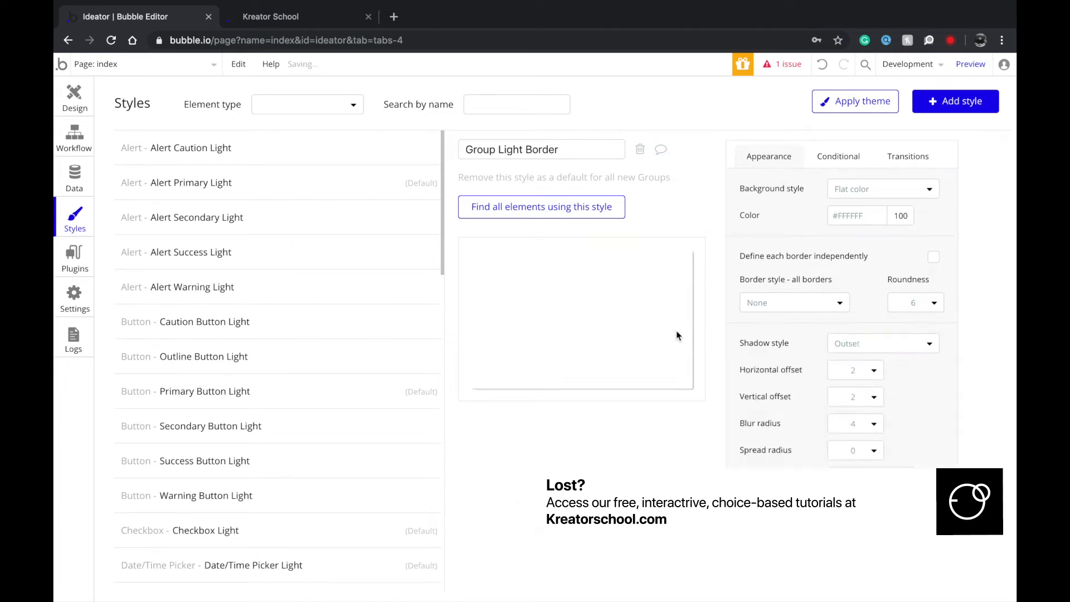
click(75, 97)
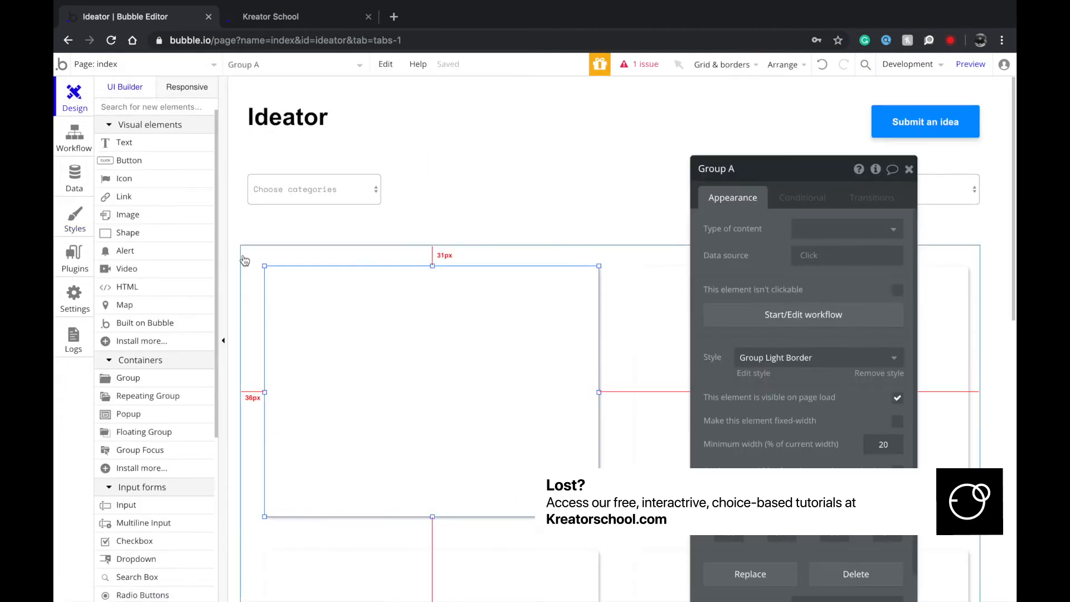
click(261, 338)
click(229, 341)
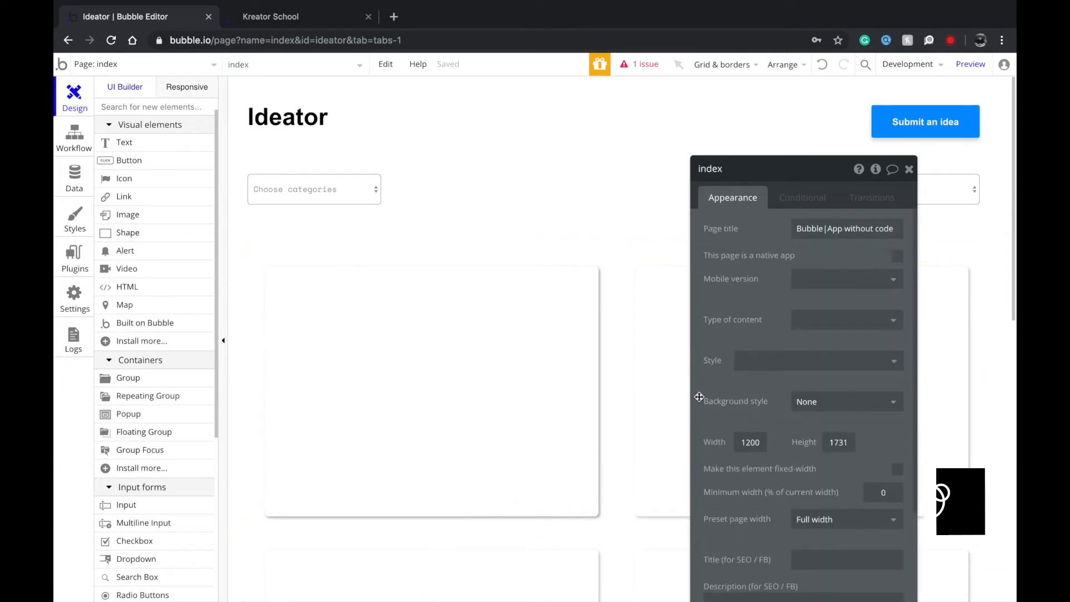
Set the index page background to Flat color and pick the light grey #FAFAFA.
click(824, 401)
click(815, 439)
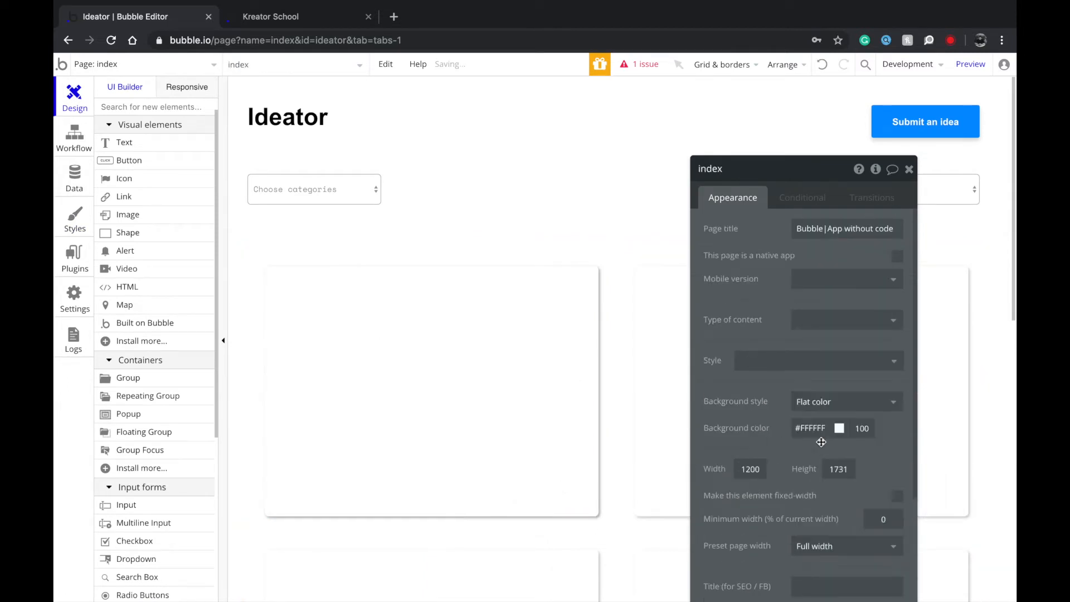
click(818, 423)
drag(804, 456, 748, 443)
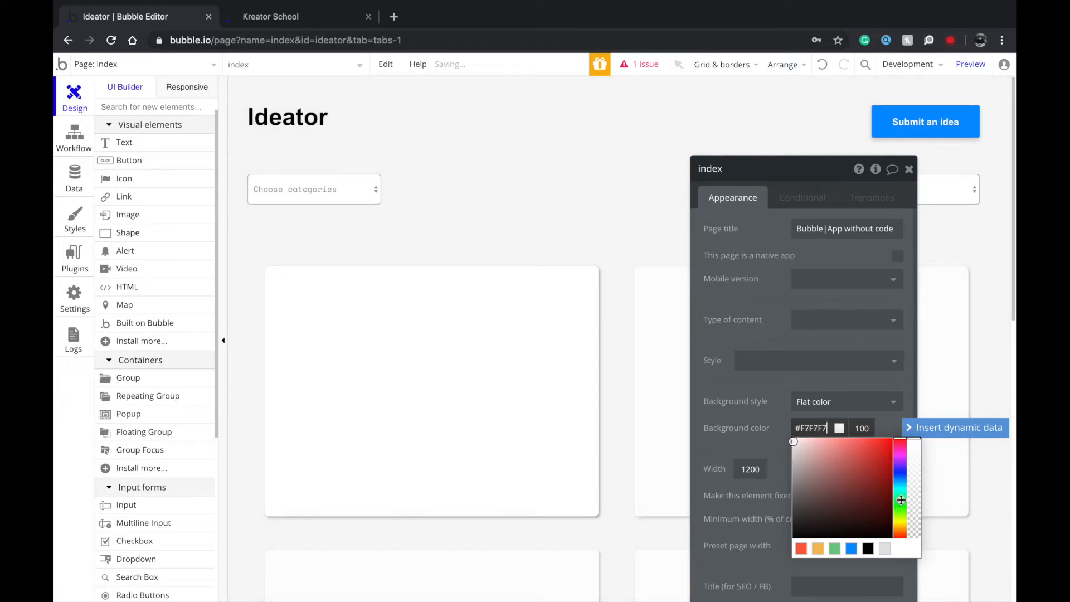
click(896, 450)
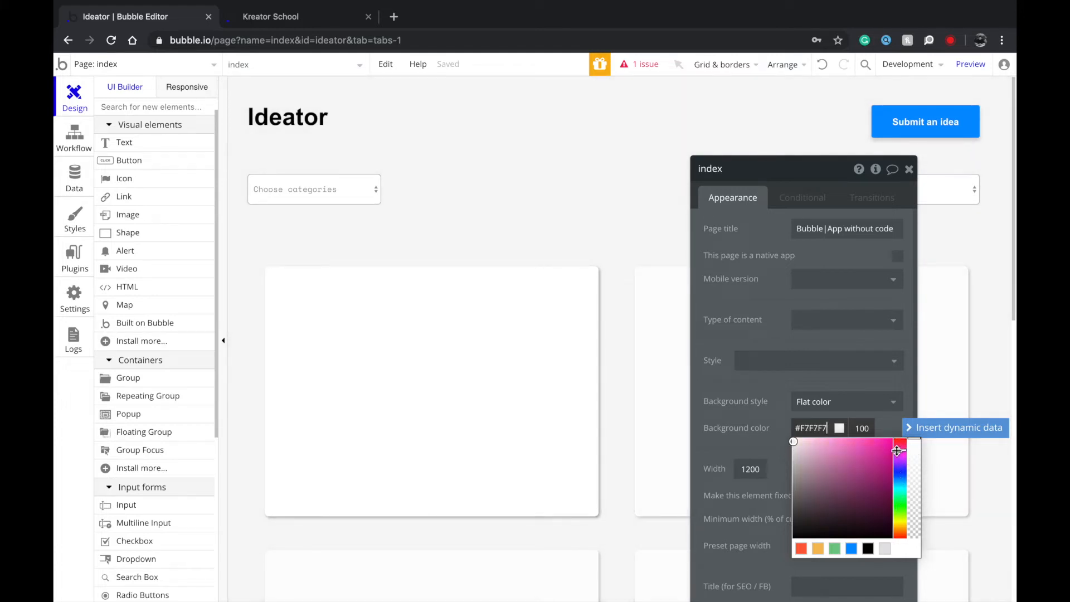
drag(826, 440, 732, 441)
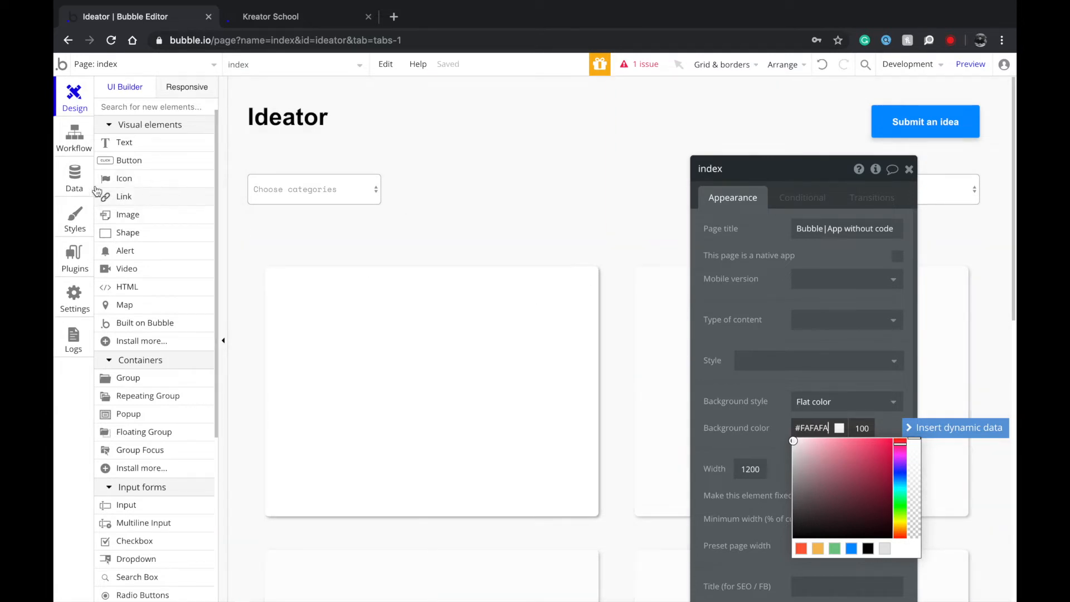
Give Group Light Border's shadow offsets of 4 and 4, opacity 50 and blur radius 8.
click(77, 231)
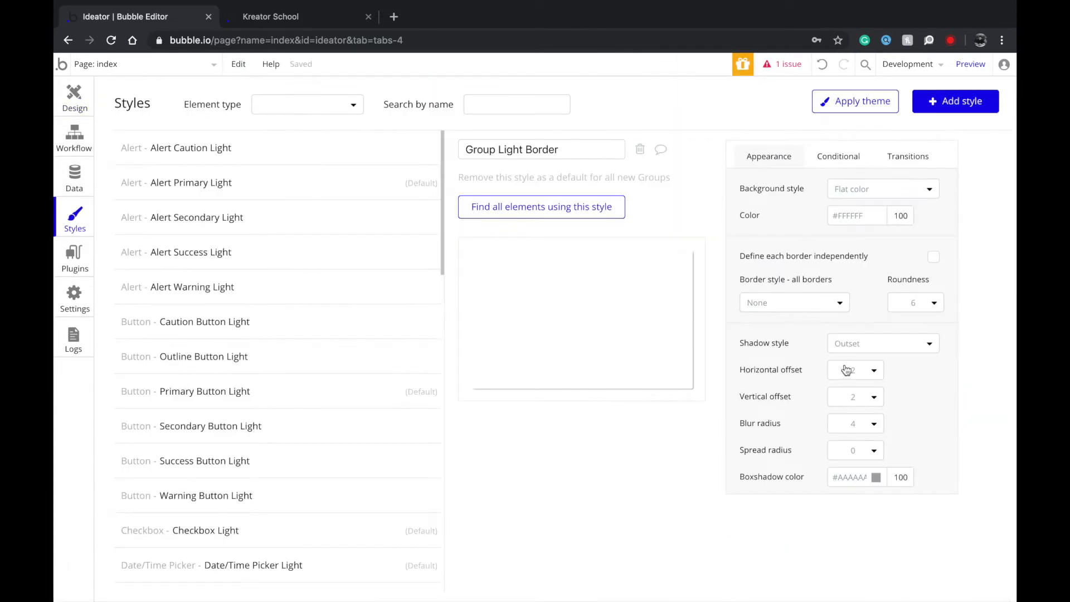
click(880, 375)
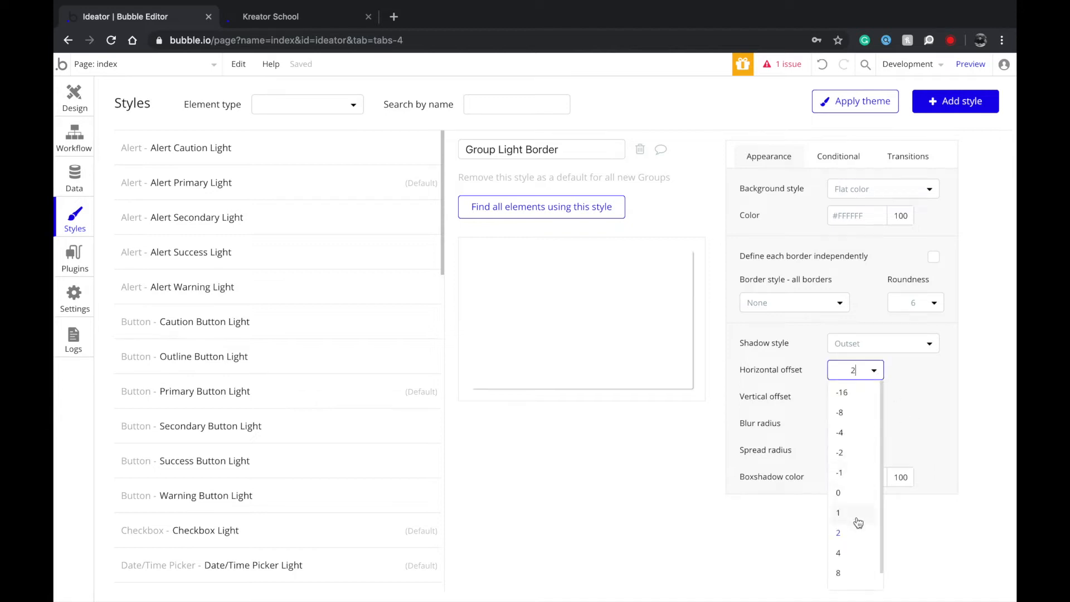
click(850, 553)
click(879, 396)
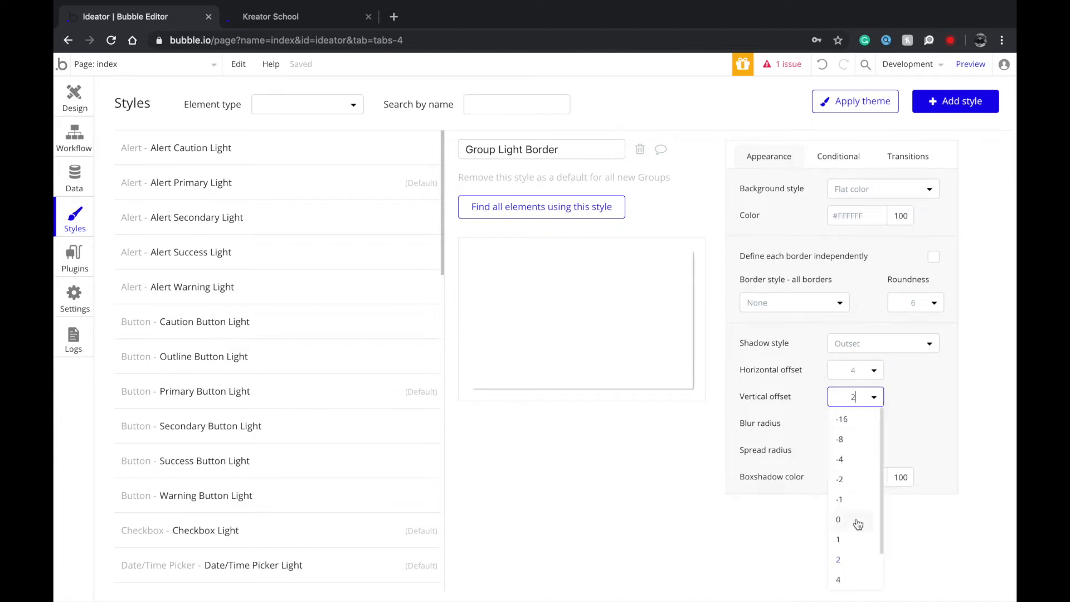
click(851, 577)
double_click(906, 474)
text(50)
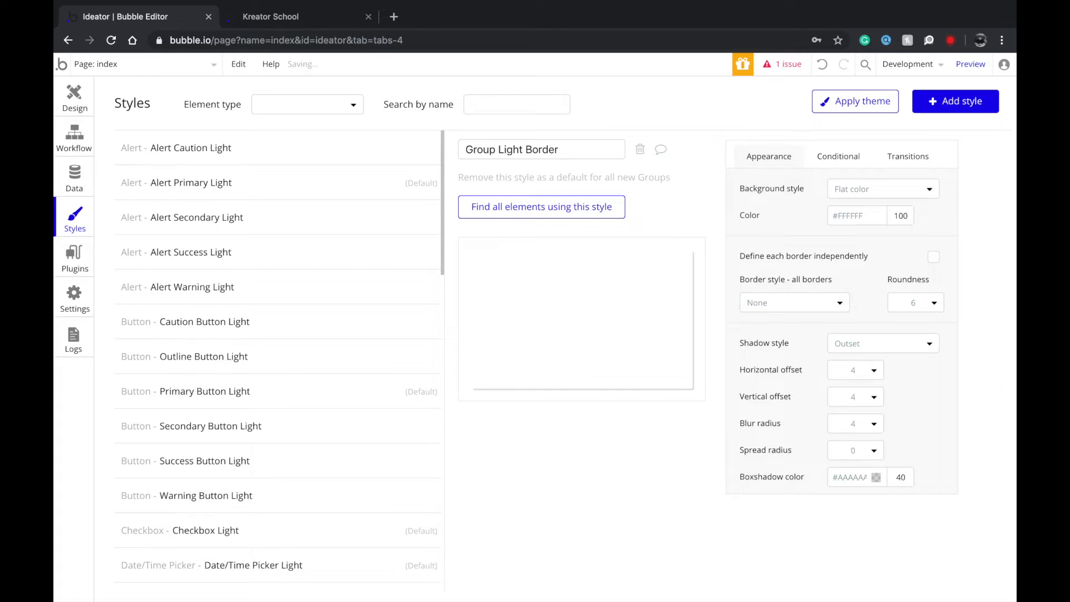
click(873, 428)
click(848, 527)
click(74, 96)
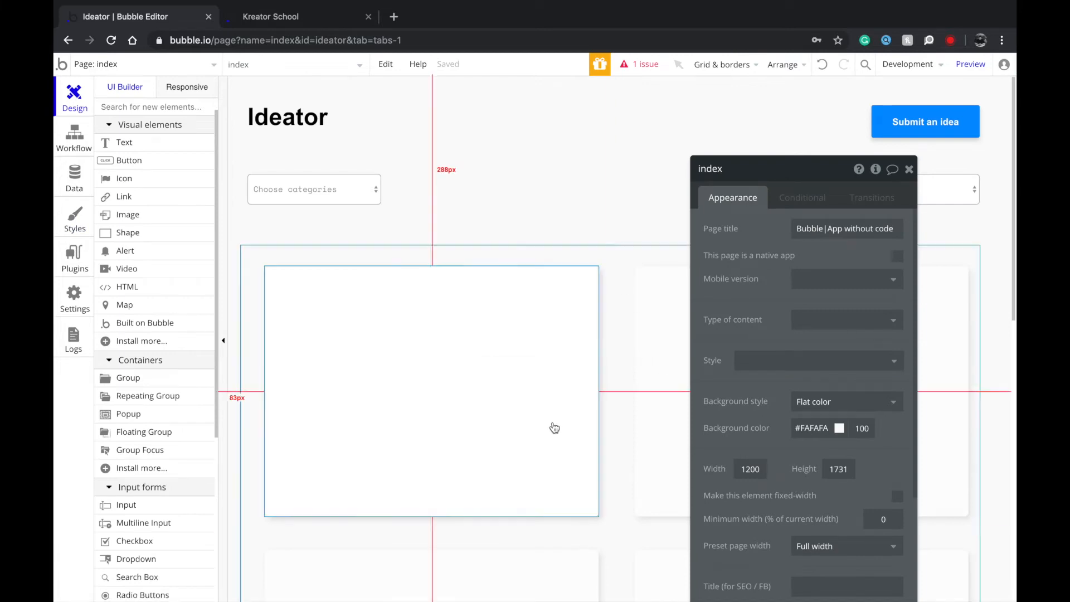
Set Group Light Border's normal shadow blur radius to 0.
click(89, 225)
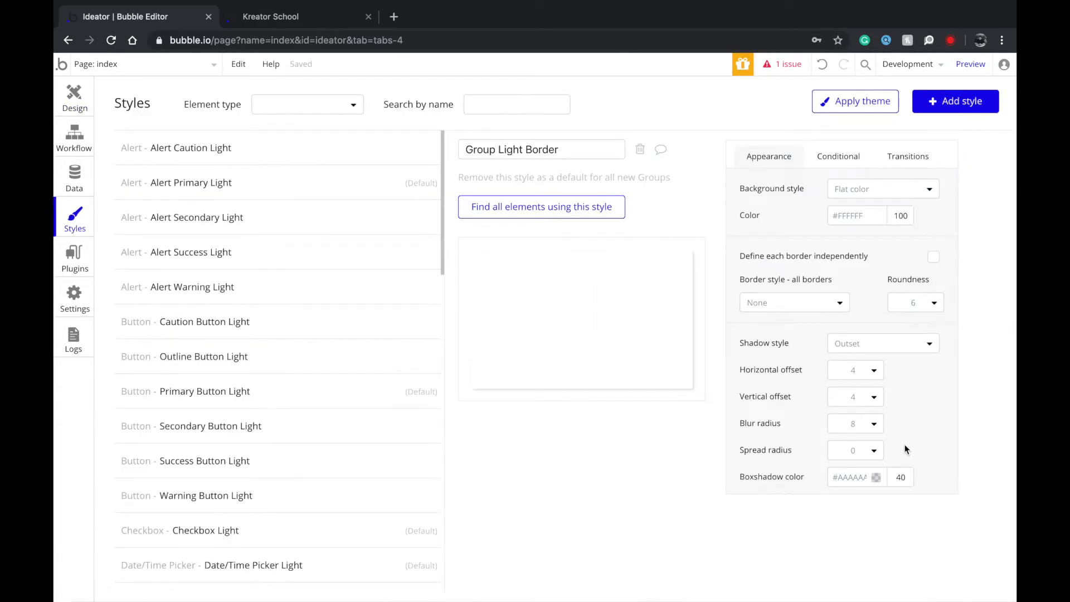
click(874, 424)
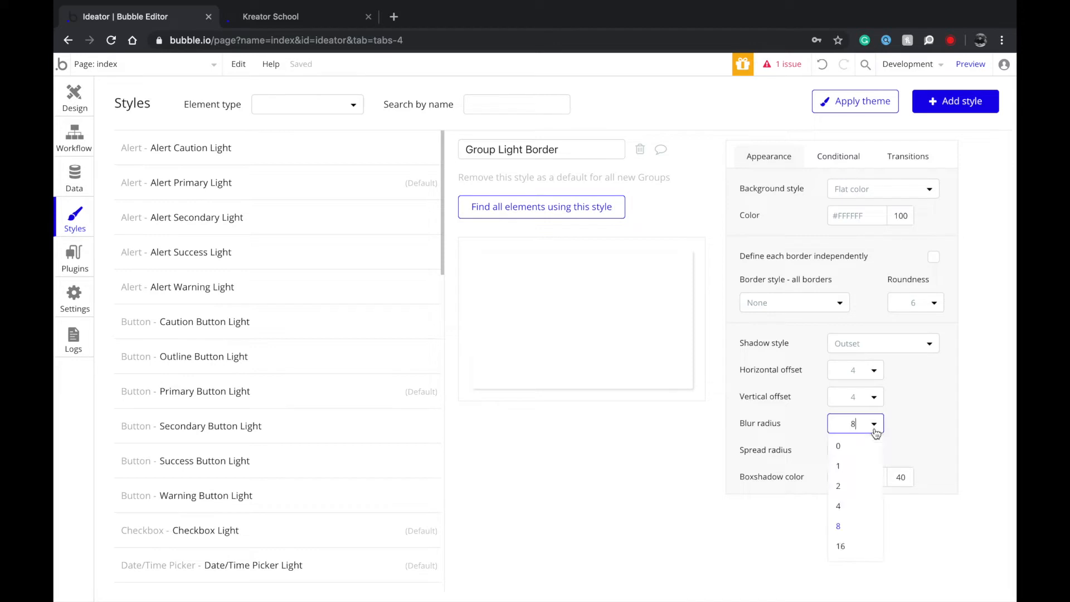
click(858, 452)
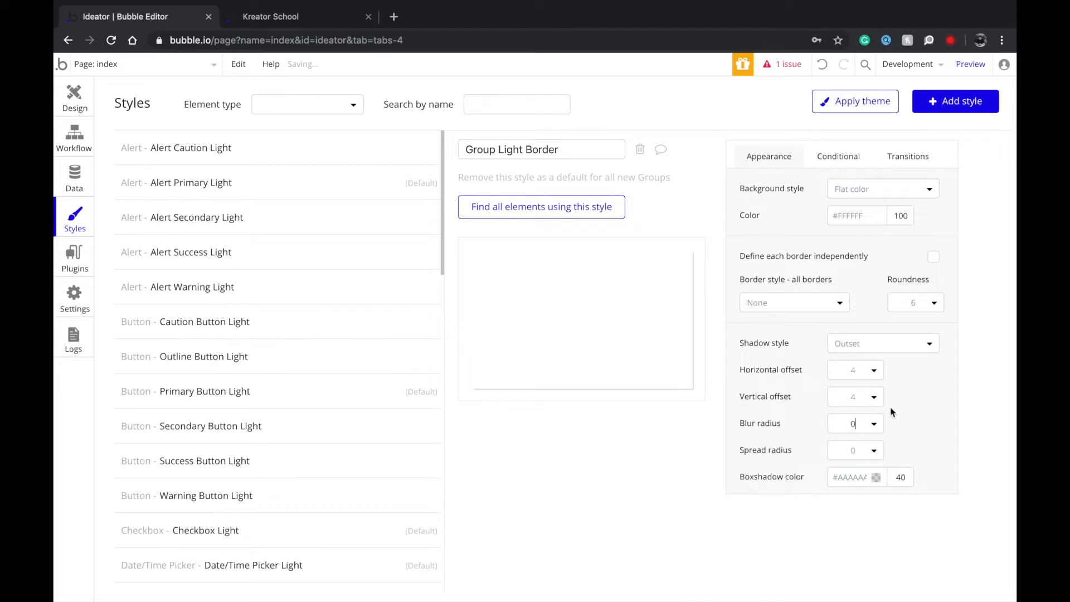
Add a 'This Group is hovered' condition setting the shadow blur radius to 8.
click(841, 159)
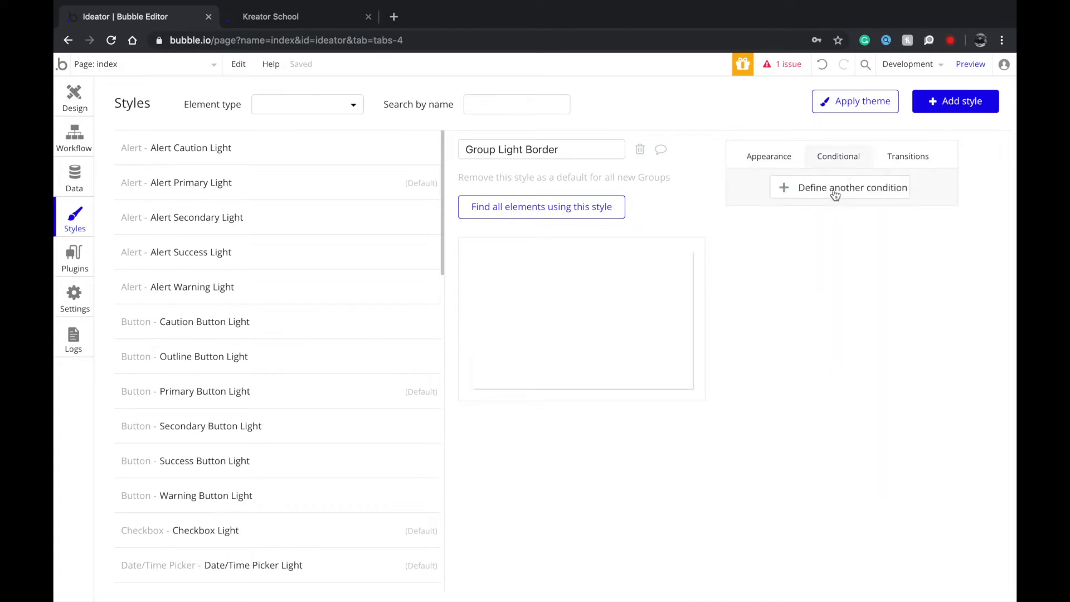
click(838, 195)
click(791, 196)
click(796, 212)
click(848, 234)
click(826, 234)
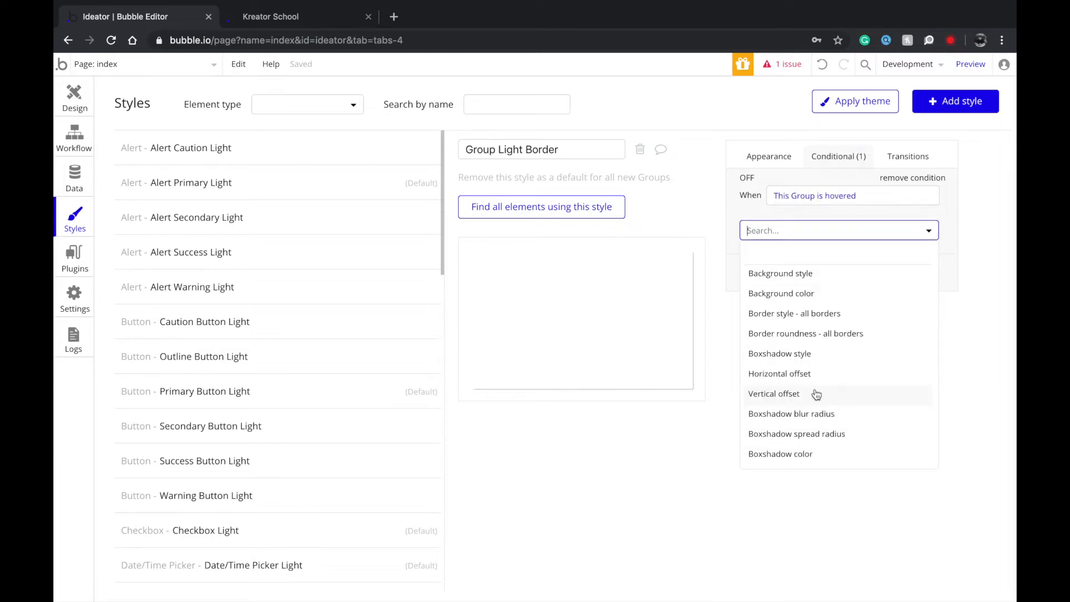
click(815, 415)
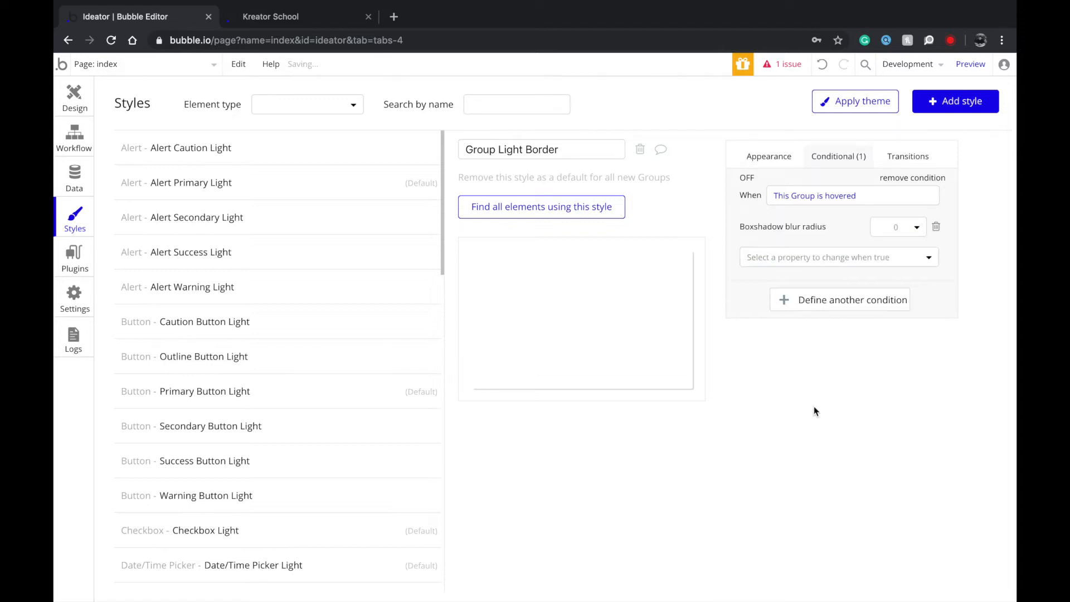
click(914, 232)
click(898, 337)
click(74, 98)
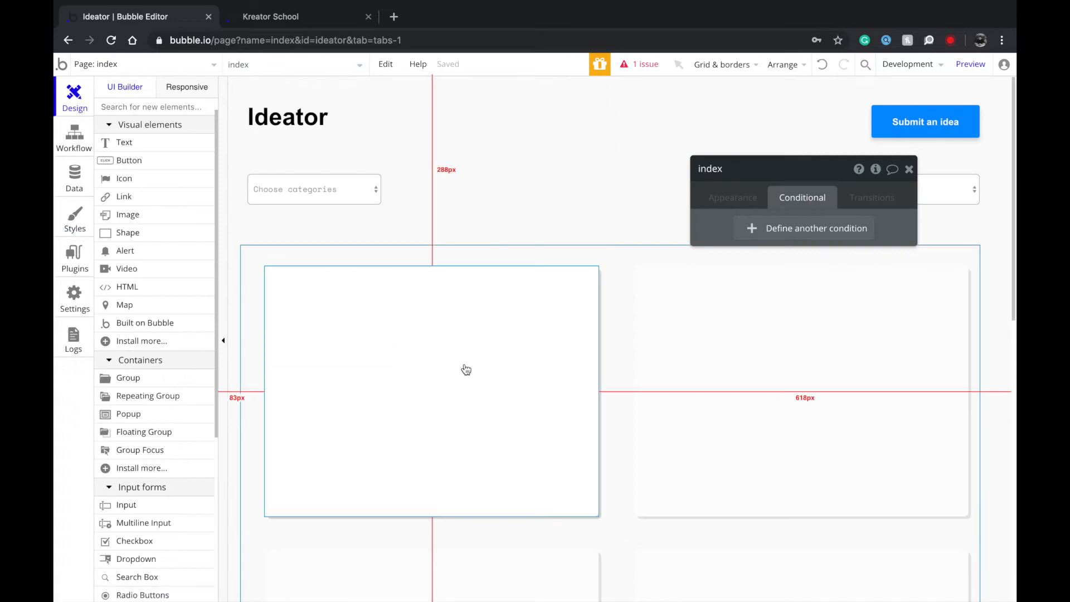
Draw an 'I want this' button near the bottom of the first card, resized to about 173×50.
click(730, 202)
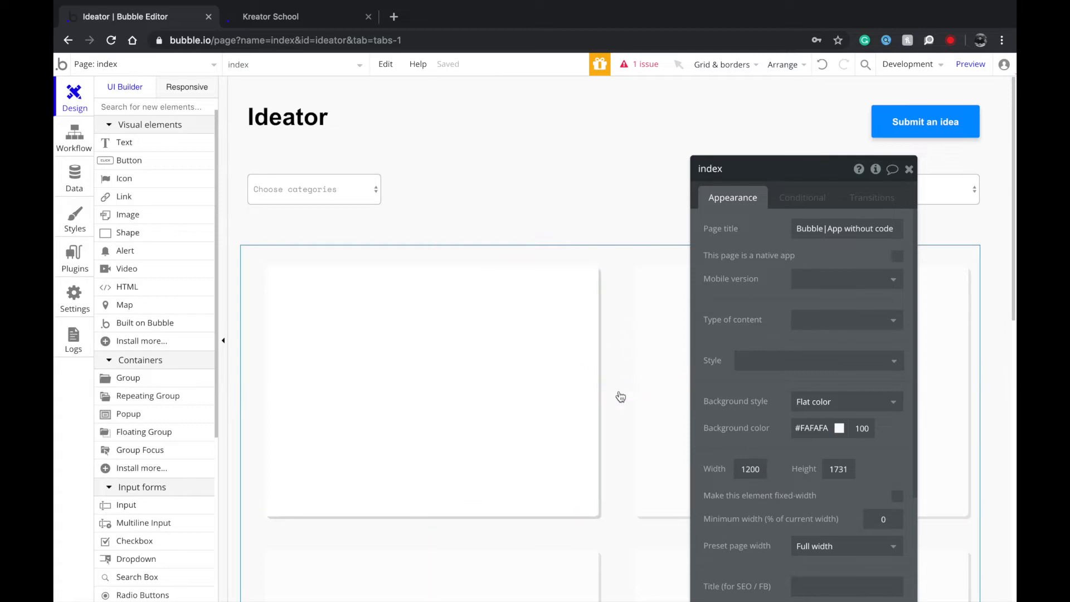
click(127, 163)
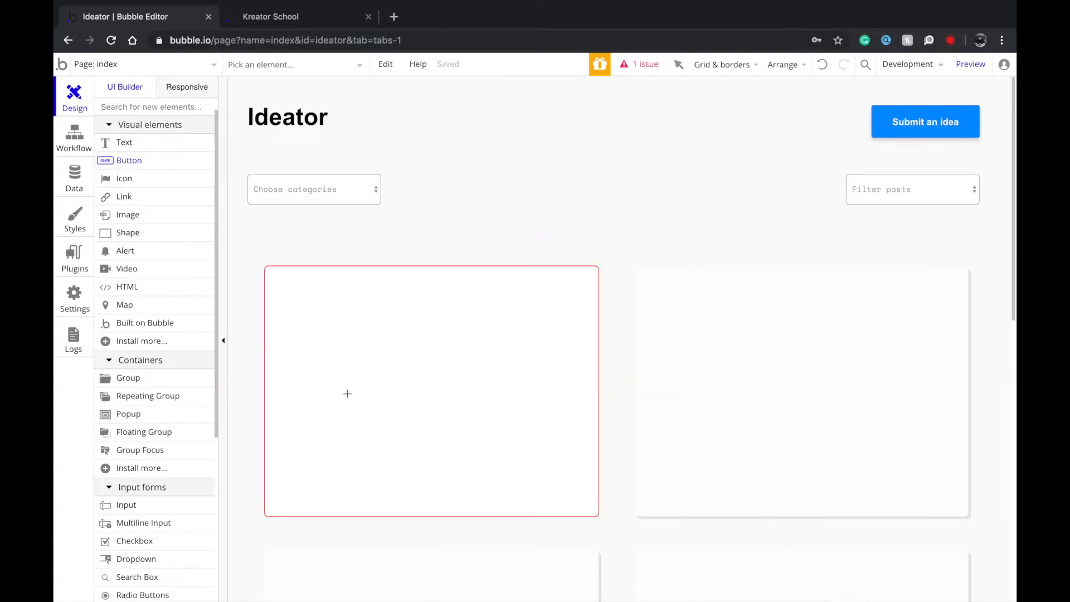
mouse_move(281, 461)
mouse_down()
mouse_move(382, 509)
mouse_move(415, 501)
mouse_up()
text(I want this)
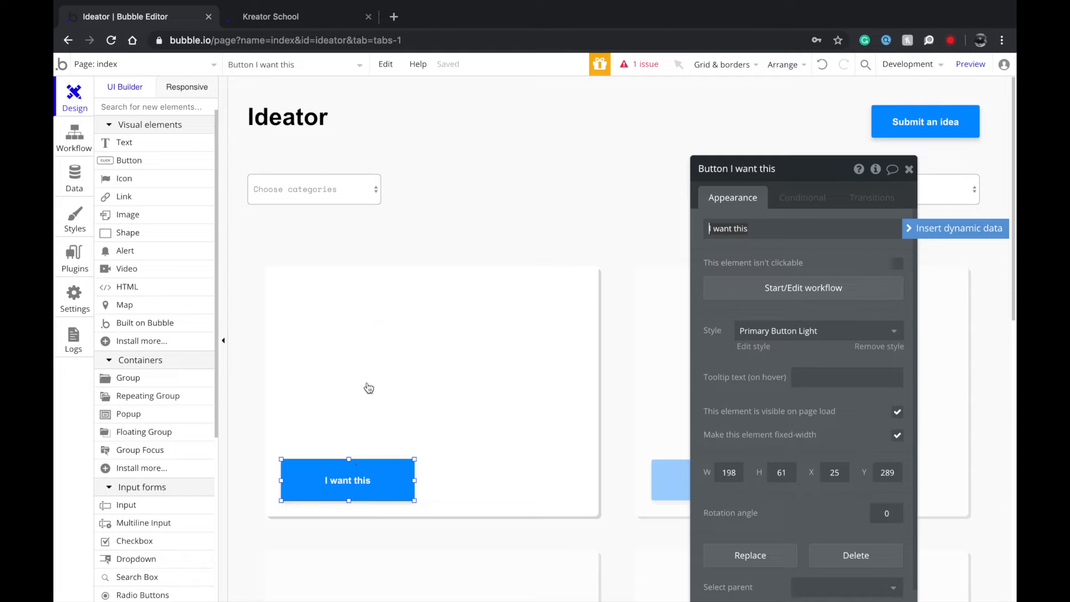
drag(414, 459, 399, 466)
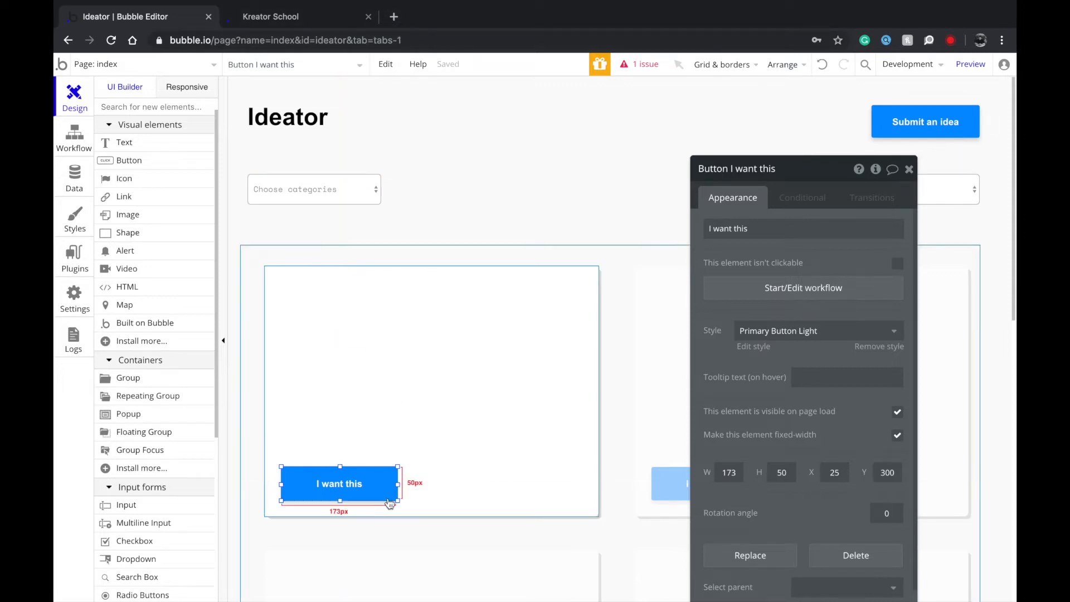
Go to Emojipedia in a new tab and search for 'want'.
click(393, 18)
text(emoji)
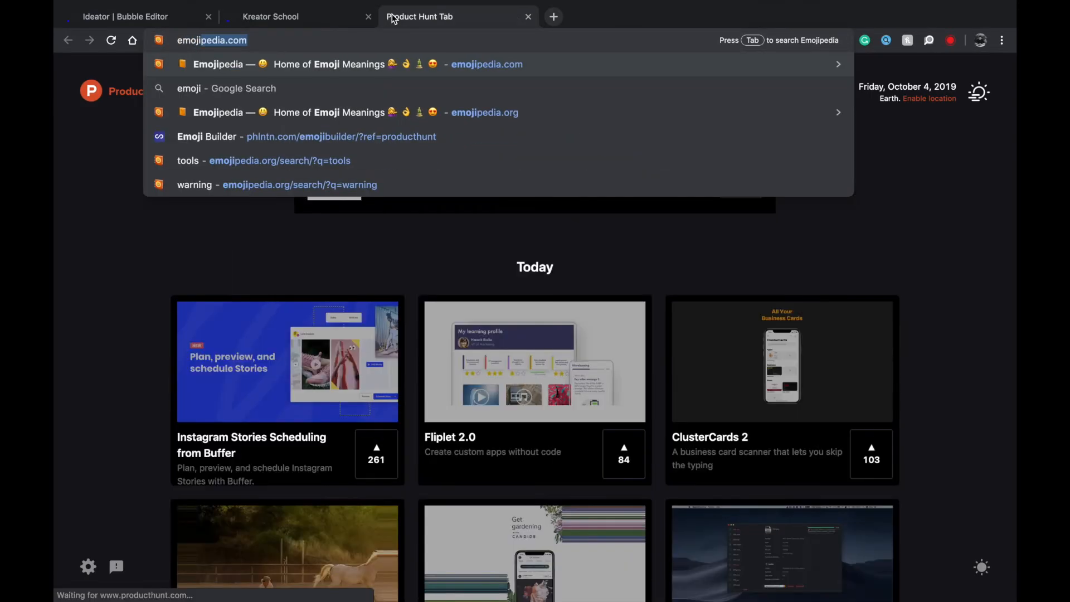
key(Return)
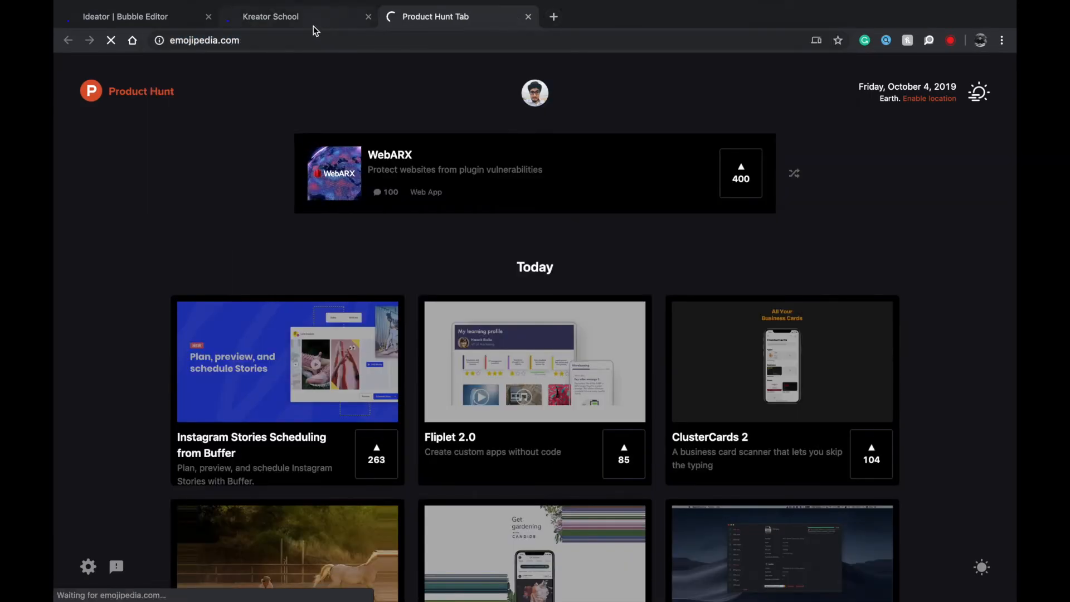
click(227, 36)
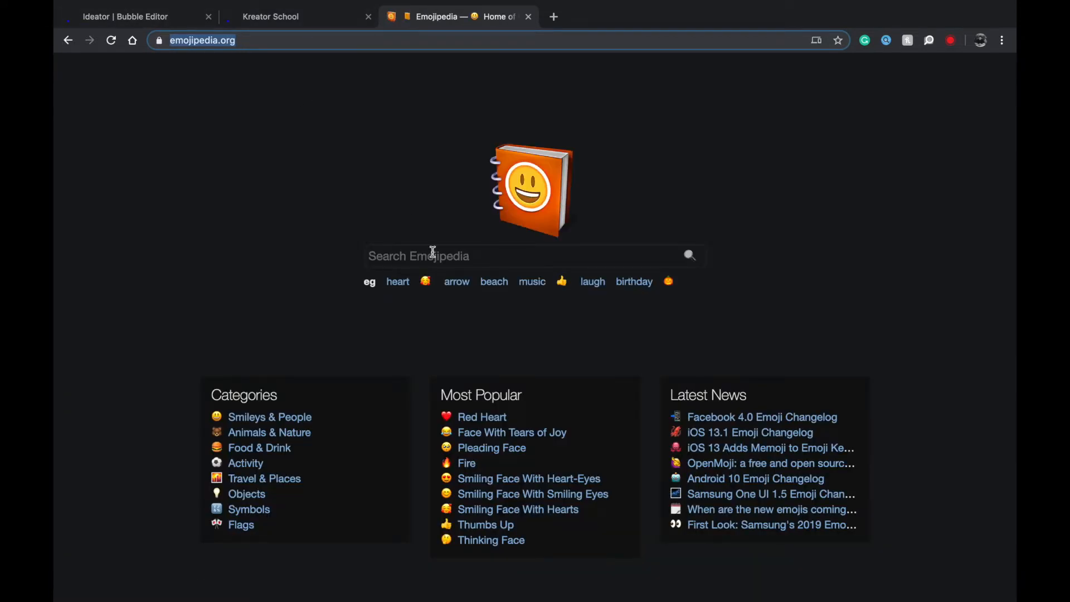
click(483, 259)
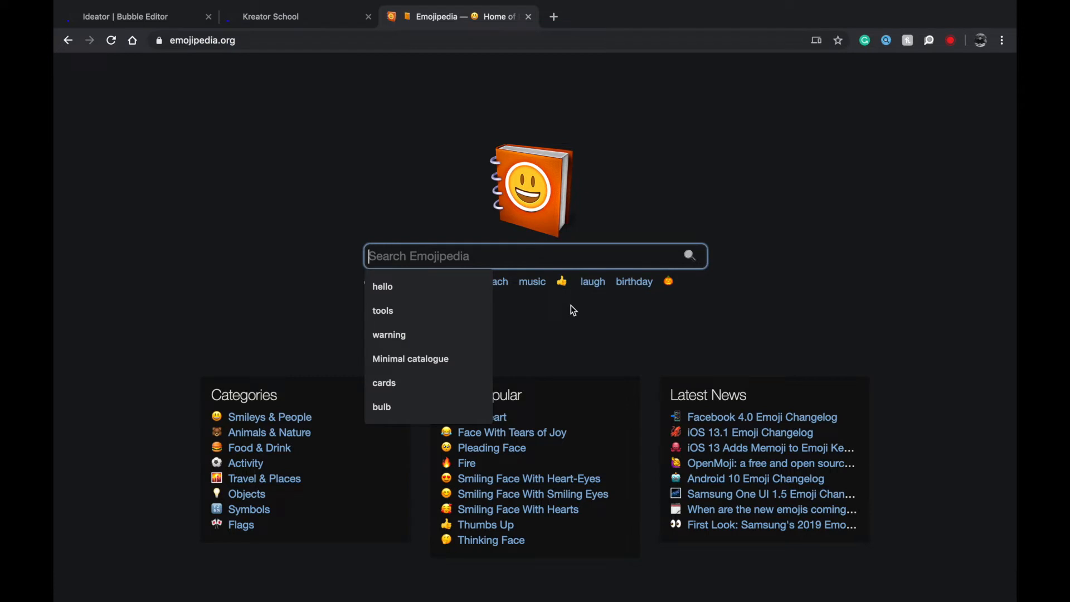
text(want)
key(Return)
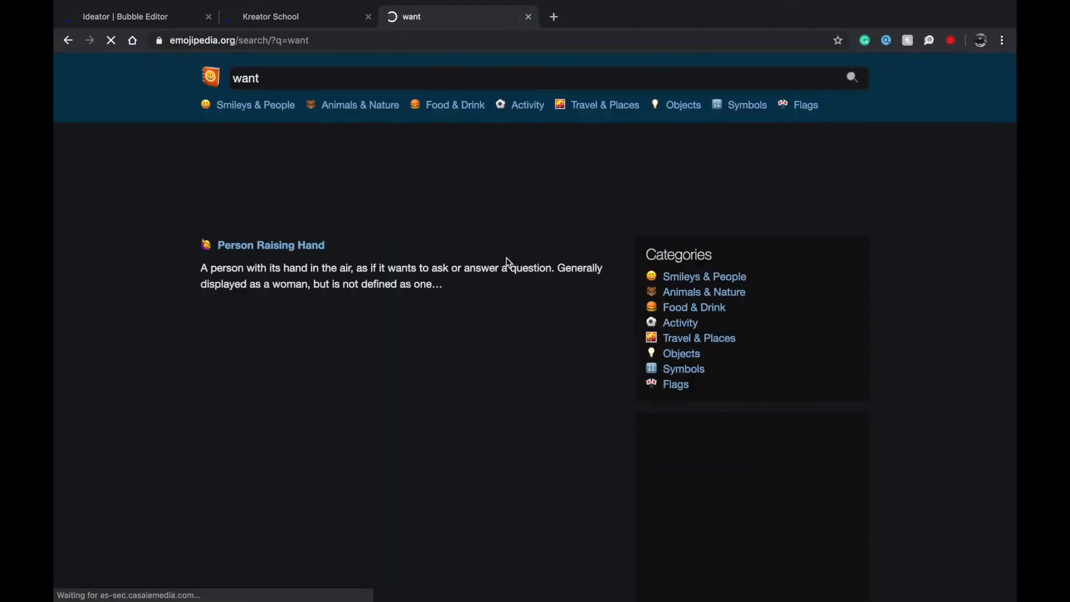
Search 'hands', open the Raised Hand emoji and copy it.
click(355, 86)
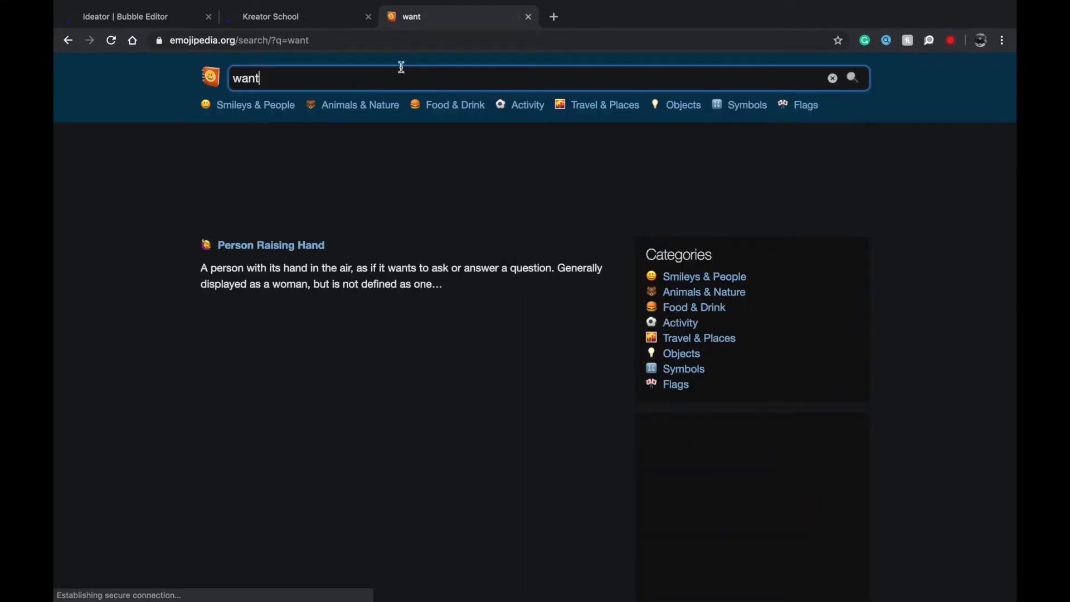
key(super+a)
text(wish)
key(BackSpace)
key(BackSpace)
key(BackSpace)
key(BackSpace)
text(hands)
key(Return)
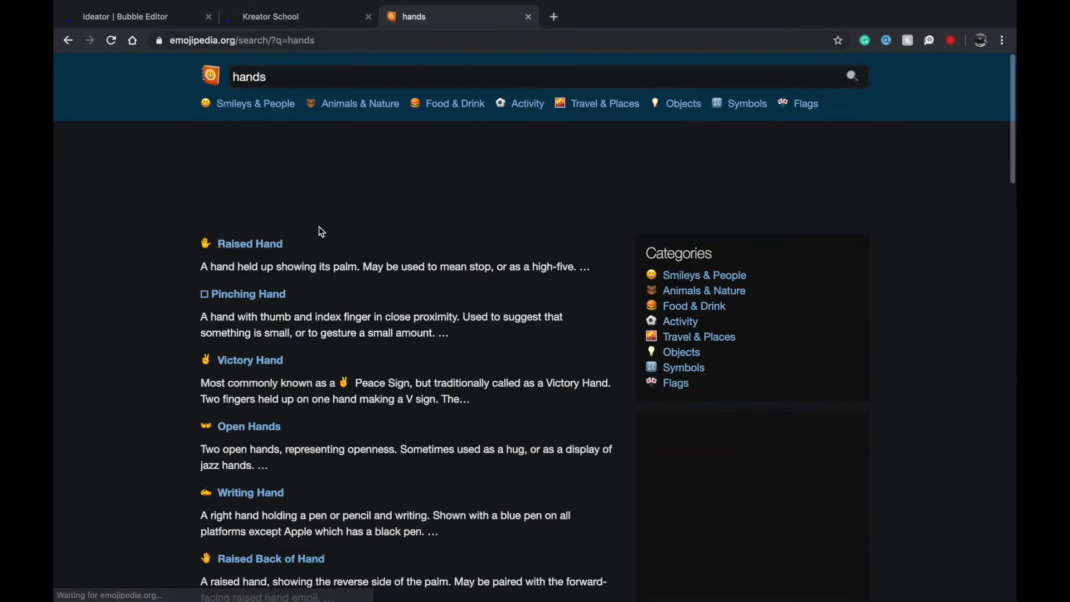
click(249, 249)
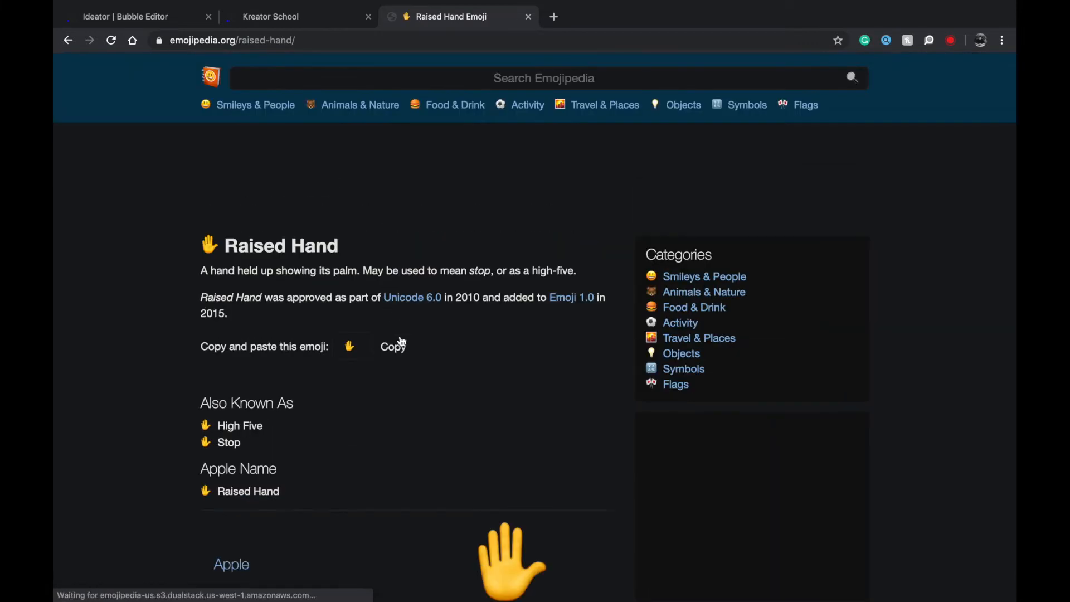
click(395, 345)
click(142, 18)
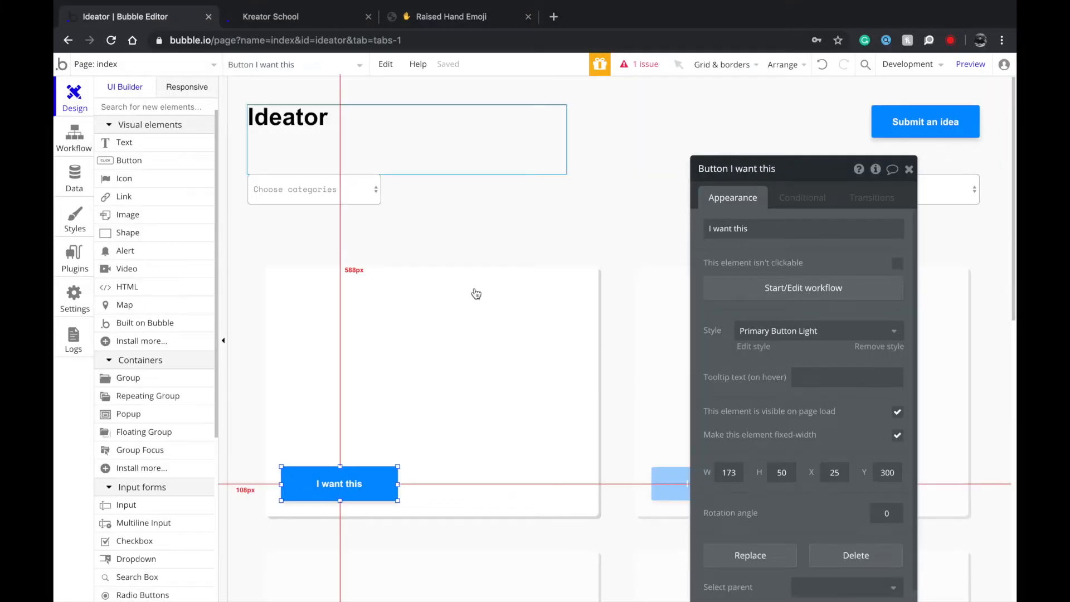
Prefix the button label with the ✋ emoji so it reads '✋ I want this'.
click(725, 229)
key(Left)
key(super+v)
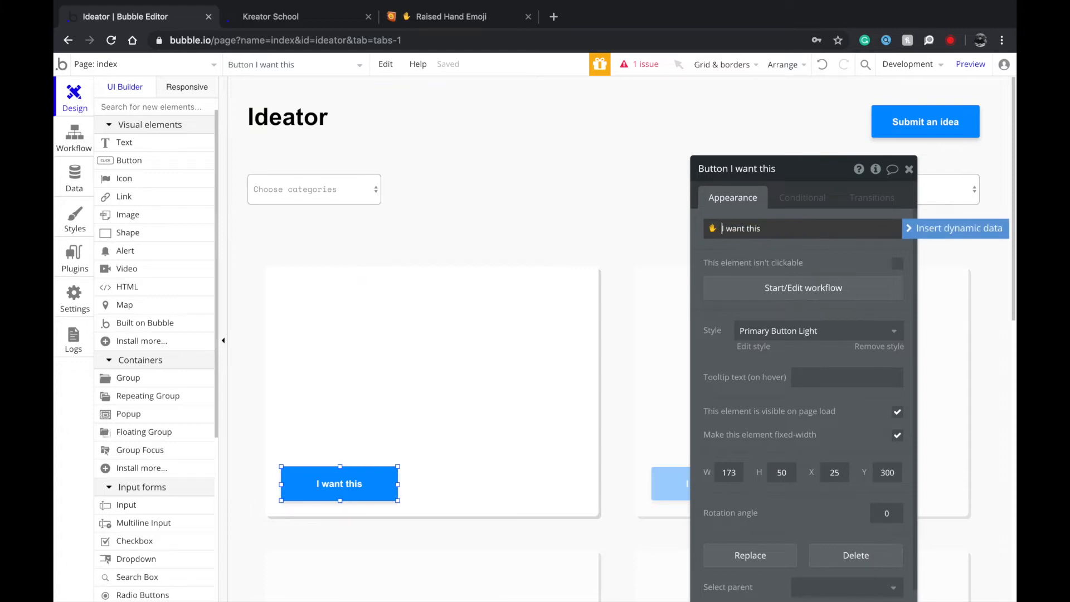
click(575, 308)
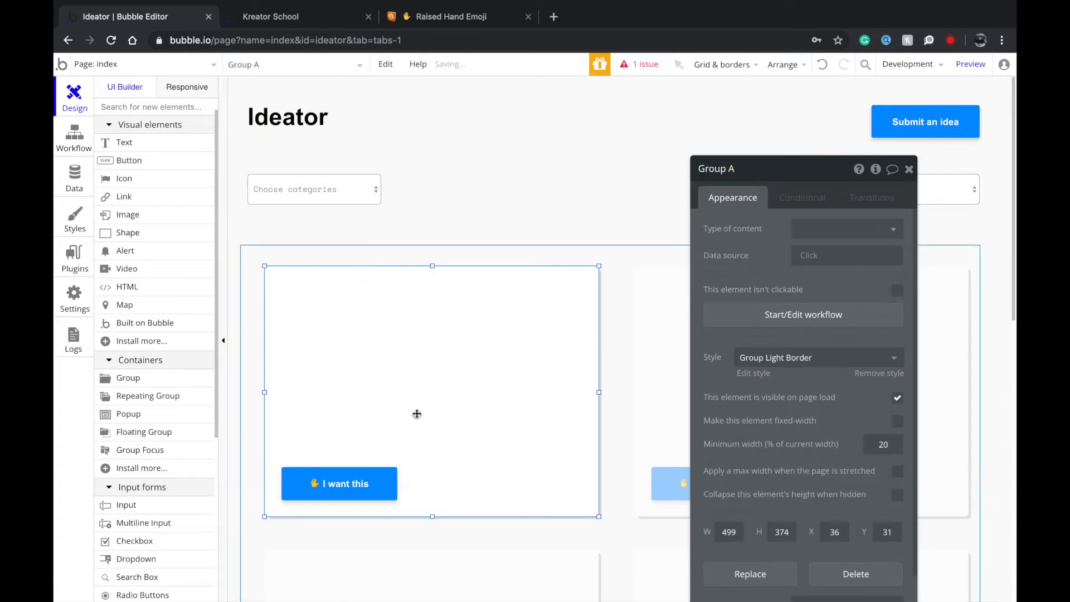
click(328, 499)
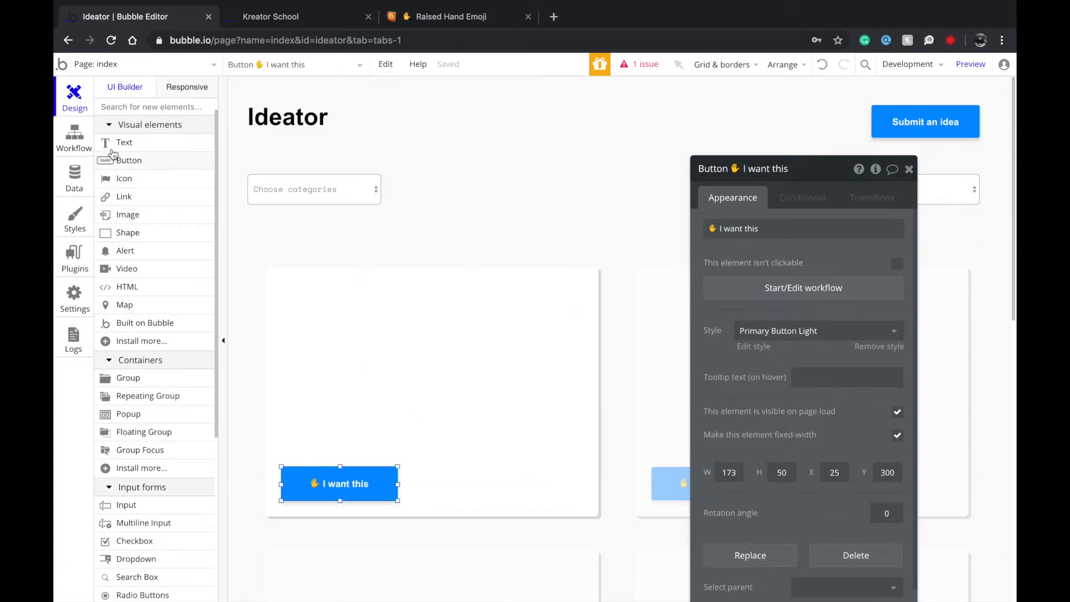
Draw a Title text near the card's top styled Heading 2 Light.
click(124, 143)
drag(294, 289, 546, 359)
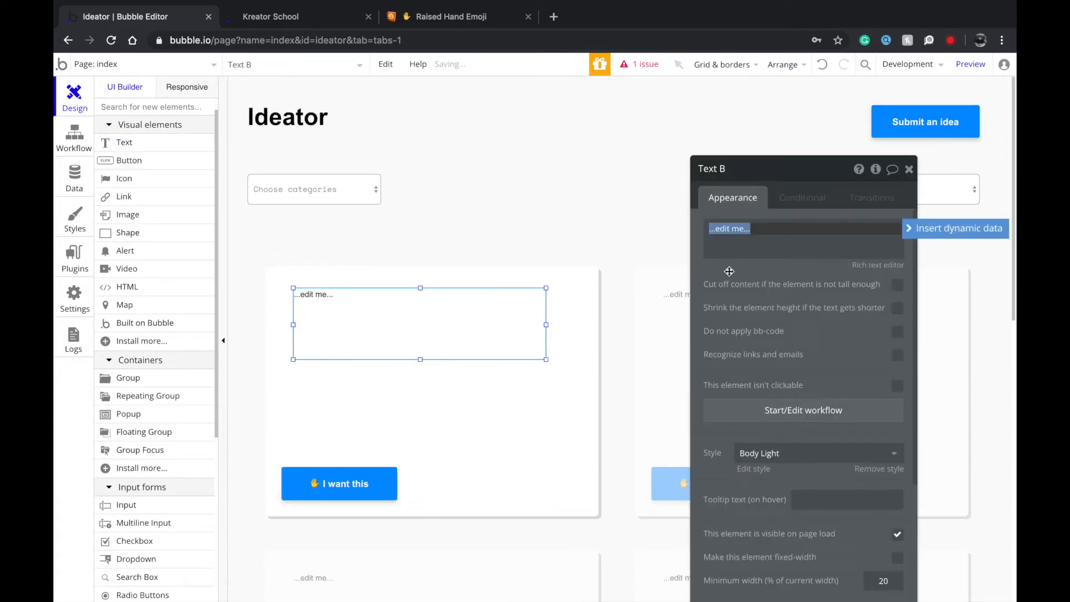
text(Title)
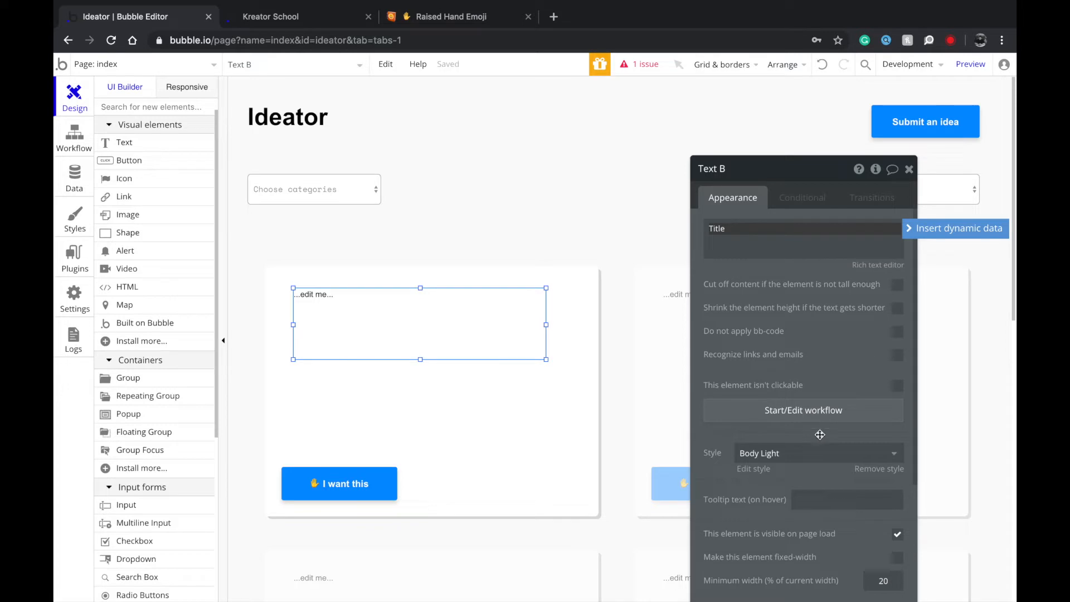
click(819, 452)
scroll(801, 502, down, 3)
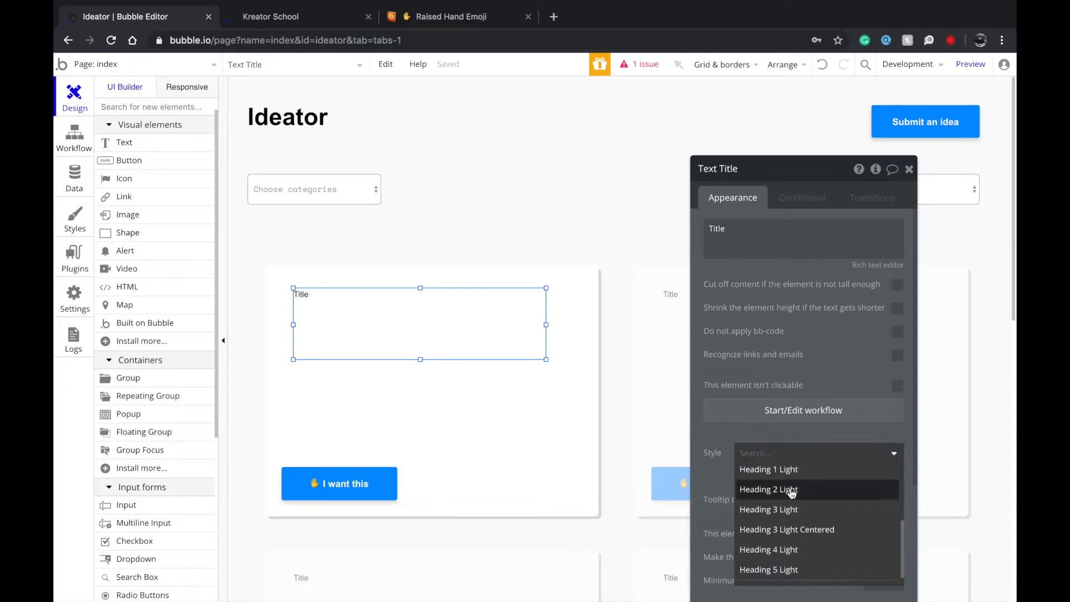
click(791, 489)
Add a second text below the Title, relabelled 'Description', styled Body Light and widened.
drag(362, 323, 379, 371)
click(378, 314)
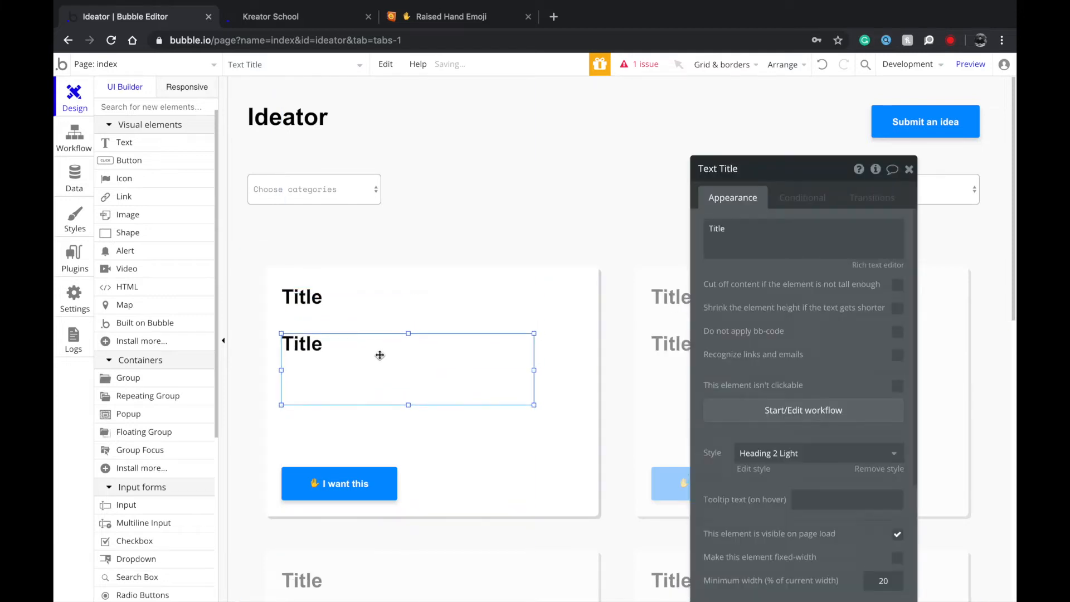
drag(408, 357, 414, 334)
click(413, 347)
click(761, 231)
key(ctrl+a)
text(De)
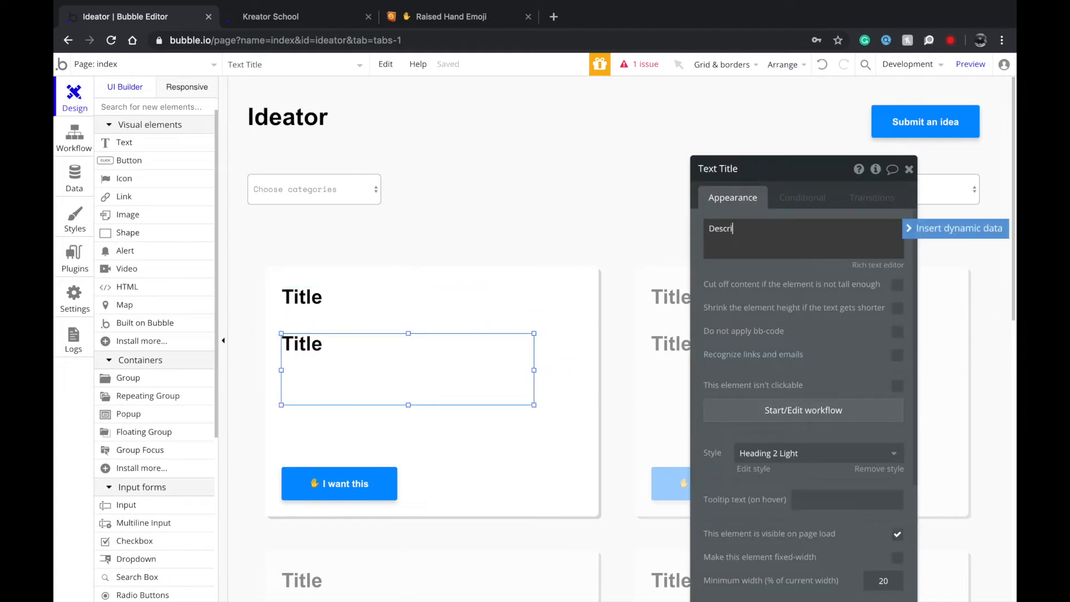
text(scription)
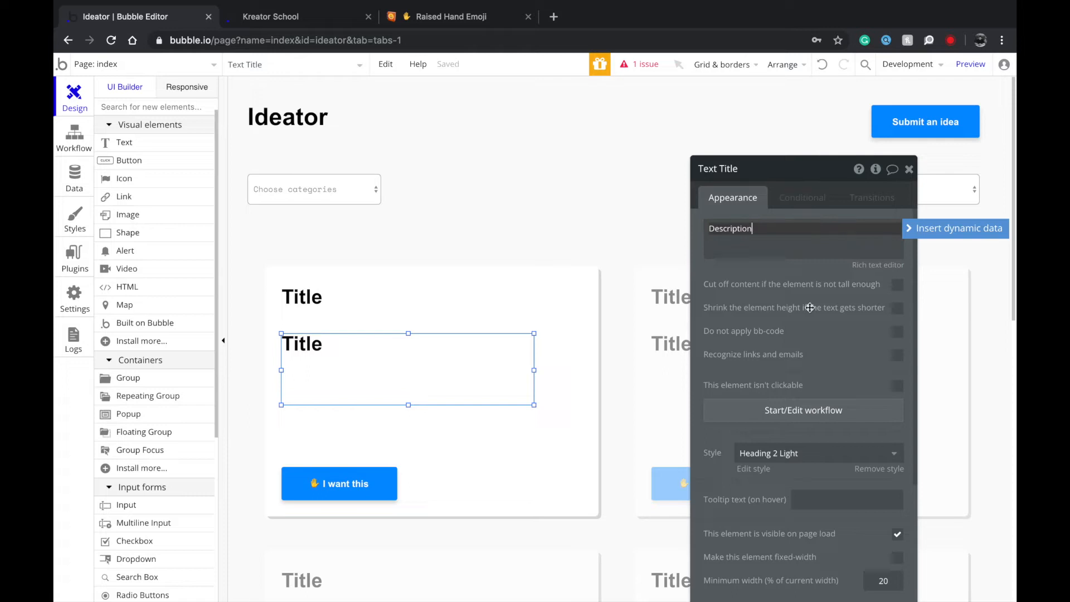
click(790, 453)
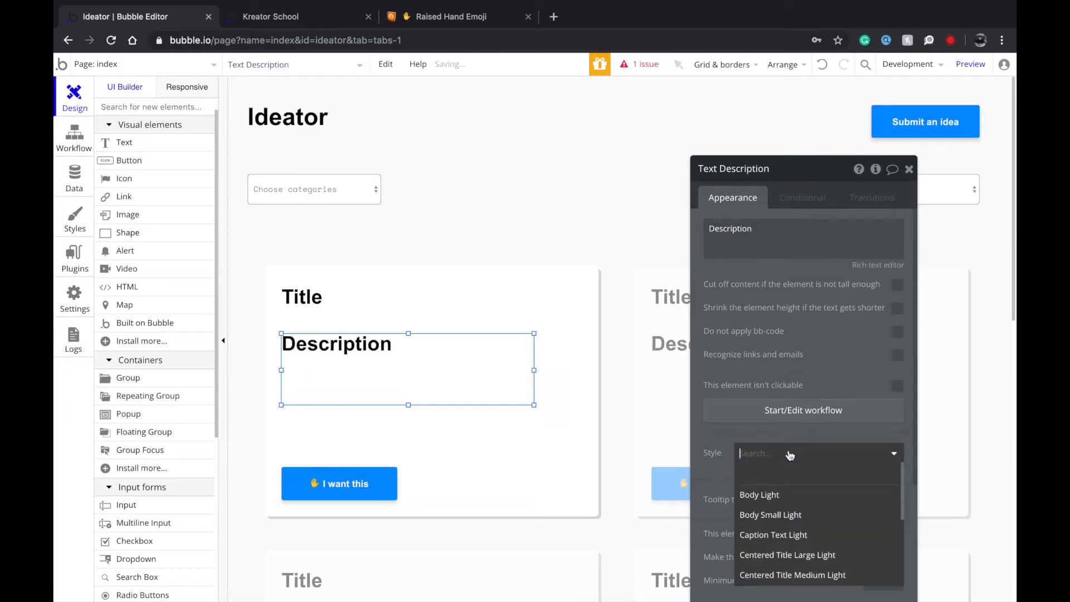
click(769, 494)
drag(534, 369, 567, 370)
Move the '✋ I want this' button up beneath the Description text.
scroll(426, 413, down, 1)
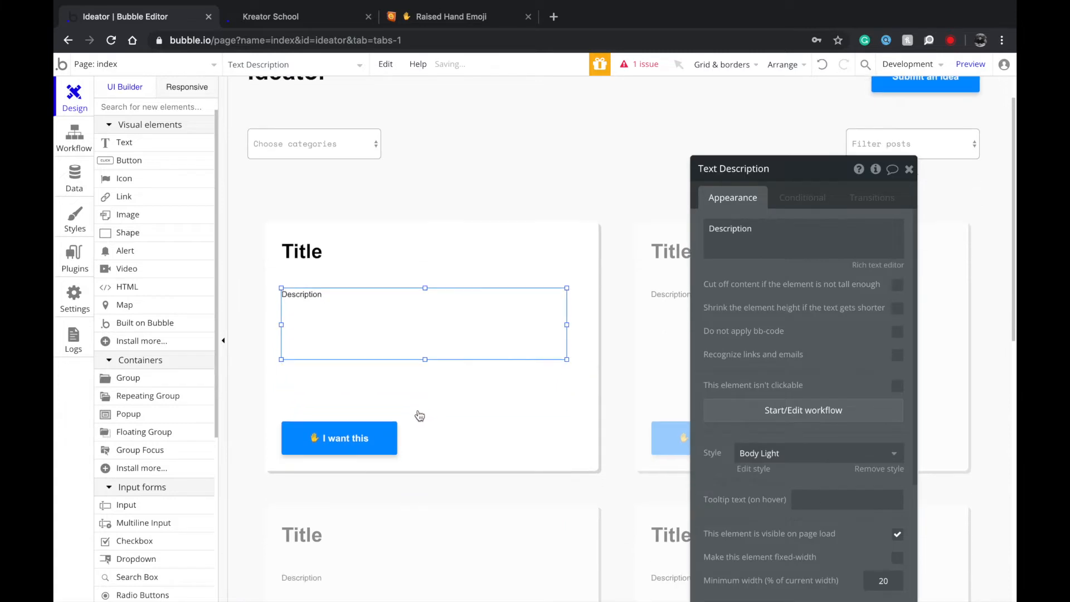
click(420, 423)
click(371, 438)
drag(371, 438, 400, 385)
click(447, 449)
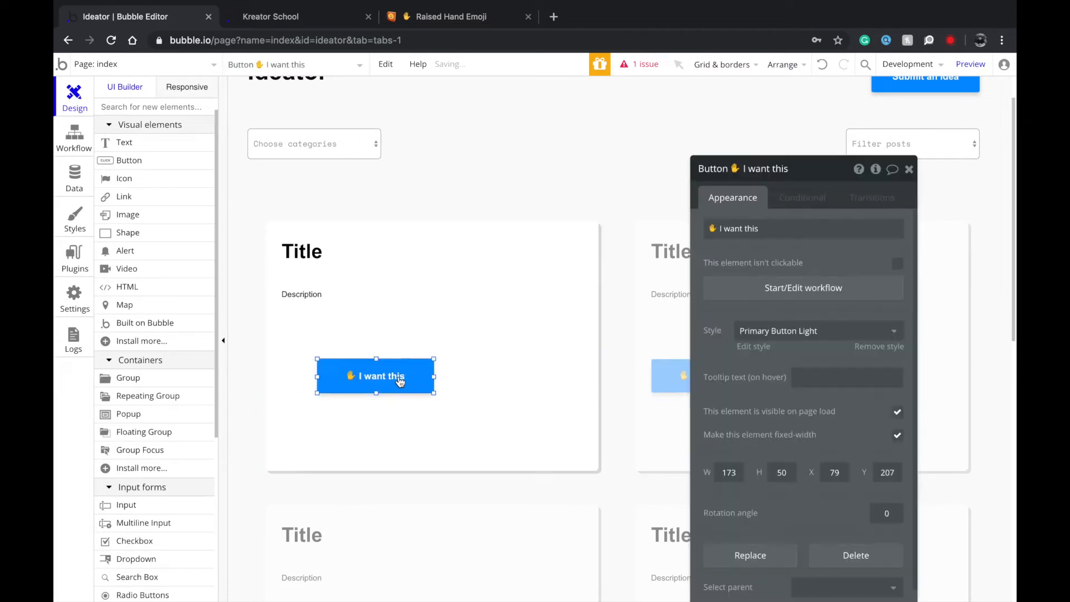
Draw a small 46×50 group left of the 'I want this' button and nudge the button right.
click(292, 382)
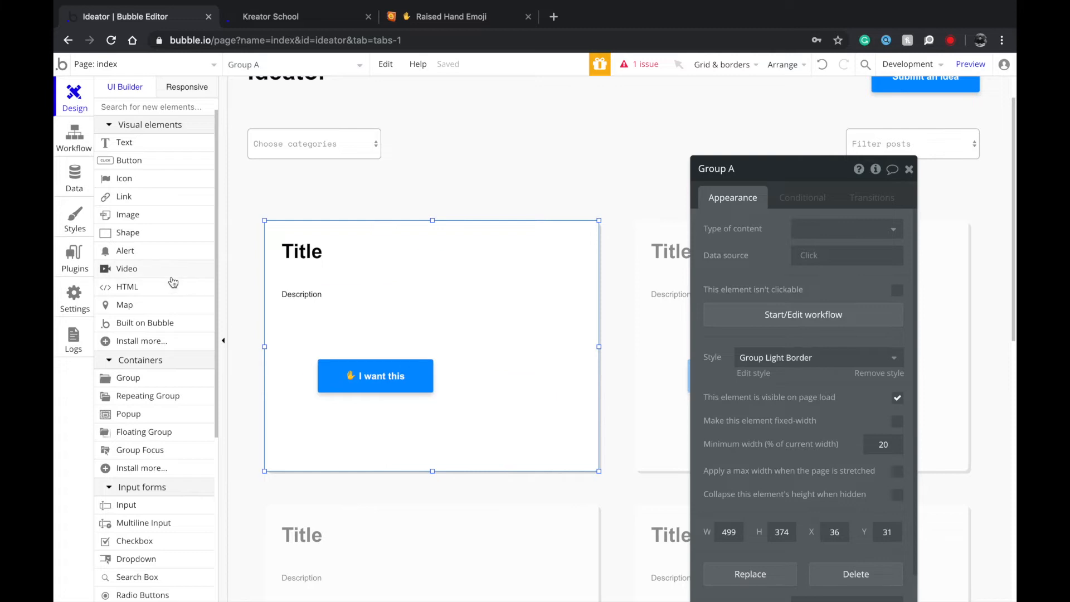
click(147, 384)
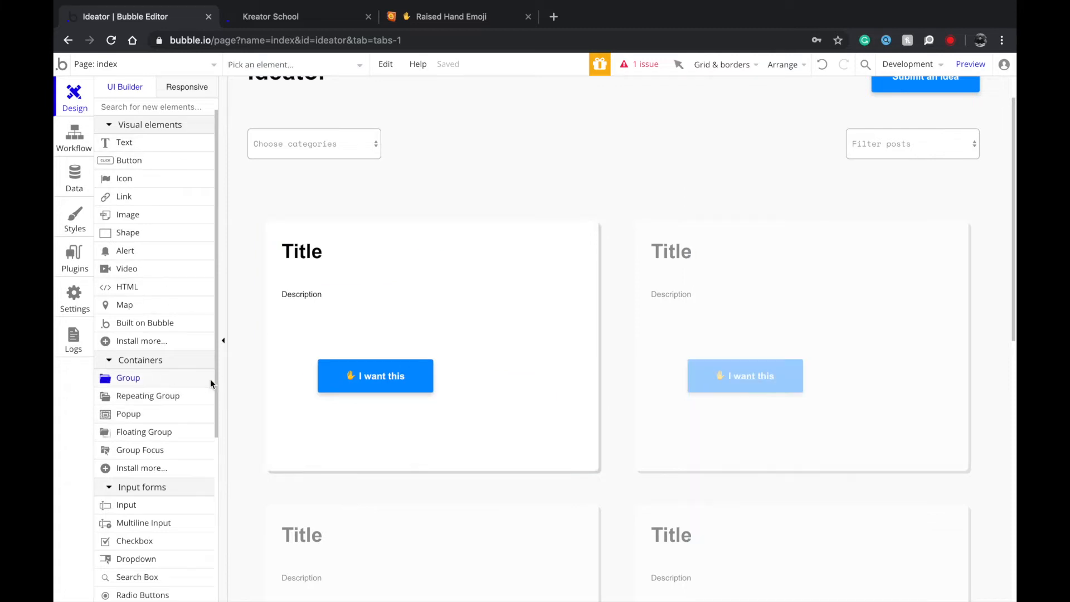
mouse_move(313, 388)
mouse_down()
mouse_move(299, 374)
mouse_move(282, 394)
mouse_up()
drag(398, 386, 356, 384)
click(305, 383)
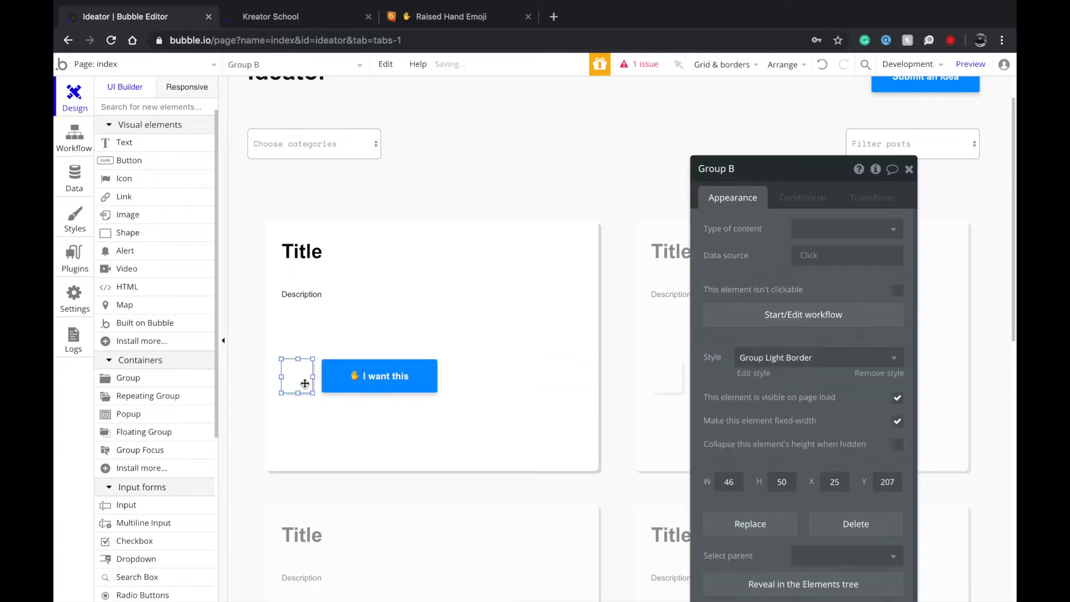
click(760, 365)
Create a new style named Vote Box based on Group B.
click(742, 418)
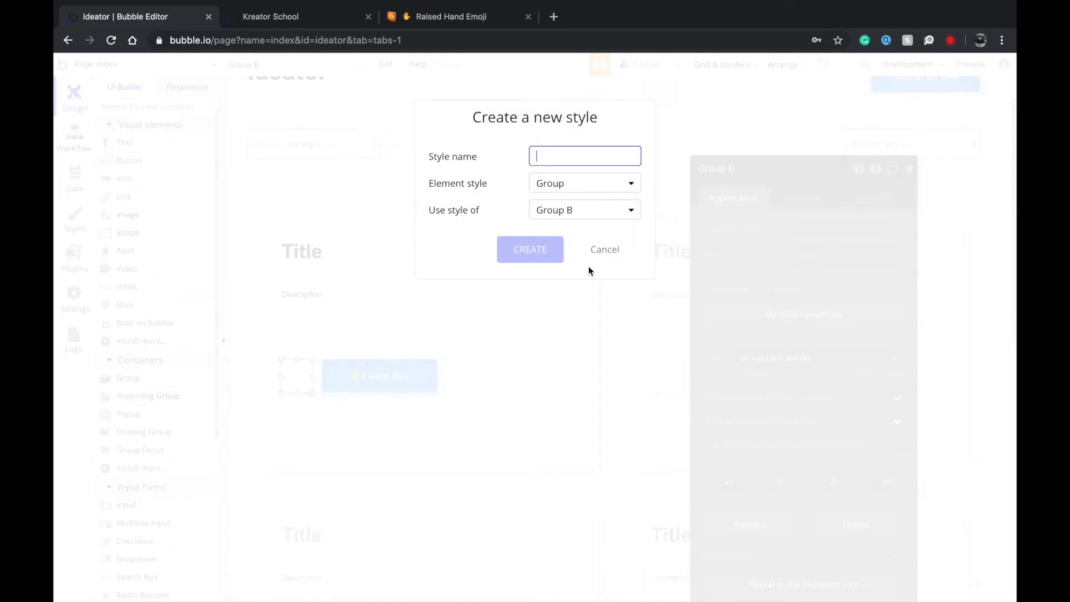
click(556, 186)
click(482, 186)
click(544, 211)
mouse_move(568, 260)
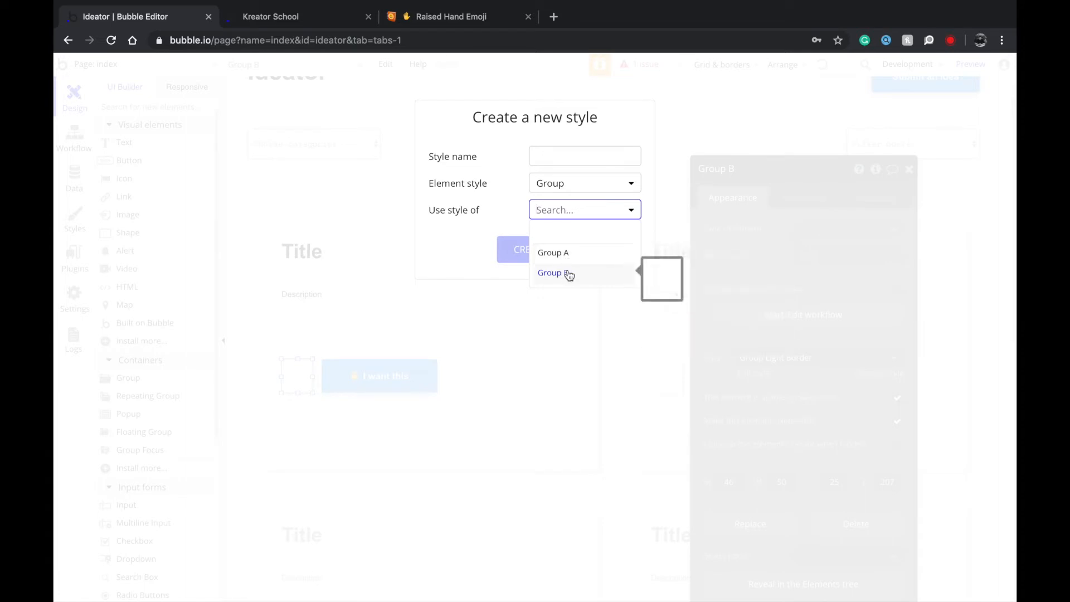
click(568, 273)
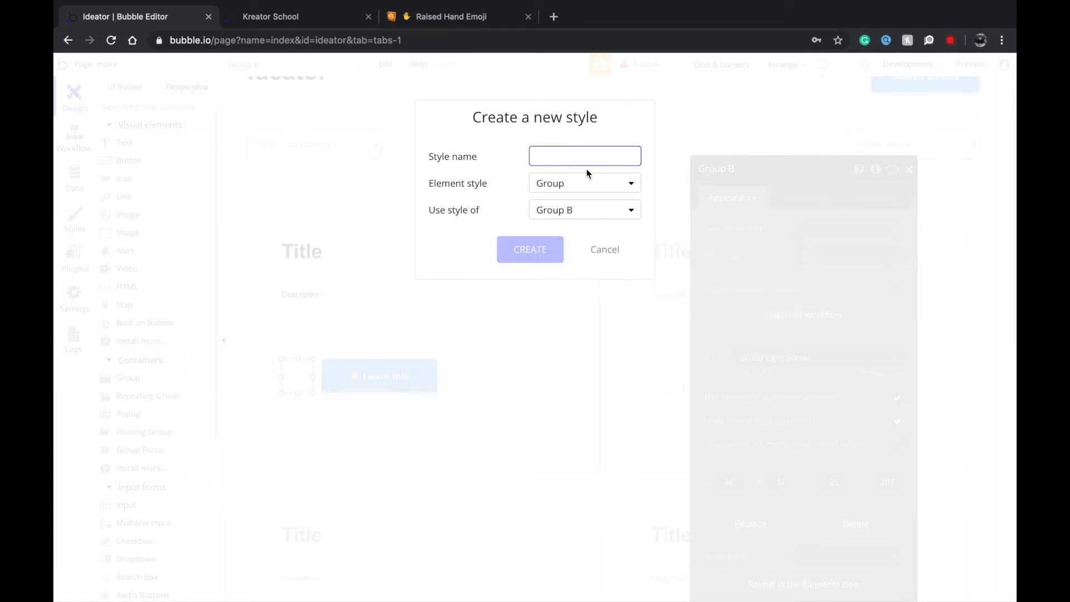
text(Vote box)
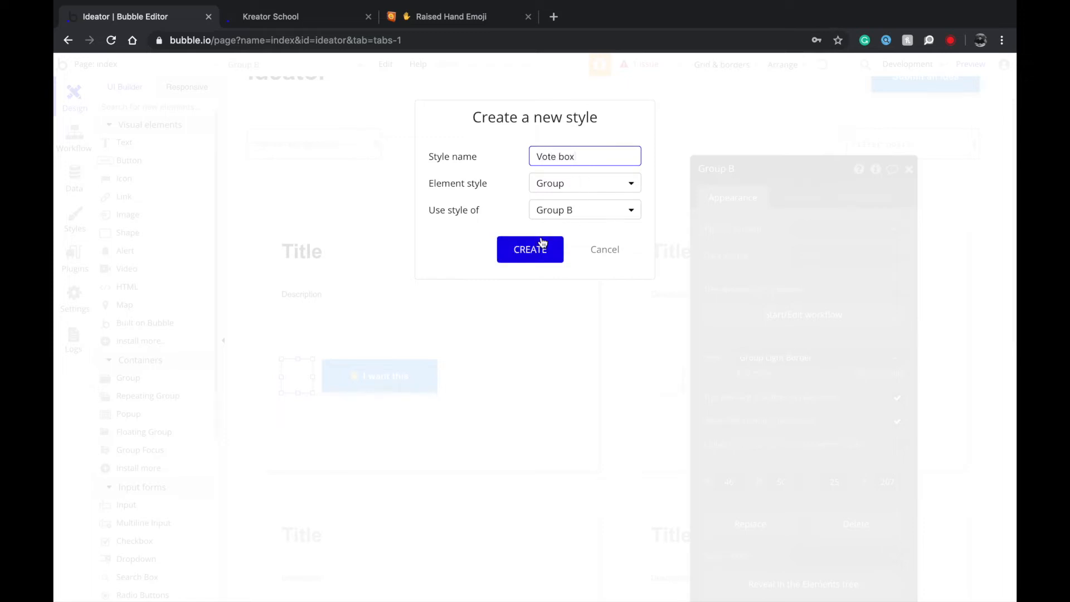
click(542, 245)
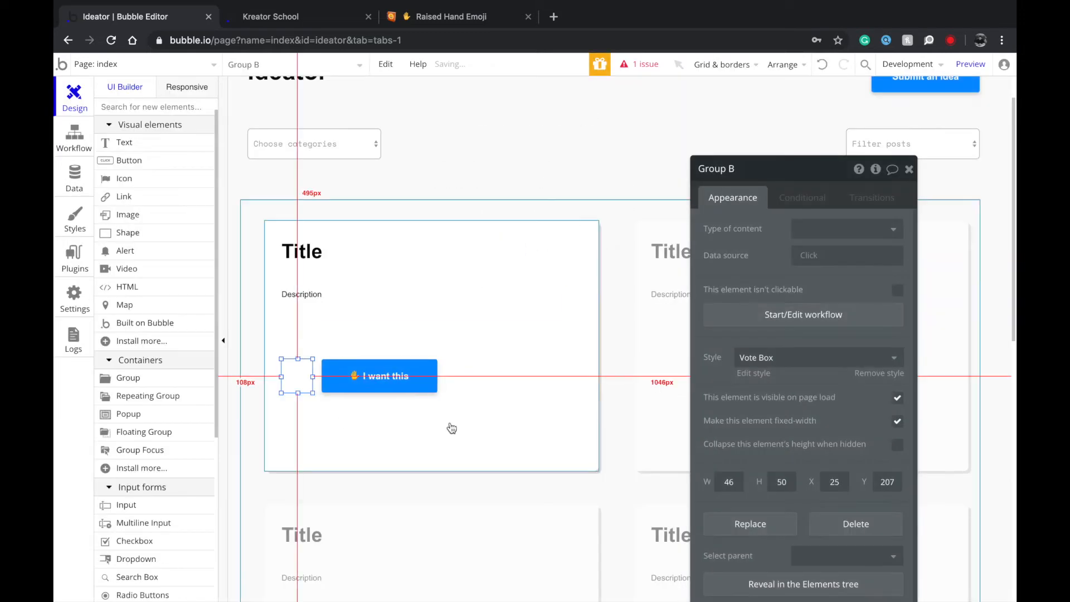
Give the Vote Box style a solid #E0E0E0 border and roundness 5.
click(760, 375)
click(815, 309)
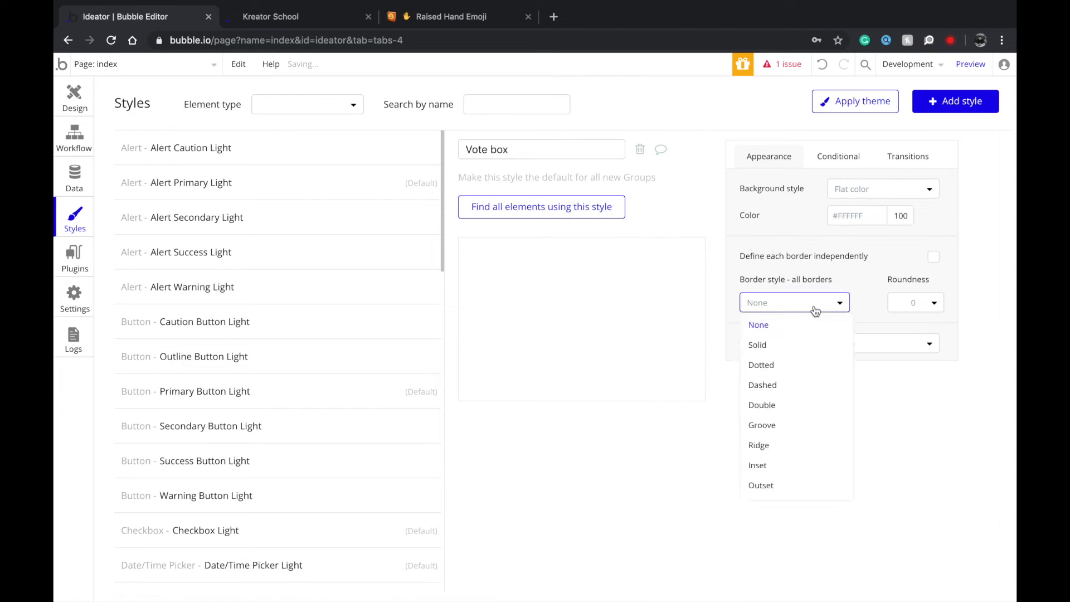
click(807, 345)
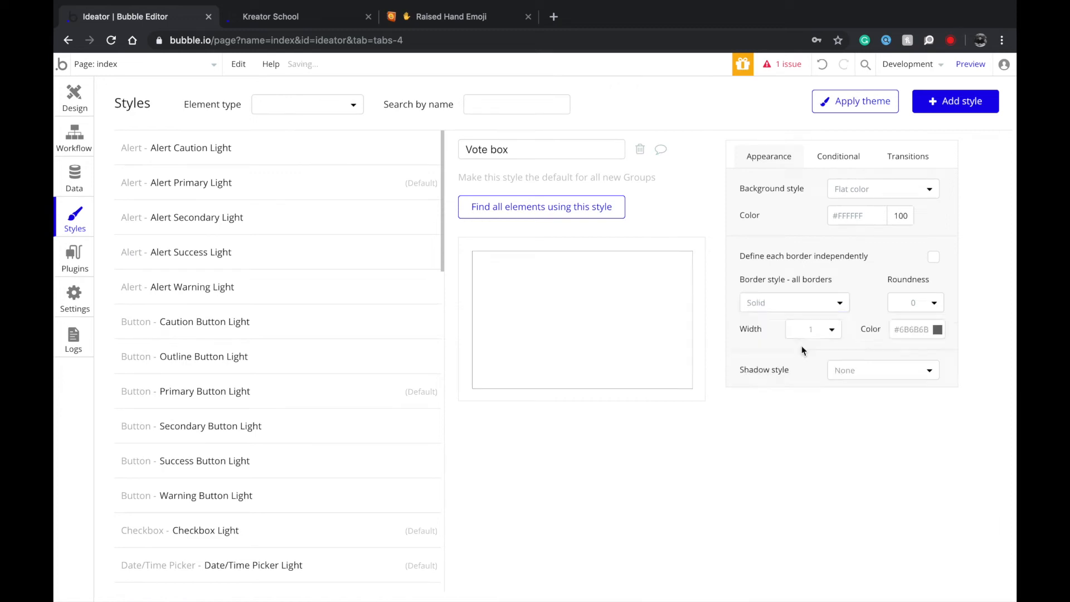
click(924, 328)
drag(870, 353, 867, 351)
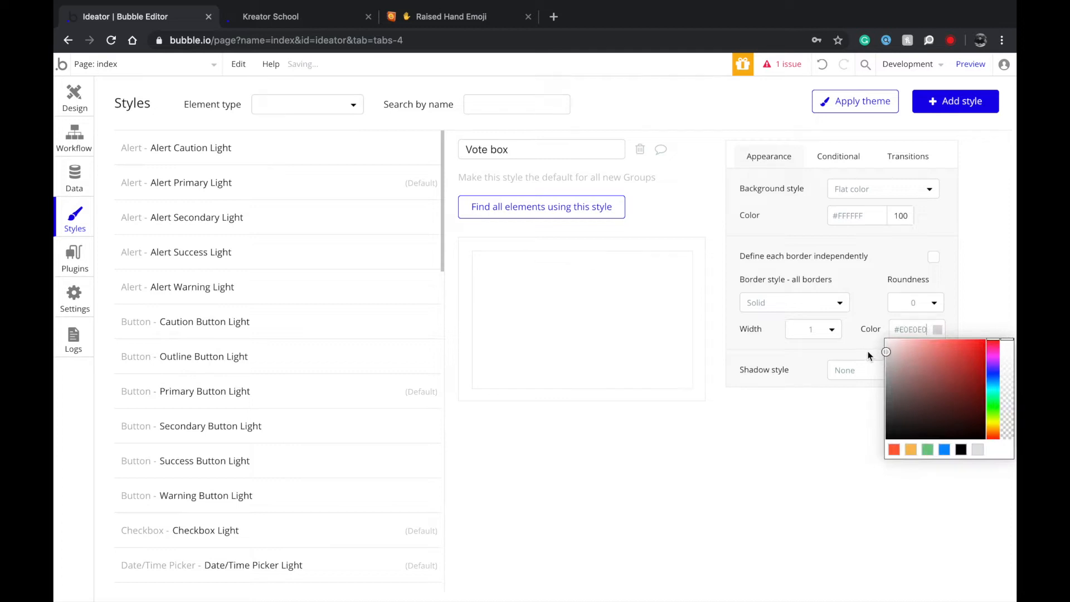
click(935, 304)
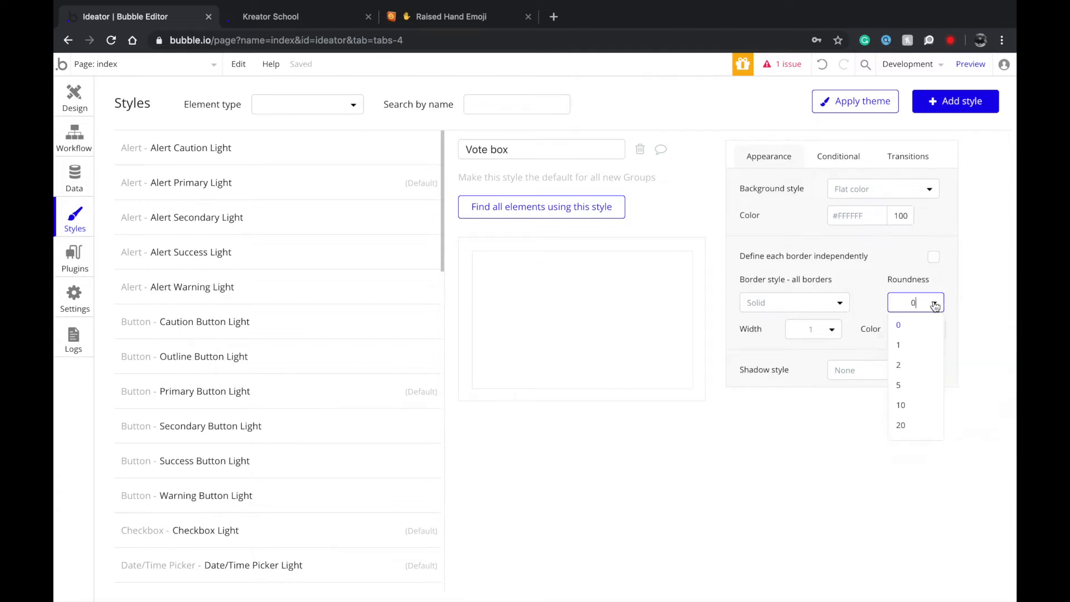
click(931, 385)
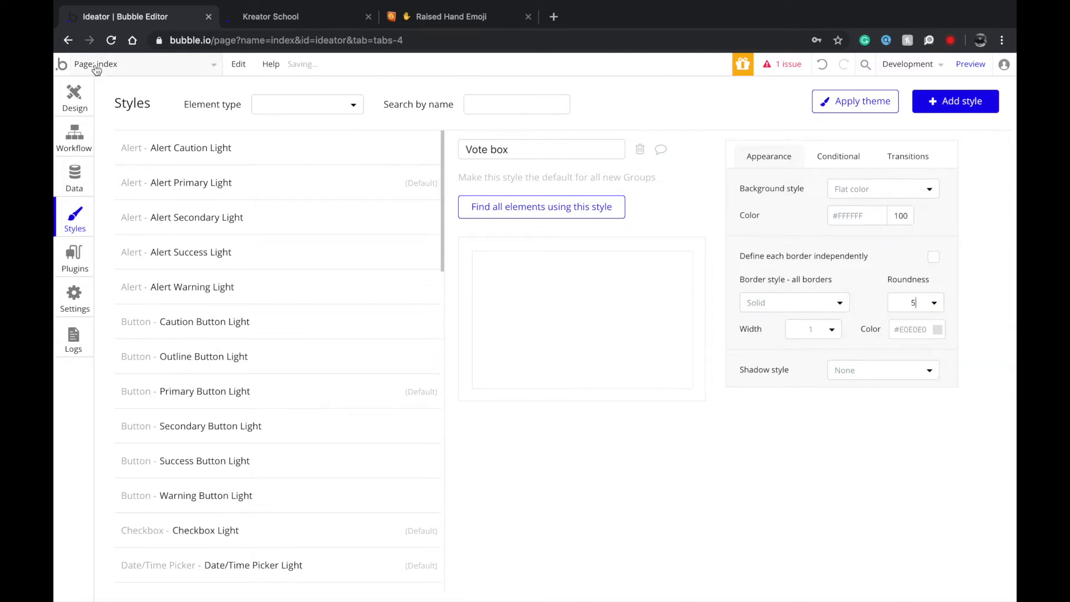
click(75, 95)
click(484, 470)
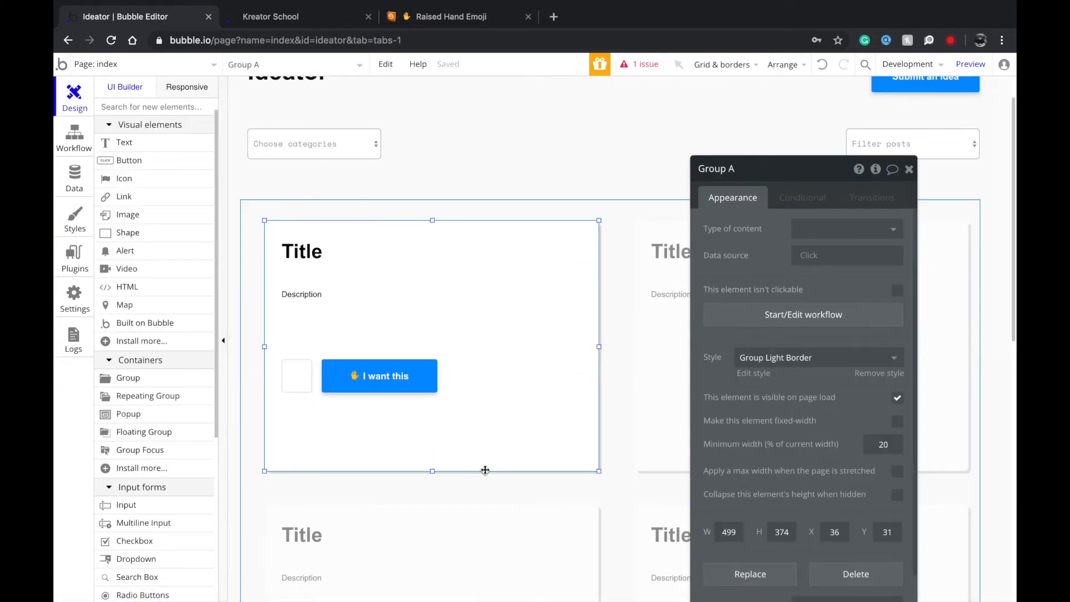
Shorten the idea card to about 284px and set the repeating group to 3 rows, taller.
click(307, 385)
click(396, 458)
drag(431, 472, 435, 411)
click(439, 448)
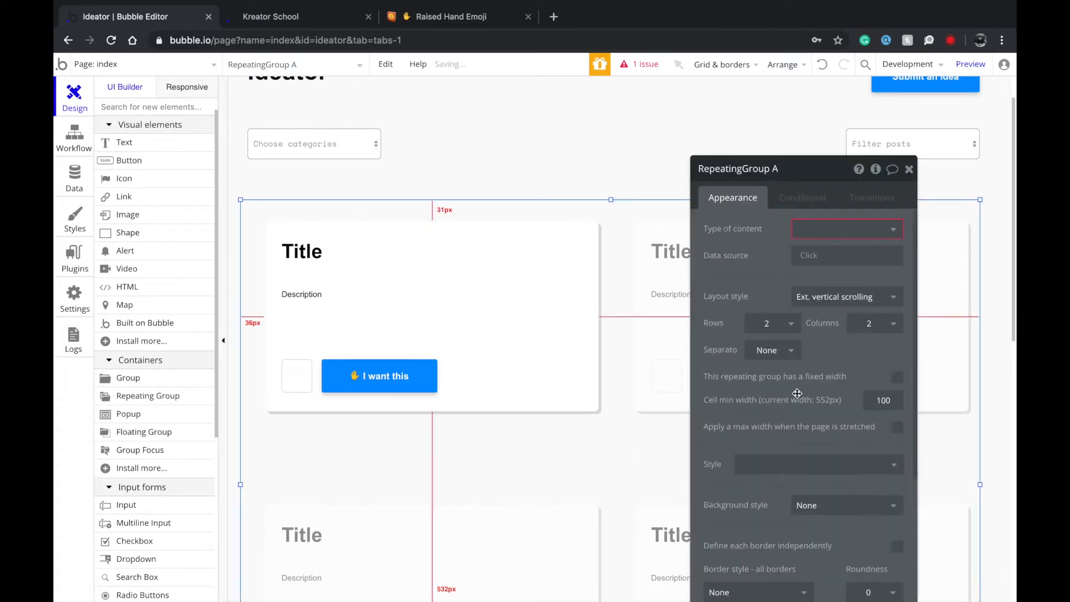
click(792, 324)
click(776, 393)
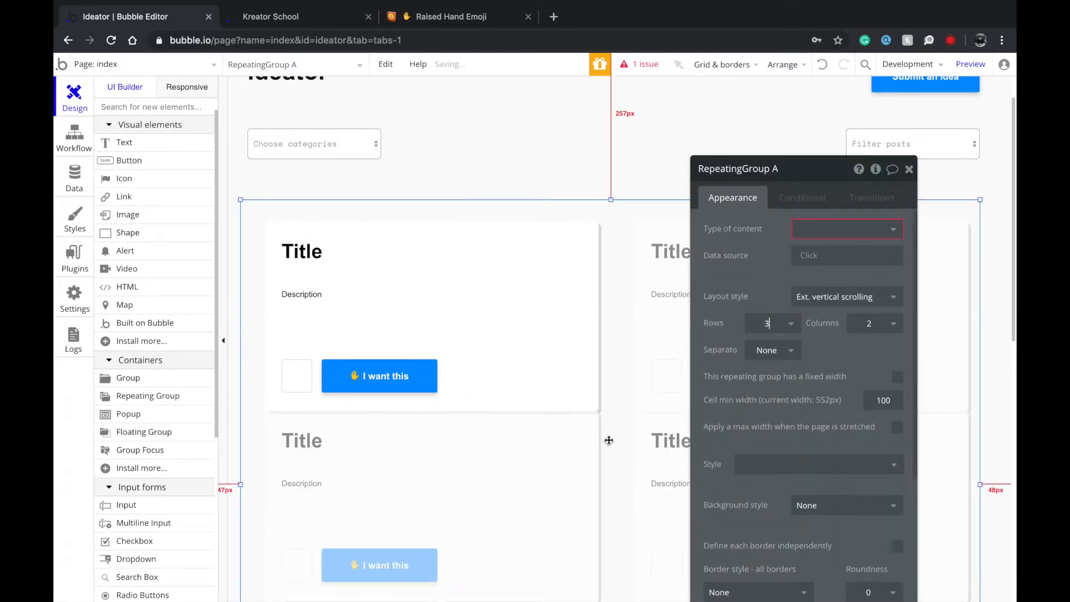
scroll(607, 437, down, 5)
drag(612, 458, 612, 489)
scroll(581, 371, up, 5)
scroll(581, 370, down, 2)
scroll(580, 370, up, 2)
Centre the idea card vertically and horizontally within its cell.
click(565, 294)
click(572, 229)
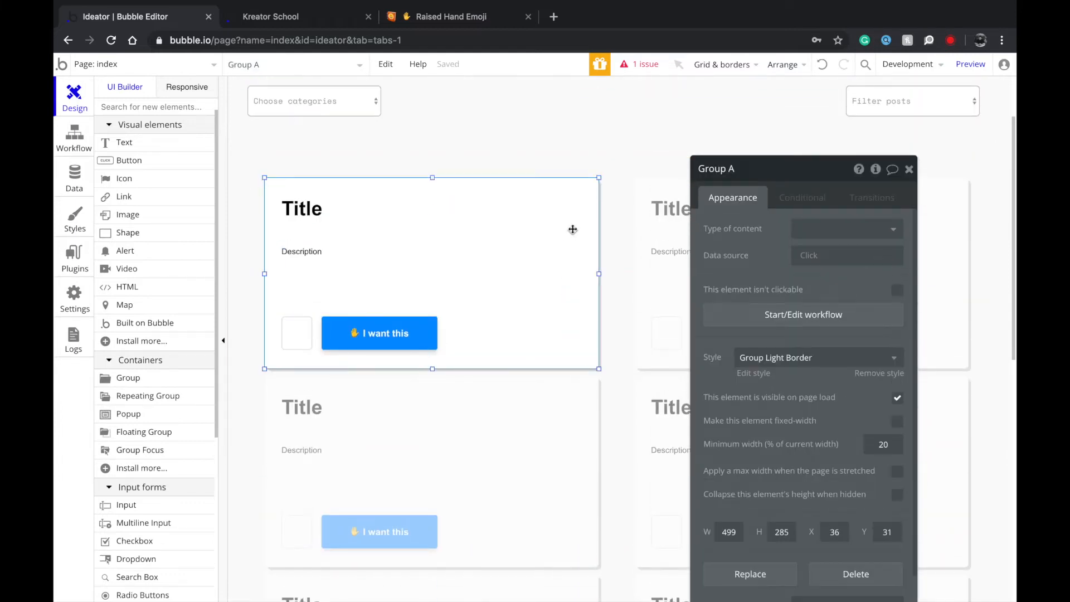
right_click(572, 229)
click(627, 542)
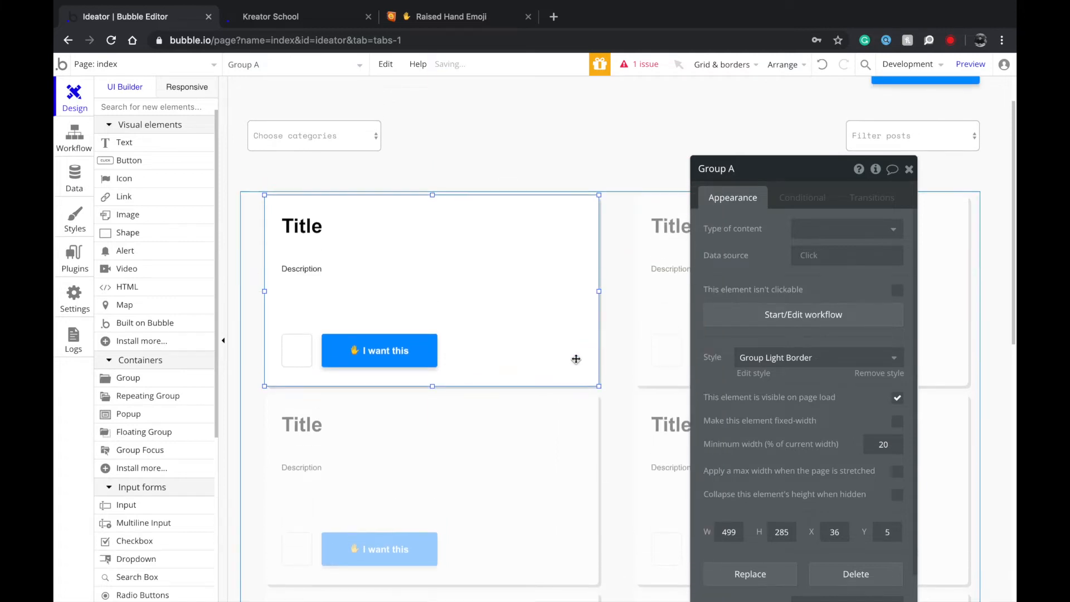
right_click(571, 263)
click(623, 531)
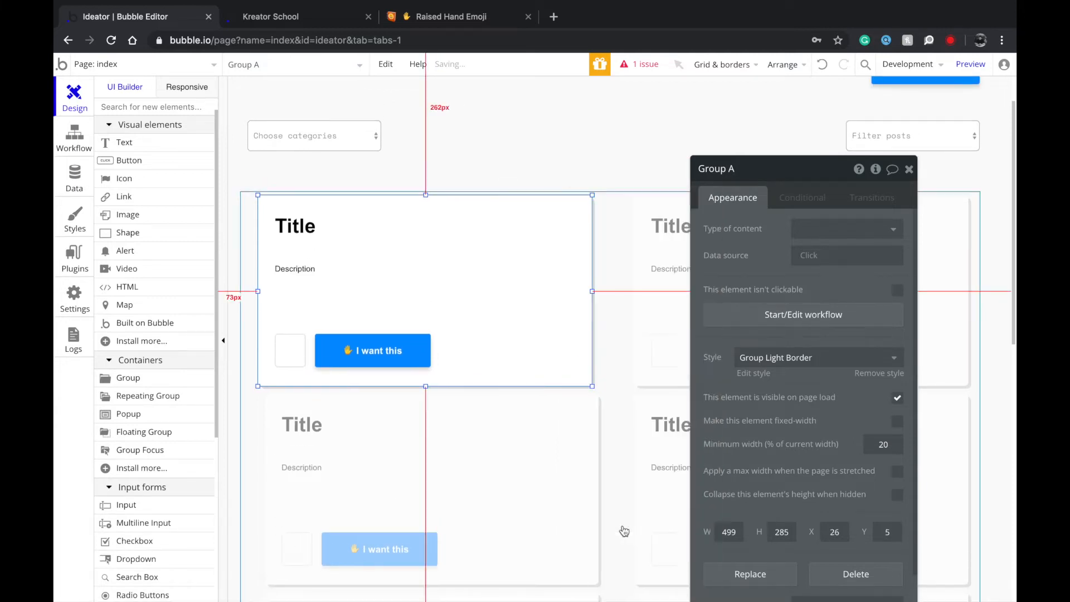
click(595, 206)
Make the repeating group cells taller and re-centre the card vertically and horizontally.
click(637, 334)
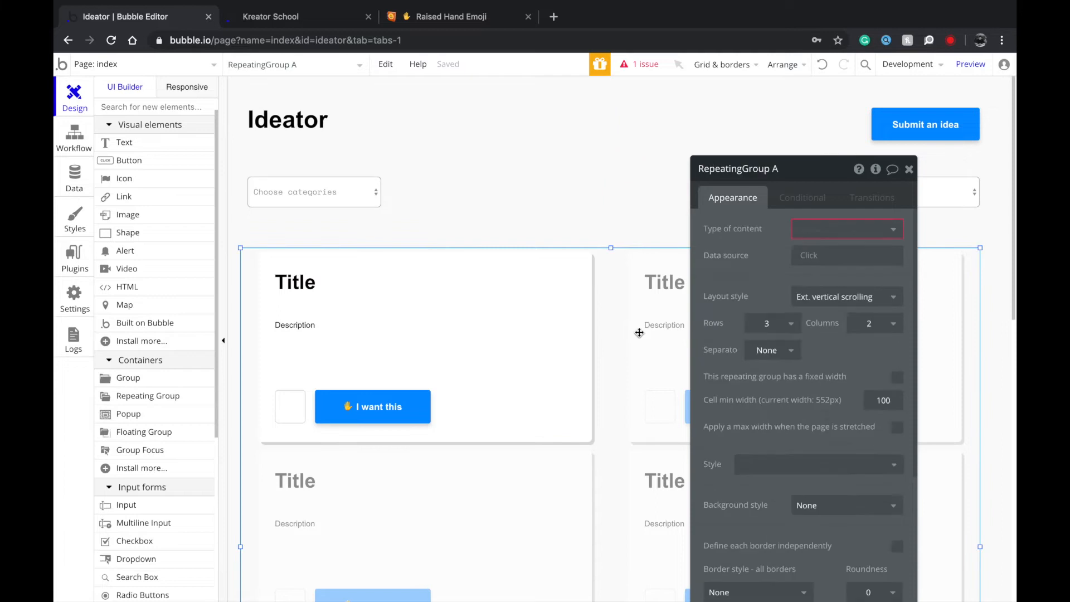
scroll(583, 372, down, 3)
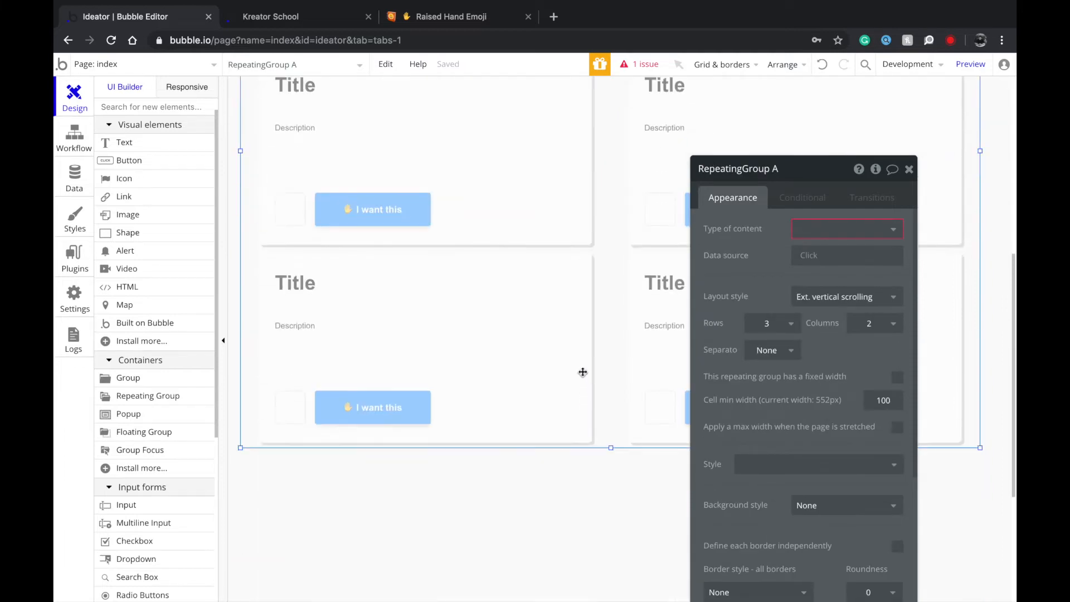
drag(611, 447, 615, 504)
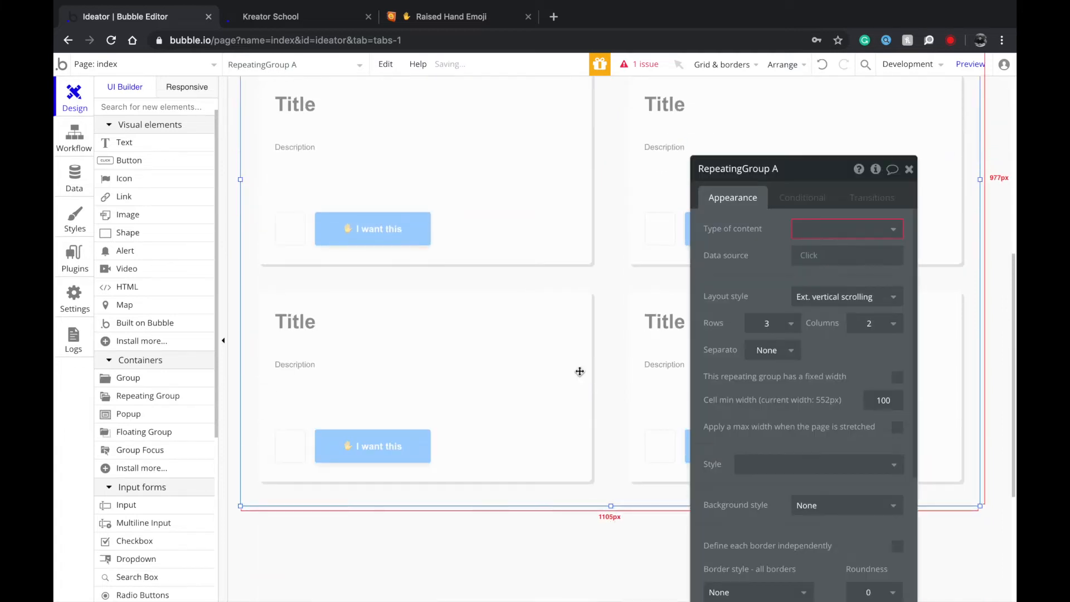
scroll(579, 372, up, 6)
click(567, 356)
right_click(566, 355)
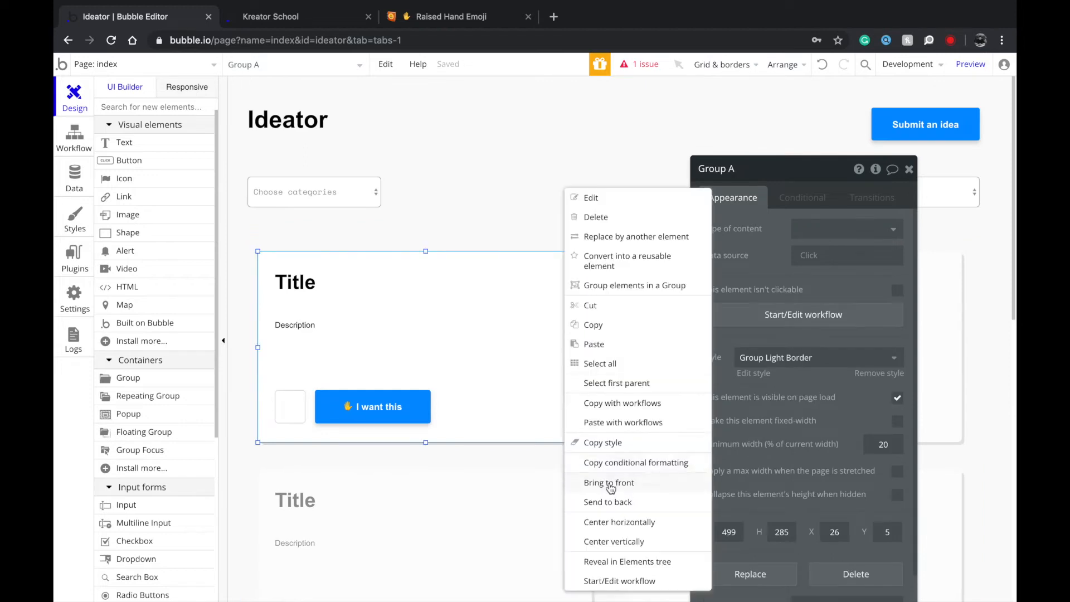
click(611, 541)
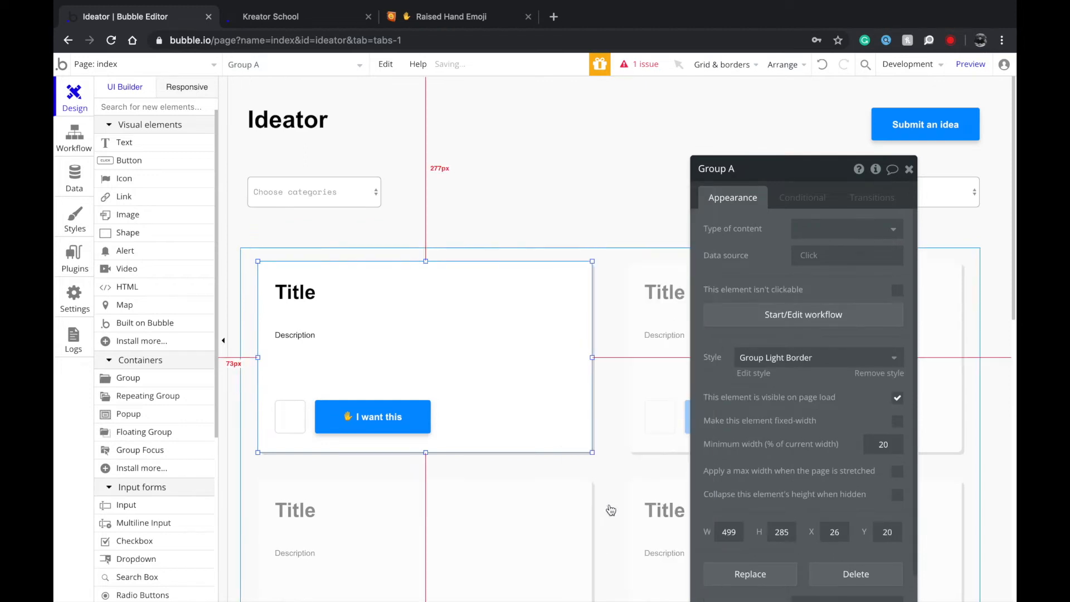
right_click(580, 340)
click(622, 524)
click(476, 209)
click(287, 417)
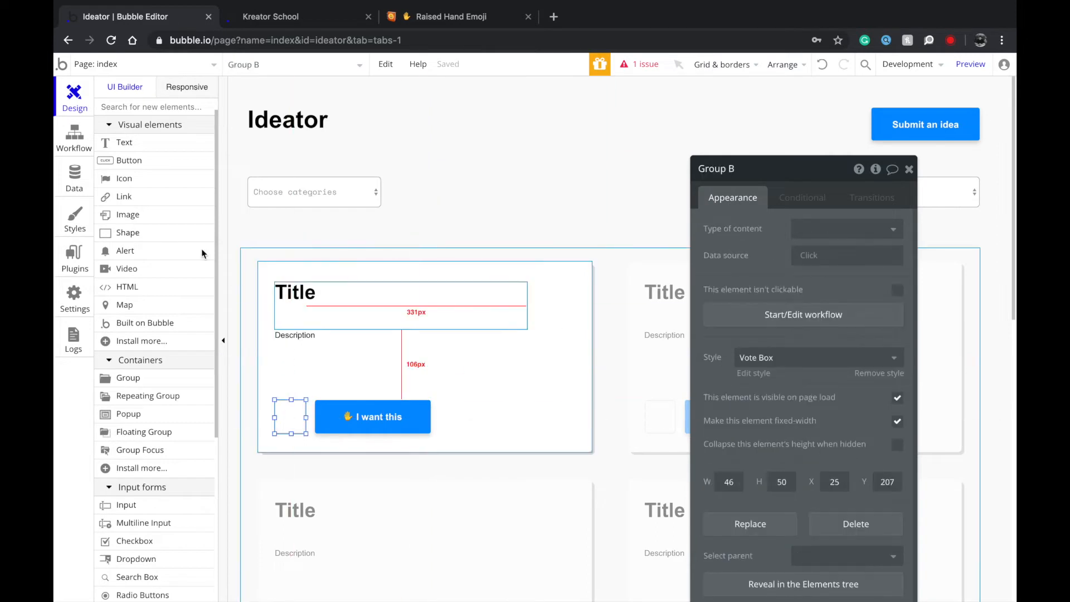
click(130, 160)
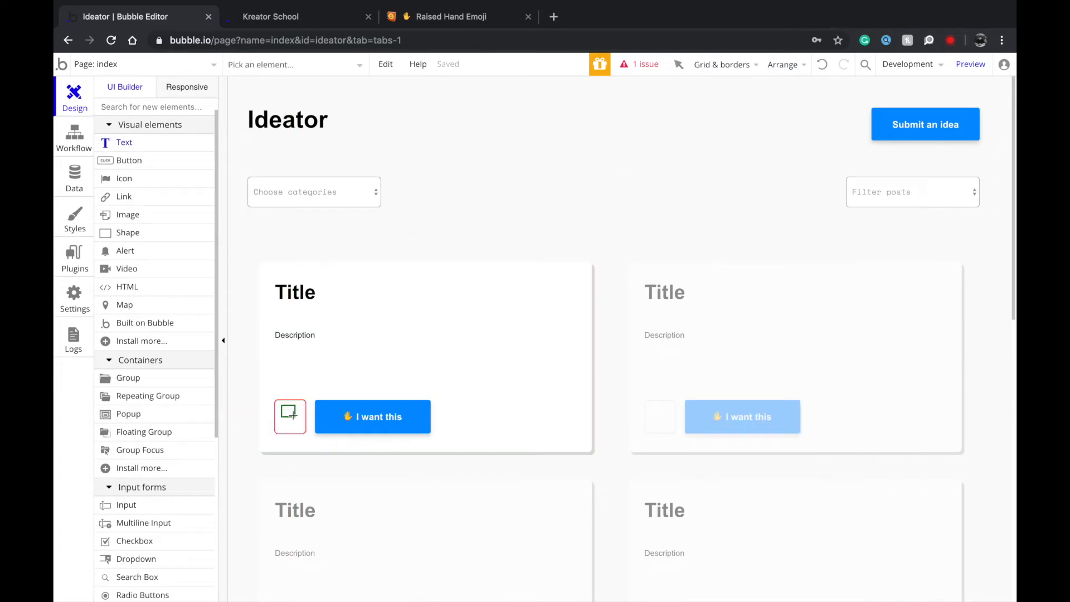
Add a '34' counter text inside the vote box and set its style to none.
drag(297, 427, 297, 428)
text(Num)
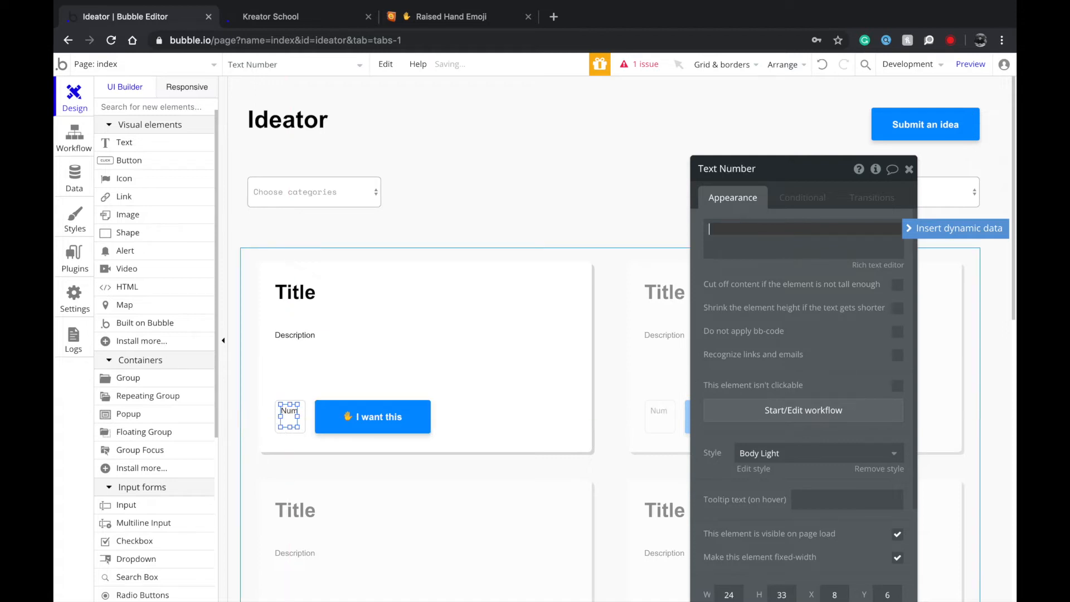
text(ber34)
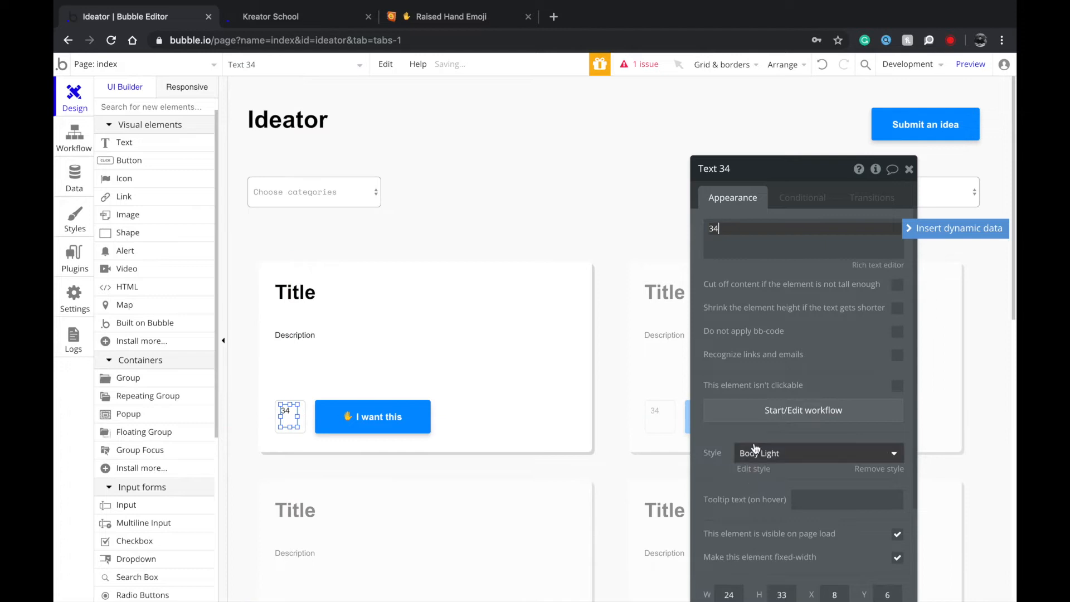
click(756, 448)
scroll(769, 502, down, 3)
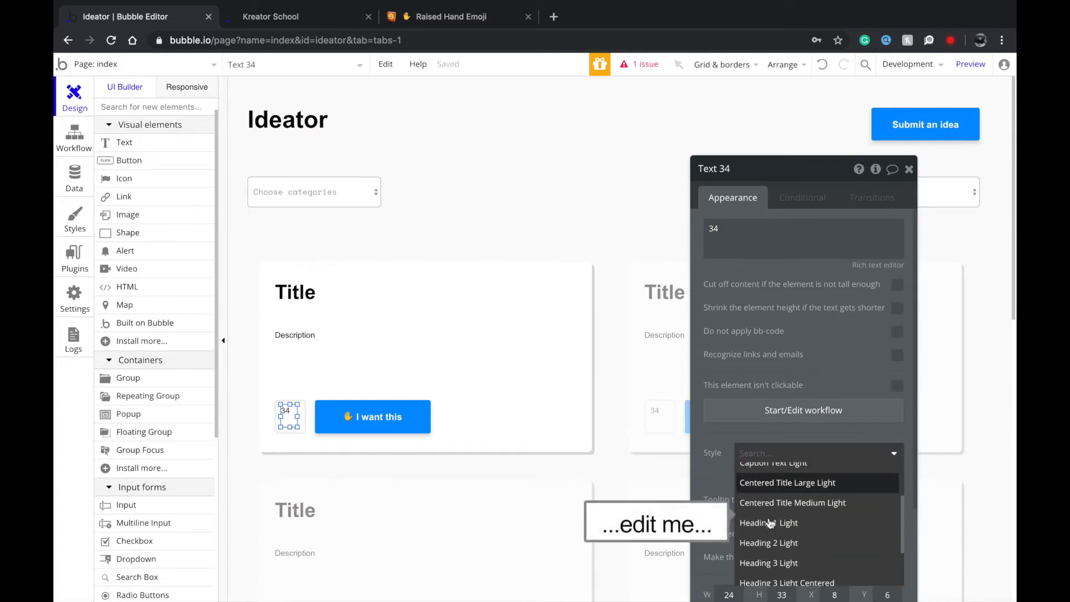
scroll(777, 510, up, 3)
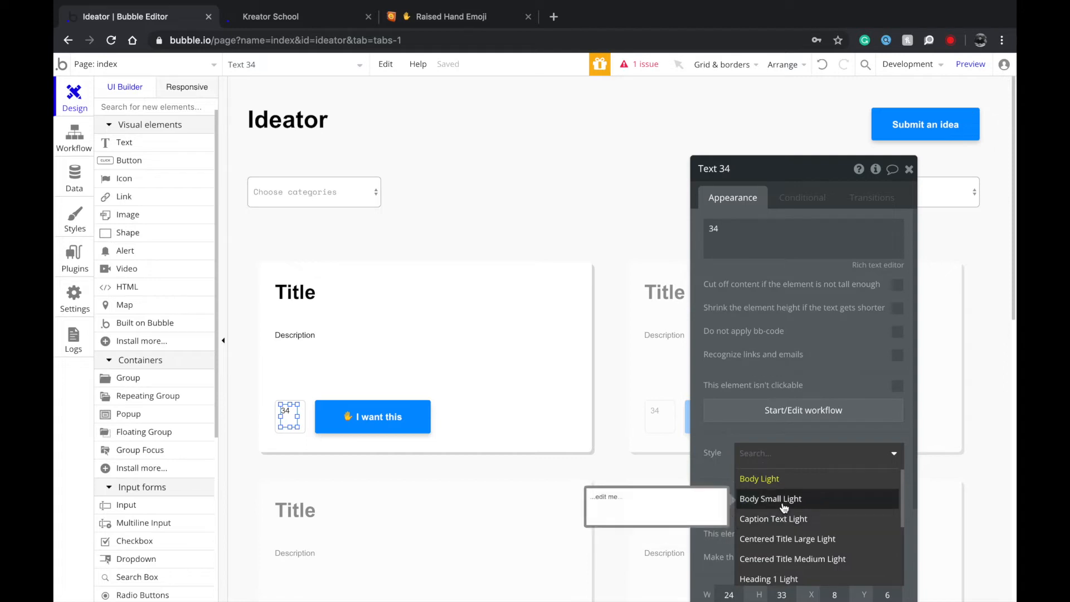
click(780, 509)
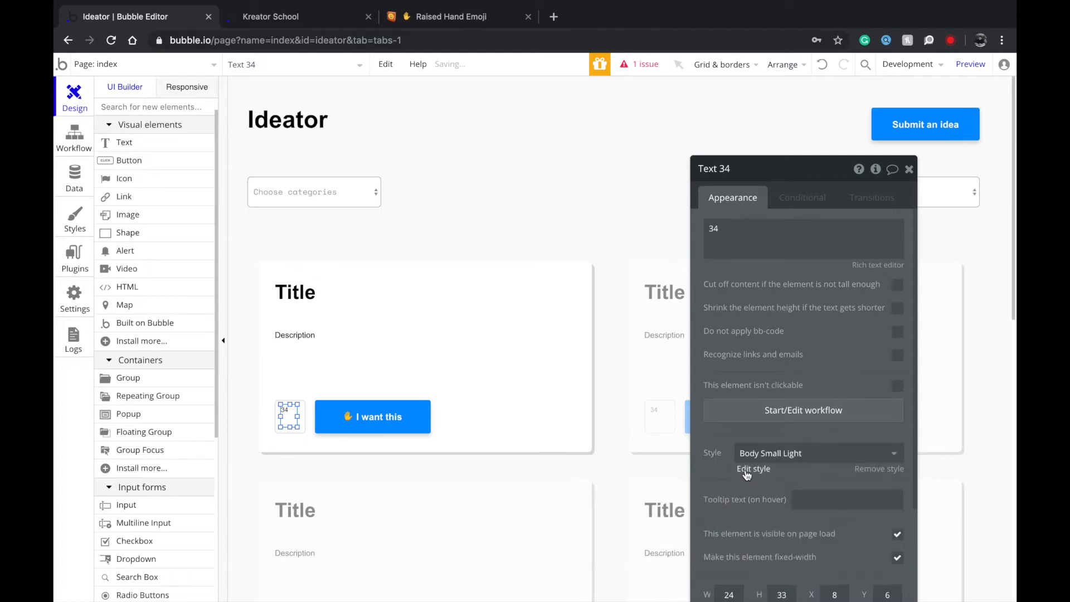
click(766, 453)
click(761, 495)
click(758, 463)
scroll(769, 518, down, 3)
scroll(769, 530, up, 1)
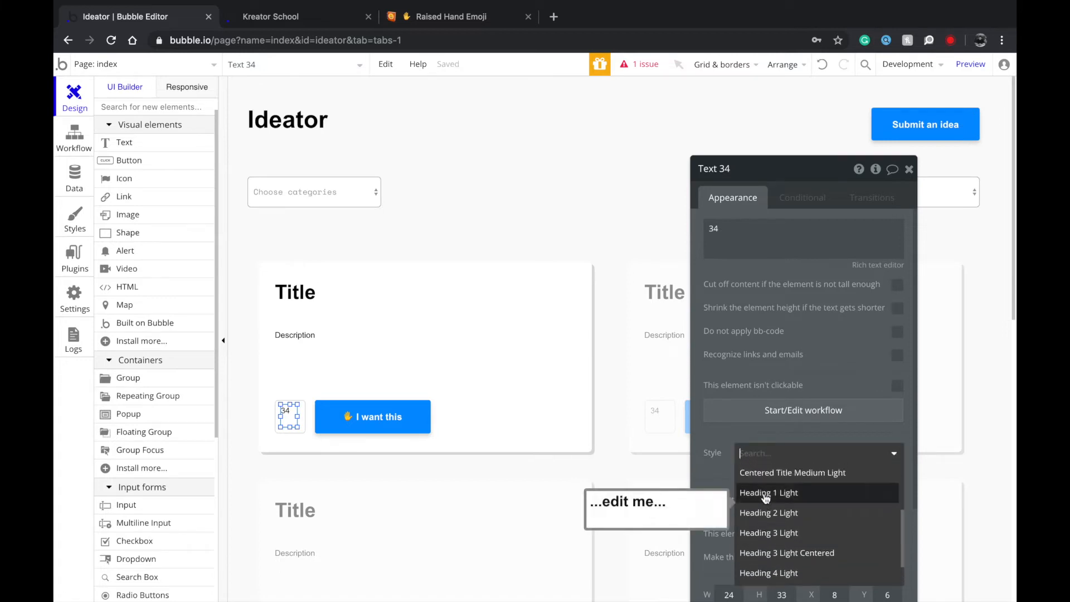
scroll(769, 537, up, 2)
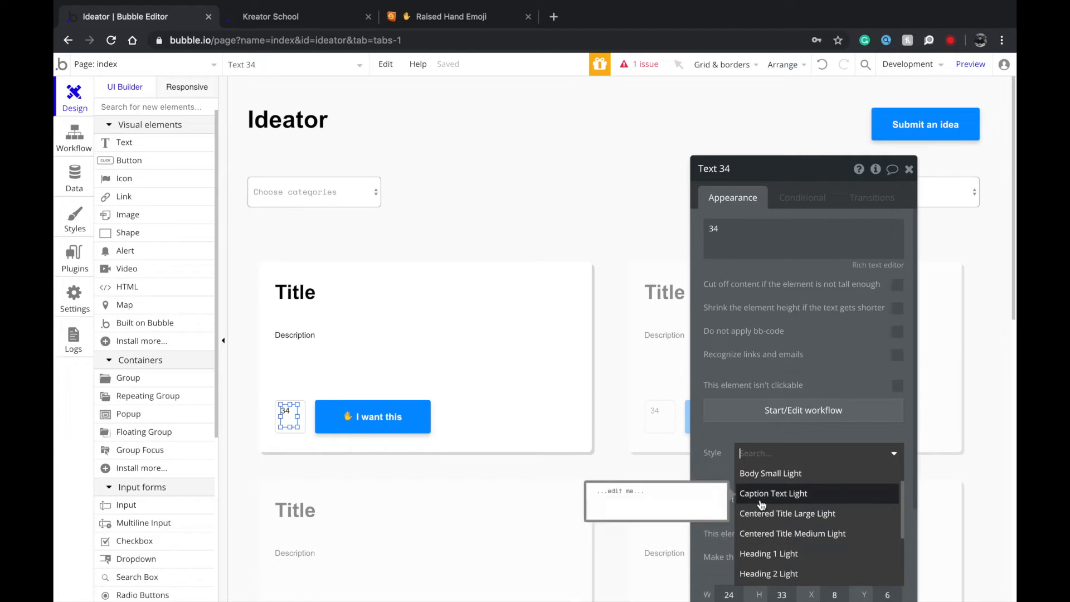
scroll(767, 502, up, 1)
click(762, 477)
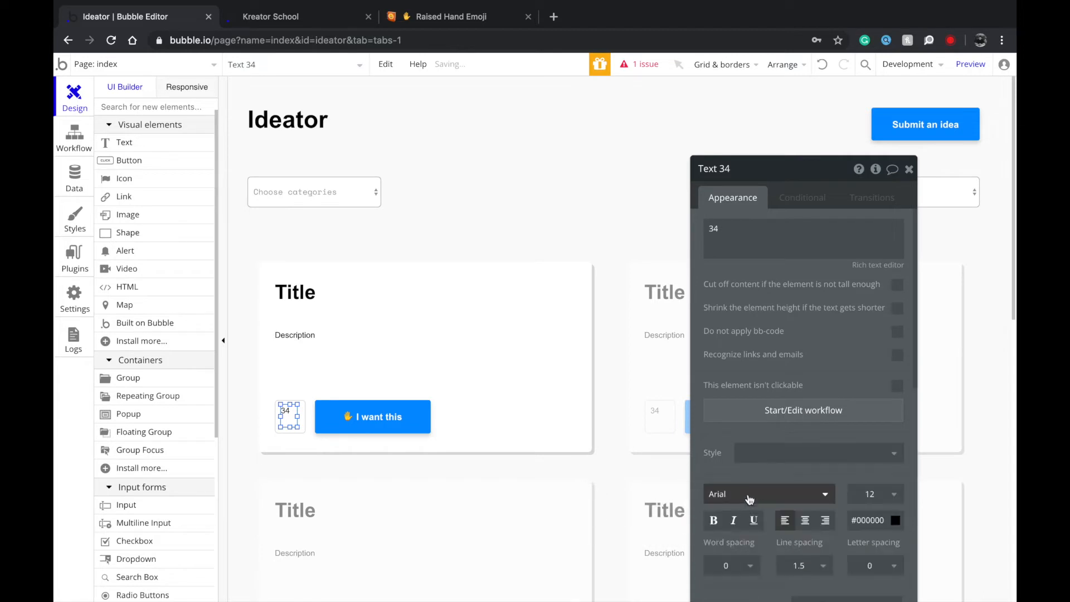
Centre the 34 counter vertically and horizontally within the vote box.
scroll(752, 496, down, 1)
scroll(803, 490, down, 1)
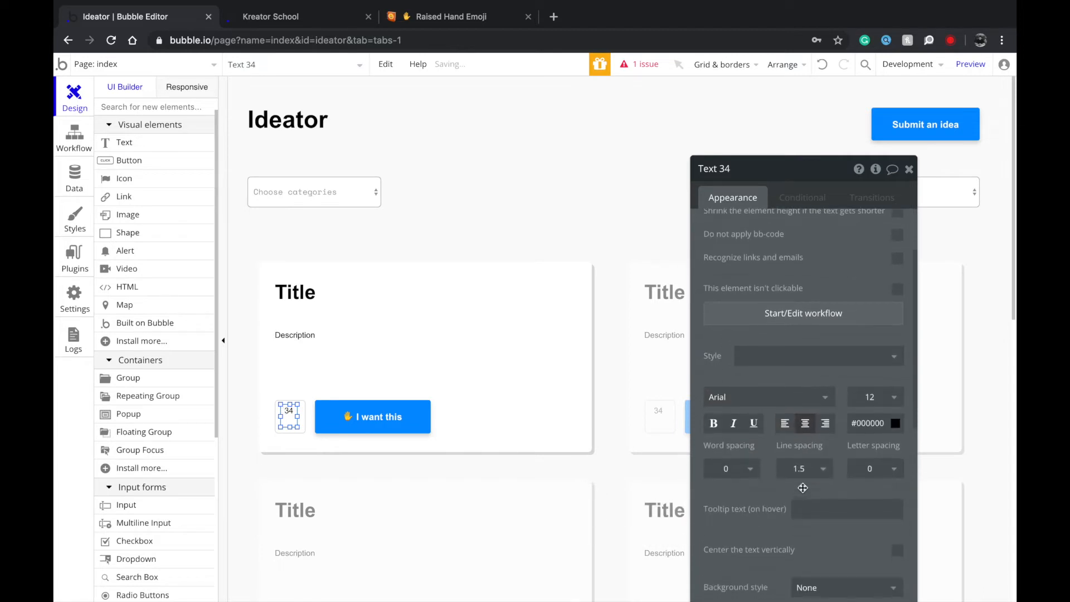
scroll(830, 476, down, 2)
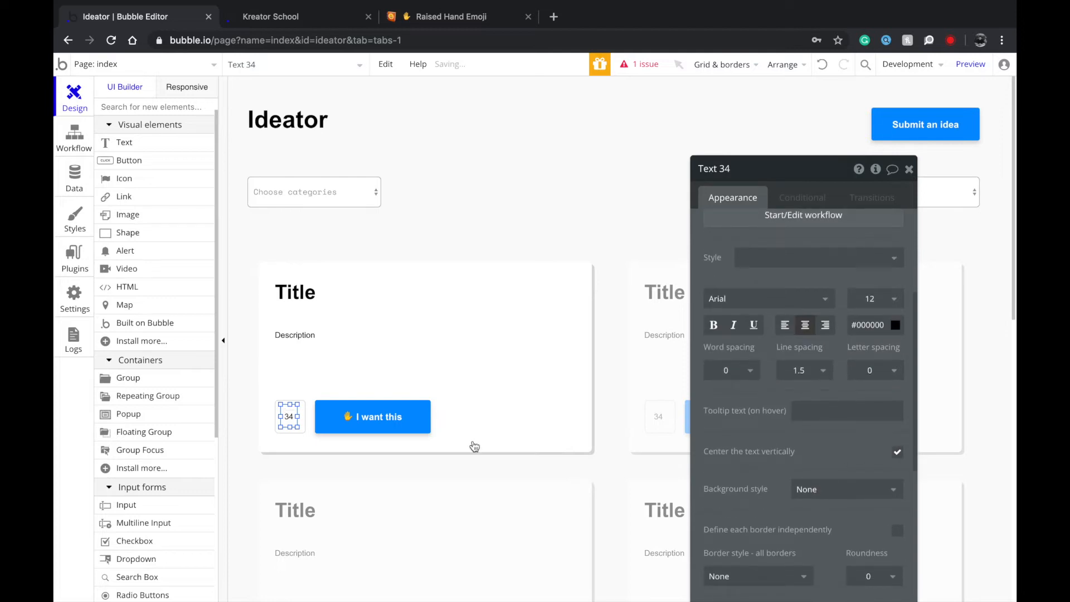
right_click(292, 419)
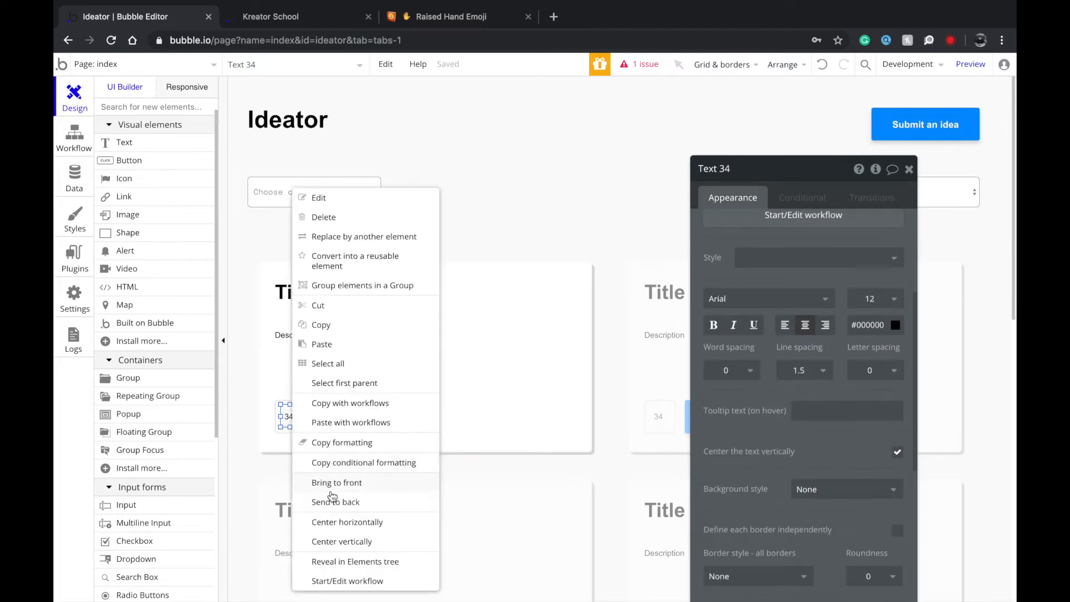
click(340, 543)
right_click(286, 420)
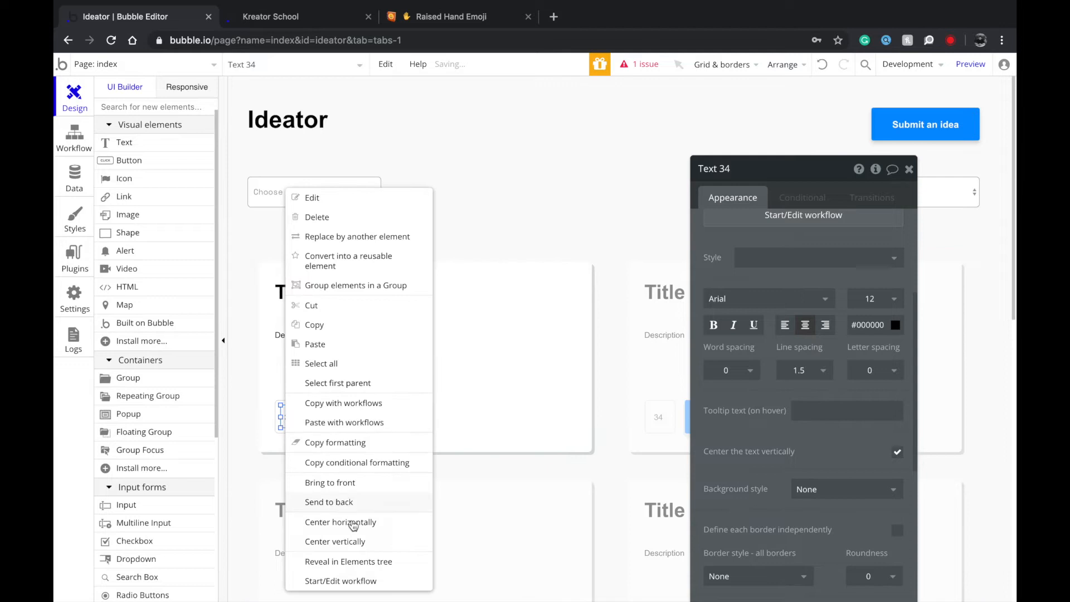
click(358, 528)
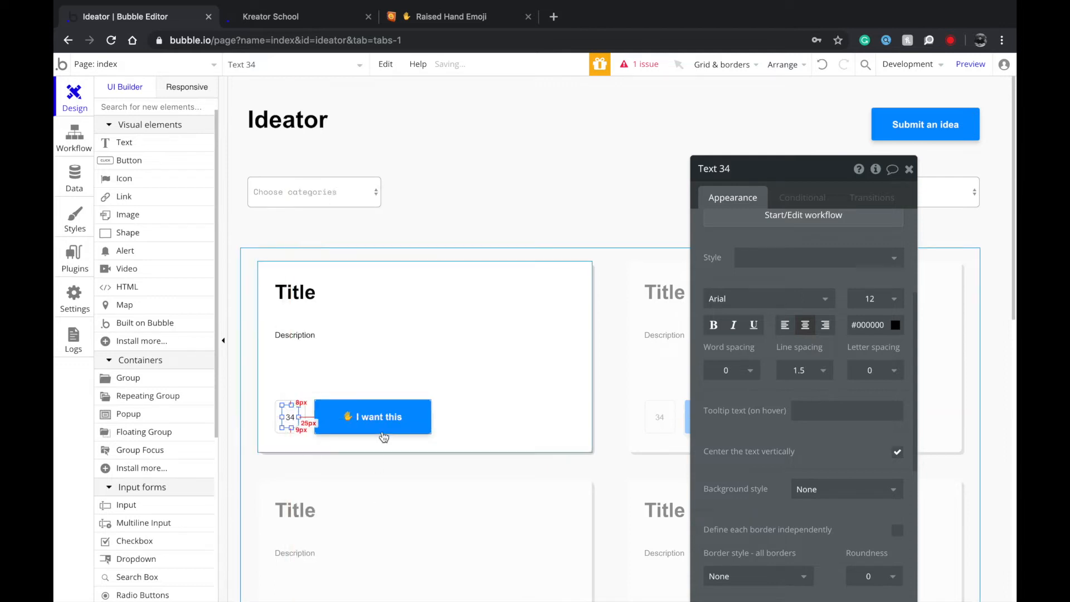
click(290, 424)
click(357, 423)
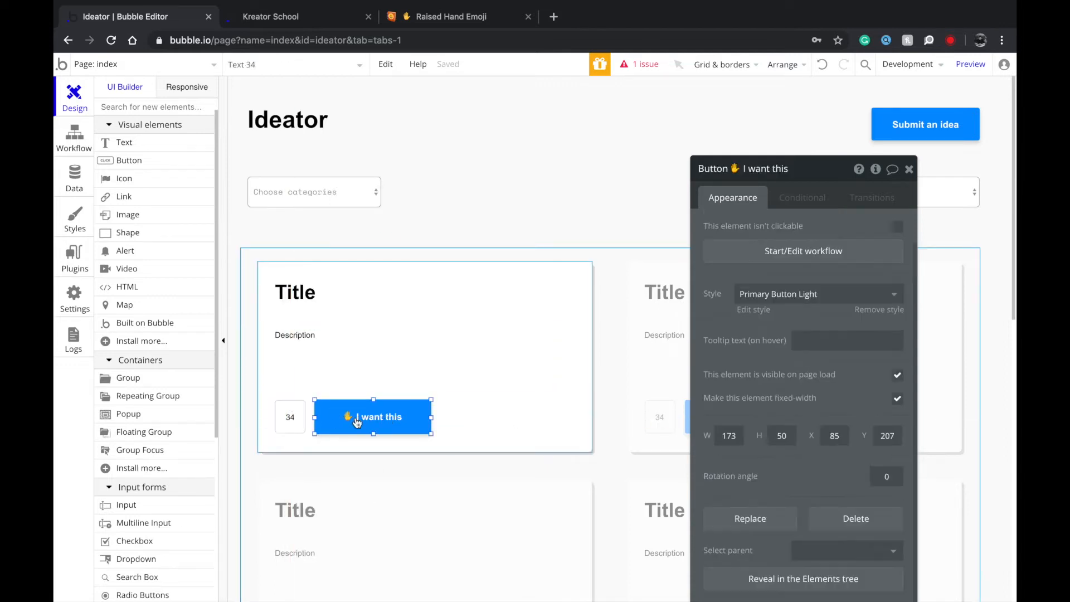
click(509, 420)
scroll(516, 449, down, 1)
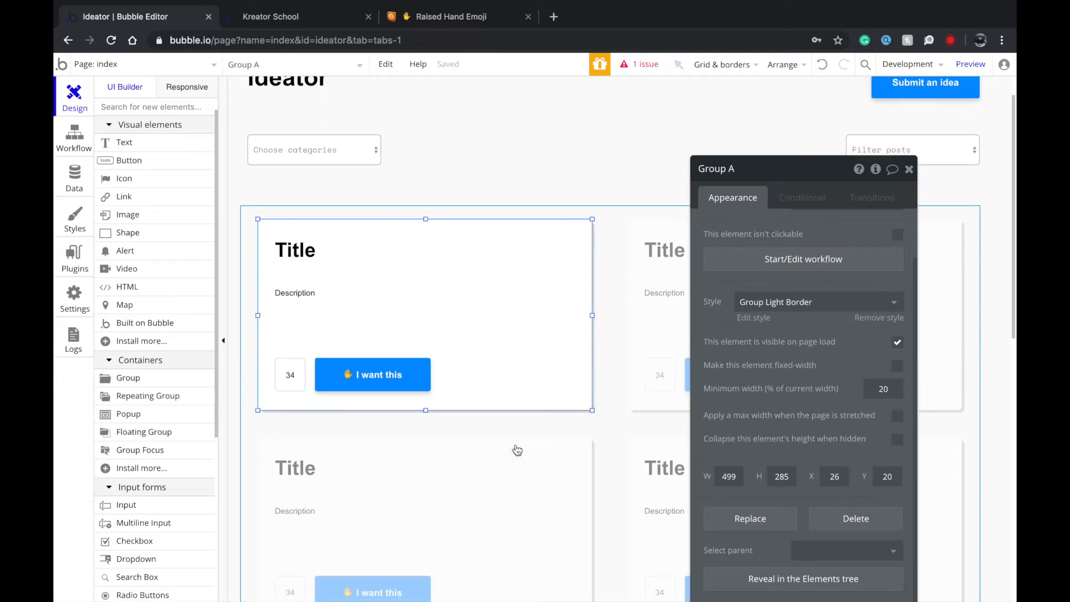
Draw a 'Delete' button at the card's lower right and shorten it.
click(618, 385)
scroll(563, 393, up, 1)
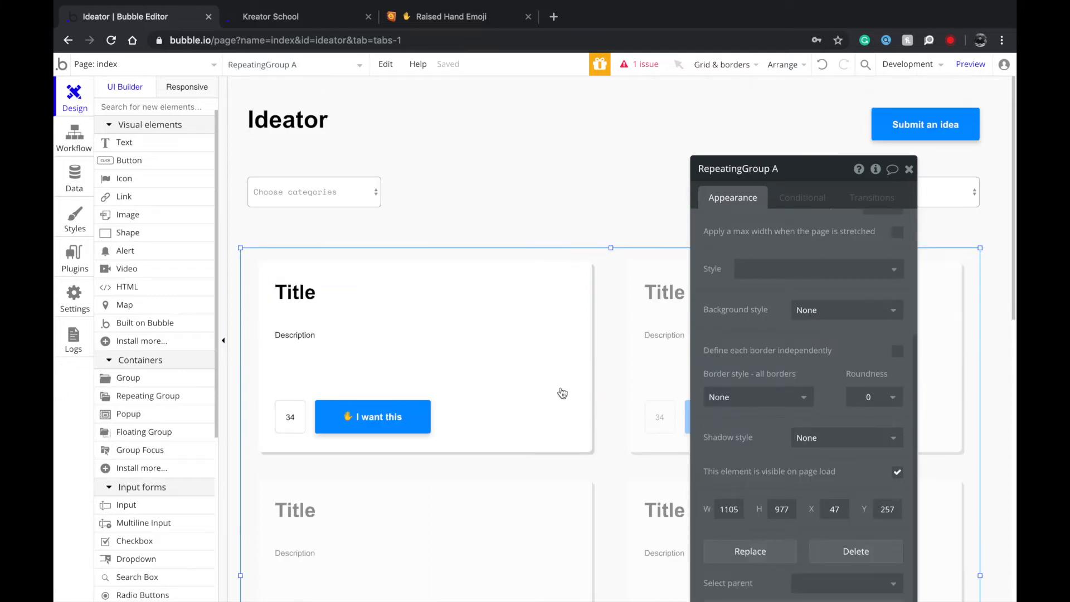
click(572, 209)
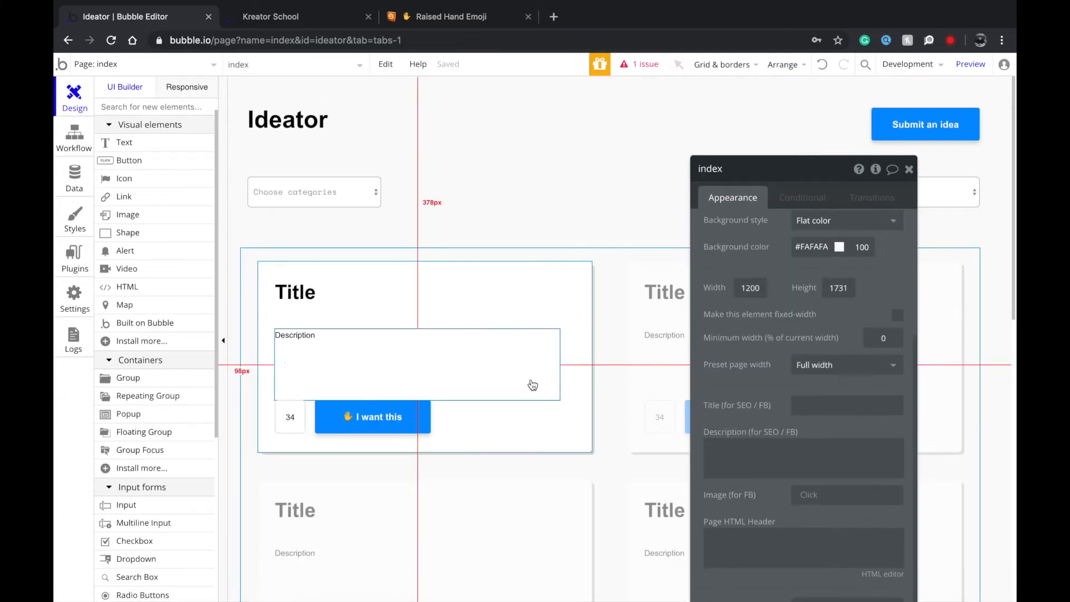
click(524, 378)
click(155, 163)
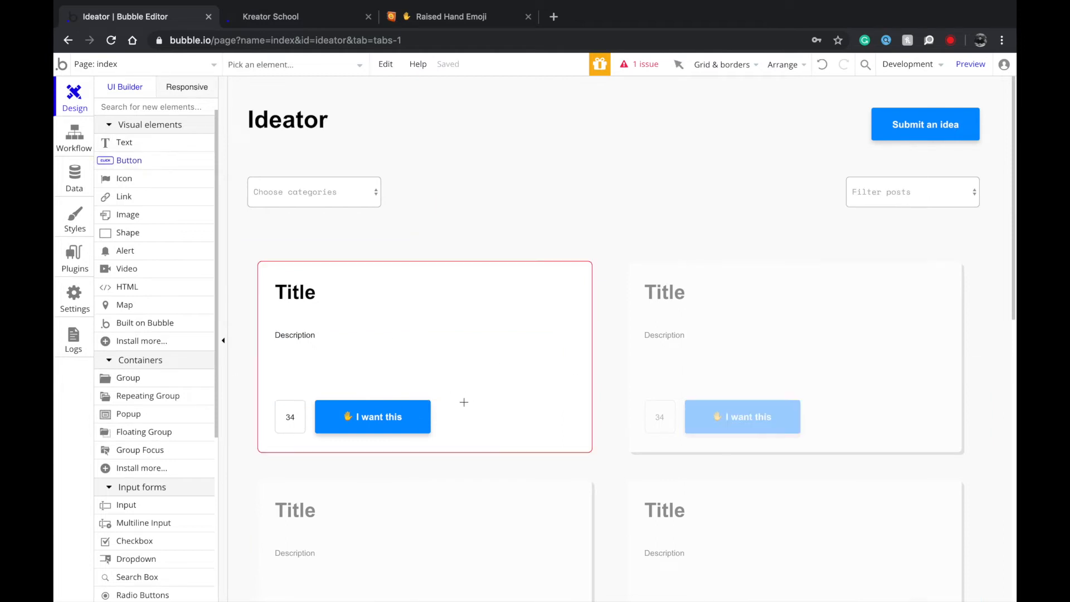
drag(525, 439, 534, 439)
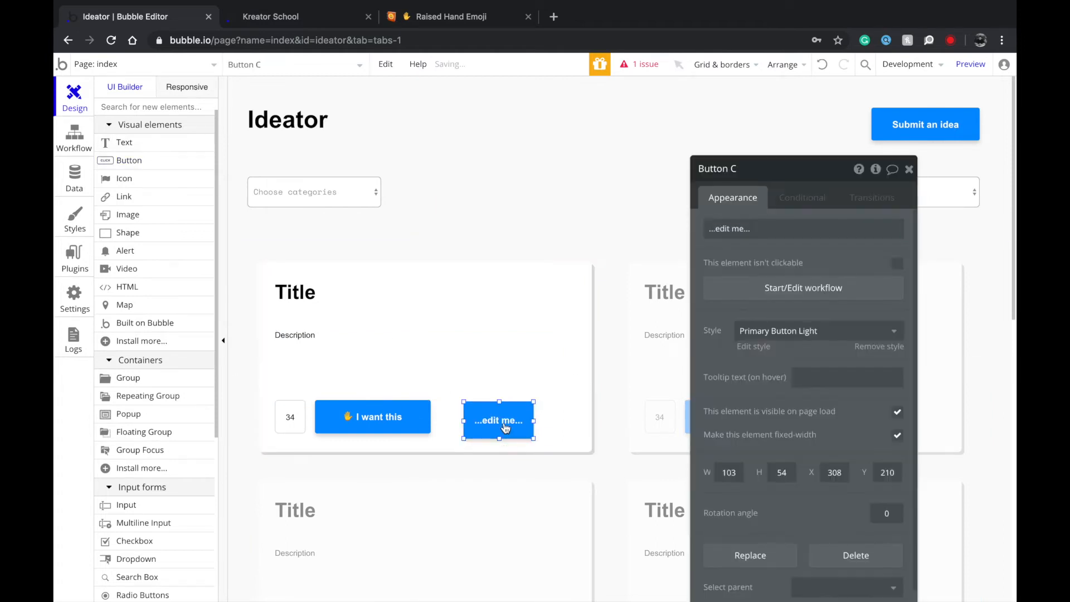
text(d)
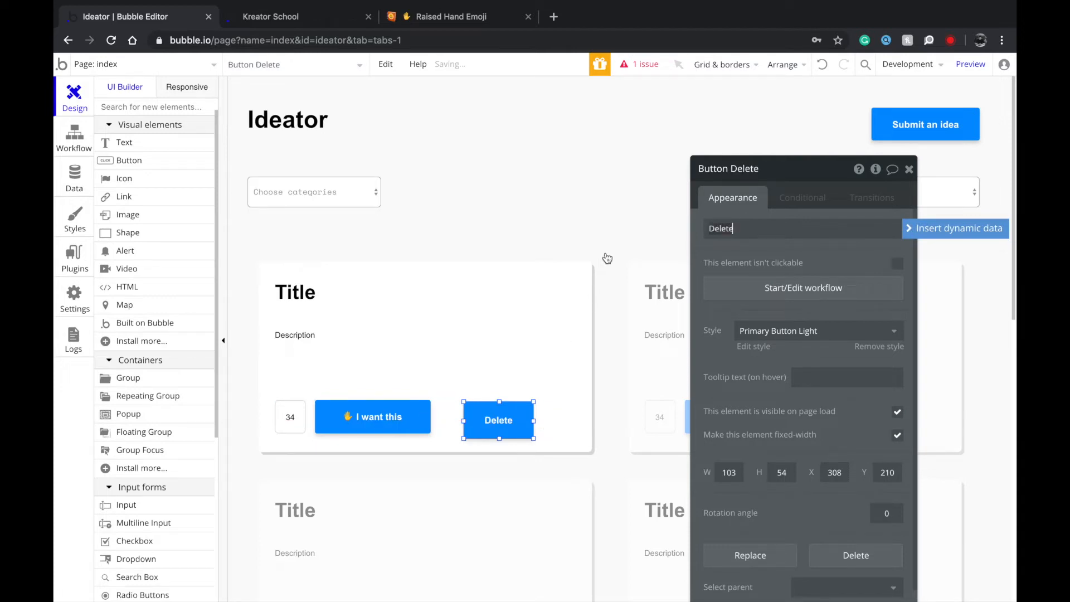
click(544, 295)
click(509, 413)
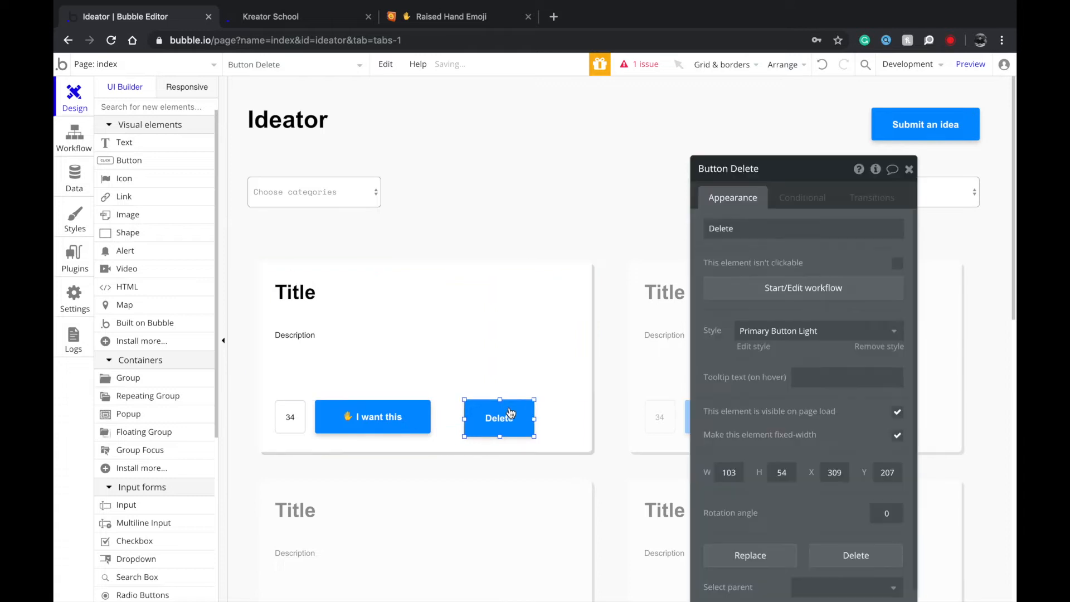
drag(500, 438, 543, 422)
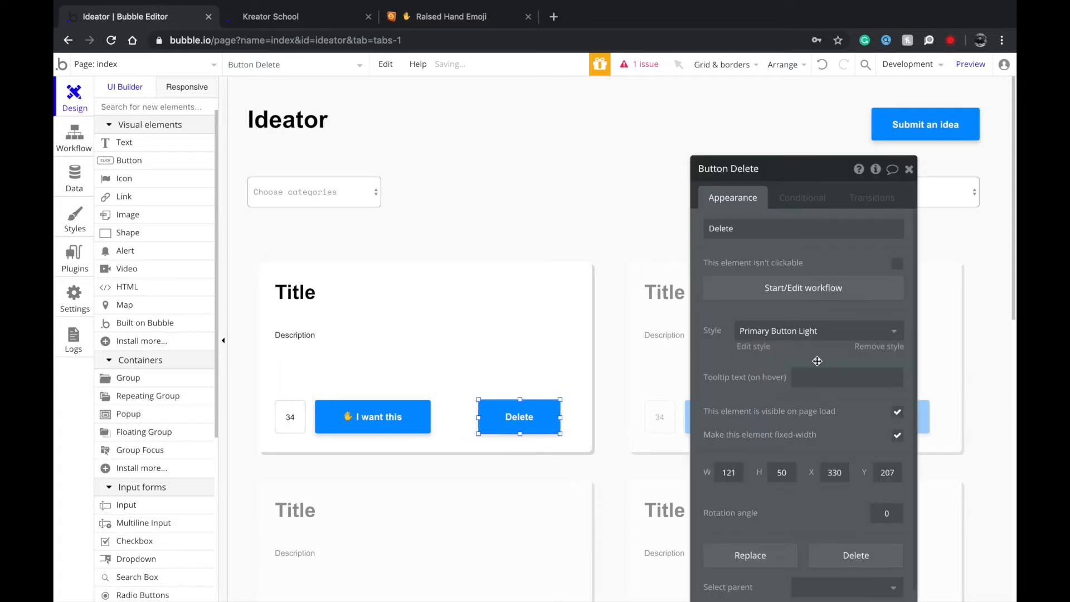
Give the Delete button the orange Caution Button Light style.
click(805, 332)
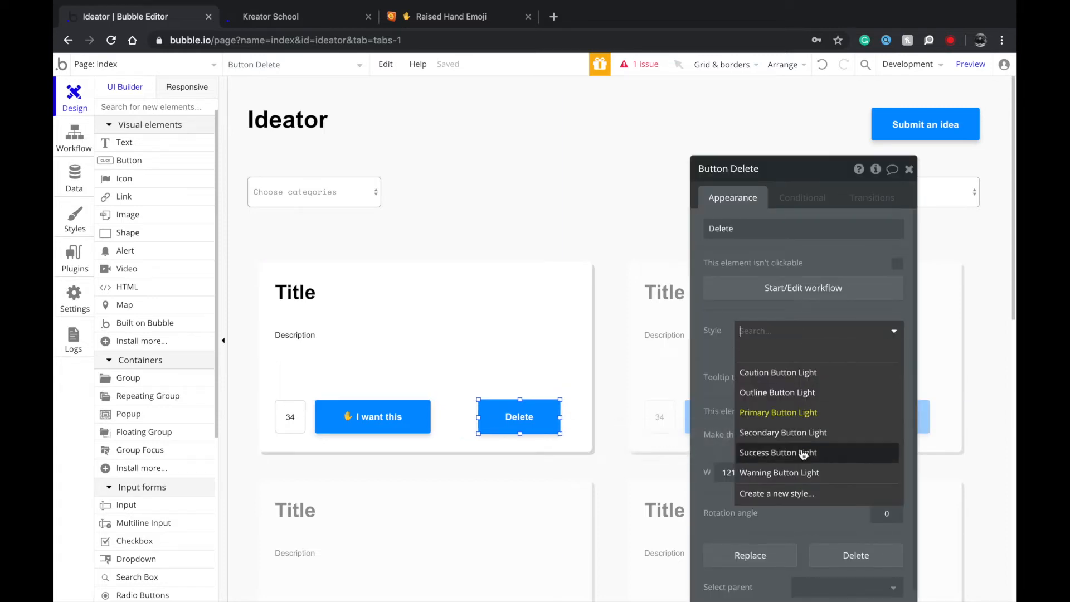
click(800, 373)
click(576, 418)
click(612, 425)
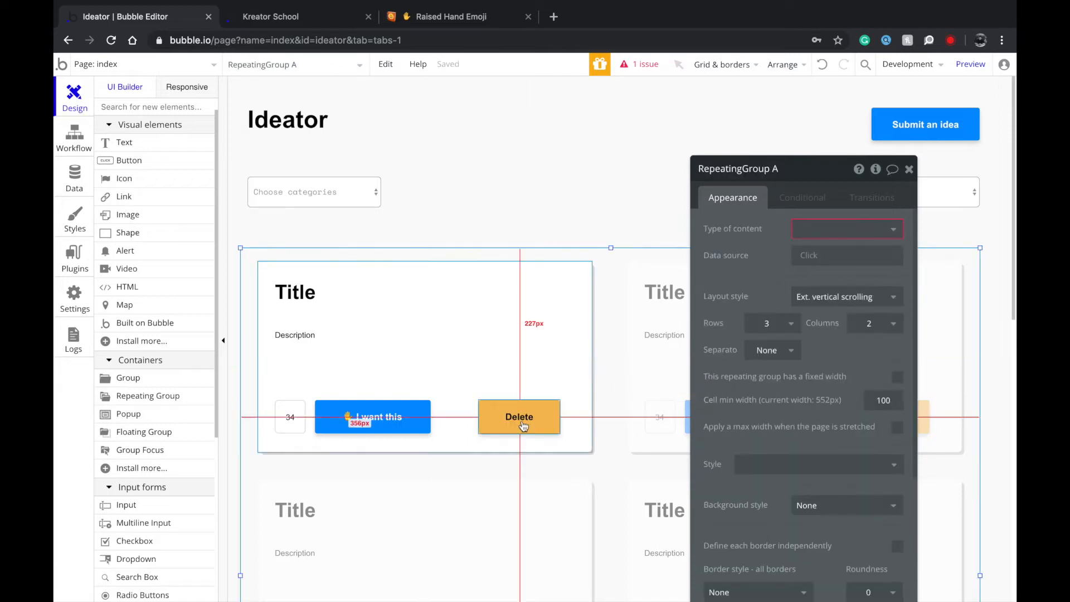
click(542, 427)
click(462, 14)
text(delete)
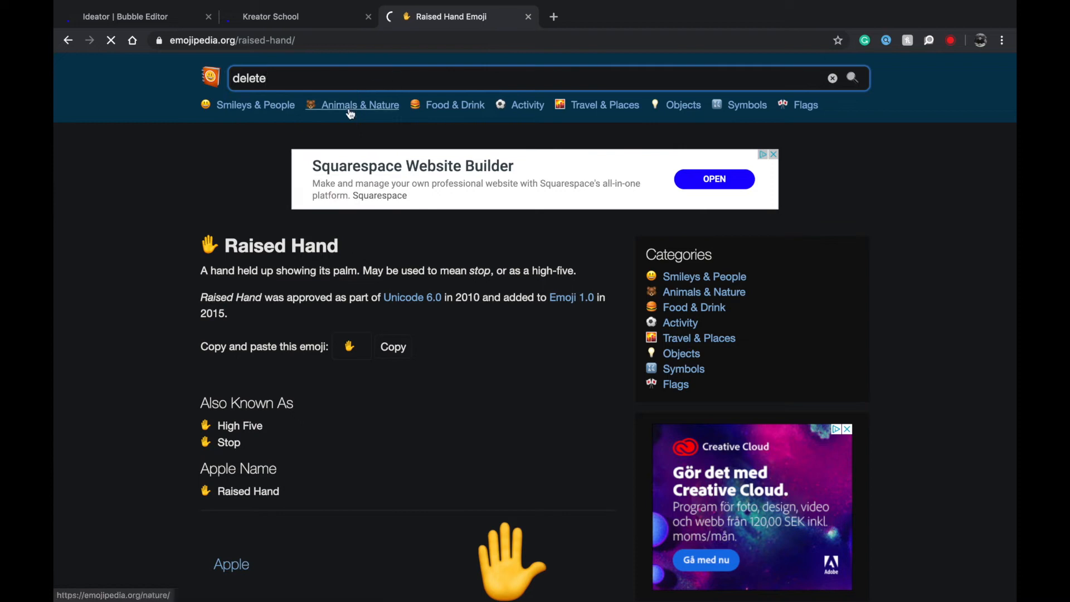
Search Emojipedia for 'trash' instead of 'delete' and copy the Wastebasket emoji.
key(Return)
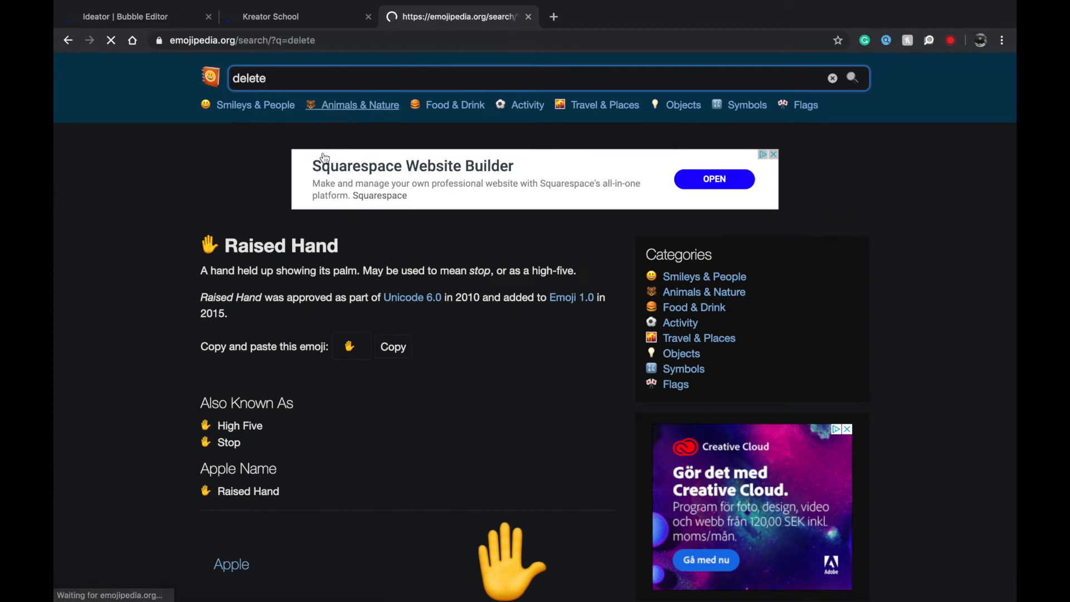
double_click(274, 84)
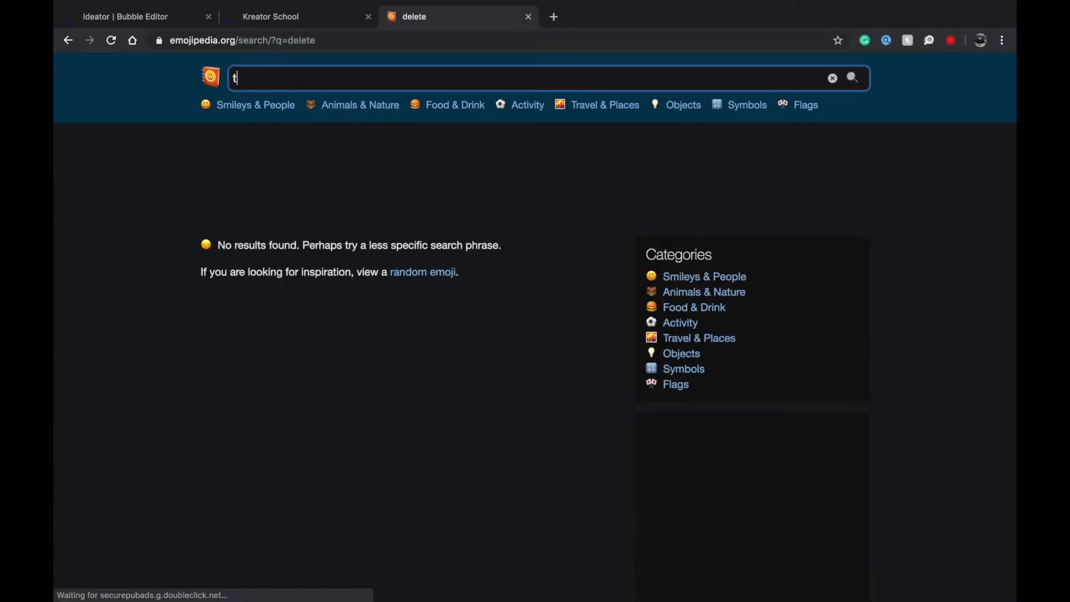
text(trash)
key(Return)
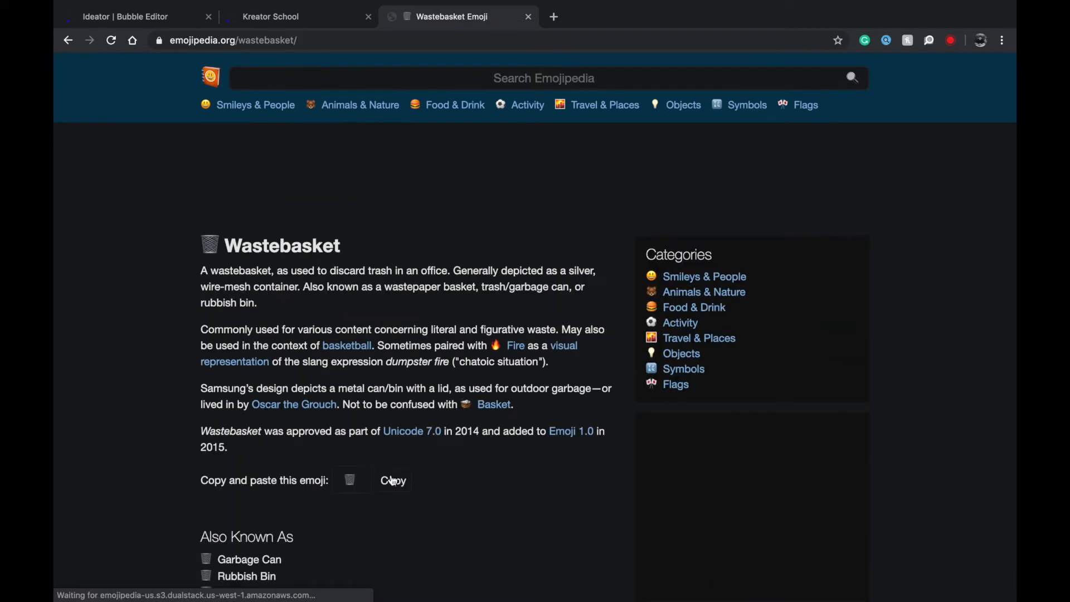
click(393, 480)
key(ctrl+1)
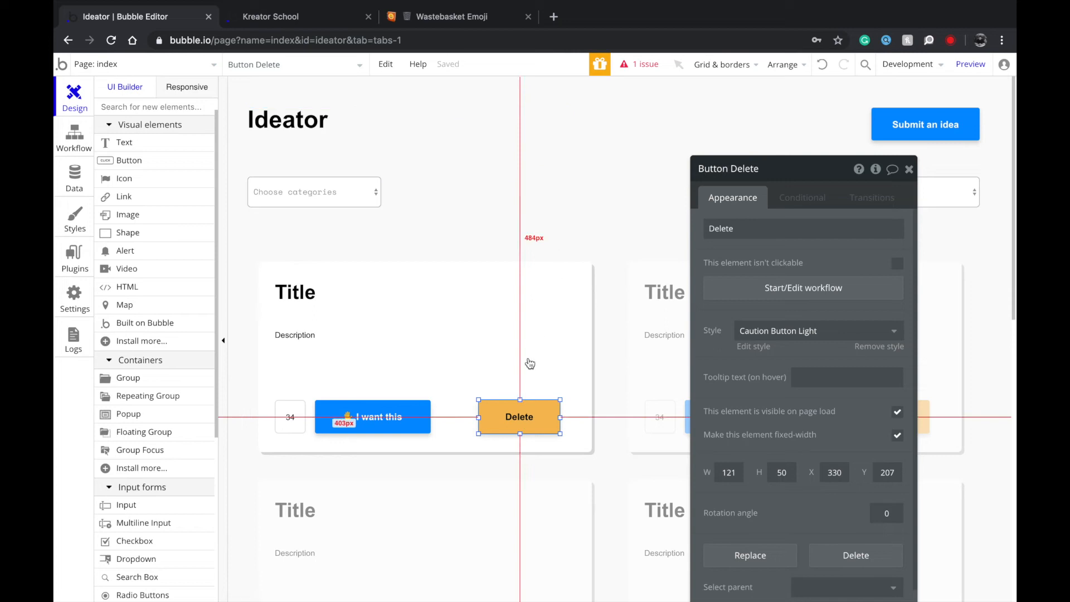
Insert the wastebasket emoji before the Delete button's label, making it '🗑 Delete'.
click(734, 228)
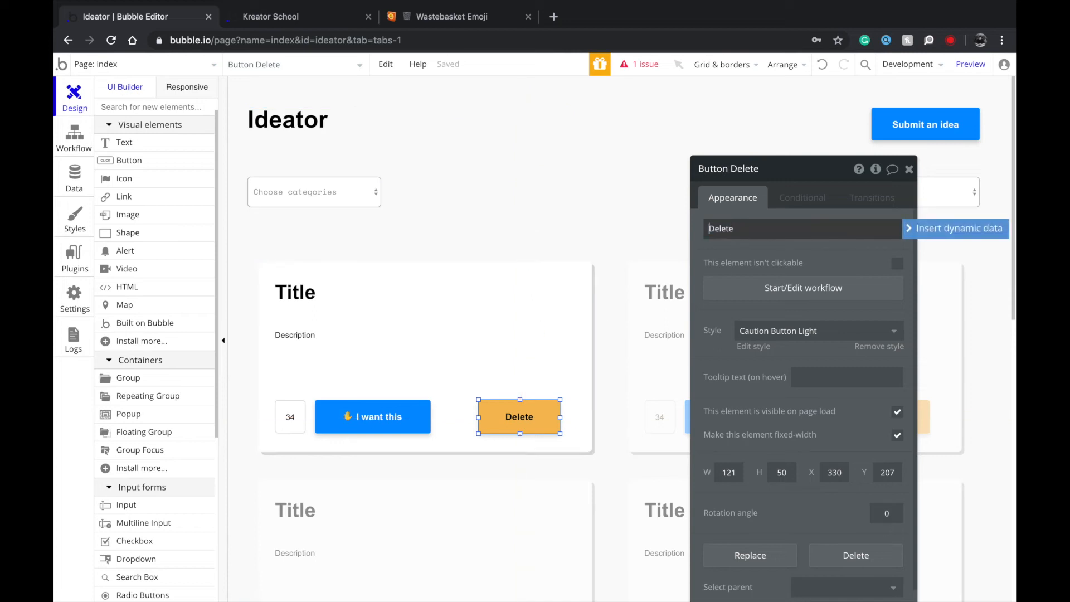
click(631, 191)
click(528, 425)
click(523, 445)
click(527, 419)
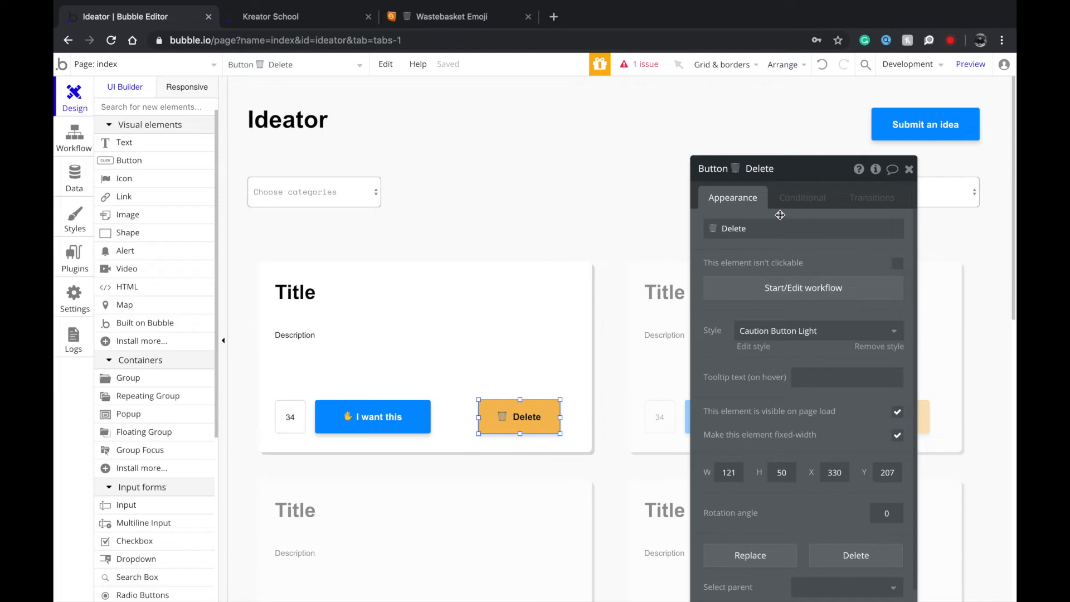
click(613, 418)
click(909, 169)
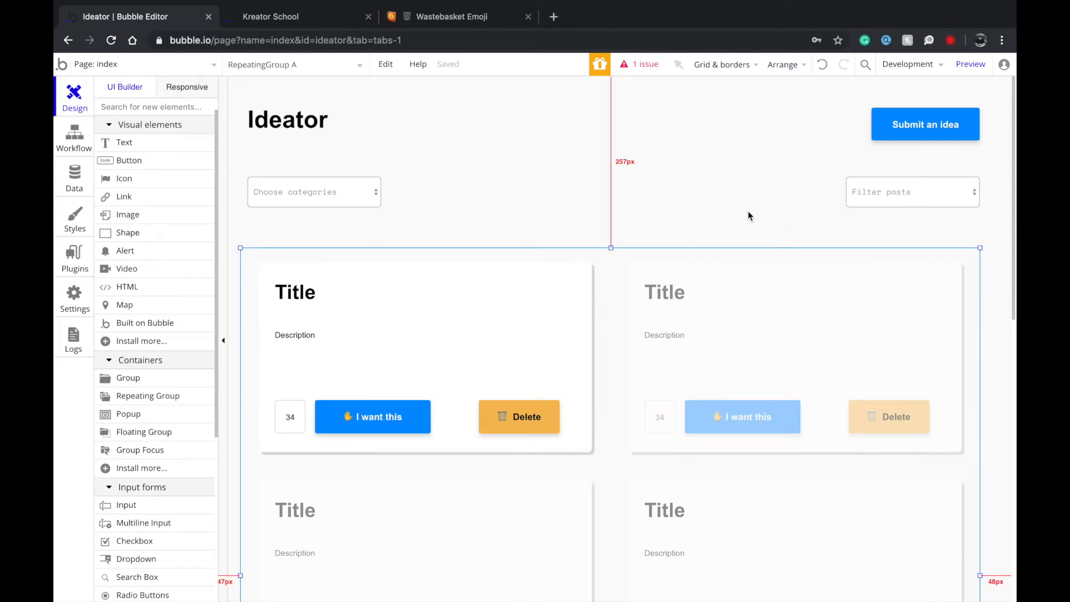
click(329, 192)
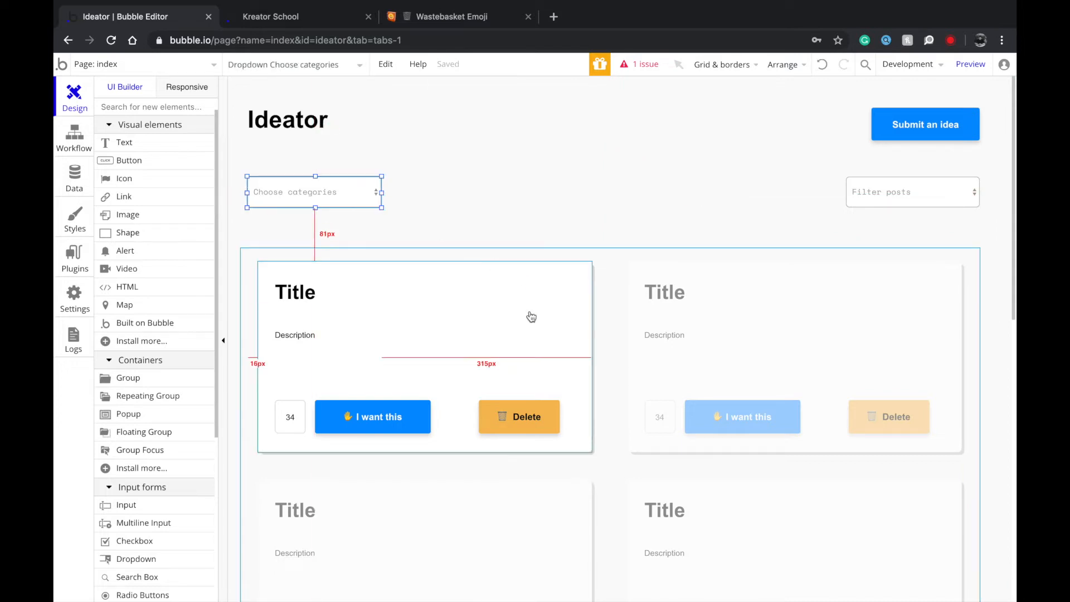
click(337, 313)
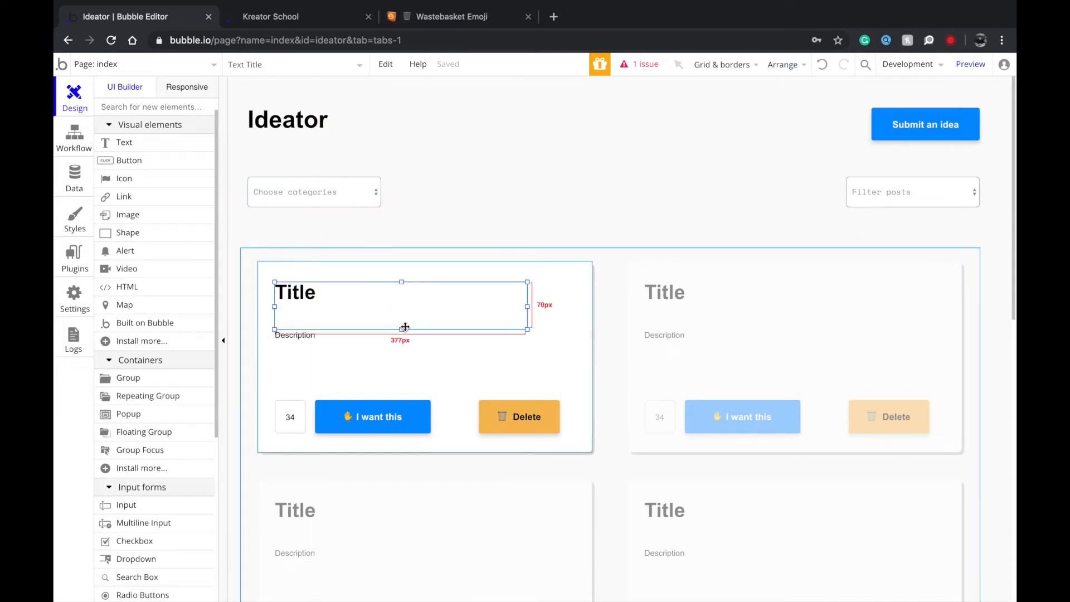
Narrow and shorten the Title box, and move the Description text up beneath it at 30px tall.
mouse_move(402, 330)
mouse_down()
mouse_move(402, 314)
mouse_move(403, 337)
mouse_move(406, 329)
mouse_up()
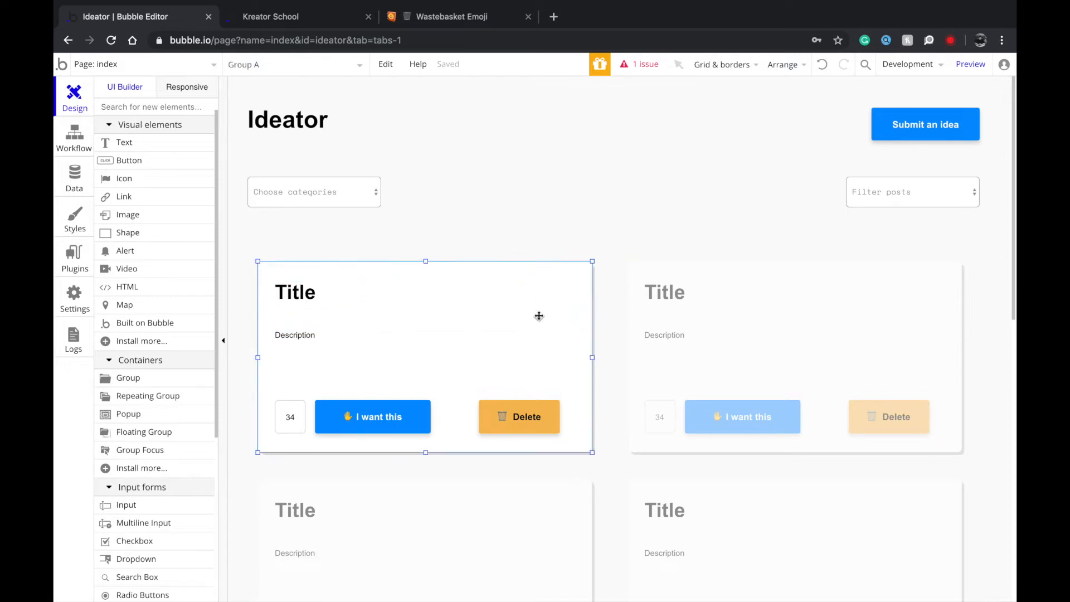
click(521, 310)
drag(528, 307, 478, 307)
click(390, 353)
click(346, 311)
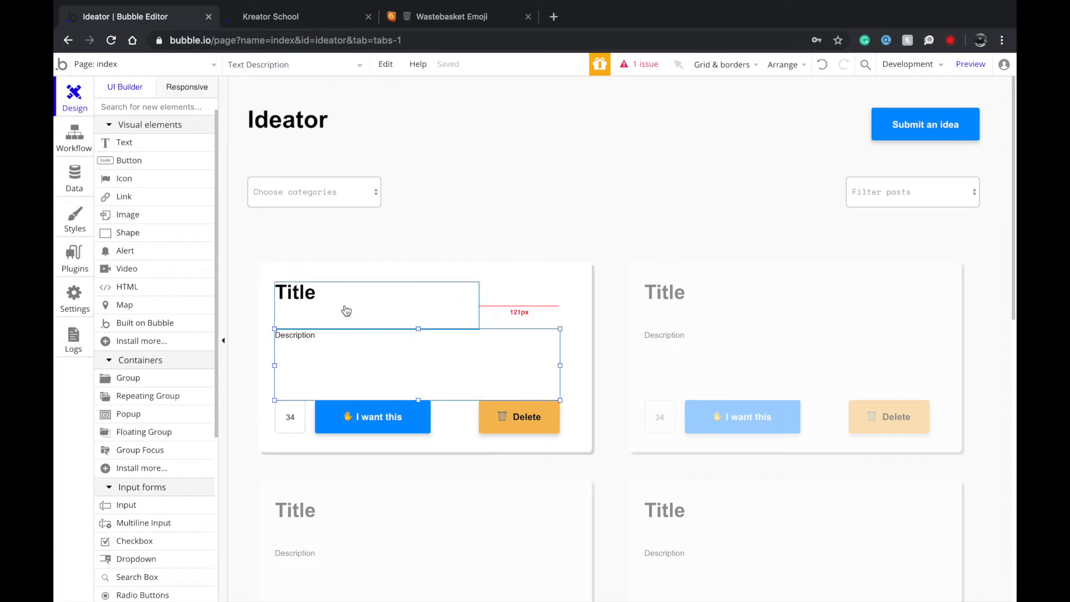
drag(377, 331, 375, 310)
drag(332, 359, 341, 329)
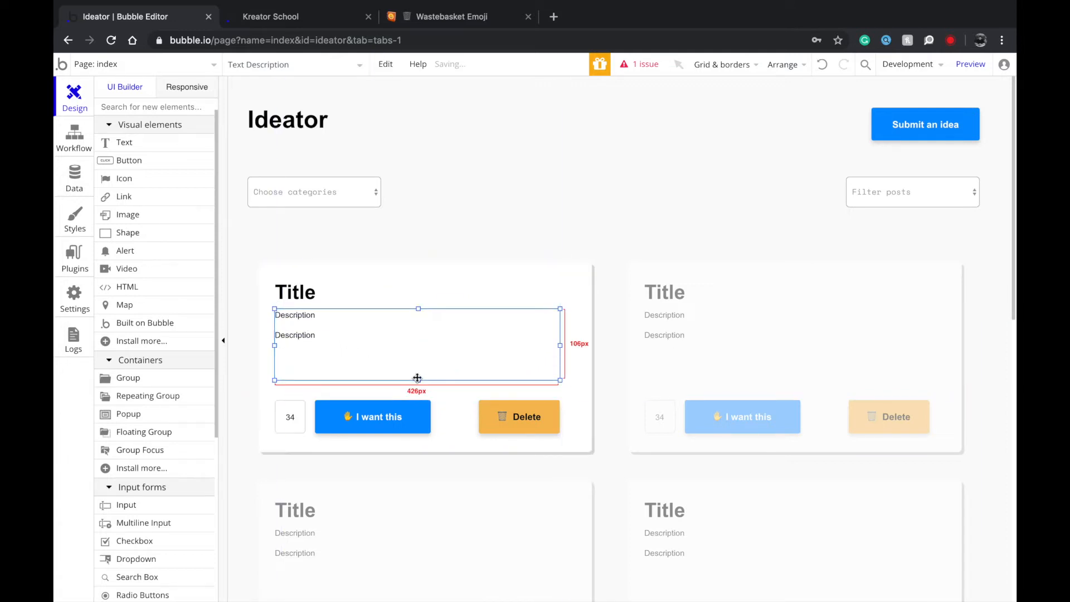
drag(418, 380, 419, 329)
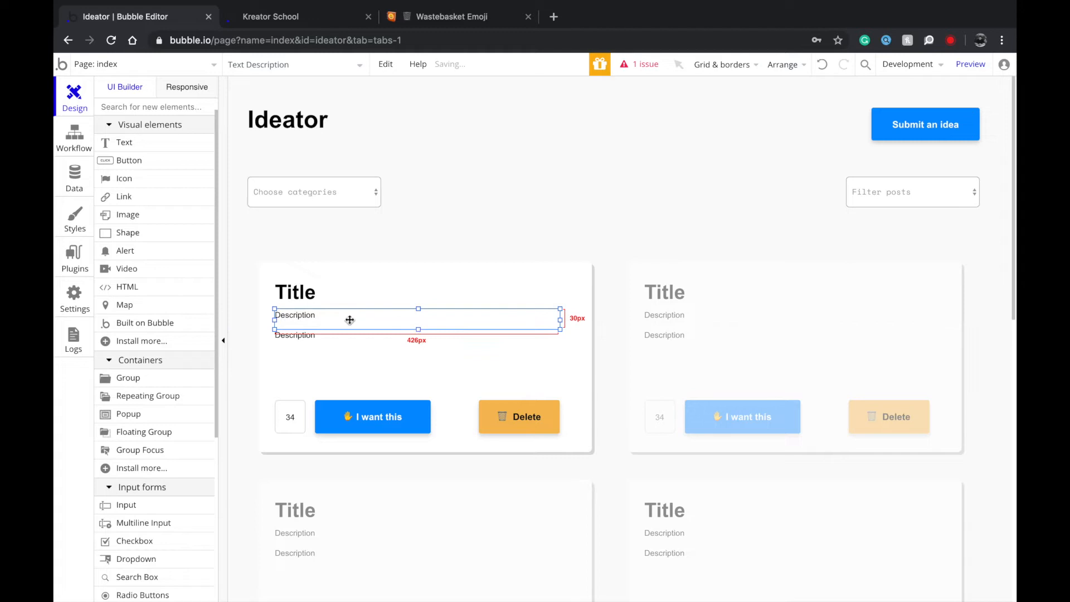
Try the Heading 3 Light Centered style on the second text line, then undo it.
double_click(338, 319)
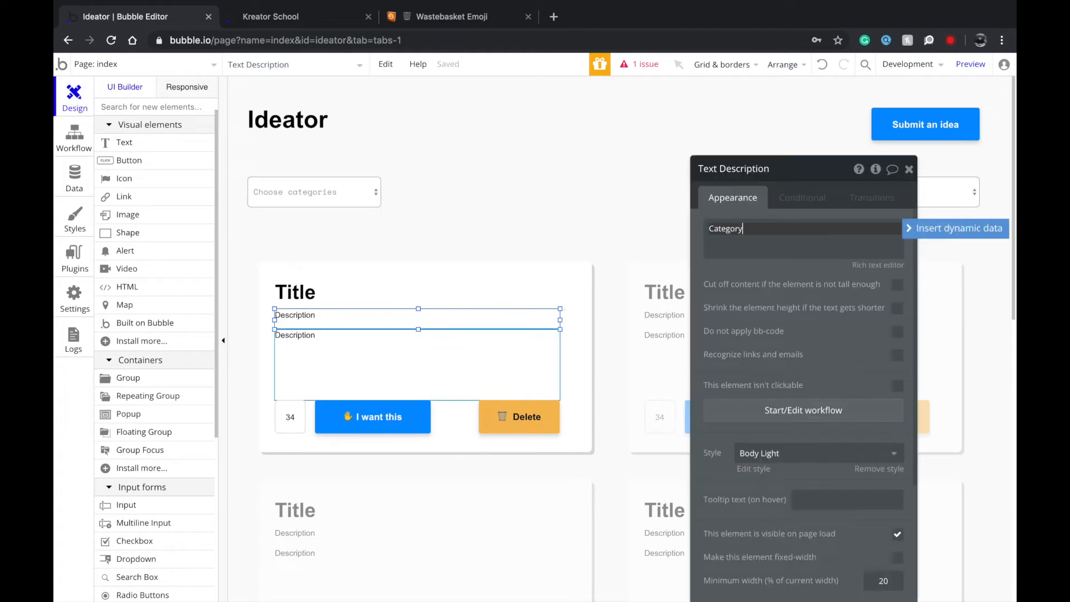
click(769, 452)
scroll(784, 533, down, 3)
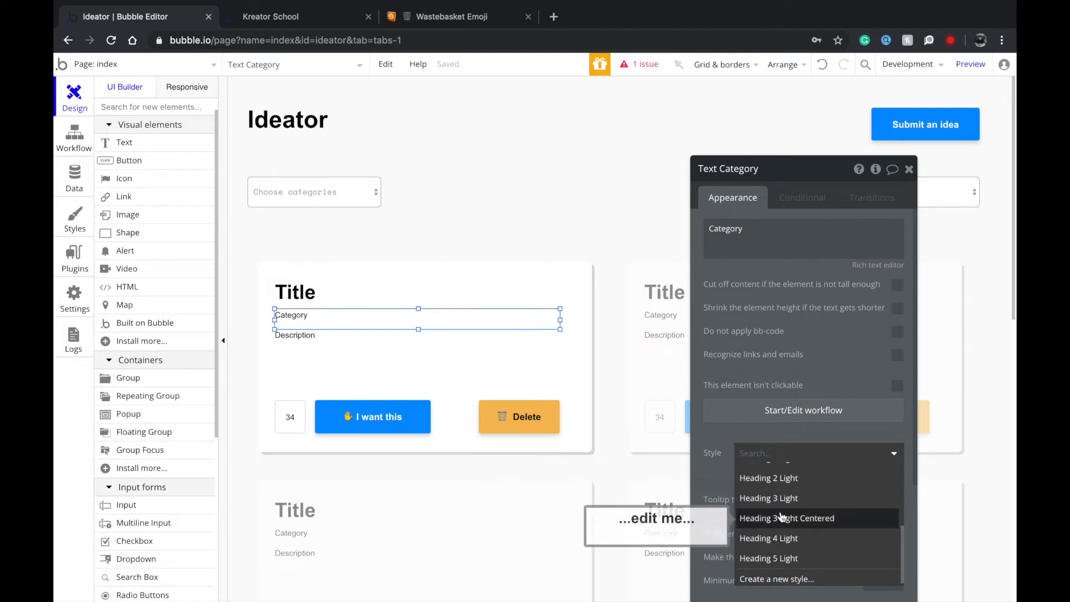
click(781, 517)
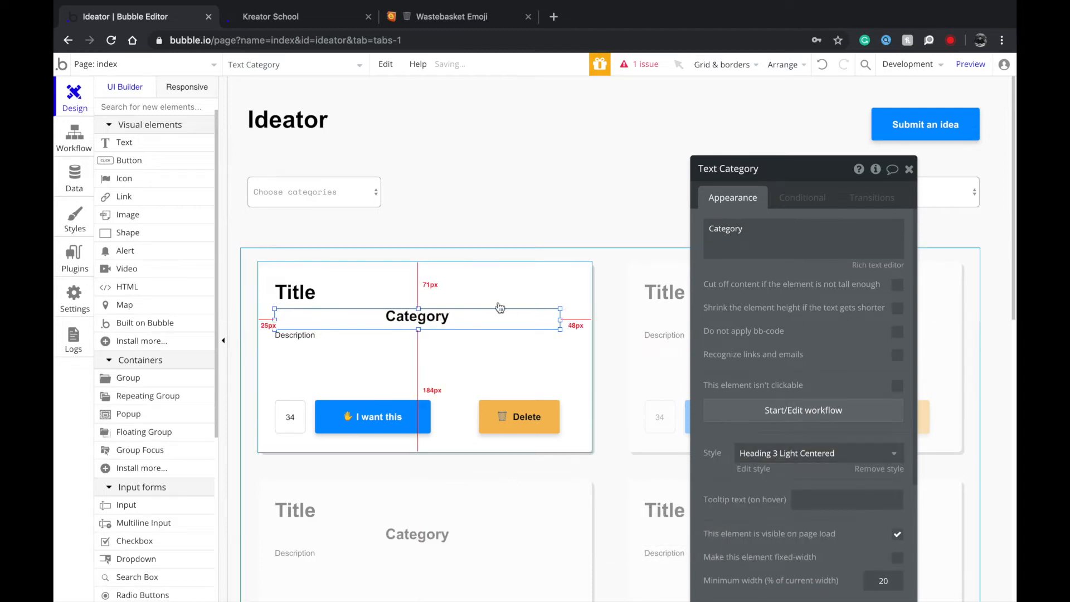
click(508, 283)
key(ctrl+z)
click(354, 313)
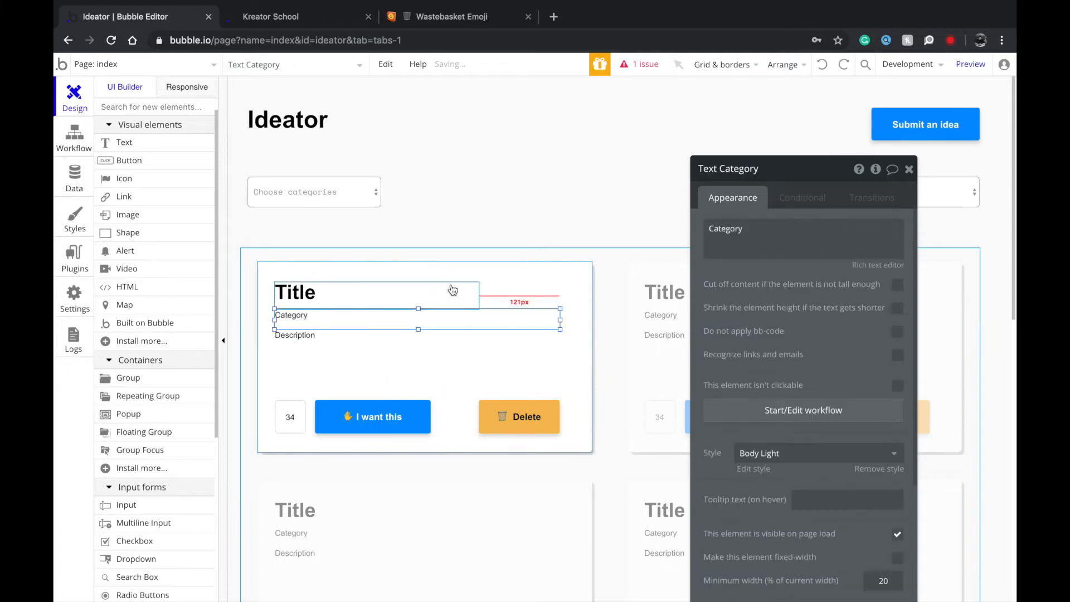
Change the second line's wording to Category and apply the Heading 5 Light style.
double_click(790, 222)
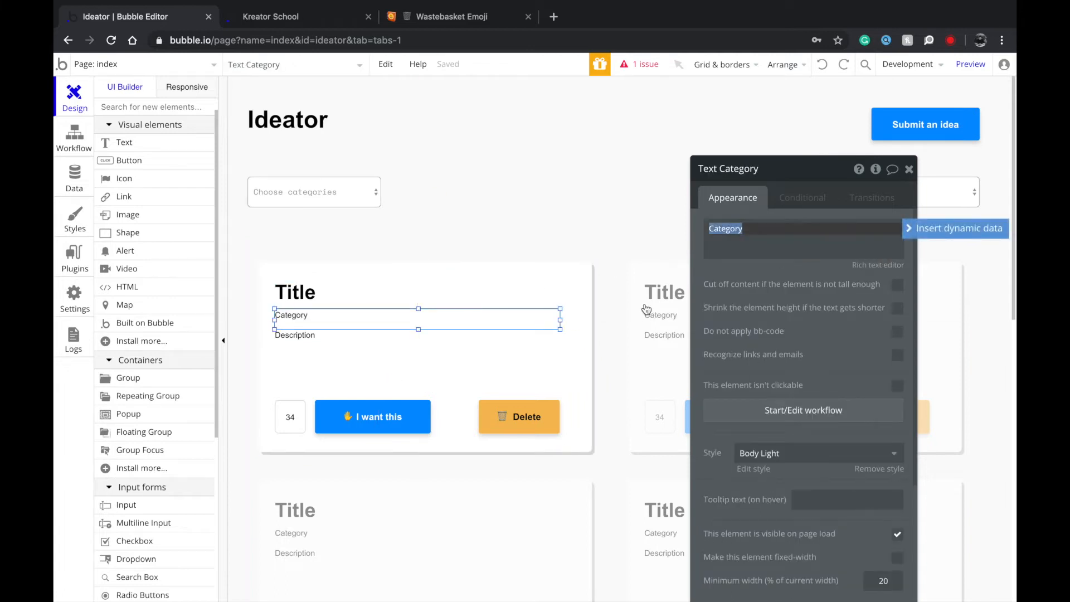
click(404, 373)
drag(419, 330, 419, 330)
click(372, 315)
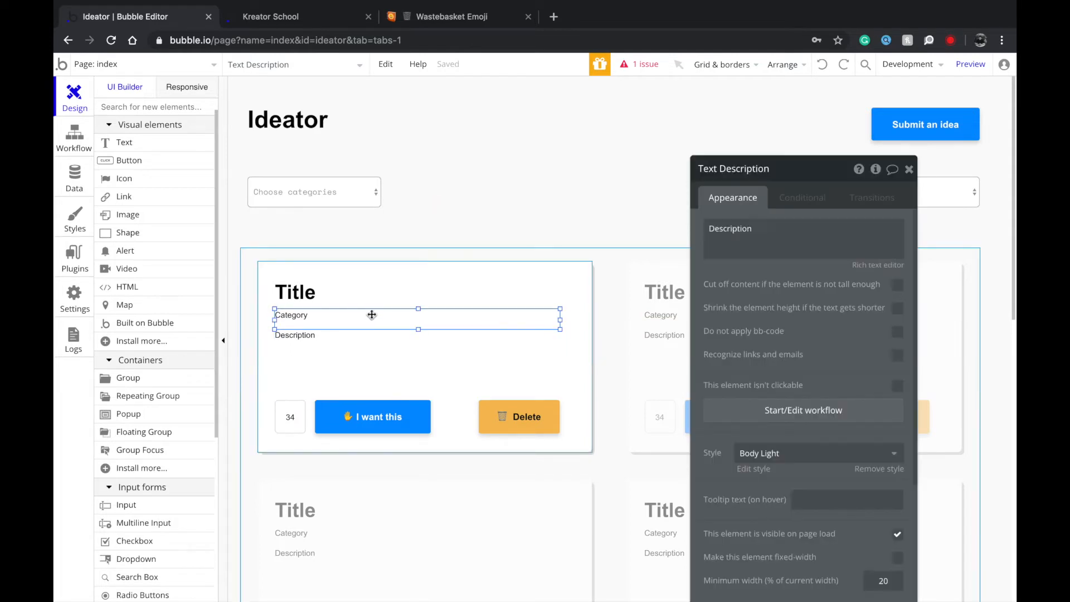
click(775, 459)
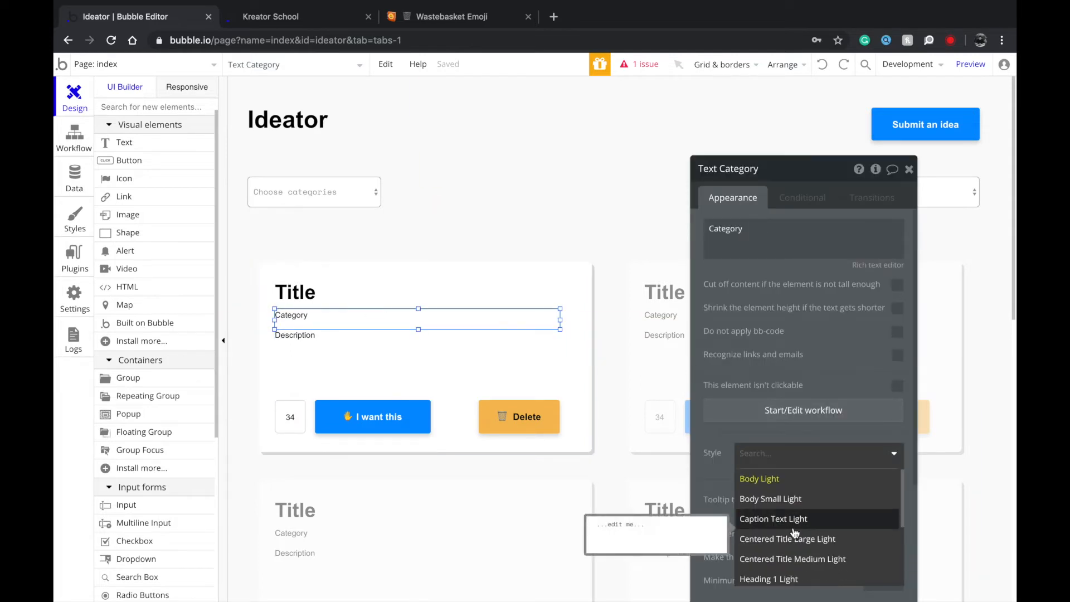
scroll(796, 532, down, 5)
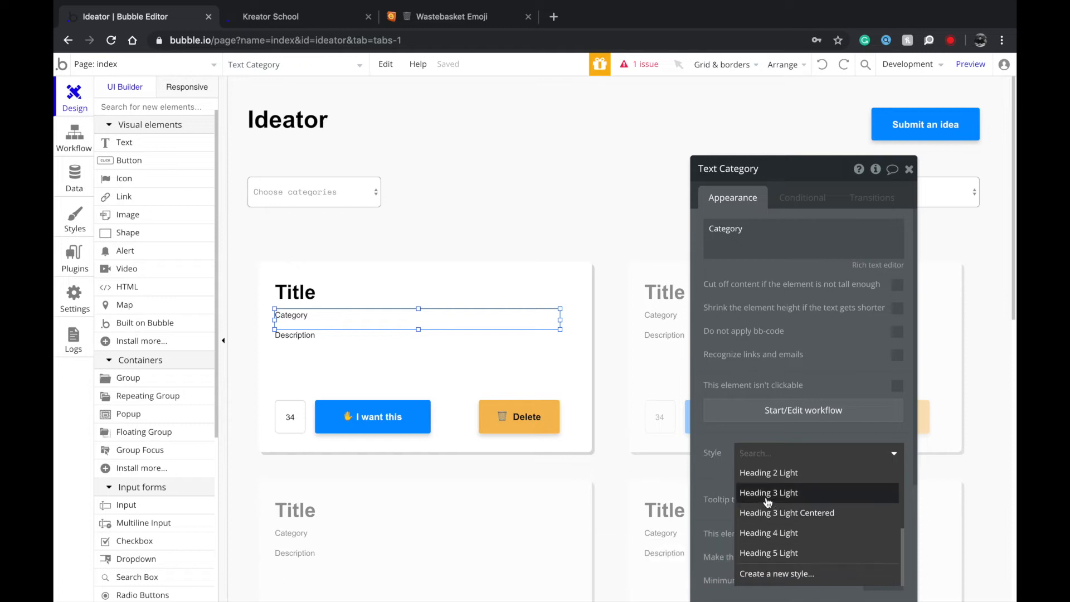
click(767, 551)
Widen the card's Title text box further to the right.
click(341, 355)
click(303, 313)
click(290, 292)
click(304, 314)
click(299, 295)
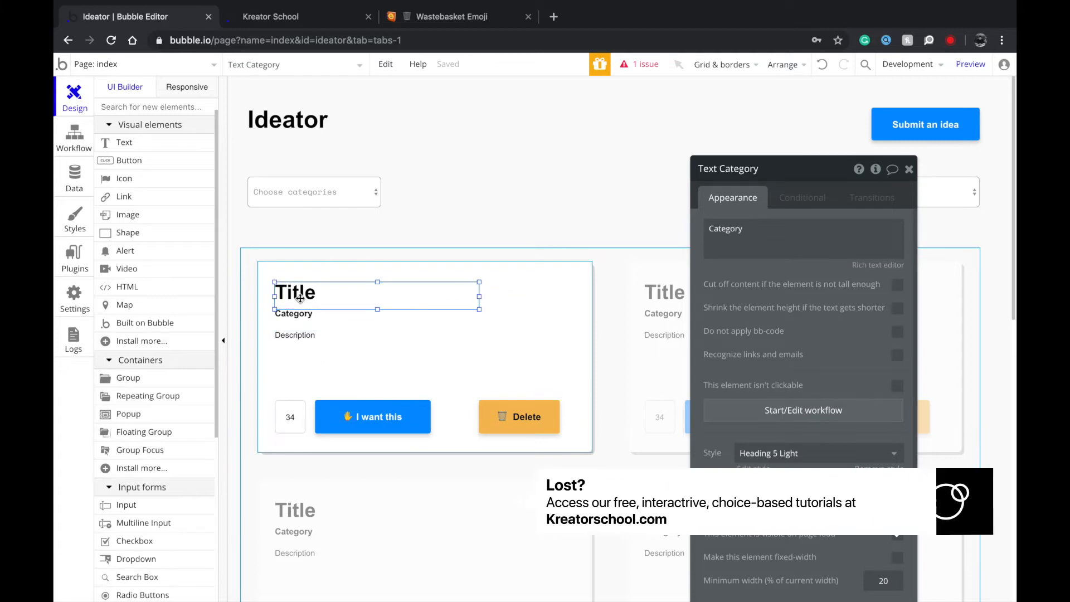
click(296, 313)
click(353, 296)
drag(481, 303, 560, 297)
click(473, 328)
click(461, 361)
Check the card group, the page and the repeating grid of idea cards.
click(564, 425)
scroll(564, 424, down, 1)
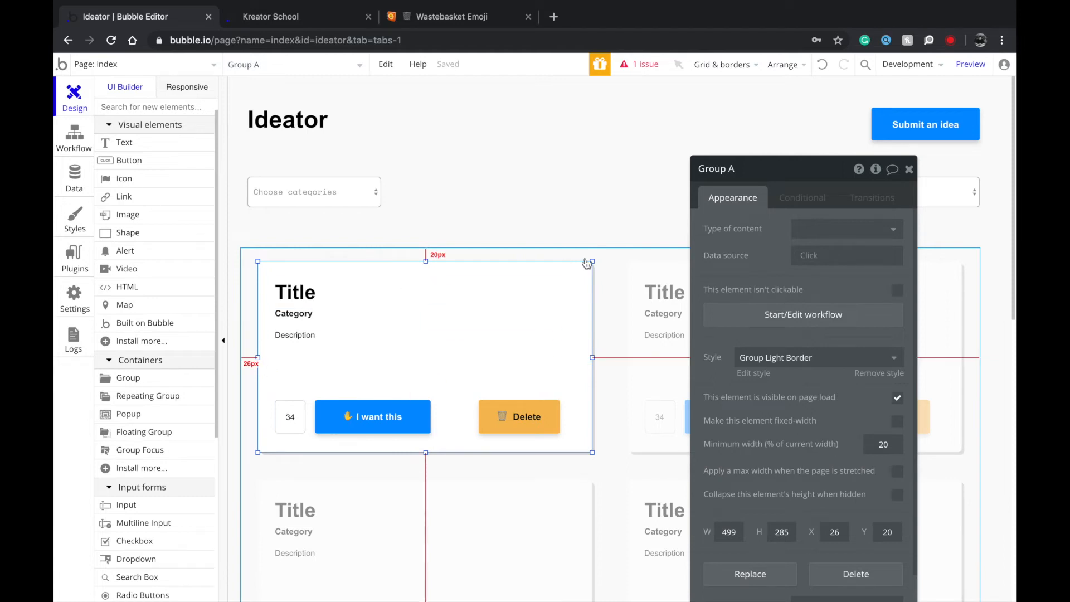
click(909, 169)
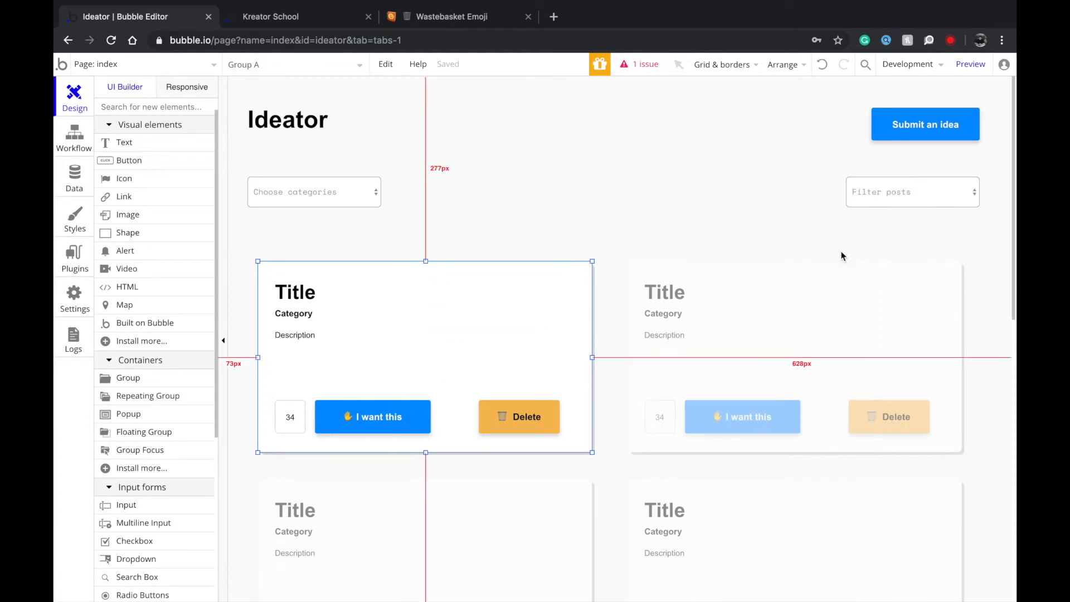
click(746, 292)
click(716, 221)
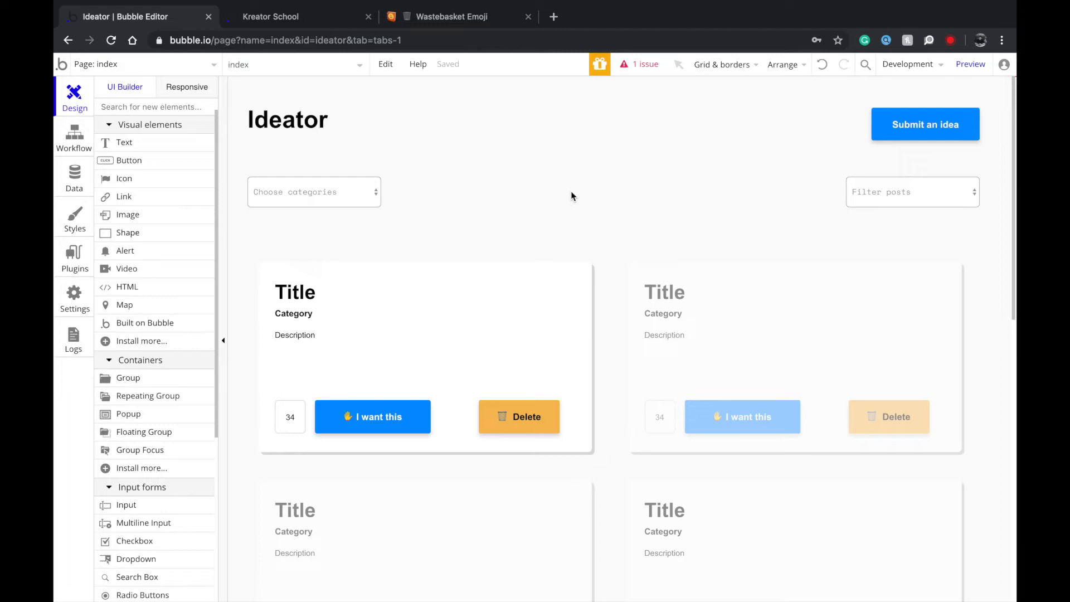
click(723, 324)
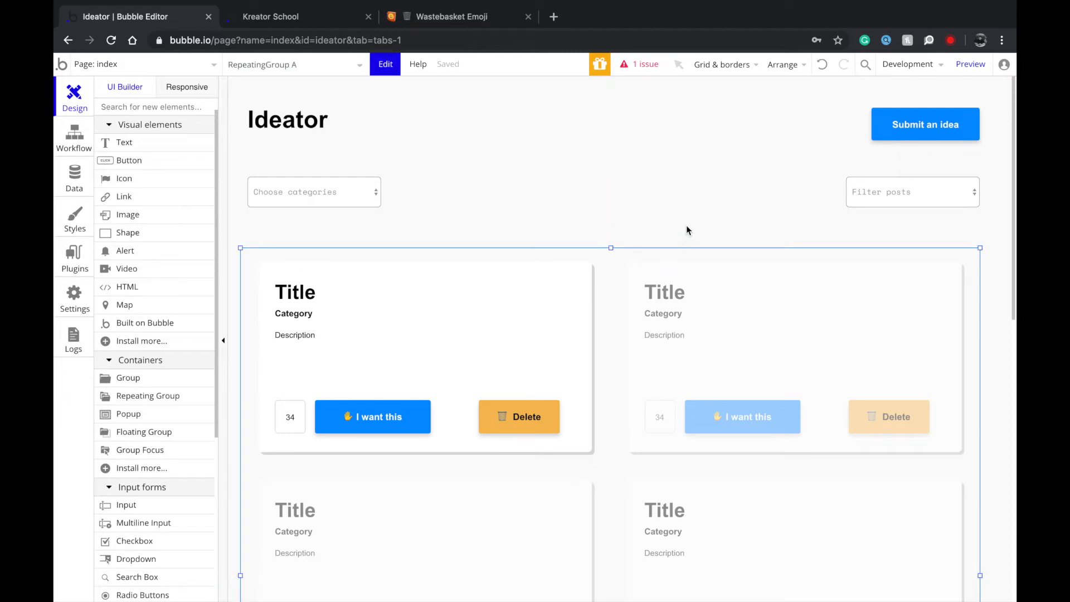
Add a new page named 'profile'.
click(171, 69)
click(186, 145)
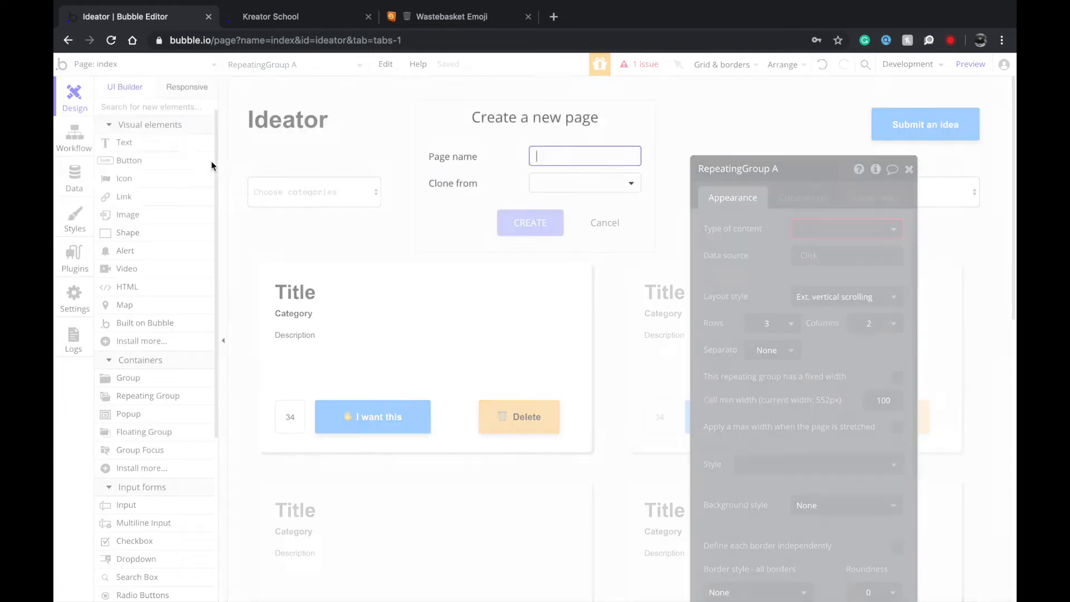
text(profile)
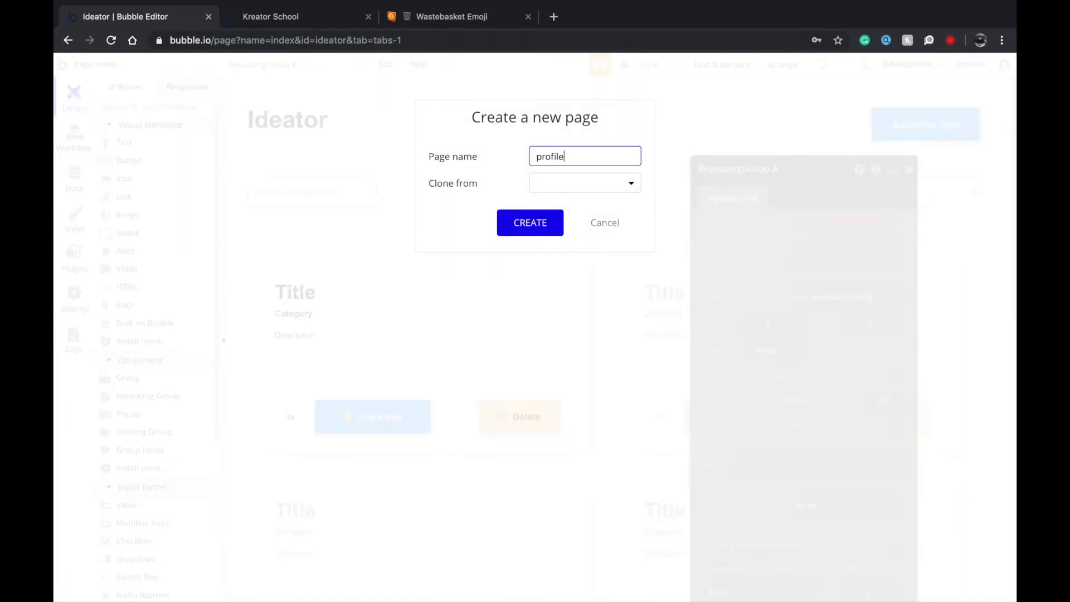
click(540, 224)
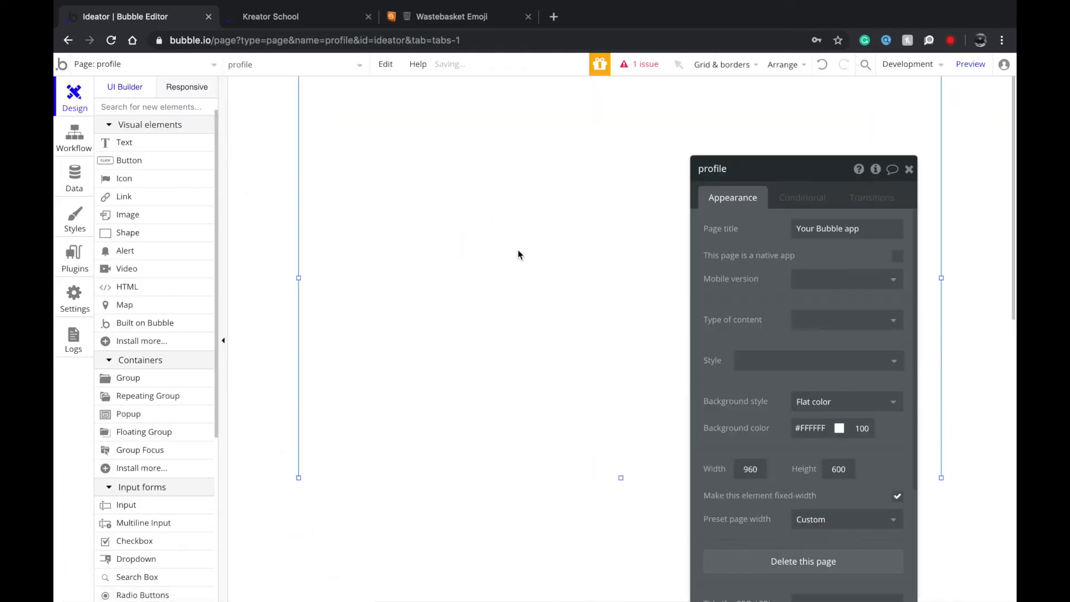
Set the page width to 1200, then paste the idea cards grid and centre it horizontally.
drag(297, 278, 232, 278)
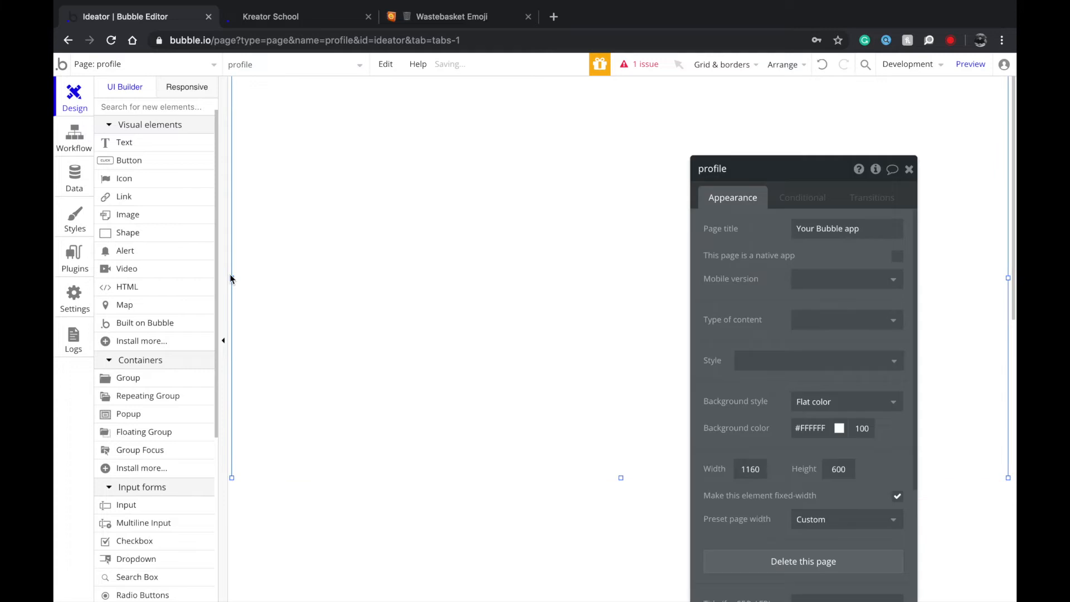
text(1200)
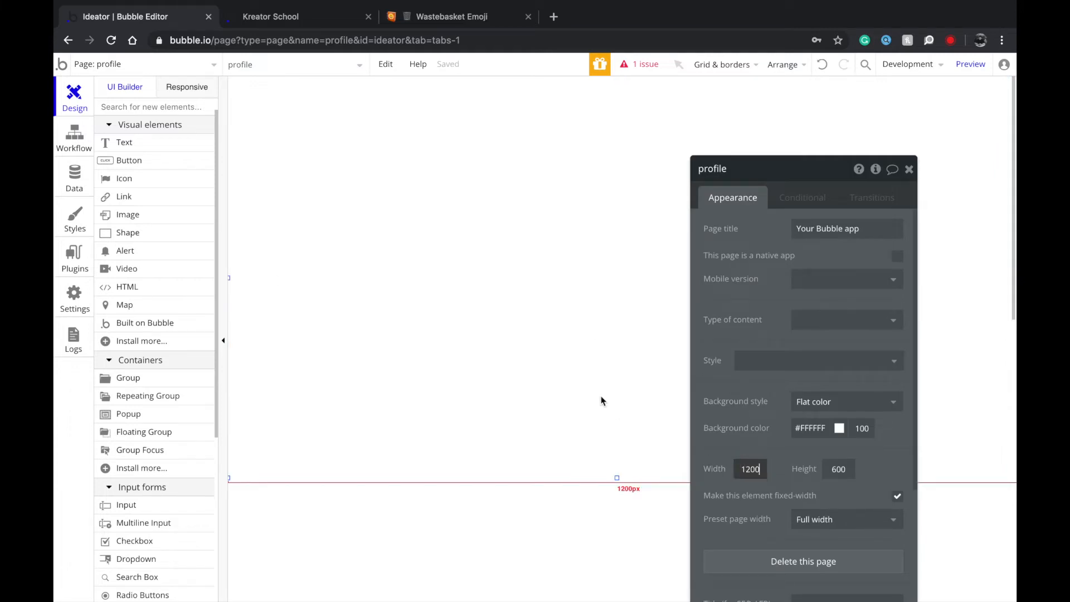
key(ctrl+v)
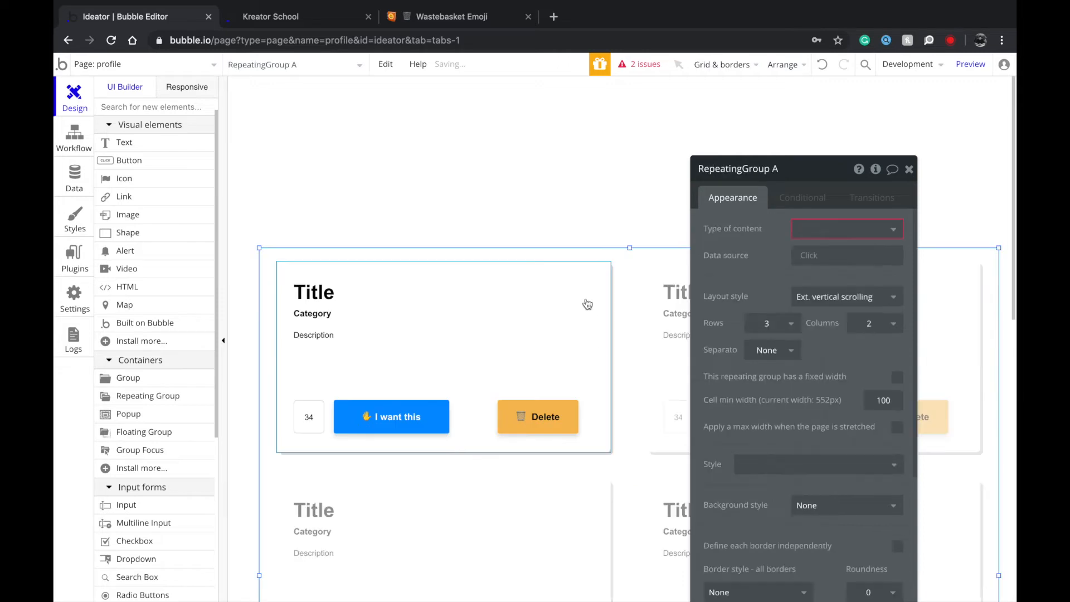
right_click(669, 284)
click(734, 542)
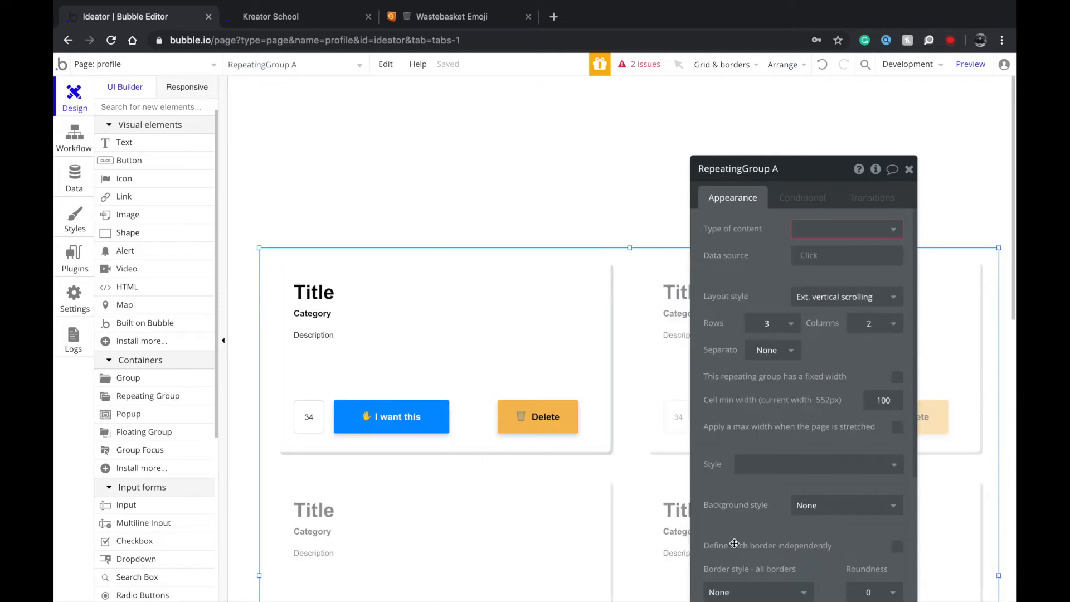
click(587, 236)
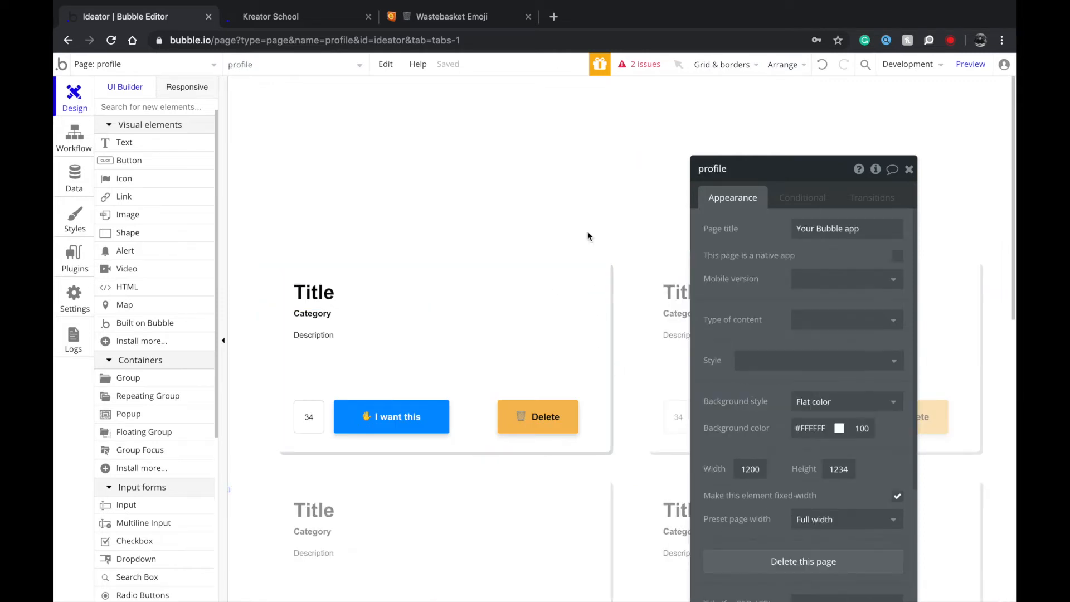
Add a 'Name of the person' heading in Centered Title Large Light, centred horizontally.
click(128, 147)
drag(565, 113, 828, 175)
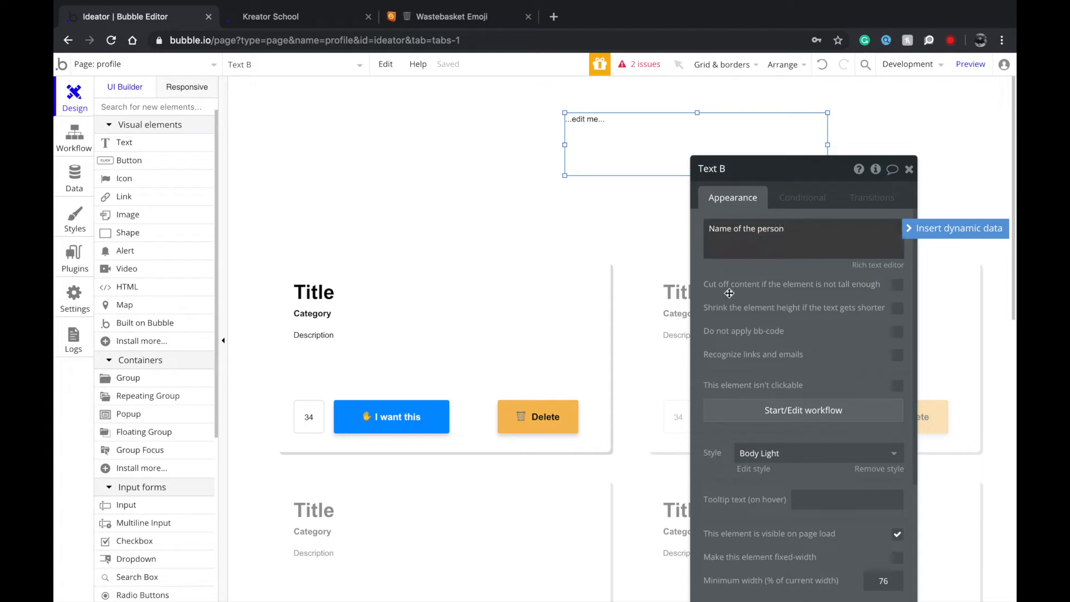
click(749, 452)
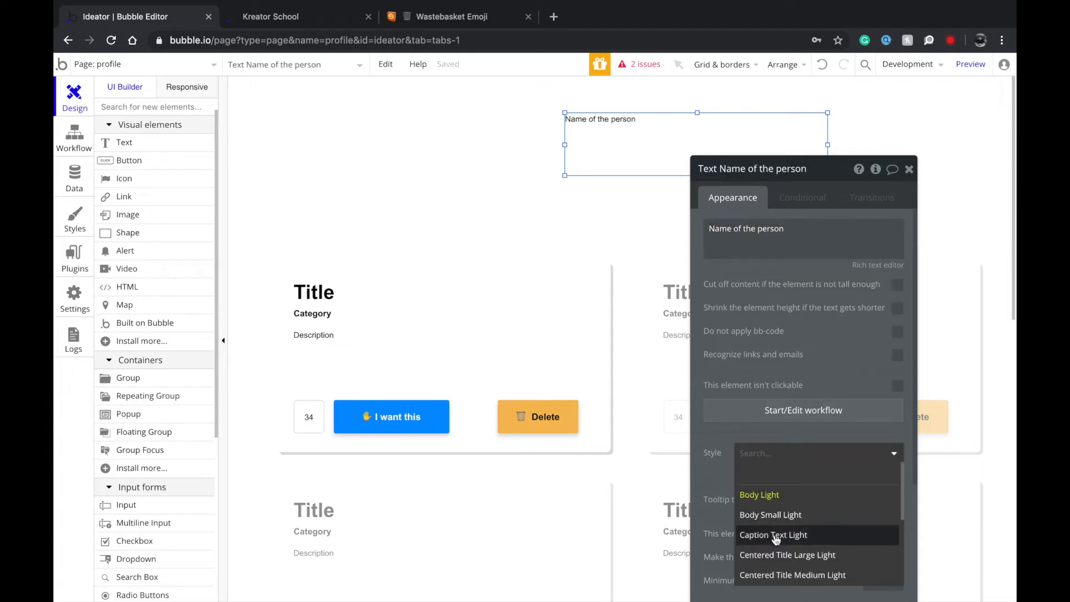
scroll(774, 562, down, 1)
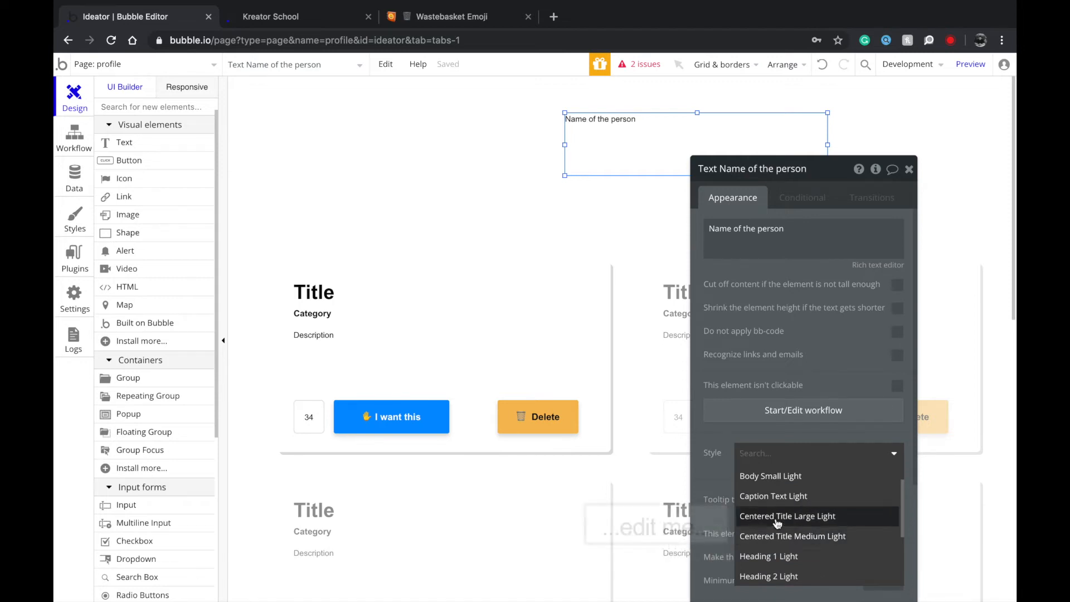
click(776, 518)
drag(639, 130, 550, 161)
right_click(550, 161)
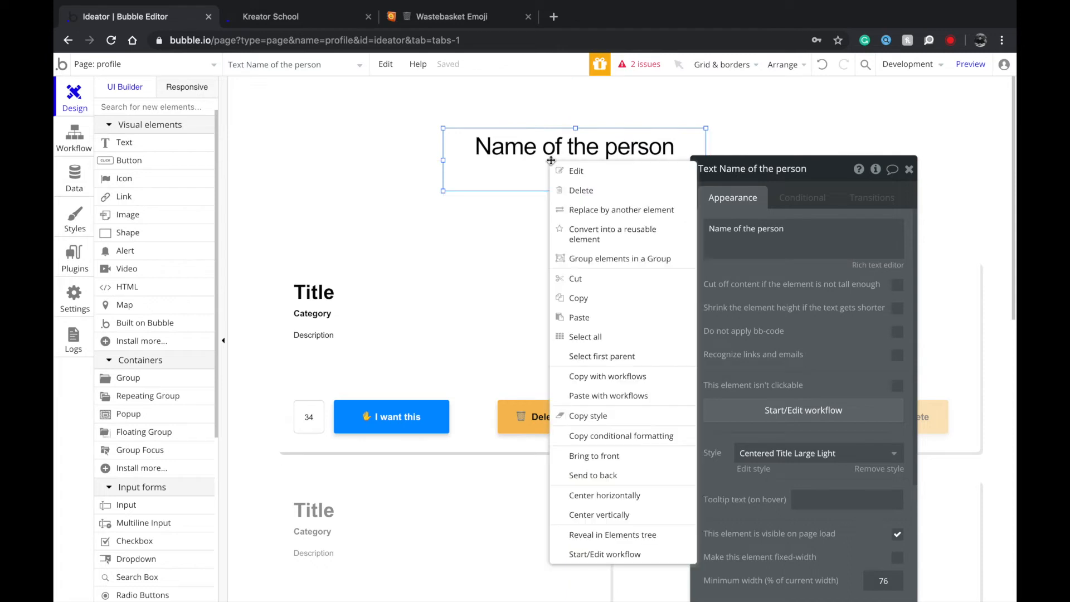
click(609, 502)
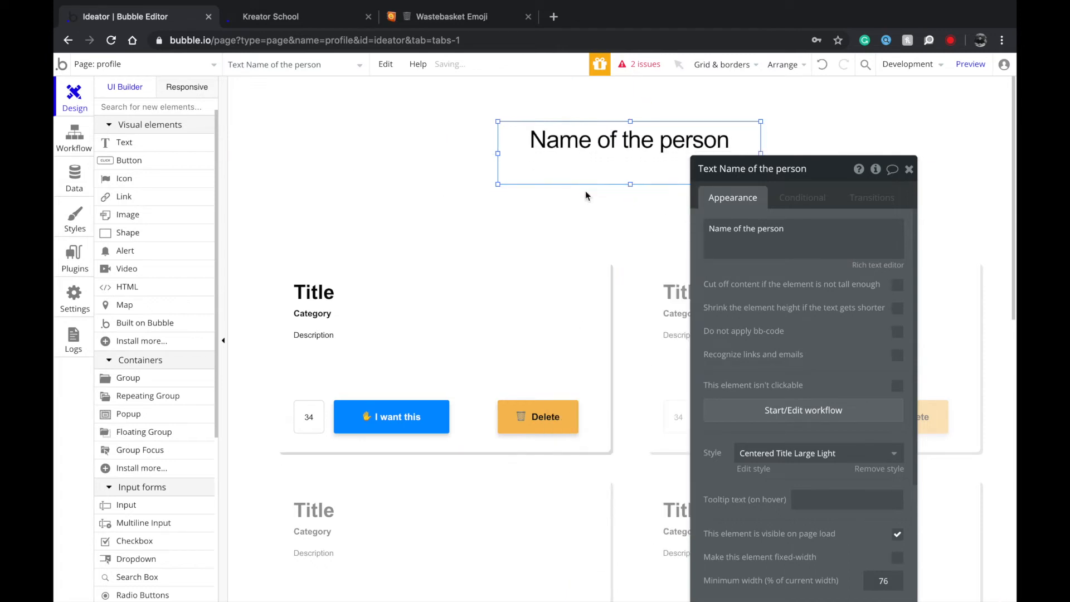
click(585, 190)
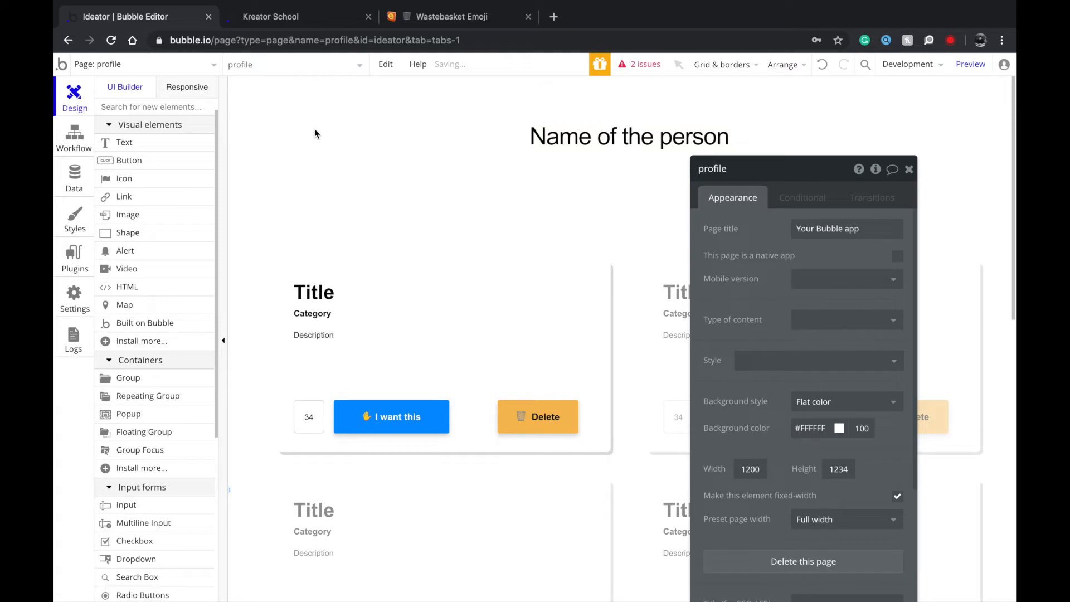
scroll(171, 510, down, 5)
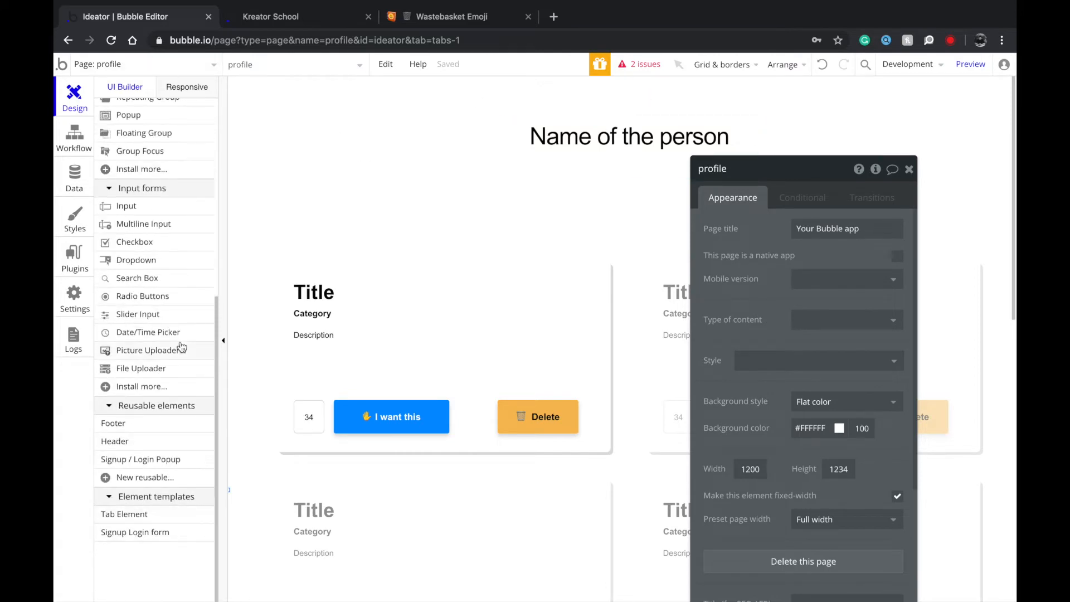
Go back to the index page and relabel the duplicated button as Logout.
mouse_move(119, 1)
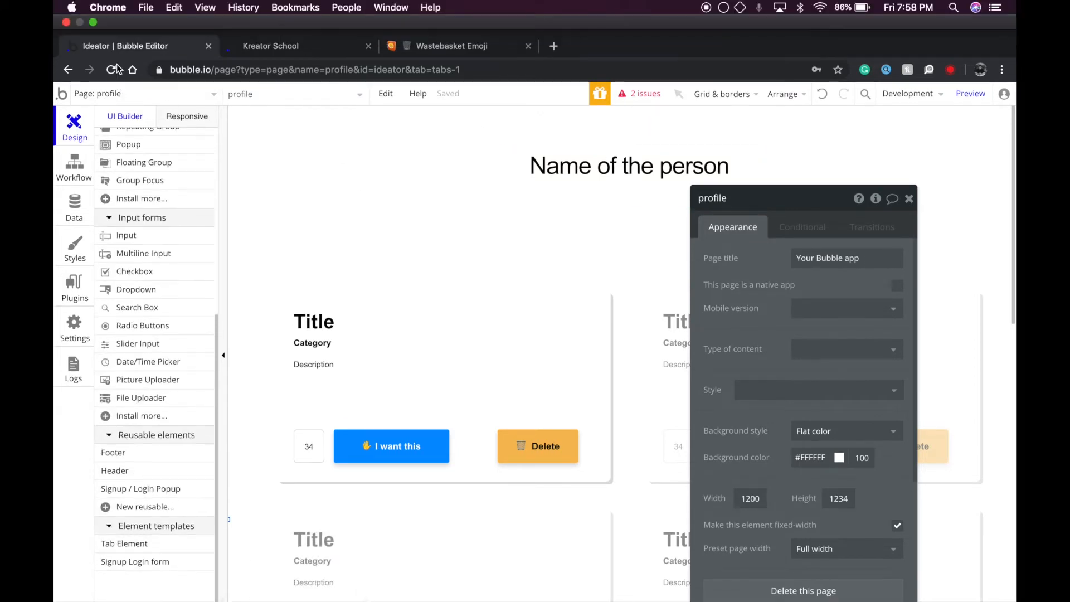
click(118, 95)
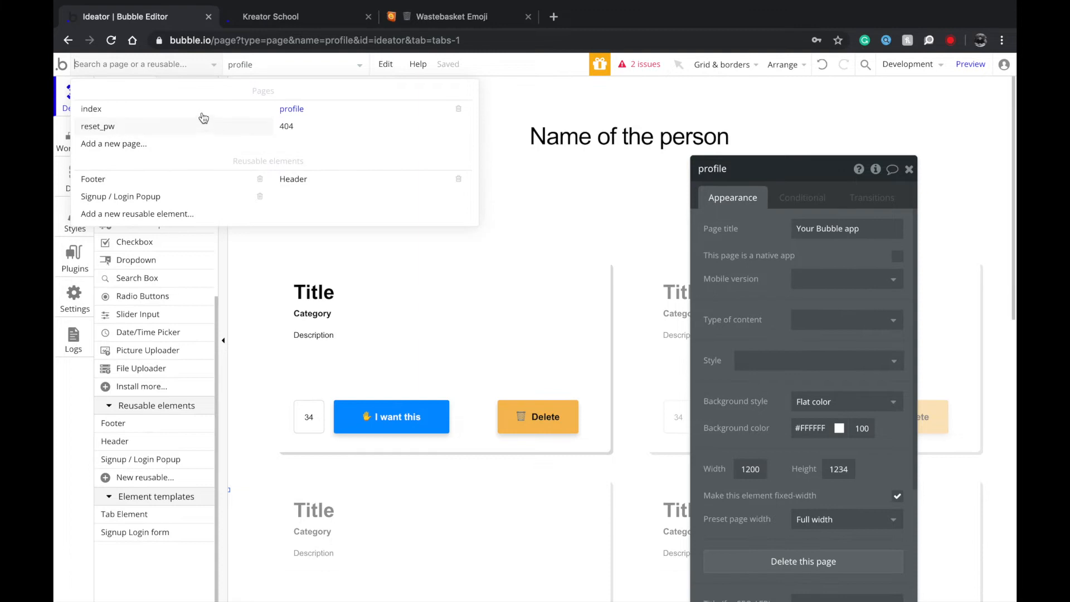
click(204, 110)
click(373, 134)
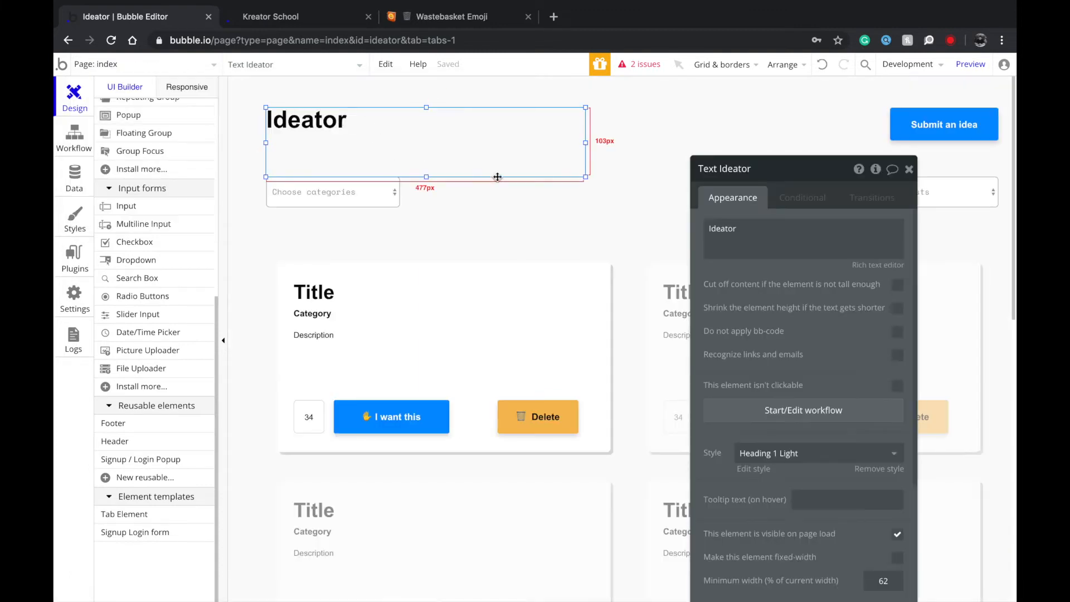
click(941, 112)
drag(931, 127, 812, 123)
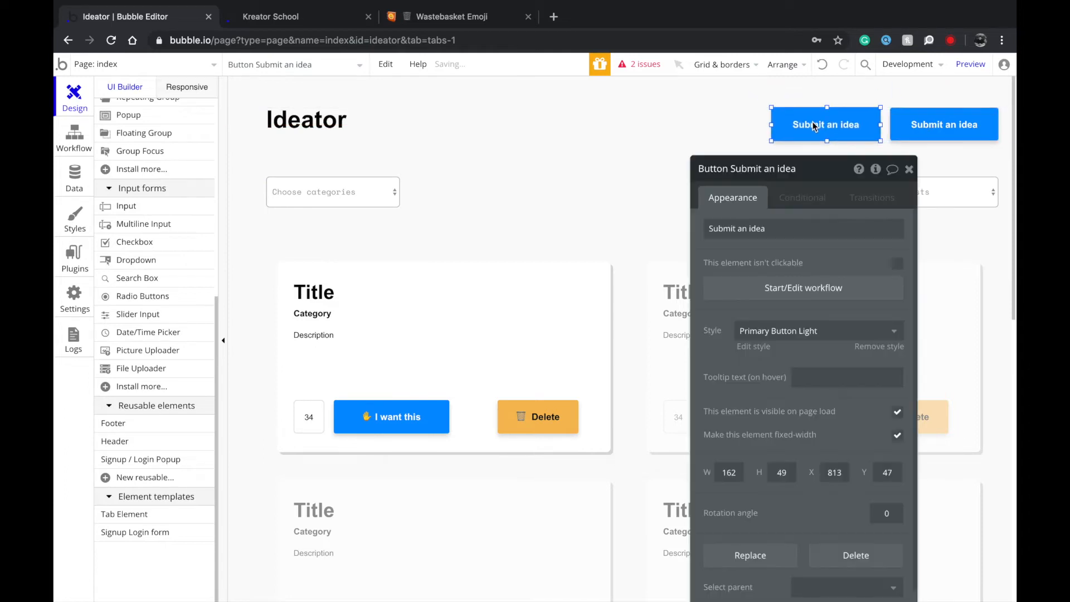
click(899, 131)
text(Logout)
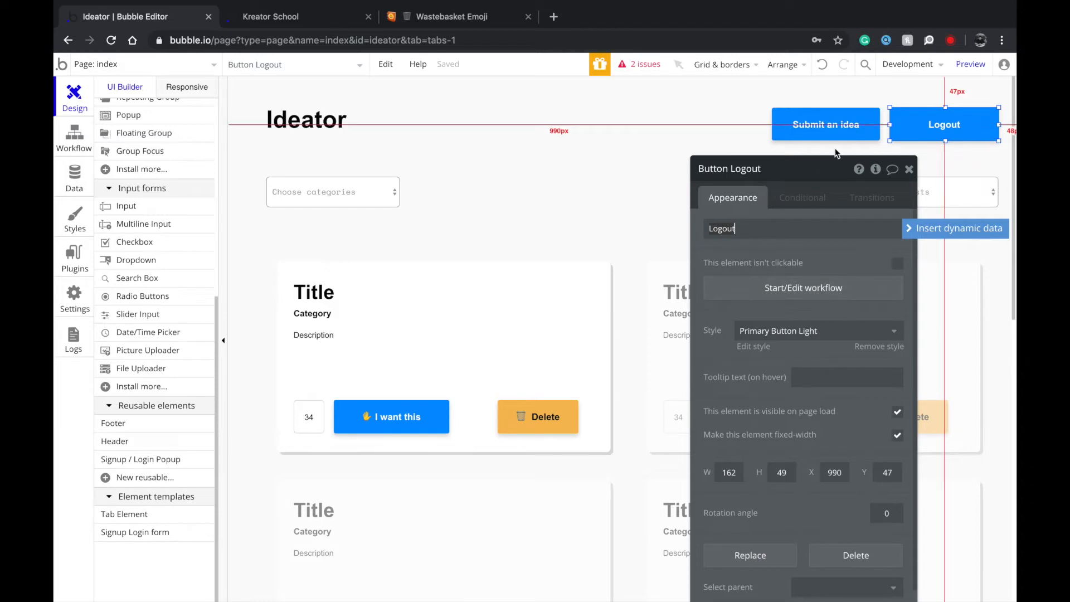
Position the Logout button just left of Submit an idea.
click(807, 198)
click(747, 201)
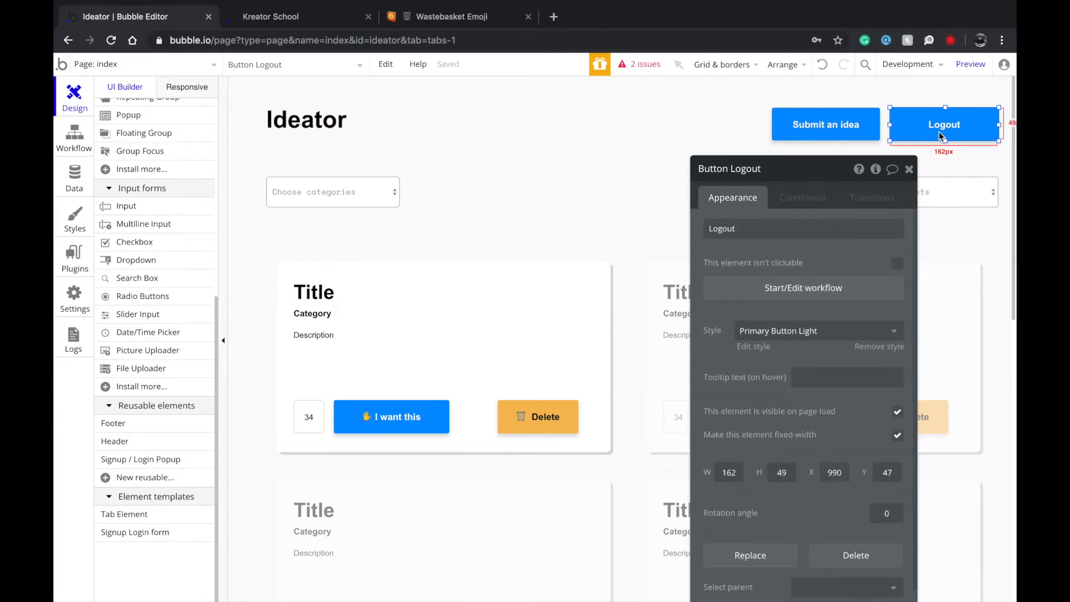
drag(941, 130, 927, 95)
drag(731, 126, 729, 128)
drag(829, 115, 946, 114)
drag(770, 136, 858, 130)
Give Logout the Outline Button Light style and fine-tune its position.
click(822, 328)
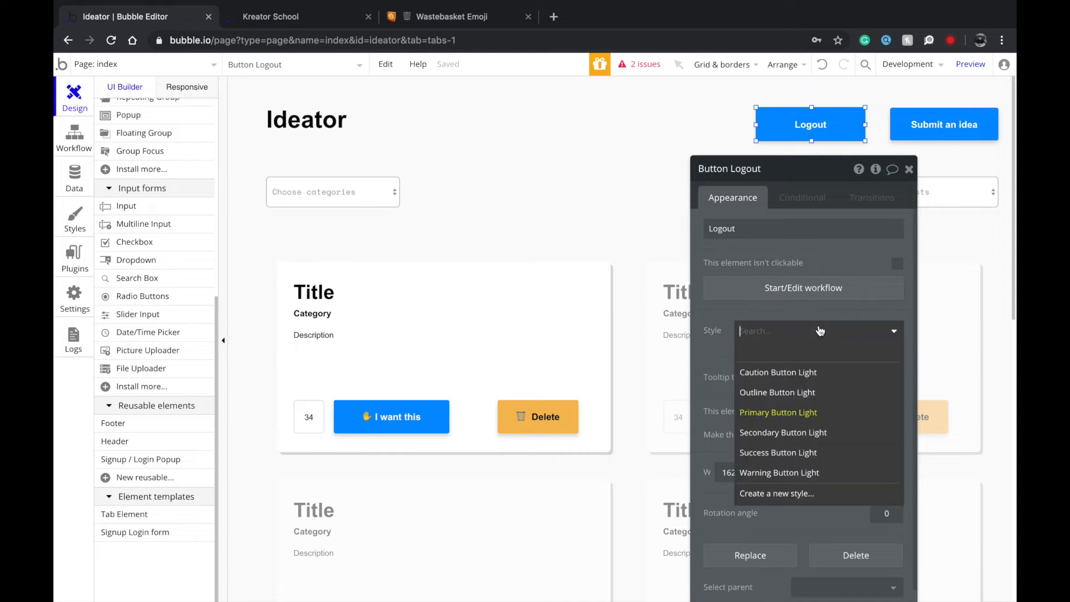
click(820, 391)
click(908, 169)
drag(817, 143, 816, 134)
key(Right)
key(Right)
click(793, 185)
click(824, 136)
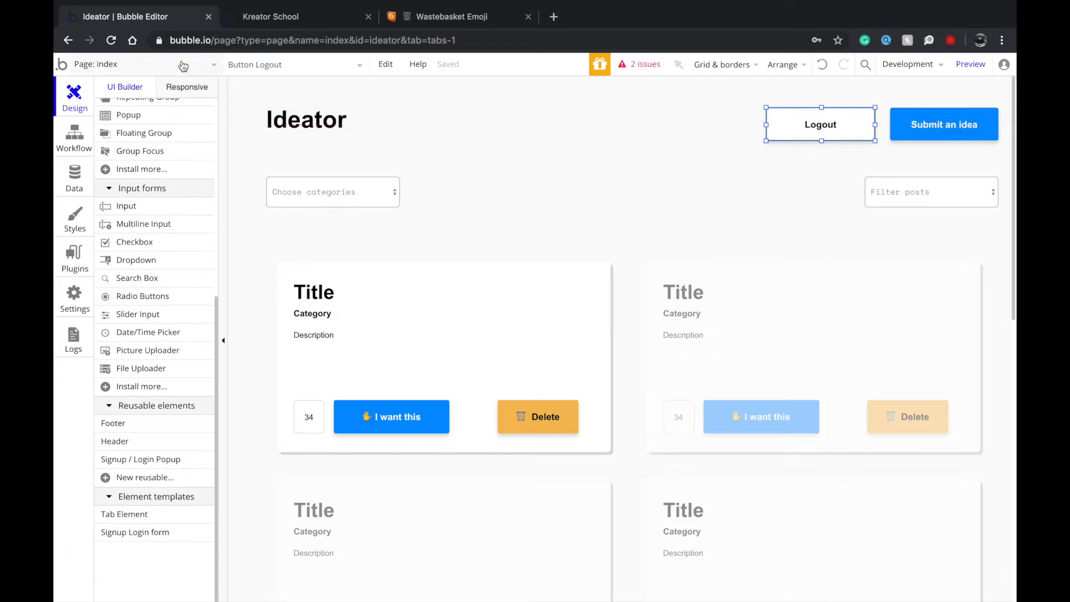
Copy the Logout and Submit an idea buttons from index onto the profile page.
click(206, 64)
click(291, 109)
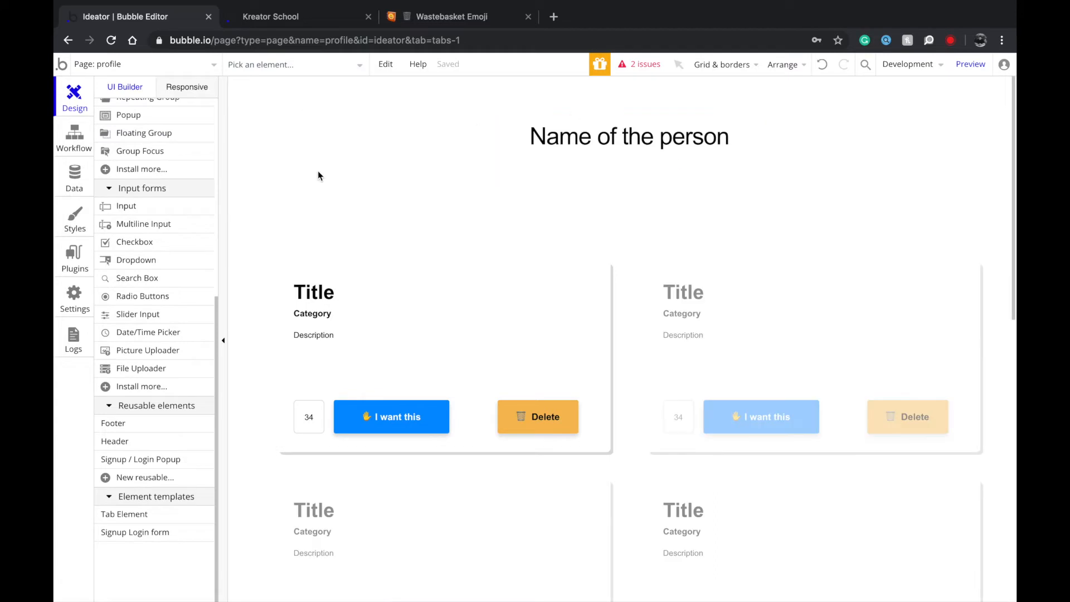
click(124, 66)
click(121, 117)
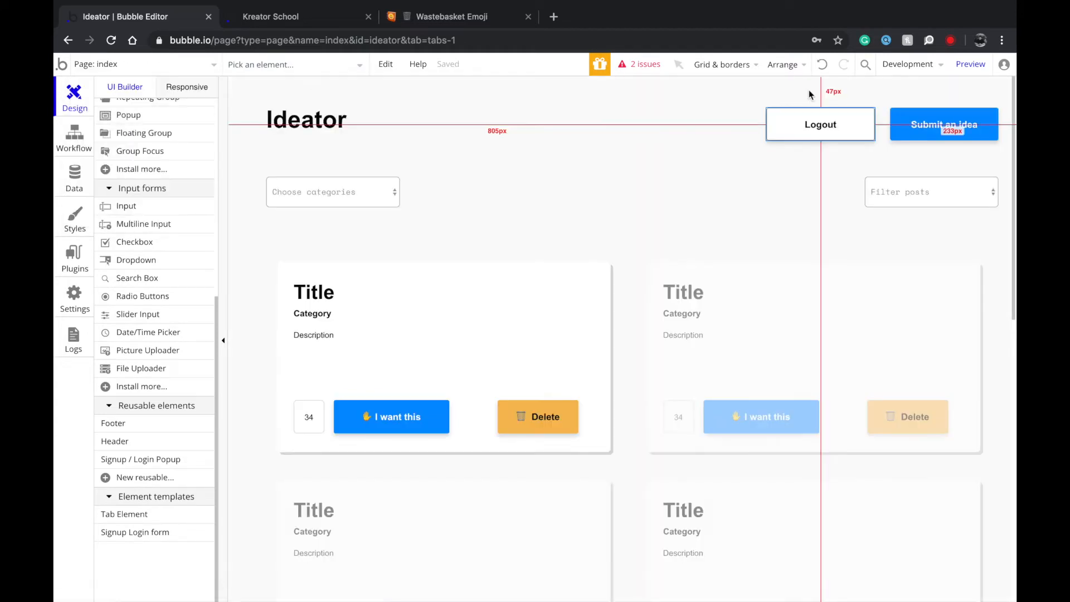
click(829, 120)
shift+click(967, 124)
click(169, 66)
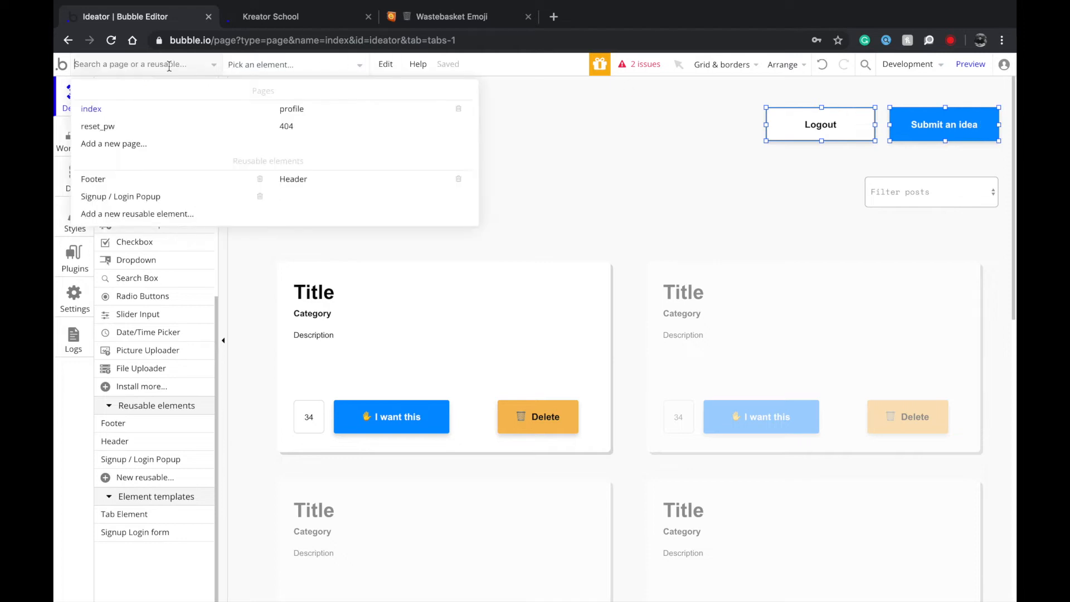
click(310, 112)
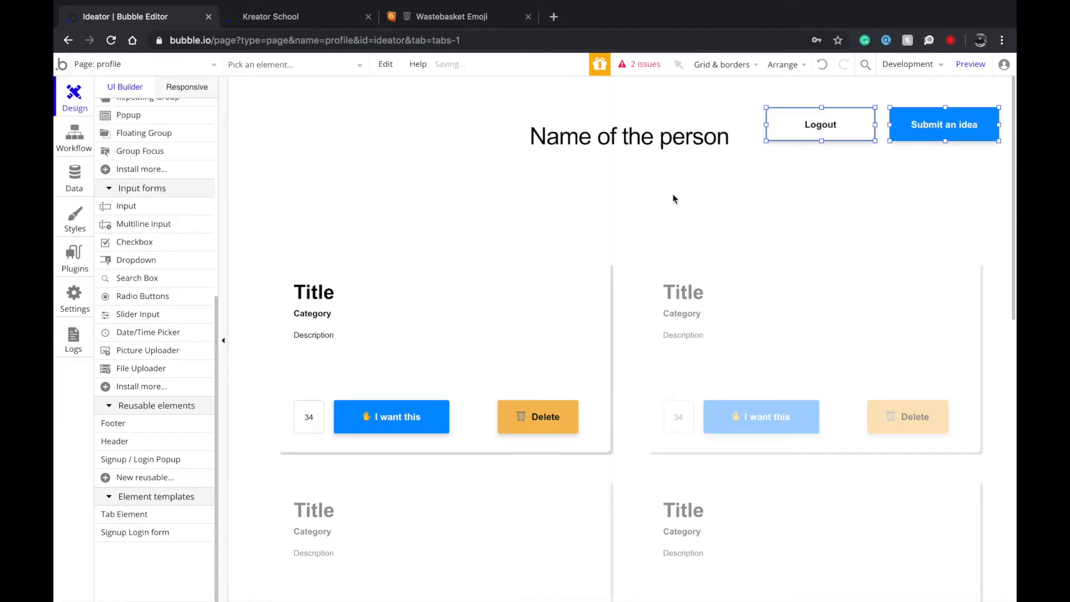
click(856, 177)
Move the name heading below the buttons and centre it horizontally.
drag(651, 170, 641, 145)
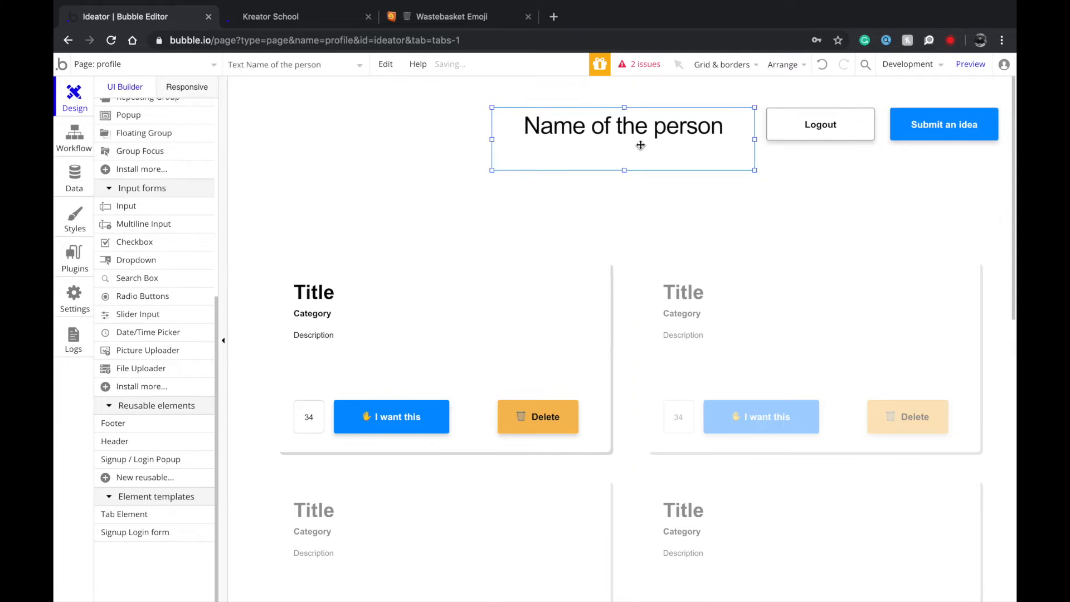
right_click(622, 140)
click(670, 435)
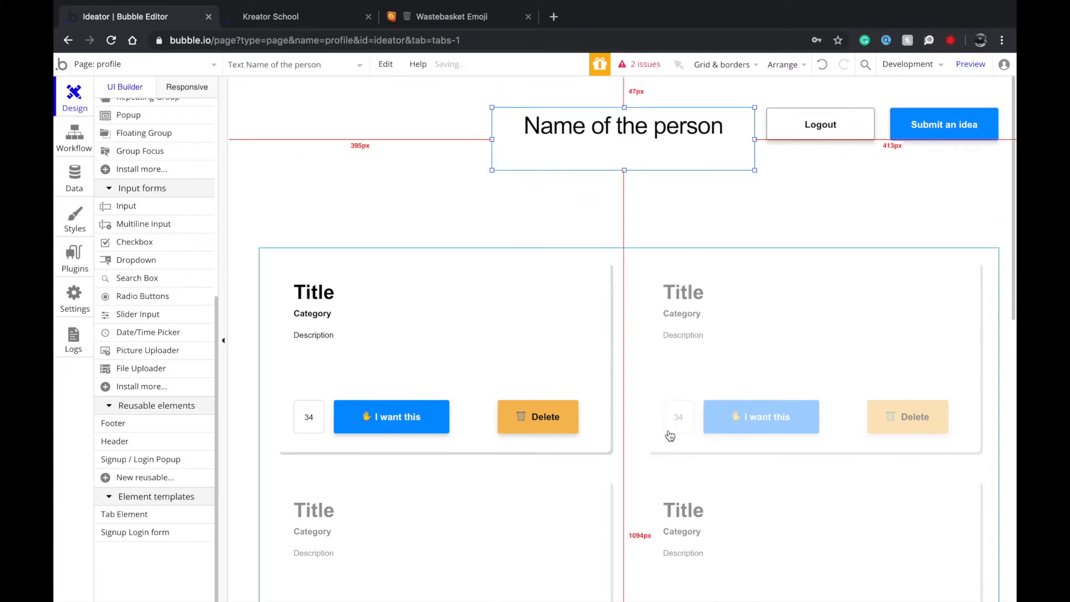
click(681, 345)
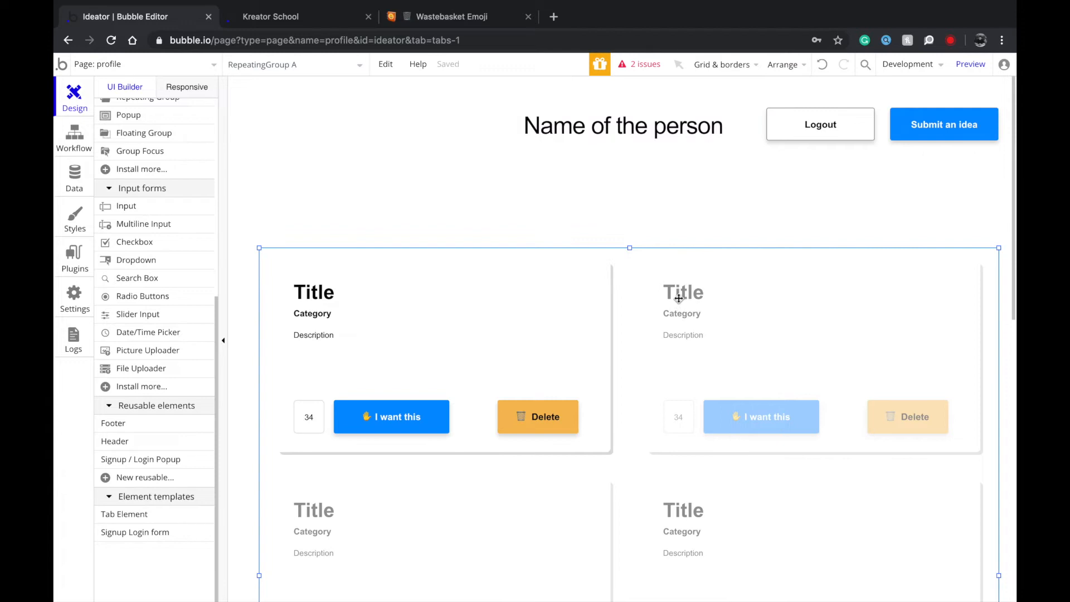
click(616, 233)
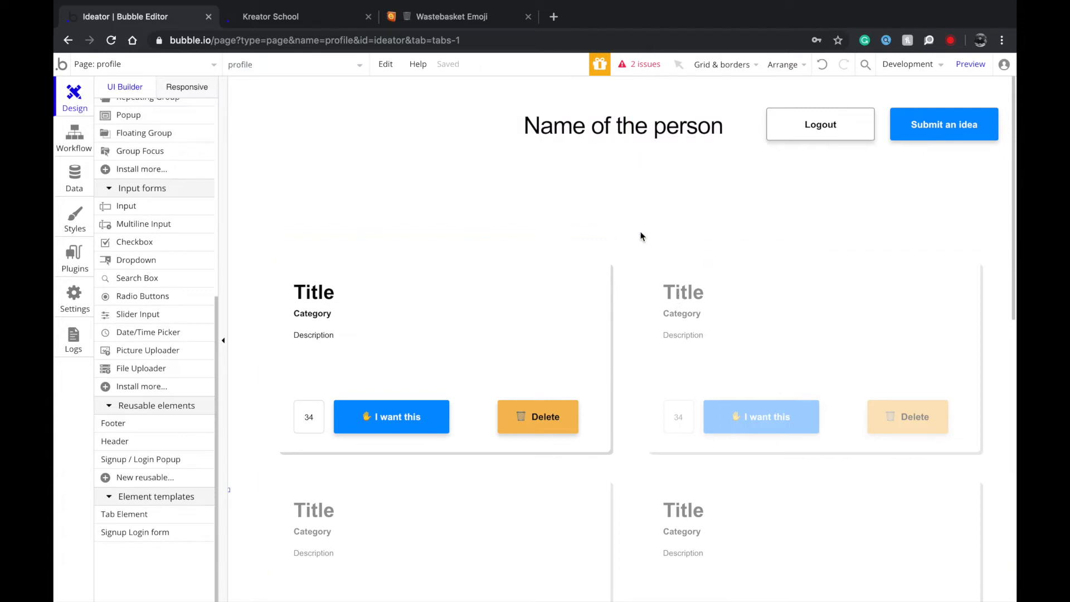
drag(621, 148, 615, 196)
right_click(604, 191)
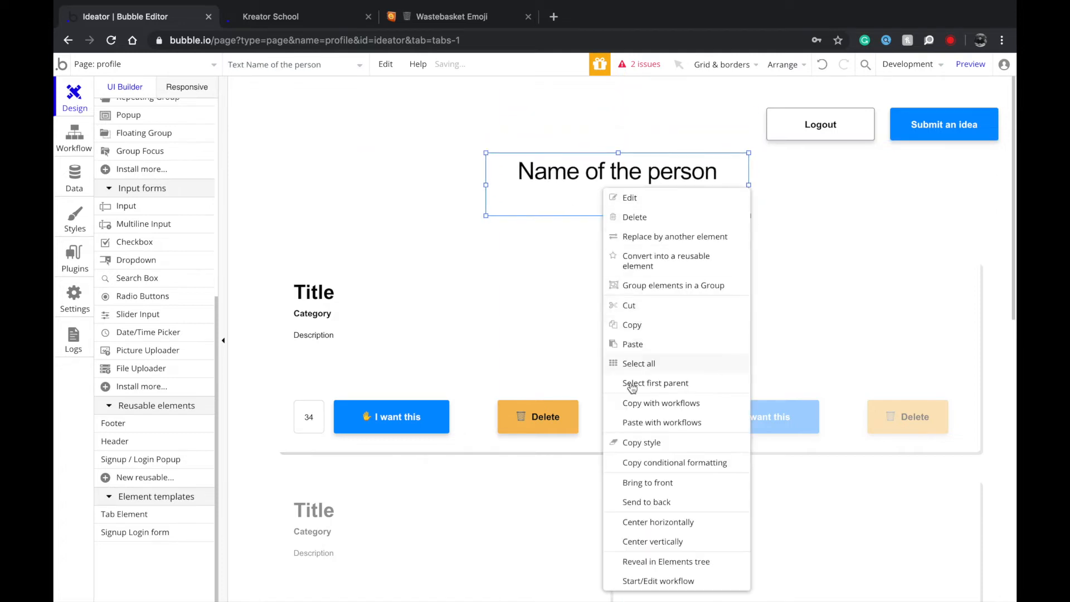
click(645, 522)
Return to the index page.
click(808, 130)
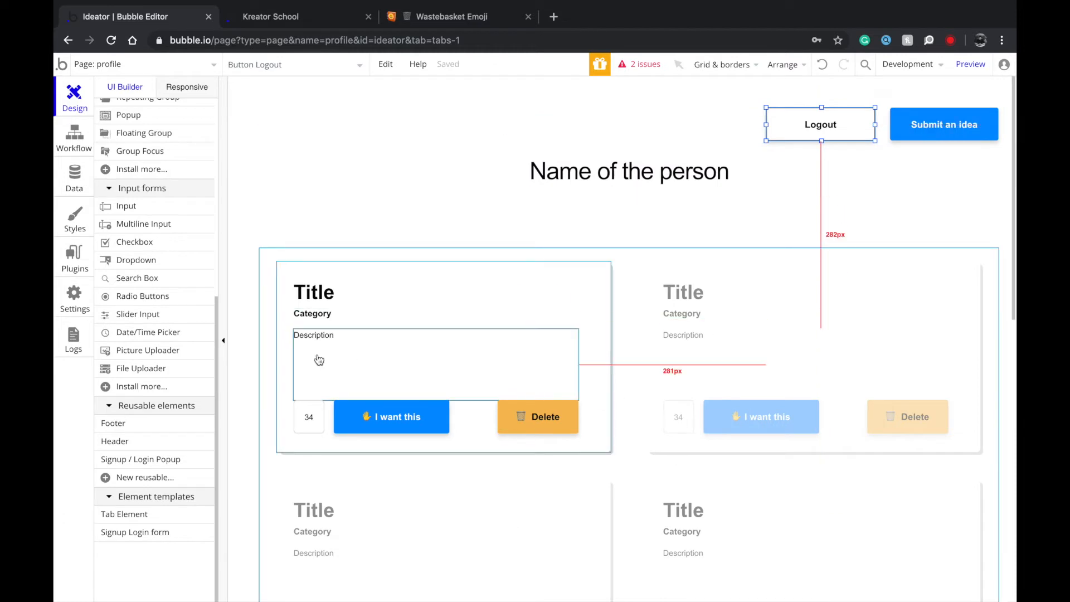
click(154, 64)
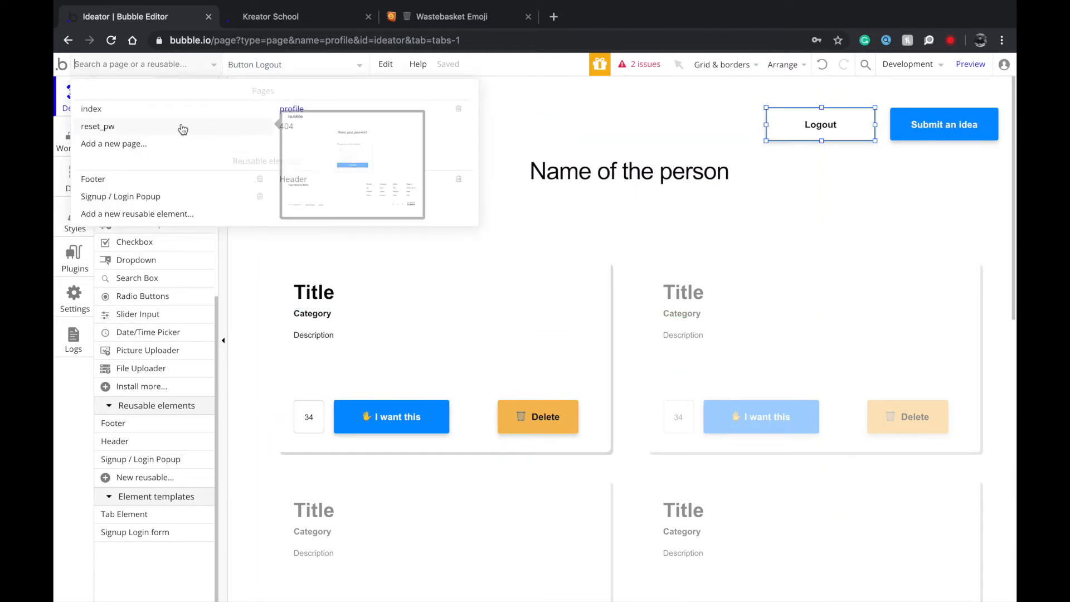
click(106, 109)
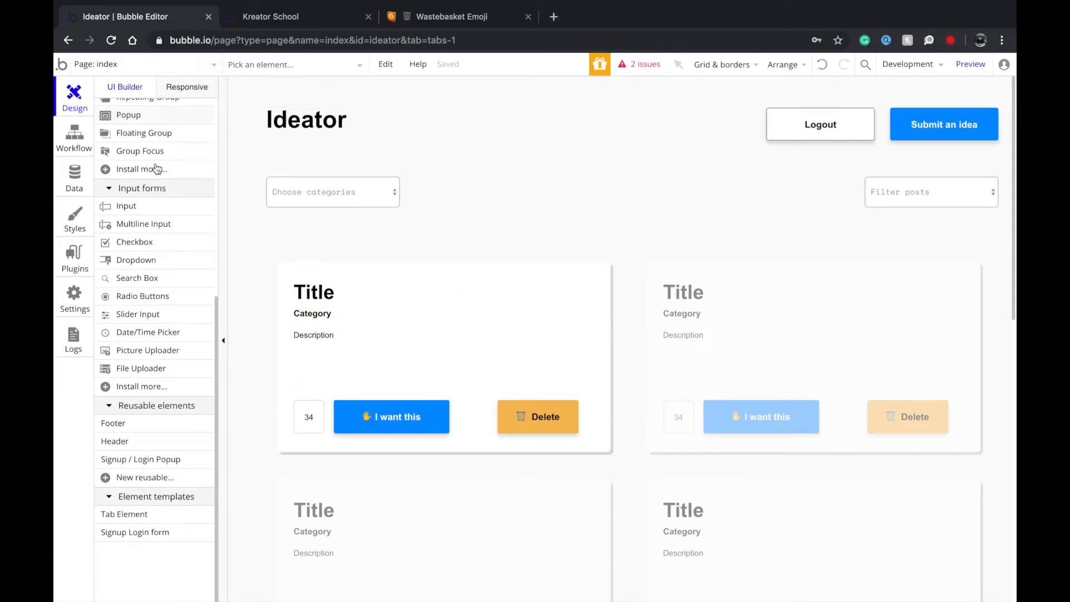
scroll(134, 385, up, 5)
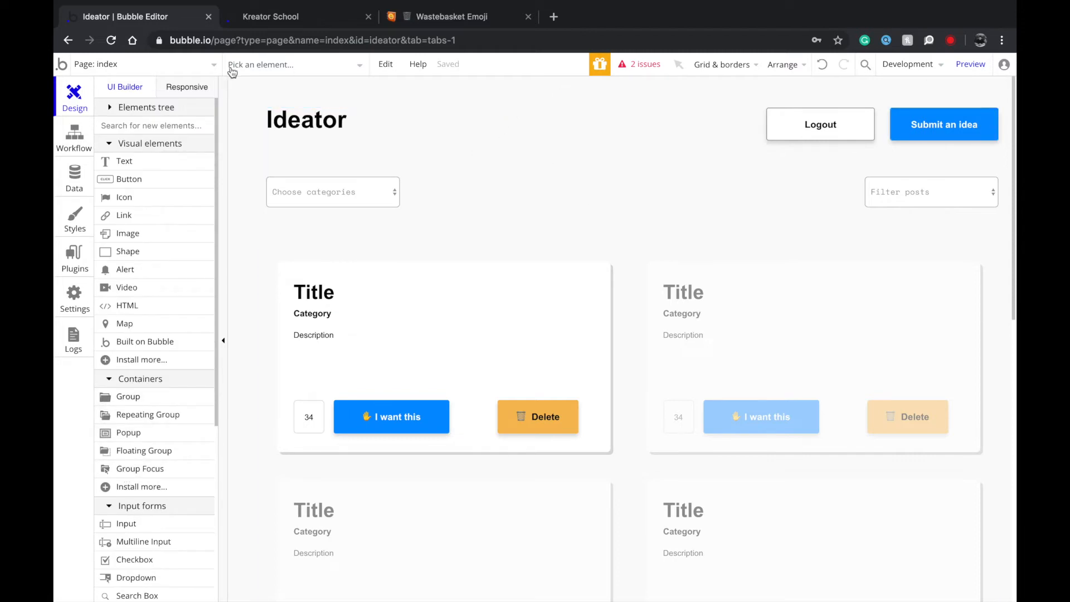
Add a new page named create-post and enlarge it downward and to the left.
click(171, 66)
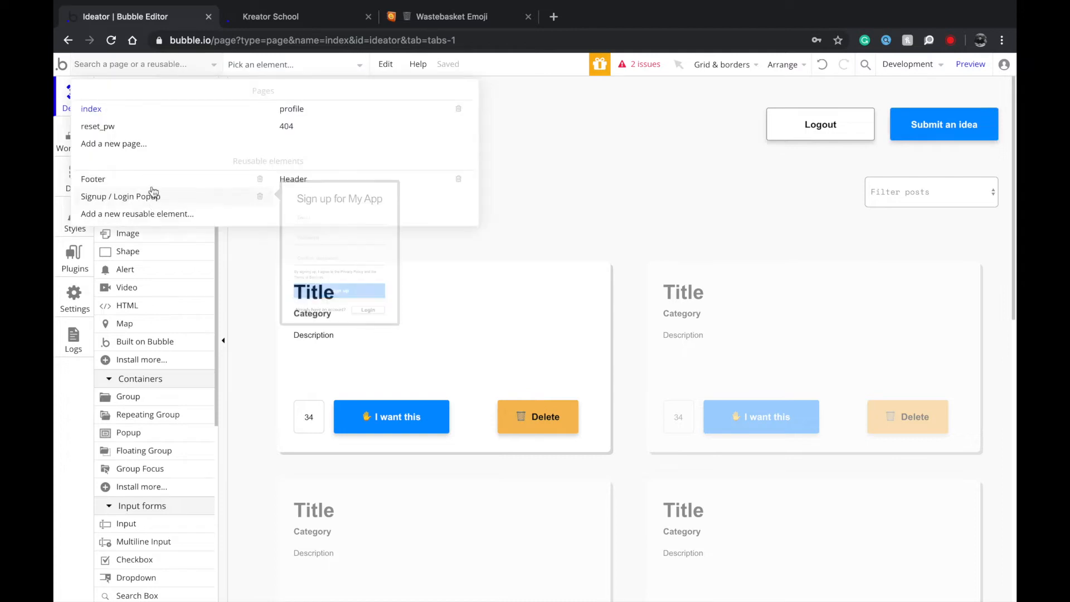
click(159, 145)
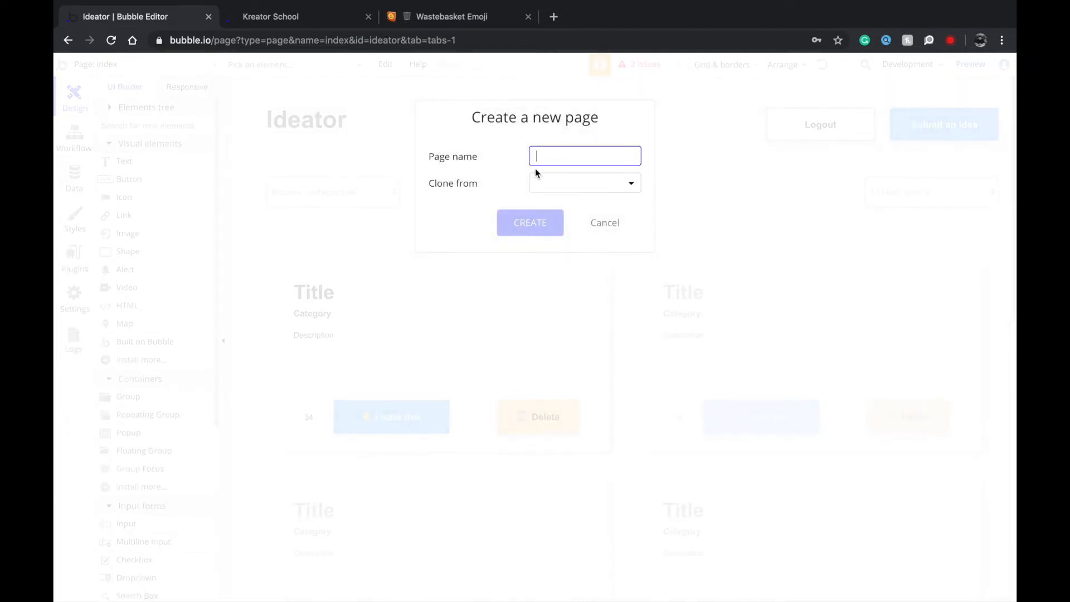
text(shar)
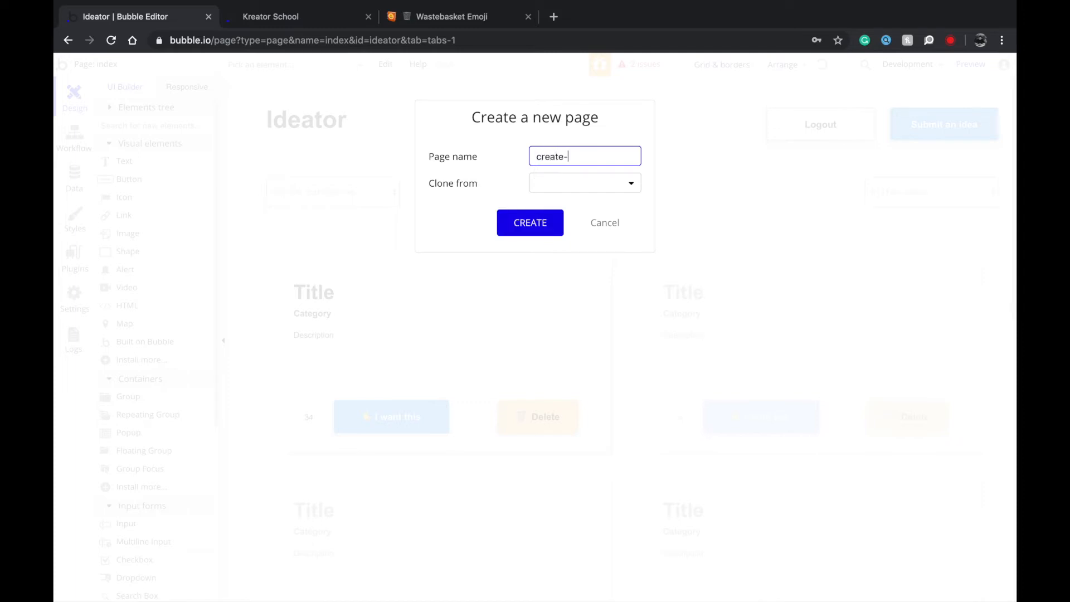
key(Return)
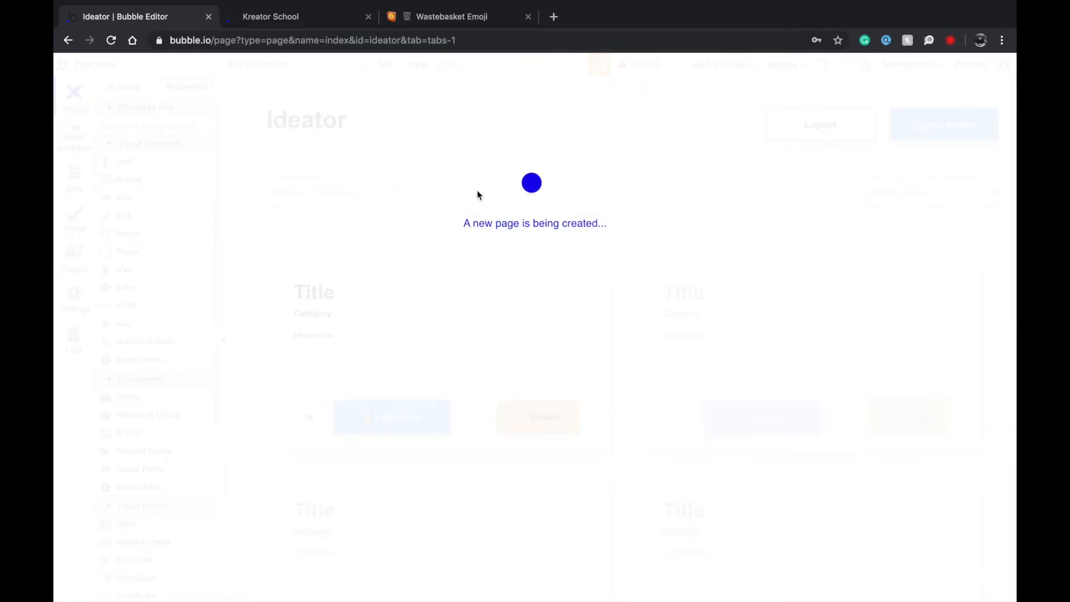
click(410, 201)
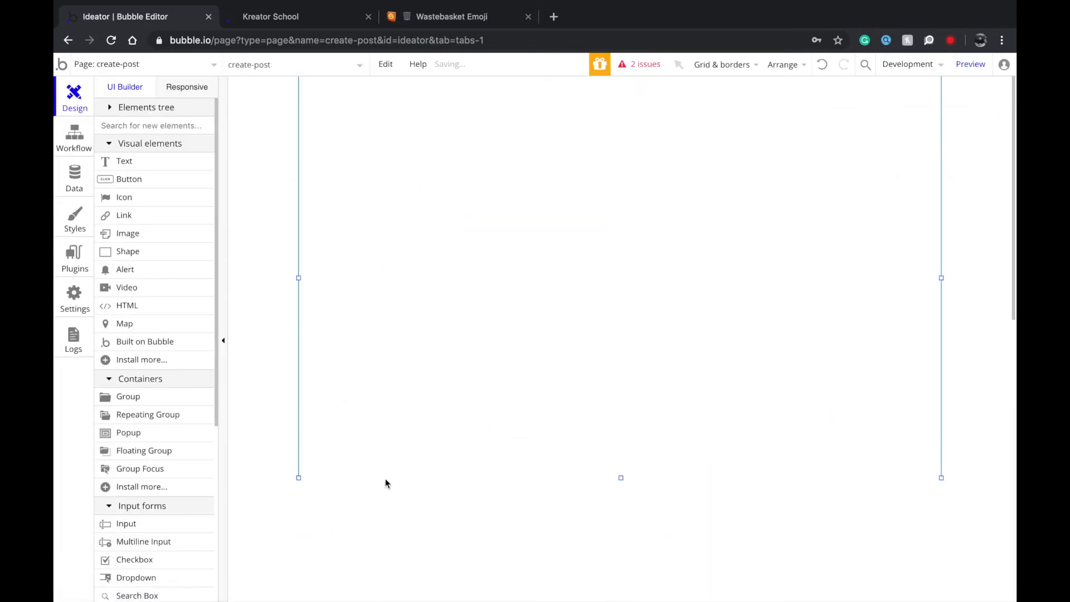
drag(621, 477, 620, 596)
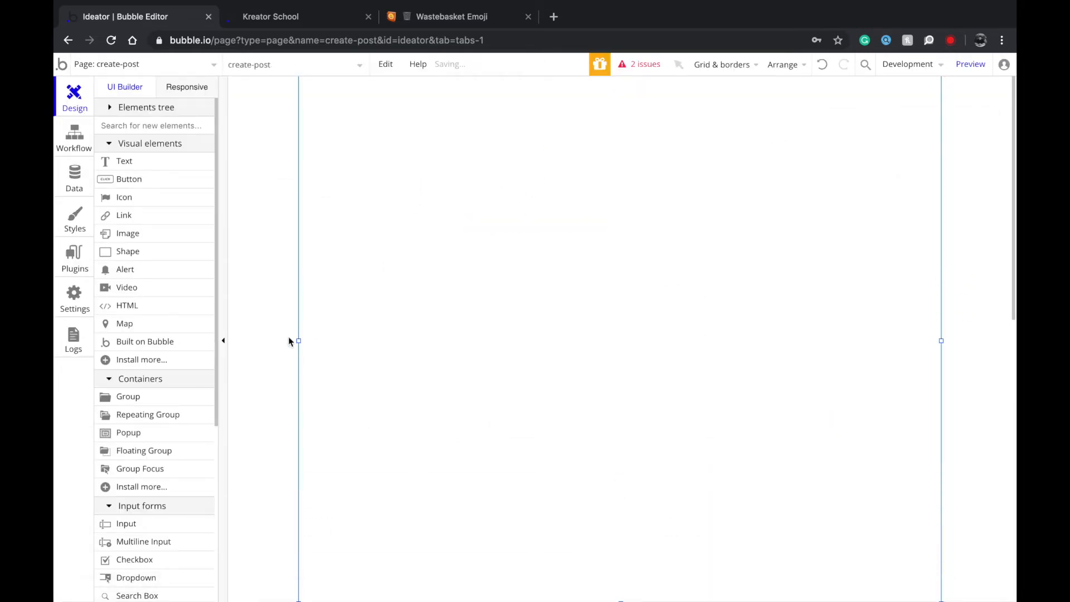
drag(300, 341, 234, 350)
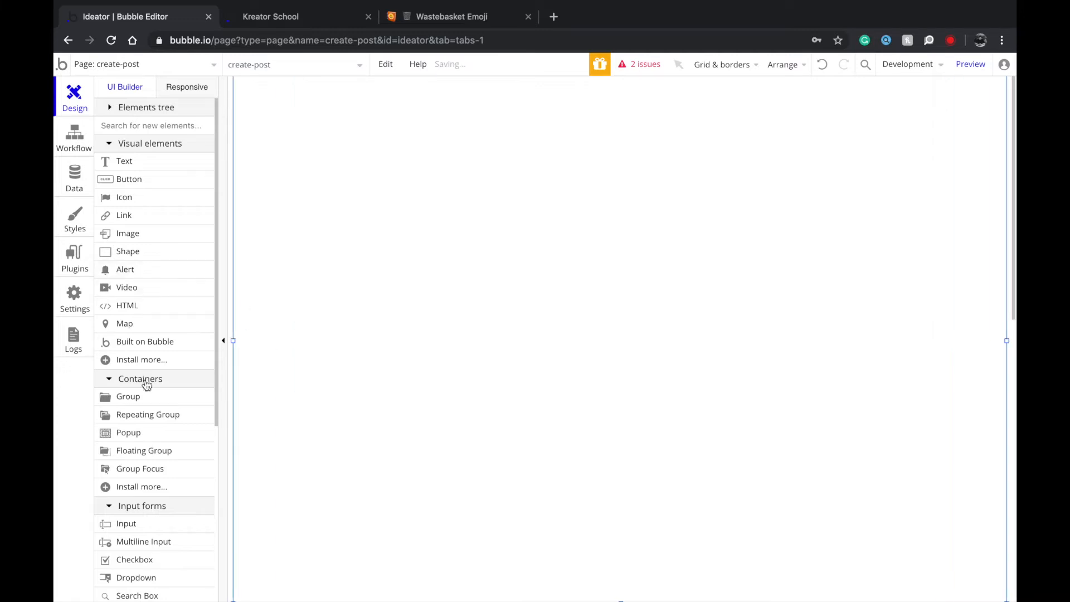
Go back to the index page, then bring up the live Kreator School site.
click(145, 71)
click(143, 108)
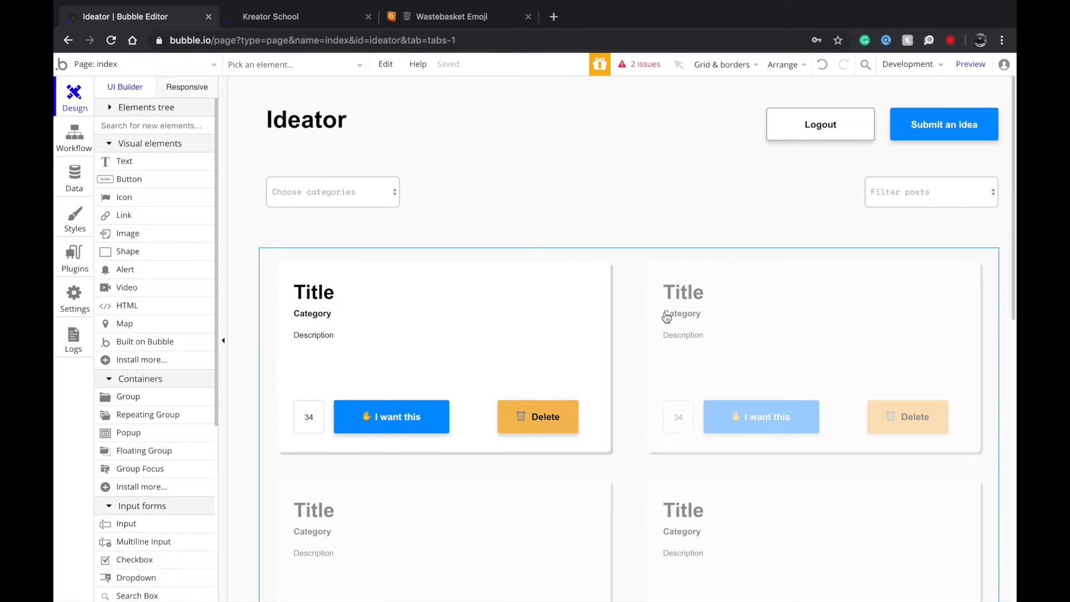
click(310, 22)
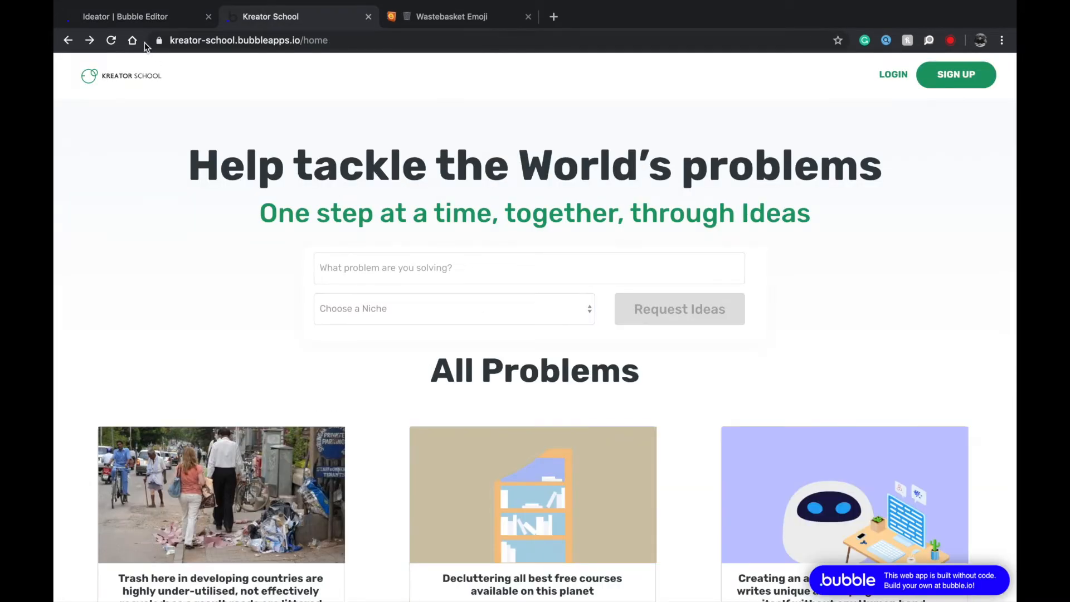
Select the Kreator School domain in the address bar, then return to the Ideator editor.
click(145, 18)
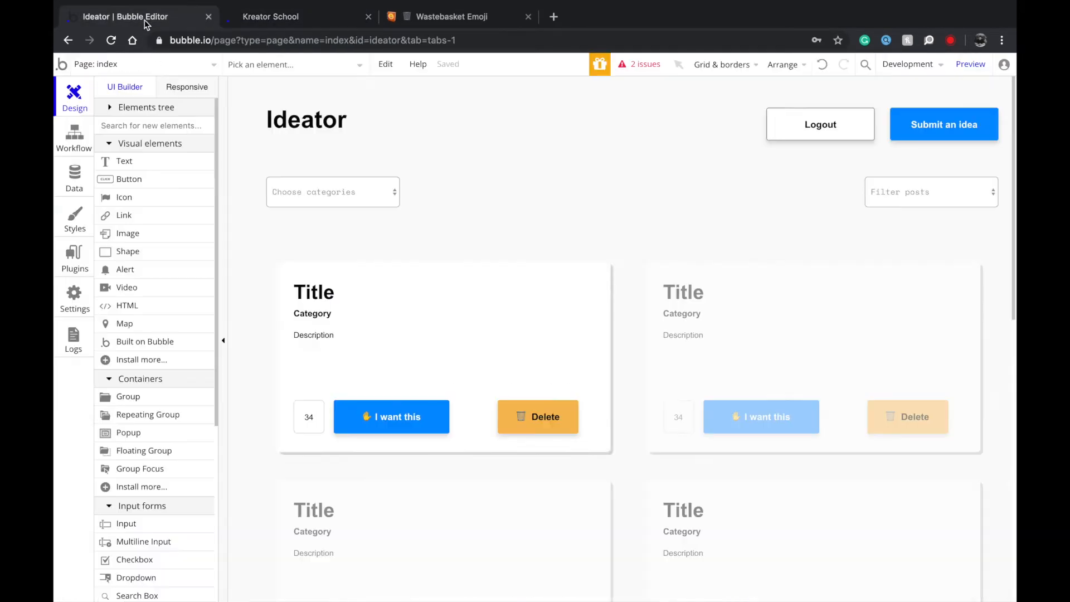
click(274, 13)
drag(300, 40, 109, 61)
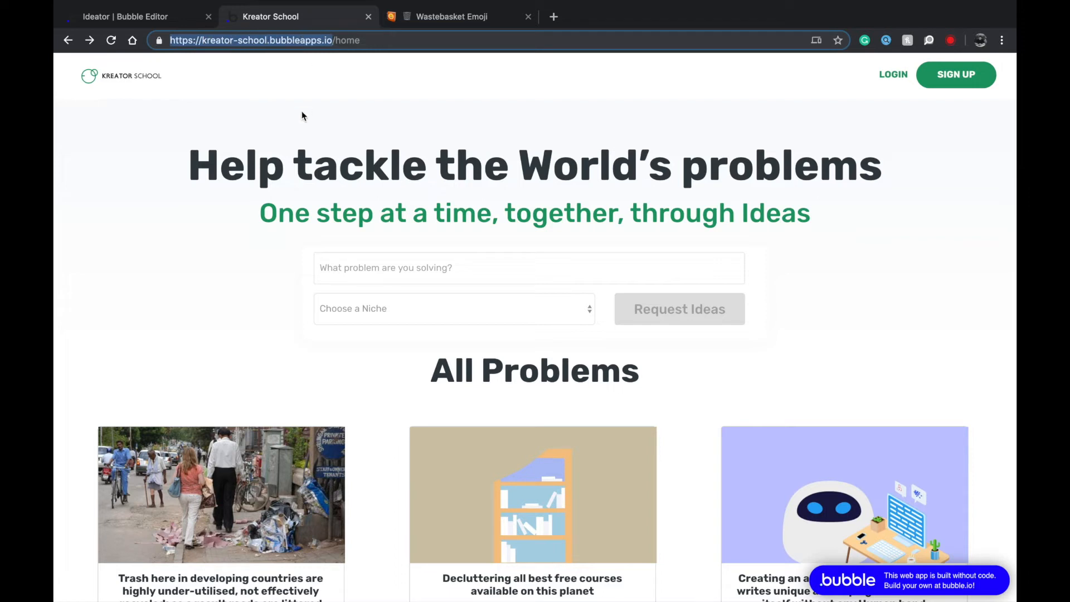
click(134, 19)
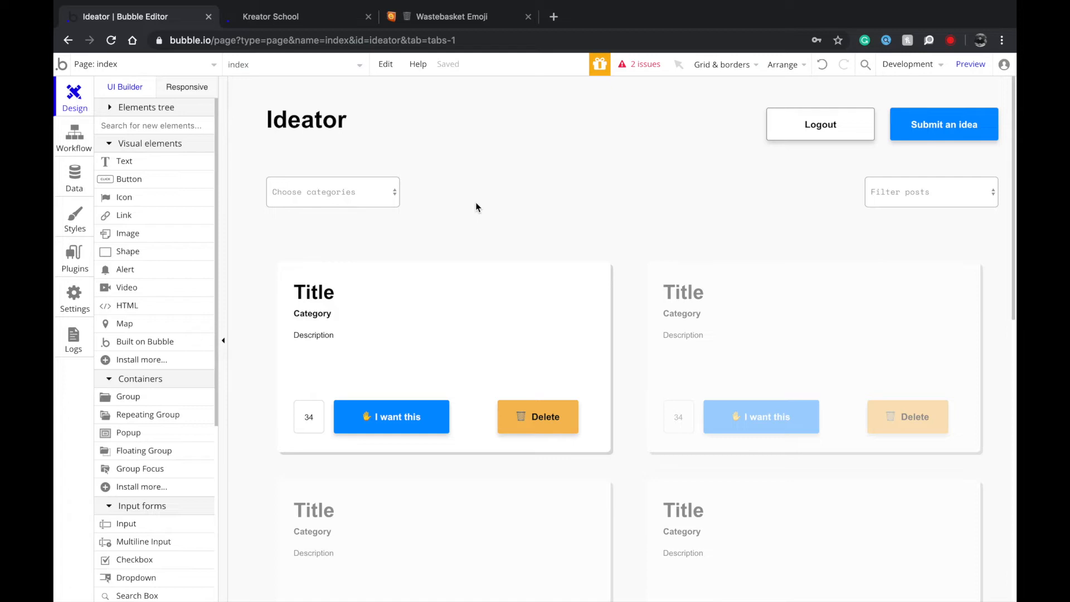
Glance at the live Kreator School app, then look over the Ideator index page elements.
click(281, 18)
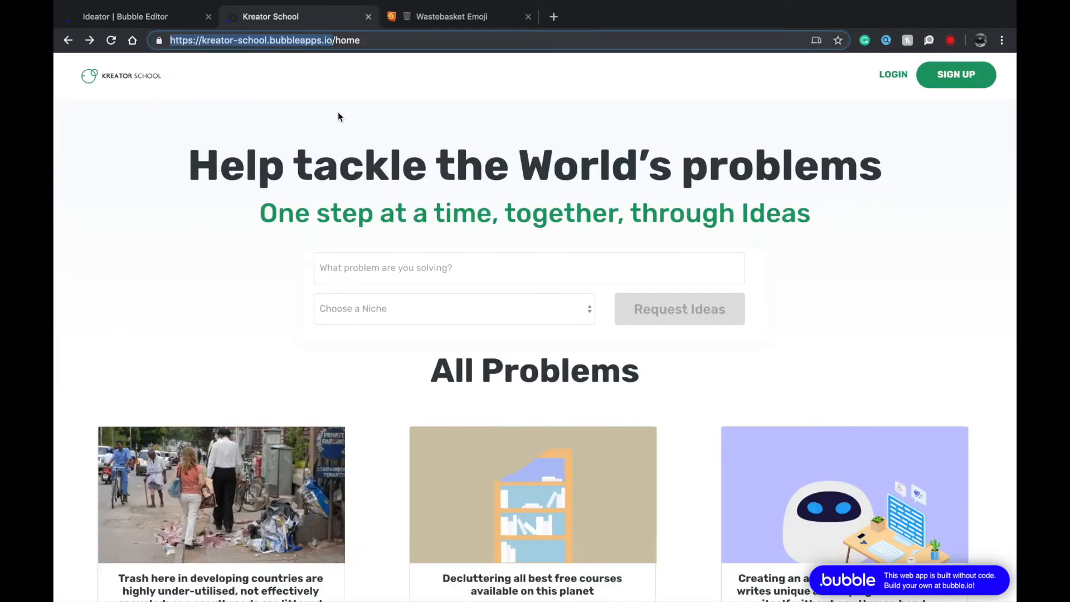
click(150, 22)
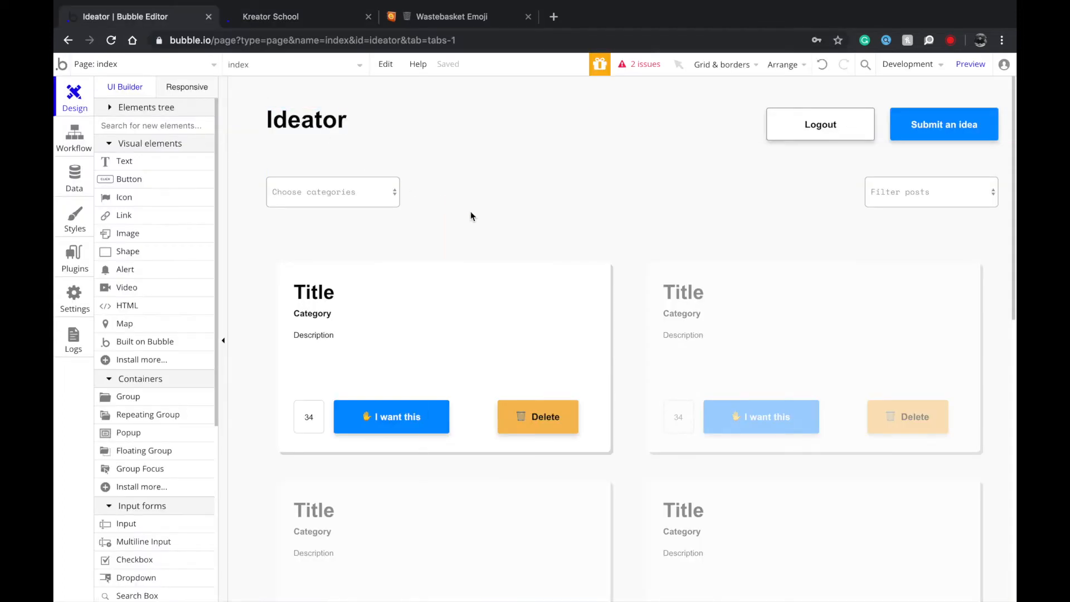
scroll(580, 289, down, 3)
scroll(574, 245, up, 3)
click(550, 167)
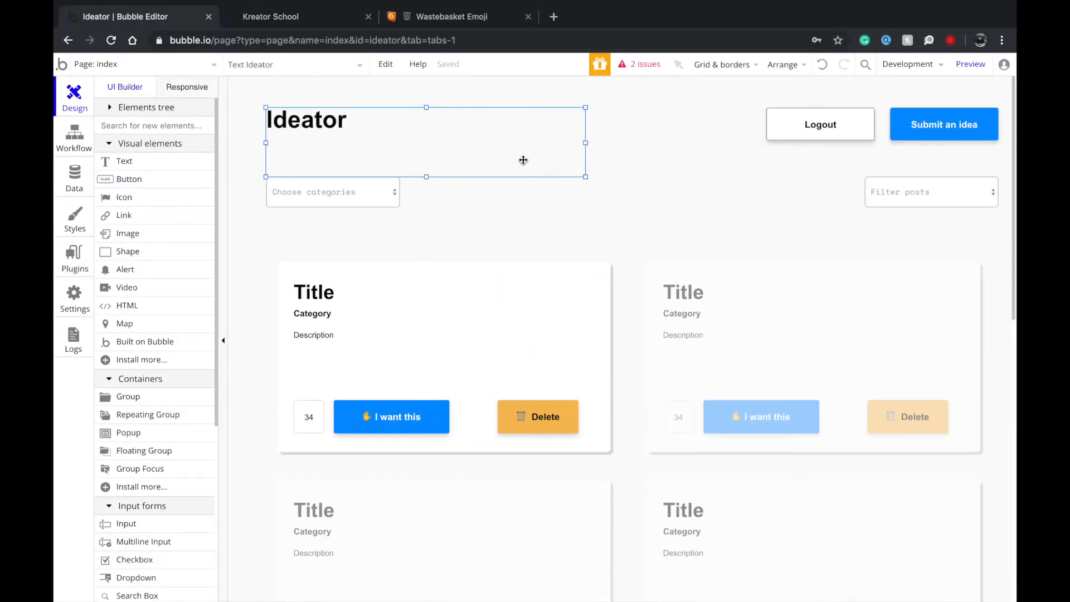
click(925, 126)
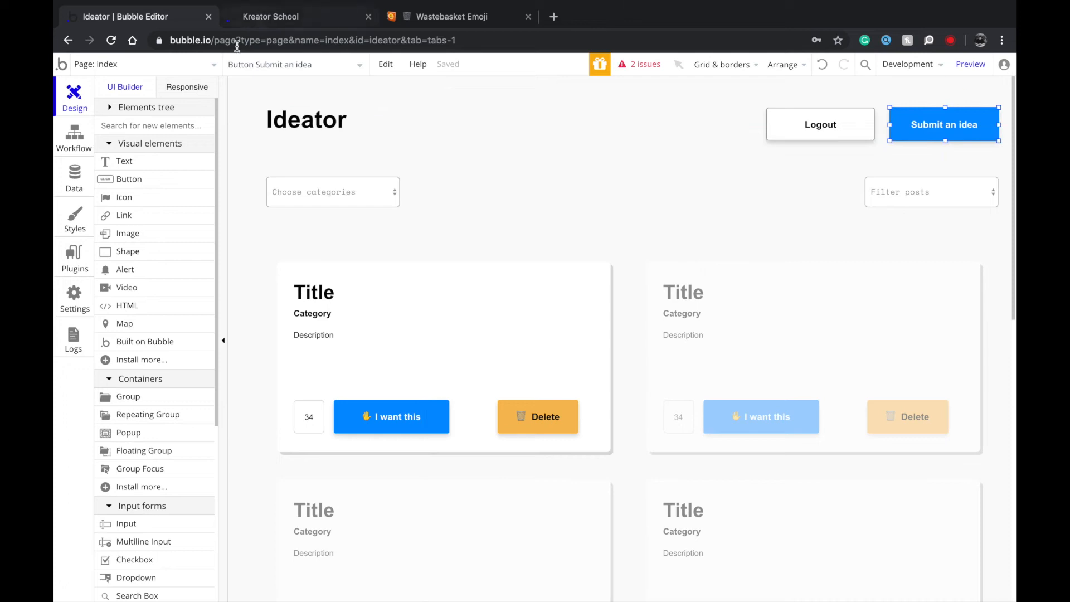
Draw a large group covering most of the create-post page.
click(186, 66)
click(341, 110)
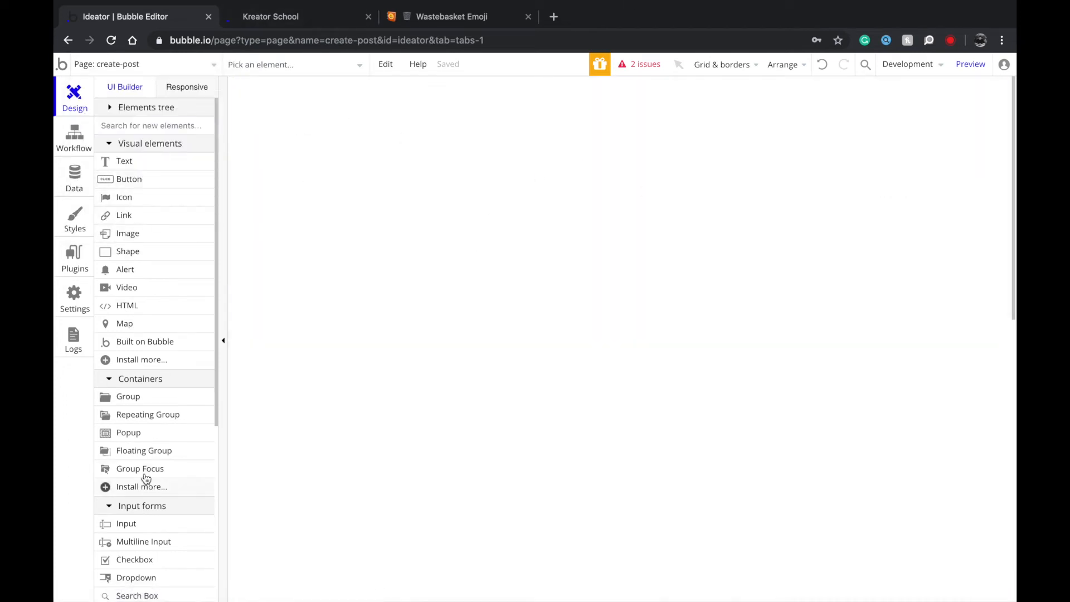
click(131, 397)
mouse_move(395, 143)
mouse_down()
mouse_move(939, 549)
mouse_move(891, 597)
mouse_up()
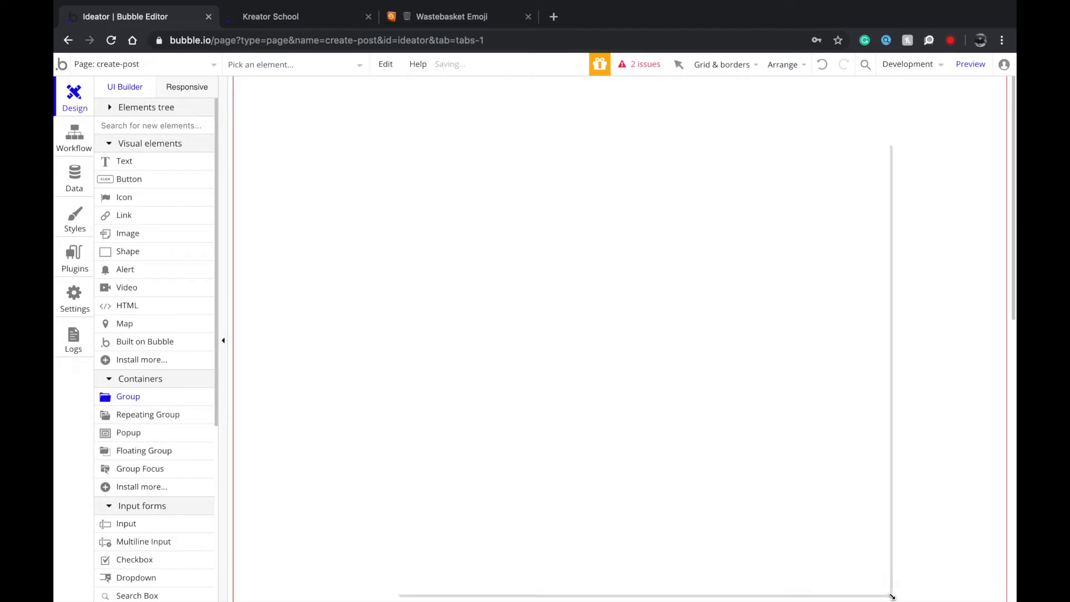
click(351, 357)
Check the index page's background colour in its page properties.
click(139, 64)
click(109, 108)
double_click(484, 227)
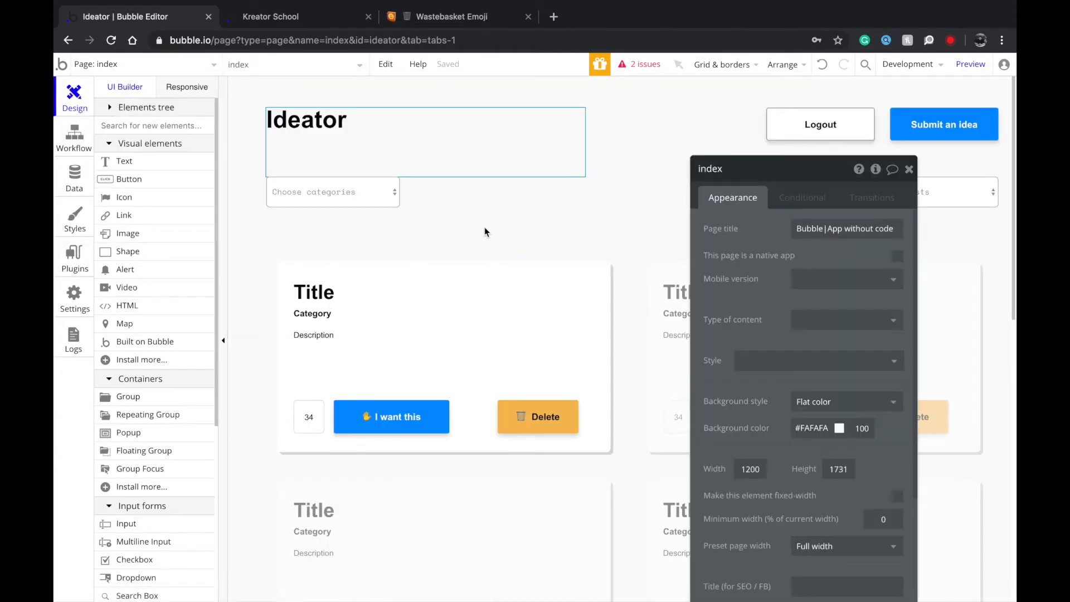
click(824, 429)
key(super+c)
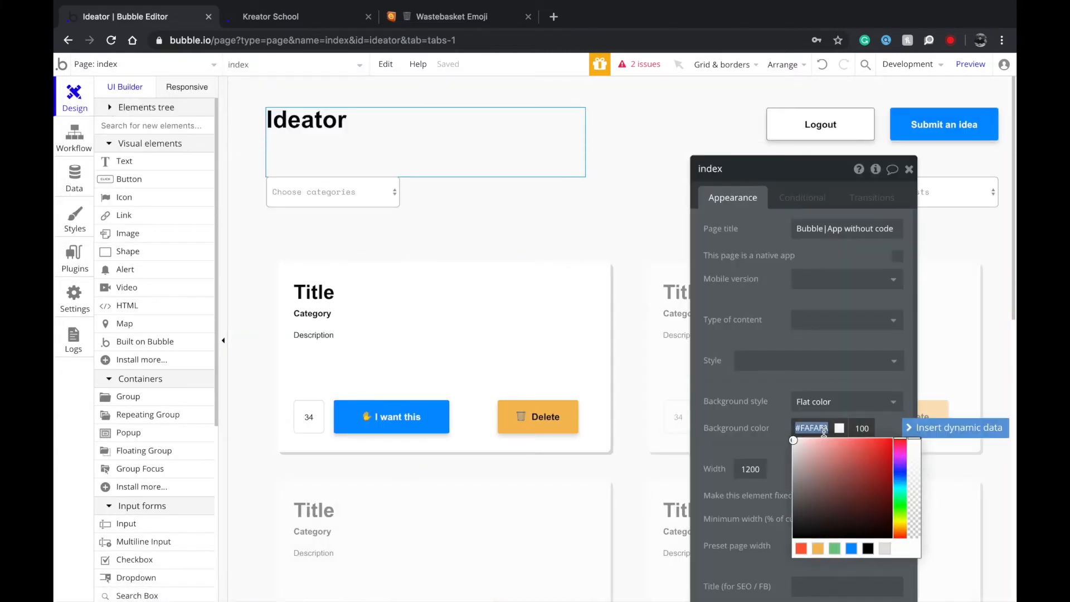
click(194, 84)
click(123, 88)
Set the profile page's background colour to #FAFAFA.
click(123, 65)
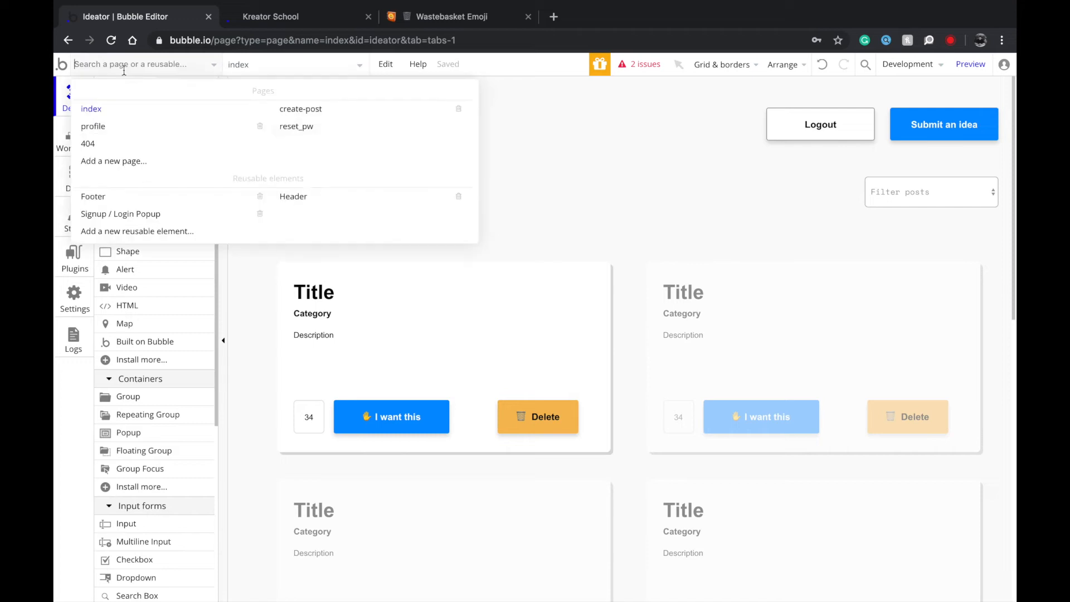
click(245, 127)
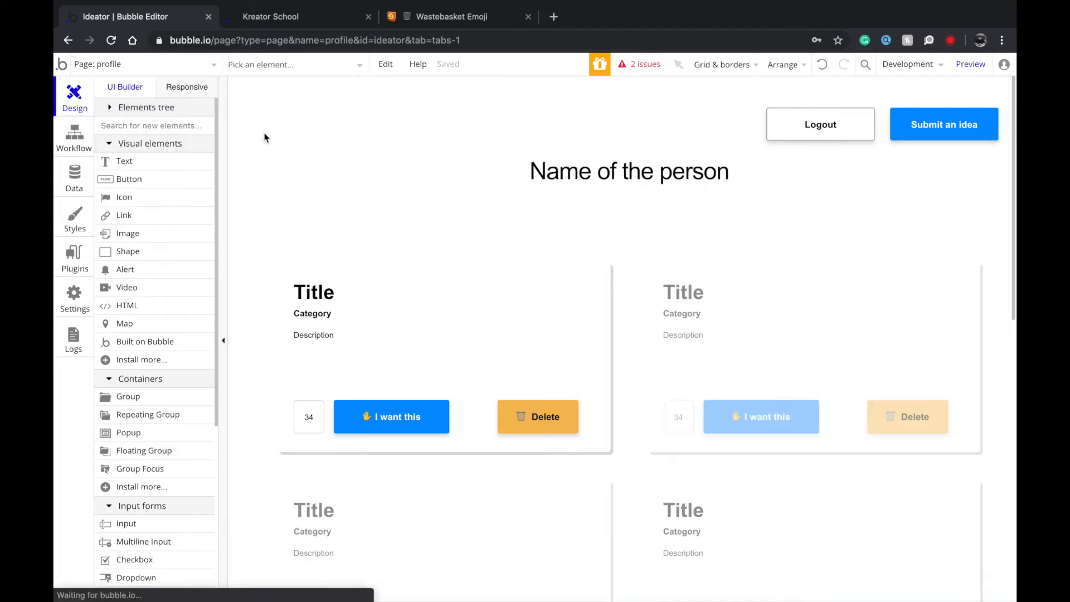
double_click(484, 194)
click(814, 431)
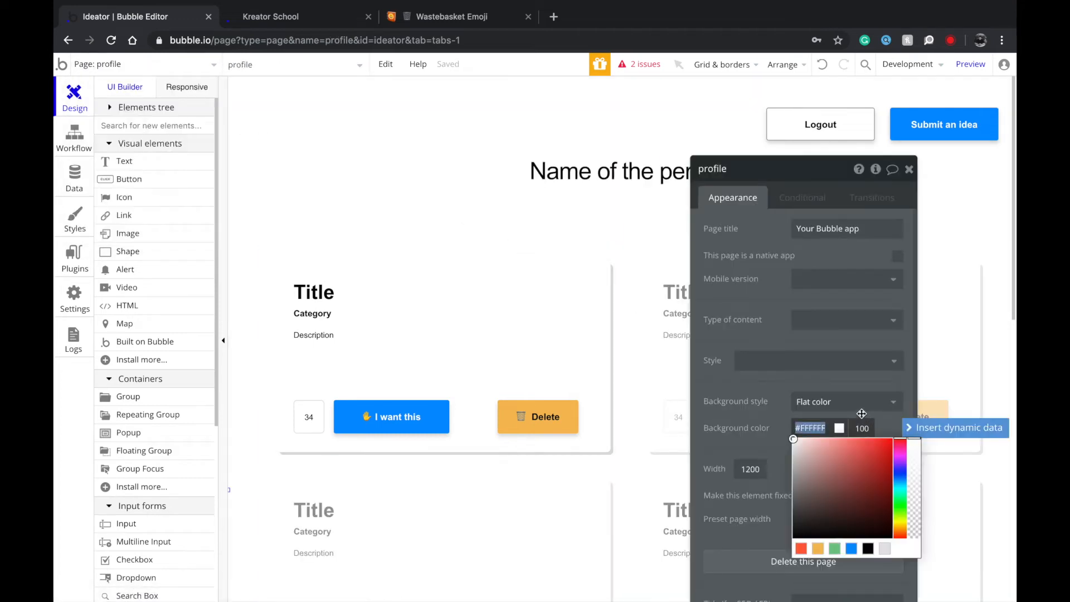
key(super+v)
key(Return)
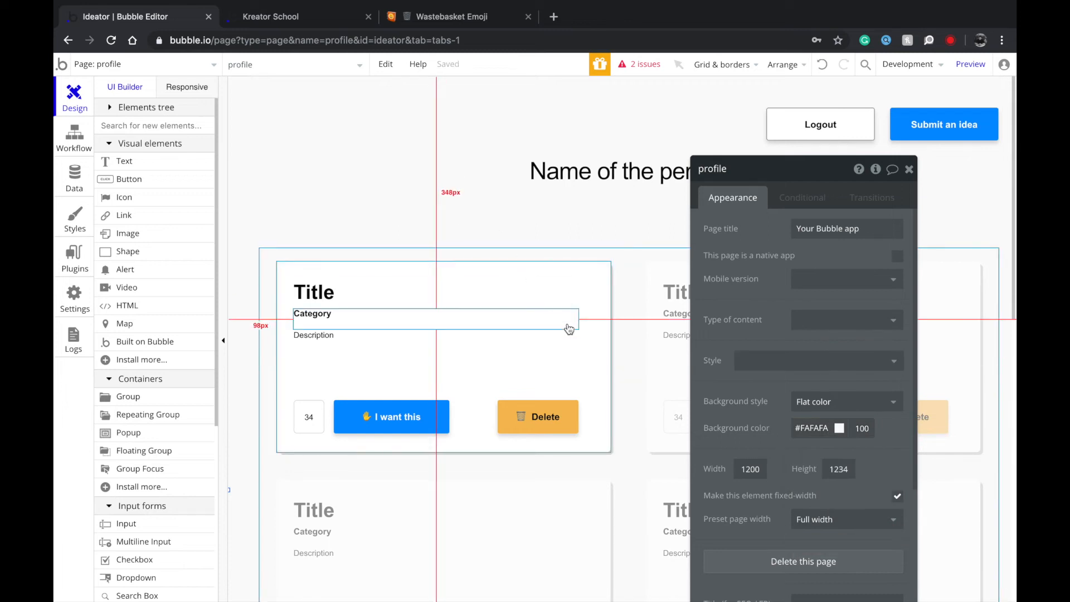
Set the create-post page's background colour to #FAFAFA.
click(142, 66)
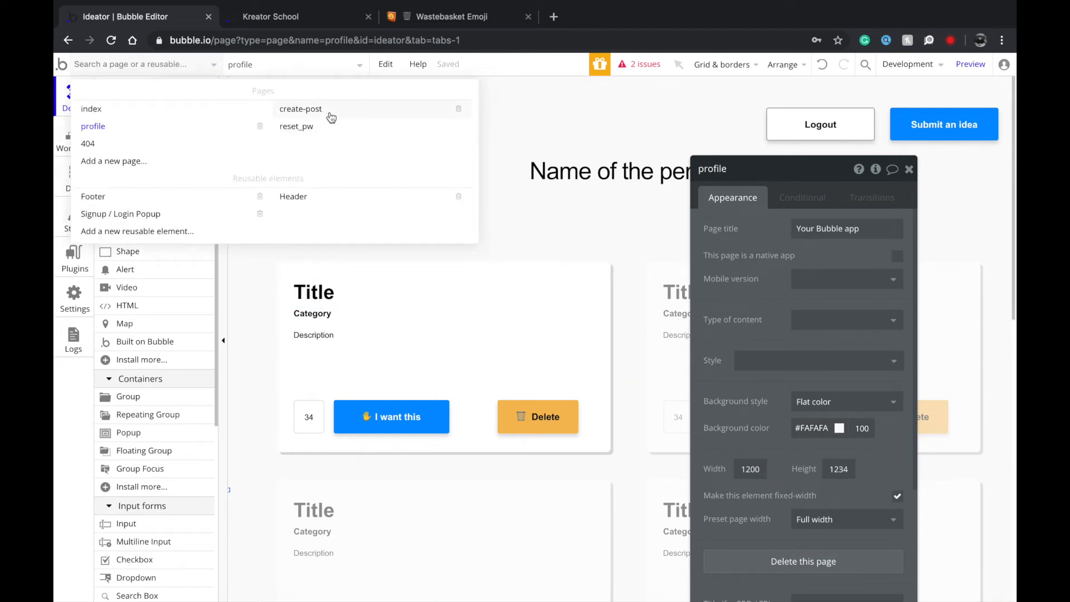
click(331, 113)
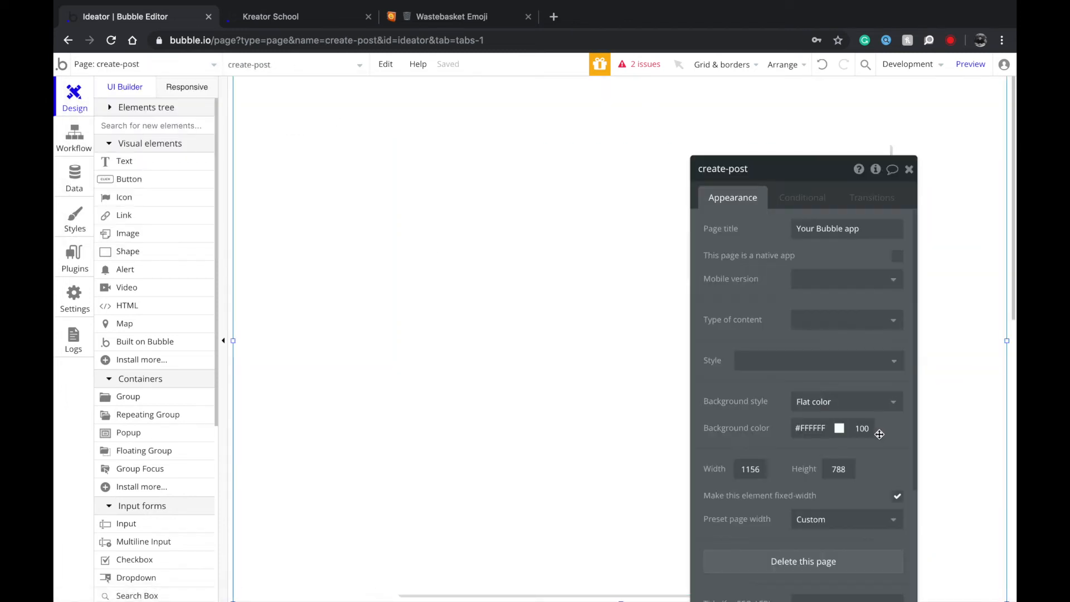
click(837, 430)
key(super+v)
key(Return)
Resize Group A to 509 by 592 and centre it horizontally on the page.
click(485, 287)
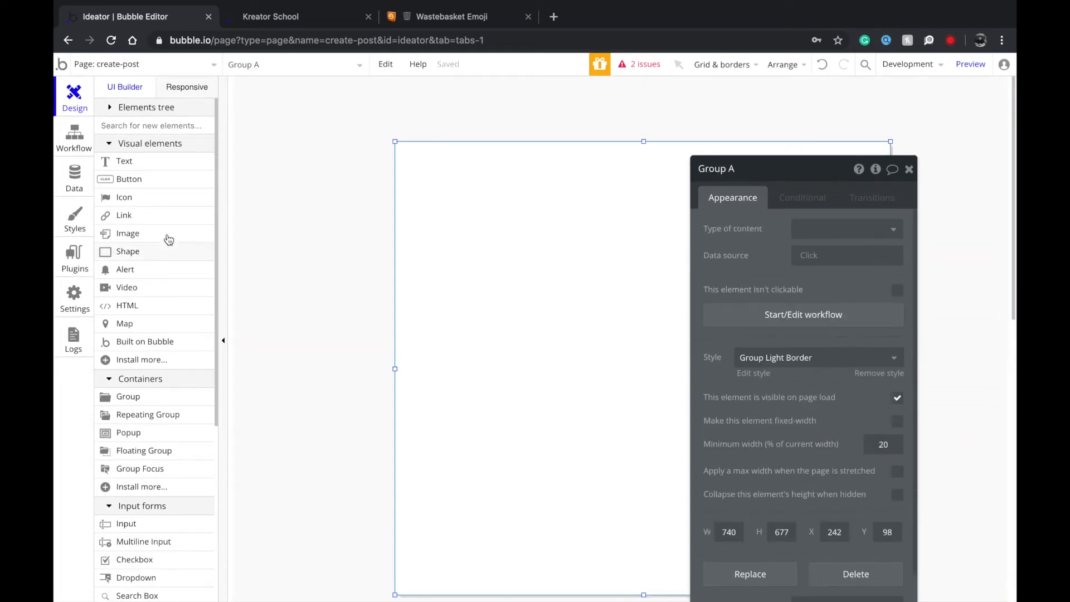
scroll(431, 400, down, 1)
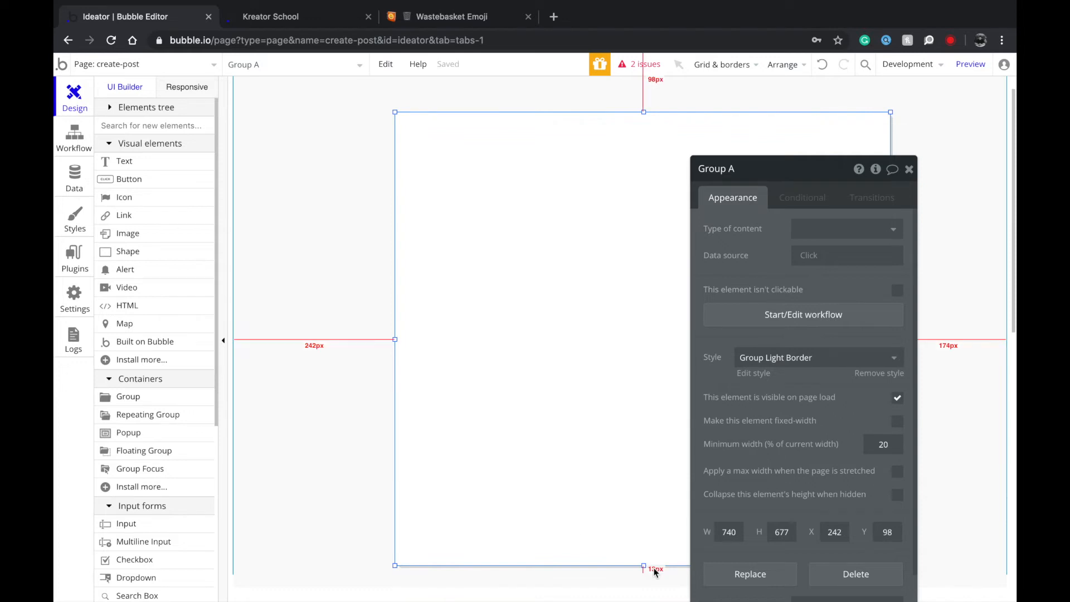
drag(644, 565, 641, 502)
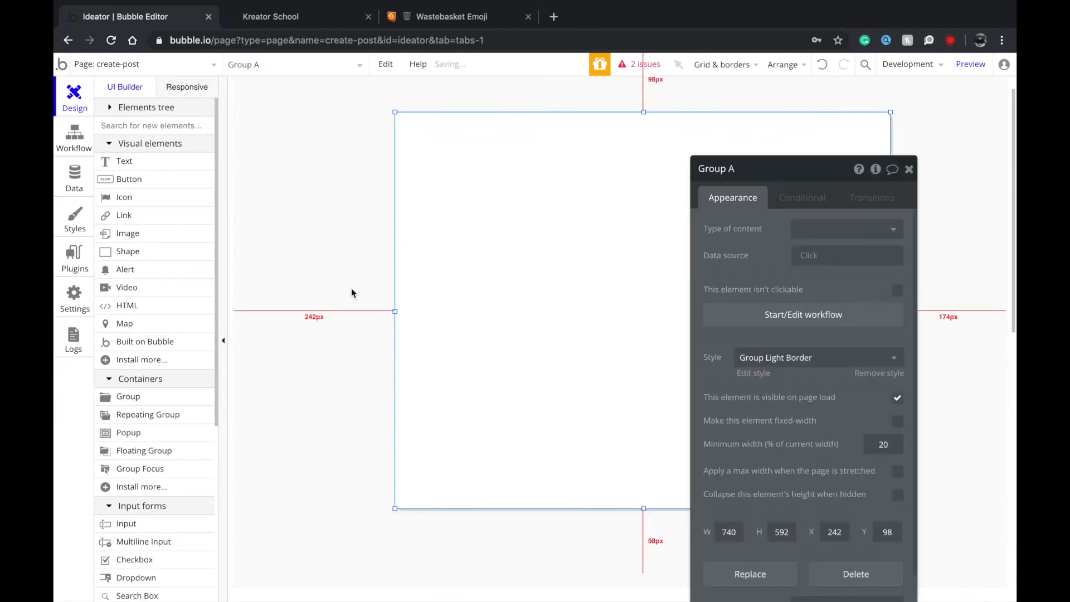
drag(395, 310, 550, 323)
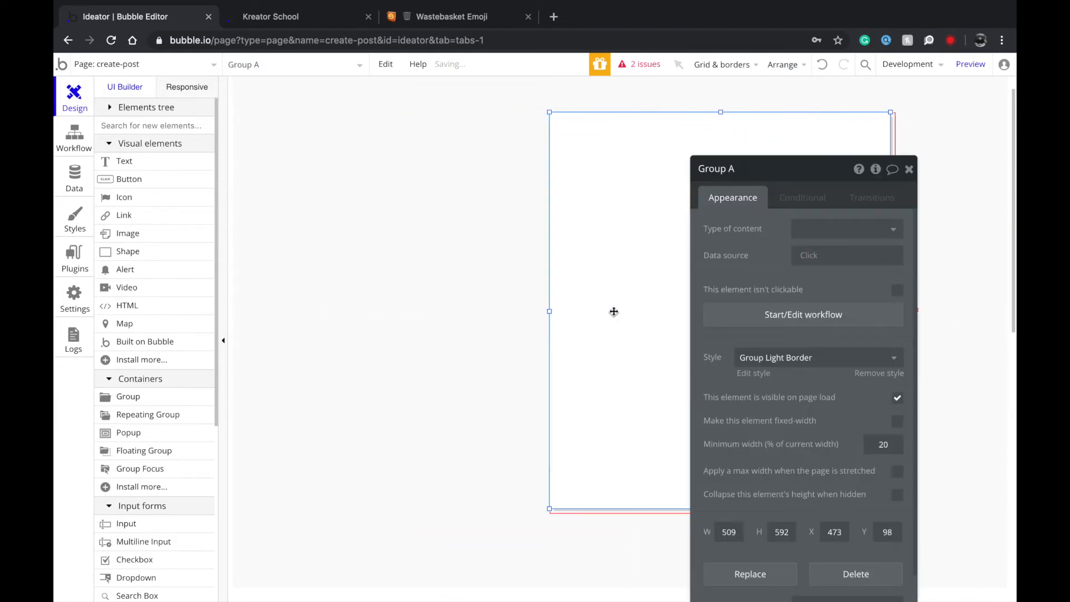
right_click(614, 311)
click(668, 512)
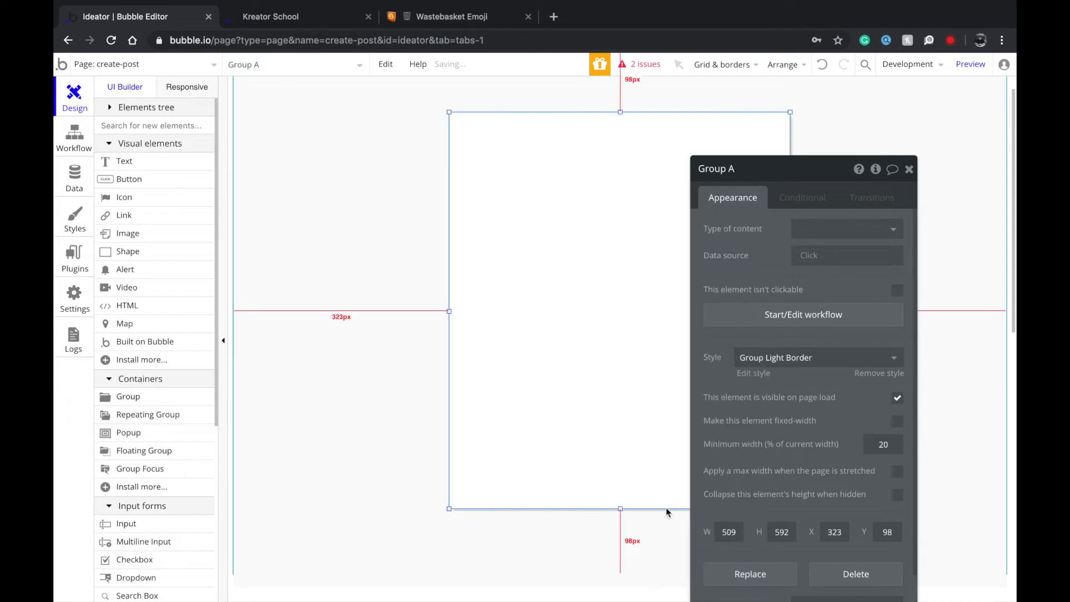
Draw a text input near the top of Group A.
click(292, 261)
scroll(566, 318, up, 1)
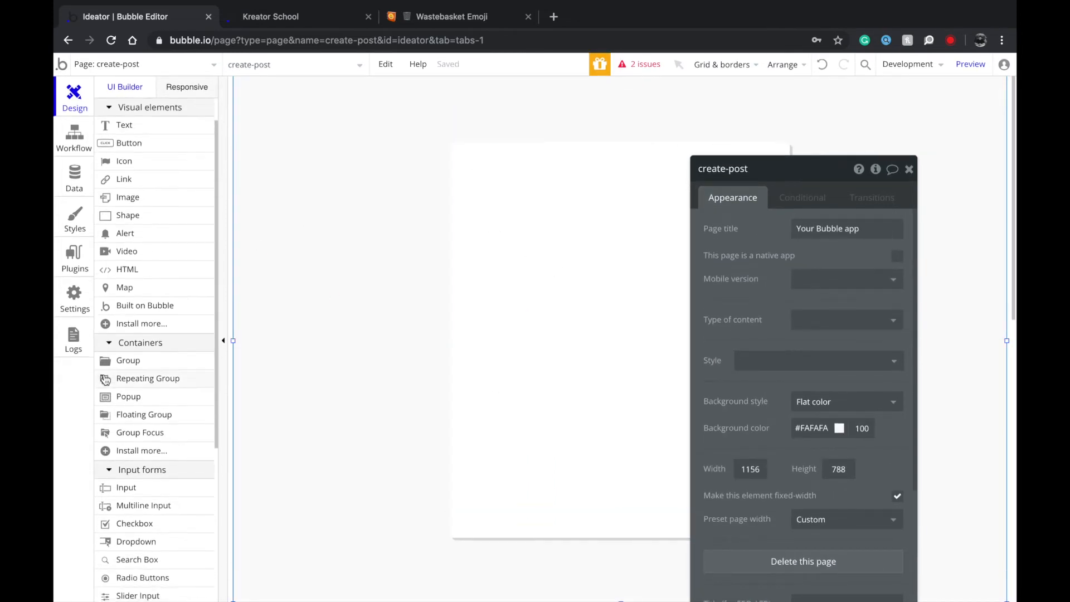
click(142, 526)
mouse_move(482, 178)
mouse_down()
mouse_move(650, 236)
mouse_move(761, 208)
mouse_move(765, 220)
mouse_up()
Centre the input in the group and give it placeholder 'Title of the product/service'.
right_click(577, 197)
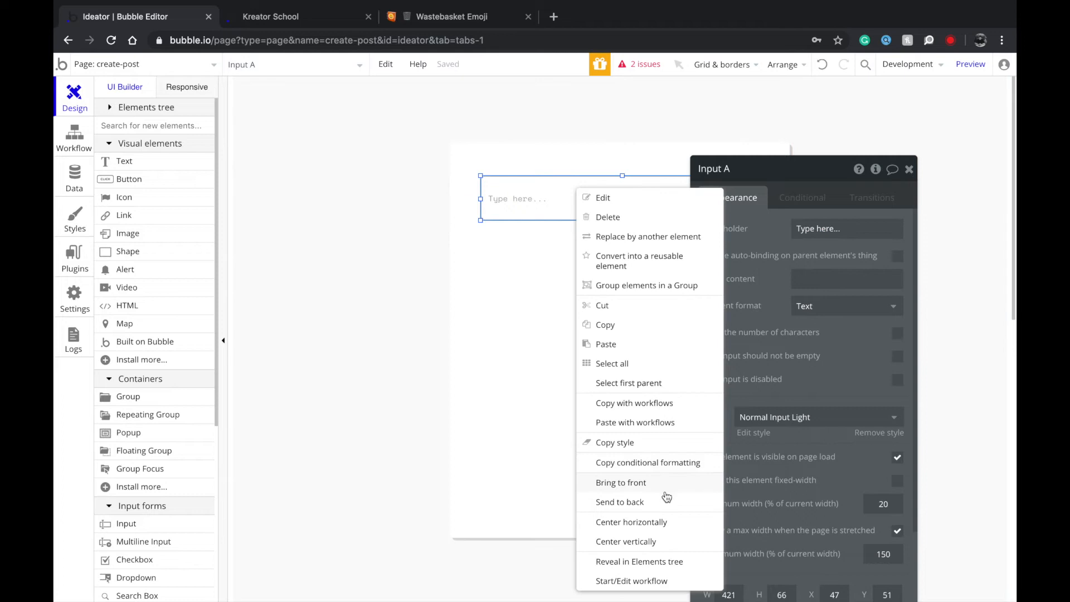
click(662, 522)
text(T)
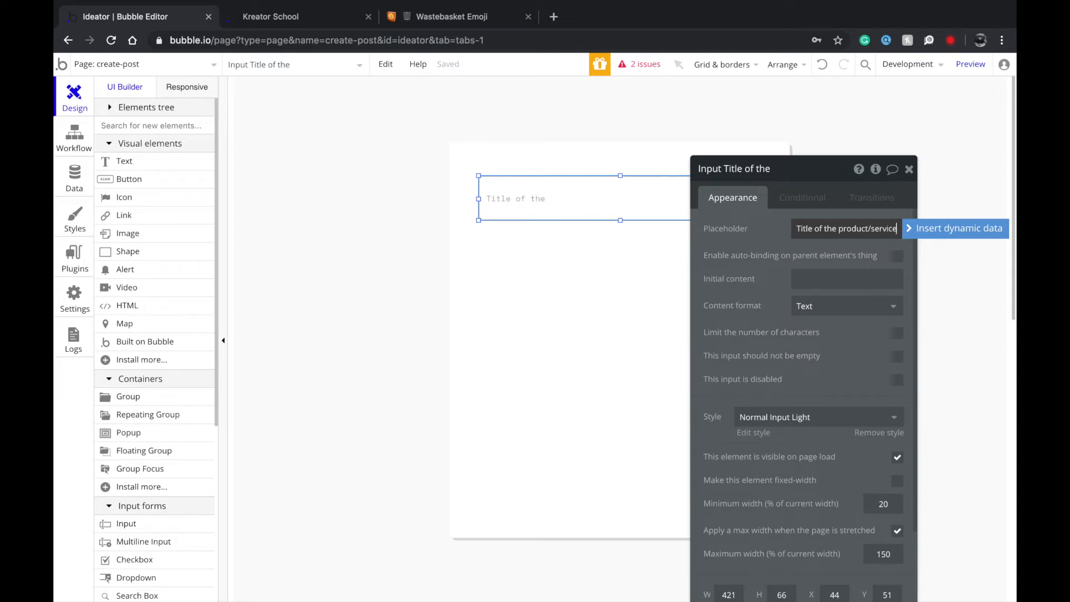
click(575, 264)
click(572, 206)
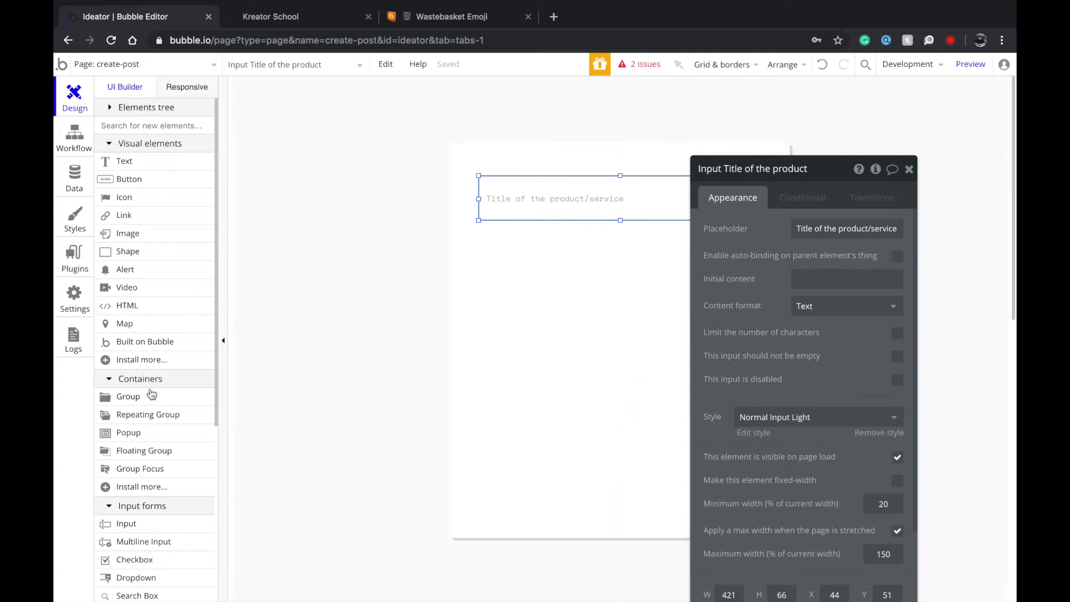
Duplicate the input below it with placeholder 'Link to learn more' and delete an extra copy.
key(ctrl+d)
drag(537, 203, 531, 251)
text(Link to learn)
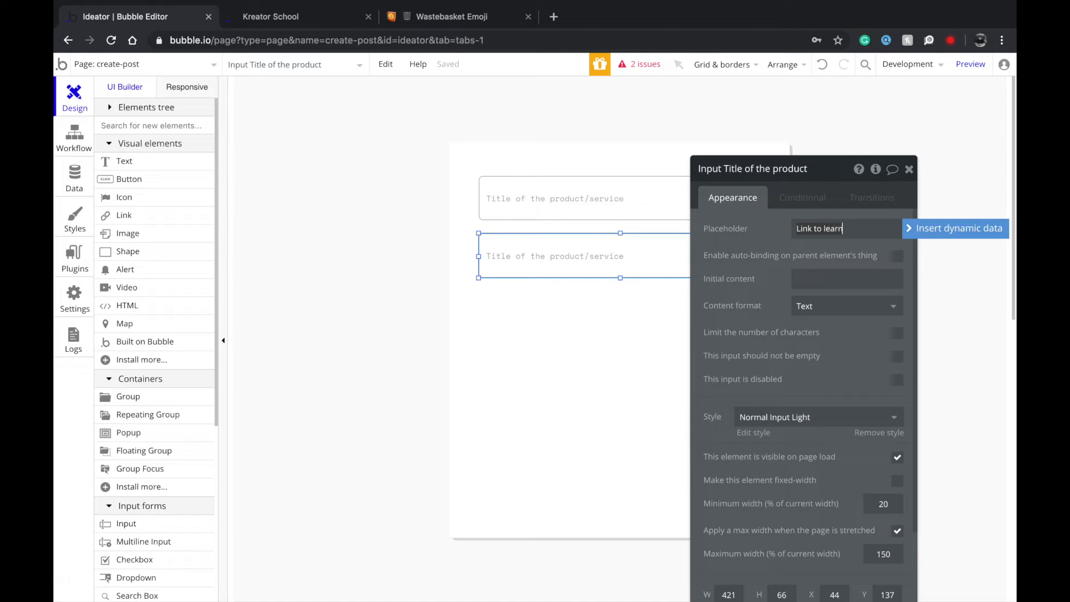
click(500, 317)
drag(536, 274, 527, 377)
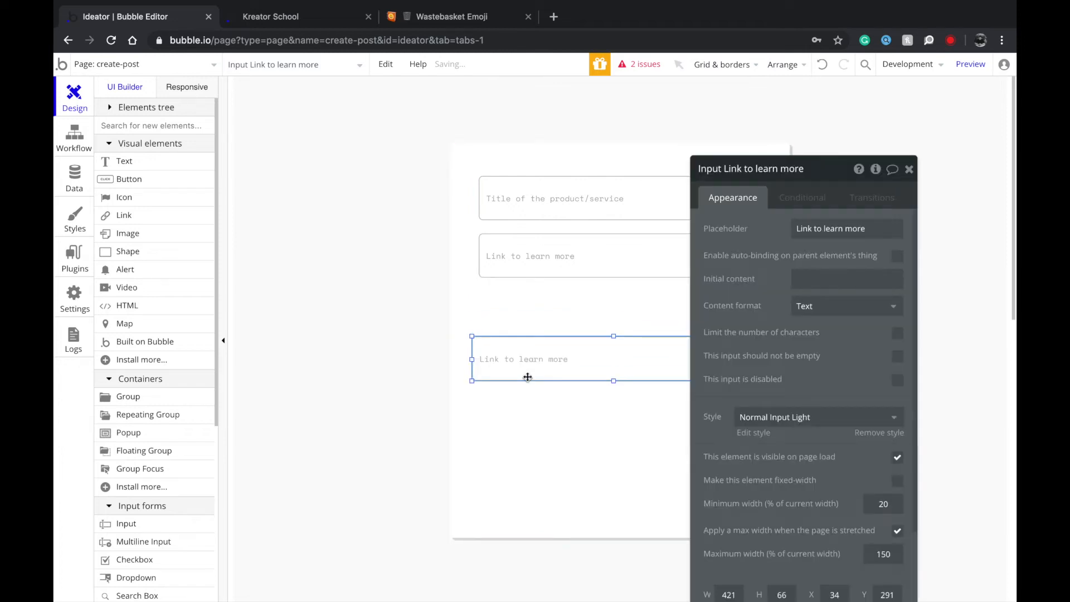
key(Delete)
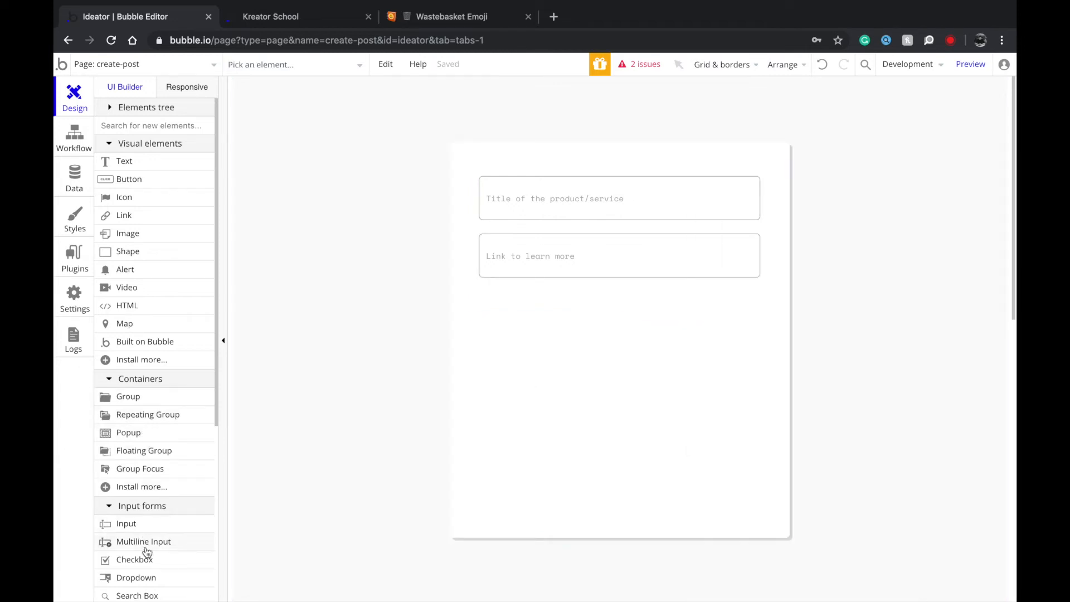
Draw a dropdown below the link input, aligned and widened to match the inputs.
click(134, 577)
drag(484, 294, 577, 344)
drag(511, 309, 506, 309)
click(515, 246)
click(493, 338)
drag(493, 338, 492, 332)
drag(572, 315, 760, 301)
Set the dropdown's height to 66.
click(633, 243)
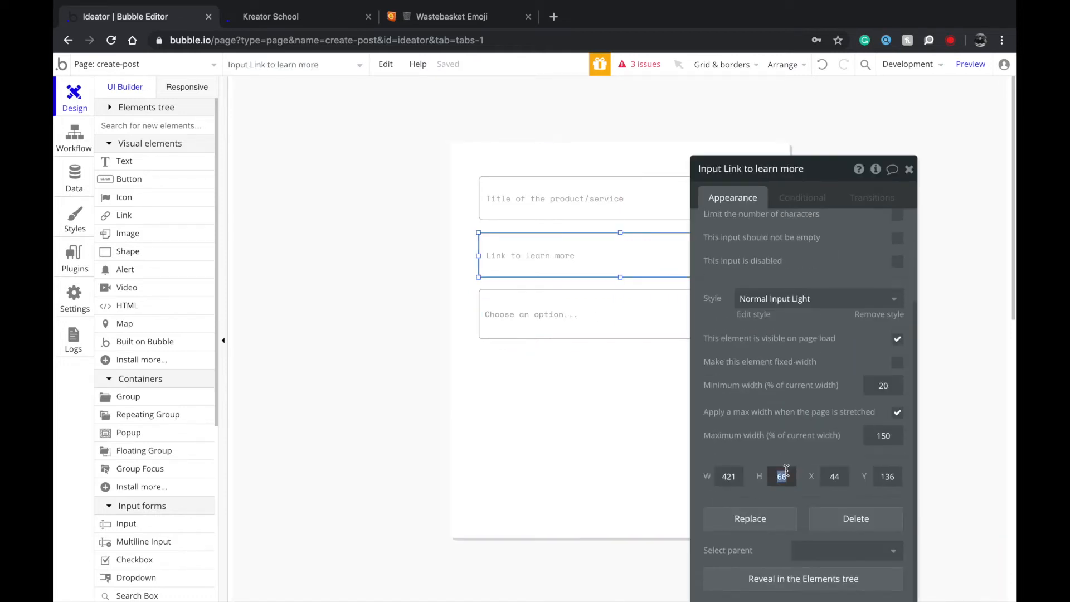
click(641, 331)
click(781, 483)
text(66)
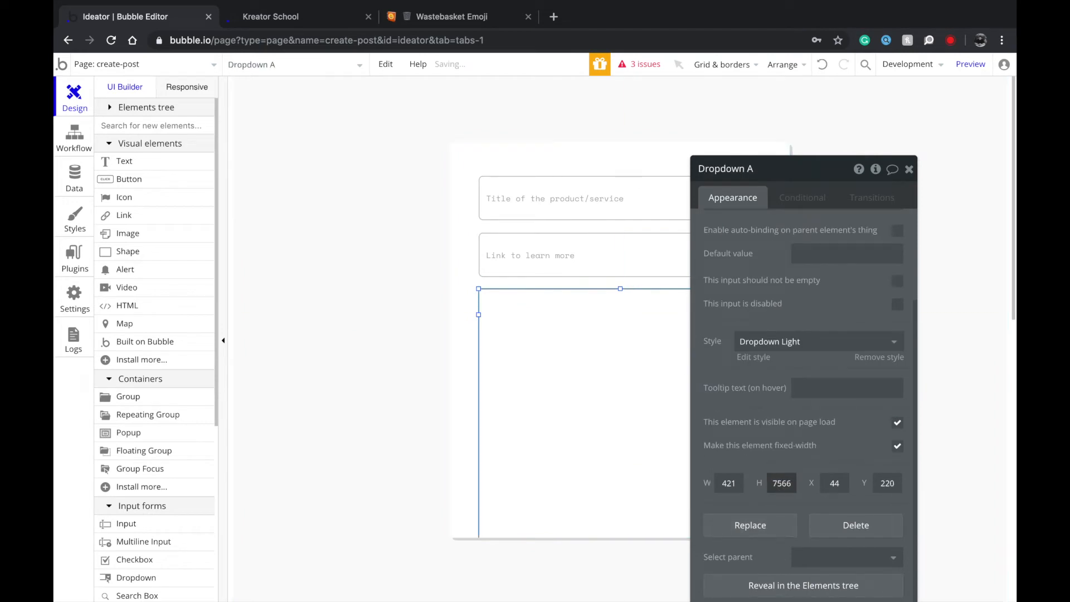
double_click(781, 483)
text(66)
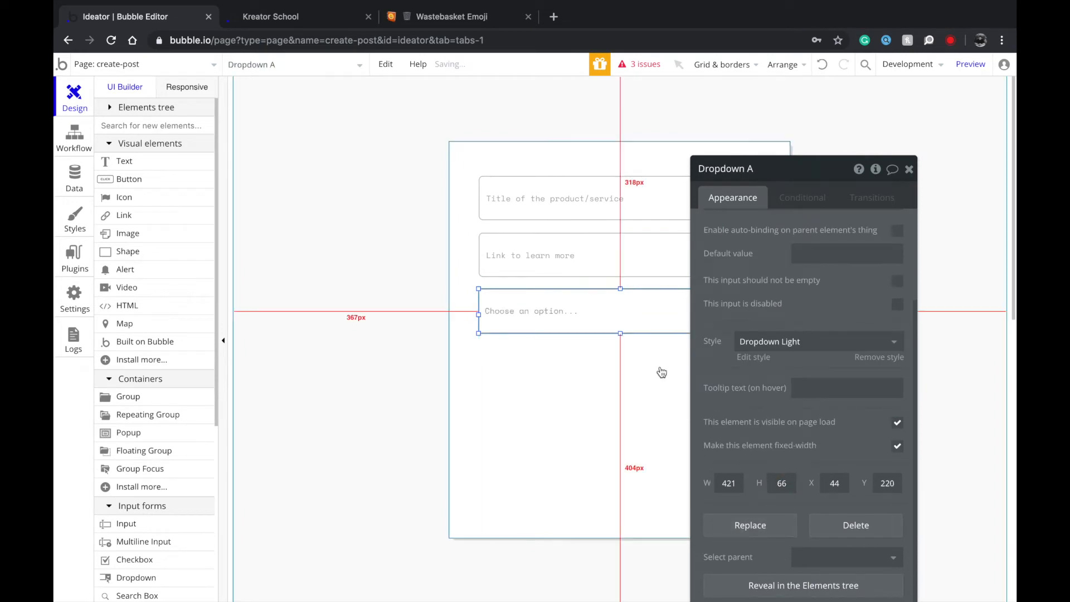
Copy the category choices from the index page's Choose categories dropdown.
click(129, 61)
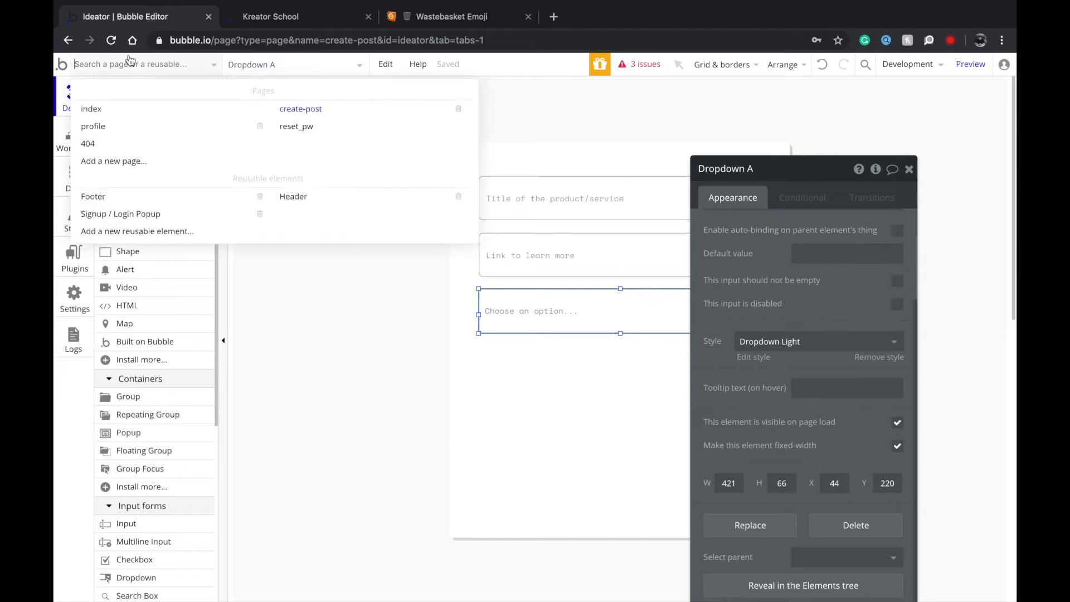
click(145, 113)
click(346, 196)
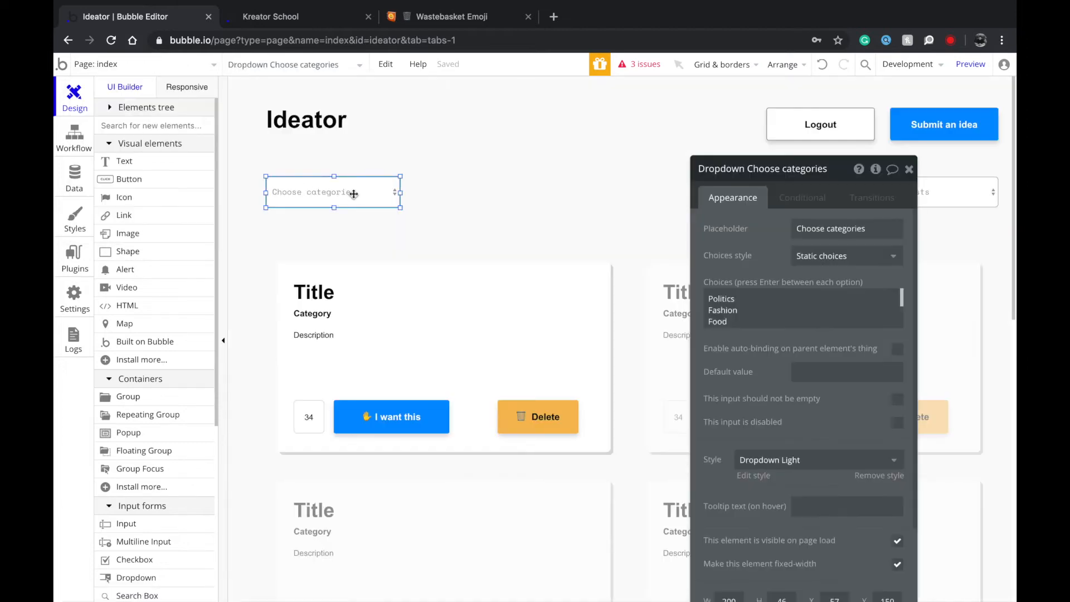
click(736, 298)
key(super+a)
key(super+c)
Paste the Politics, Fashion and Food choices into the create-post dropdown.
click(189, 62)
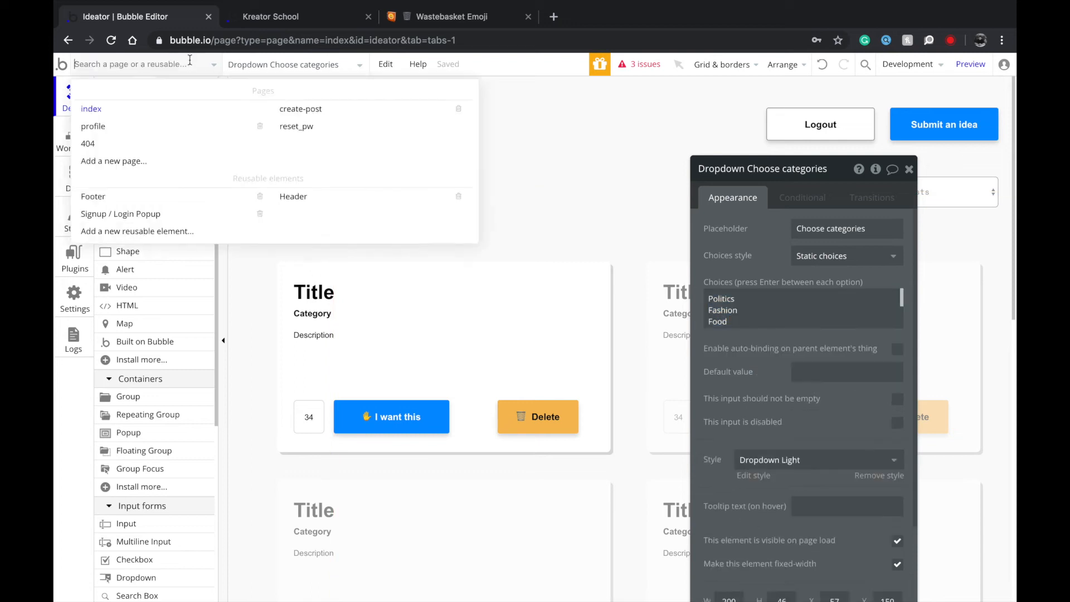
click(369, 109)
click(554, 326)
click(724, 298)
key(super+v)
Set the dropdown's placeholder to 'Choose category..'.
click(827, 233)
key(super+a)
text(Choo)
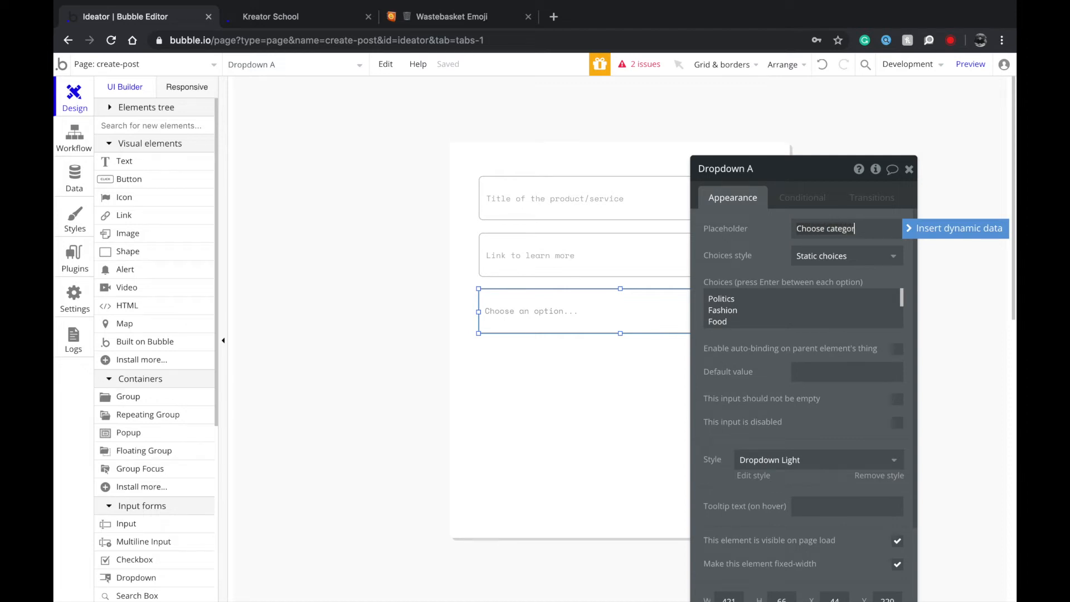
text(se category)
click(871, 306)
click(466, 347)
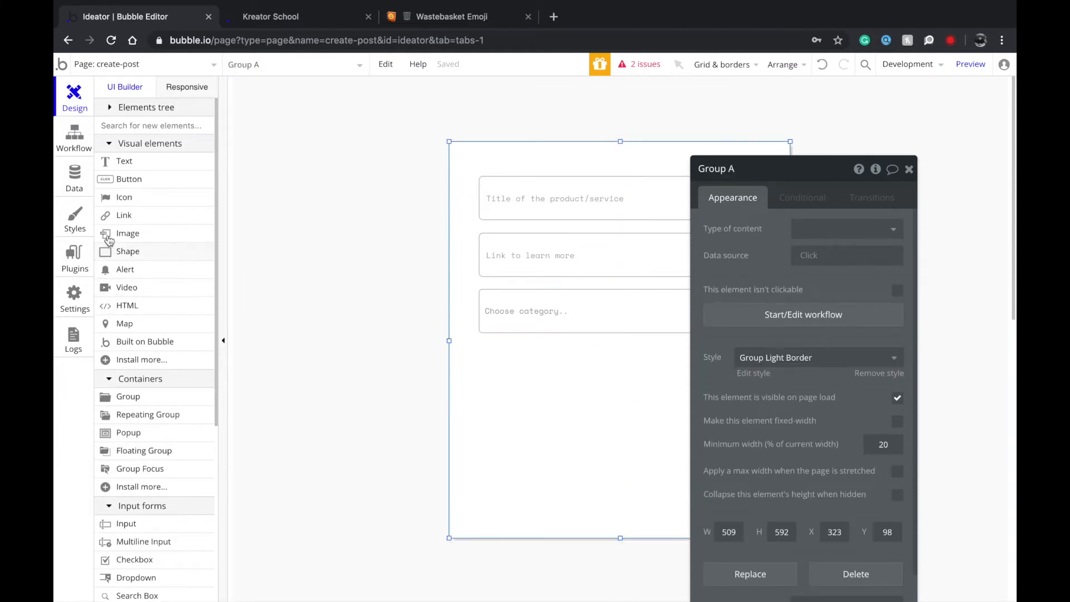
scroll(151, 463, down, 1)
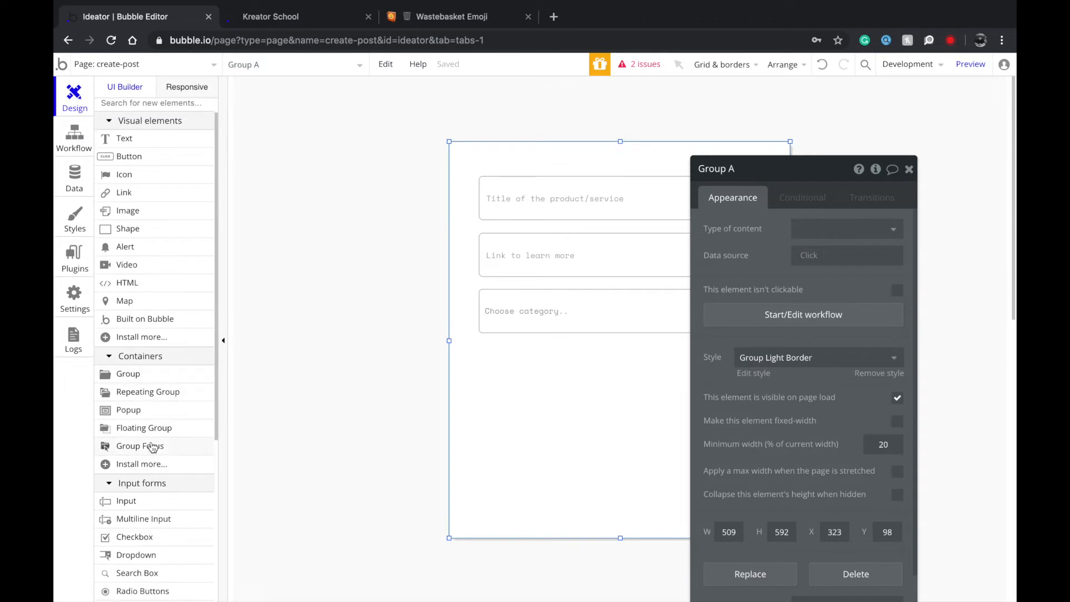
Add a multiline description box with placeholder 'Some description here..' below the dropdown.
click(146, 519)
drag(502, 350, 594, 413)
mouse_move(557, 383)
mouse_down()
mouse_move(529, 373)
mouse_move(677, 413)
mouse_move(759, 410)
mouse_up()
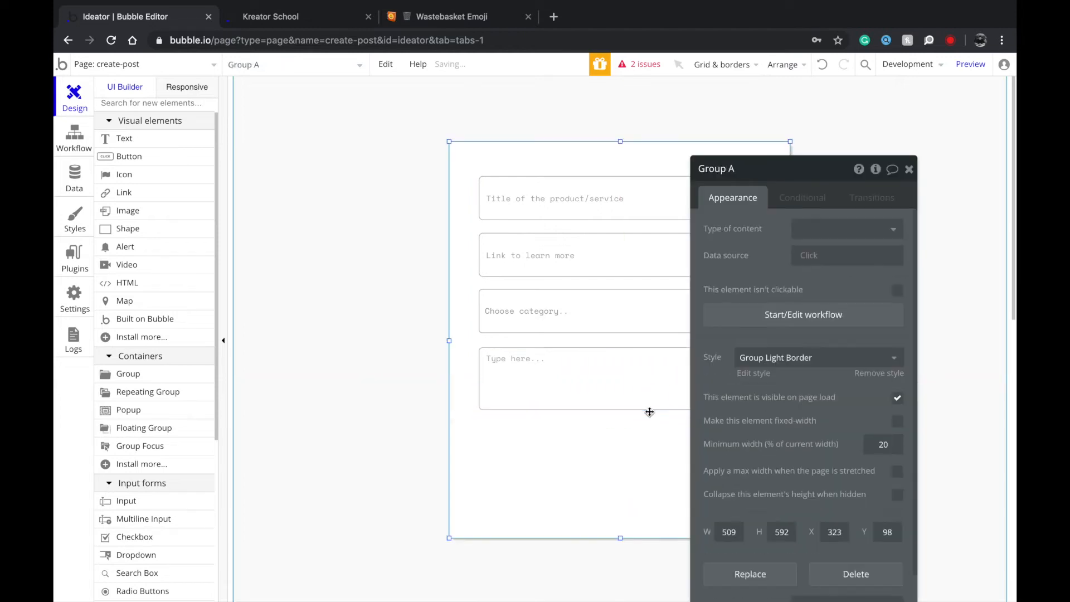
double_click(570, 381)
key(BackSpace)
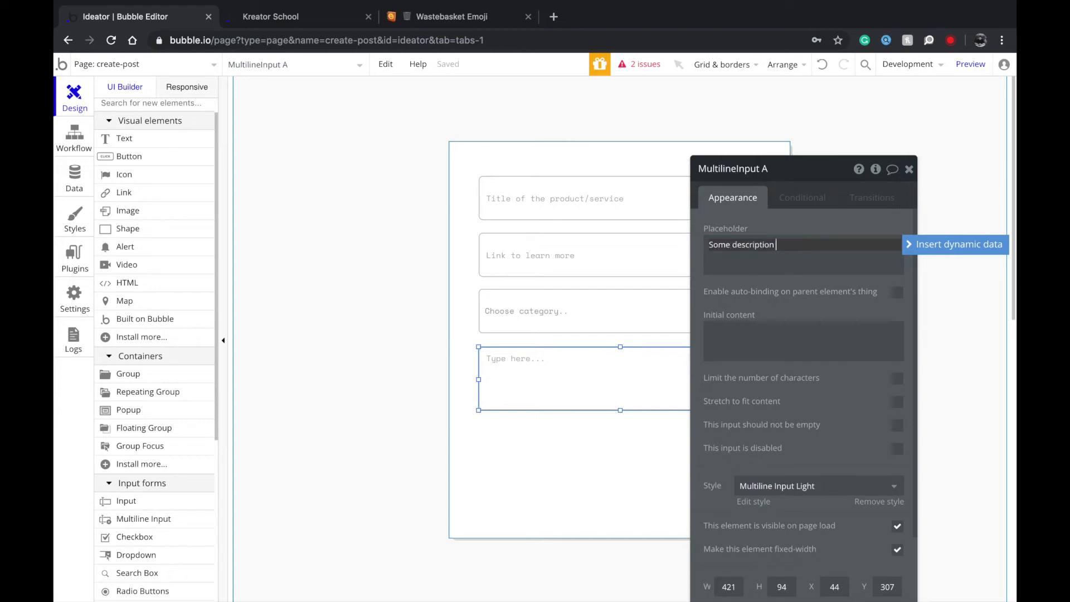
text(Some description here..)
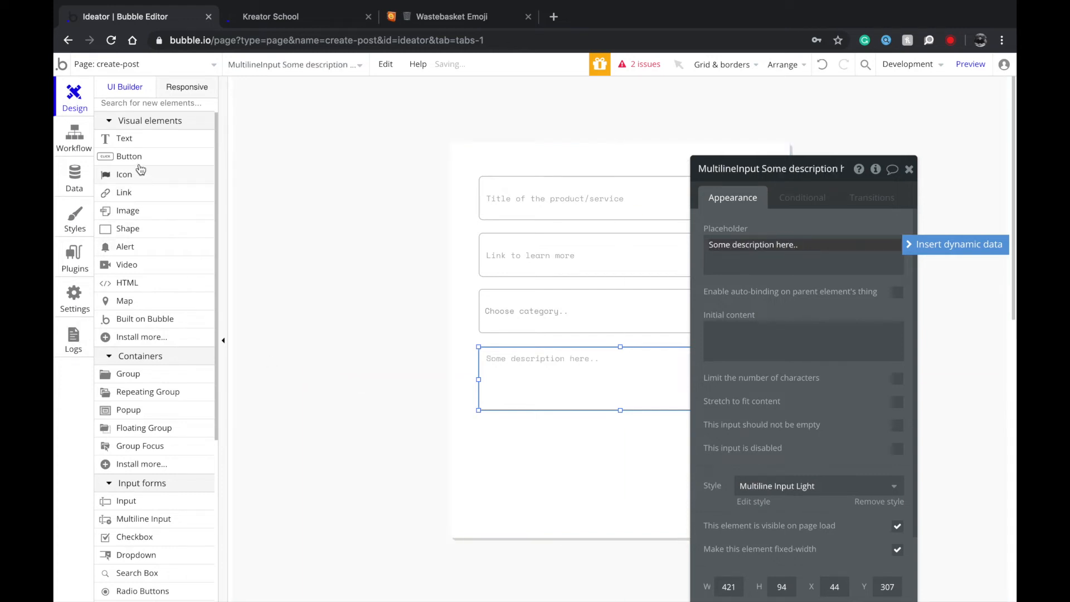
Add a 'Share post' button lined up with the form fields.
click(129, 156)
click(497, 424)
mouse_move(536, 444)
mouse_down()
mouse_move(521, 446)
mouse_move(616, 471)
mouse_move(761, 467)
mouse_up()
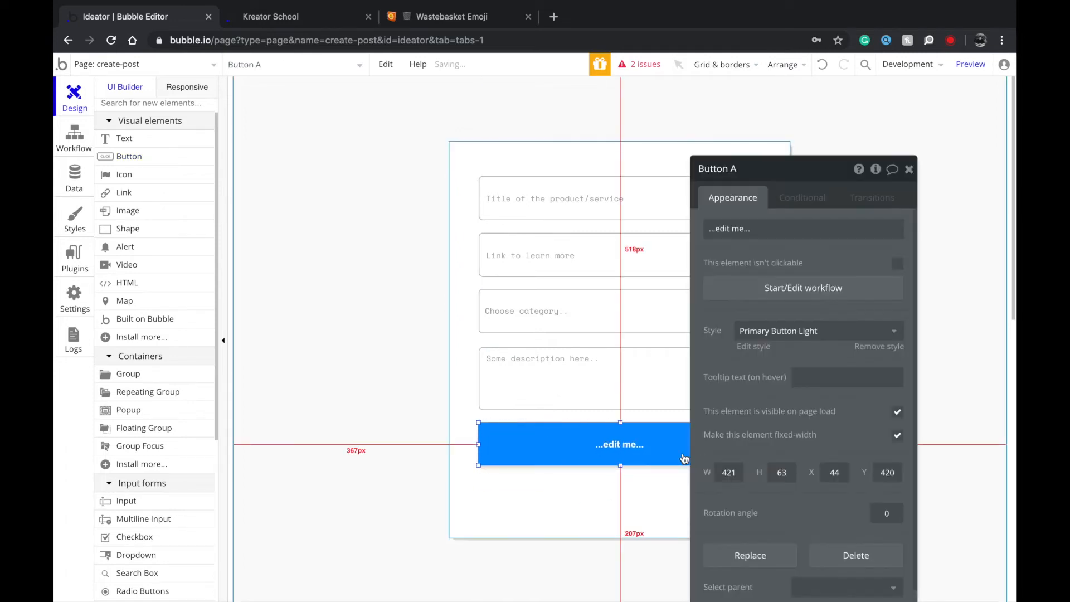
double_click(686, 459)
text(Share post)
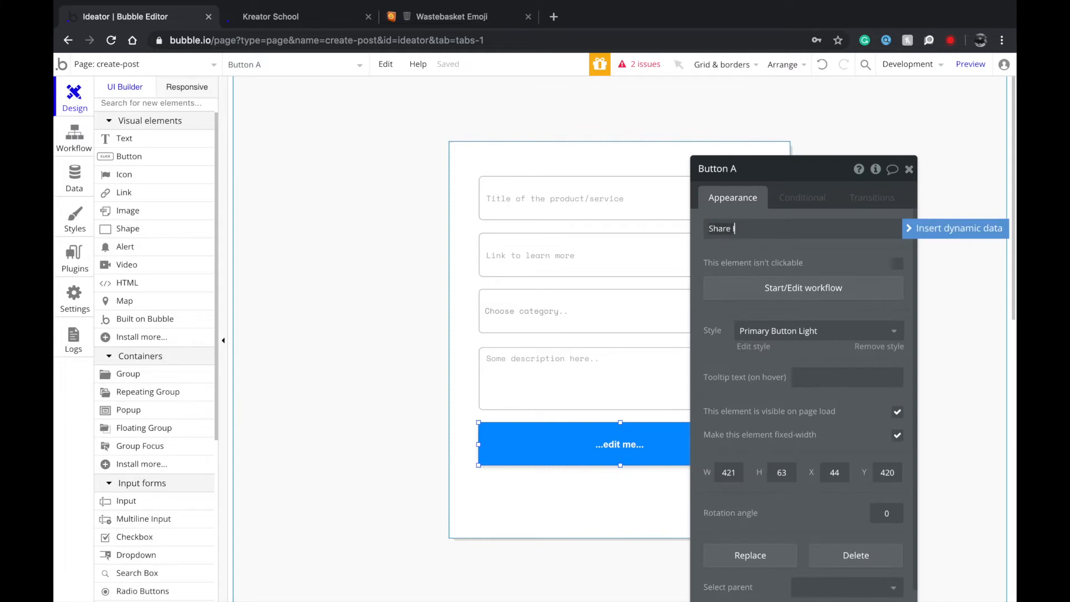
Shrink the form group to end below the button and centre it horizontally.
click(613, 504)
drag(619, 538, 624, 494)
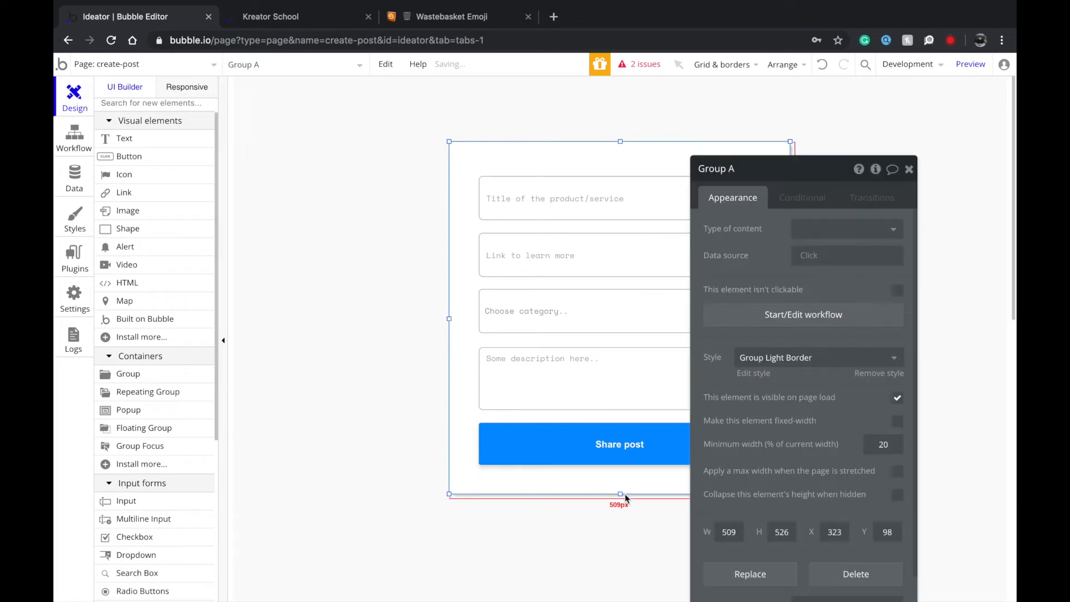
right_click(473, 318)
click(509, 521)
click(387, 431)
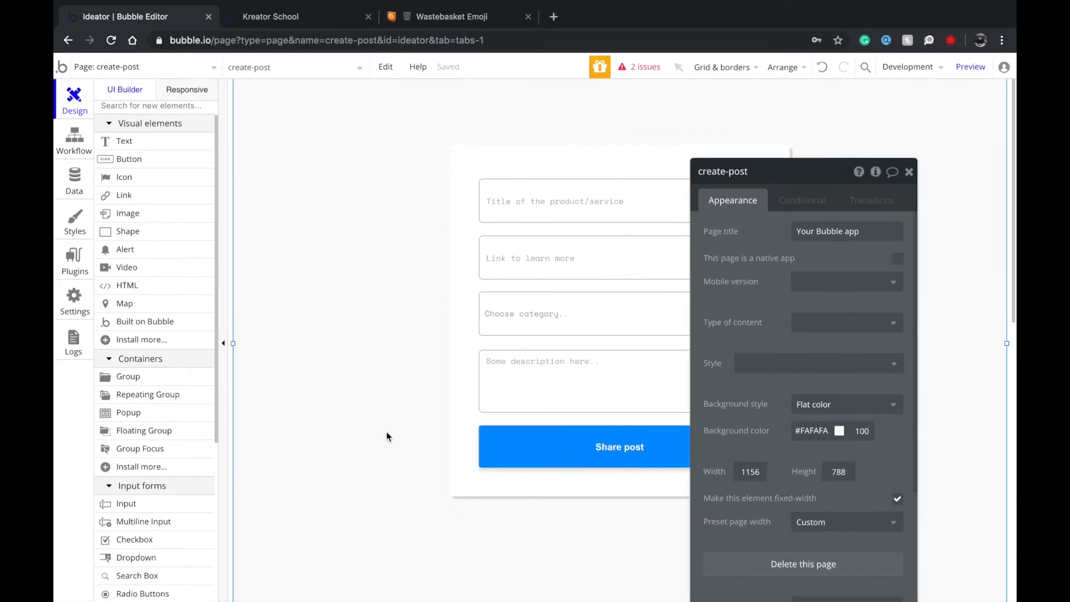
click(159, 64)
From the index page, open the Data types tab to view the User type's built-in fields.
click(141, 105)
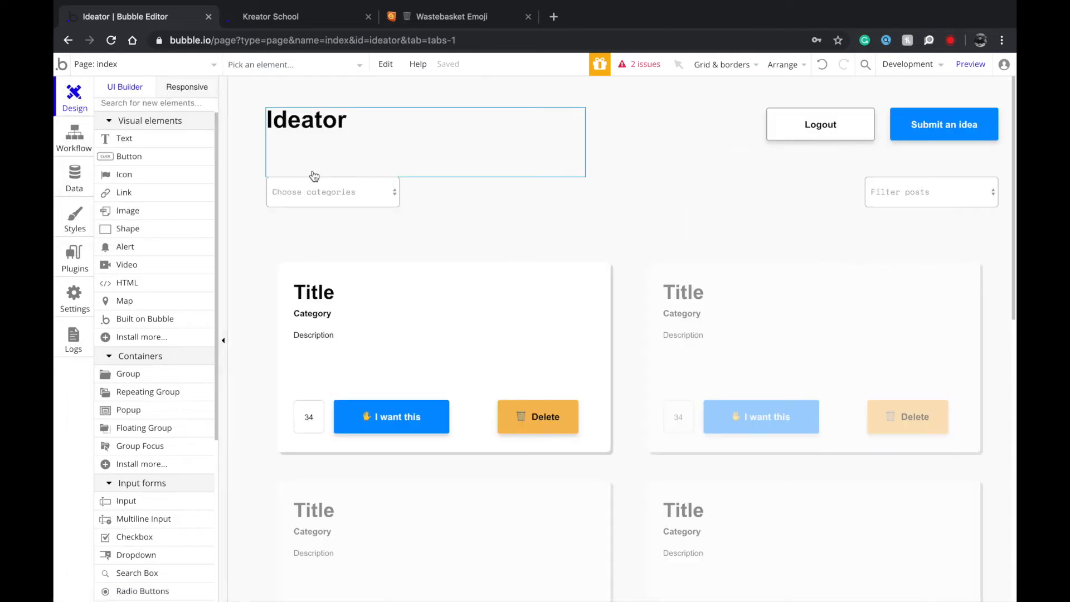
click(288, 370)
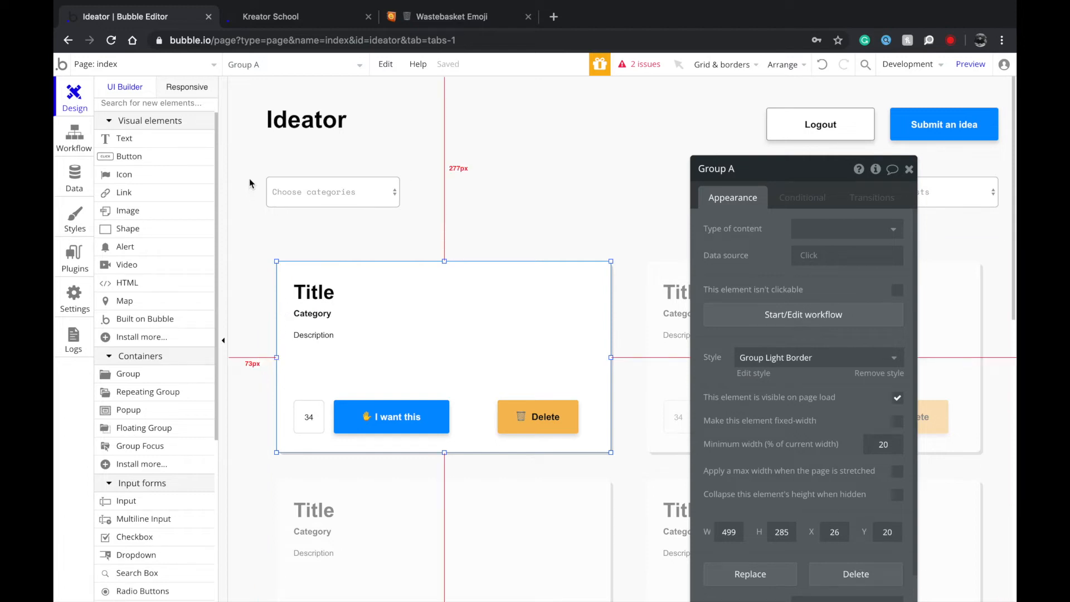
click(69, 176)
click(217, 237)
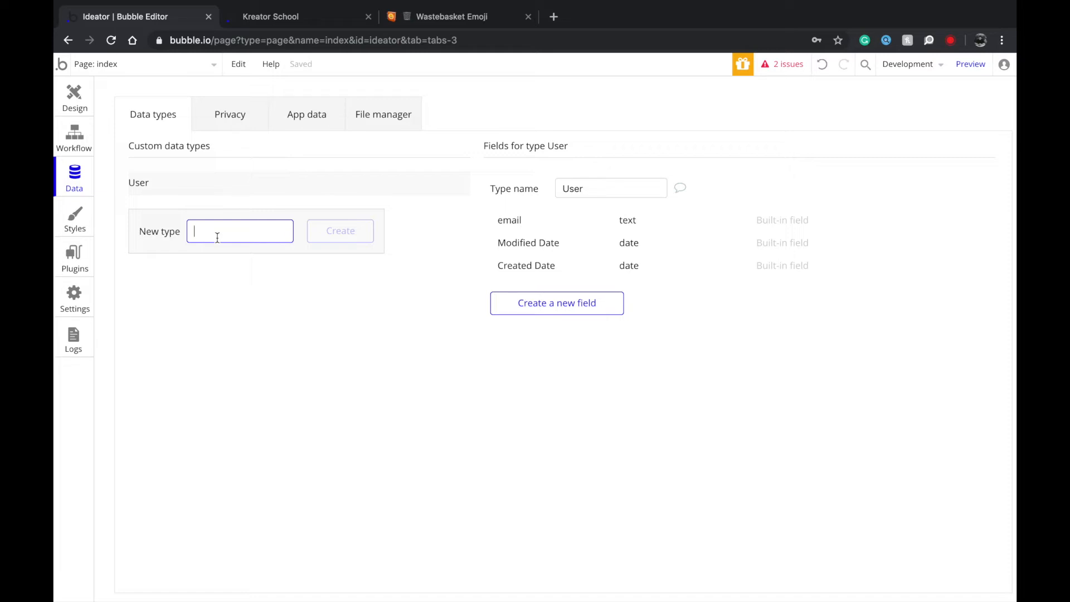
click(83, 94)
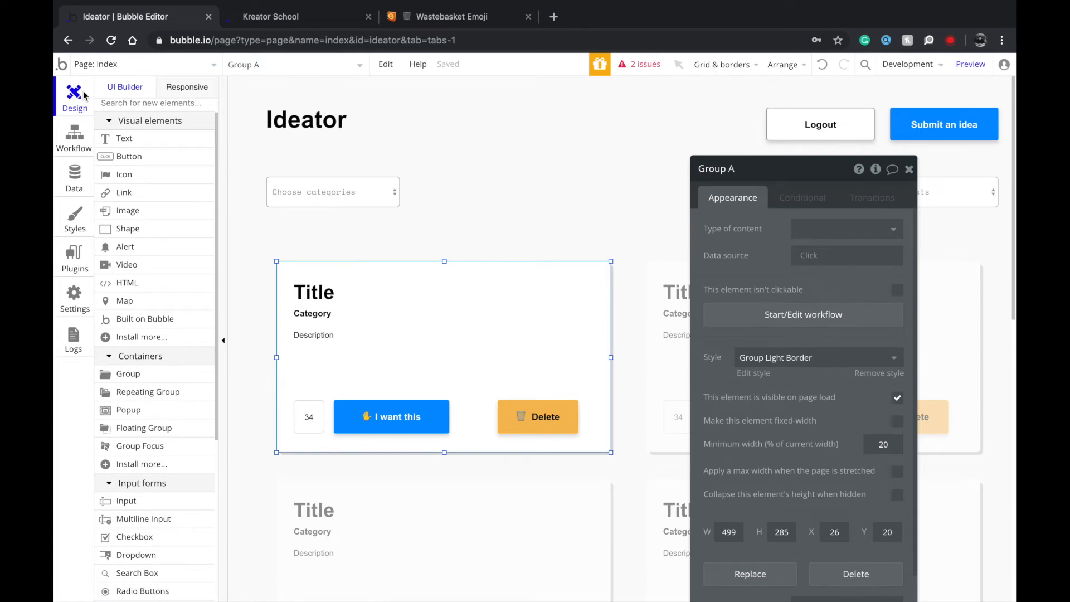
click(74, 178)
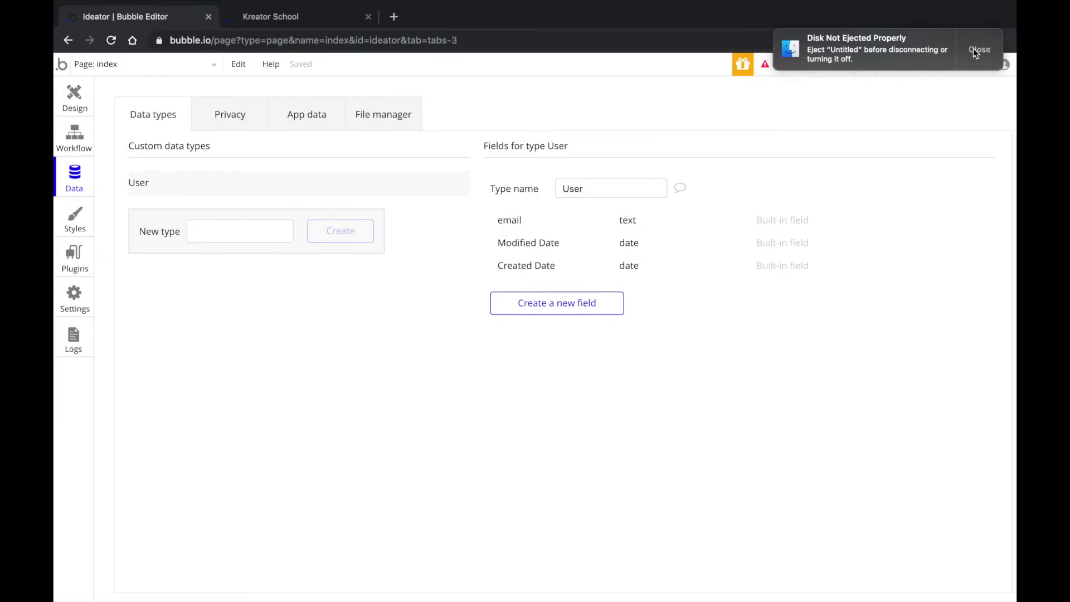
click(973, 48)
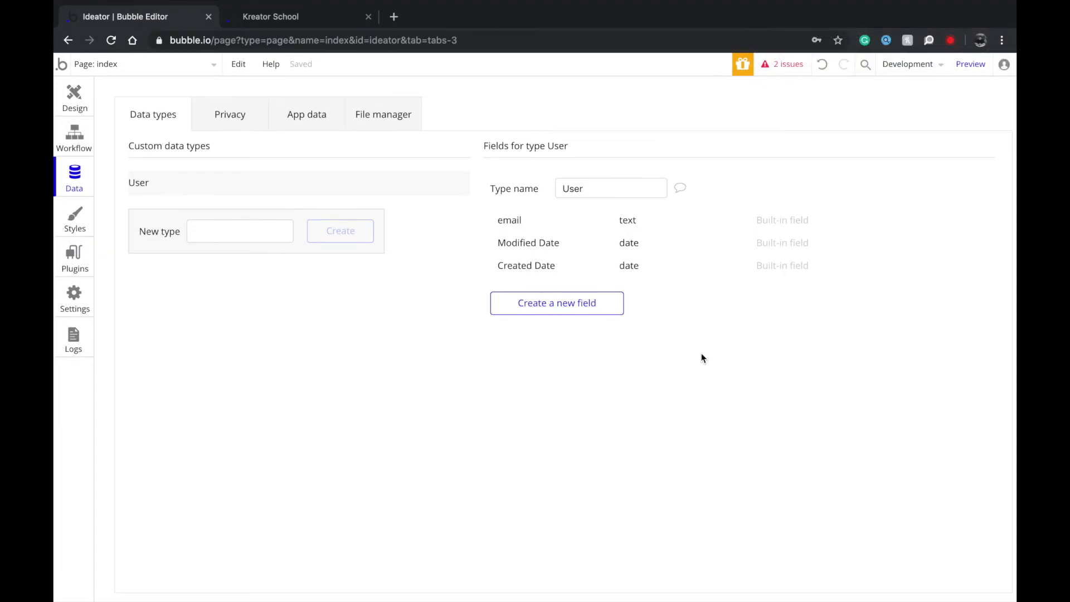
Create a Post data type with a text field named Idea.
click(237, 232)
text(Post)
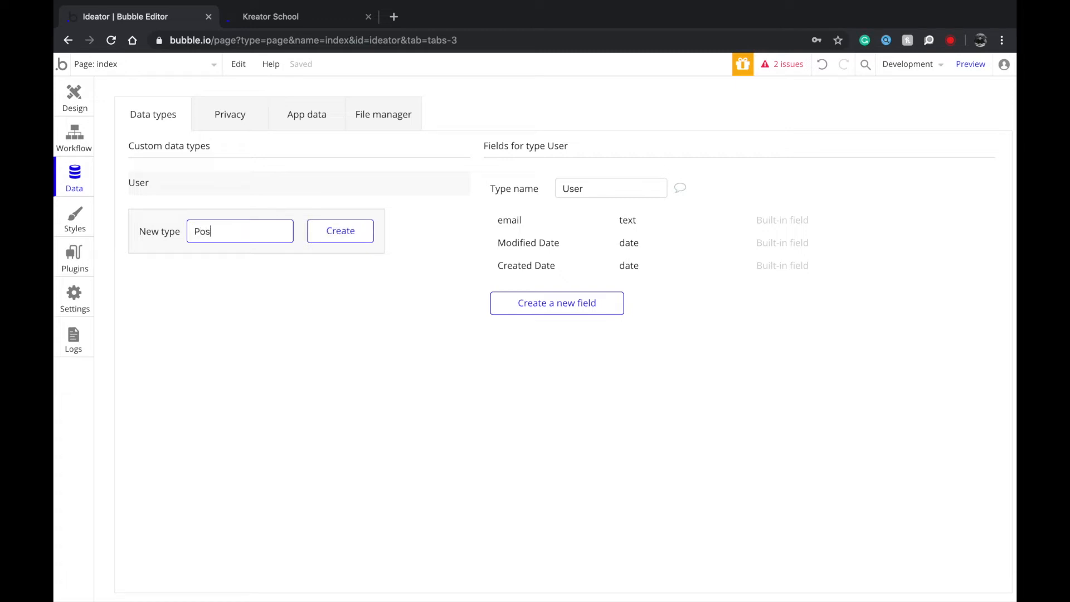
key(Return)
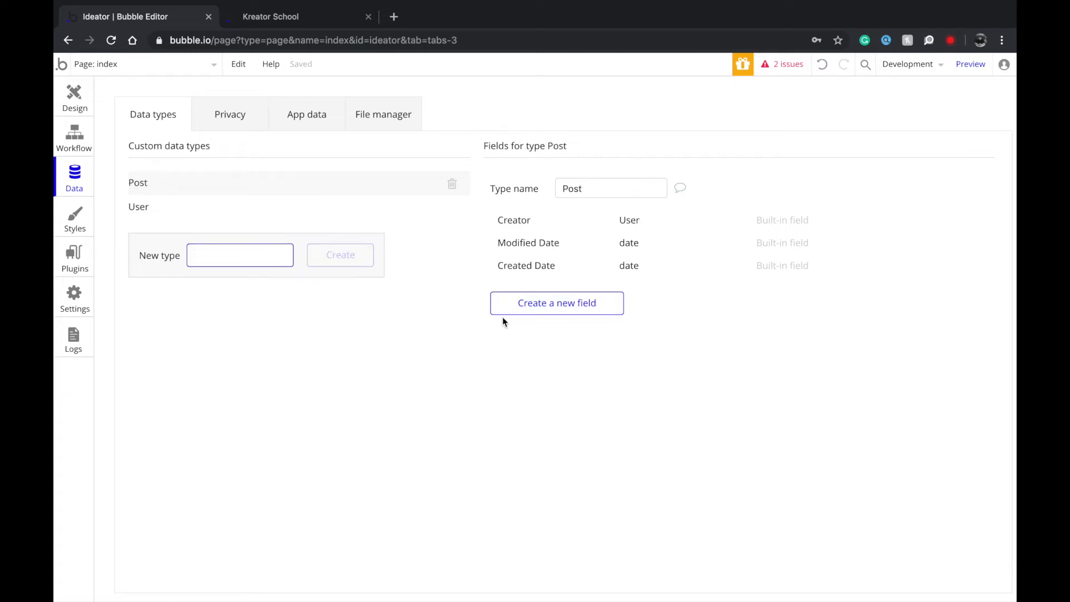
click(563, 306)
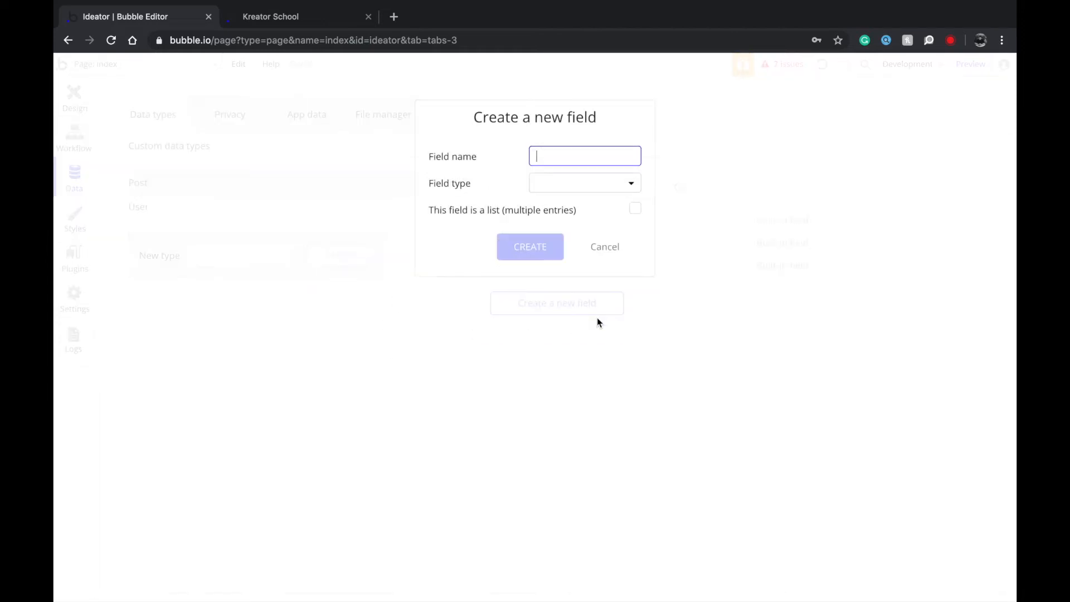
text(Idea)
key(super+a)
click(547, 184)
click(545, 204)
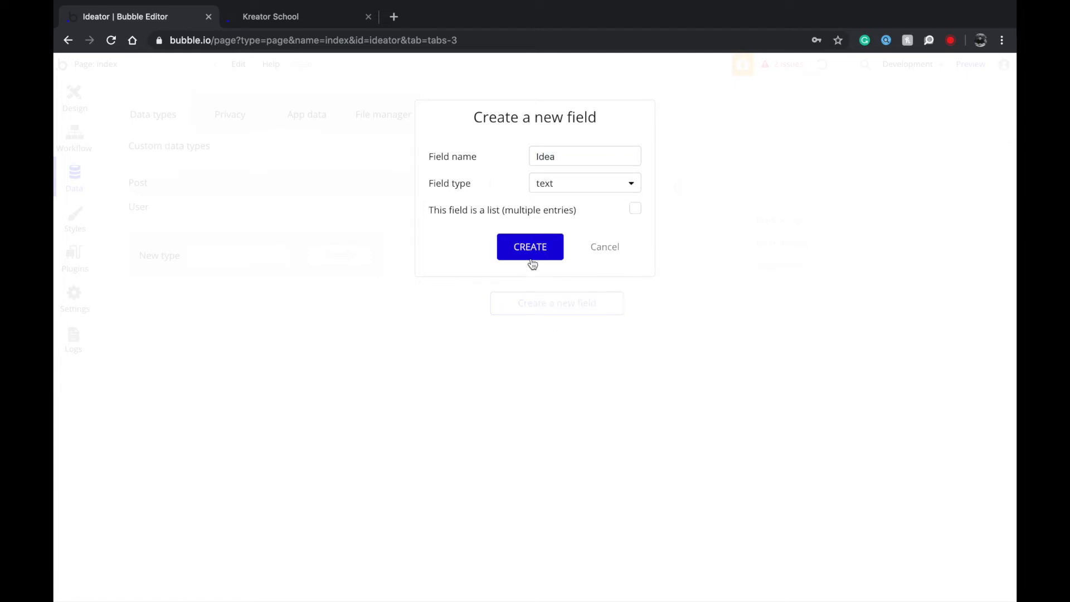
click(572, 162)
key(super+a)
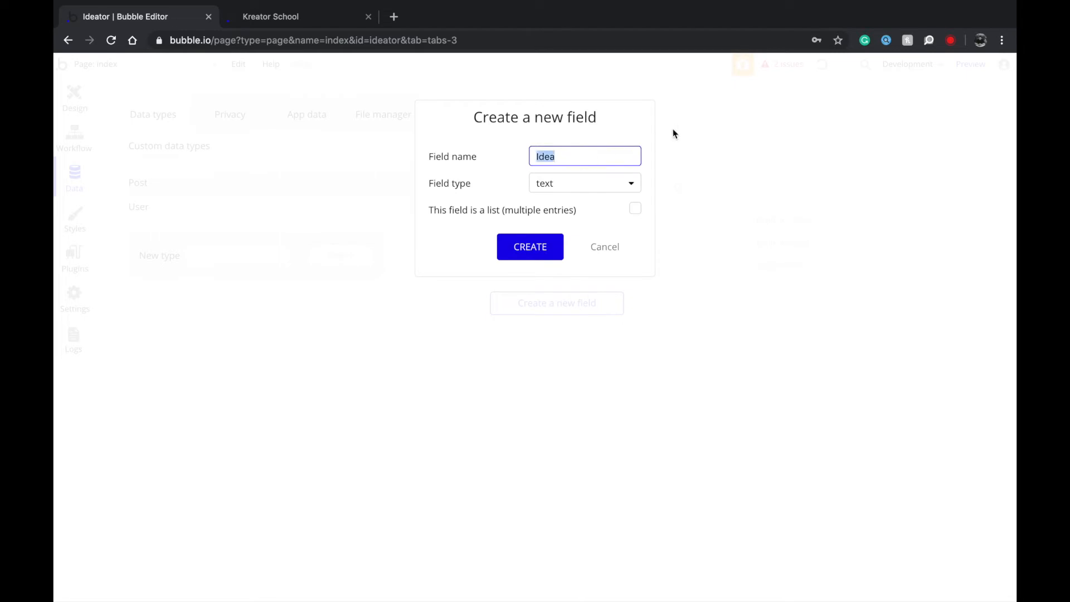
click(545, 245)
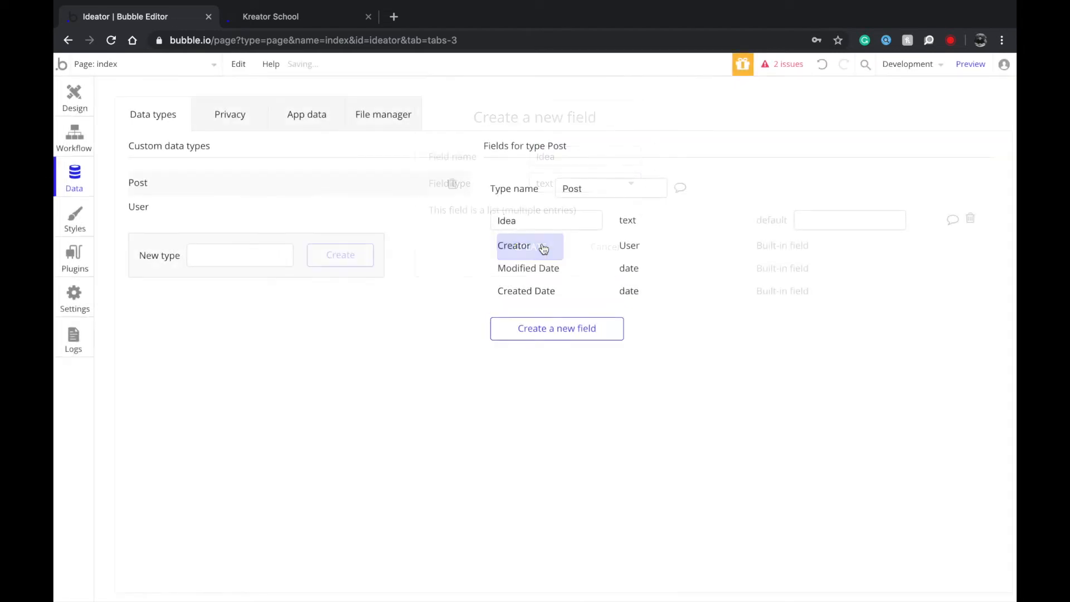
Add a Description text field to Post.
click(553, 340)
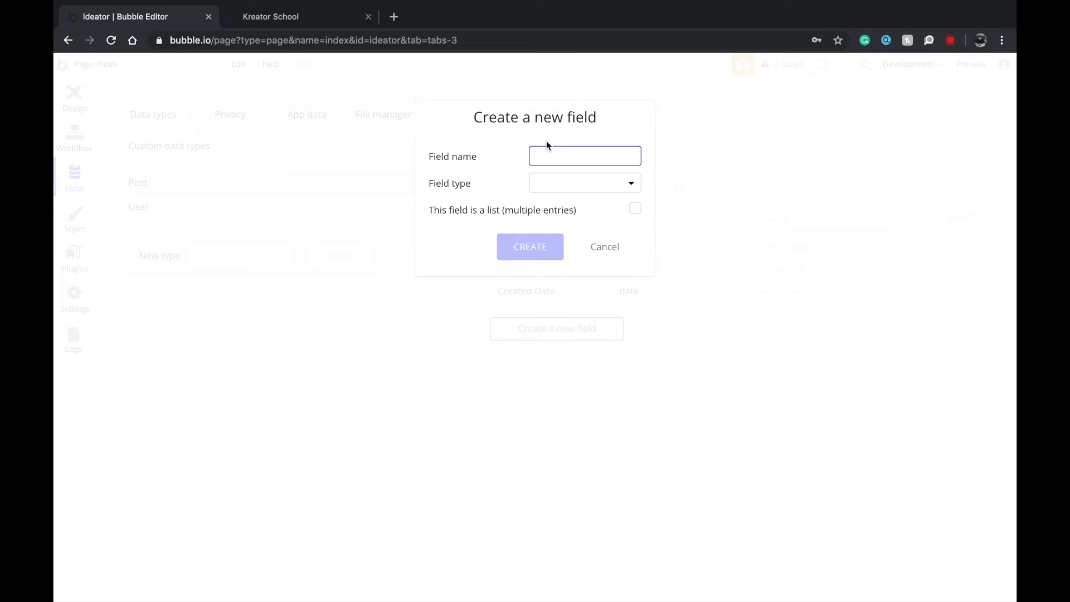
text(Description)
key(super+a)
key(Left)
click(554, 188)
click(546, 207)
click(521, 246)
Add Category and Type text fields to Post.
click(529, 352)
text(C)
click(546, 177)
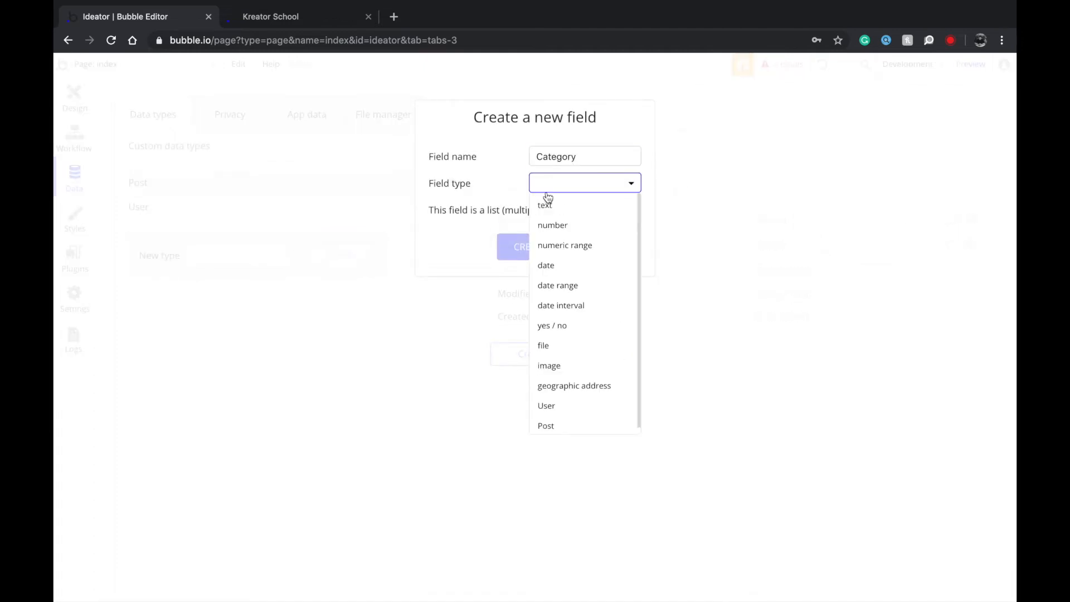
click(546, 205)
click(529, 247)
click(530, 378)
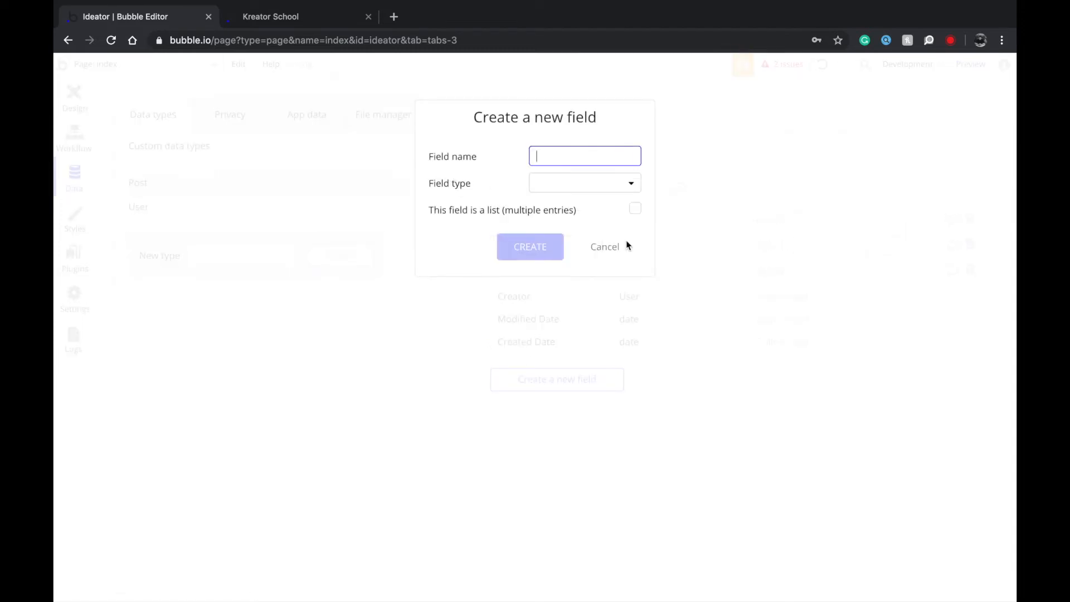
text(Type)
click(573, 187)
click(561, 210)
click(521, 254)
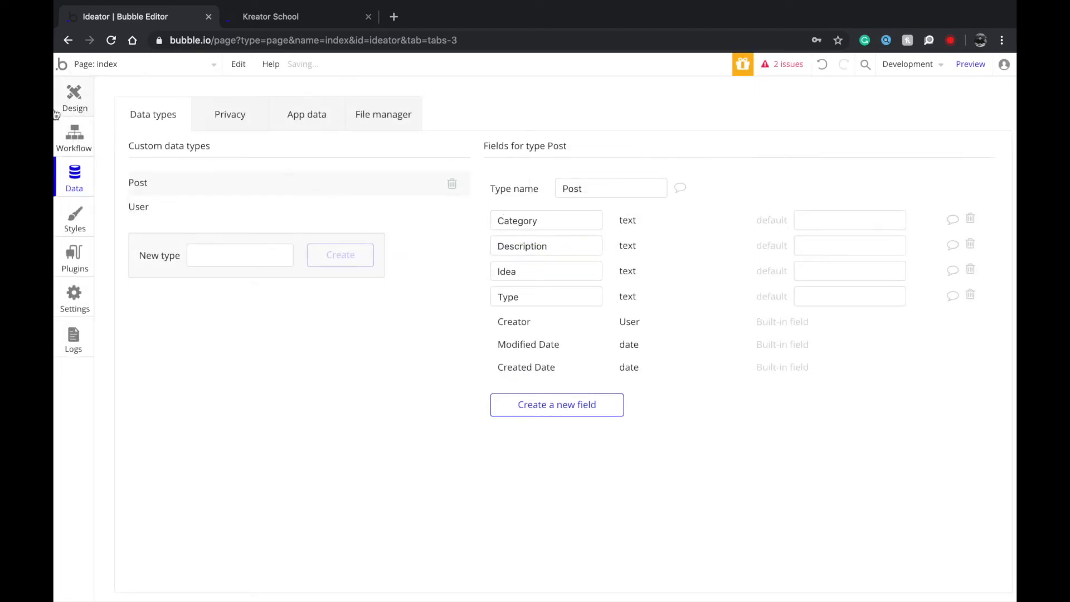
click(71, 107)
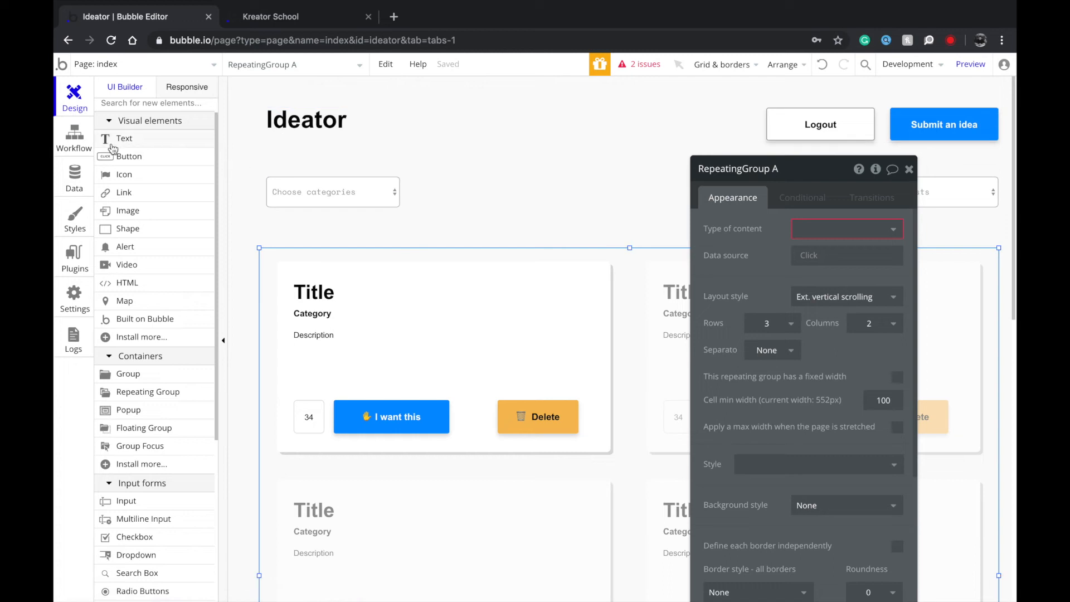
Create a Wants field on Post as a list of Users, then go back to the Design view.
click(74, 177)
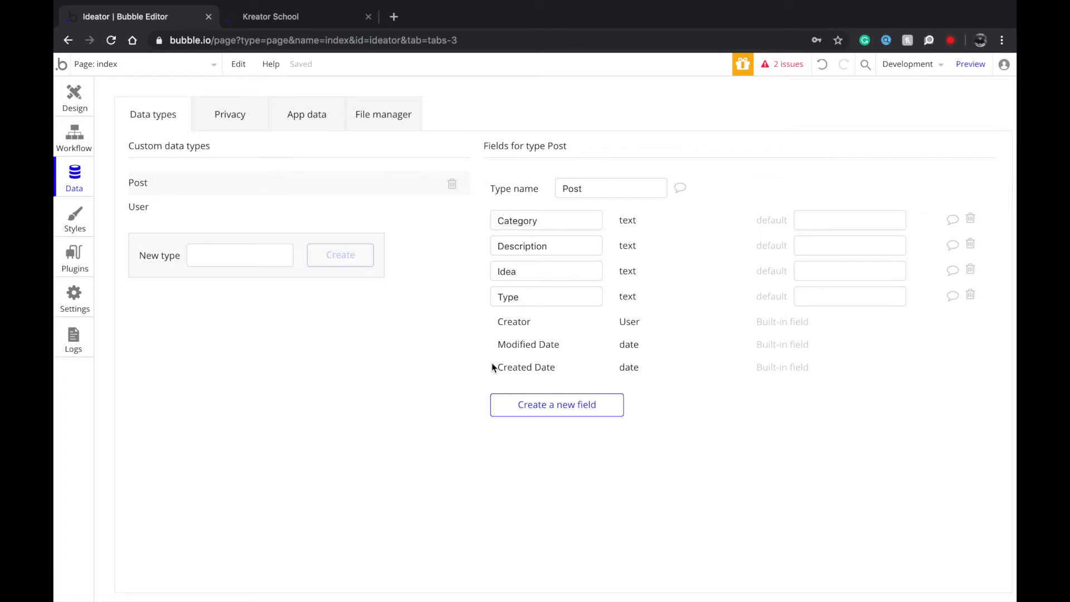
click(577, 411)
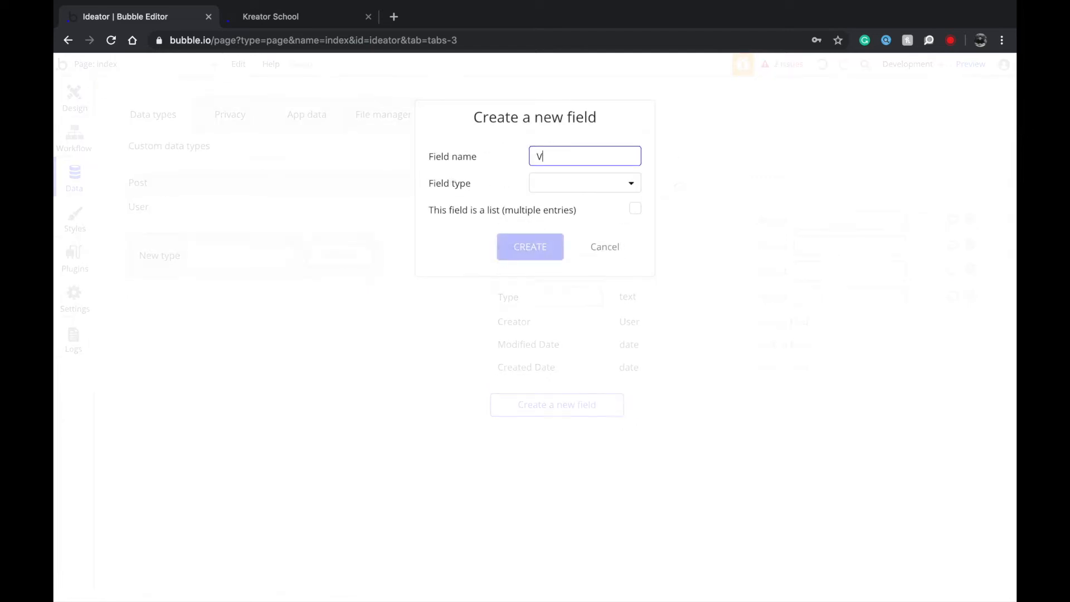
key(super+a)
key(BackSpace)
key(super+a)
key(BackSpace)
text(Want)
click(559, 184)
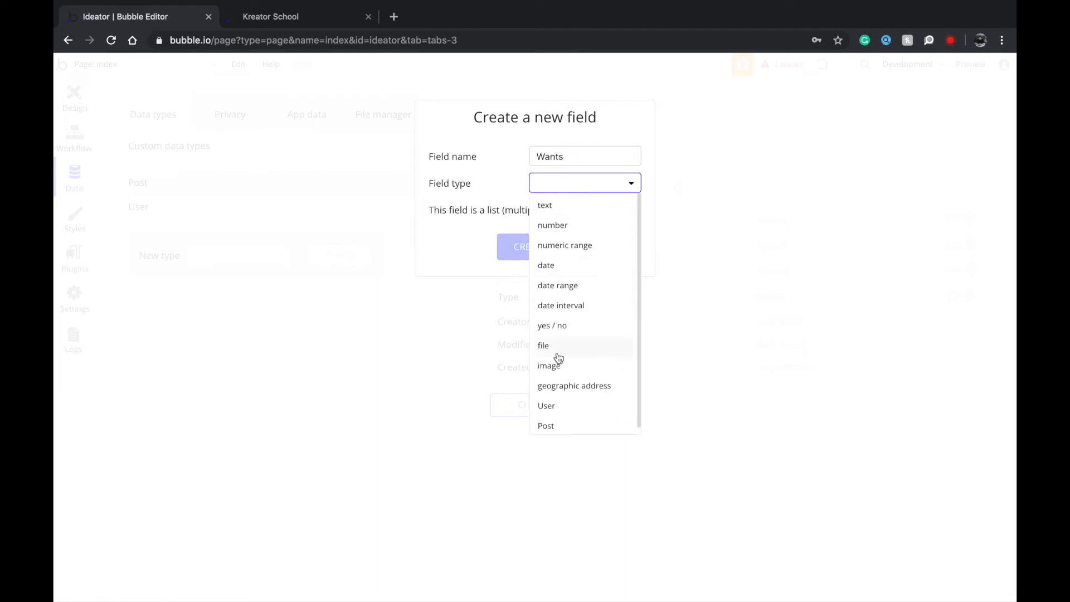
scroll(557, 386, down, 1)
click(555, 401)
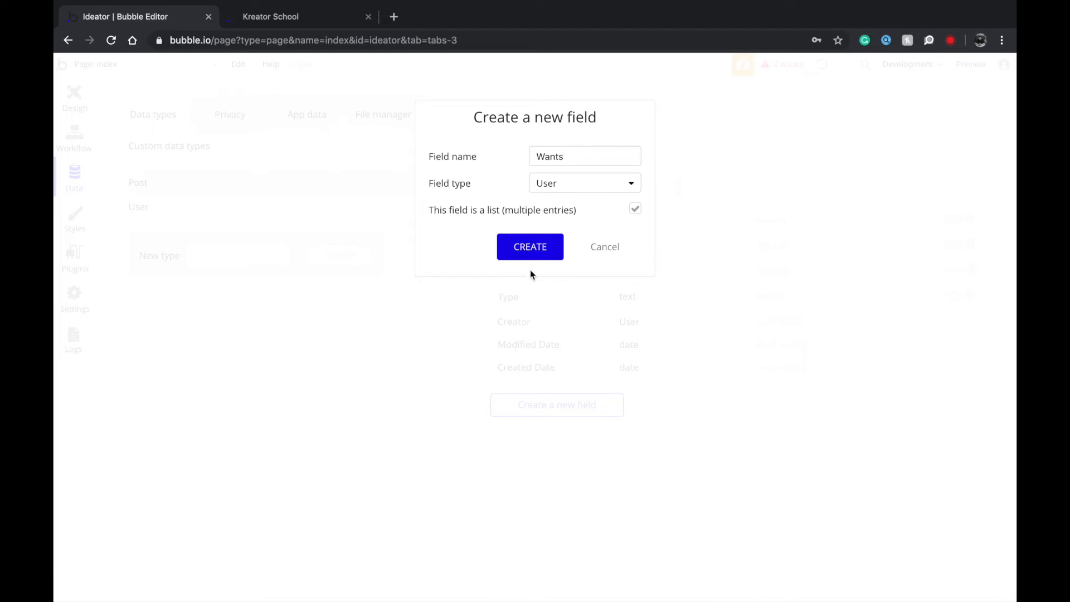
click(541, 243)
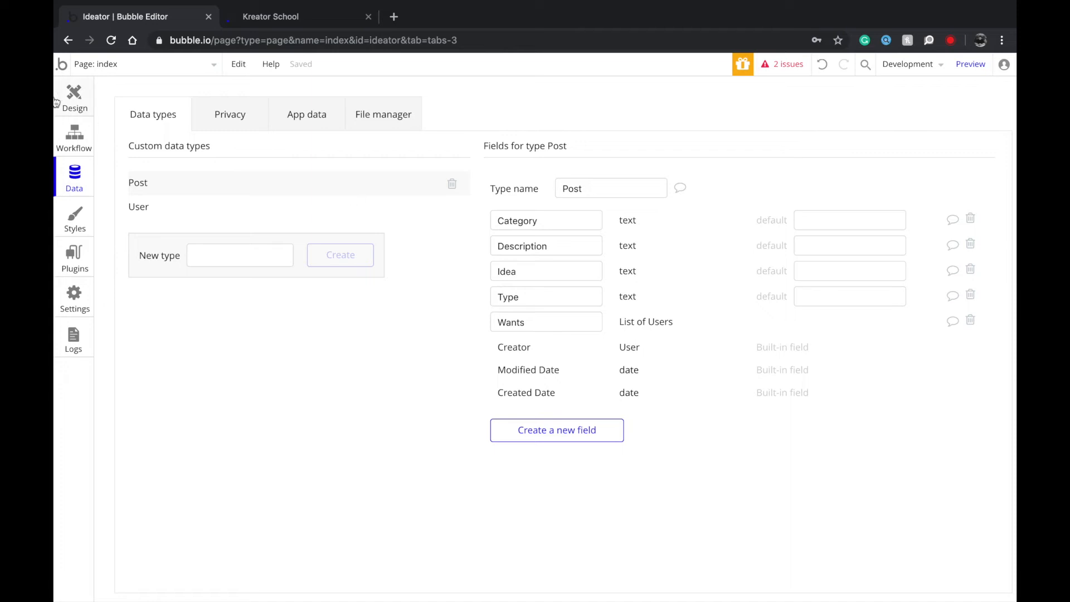
click(74, 99)
scroll(524, 347, down, 2)
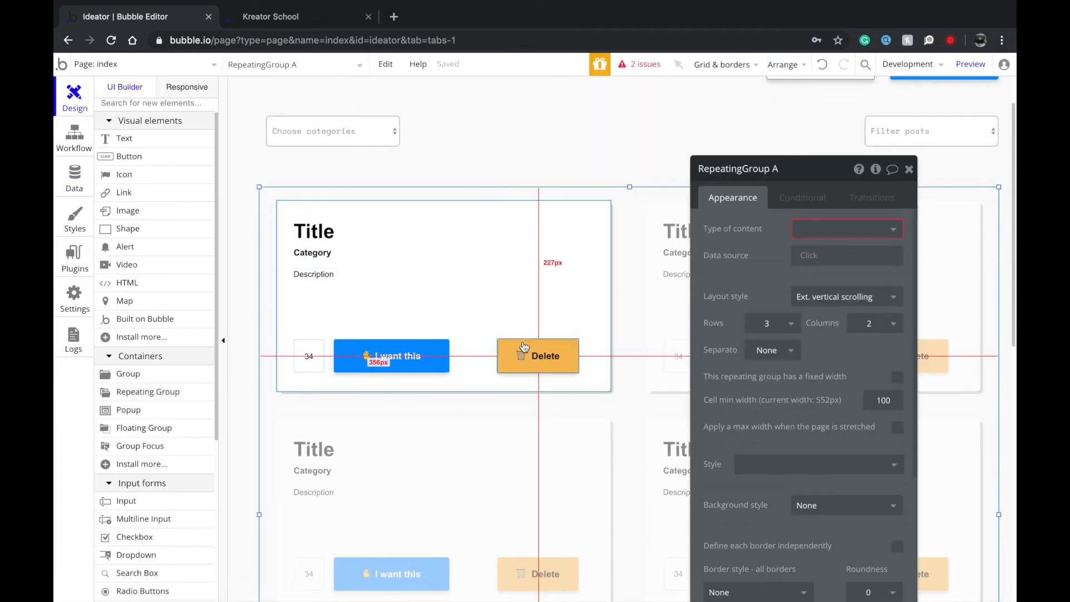
Set the repeating group's content type to Post and its data source to Do a search for Posts.
click(815, 229)
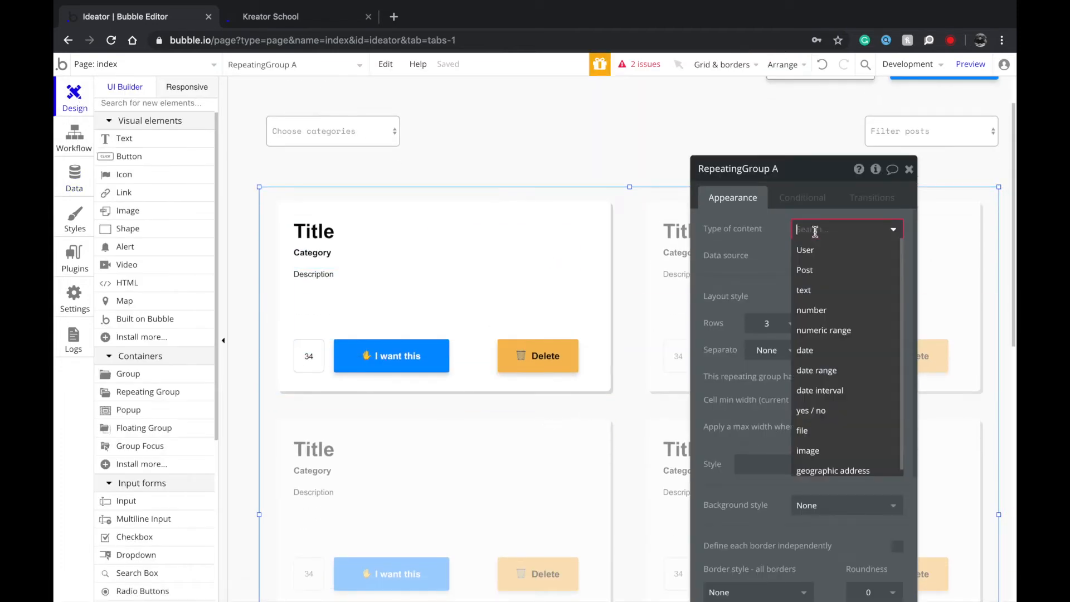
click(804, 270)
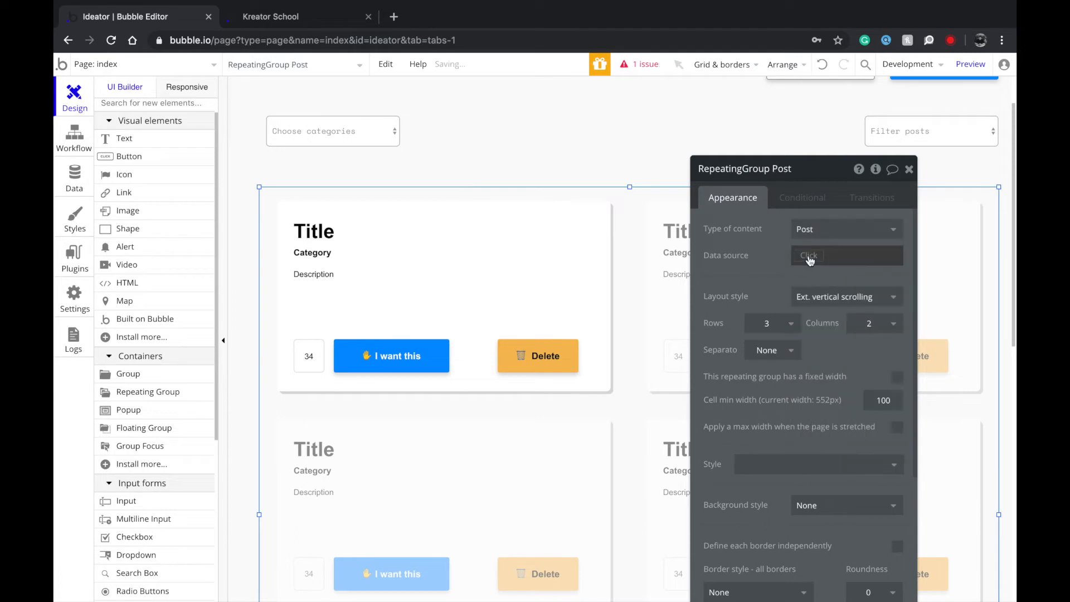
click(806, 255)
click(809, 312)
click(627, 201)
click(620, 239)
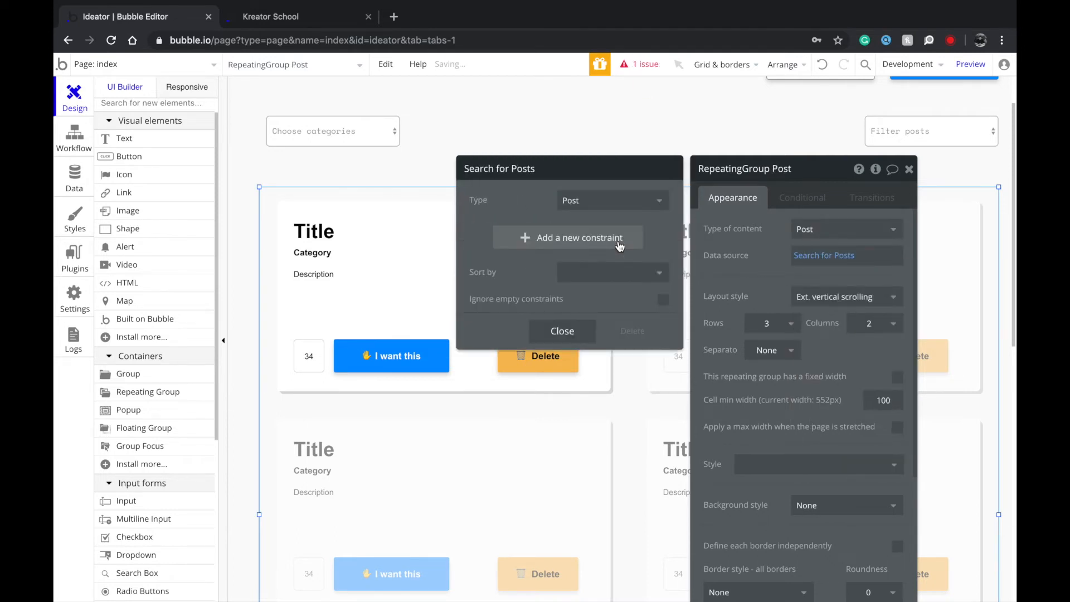
click(579, 240)
click(482, 229)
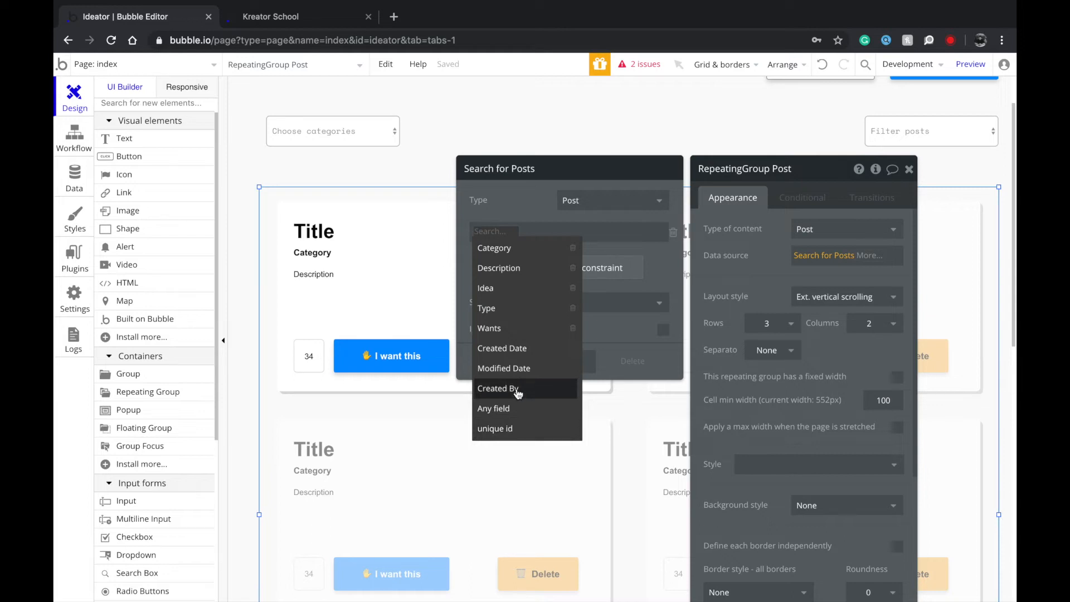
click(525, 213)
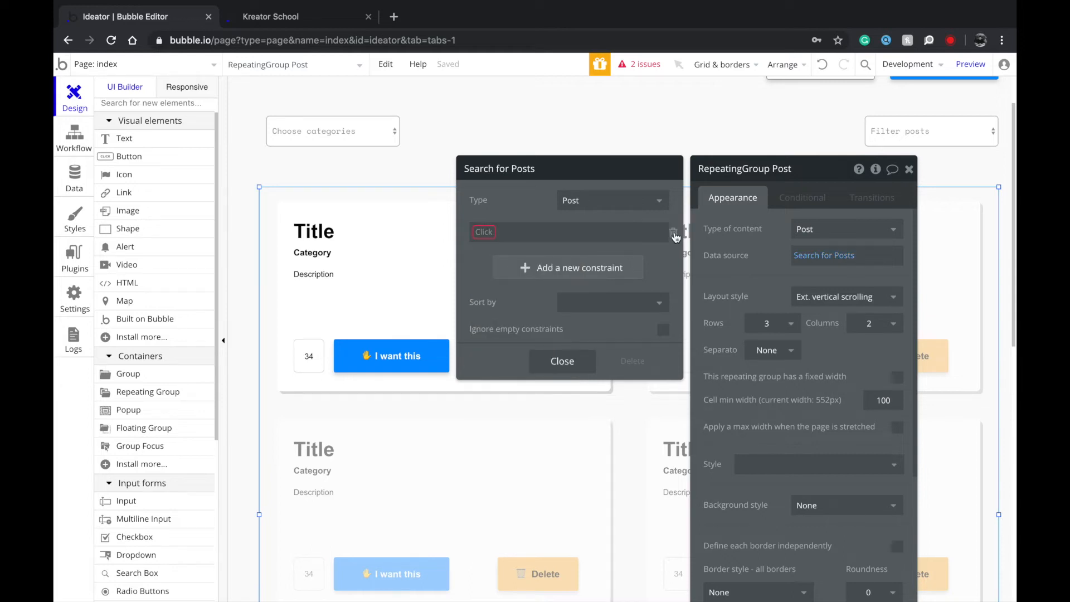
click(674, 234)
click(552, 336)
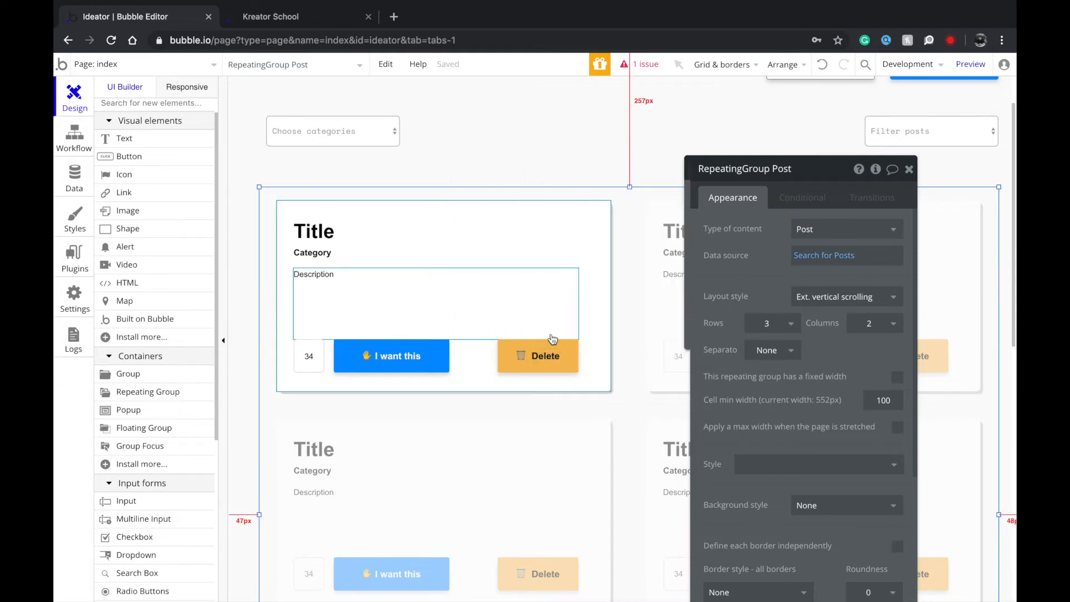
Give the card group type Post with data source Current cell's Post.
click(591, 312)
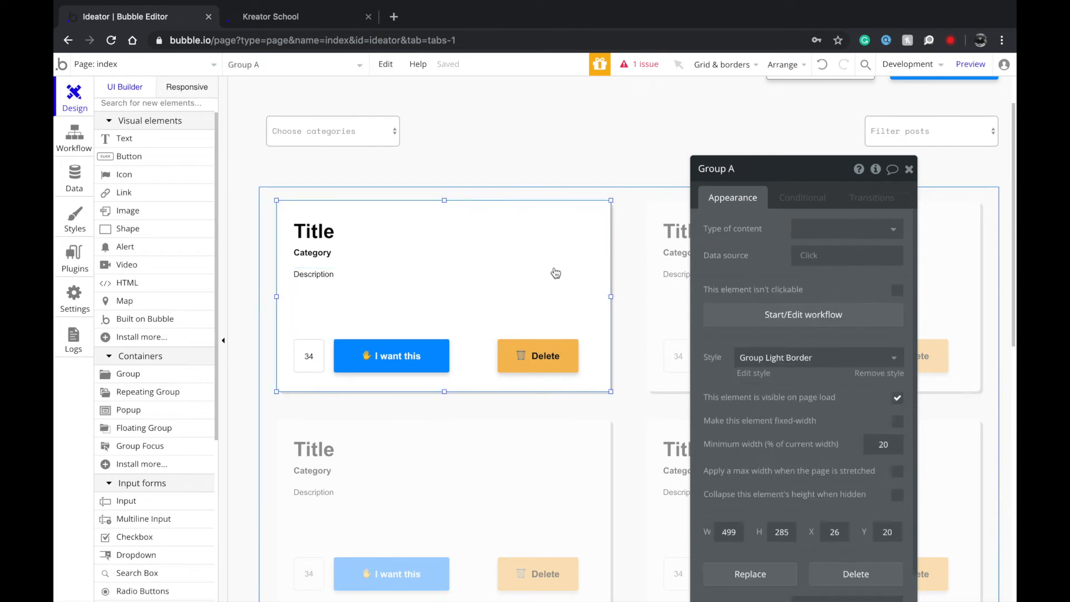
click(807, 230)
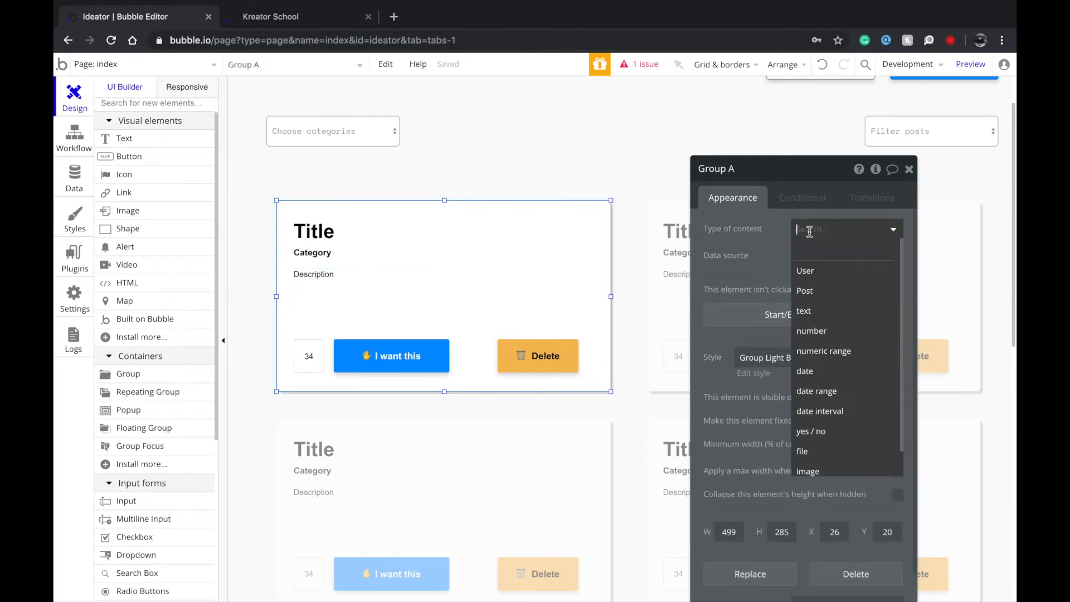
click(816, 292)
click(811, 257)
click(823, 293)
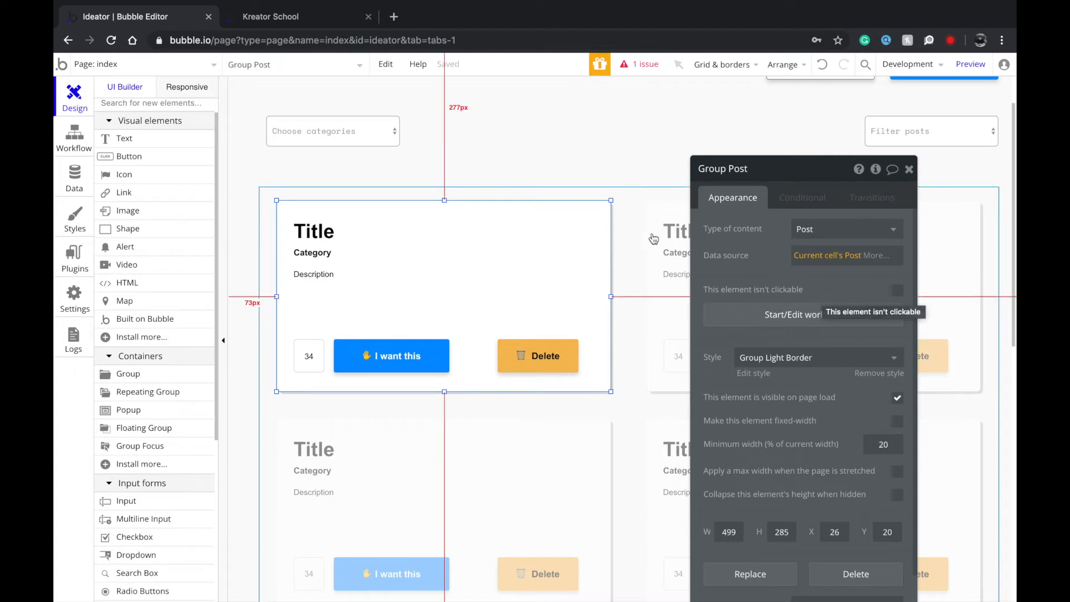
click(638, 267)
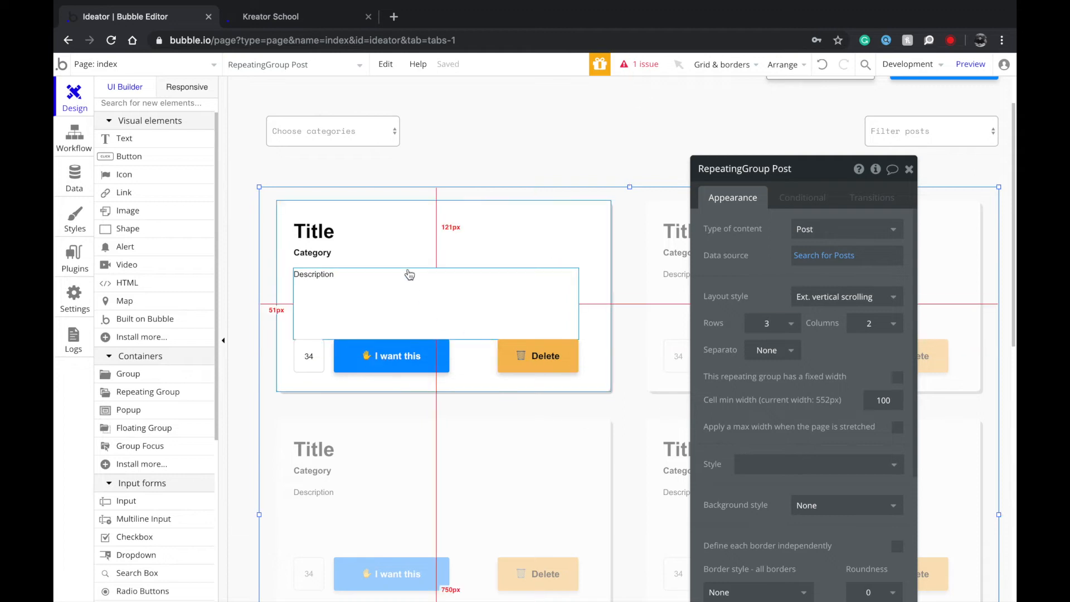
click(388, 228)
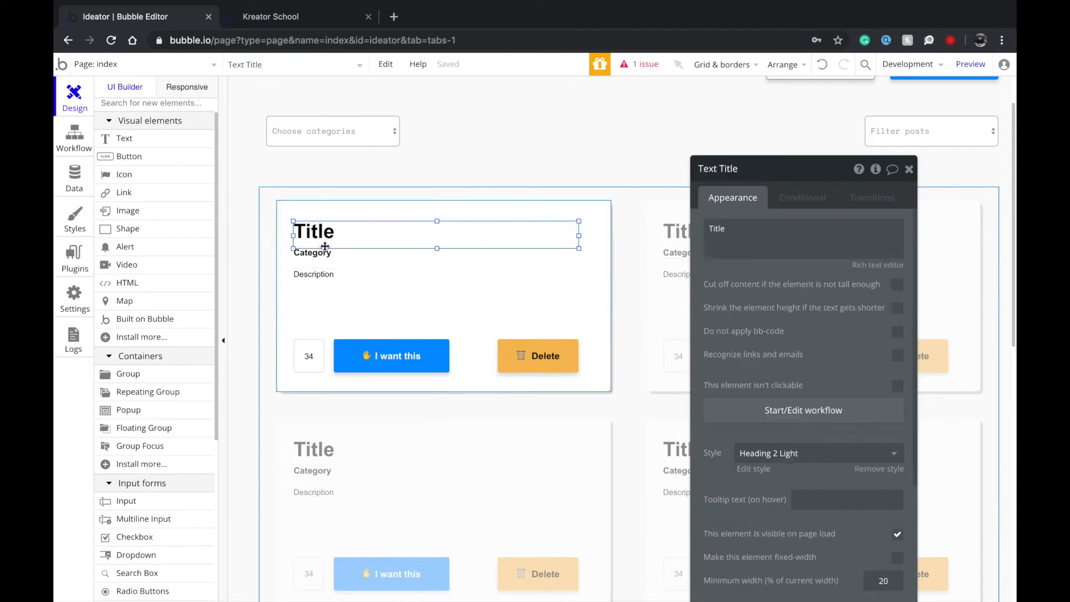
Replace the Title placeholder with Parent group's Post's Idea.
double_click(747, 220)
click(955, 228)
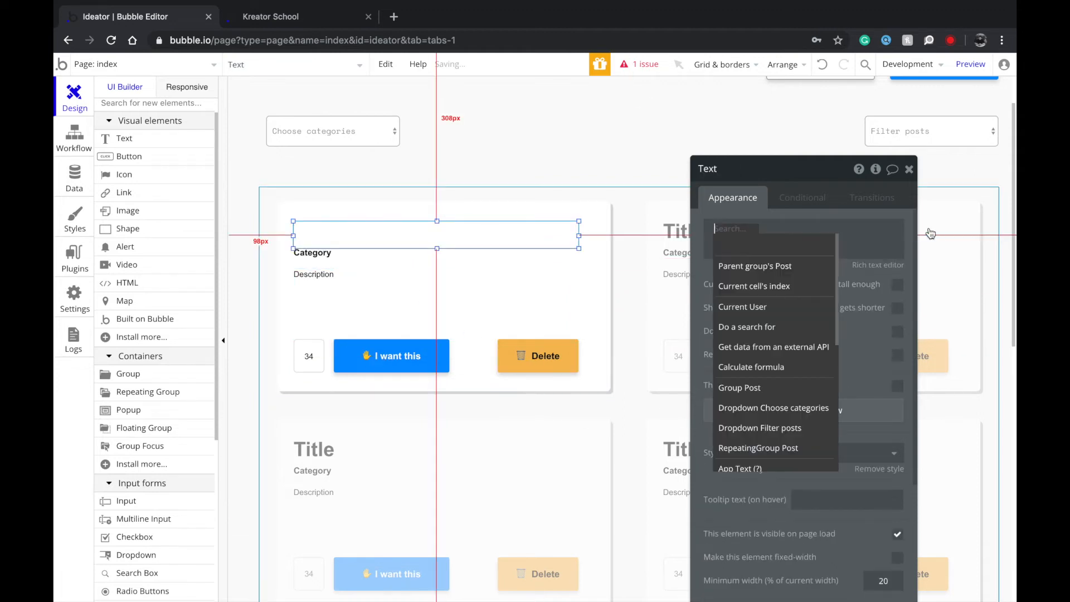
click(760, 269)
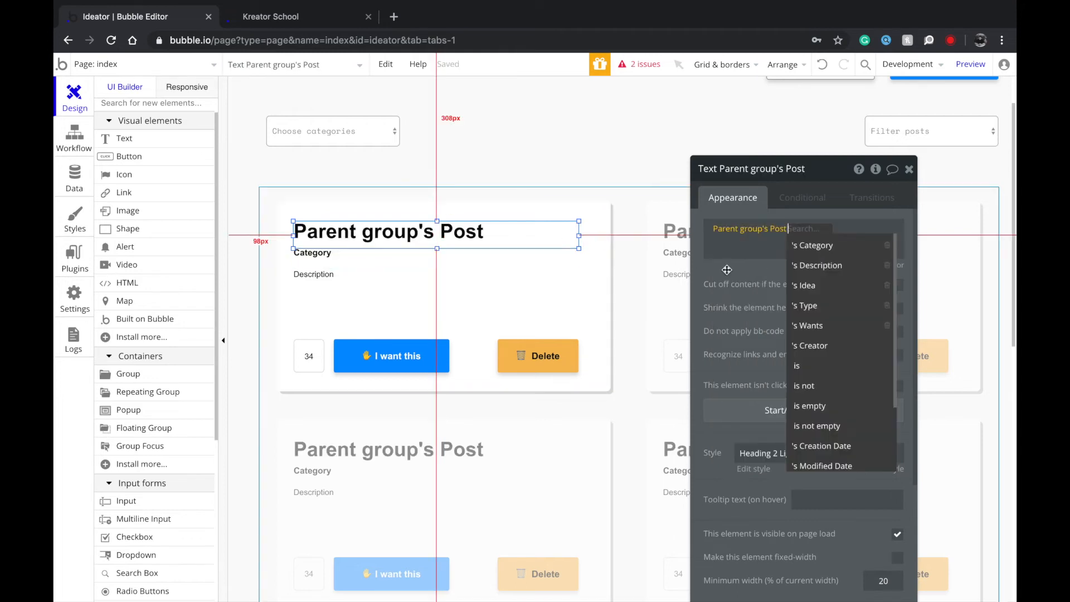
click(819, 285)
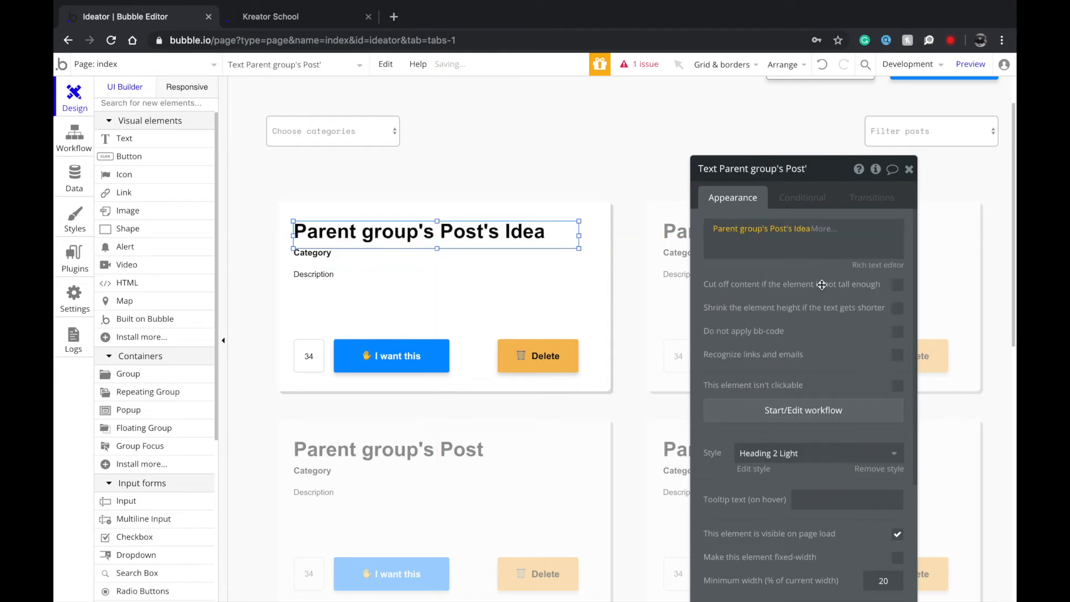
Replace the Category placeholder with Parent group's Post's Category.
click(388, 260)
triple_click(811, 232)
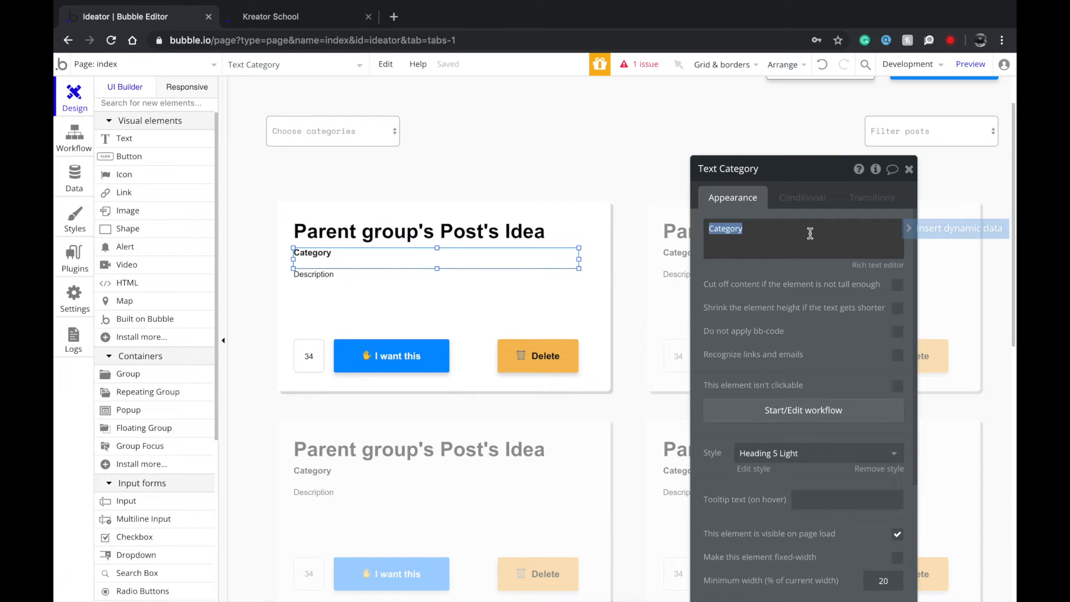
click(921, 235)
click(754, 266)
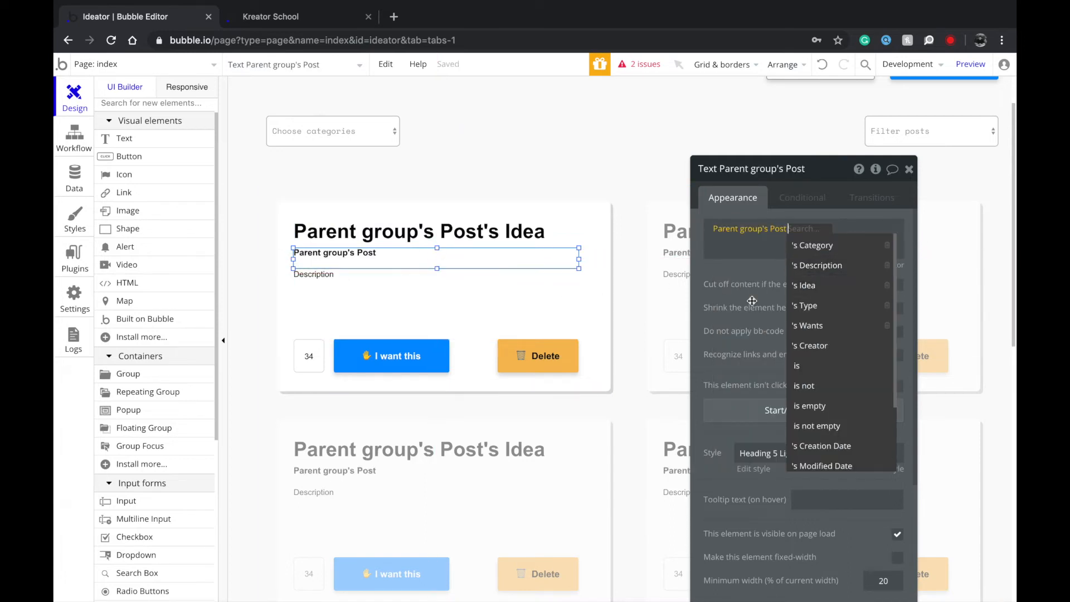
click(821, 307)
click(809, 237)
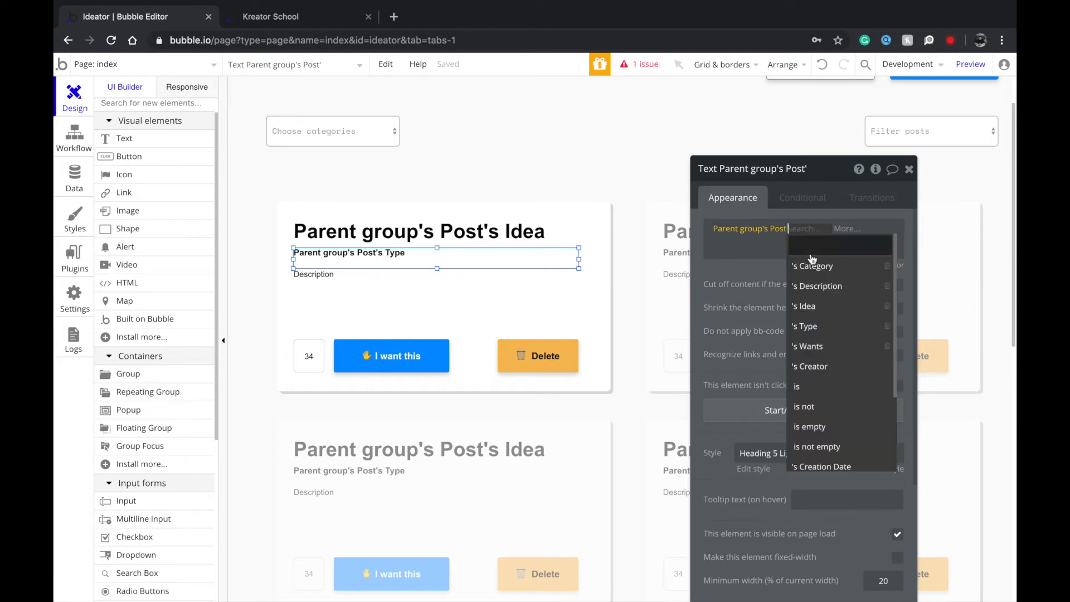
click(828, 266)
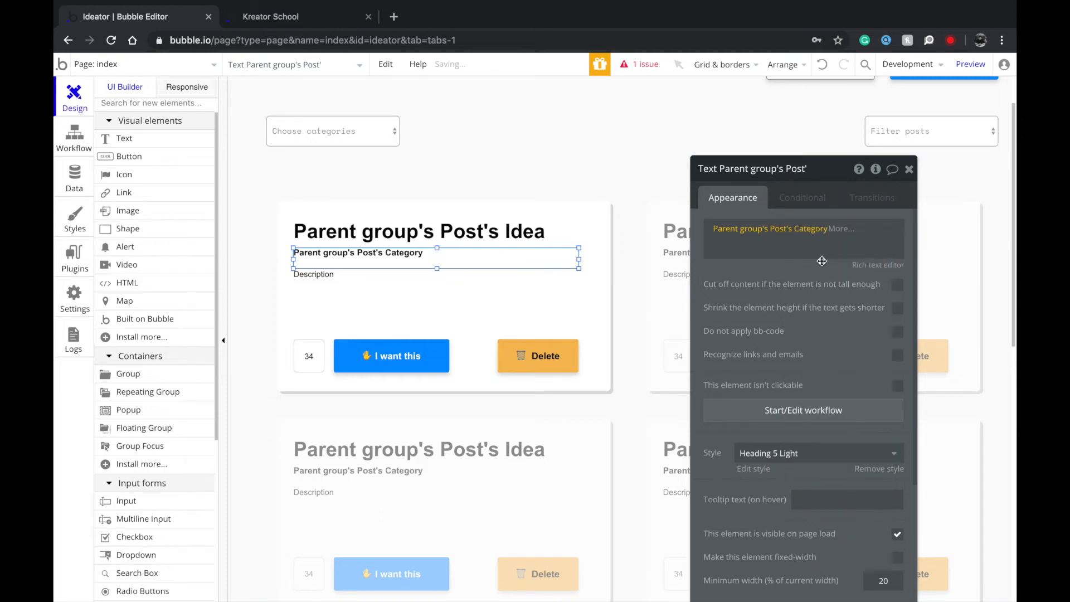
Replace the Description placeholder with Parent group's Post's Description.
click(356, 300)
double_click(857, 227)
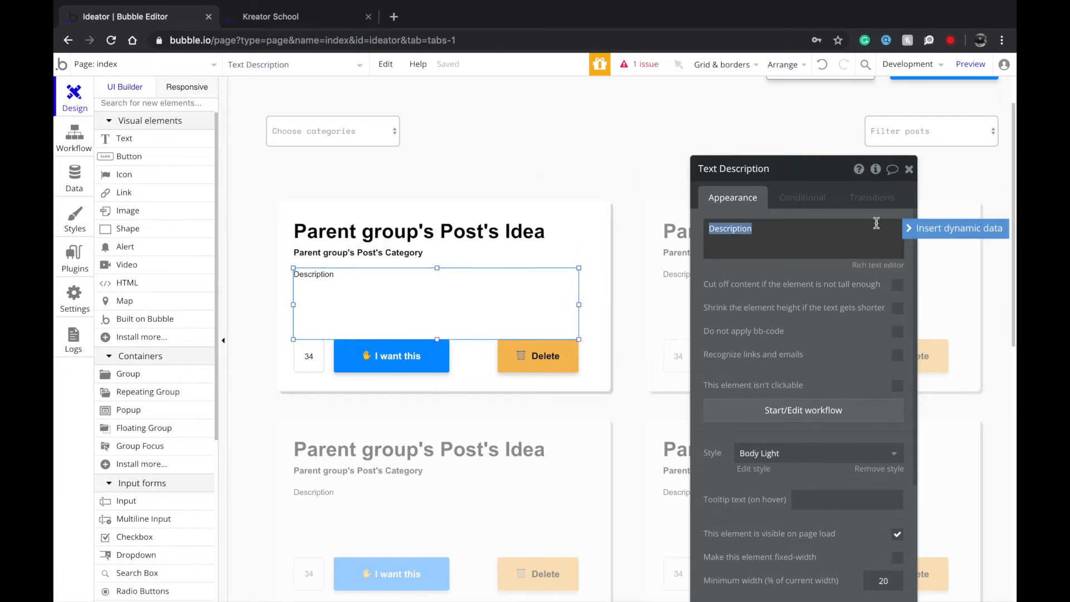
click(950, 228)
click(759, 262)
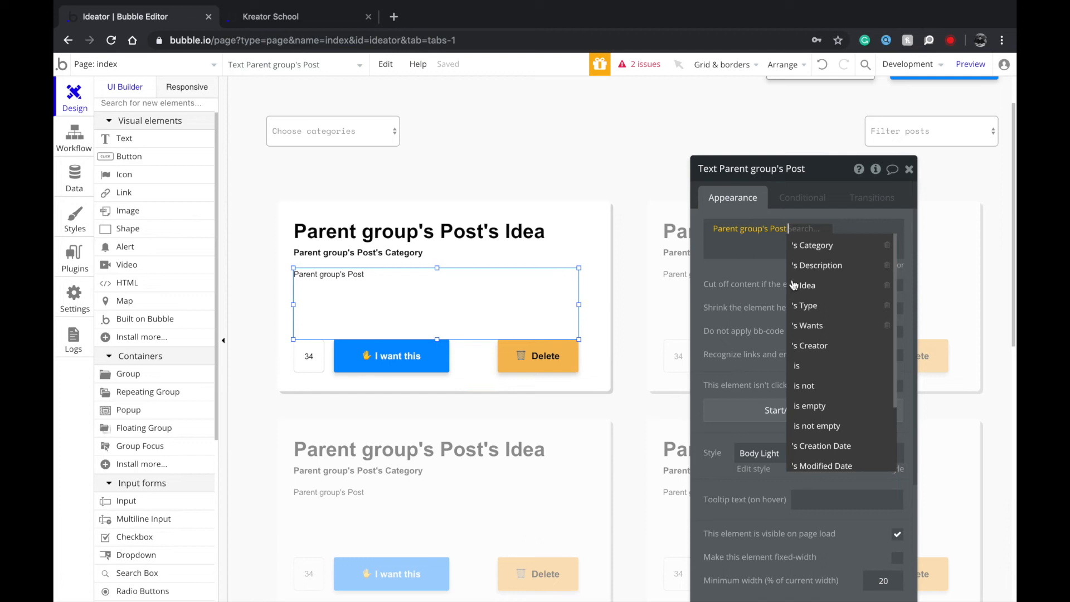
click(816, 265)
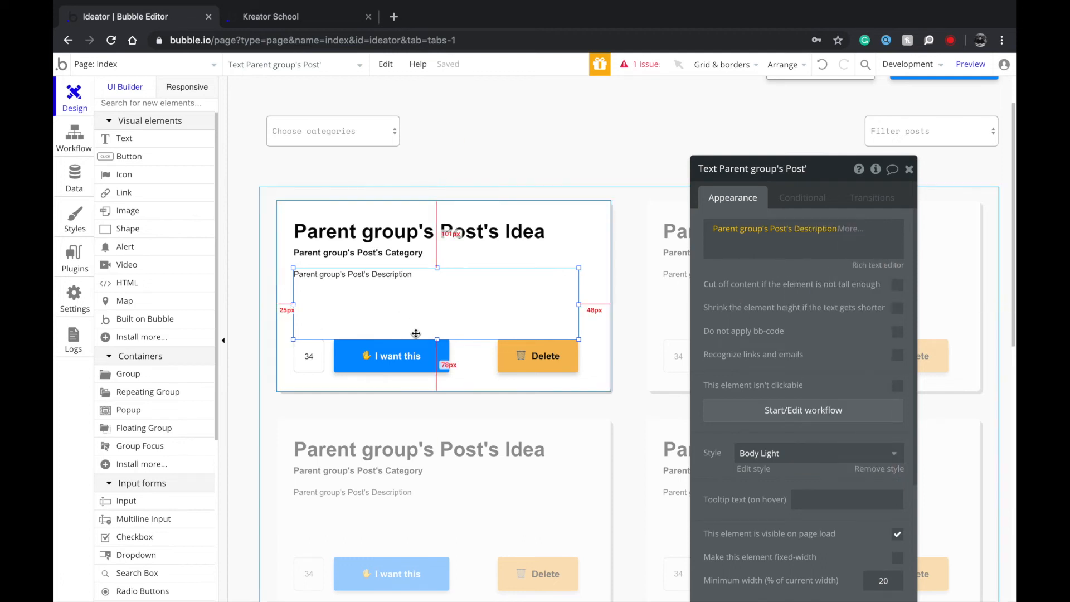
Replace the '34' vote-count placeholder with the parent group's dynamic data.
click(309, 356)
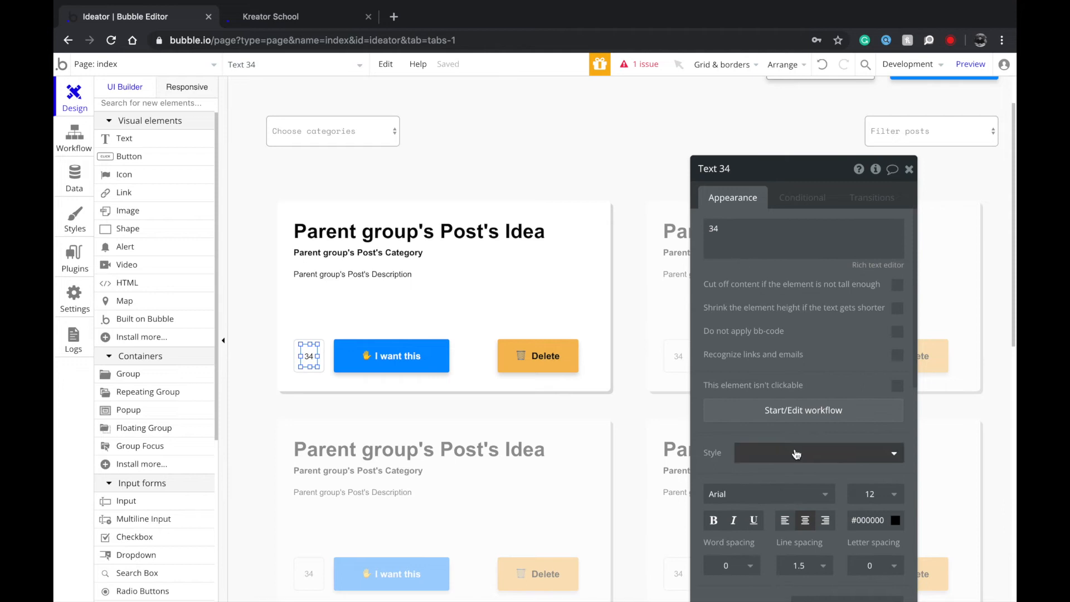
scroll(797, 452, down, 2)
scroll(711, 266, up, 2)
double_click(754, 220)
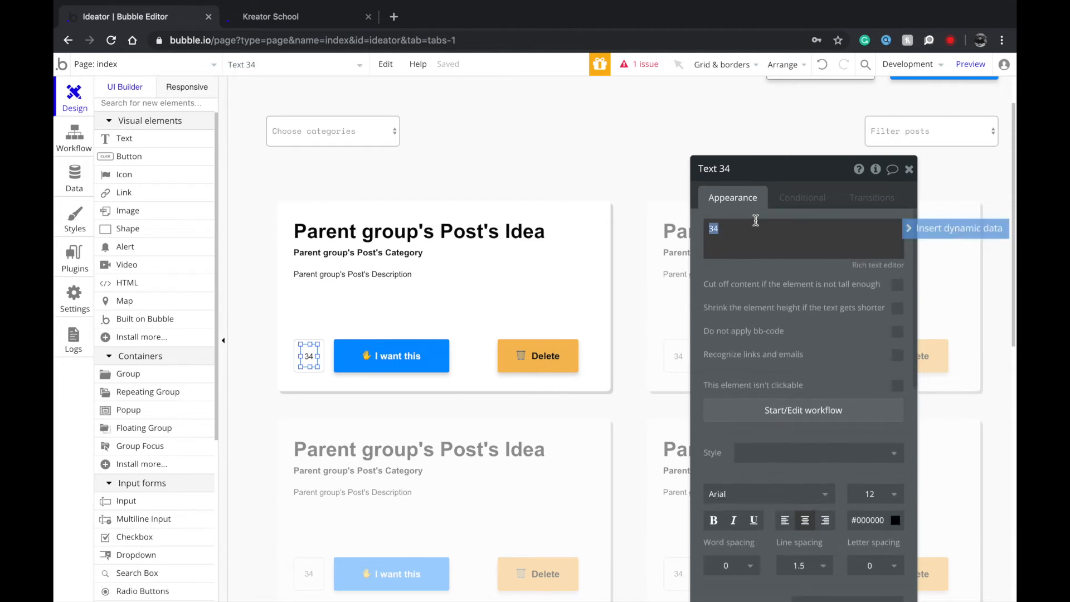
click(958, 230)
click(785, 266)
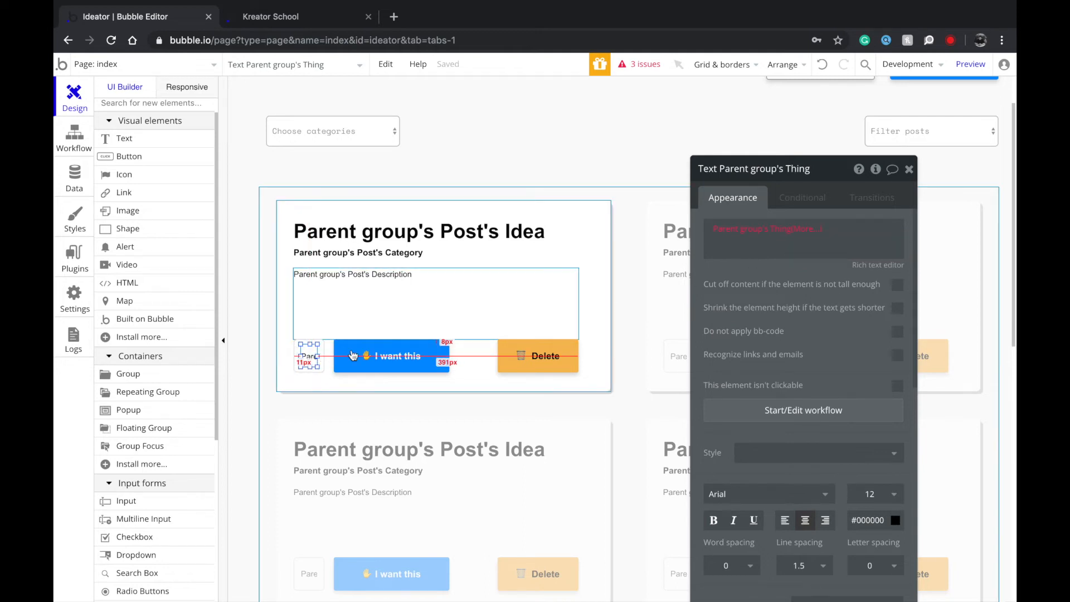
Set the vote box group's content type to Post with source Parent group's Post.
click(300, 348)
click(812, 229)
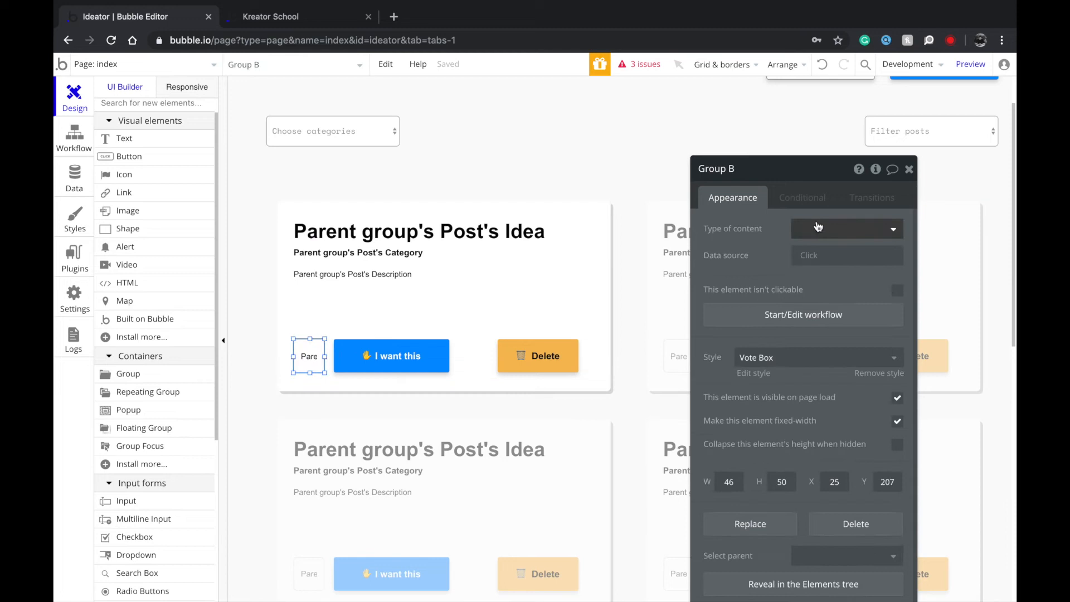
click(835, 290)
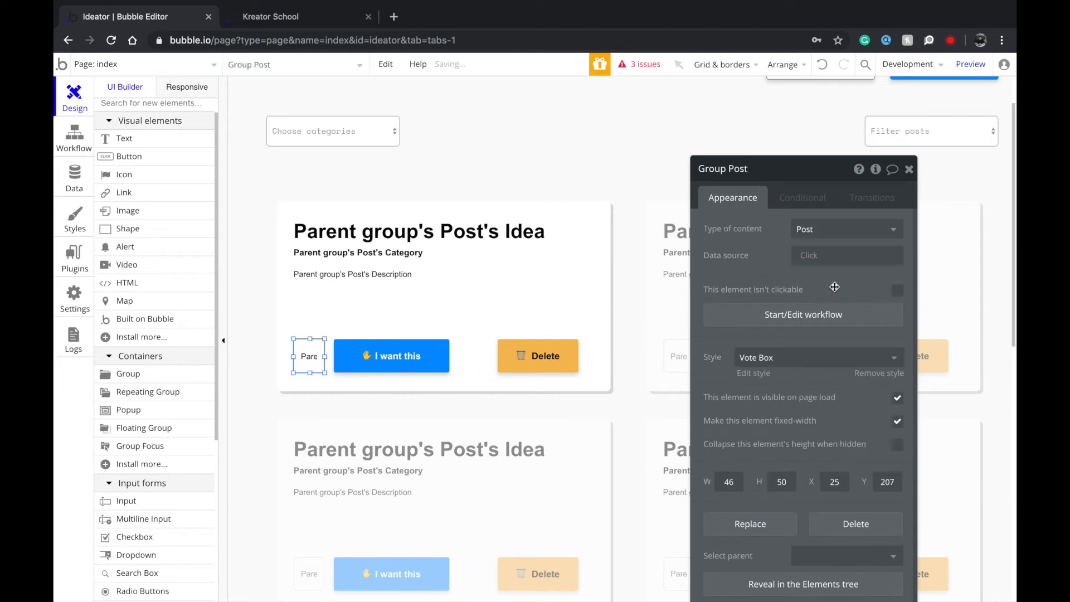
click(816, 255)
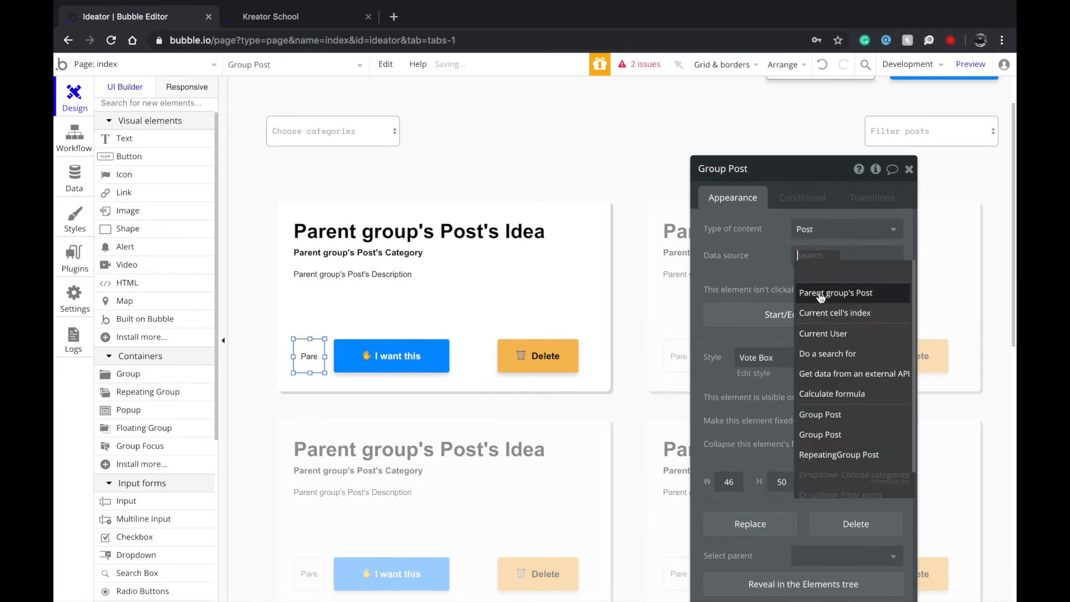
click(823, 295)
click(774, 267)
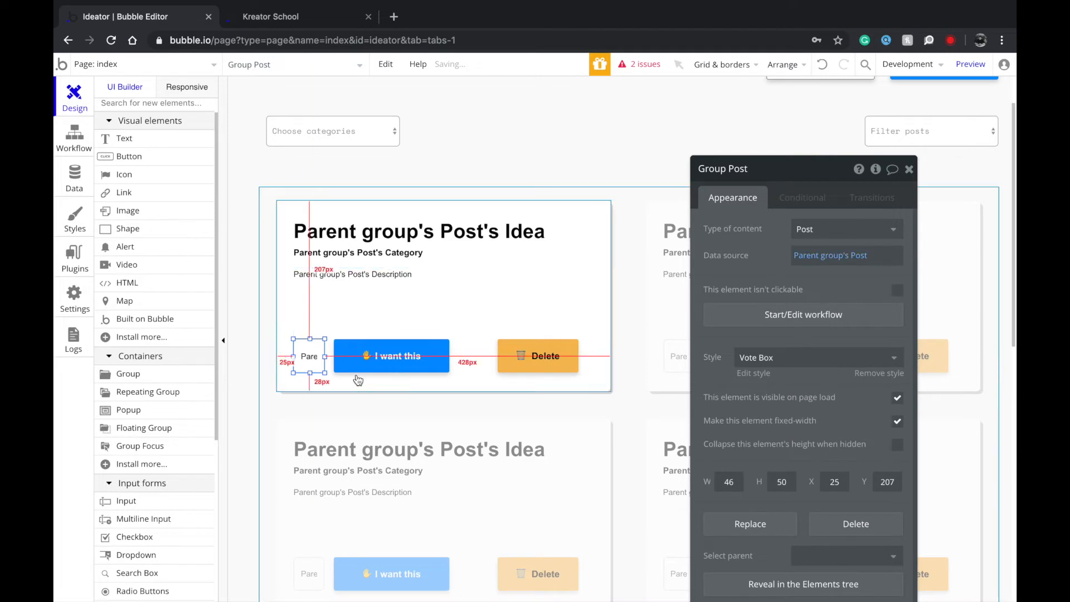
click(289, 318)
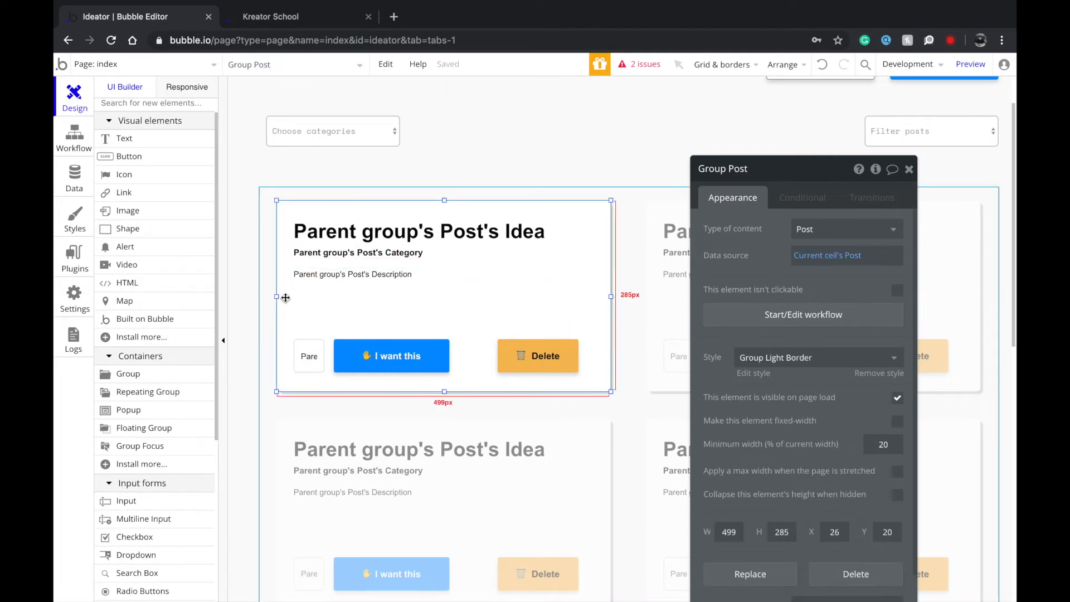
click(286, 191)
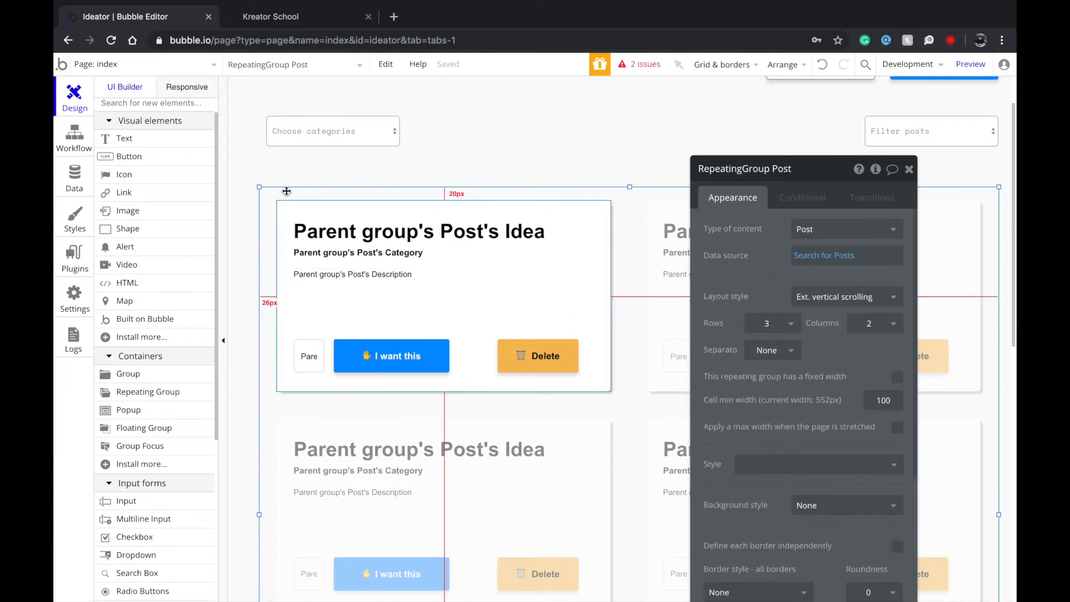
Make the count text show Parent group's Post's Wants:count.
click(308, 357)
click(804, 238)
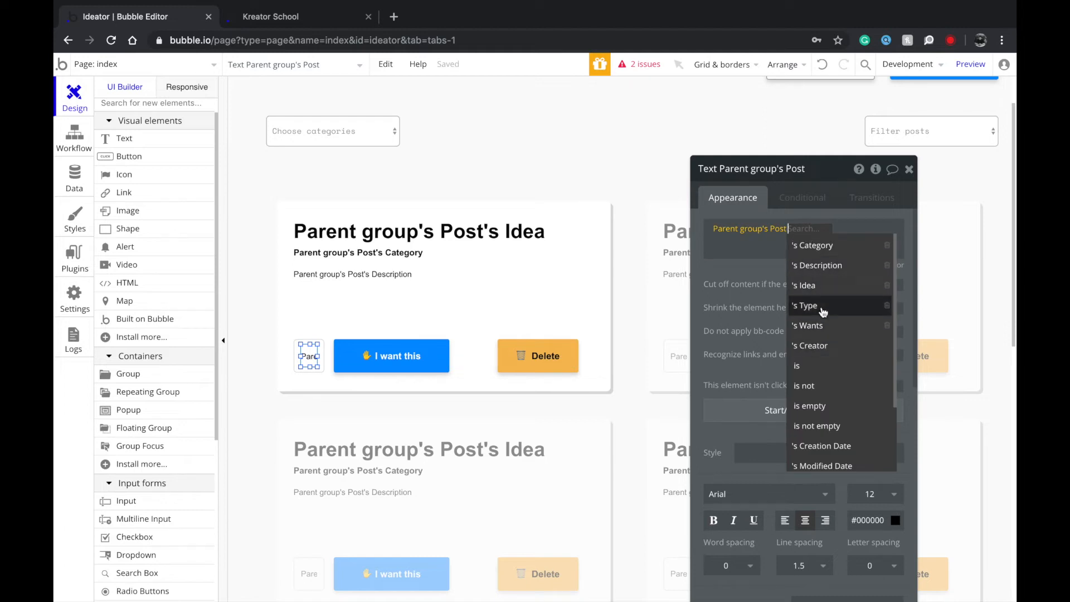
click(820, 326)
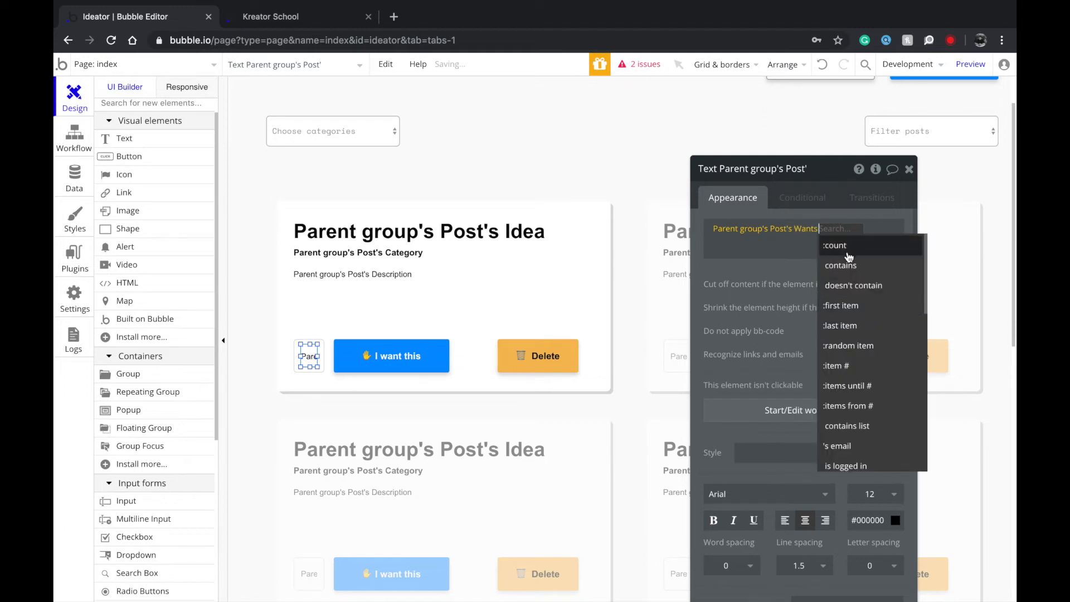
click(848, 246)
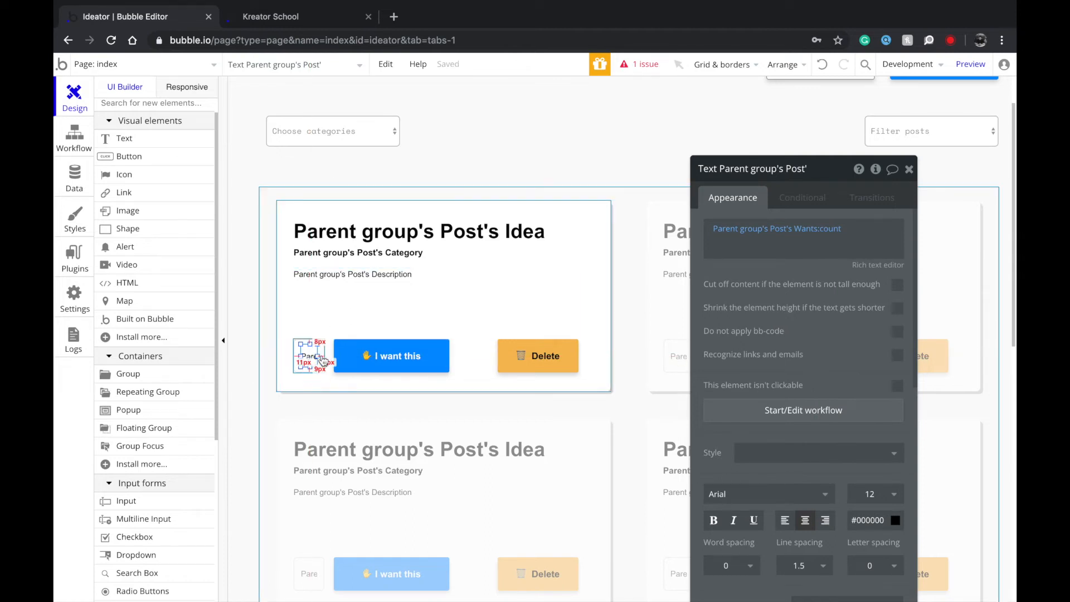
click(385, 357)
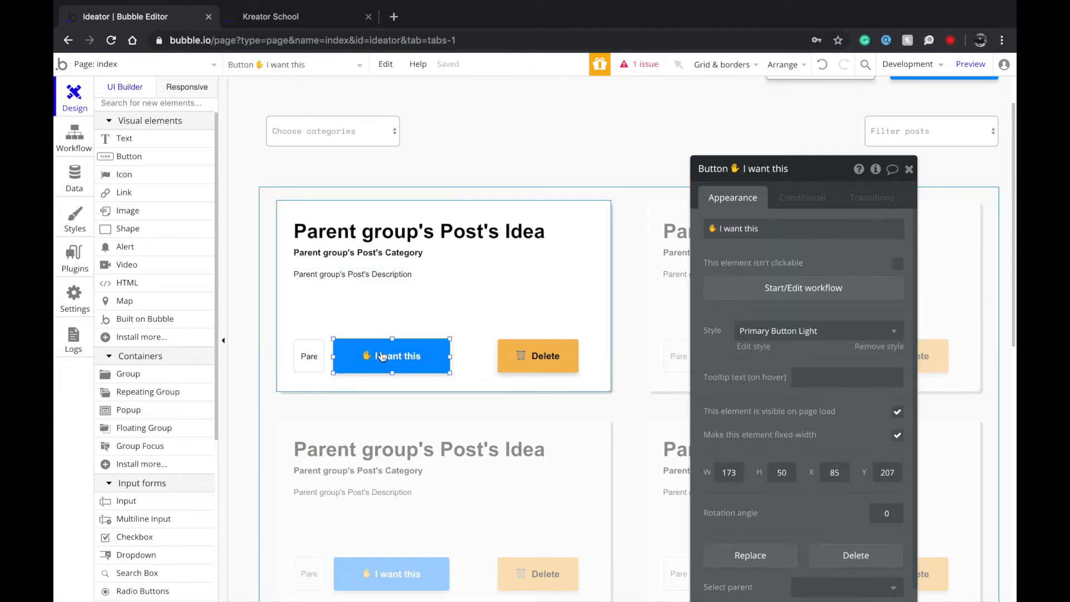
Add a button condition: when Parent group's Post's Wants contains Current User.
click(801, 199)
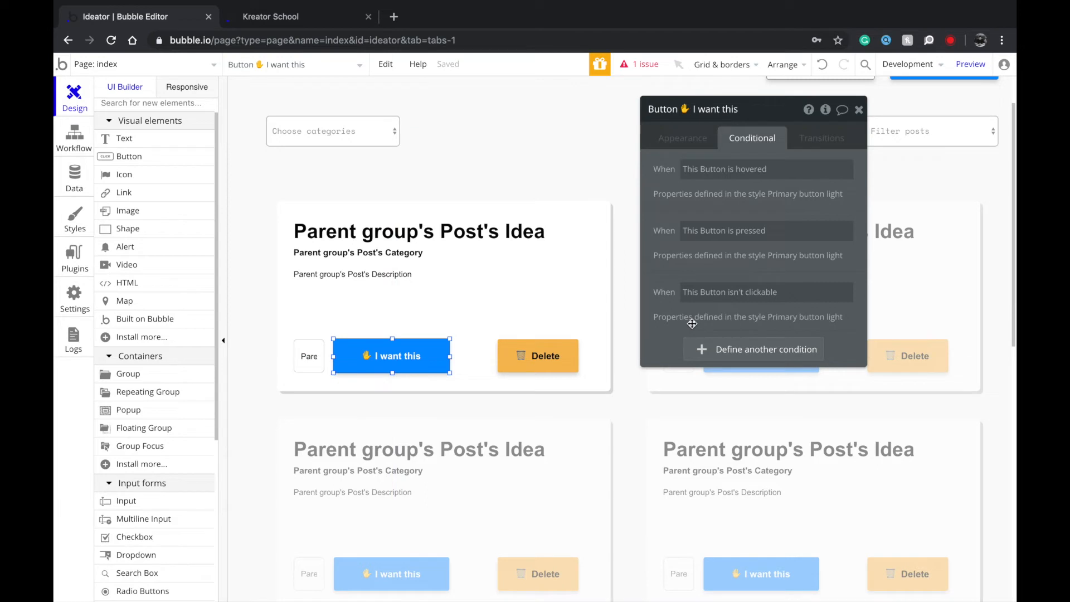
click(696, 351)
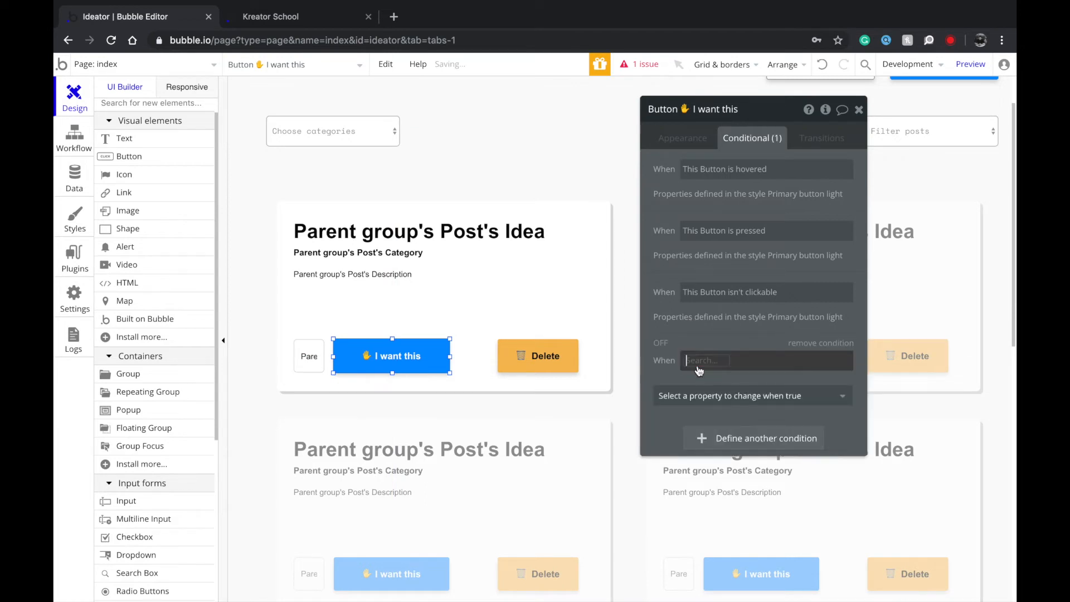
click(698, 361)
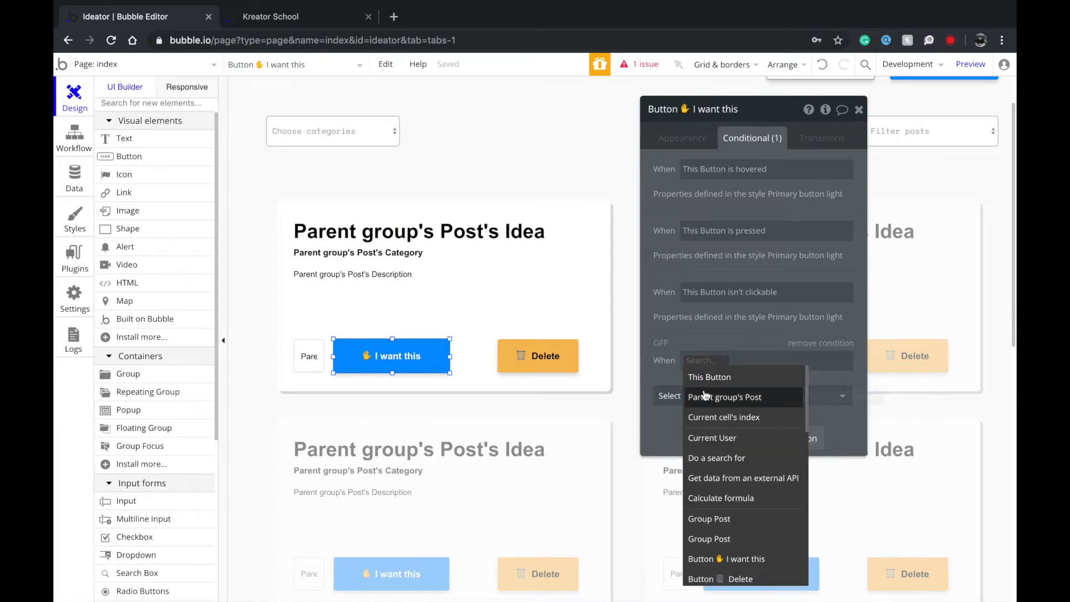
click(704, 396)
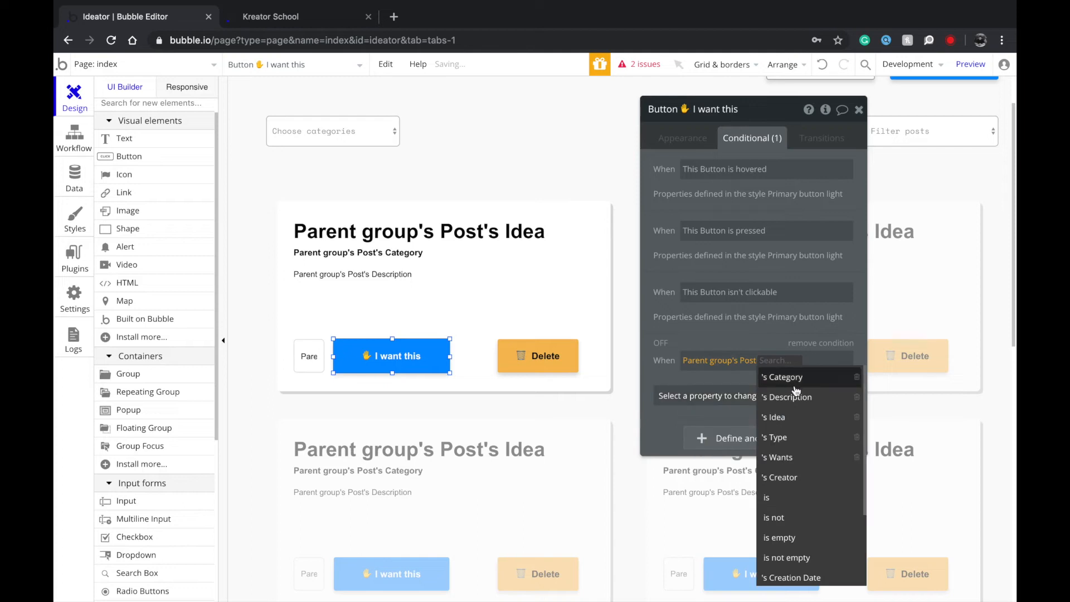
click(793, 458)
click(822, 397)
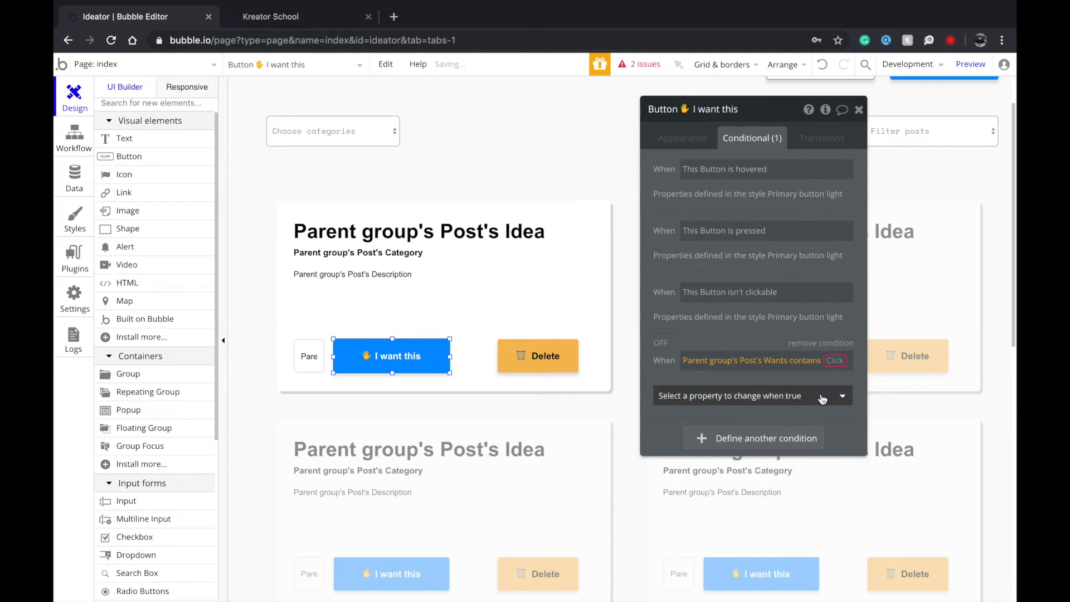
click(747, 449)
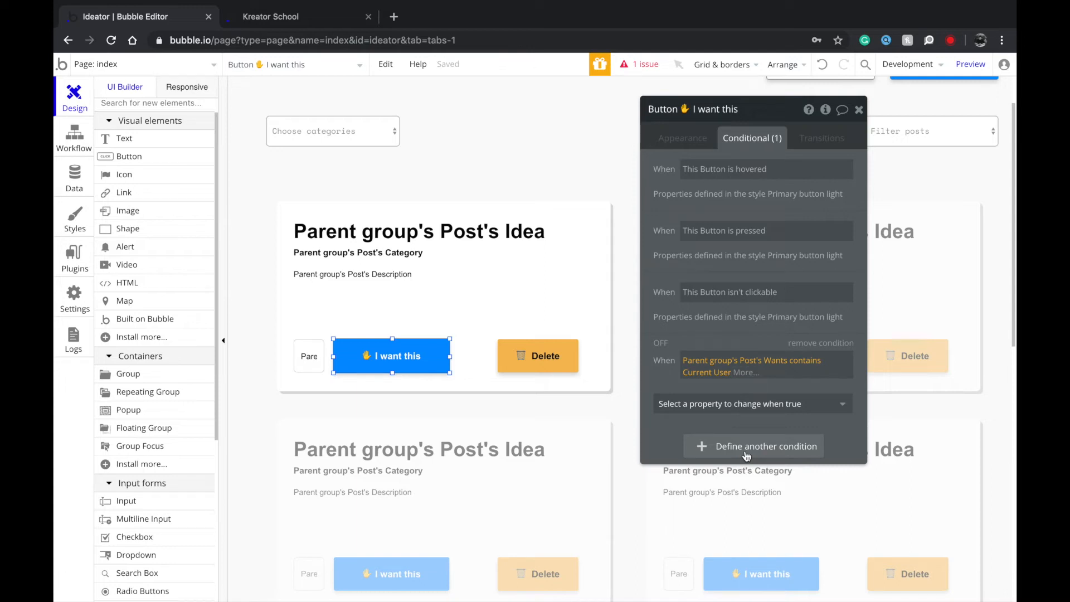
When the condition is true, change the button's Text to '✋ I don't want this'.
click(740, 411)
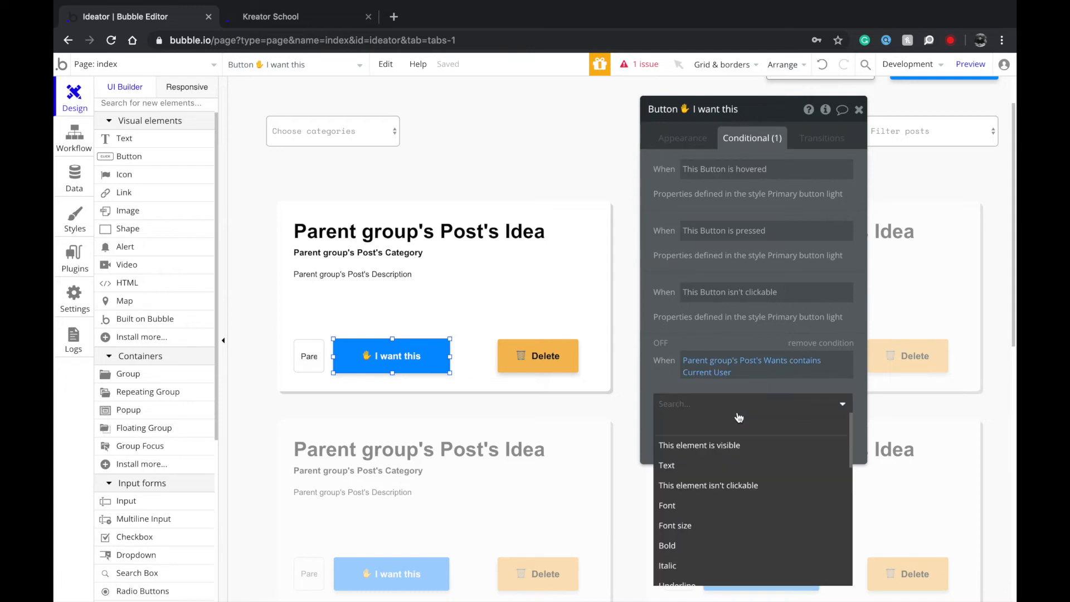
scroll(694, 472, down, 1)
scroll(694, 472, down, 10)
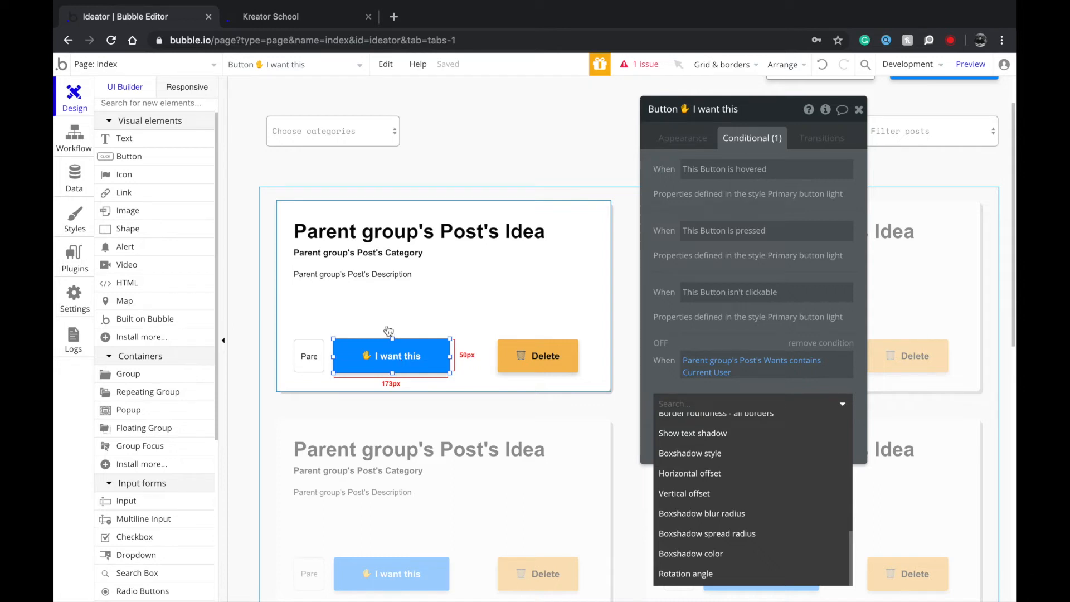
scroll(733, 487, up, 2)
scroll(733, 487, up, 1)
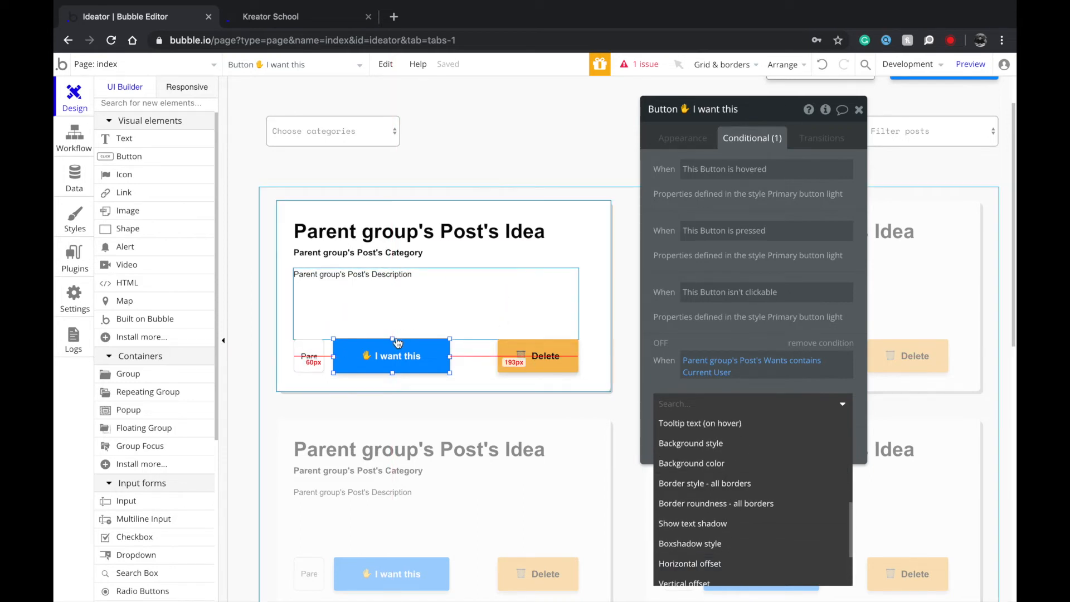
scroll(733, 483, up, 5)
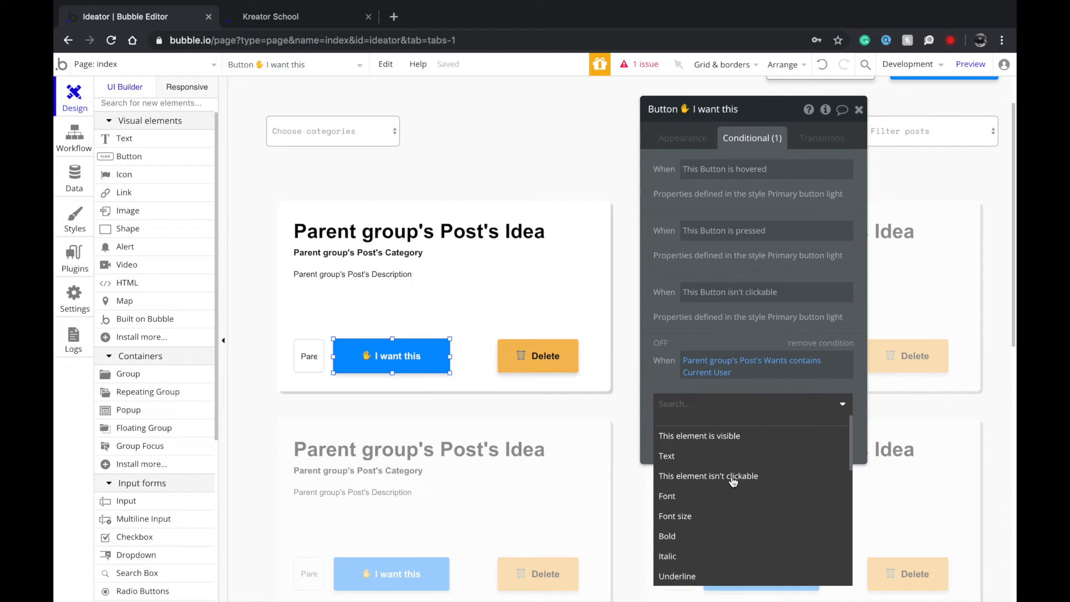
scroll(688, 515, down, 3)
scroll(688, 515, up, 4)
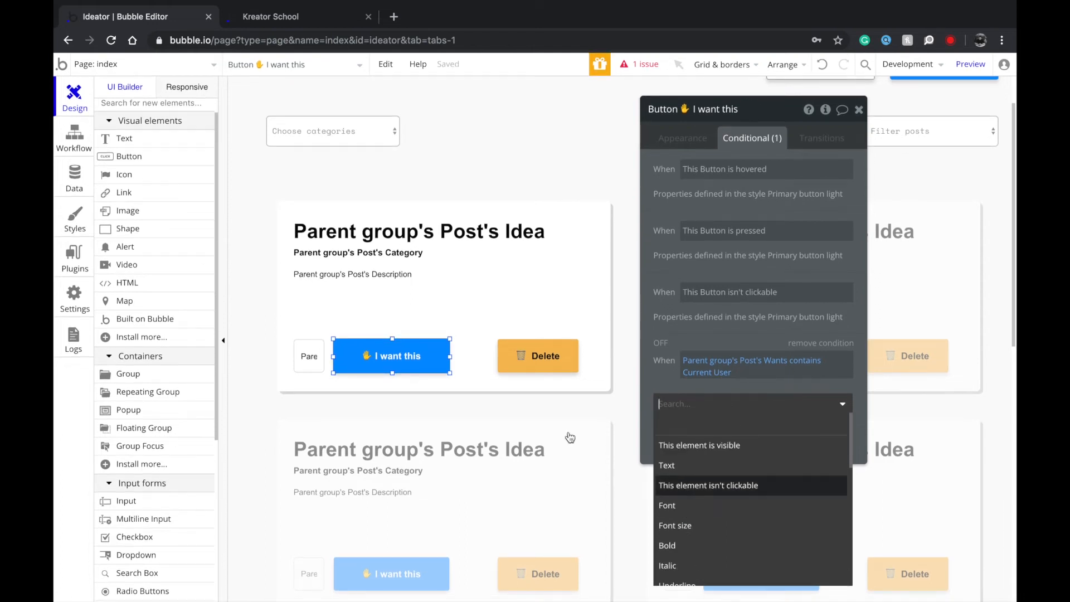
click(697, 473)
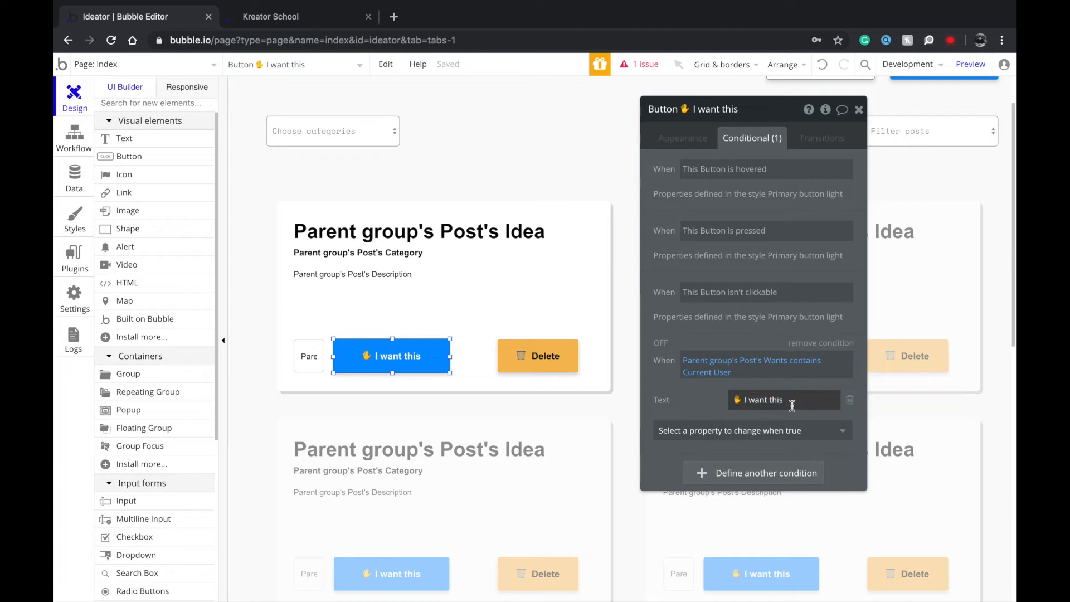
click(749, 401)
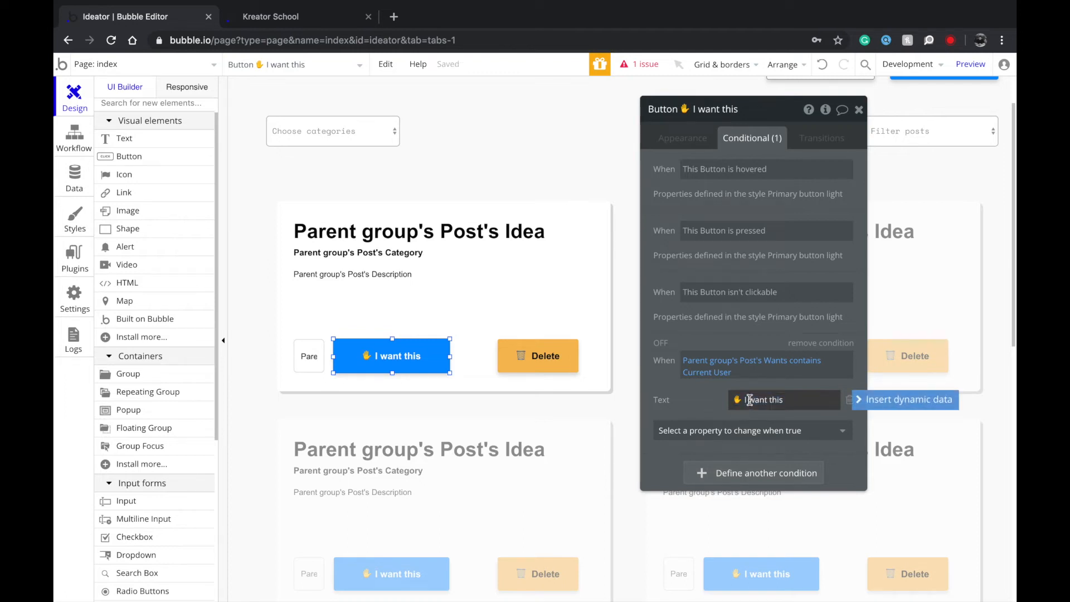
drag(748, 401, 812, 418)
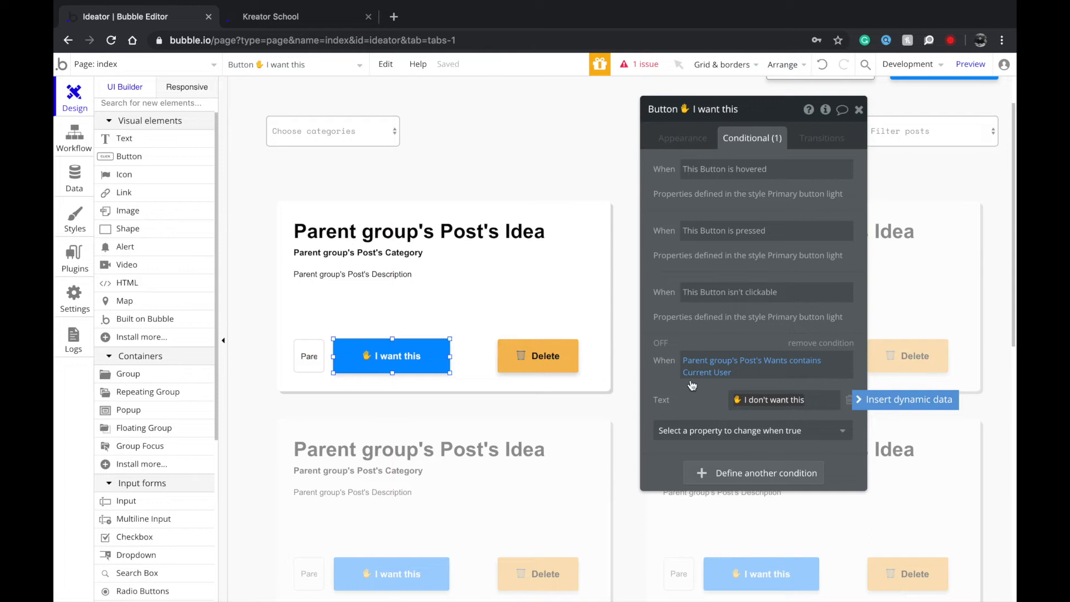
mouse_move(311, 11)
Search Emojipedia for 'no' and copy the 🚫 Prohibited emoji.
click(397, 22)
text(enoj)
key(BackSpace)
key(BackSpace)
key(BackSpace)
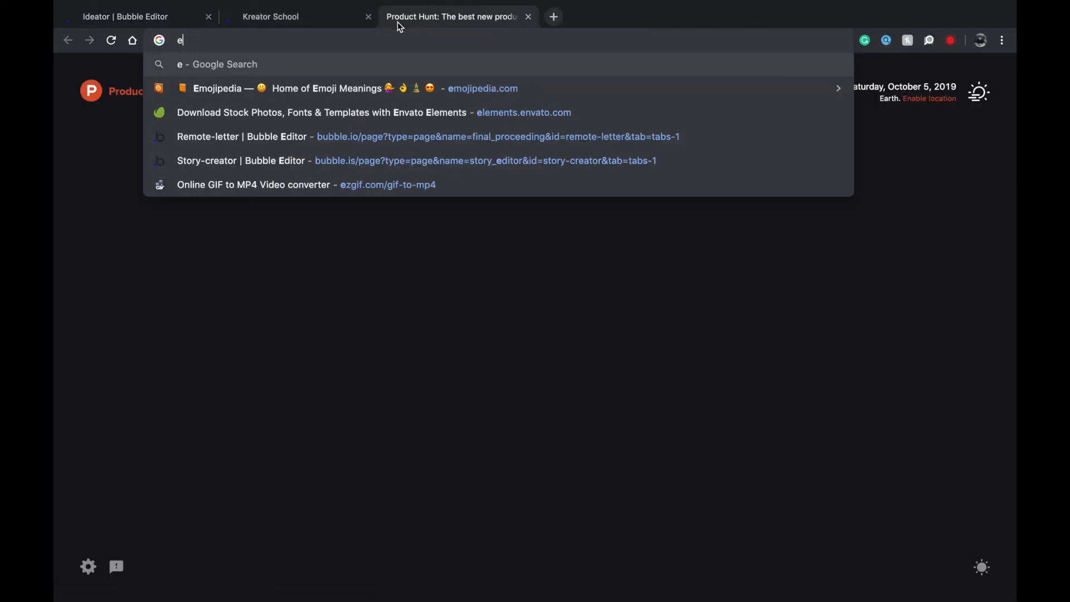
text(mo)
key(Down)
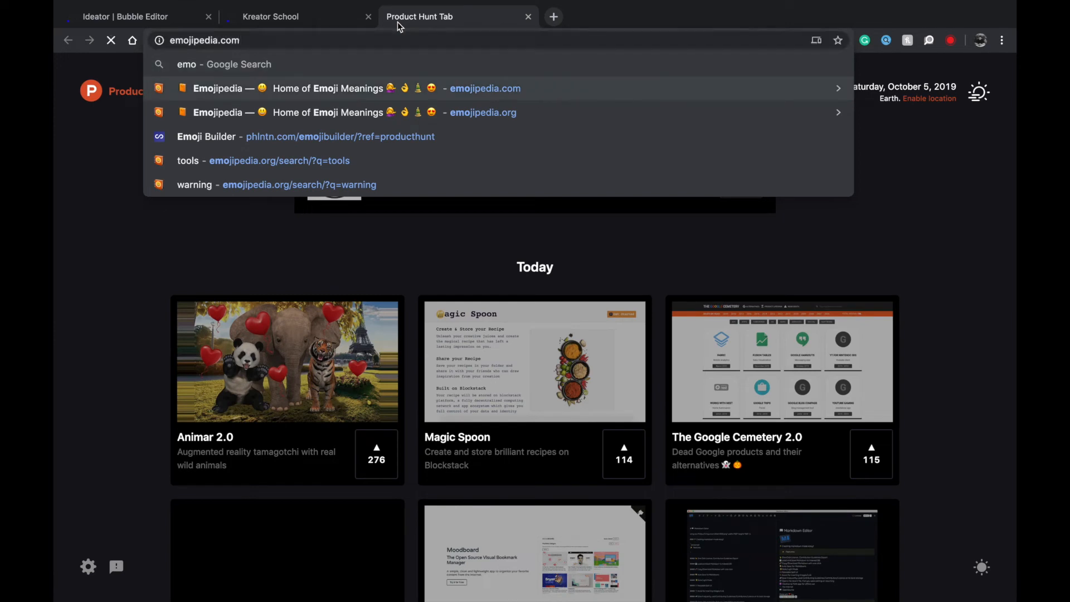
key(Return)
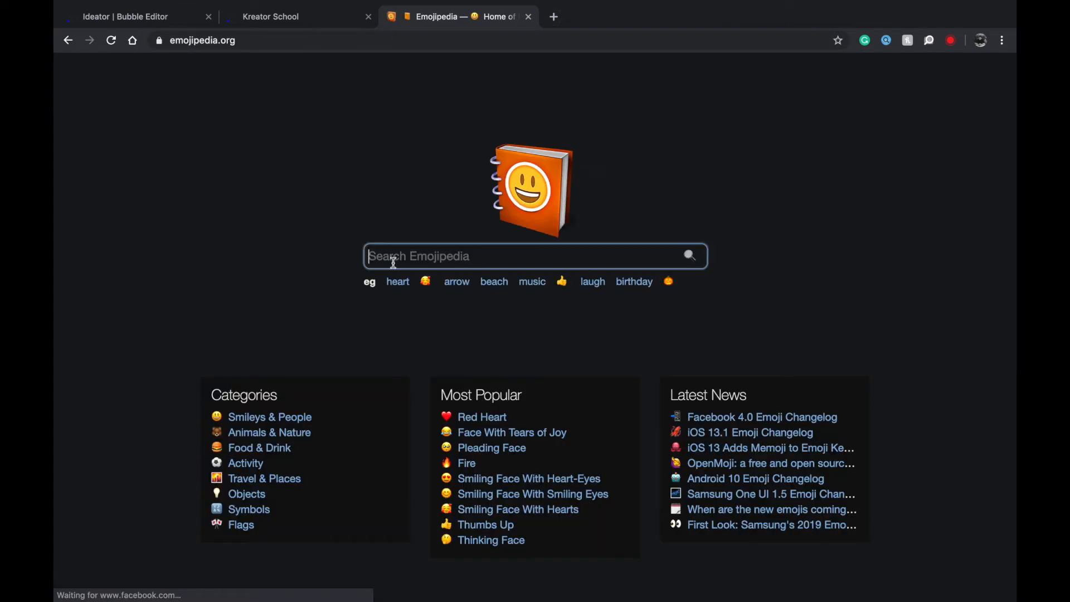
text(no)
key(Return)
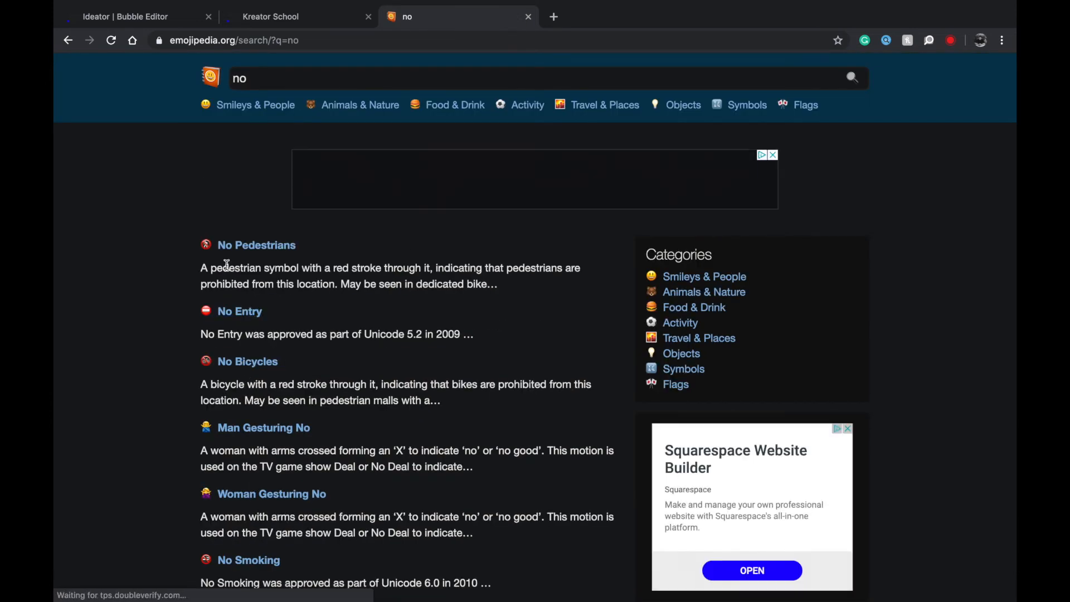
scroll(245, 375, down, 3)
click(234, 495)
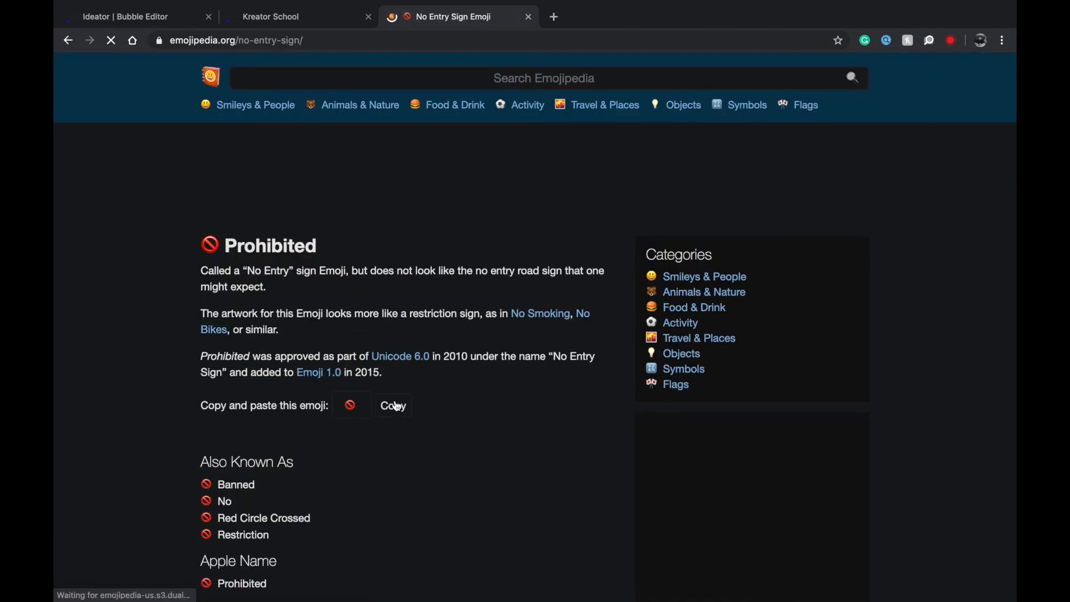
click(391, 405)
Paste the 🚫 emoji over the ✋ hand in the alternate button label.
click(137, 17)
click(756, 402)
click(755, 396)
key(super+a)
key(Left)
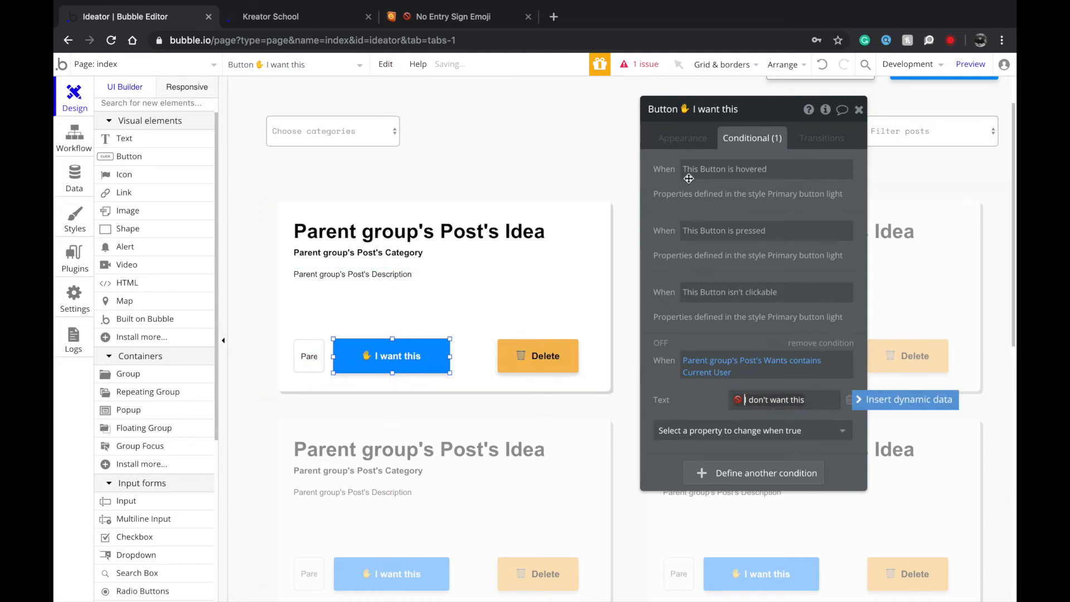
Select the Wants:count text inside its vote box and show its conditional rules.
click(684, 140)
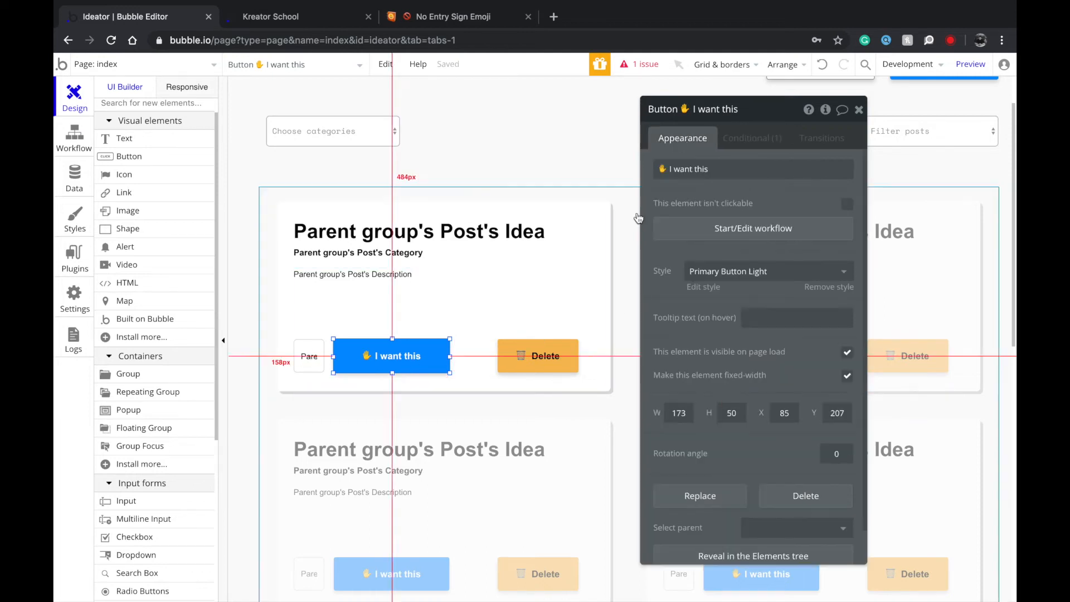
click(305, 362)
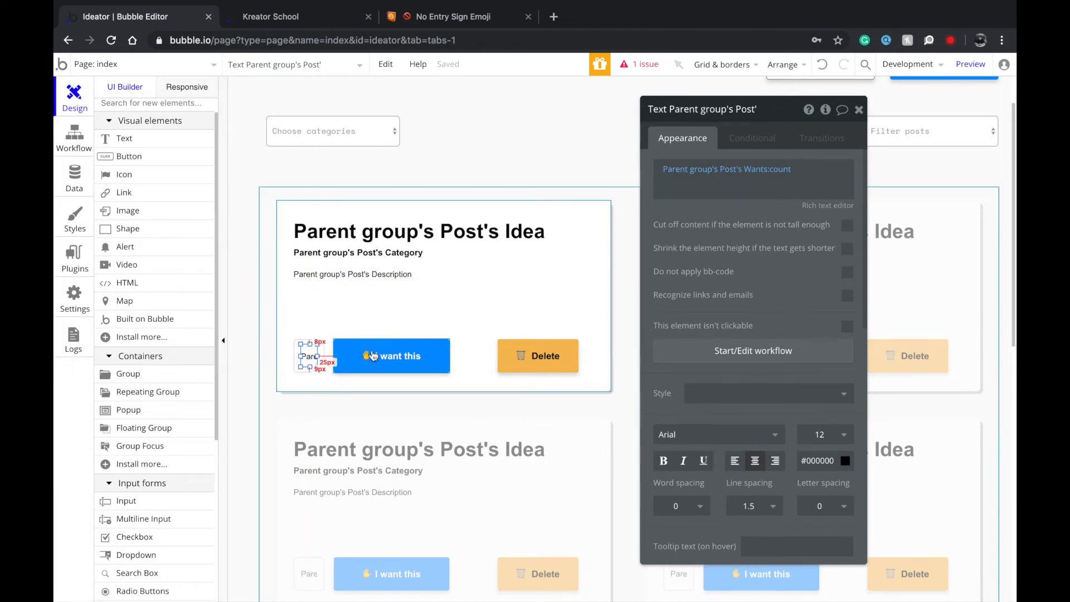
click(298, 365)
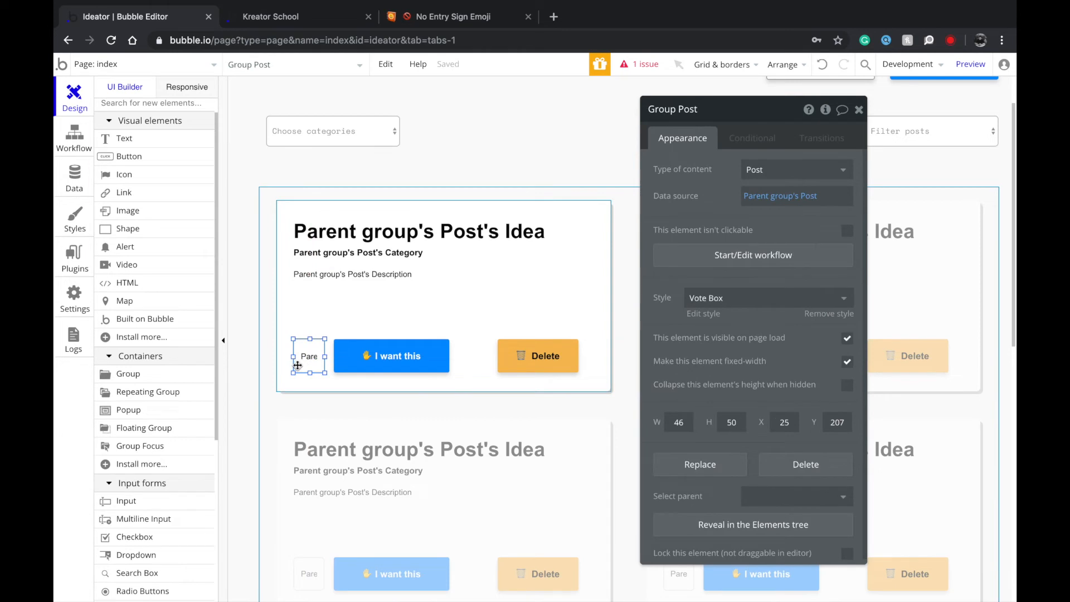
click(310, 358)
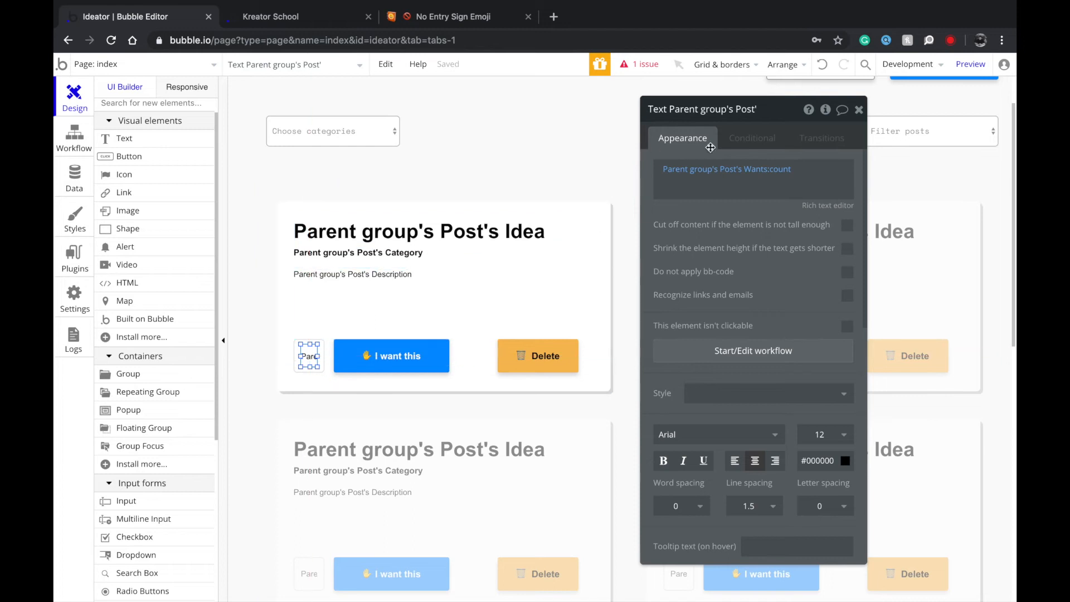
click(752, 138)
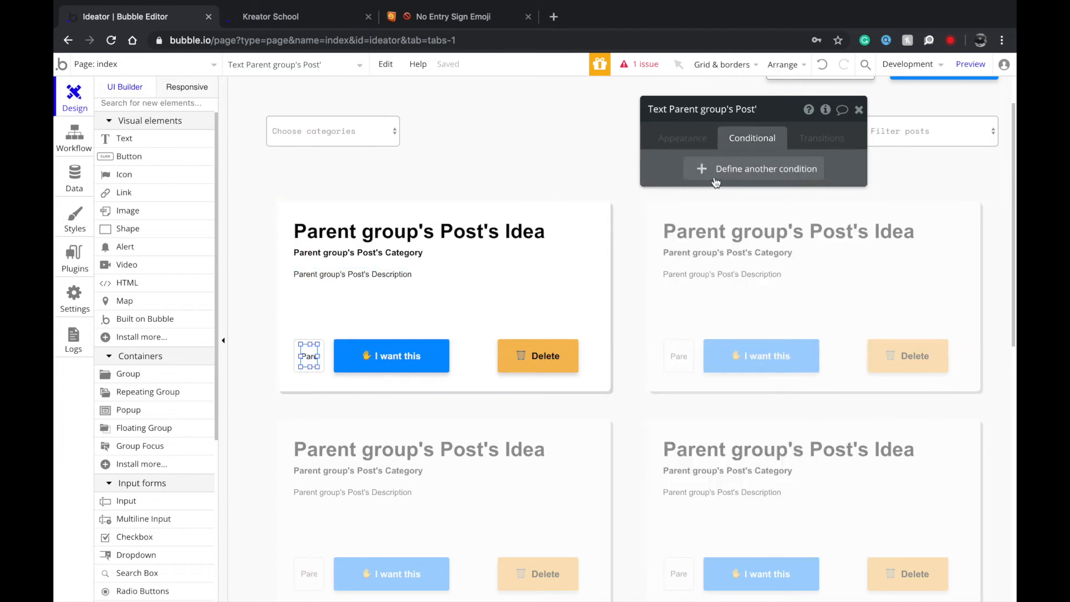
Add a condition: when Parent group's Post's Wants contains Current User, font color becomes #FFFFFF.
click(753, 168)
click(697, 175)
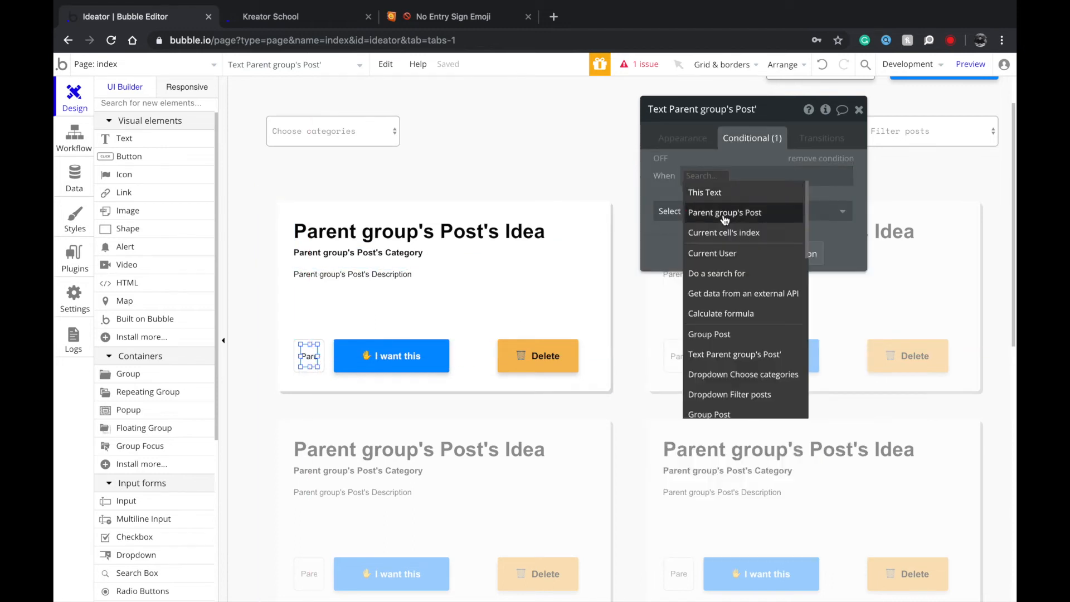
click(724, 212)
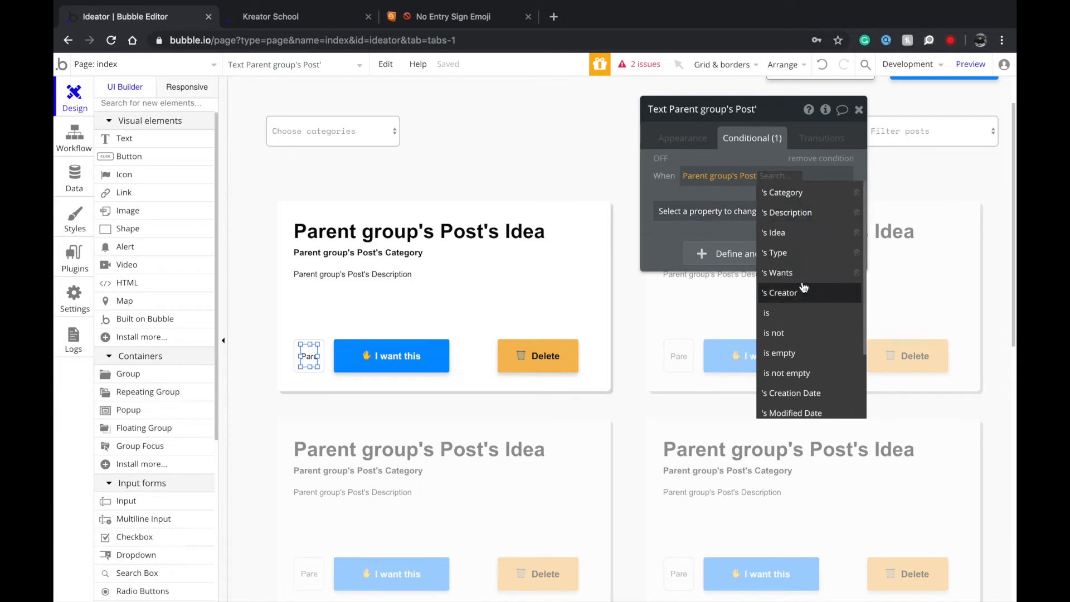
click(811, 273)
click(821, 212)
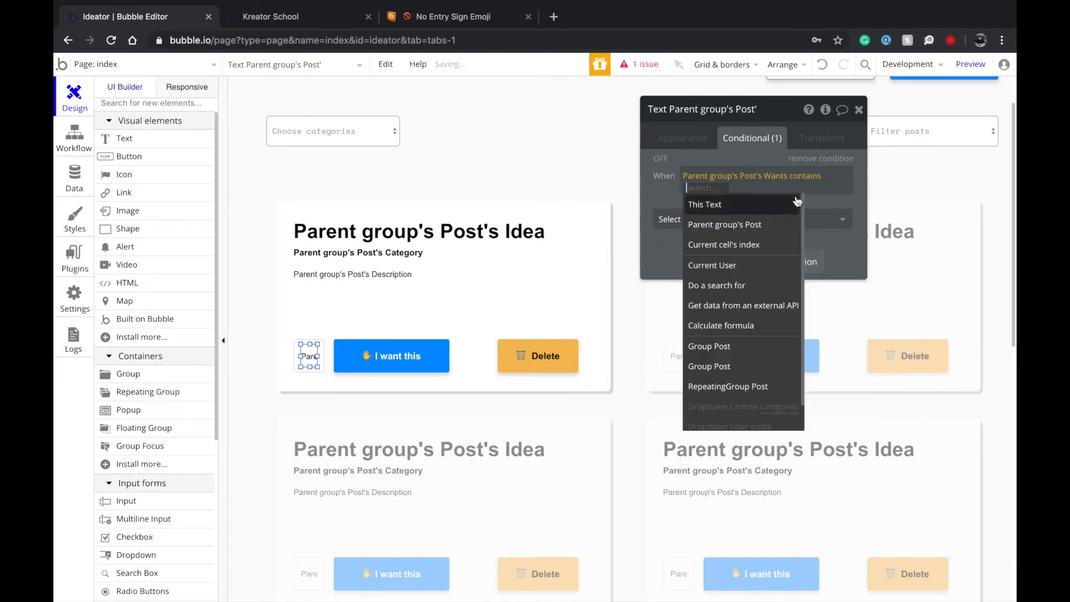
click(736, 267)
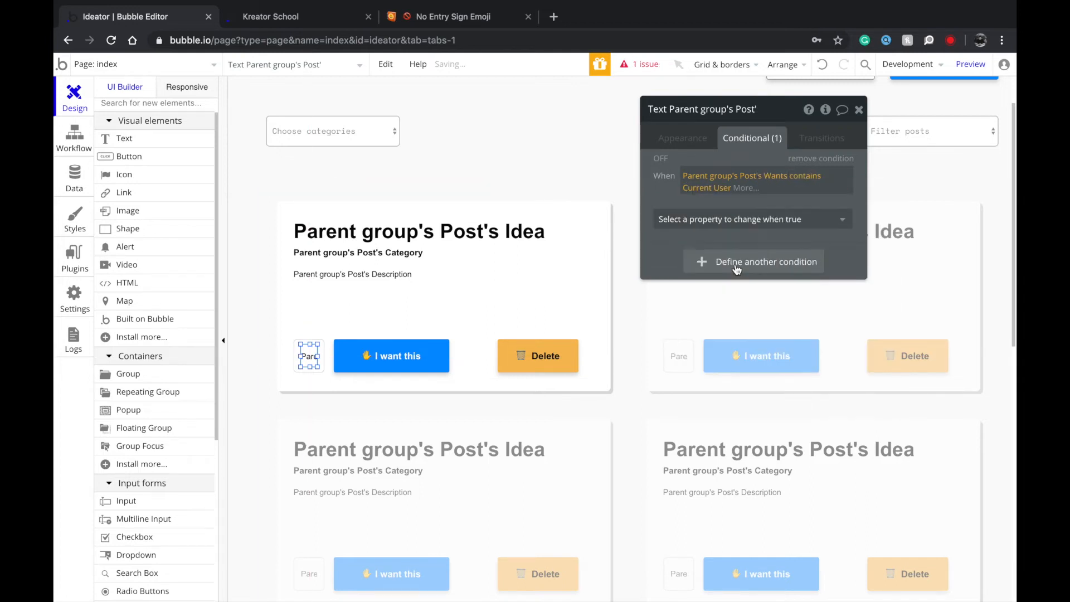
click(724, 219)
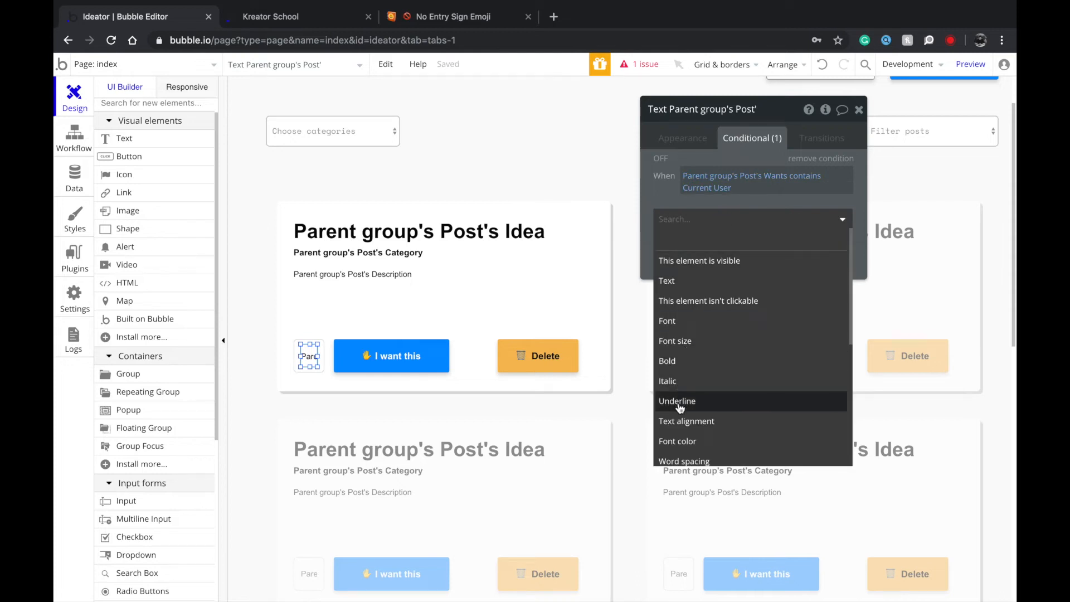
click(678, 441)
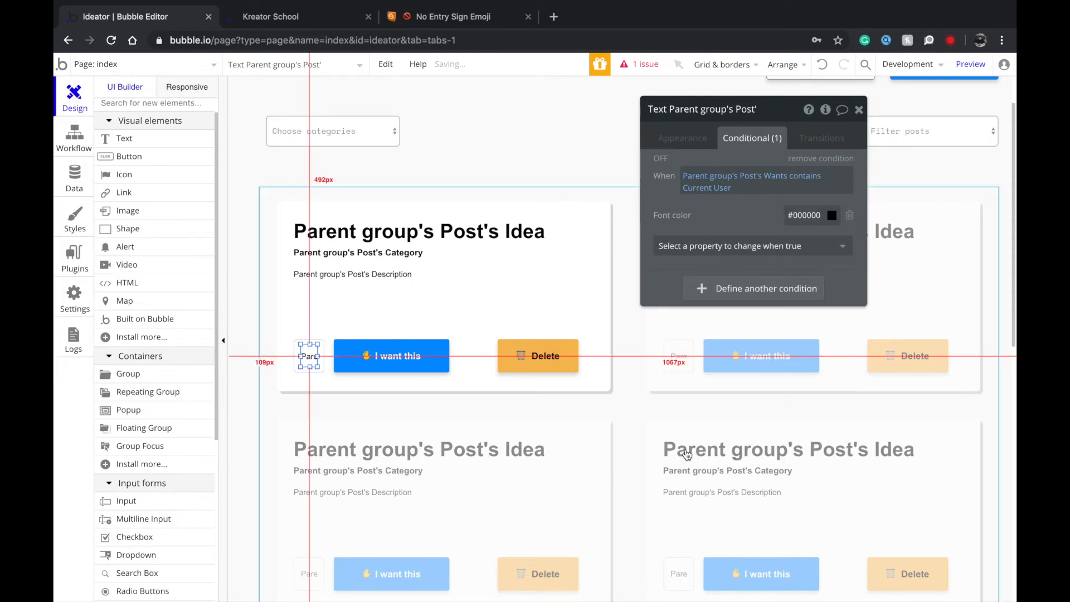
click(805, 217)
click(803, 239)
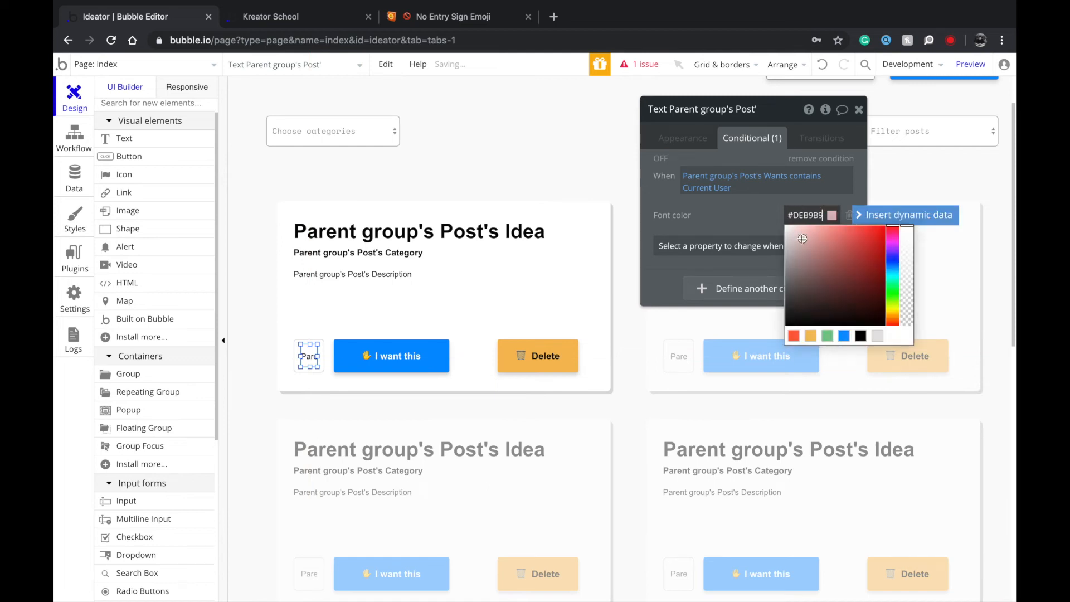
click(673, 223)
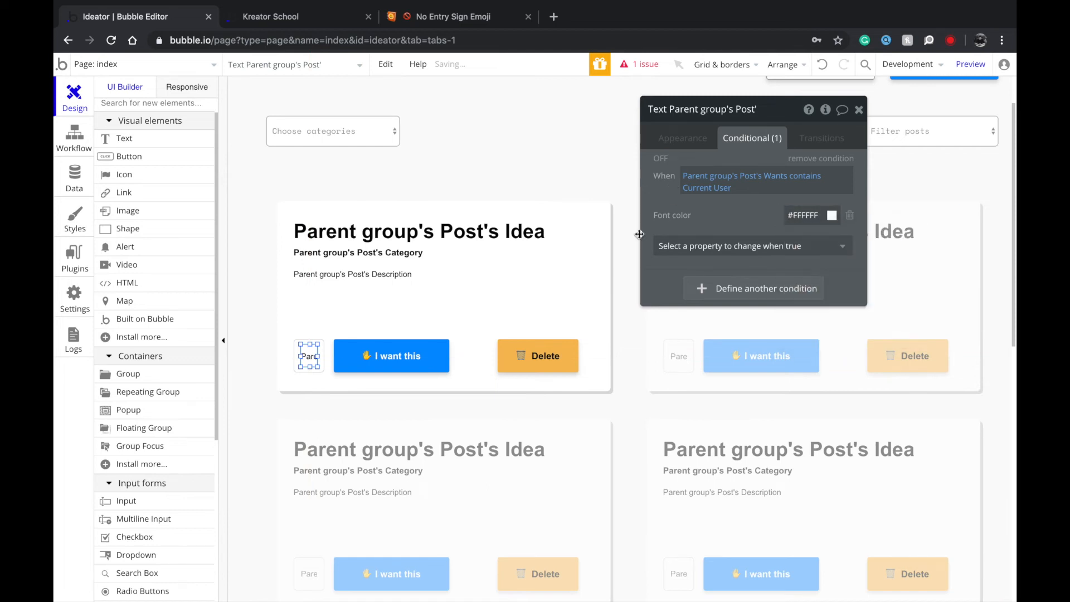
click(298, 346)
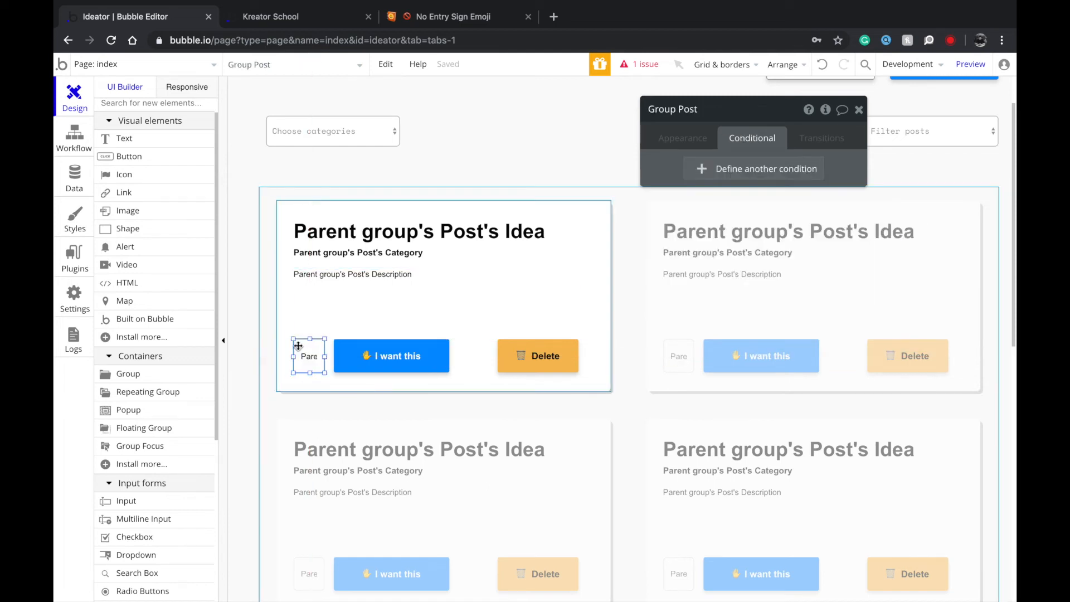
Add a vote box condition: when Parent group's Post's Wants contains Current User, background #FF0000.
click(717, 171)
click(693, 177)
click(712, 213)
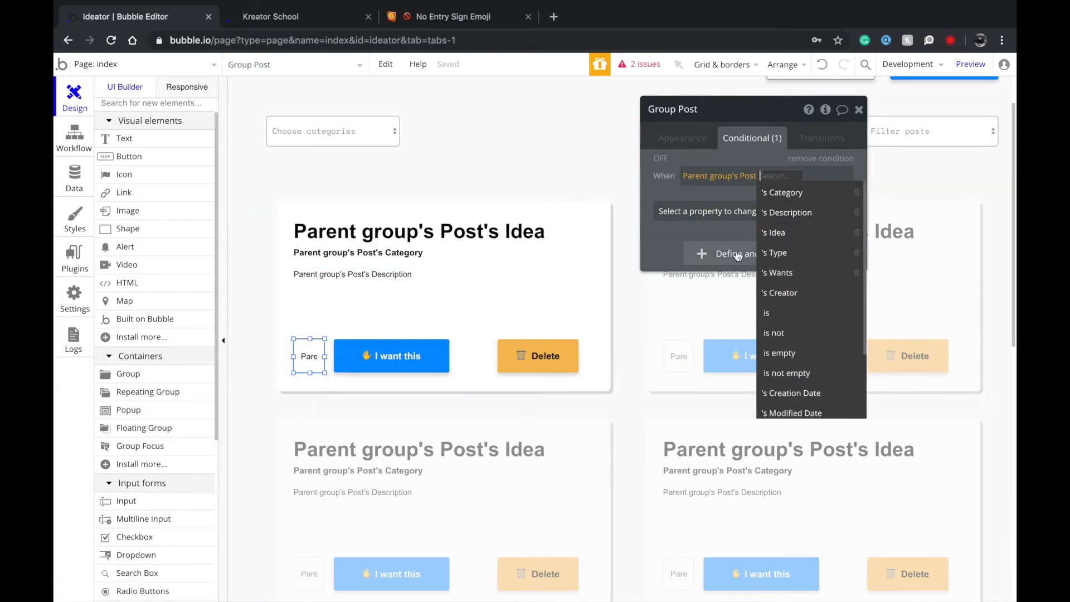
click(780, 272)
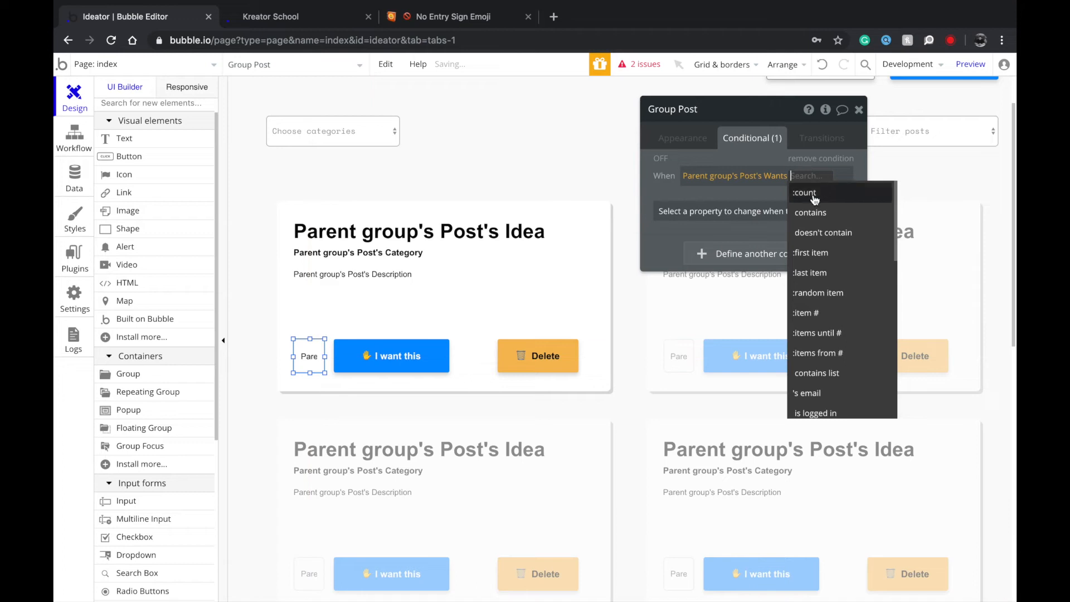
click(741, 211)
click(724, 266)
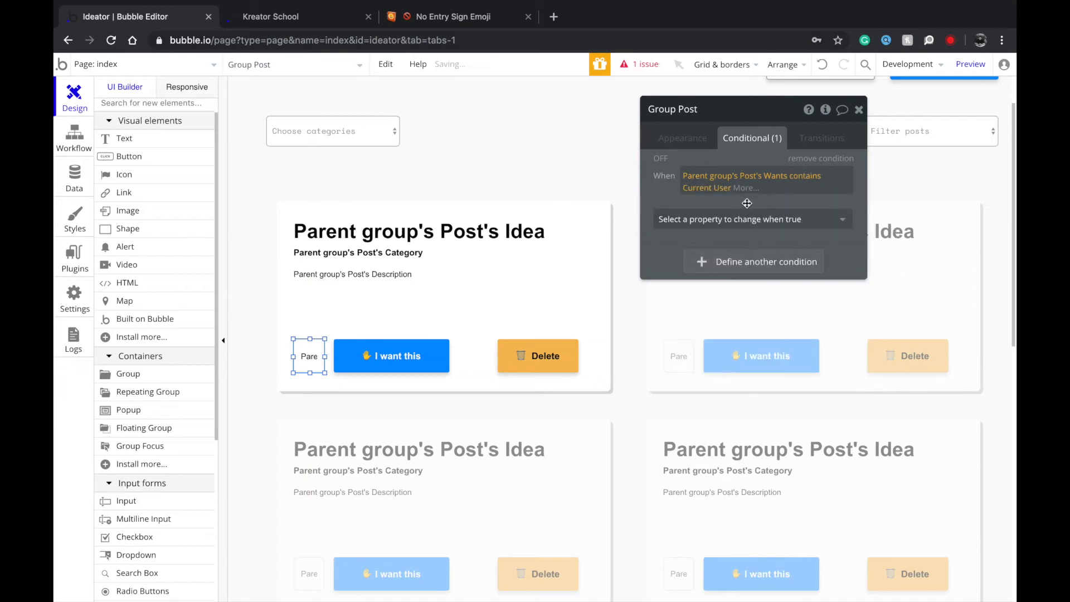
click(732, 217)
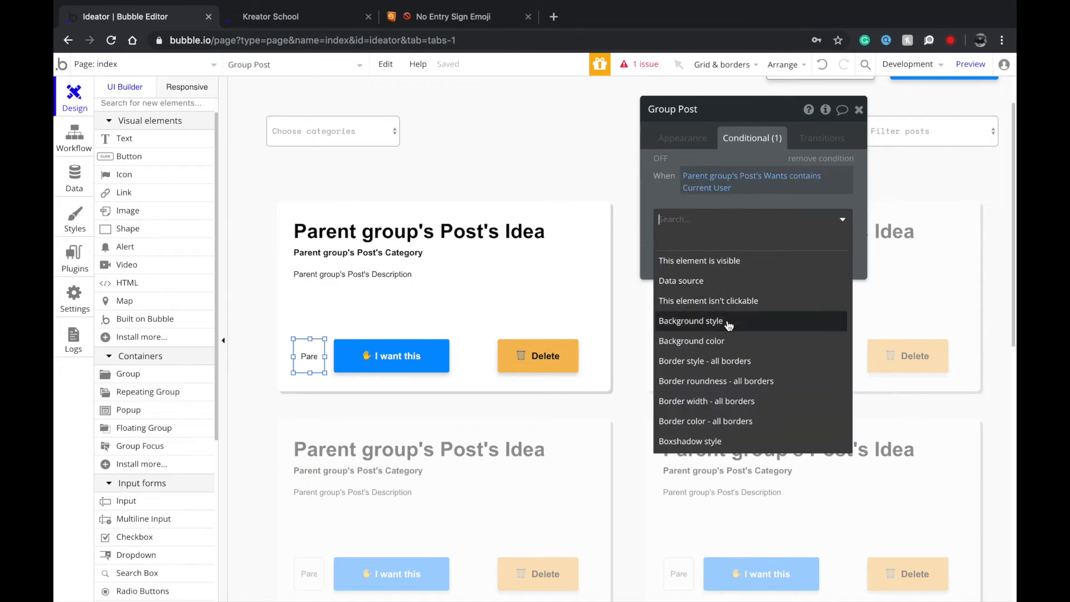
click(732, 341)
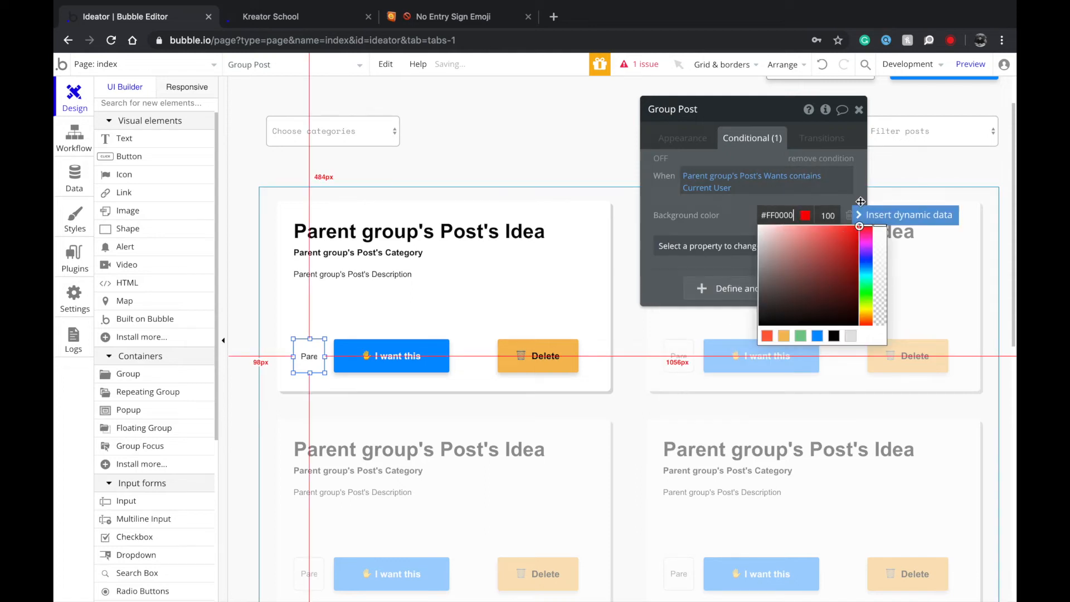
click(716, 212)
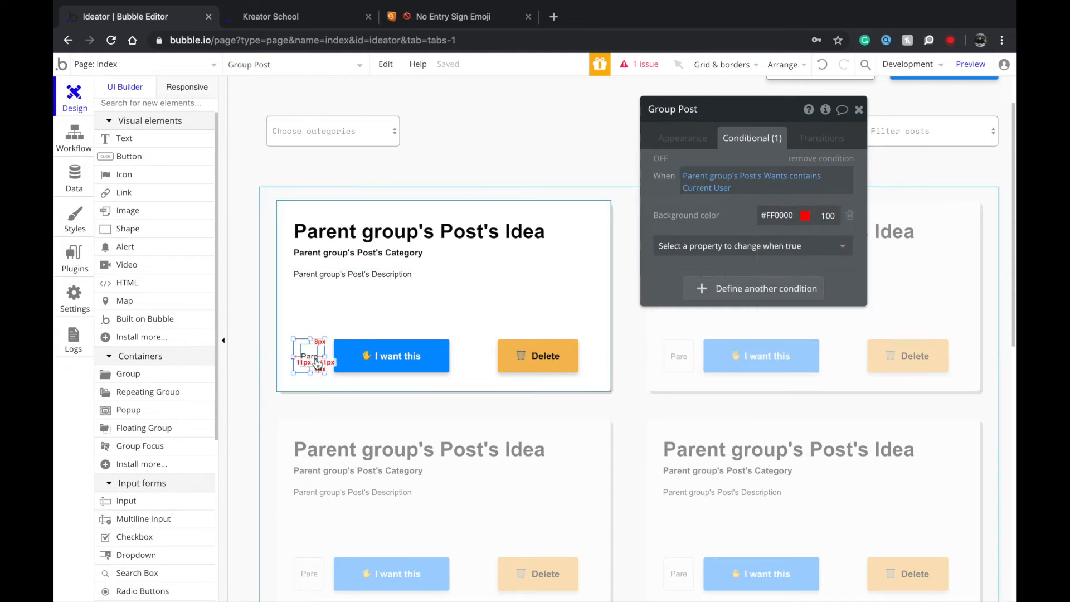
click(317, 362)
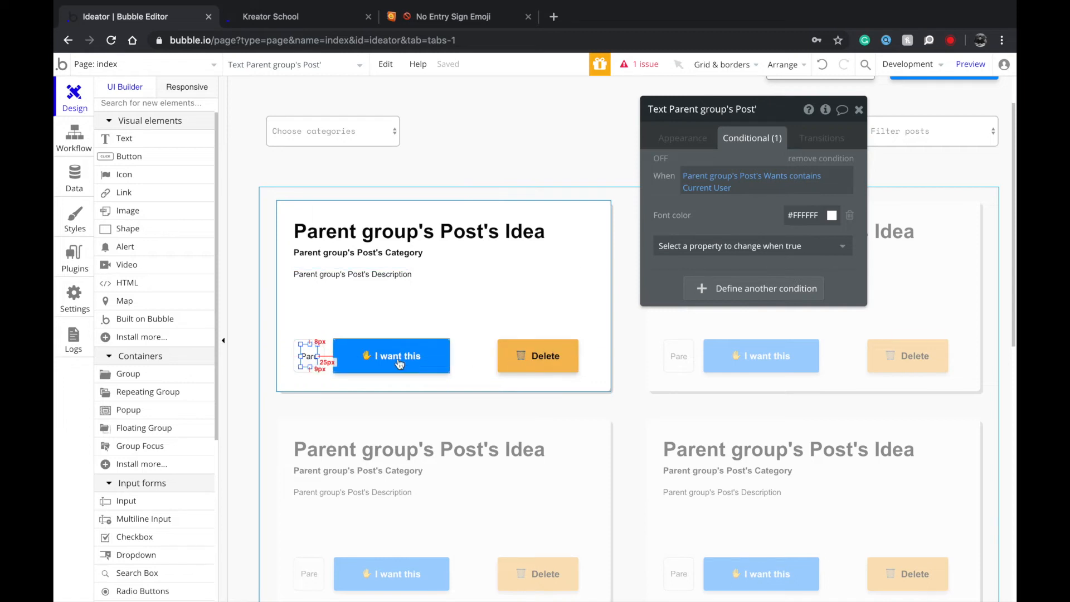
click(296, 356)
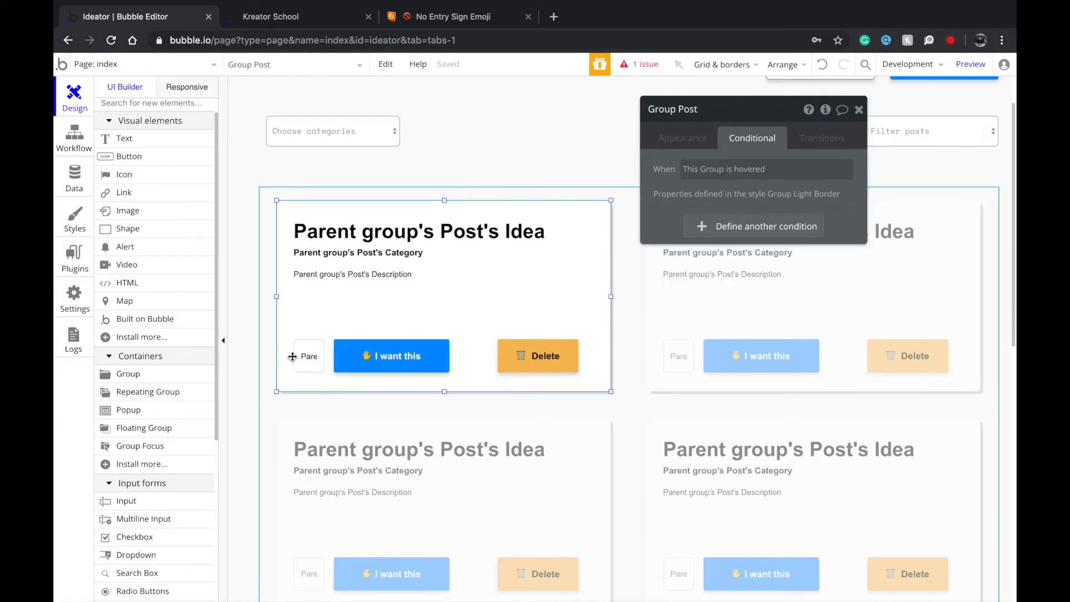
click(310, 358)
Inspect the I want this button's appearance settings and its click workflow.
click(357, 359)
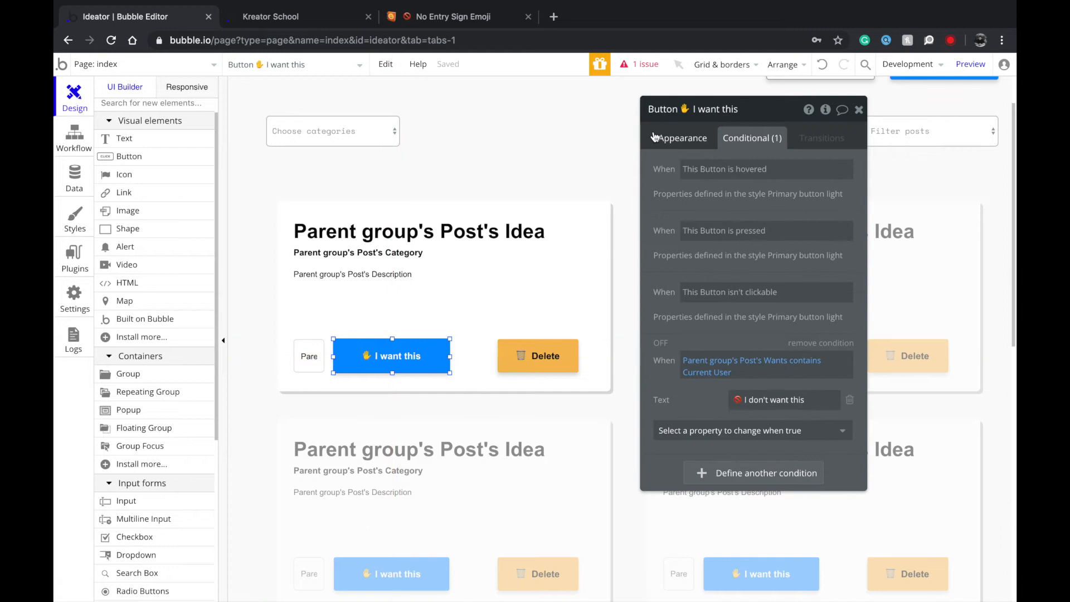
click(682, 139)
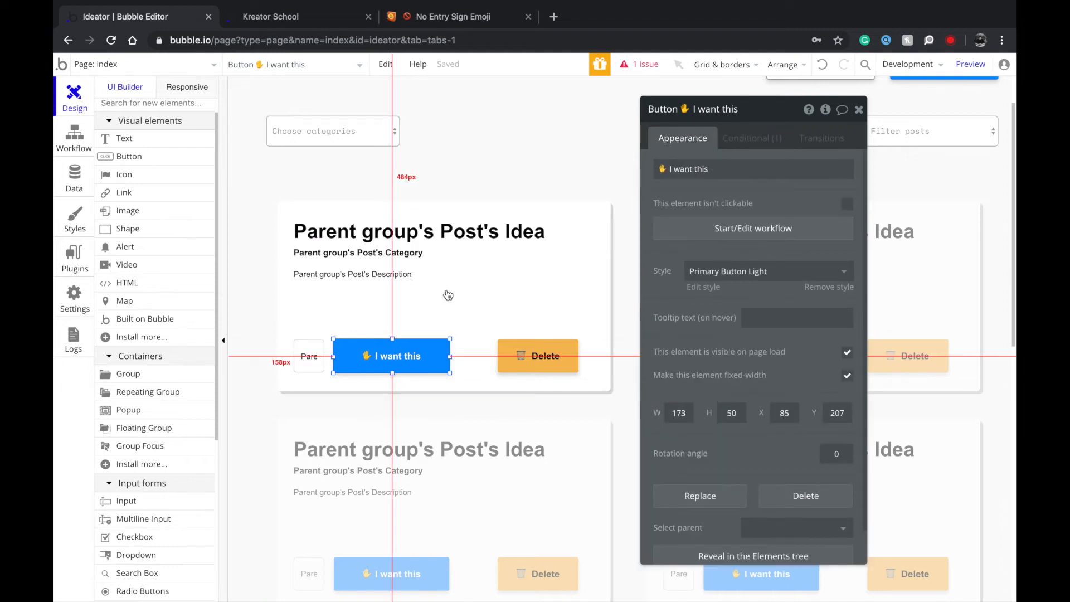
click(700, 229)
click(84, 106)
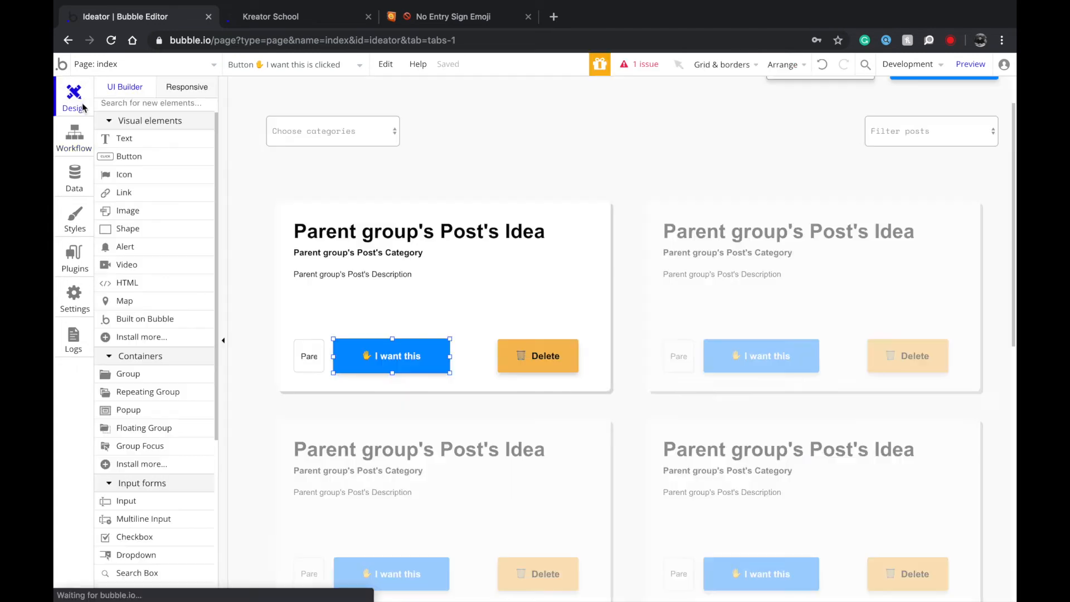
Add a Delete button condition, Parent group's Post's Creator is not Current User, controlling visibility.
click(530, 359)
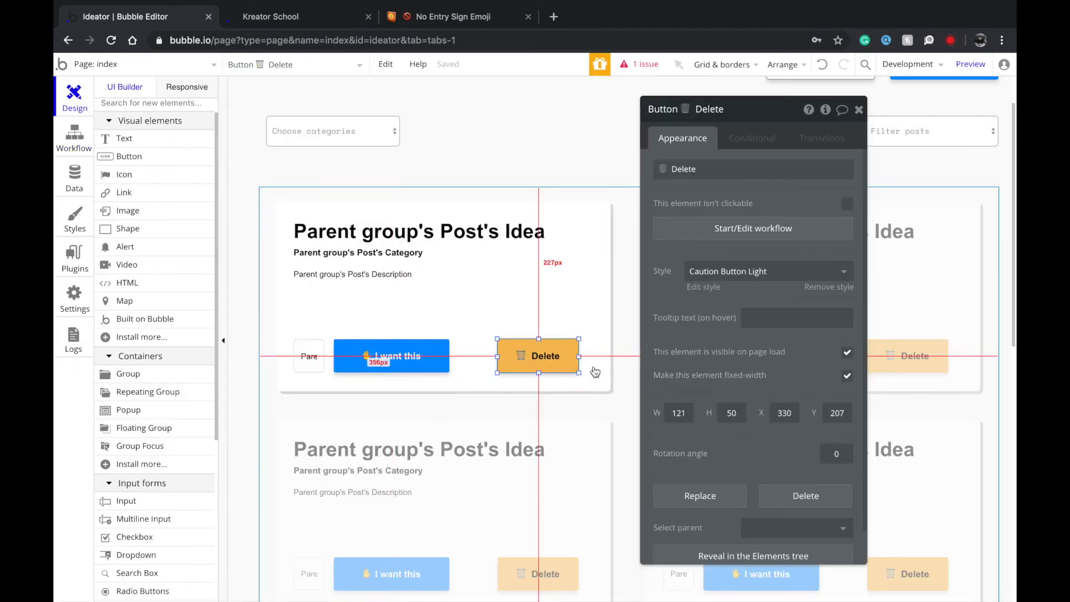
click(758, 136)
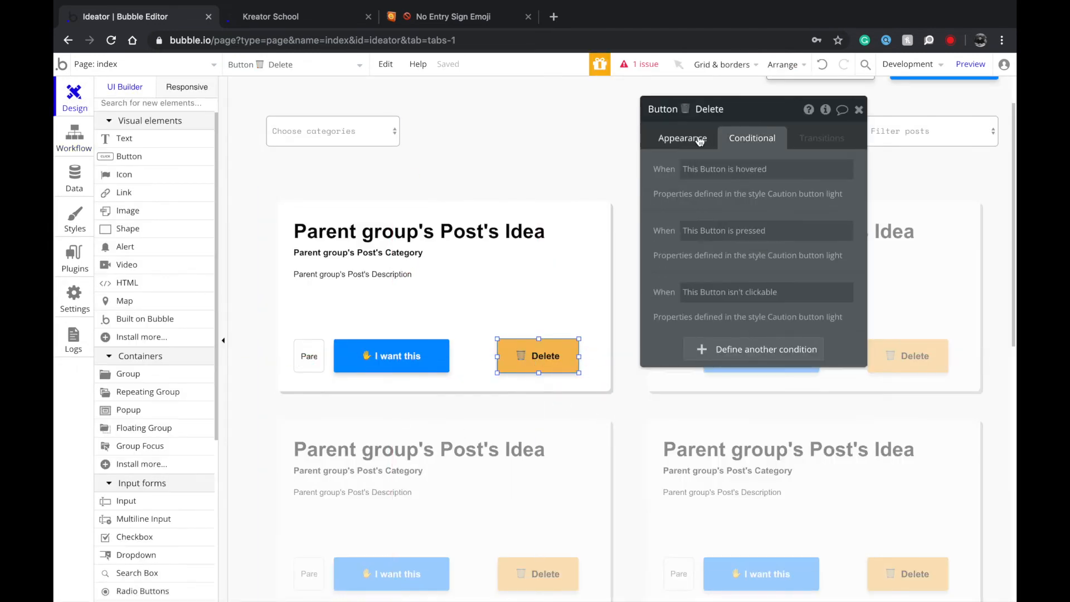
click(719, 349)
click(694, 360)
click(722, 399)
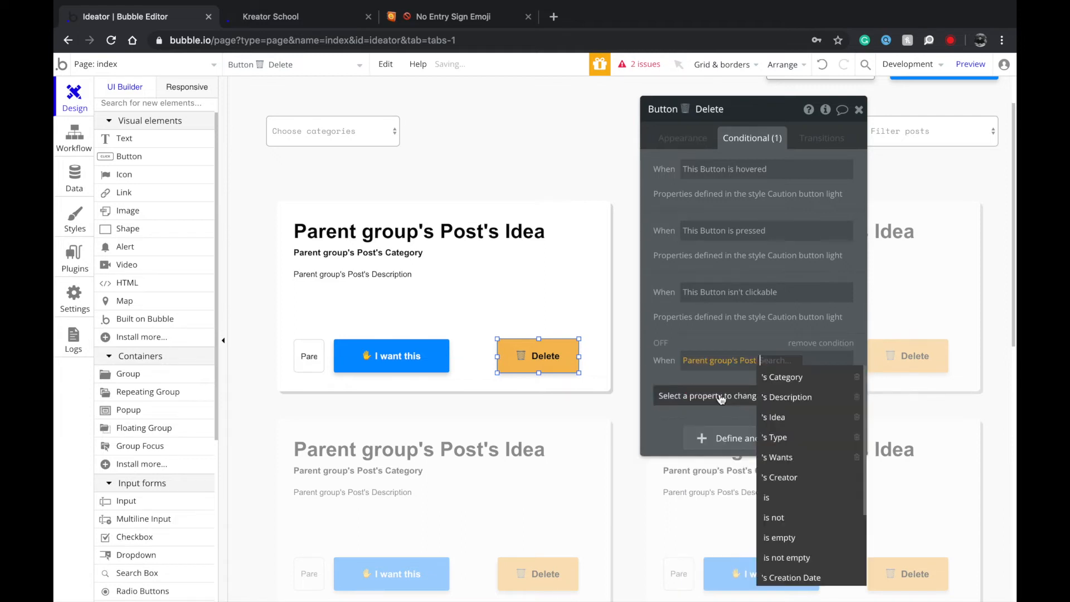
click(801, 475)
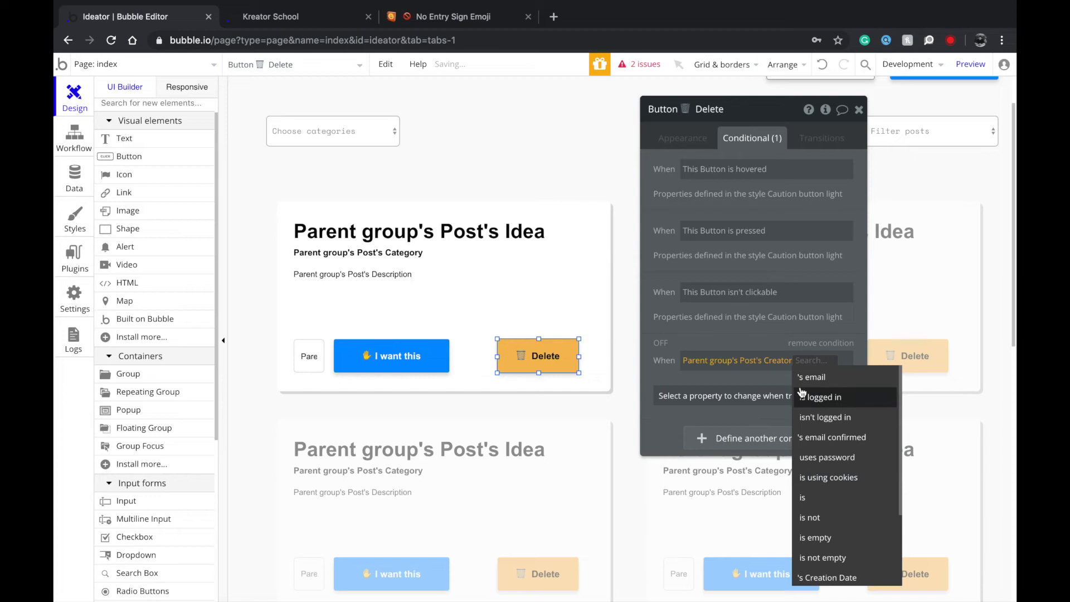
click(817, 518)
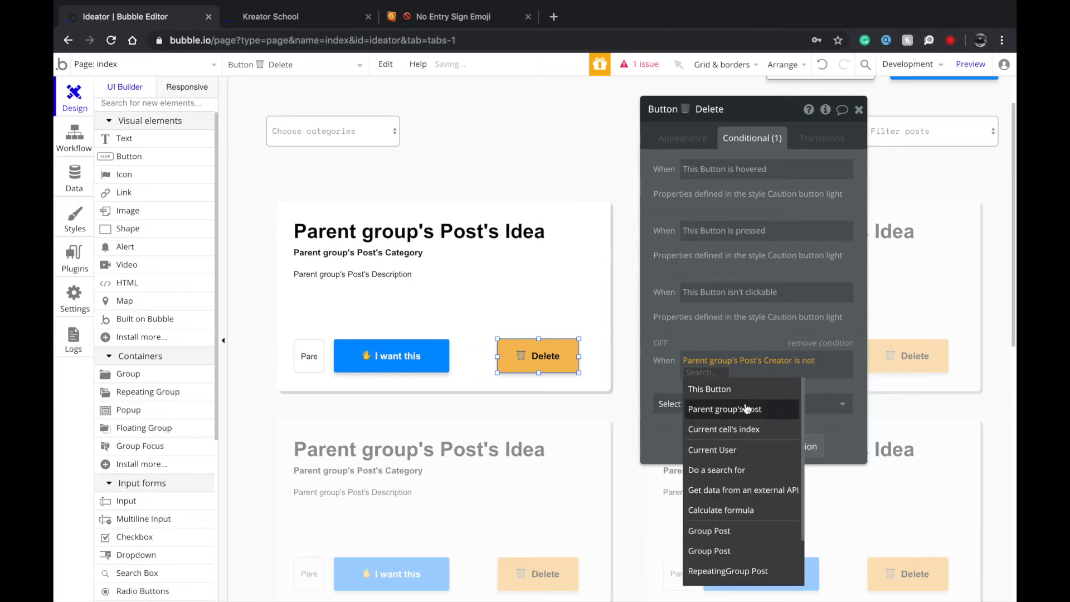
click(724, 450)
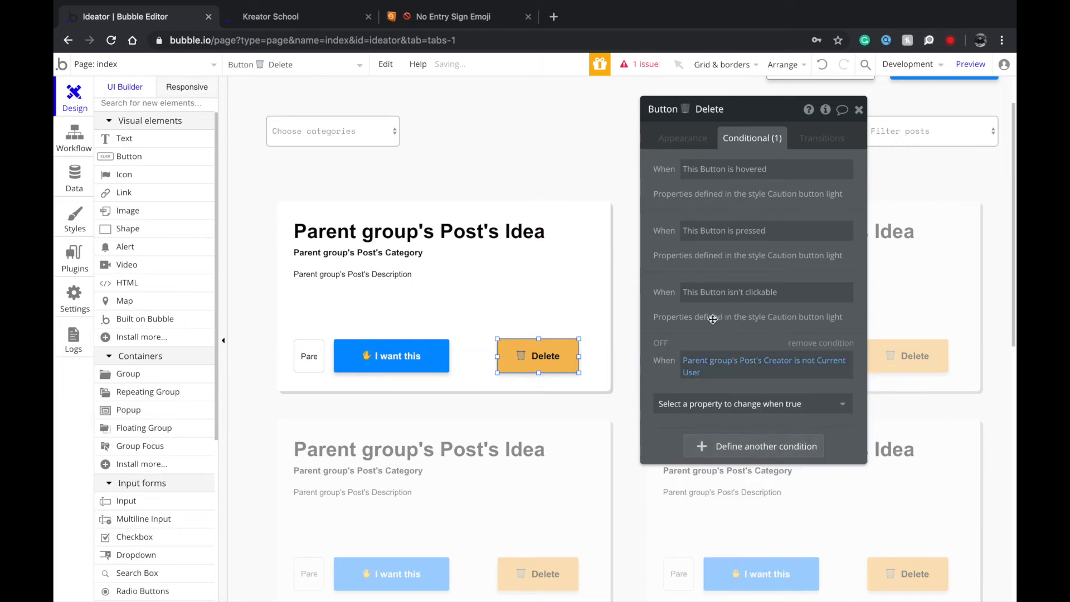
drag(719, 316, 667, 296)
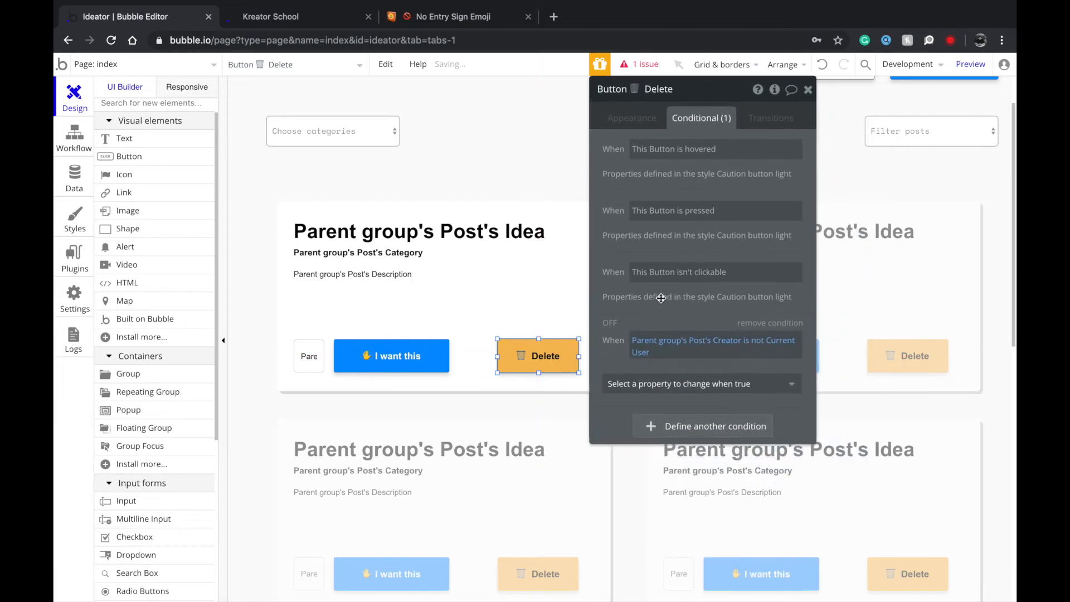
click(699, 383)
click(690, 421)
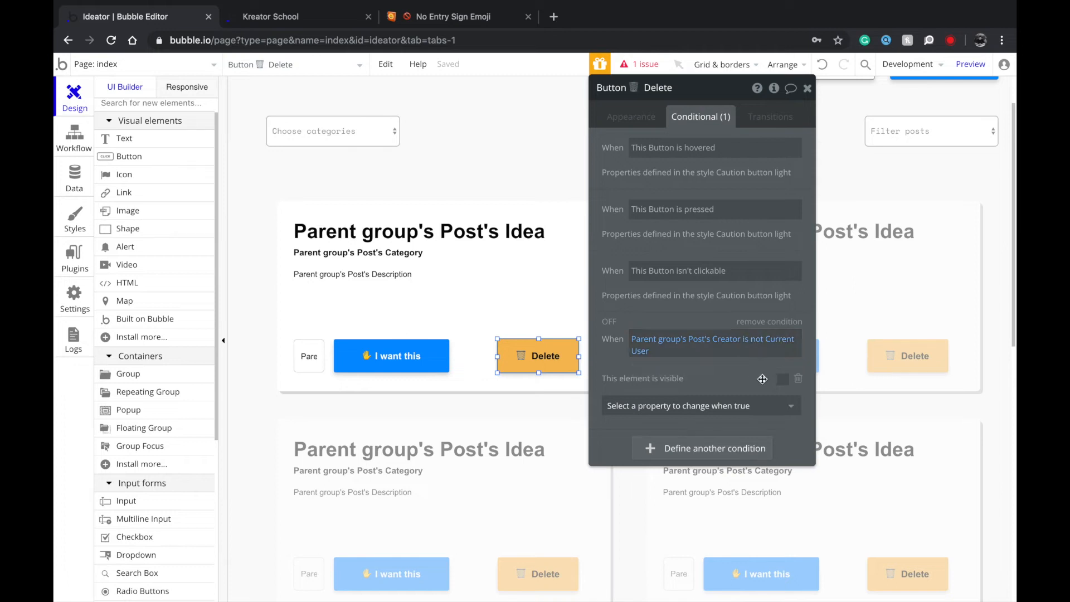
Add 'This element isn't clickable' to the Delete button's creator condition.
click(644, 121)
triple_click(621, 146)
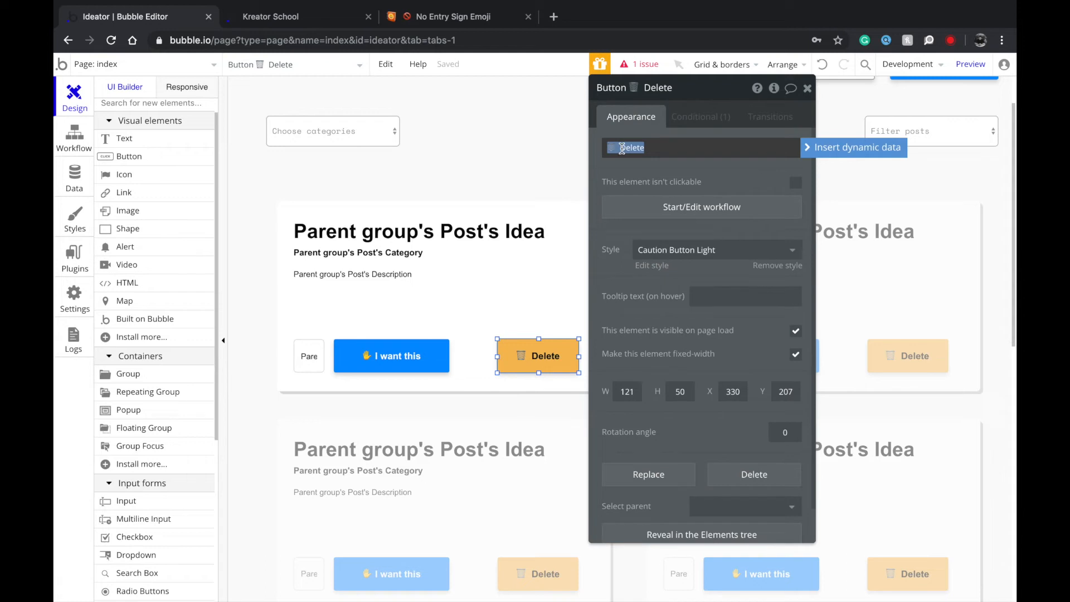
drag(624, 120, 645, 138)
key(alt)
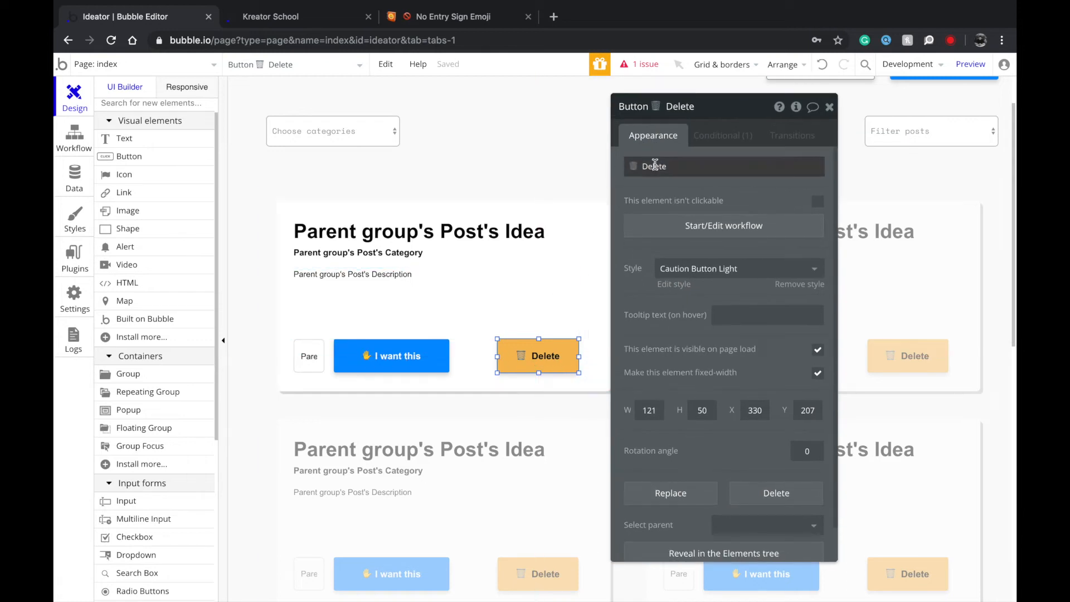
click(714, 144)
click(710, 424)
text(di)
key(BackSpace)
key(BackSpace)
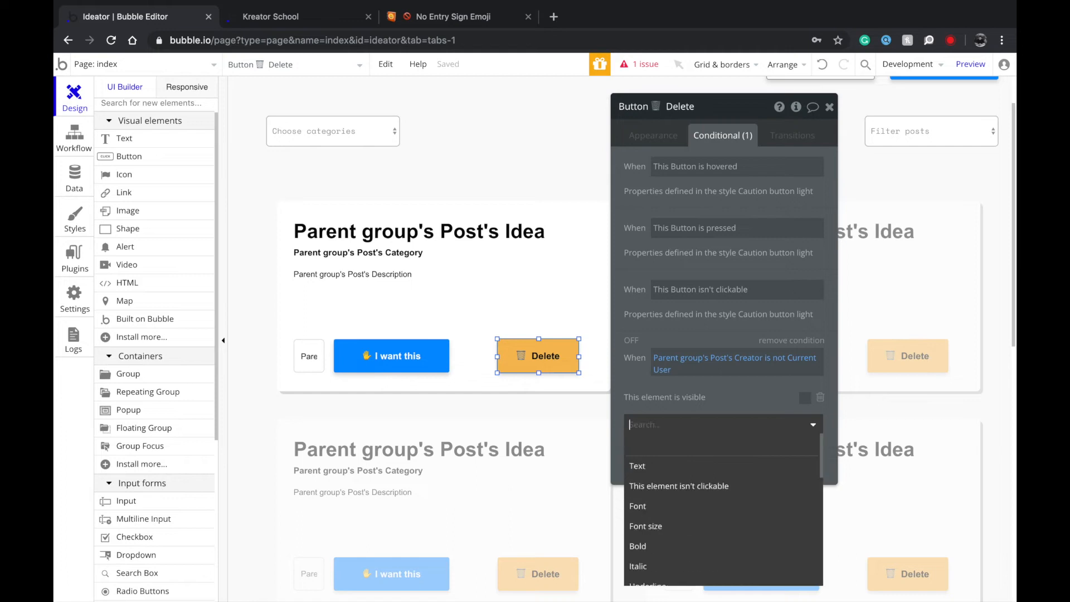
text(clic)
click(641, 456)
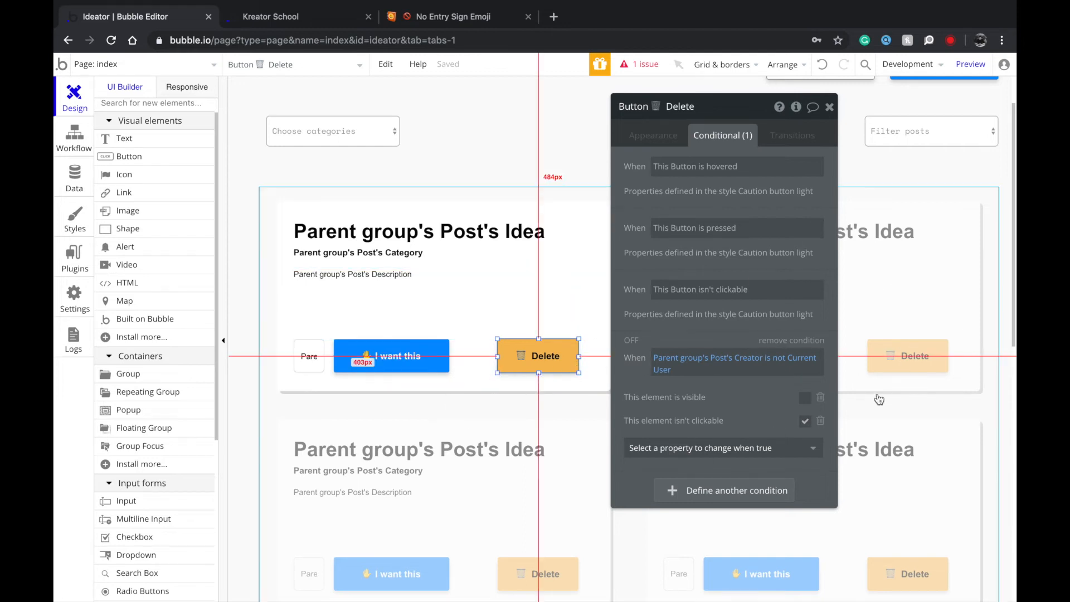
Select the I want this button and start a workflow for it.
scroll(363, 358, up, 2)
scroll(422, 246, down, 1)
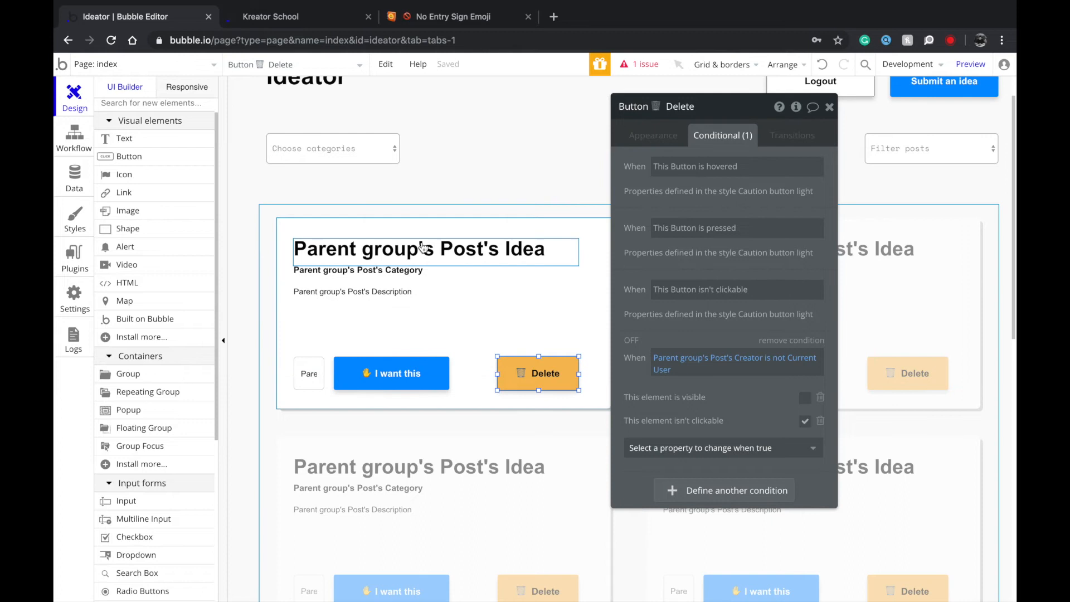
scroll(423, 248, right, 1)
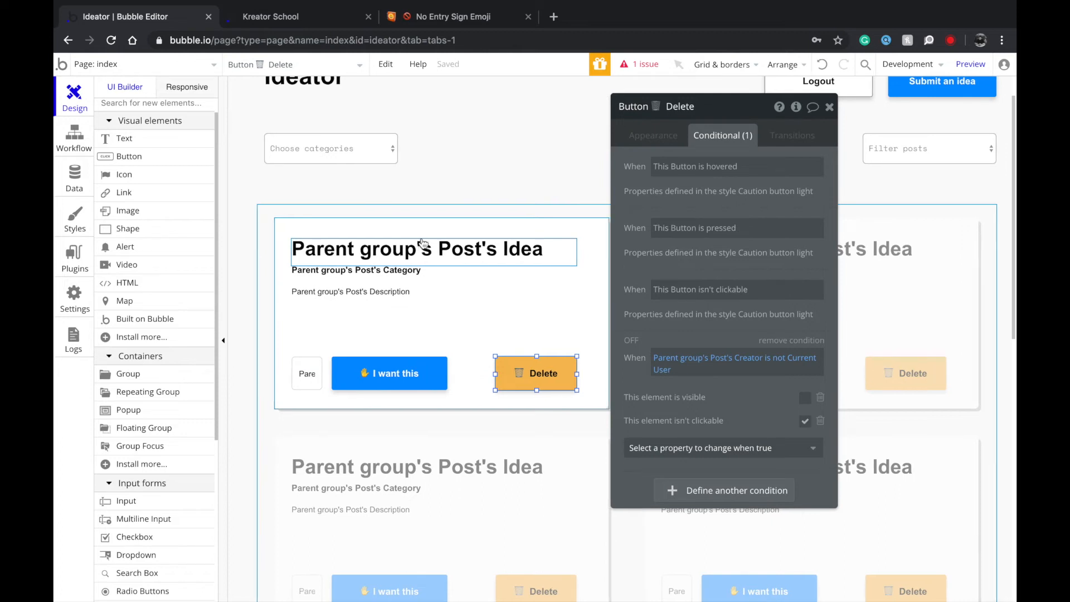
scroll(422, 243, up, 1)
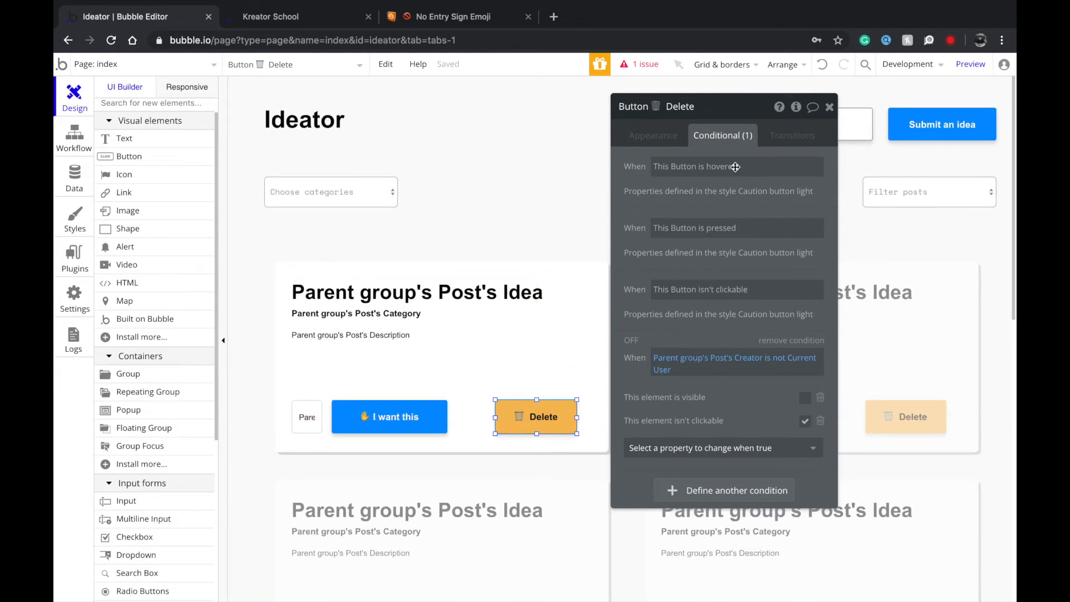
click(649, 135)
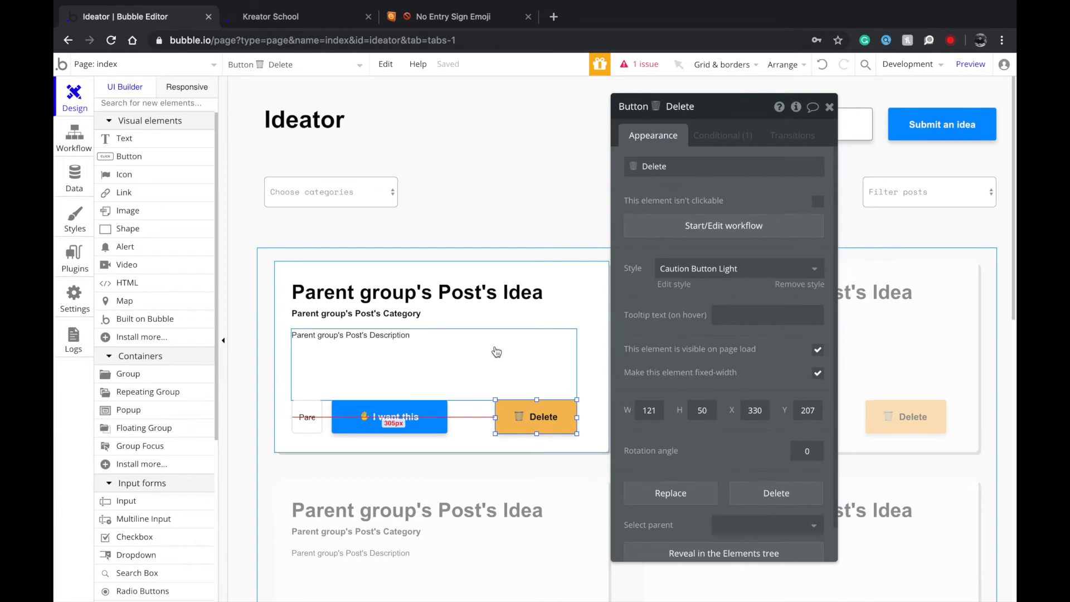
click(400, 426)
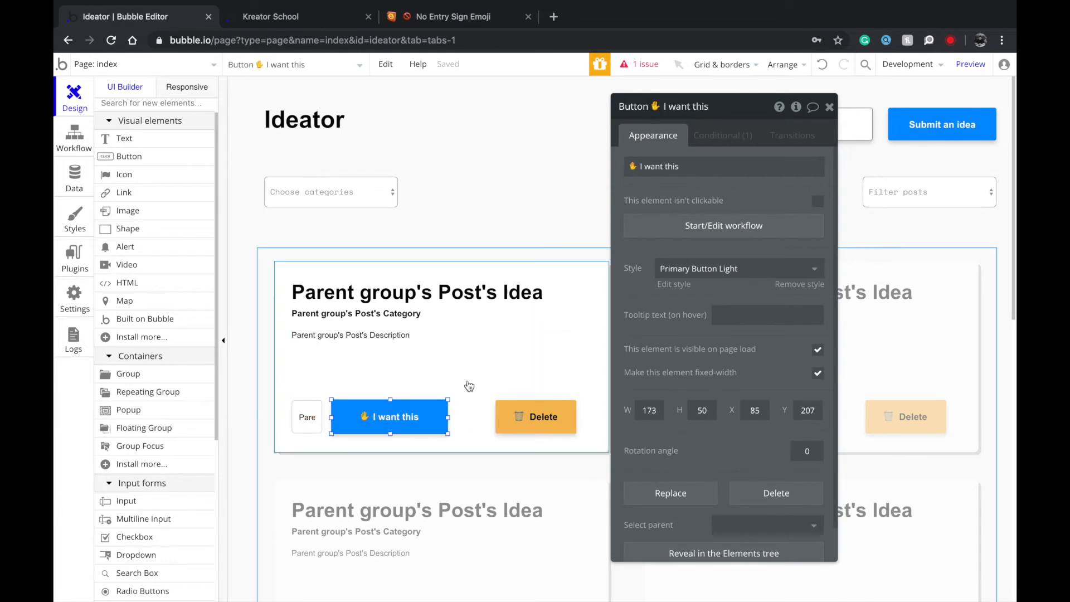
click(709, 226)
Add a Make changes step on Parent group's Post that adds Current User to Wants.
click(156, 240)
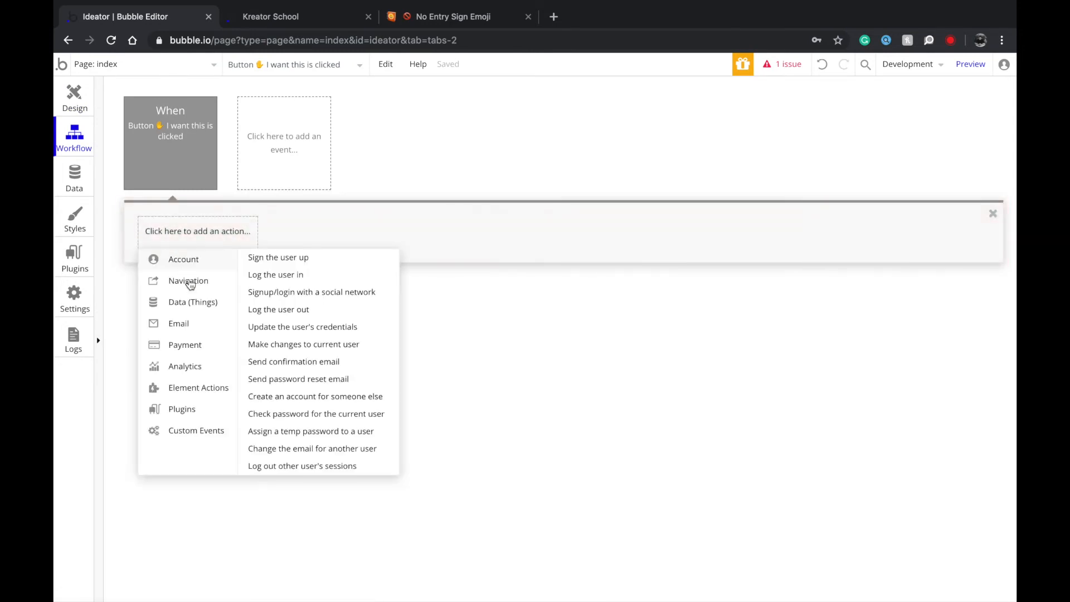
mouse_move(207, 292)
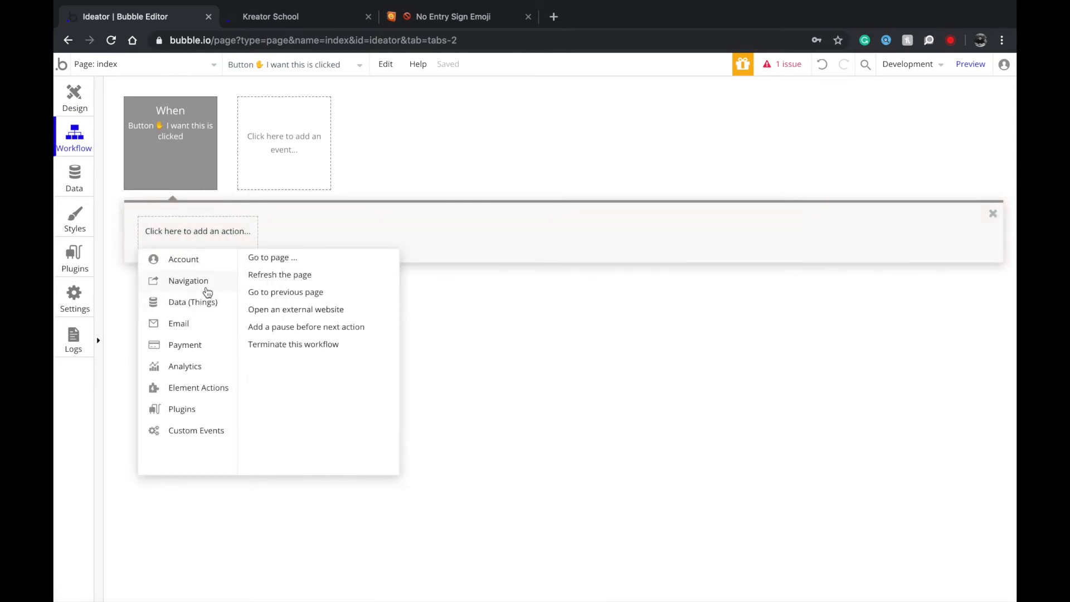
mouse_move(196, 313)
click(281, 277)
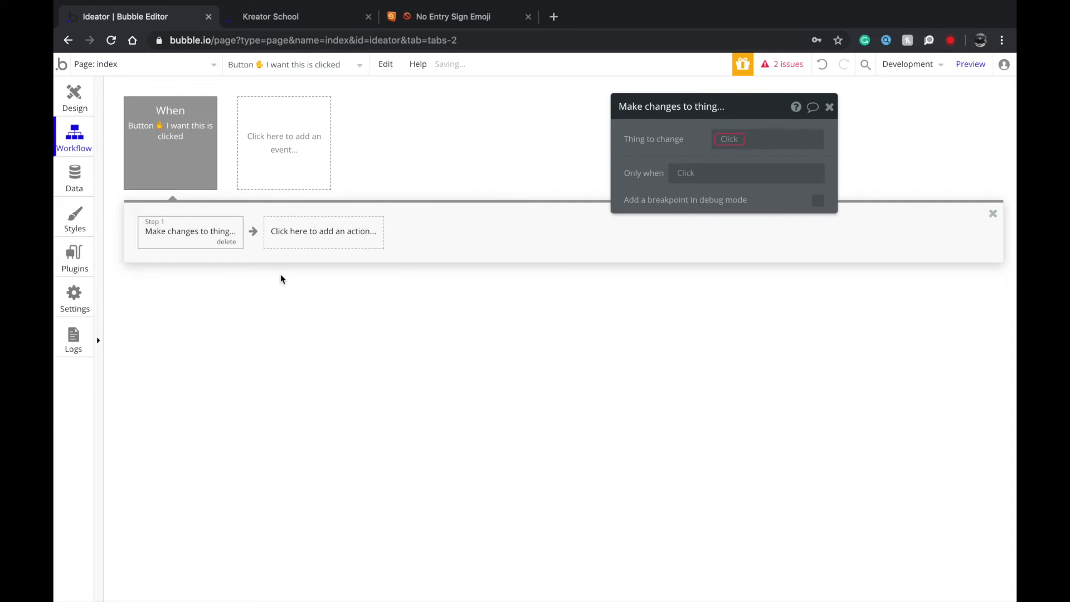
click(725, 135)
click(731, 152)
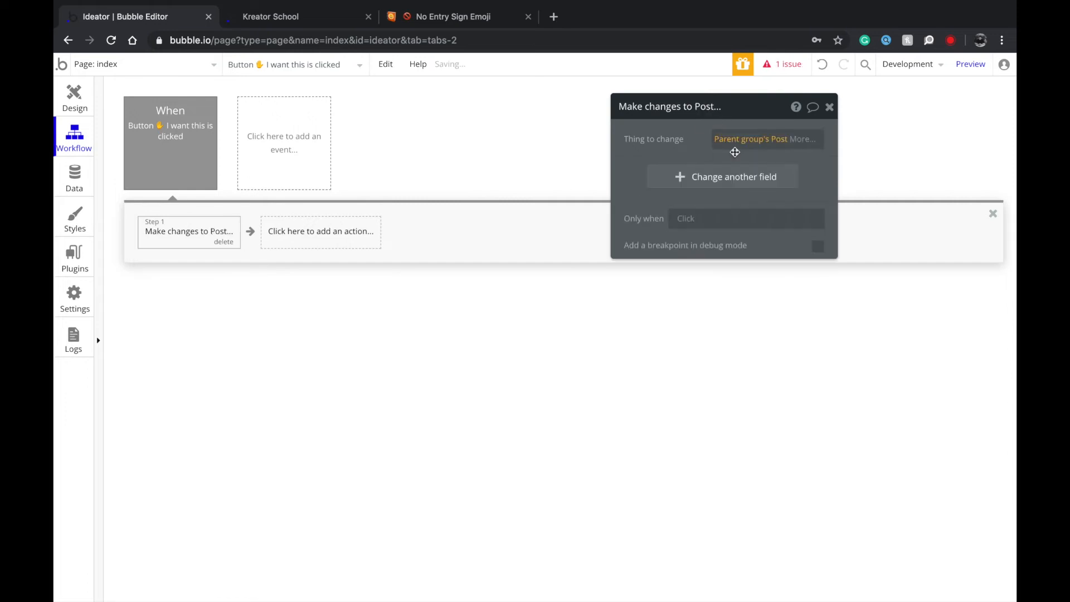
click(640, 171)
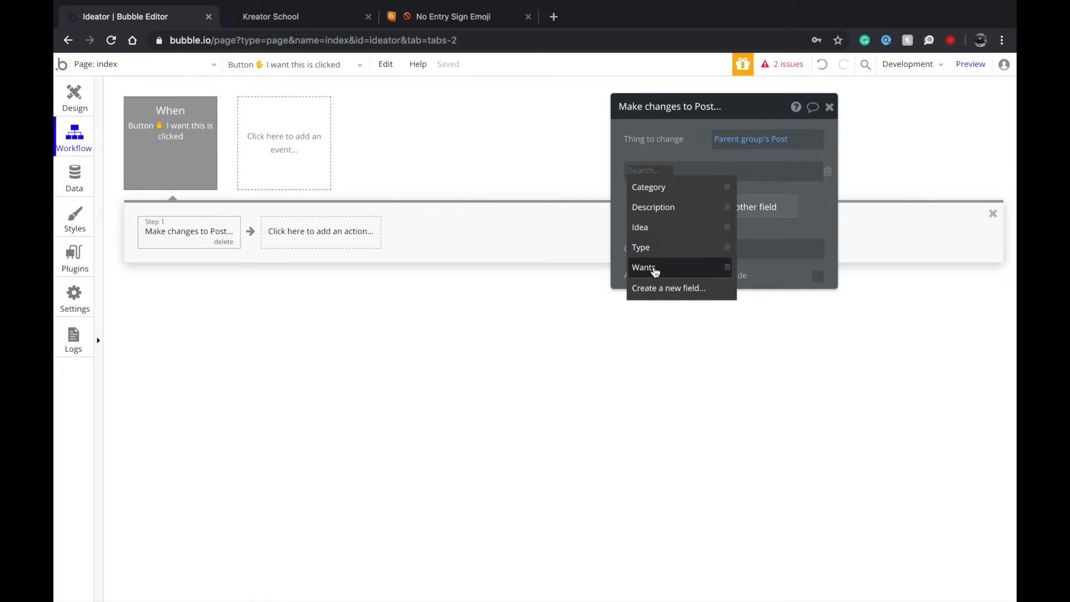
click(656, 272)
click(664, 172)
click(698, 196)
click(681, 171)
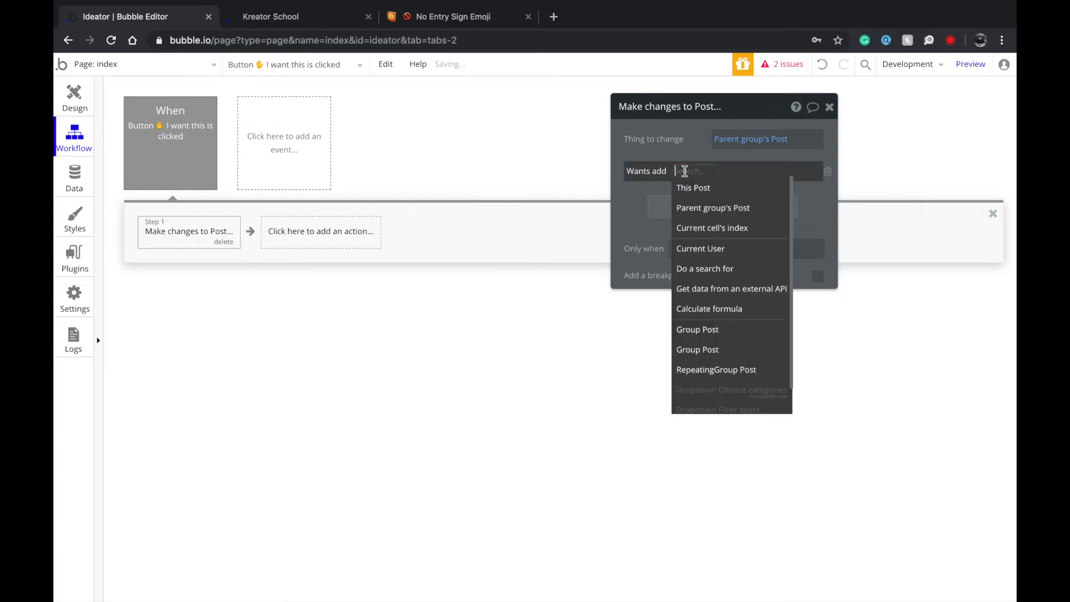
click(696, 249)
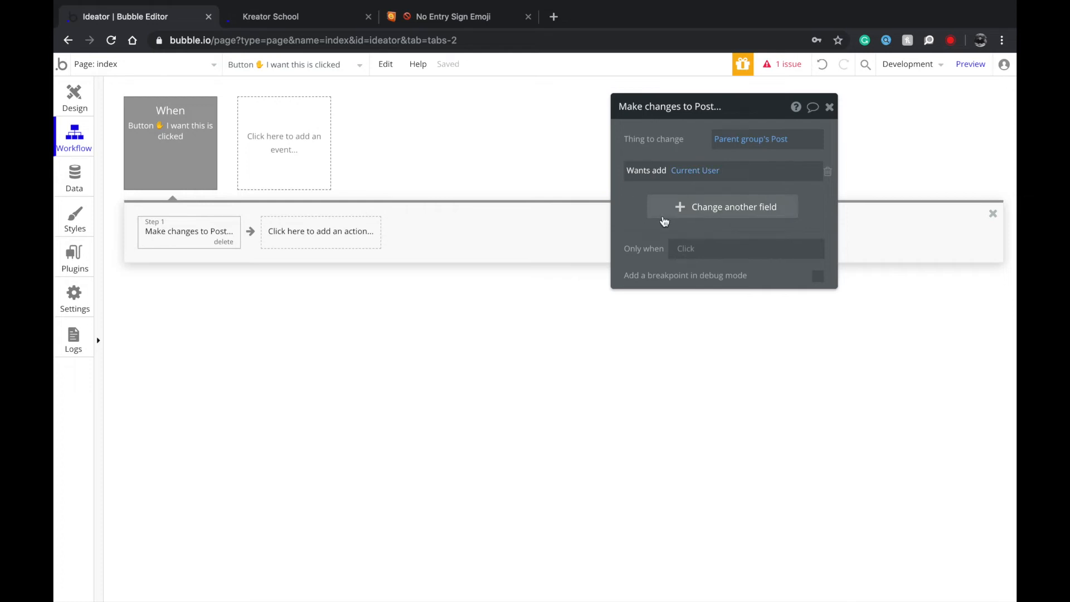
Run that step only when the Post's Wants doesn't contain Current User.
click(689, 248)
click(691, 284)
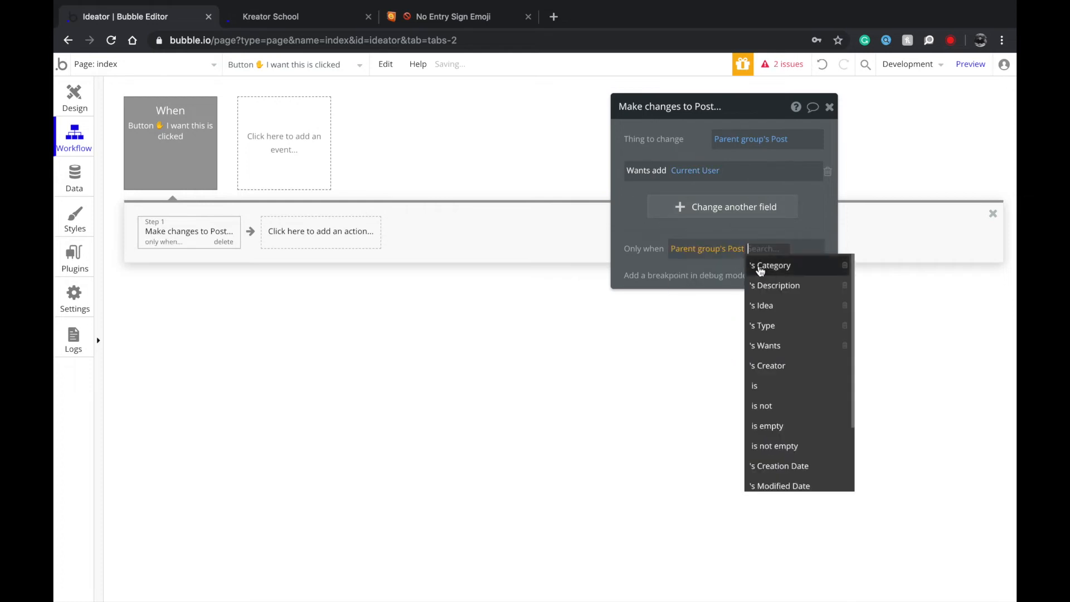
click(781, 345)
click(730, 316)
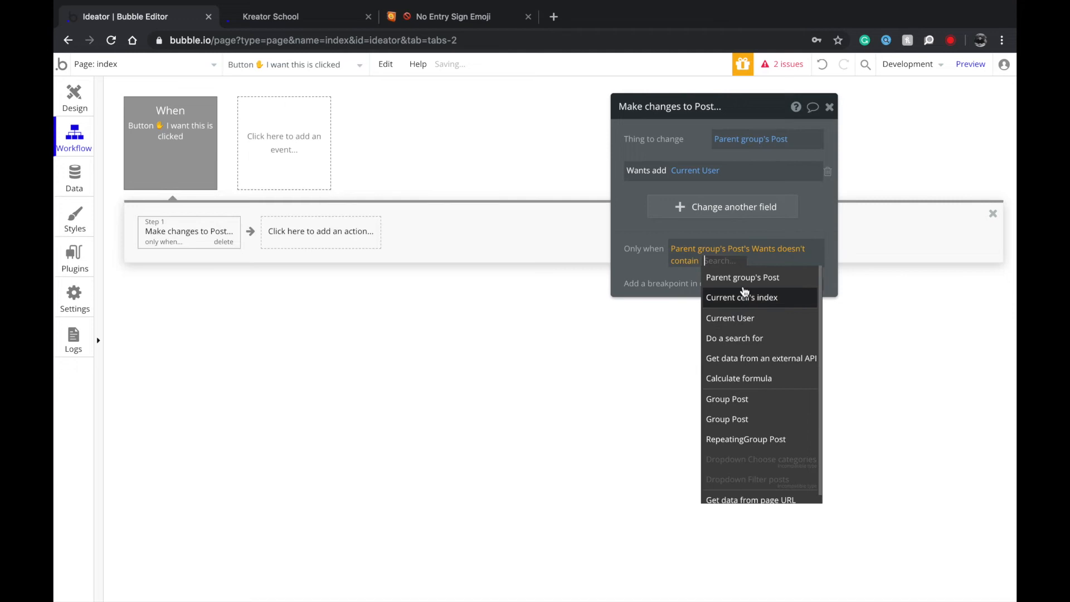
click(747, 317)
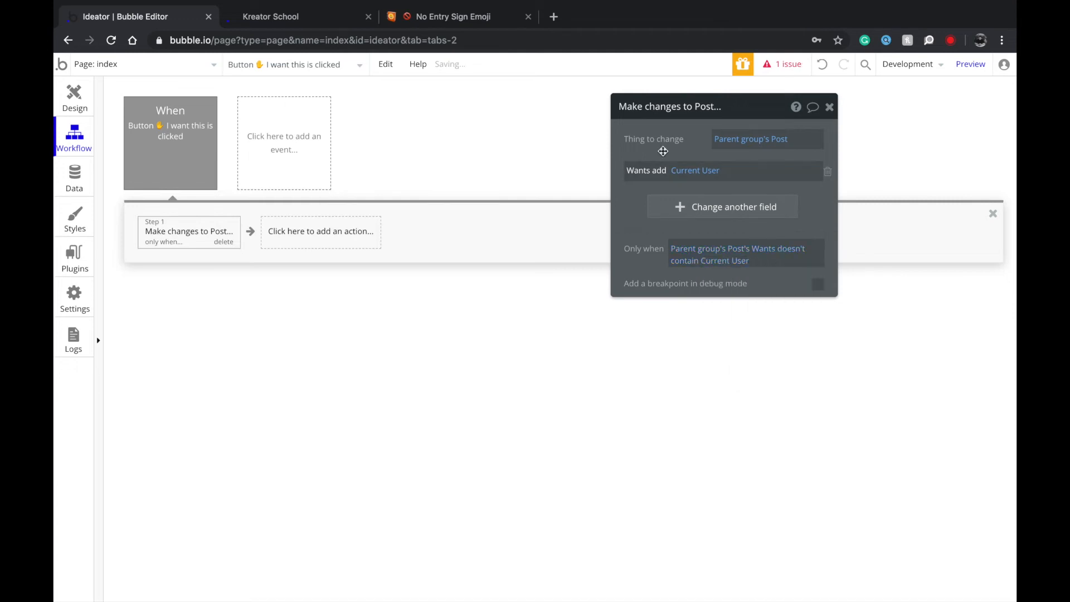
drag(656, 152, 556, 200)
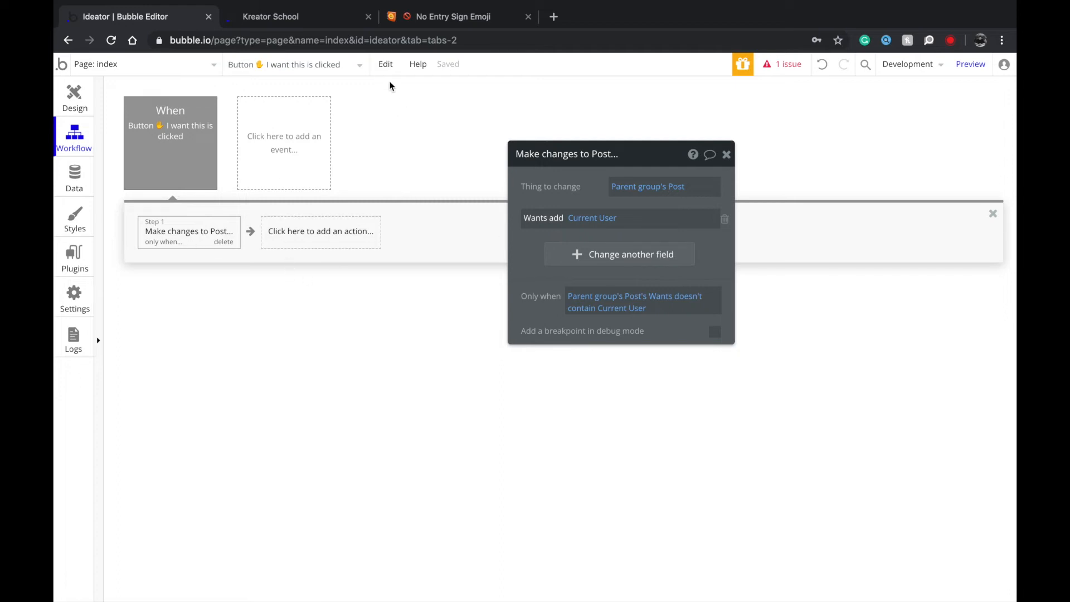
Copy the first workflow step and paste a duplicate.
click(376, 72)
click(158, 236)
key(ctrl+v)
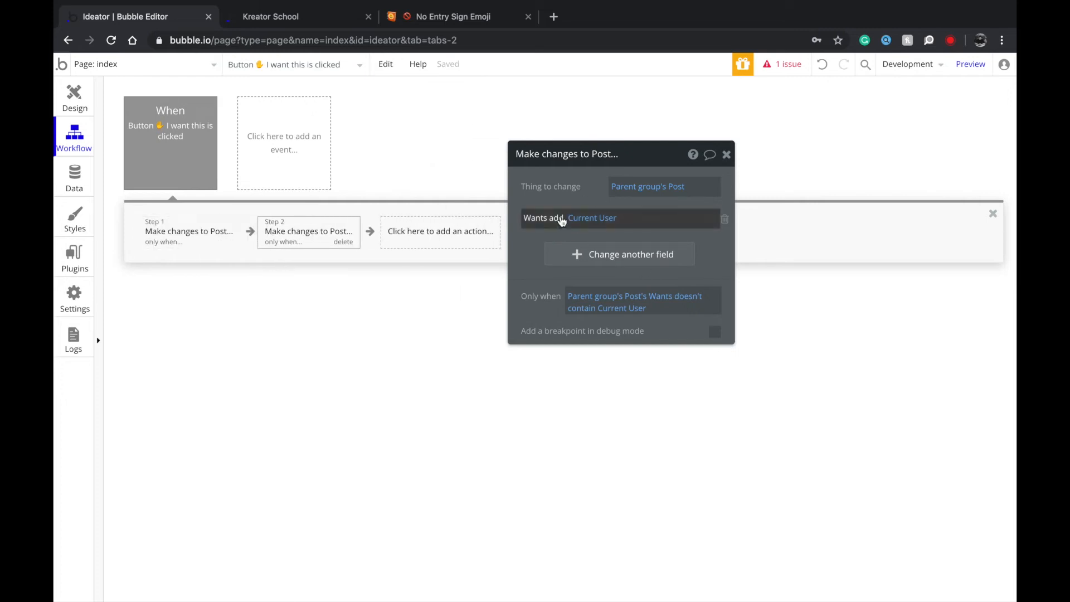
Change Step 2 to remove Current User from Wants, only when Wants contains Current User.
click(557, 217)
click(568, 254)
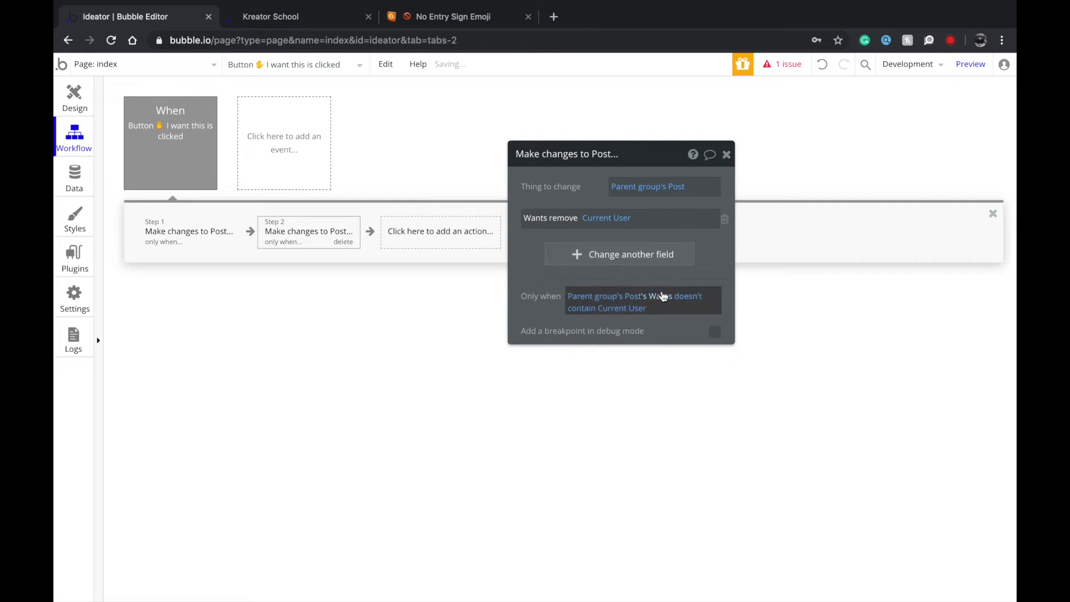
click(693, 301)
click(613, 369)
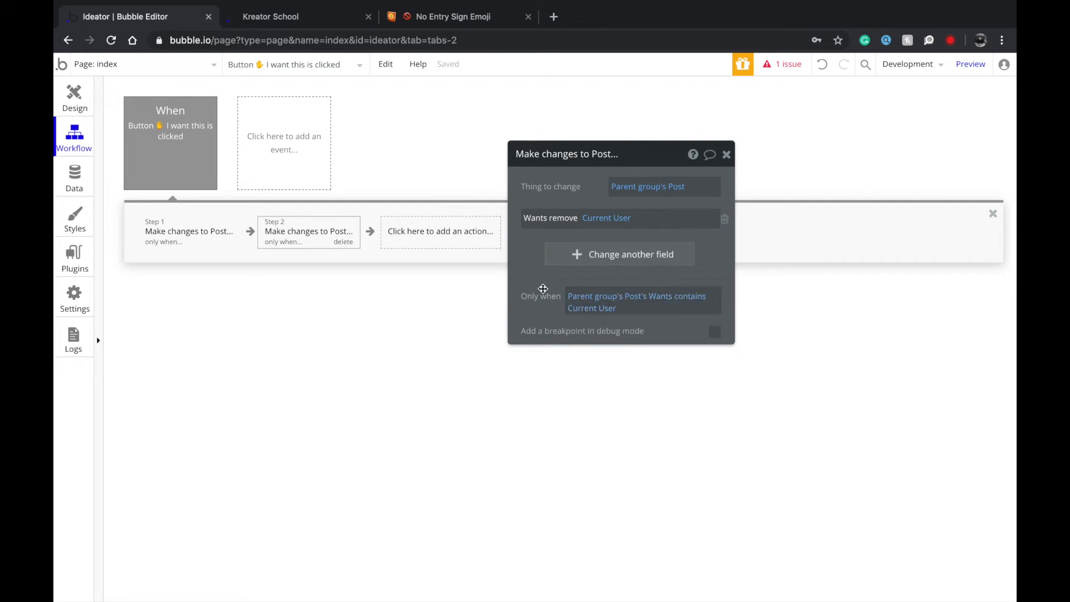
Review the I want this button's conditions and Step 2, then return to the page design.
click(74, 98)
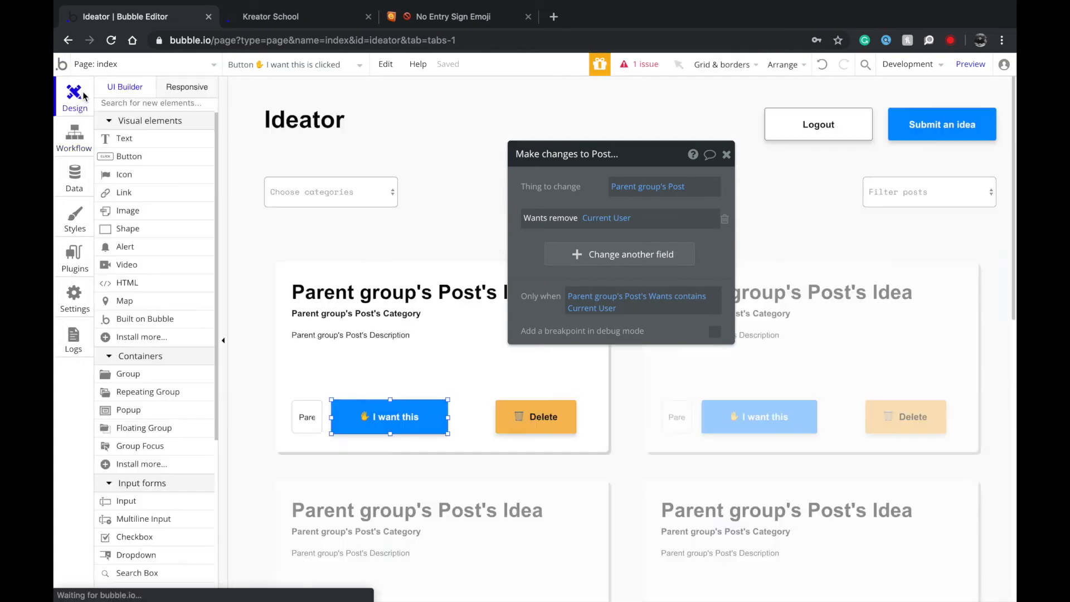
click(615, 183)
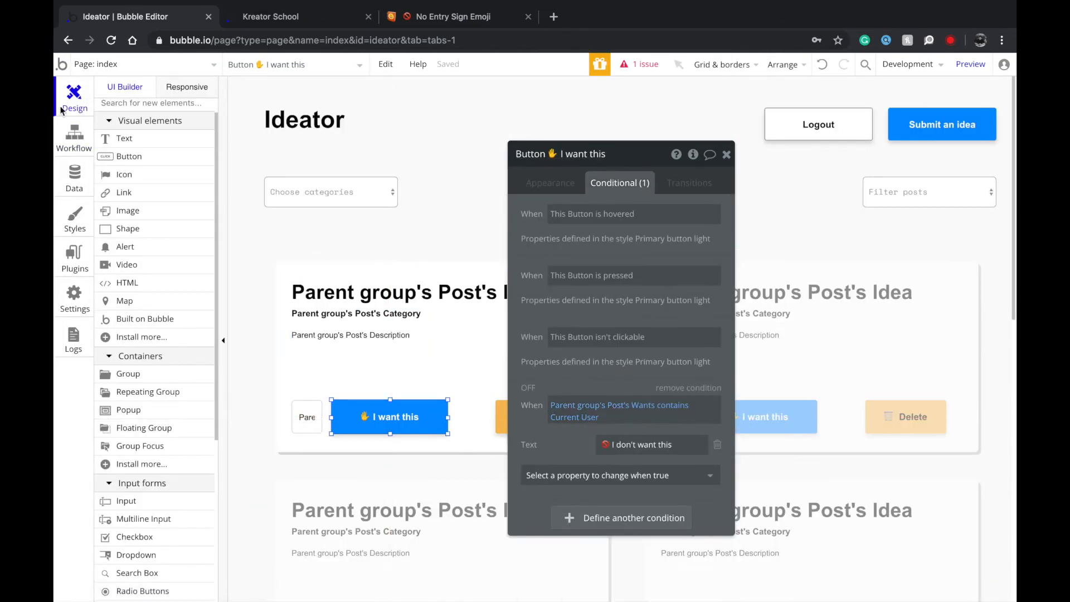
click(71, 134)
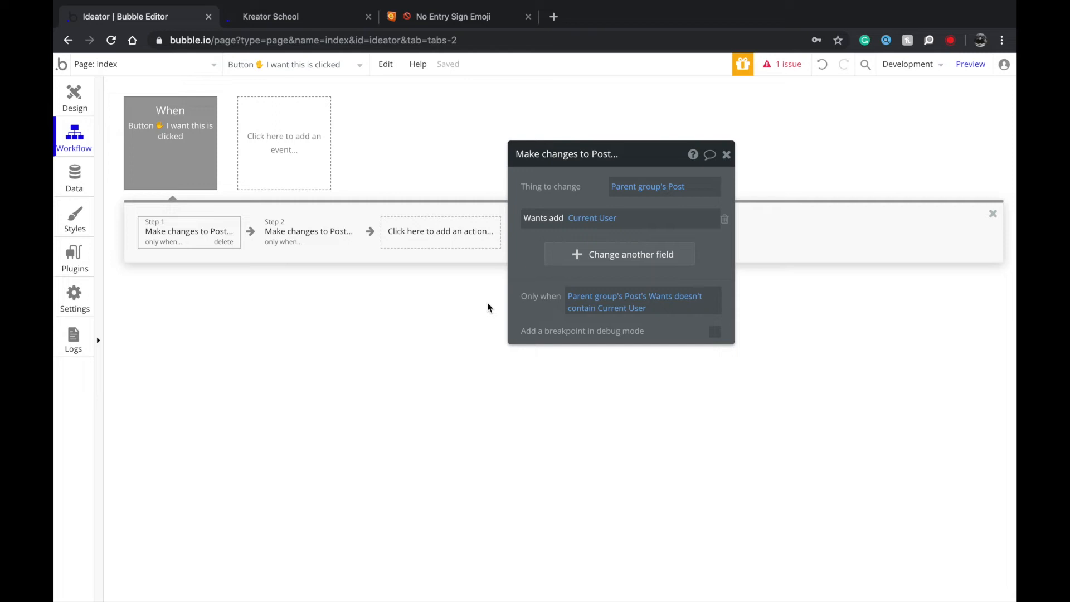
click(328, 238)
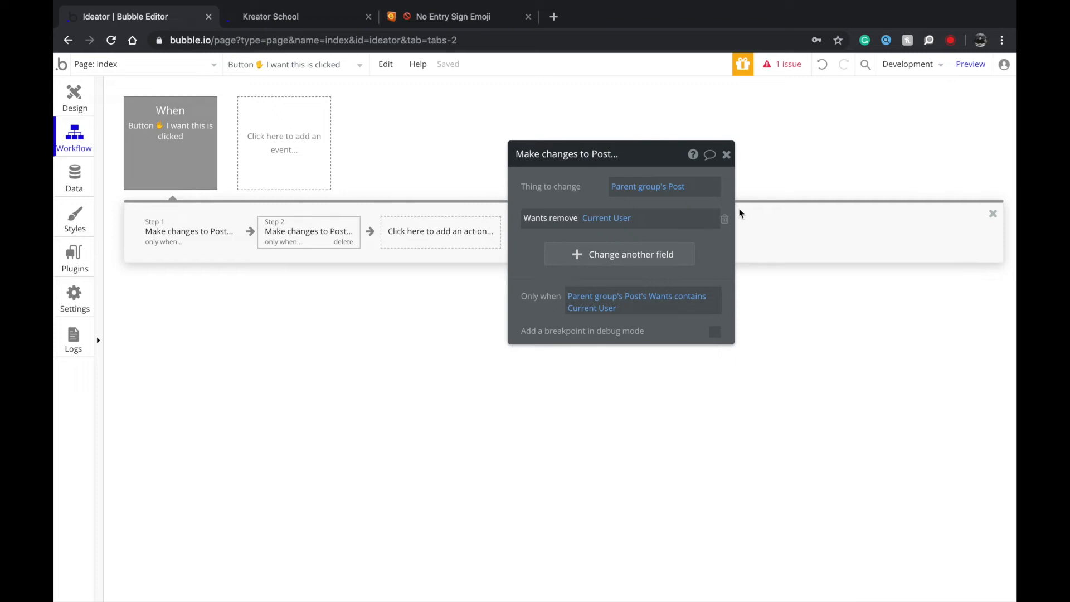
click(74, 96)
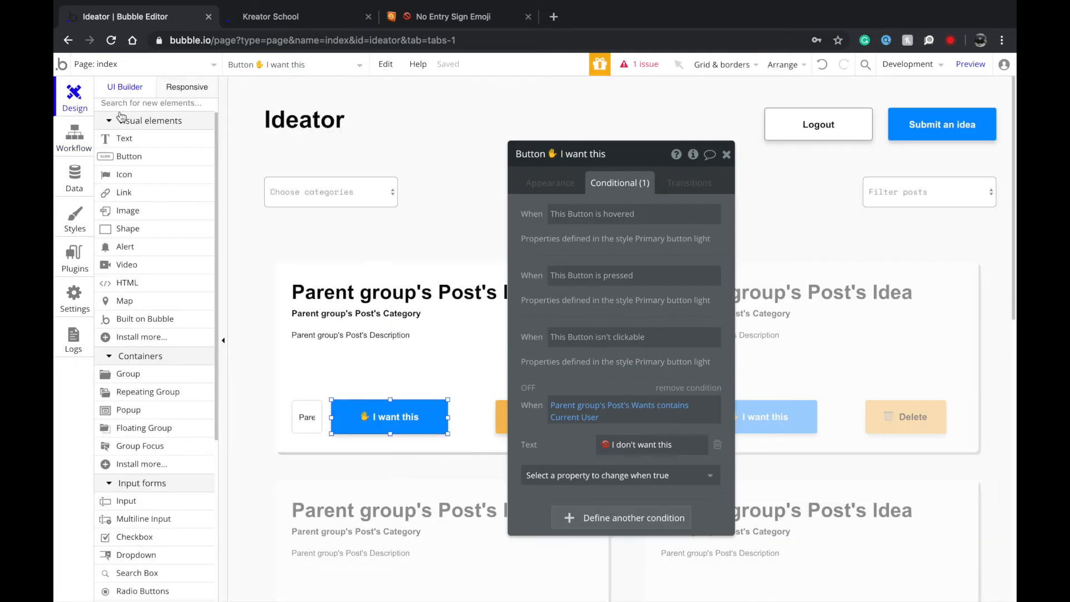
scroll(428, 428, down, 1)
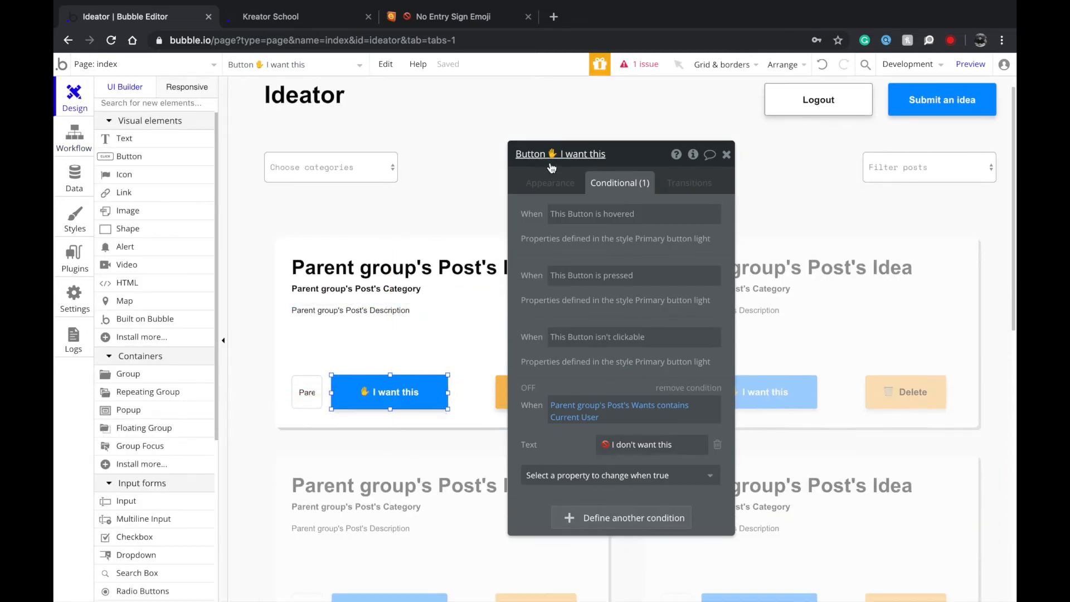
click(550, 185)
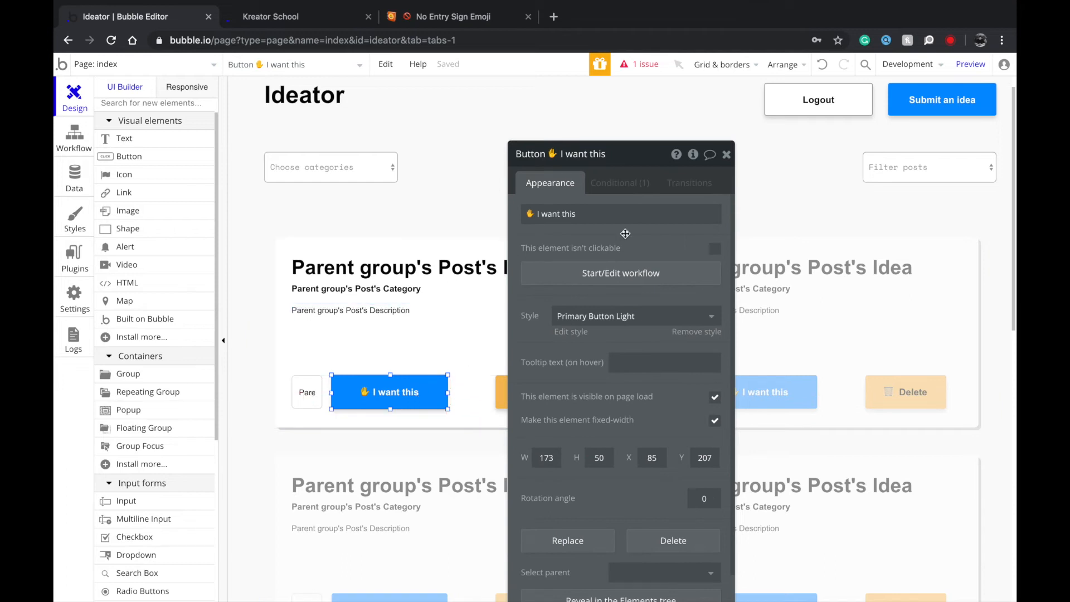
Give the Delete button a workflow that deletes the Parent group's Post.
click(523, 401)
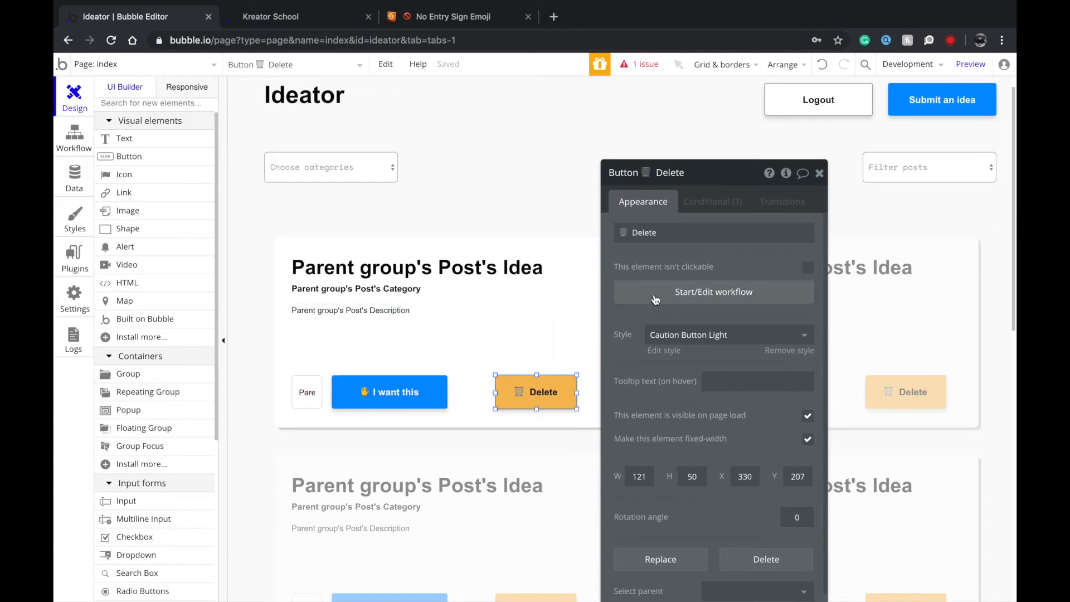
click(660, 298)
click(217, 238)
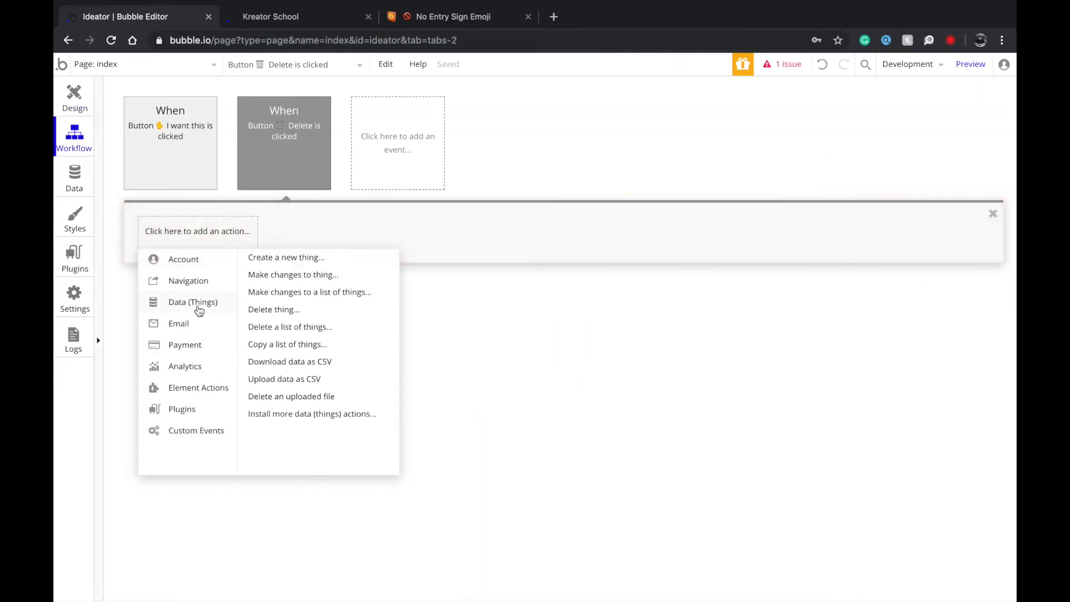
mouse_move(229, 310)
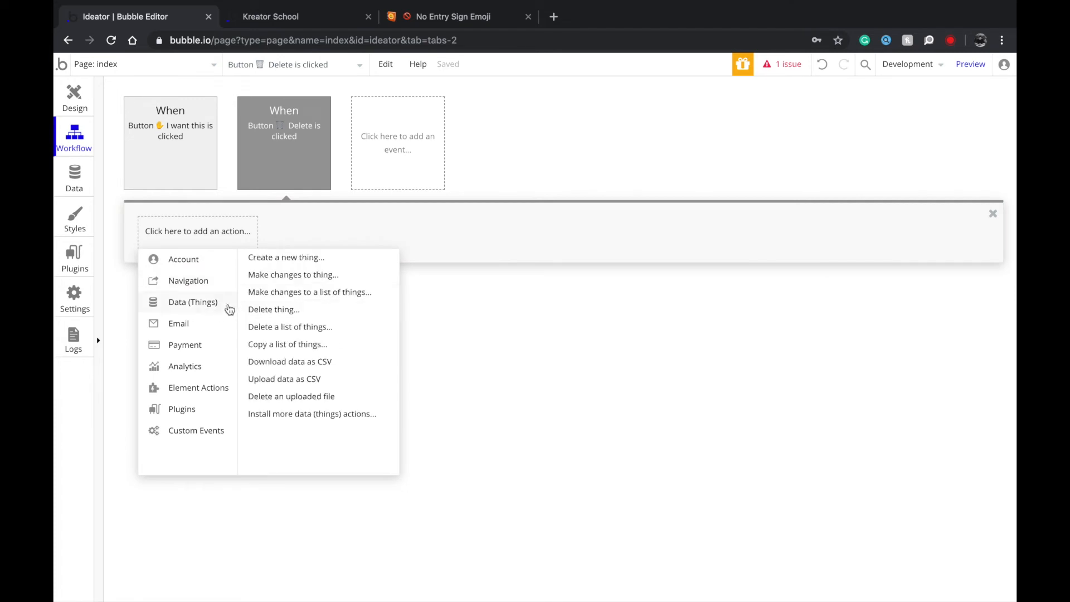
click(273, 310)
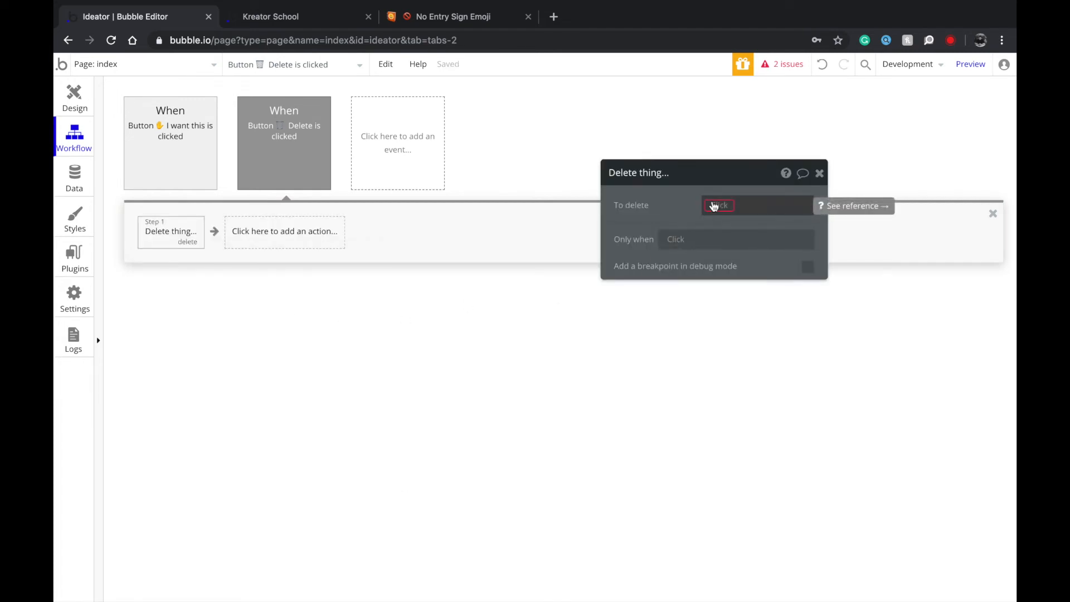
click(714, 206)
click(724, 220)
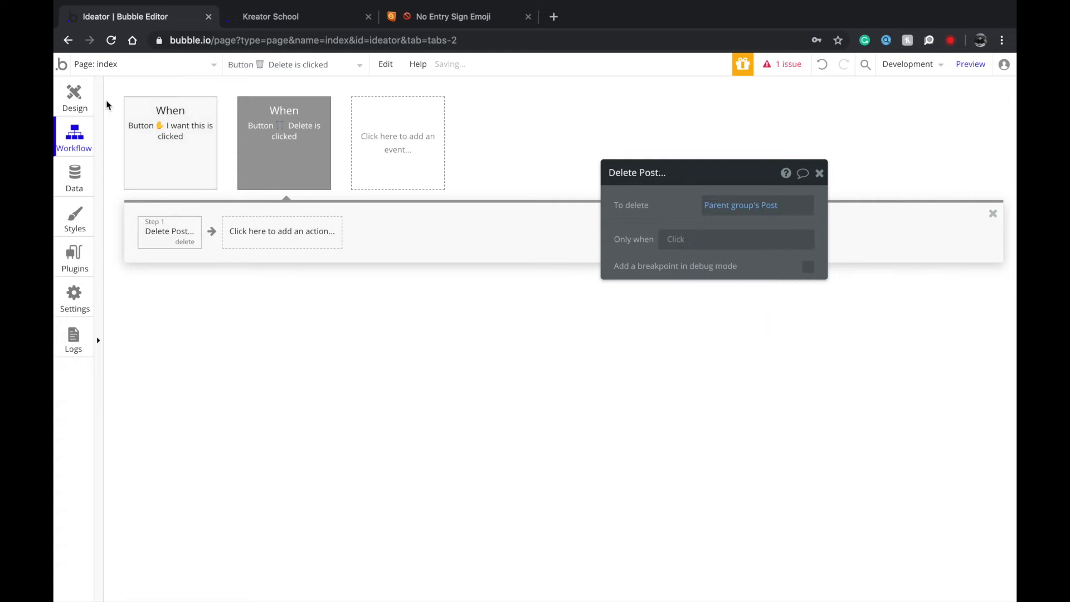
Return to the index page design and select the repeating group of post cards.
click(72, 103)
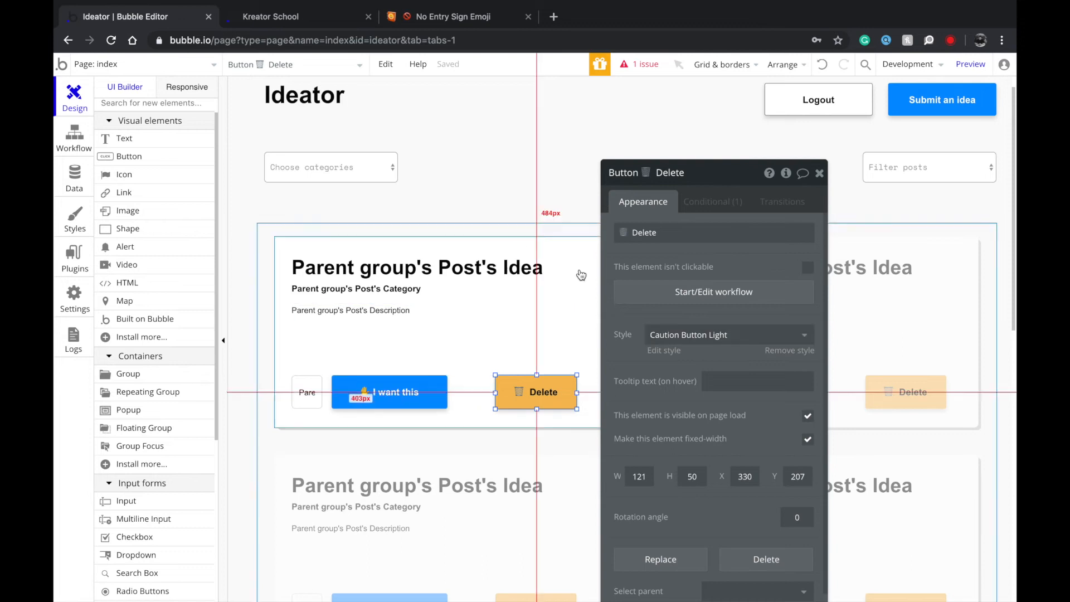
drag(740, 291, 954, 323)
click(740, 308)
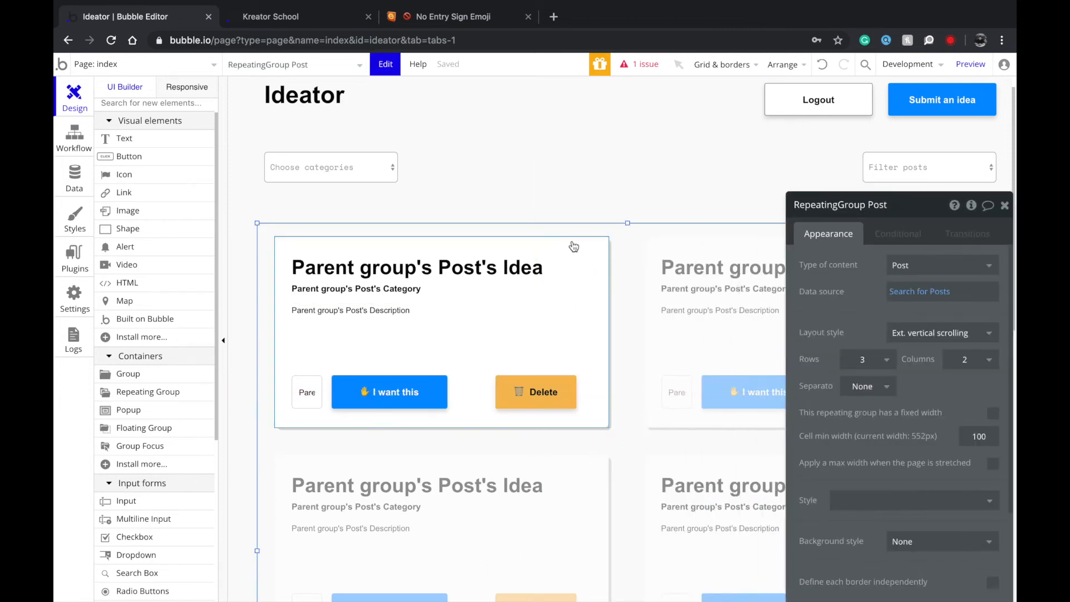
On the profile page, select the post repeating group and add a constraint to its Search for Posts.
click(201, 64)
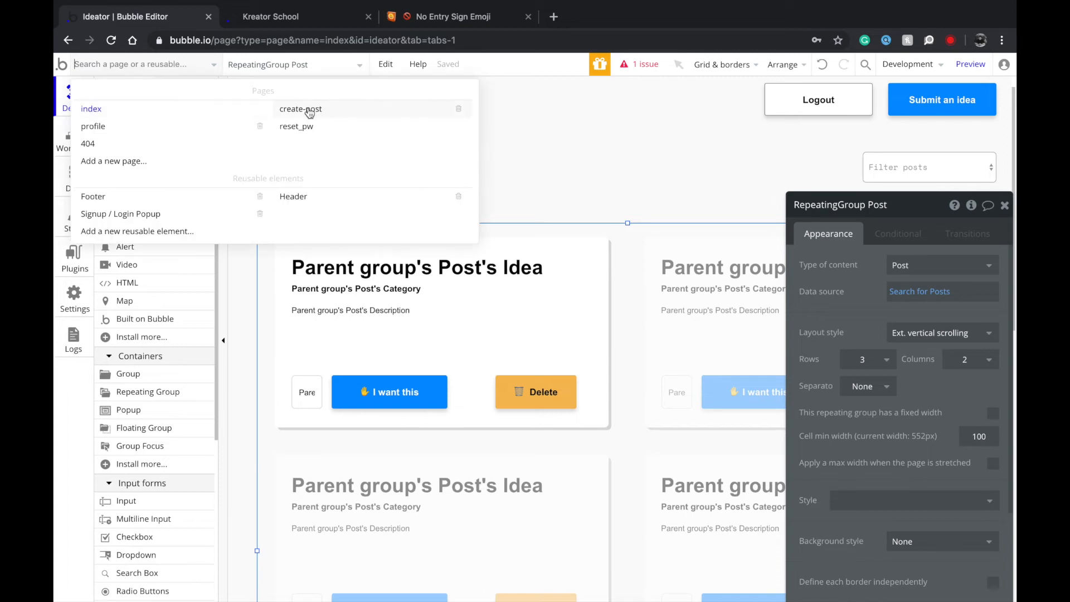
click(150, 130)
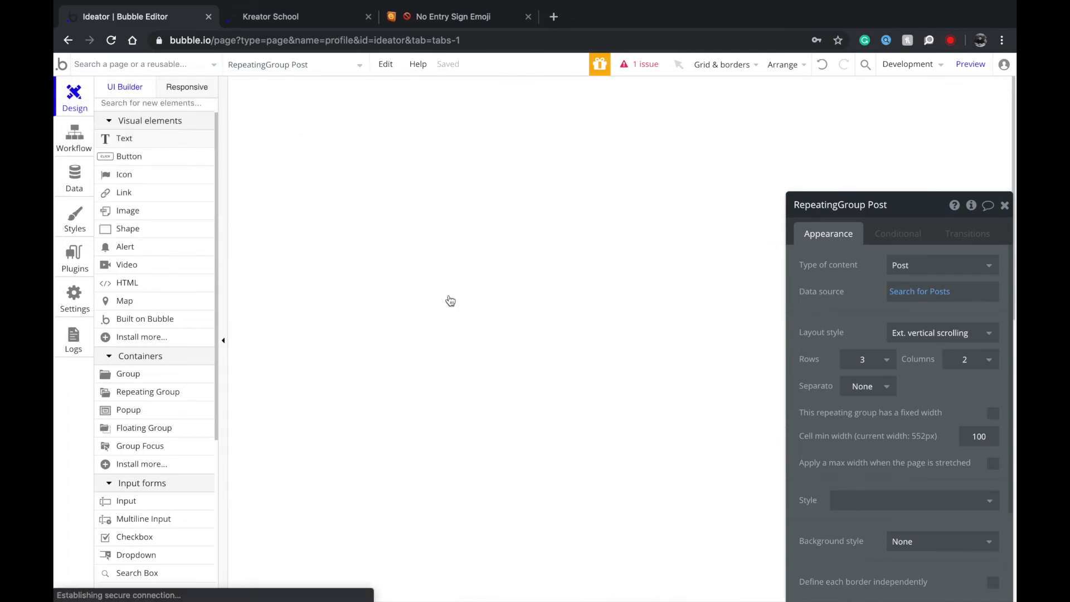
click(592, 449)
right_click(676, 322)
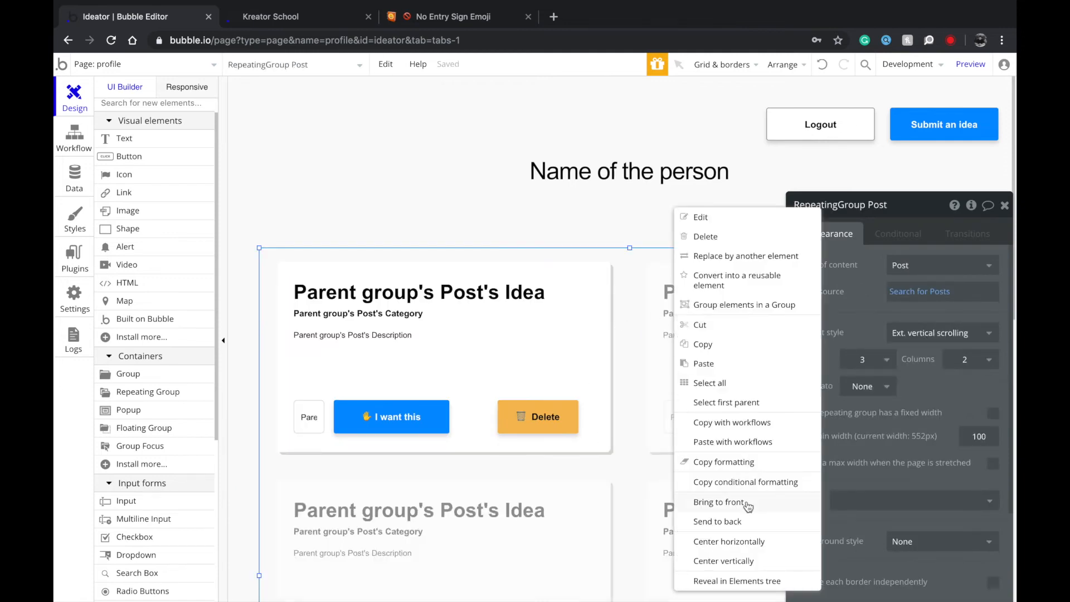
click(746, 537)
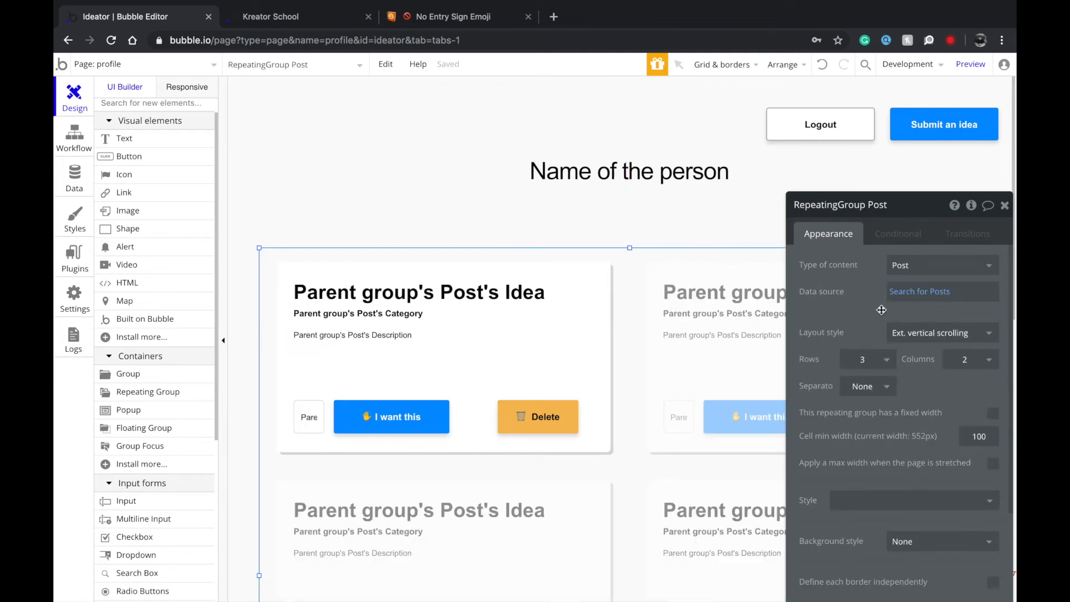
click(917, 292)
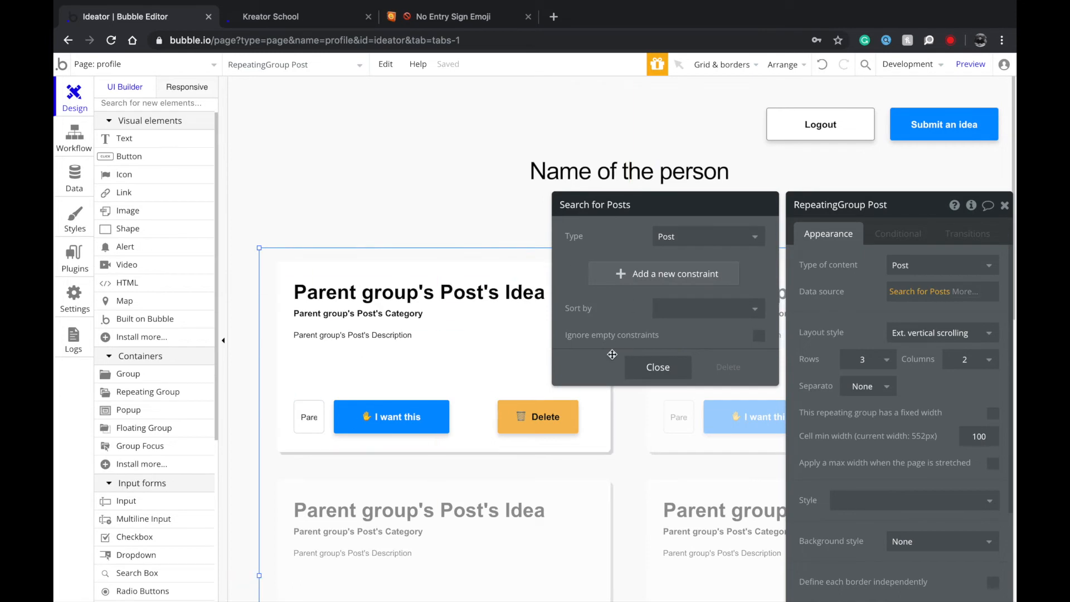
click(648, 278)
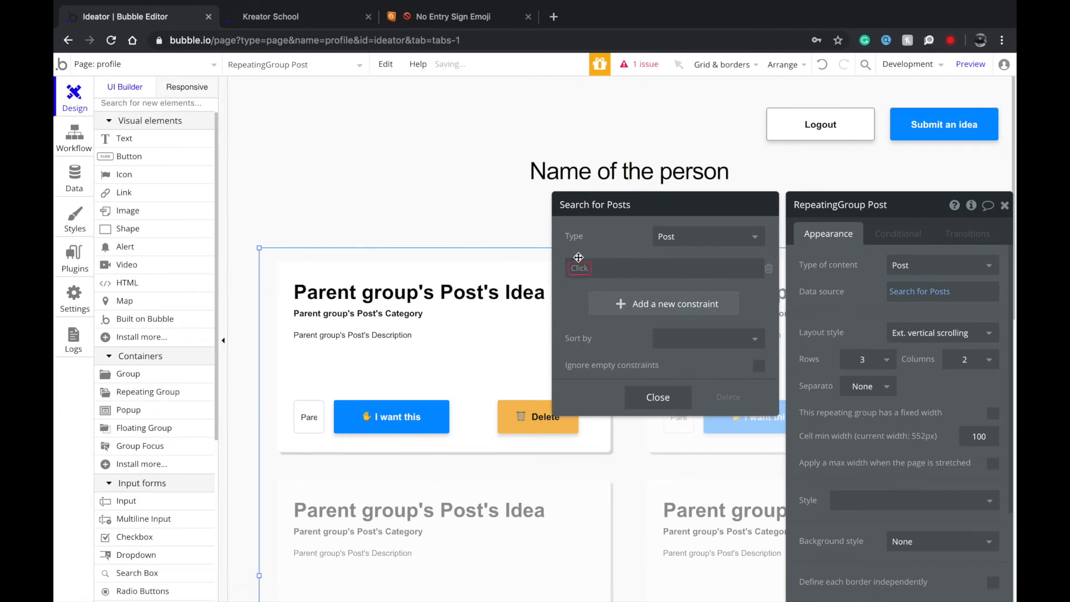
click(756, 209)
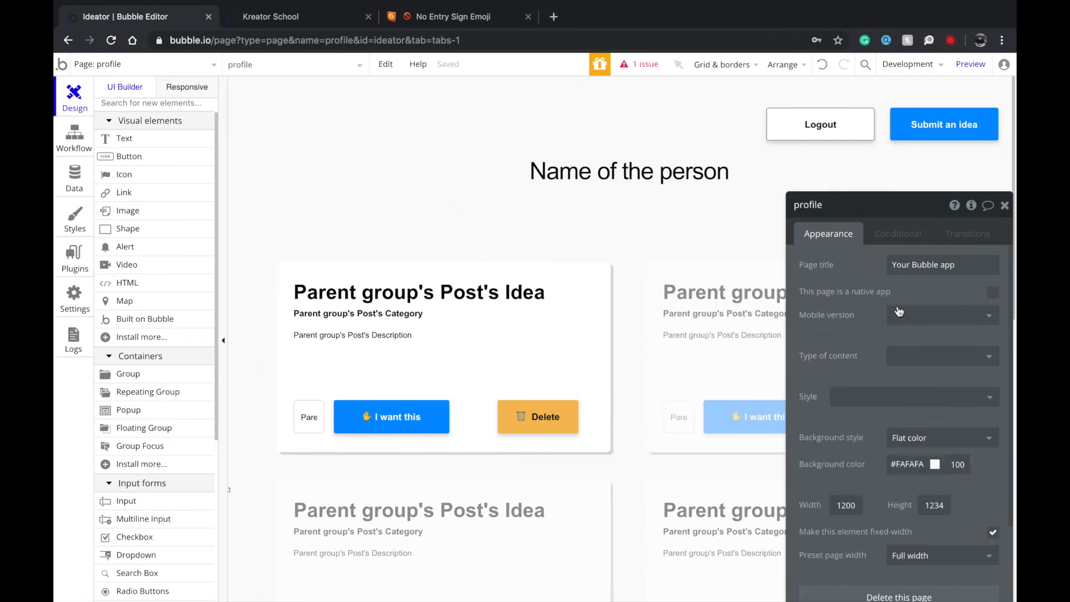
Set the profile page's Type of content to User.
drag(853, 307, 787, 246)
click(840, 294)
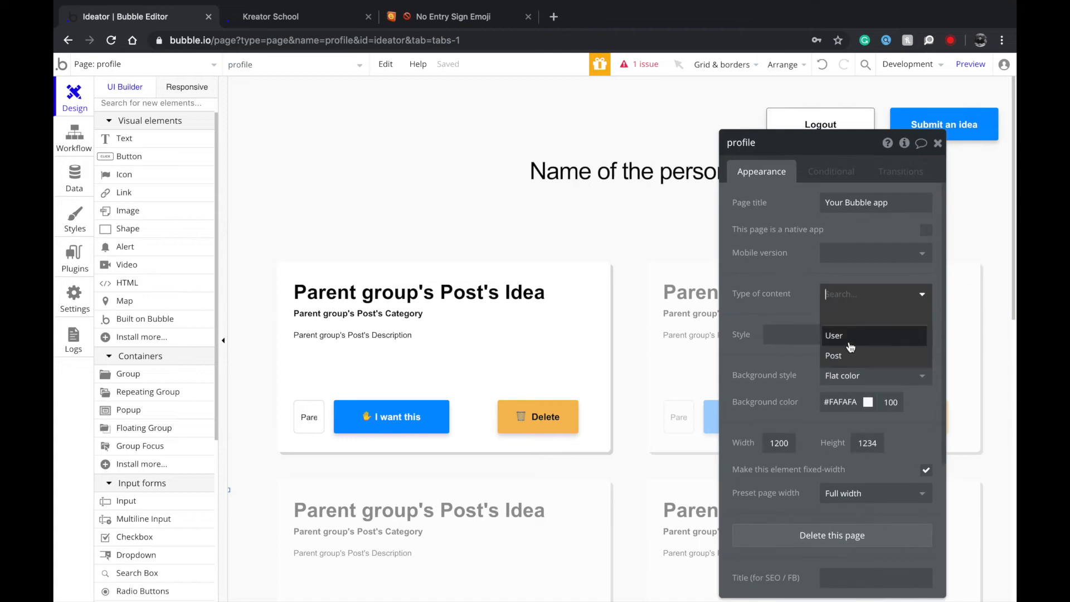
click(850, 342)
click(833, 321)
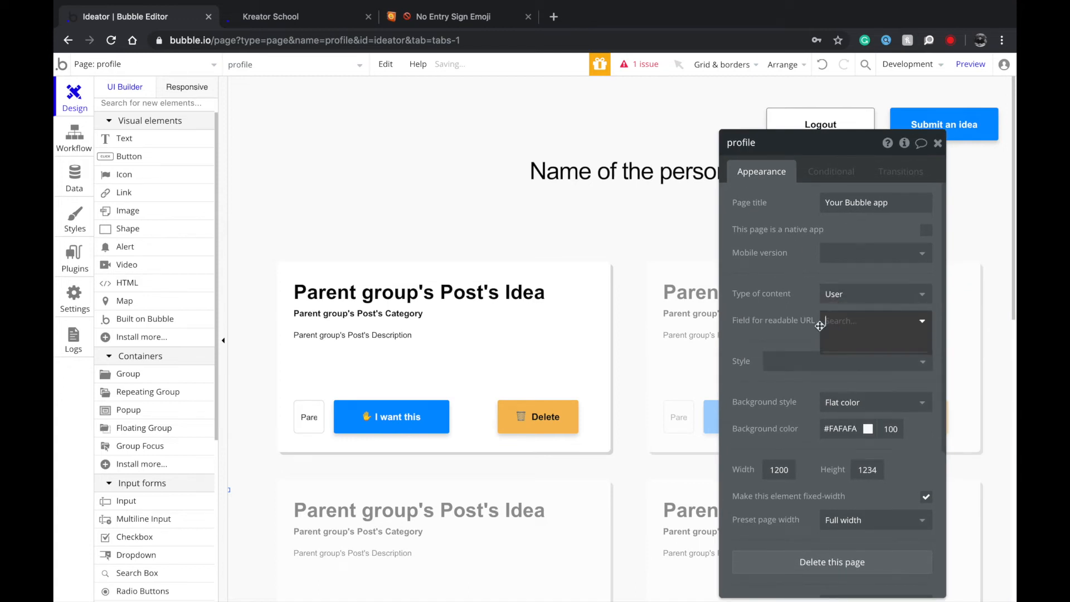
Create a text field called 'name' on the User data type.
click(65, 187)
click(201, 207)
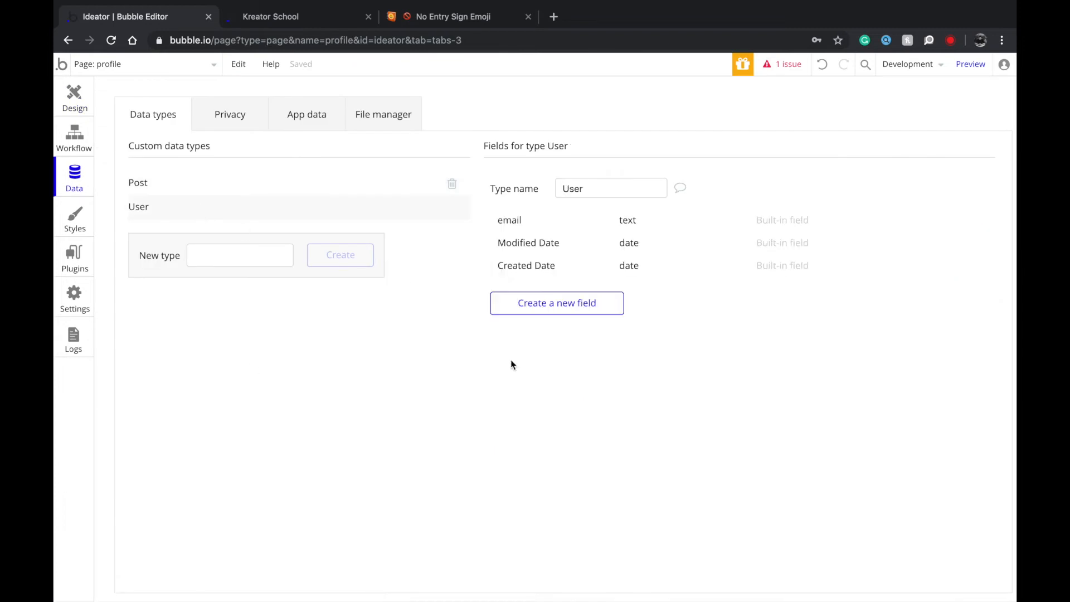
click(541, 310)
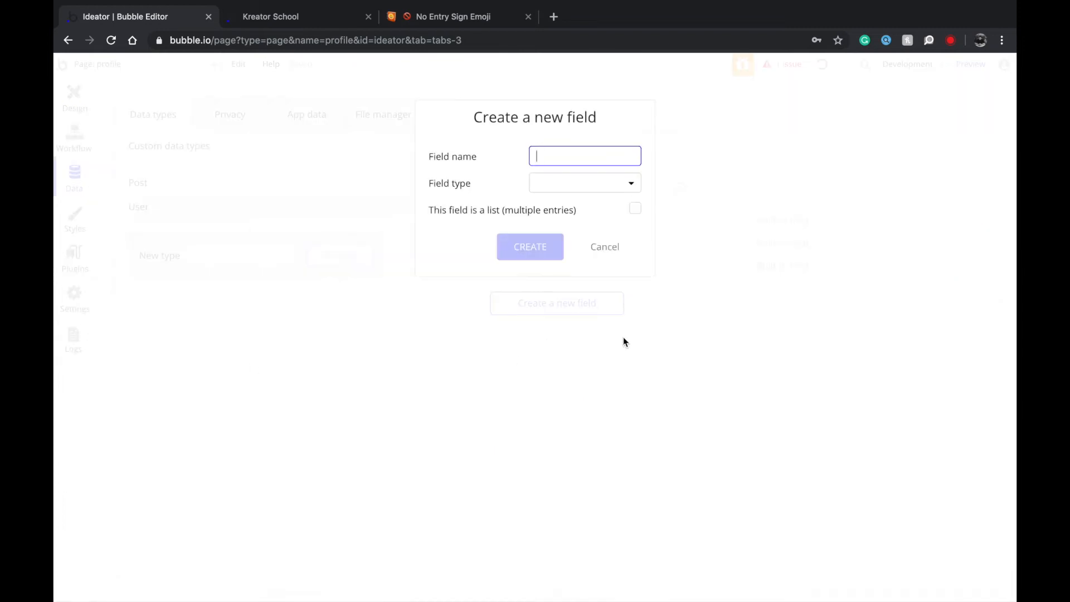
click(564, 182)
click(553, 204)
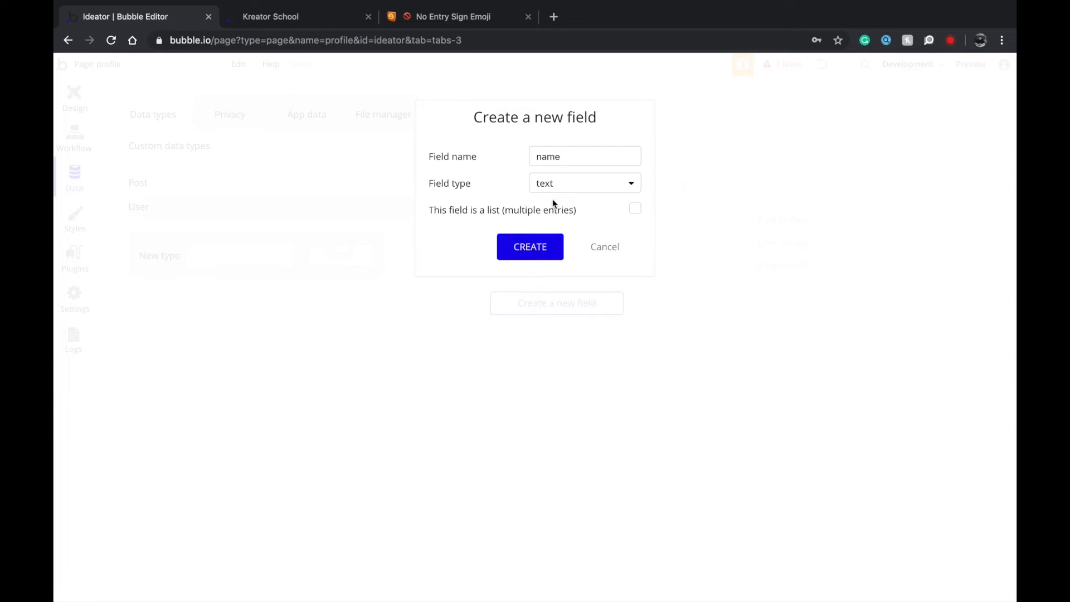
click(519, 241)
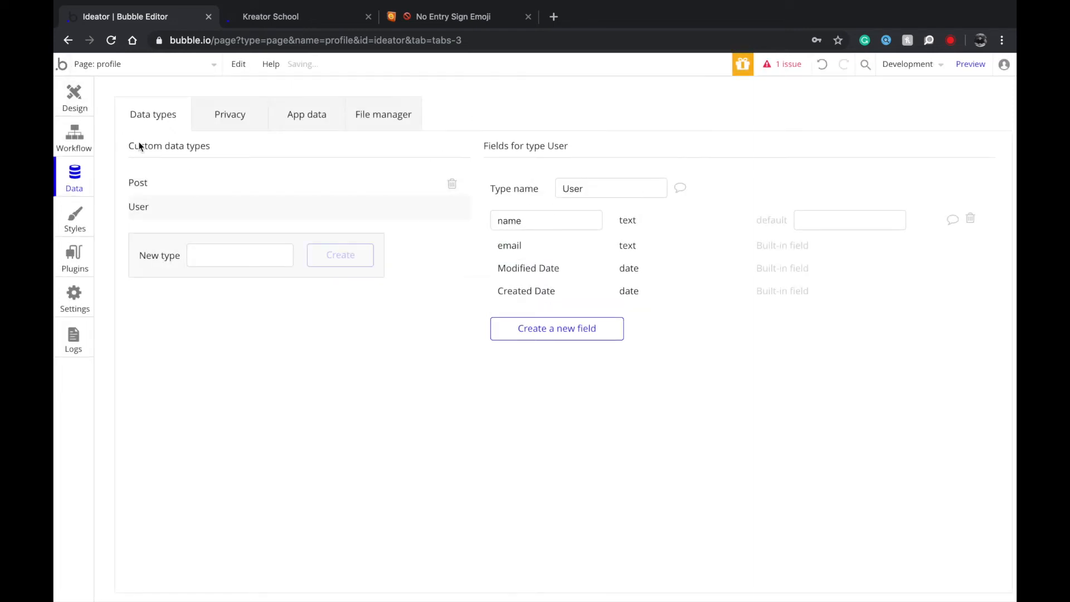
click(63, 105)
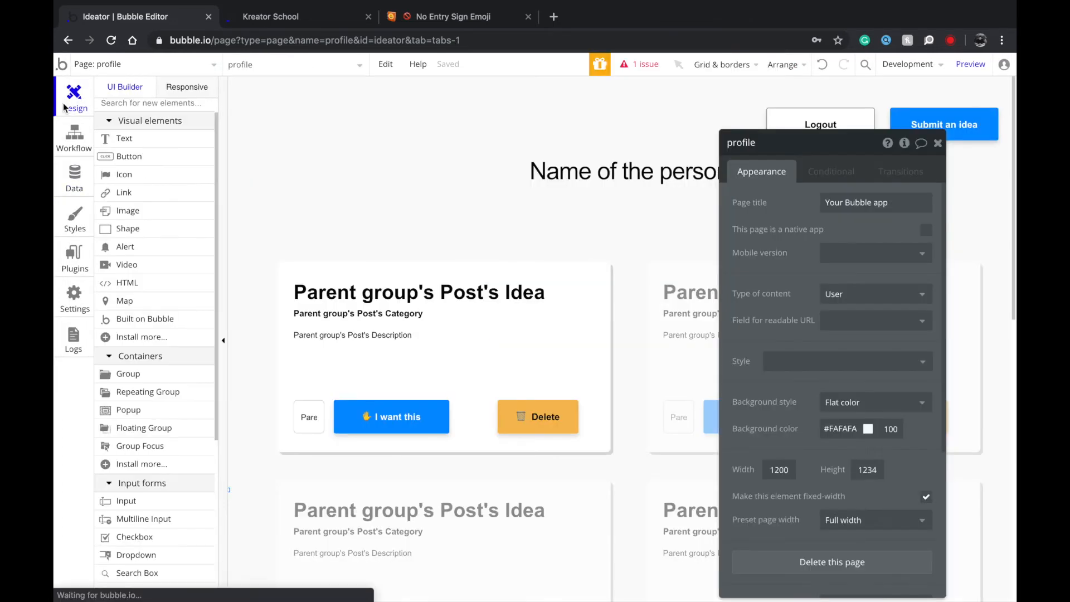
Constrain the repeating group's Search for Posts to Created By = Current Page User.
click(602, 251)
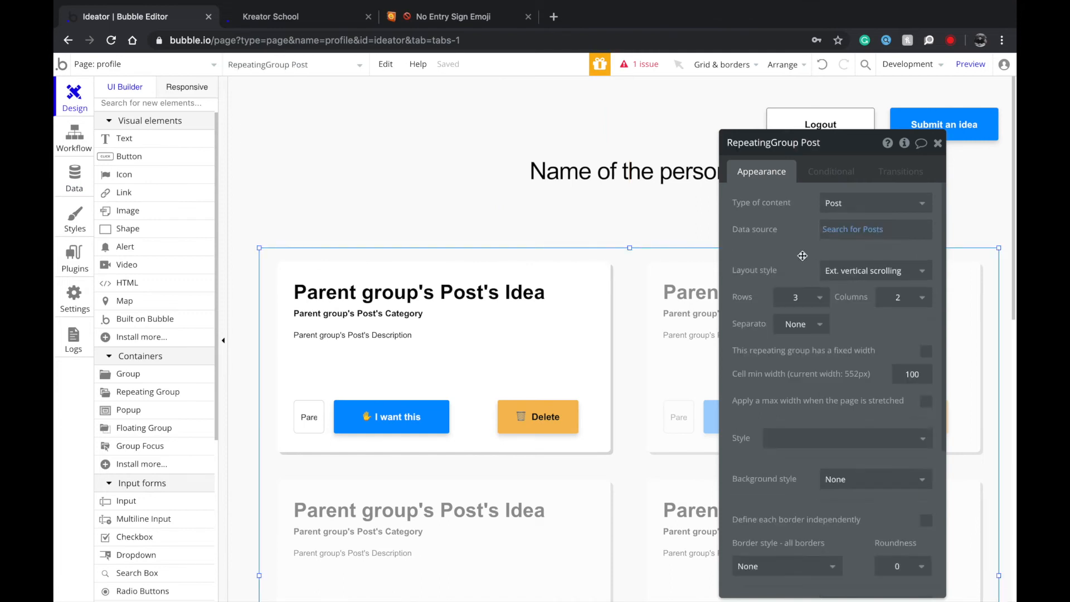
click(823, 230)
click(510, 206)
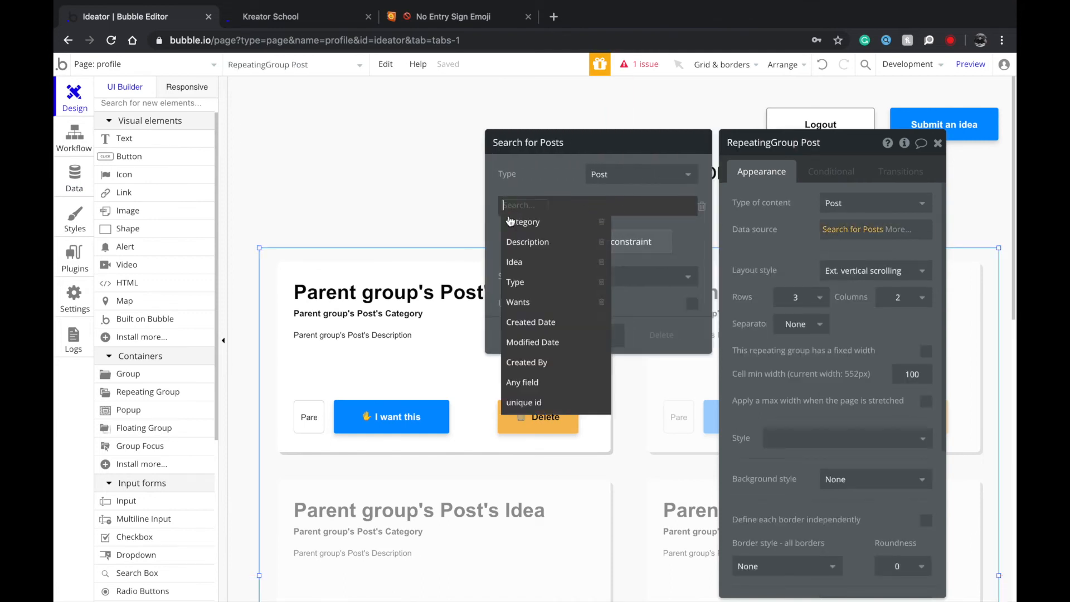
click(527, 362)
click(554, 206)
click(557, 226)
click(565, 205)
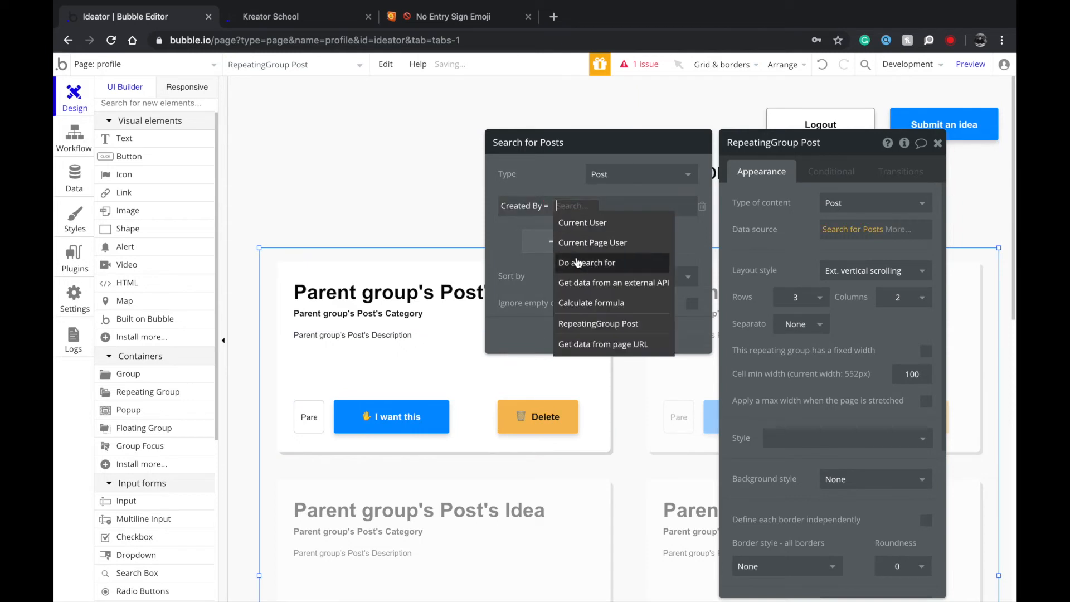
click(580, 239)
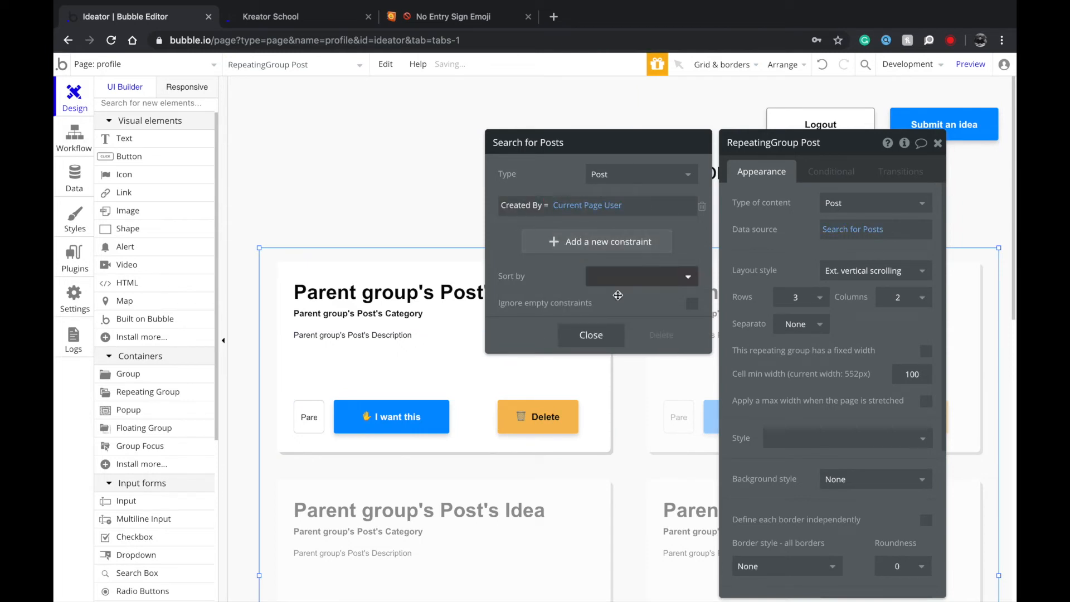
click(591, 335)
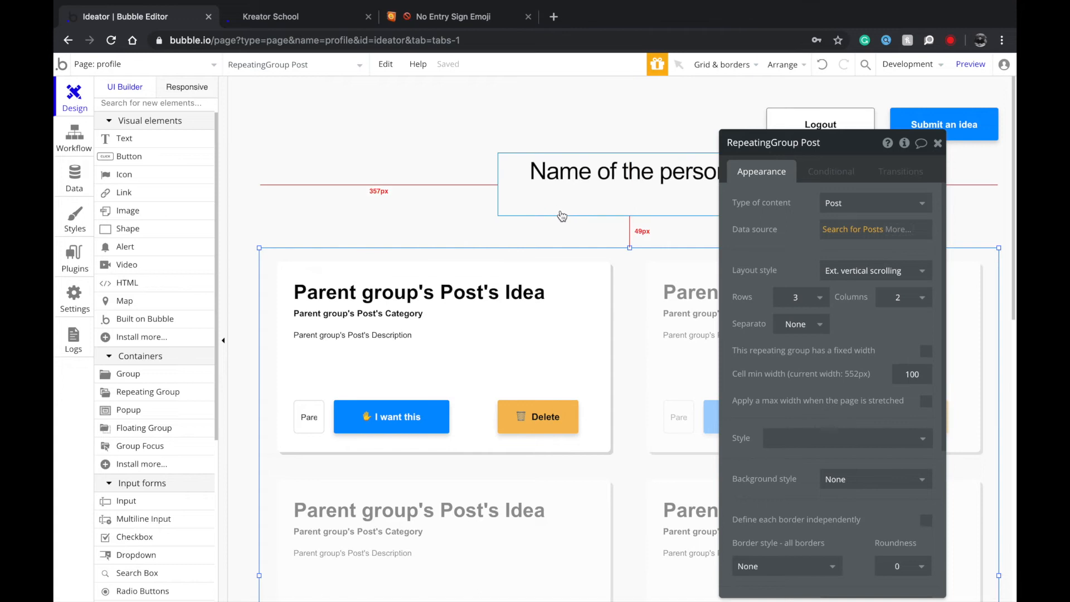
click(523, 220)
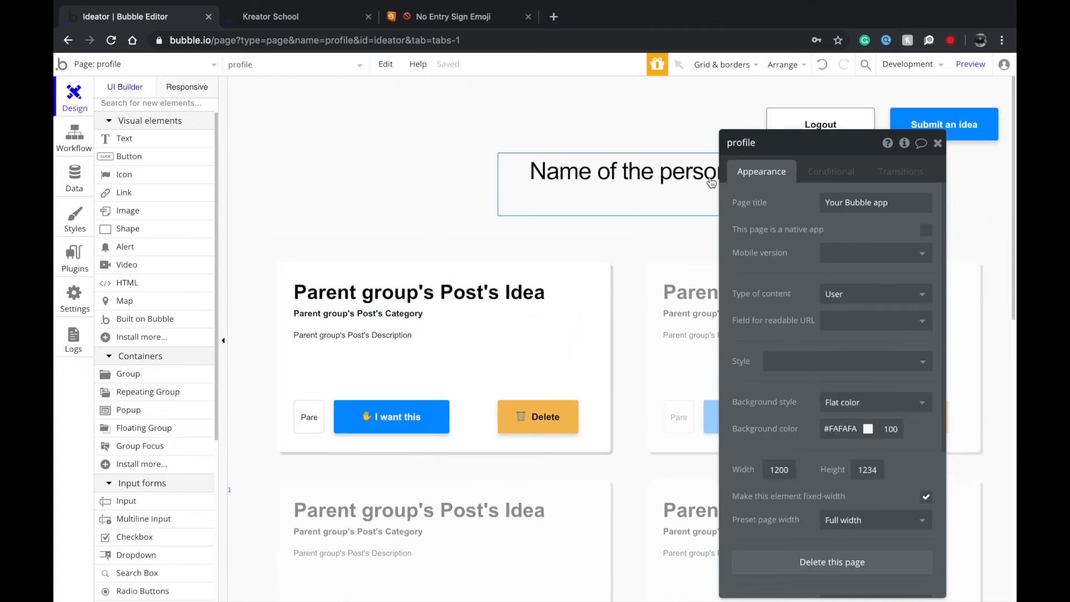
Replace the 'Name of the person' heading text with dynamic Current Page User data.
click(686, 188)
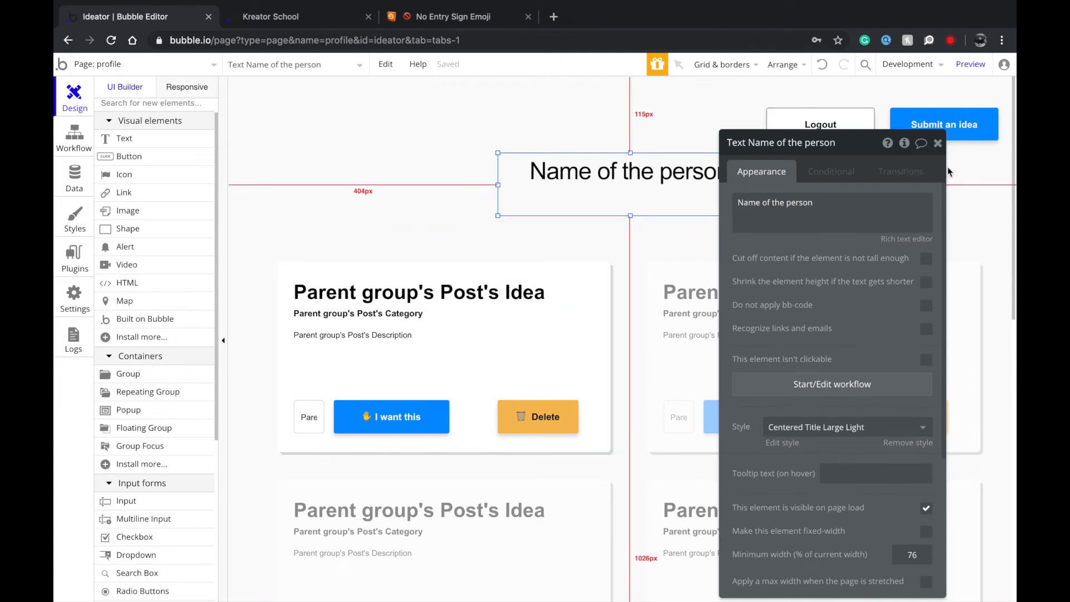
click(938, 143)
double_click(615, 175)
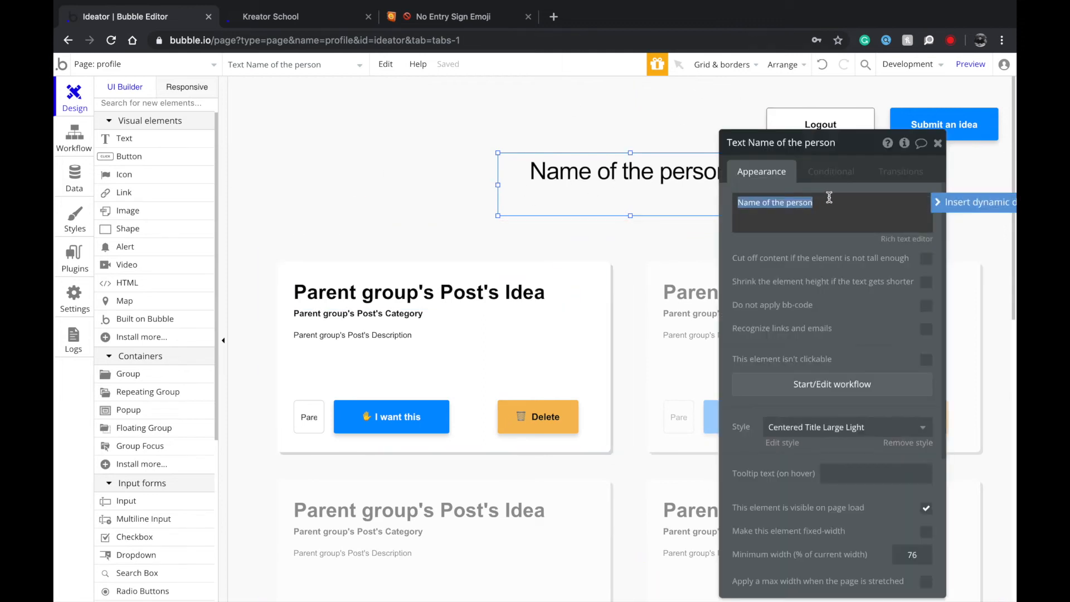
click(958, 196)
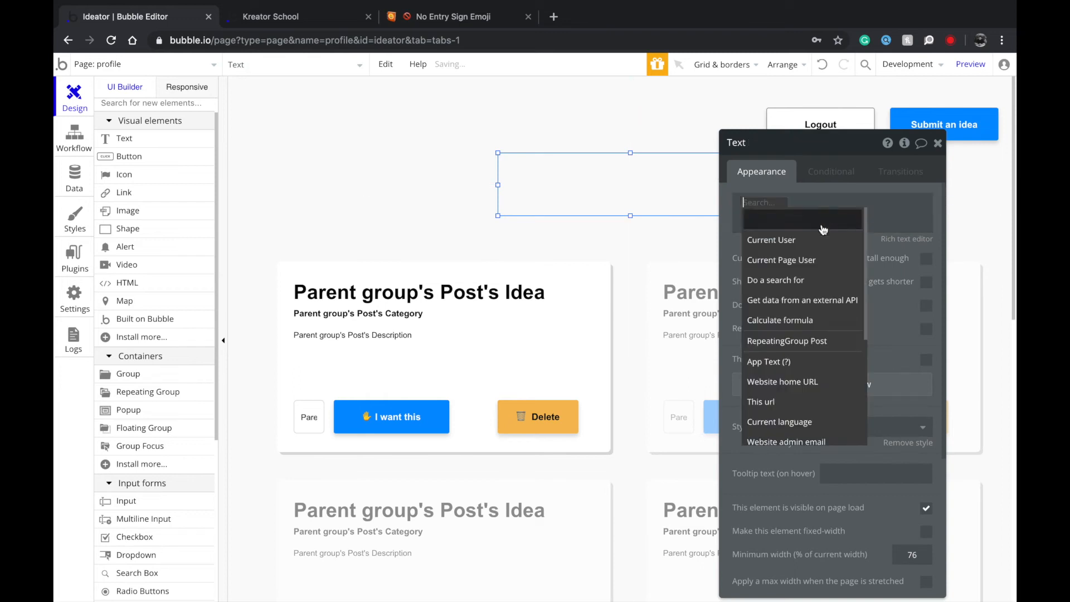
click(805, 262)
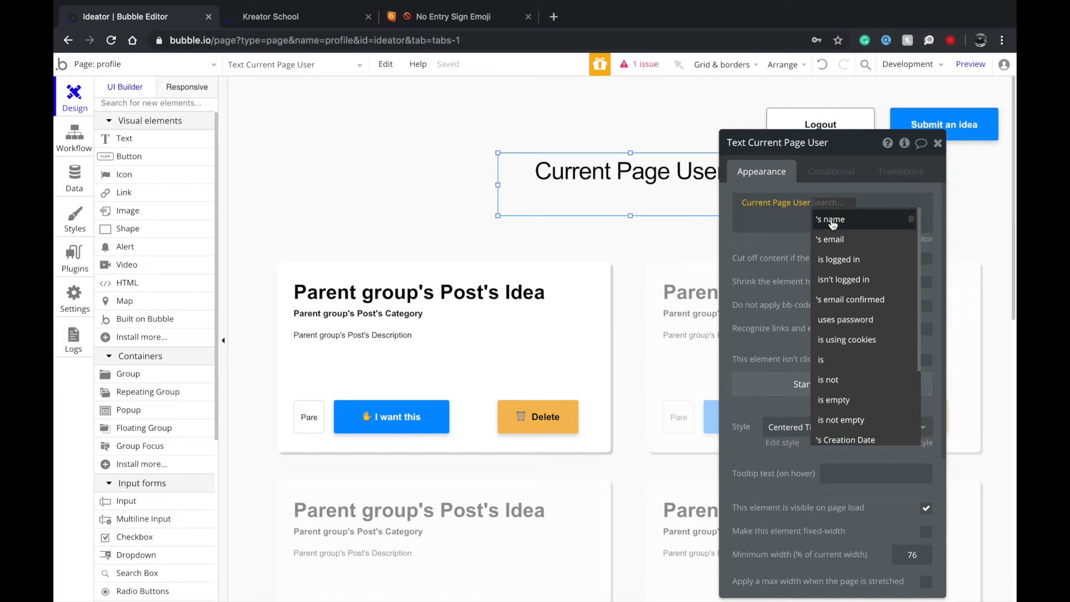
Make the profile heading display the Current Page User's name.
click(832, 220)
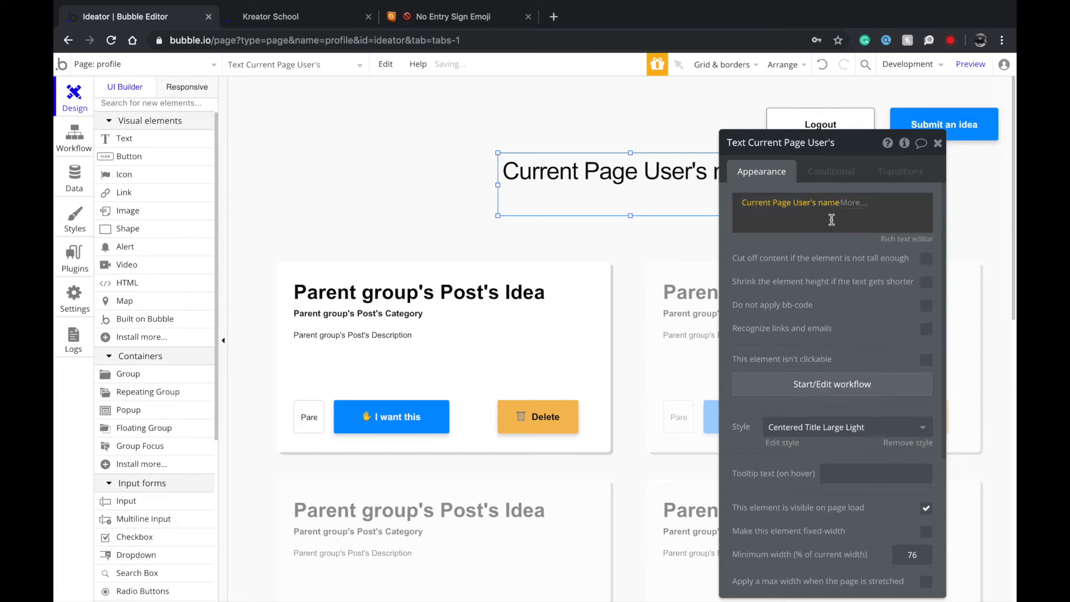
drag(831, 301, 712, 336)
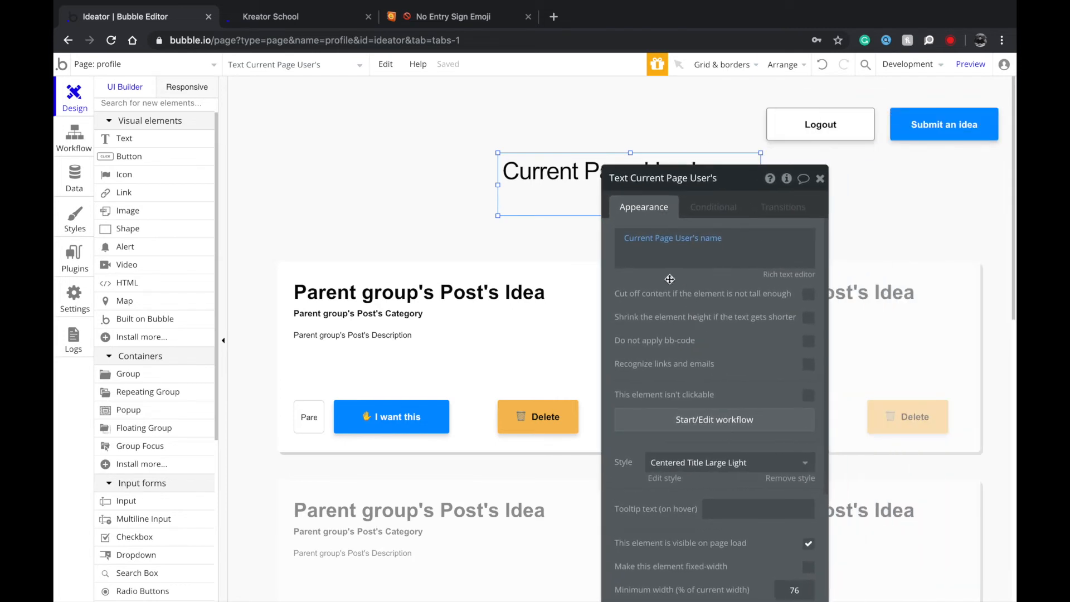
click(469, 184)
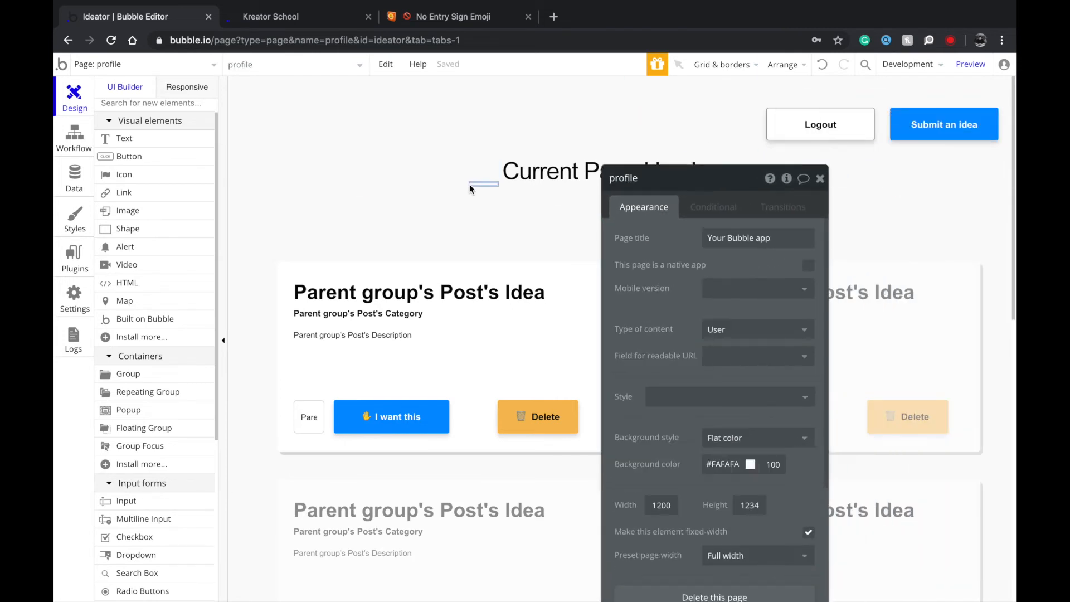
Widen the heading box leftward and centre it horizontally, then check the posts grid.
double_click(510, 179)
drag(497, 184, 280, 201)
right_click(380, 179)
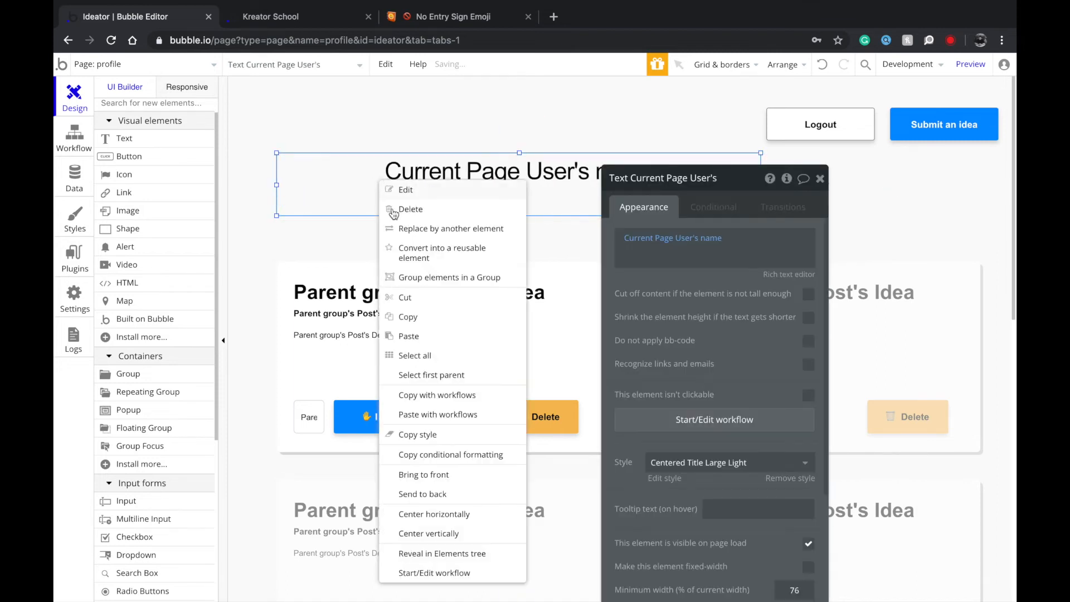
click(453, 522)
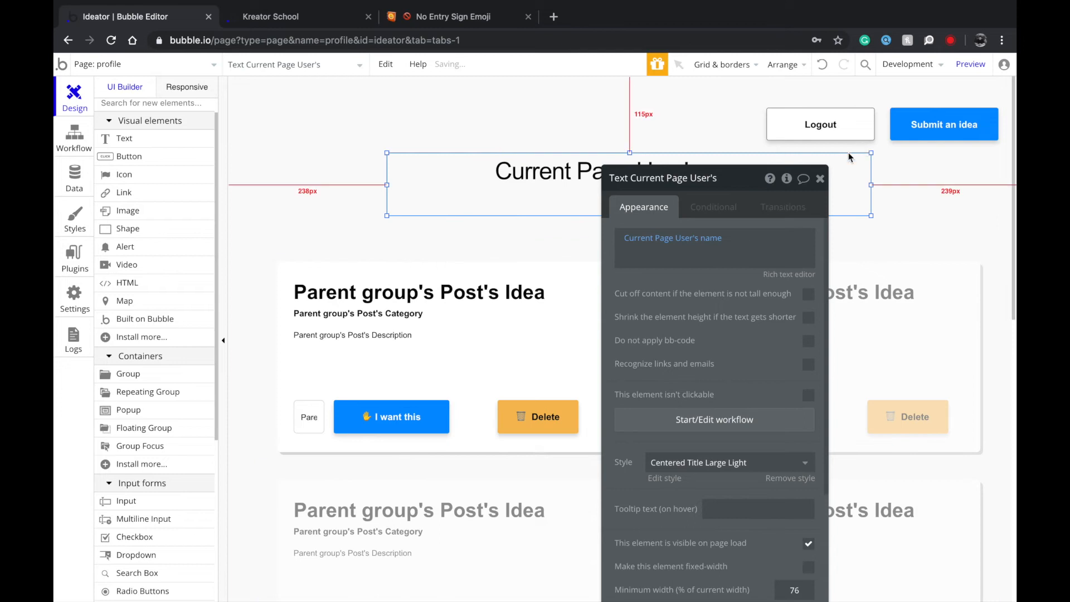
click(819, 179)
click(590, 91)
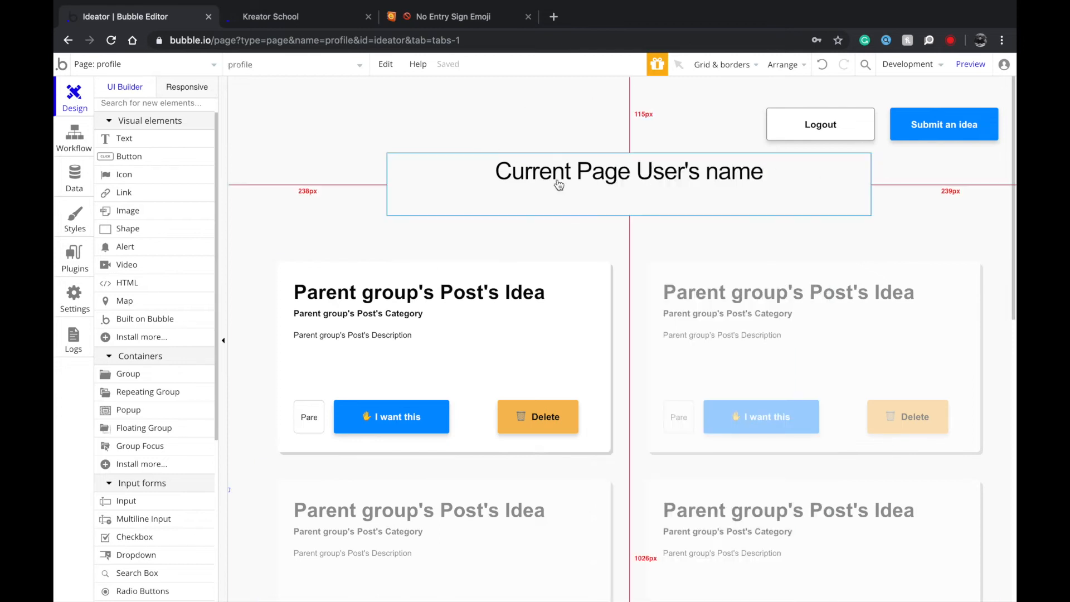
click(600, 319)
scroll(601, 323, down, 7)
scroll(599, 323, up, 4)
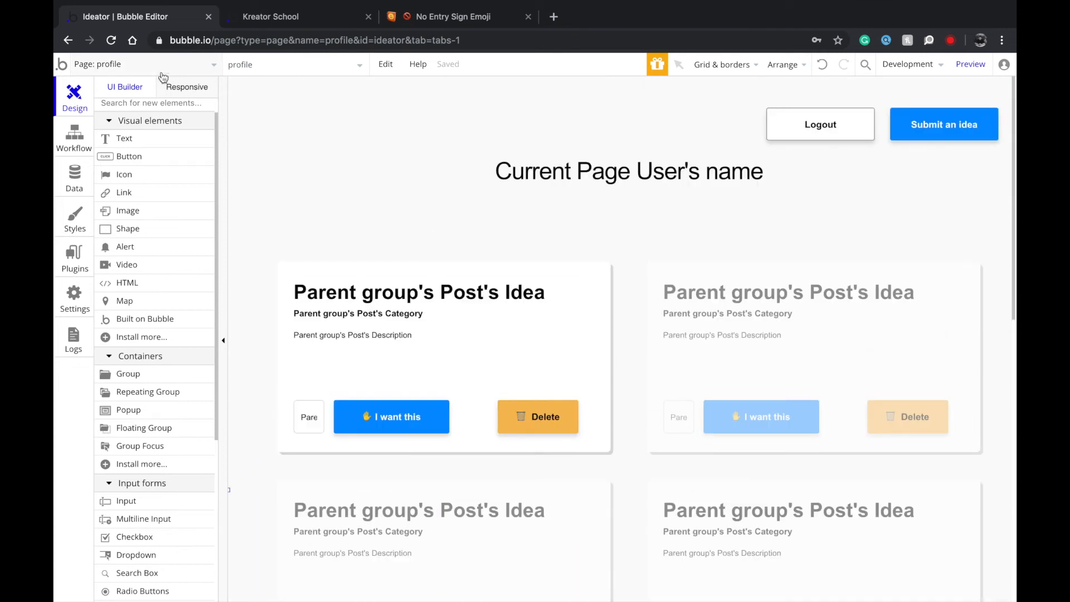
On the create-post page, make the Share post workflow create a new Post.
click(137, 64)
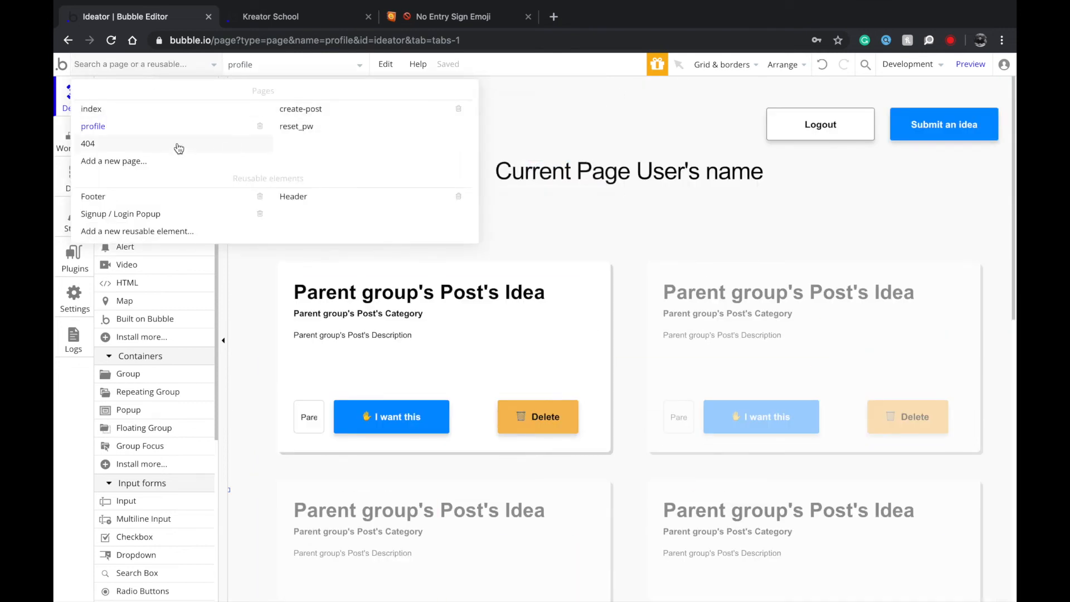
click(309, 110)
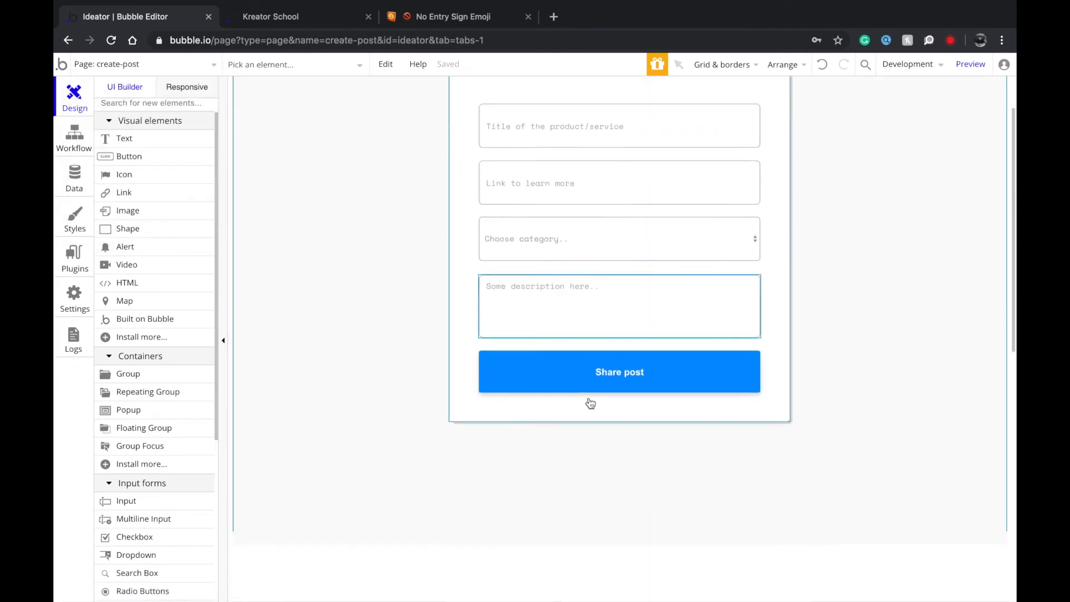
double_click(569, 384)
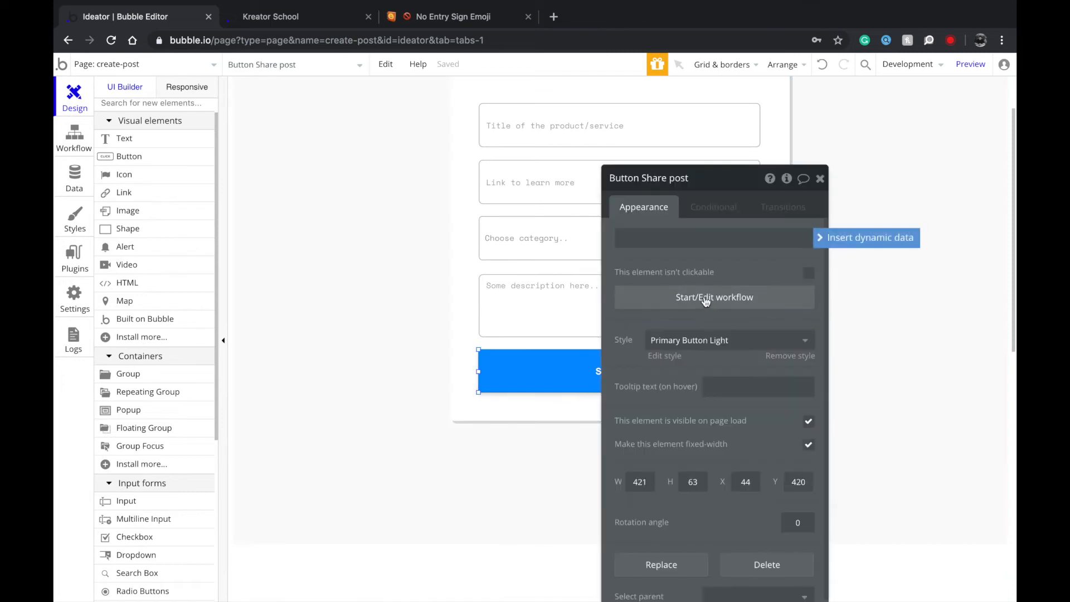
click(712, 297)
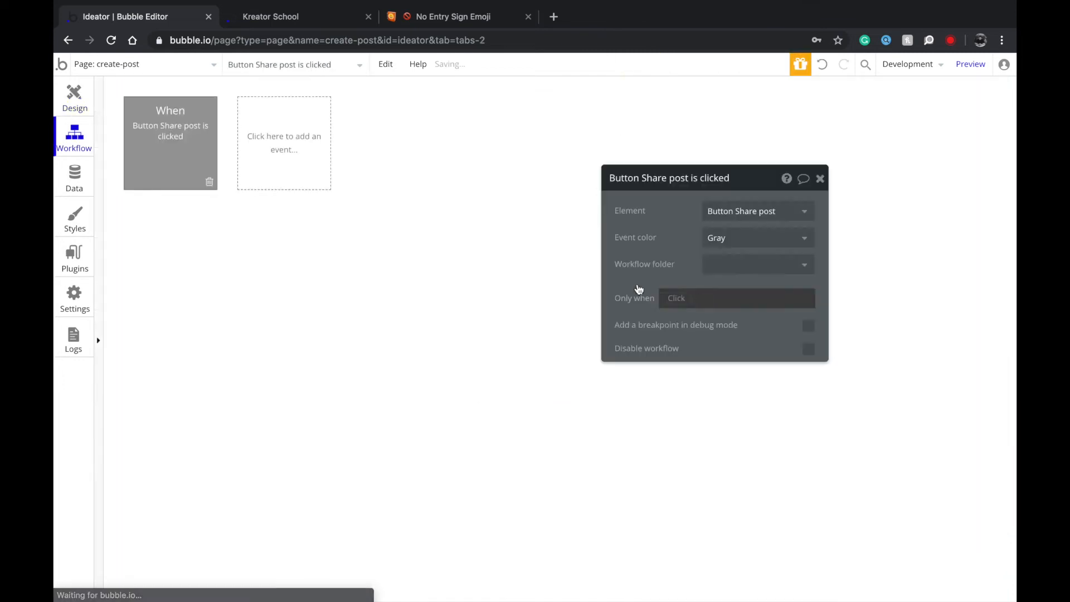
click(212, 237)
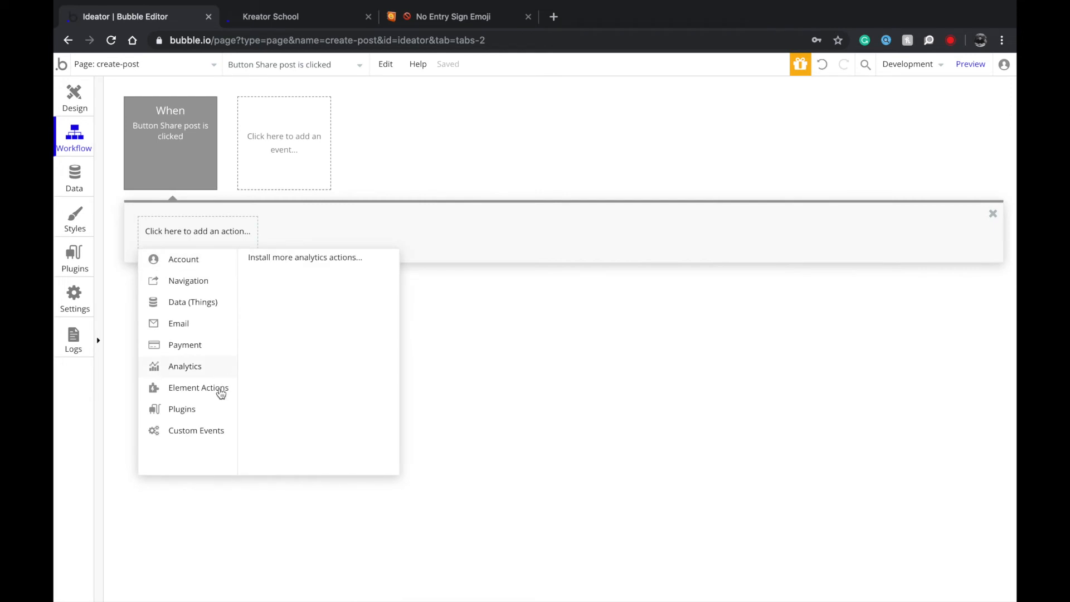
mouse_move(206, 301)
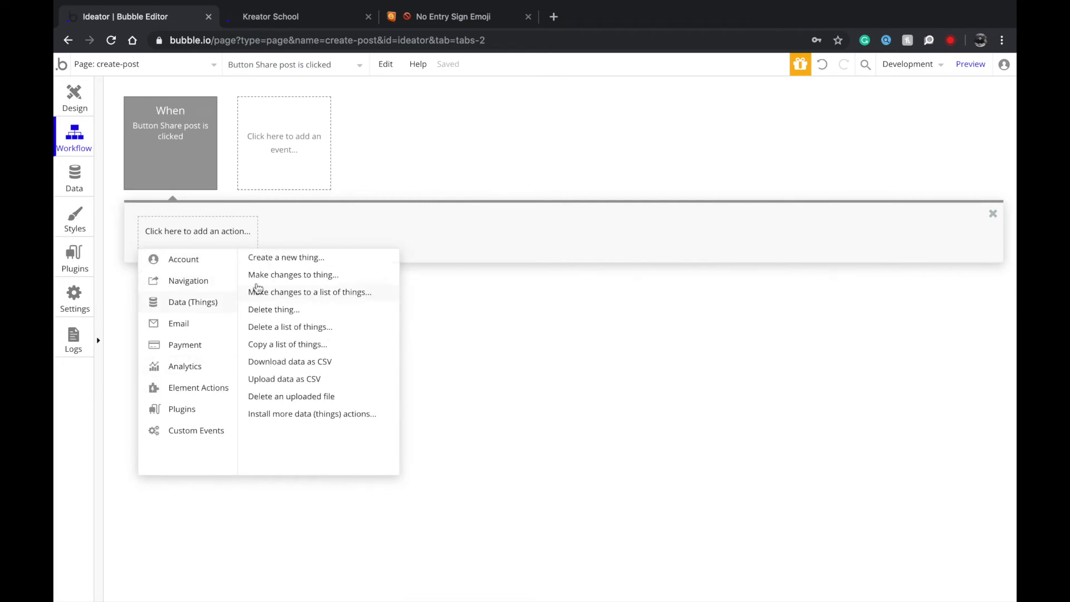
click(278, 261)
click(757, 210)
click(747, 229)
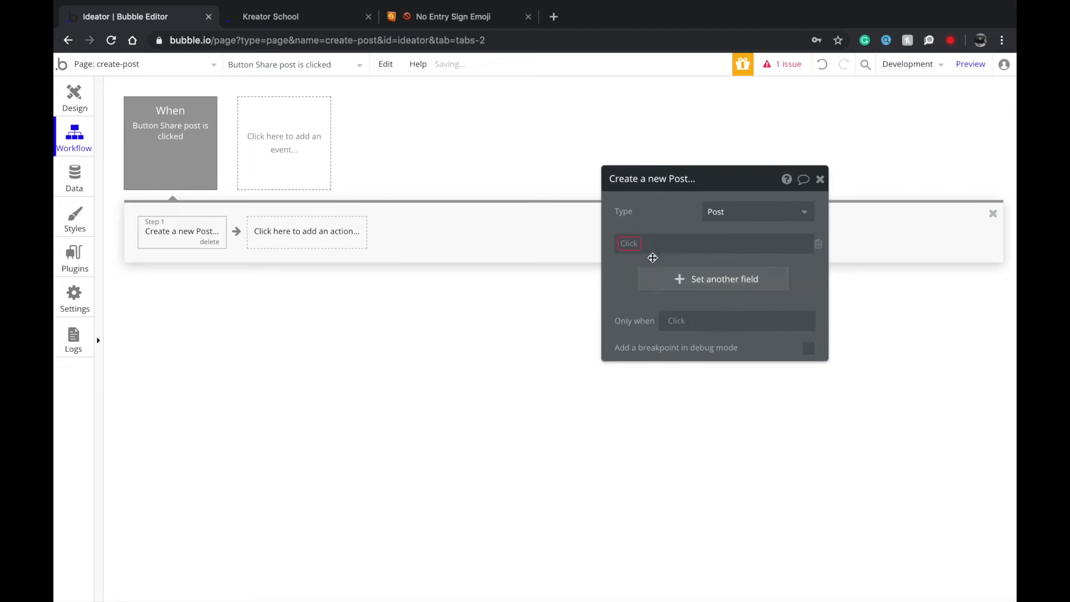
Add Category, Description, Idea and Type field rows to the Create a new Post action.
click(663, 278)
click(662, 310)
click(661, 339)
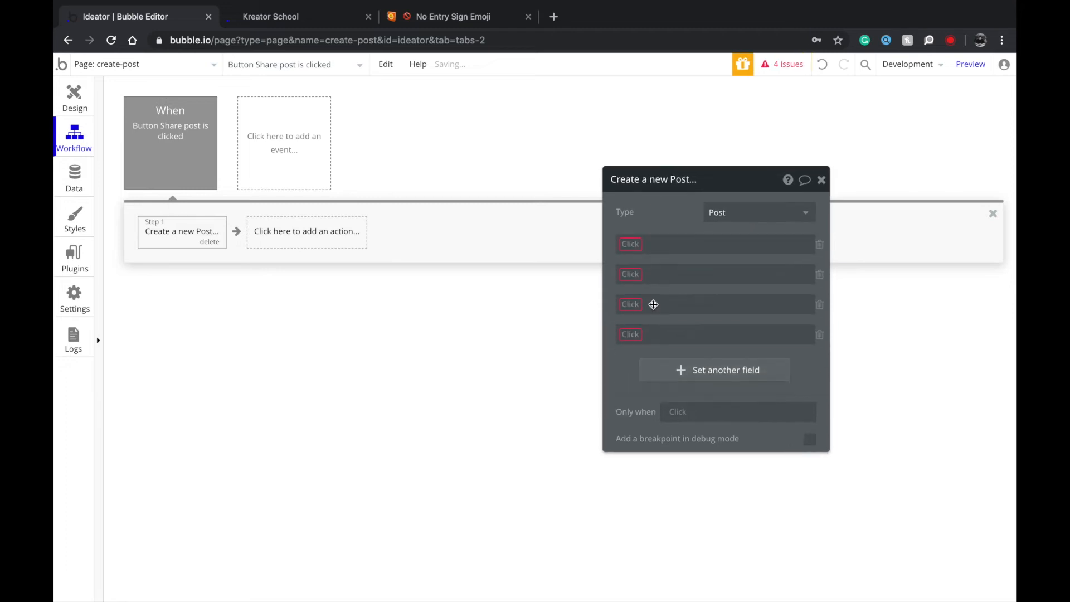
click(630, 244)
click(633, 259)
click(630, 273)
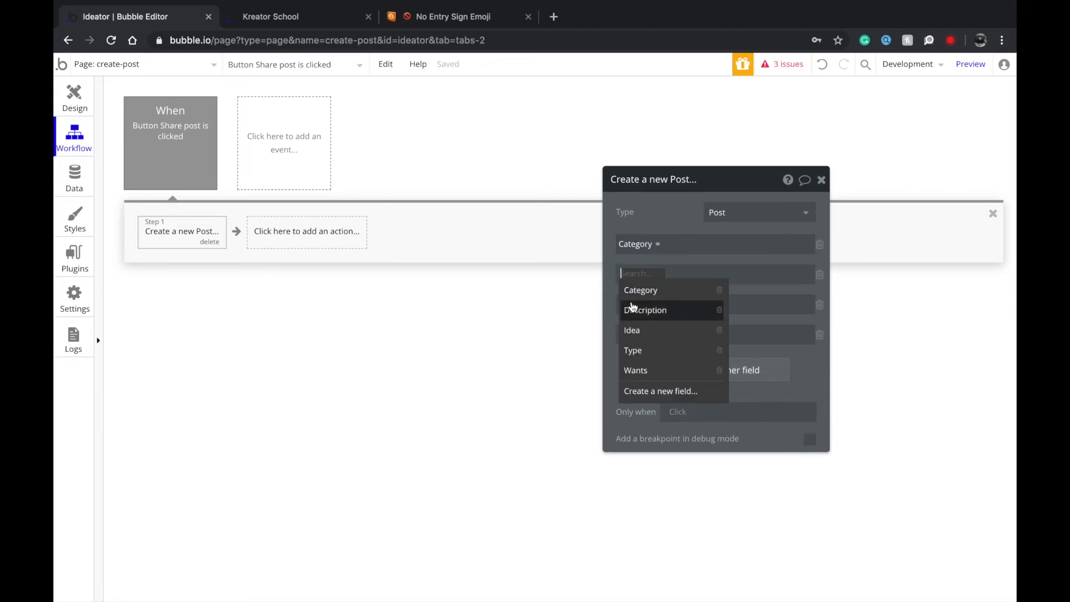
click(633, 308)
click(631, 309)
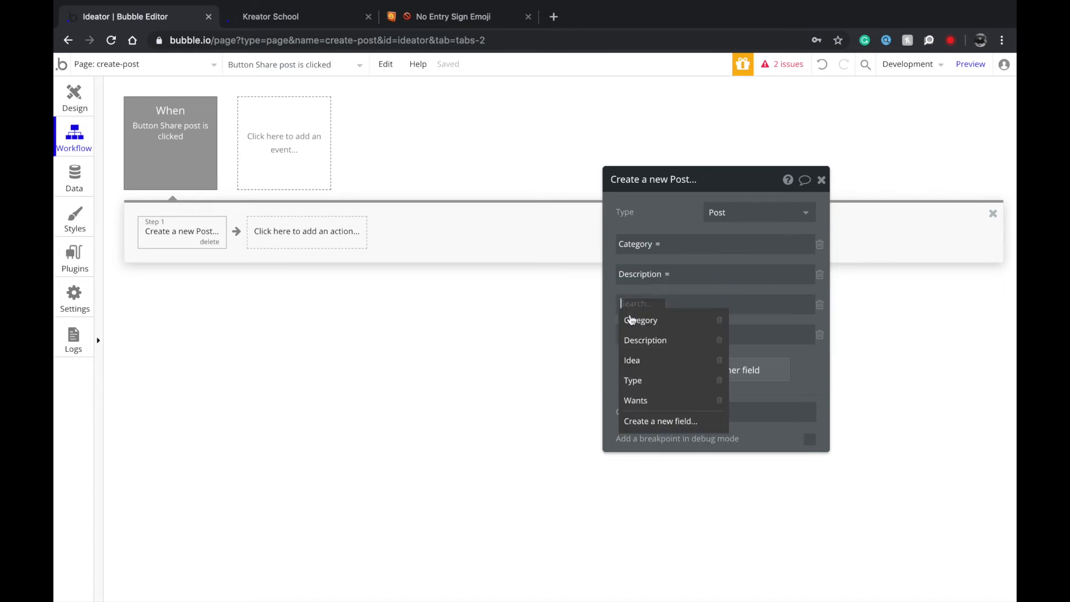
click(641, 361)
click(633, 335)
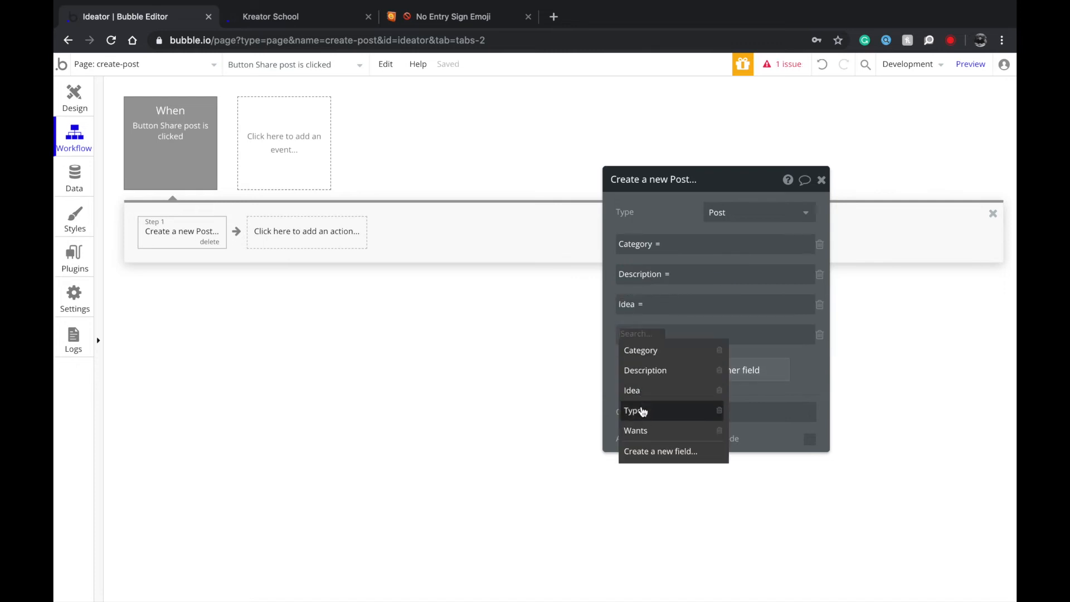
click(642, 411)
click(645, 375)
click(635, 364)
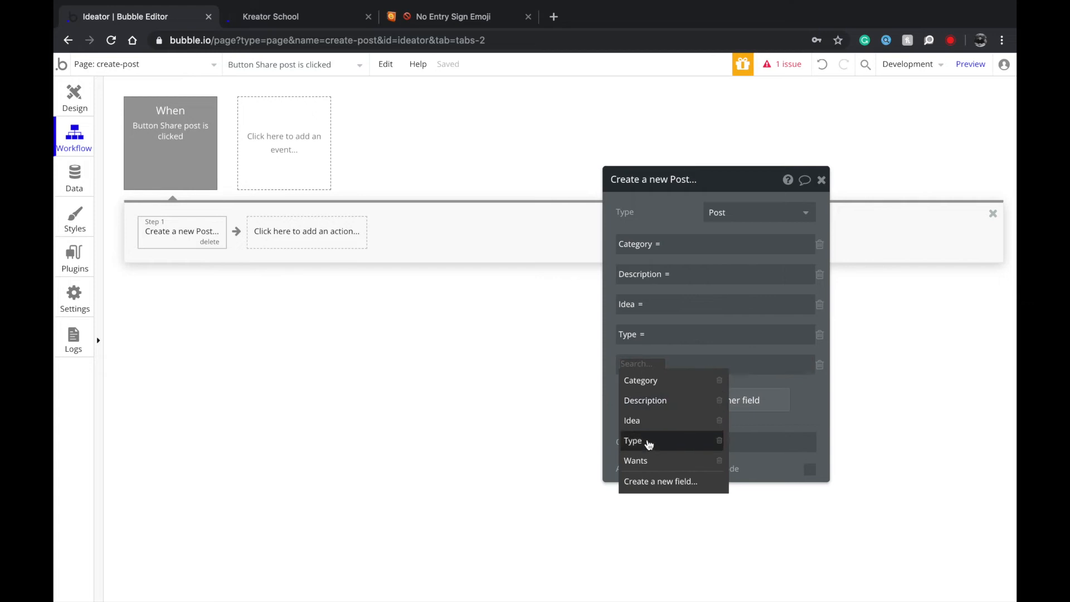
click(820, 365)
click(695, 244)
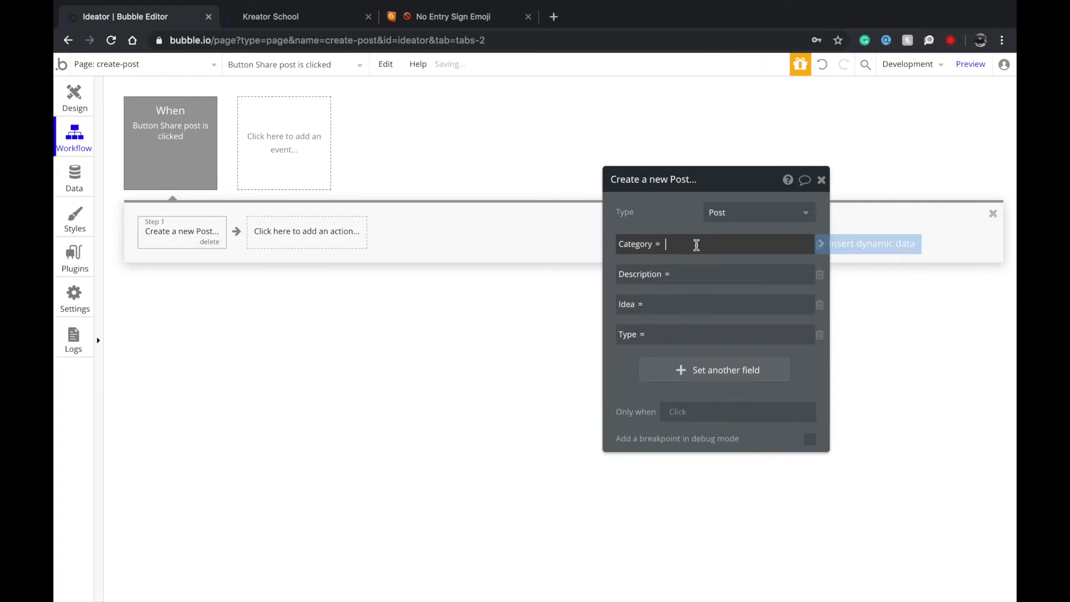
Fill Category, Description and Idea from the category dropdown, description input and title input values.
click(899, 245)
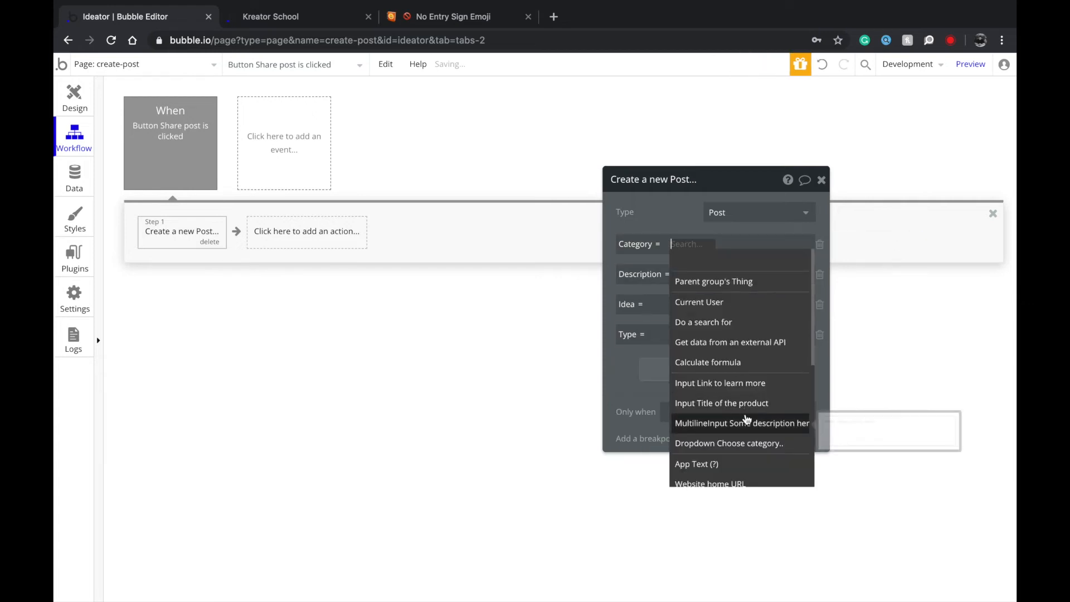
click(750, 444)
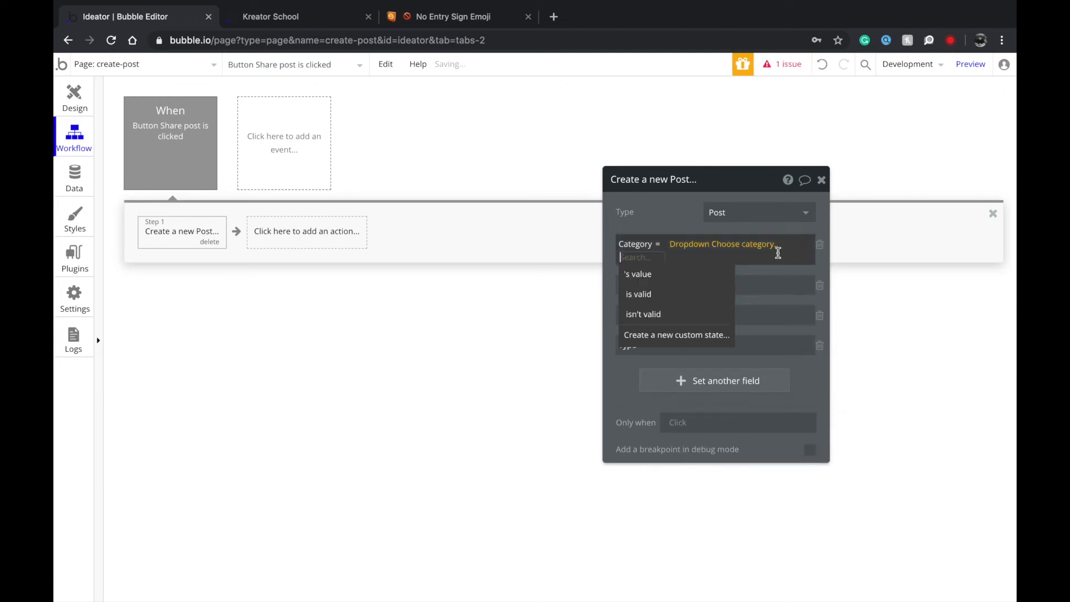
click(711, 275)
click(684, 277)
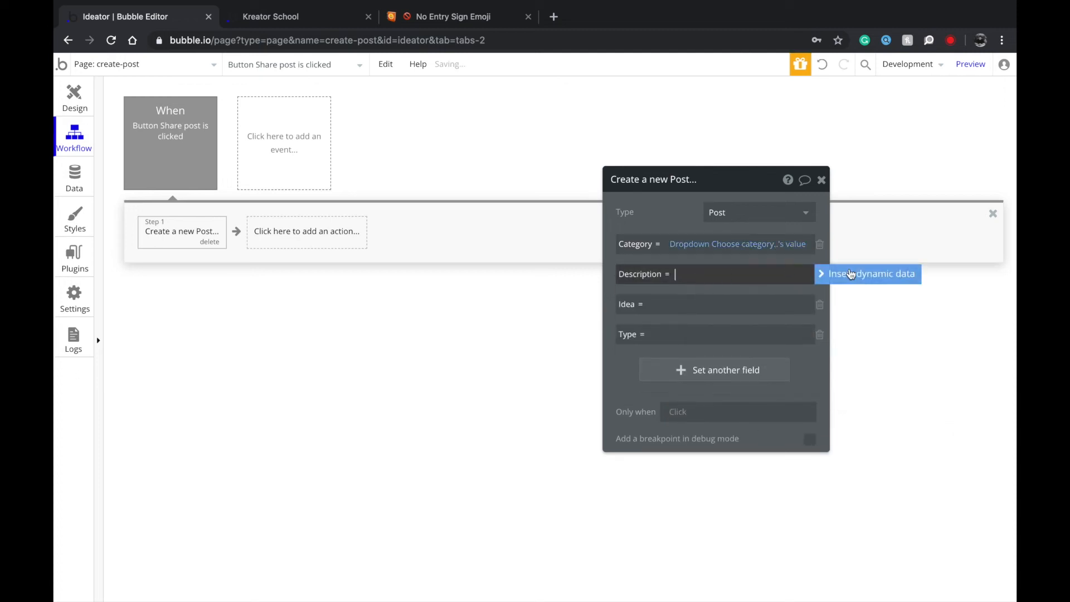
click(863, 275)
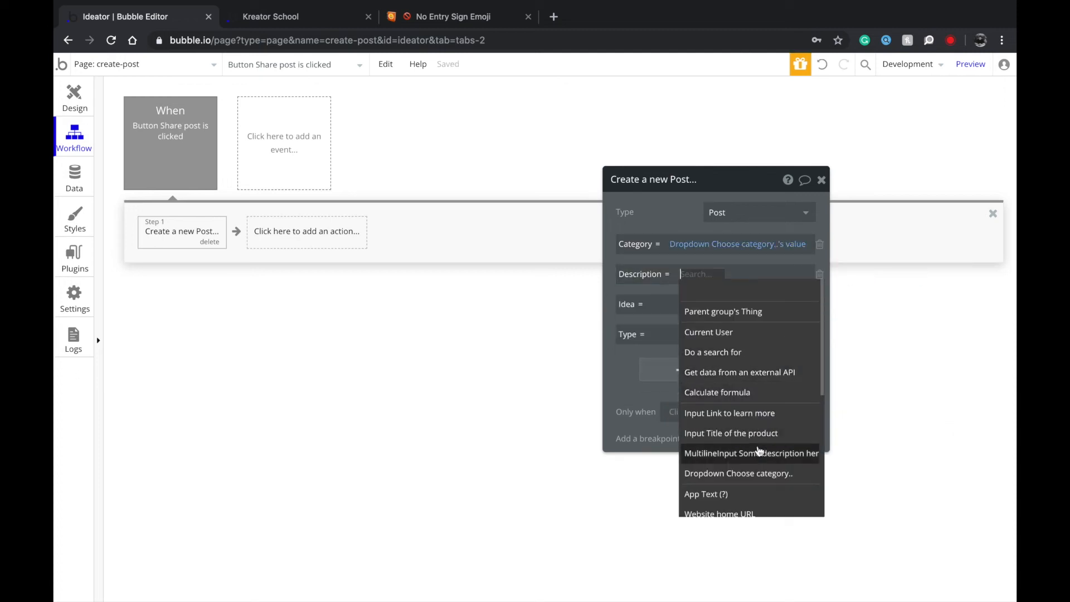
click(758, 453)
click(725, 303)
click(753, 313)
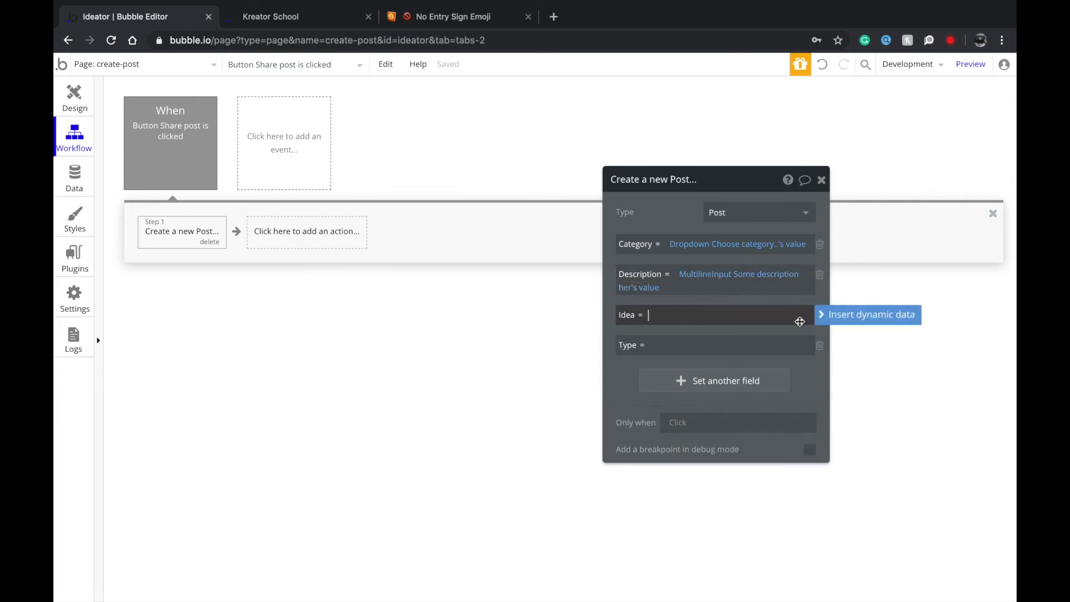
click(858, 315)
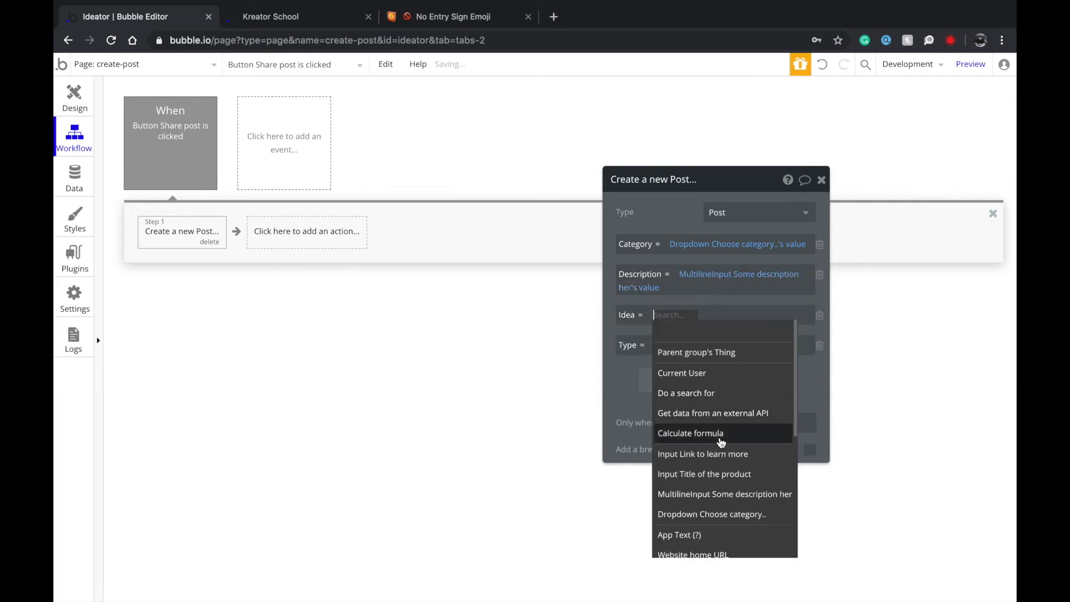
click(725, 474)
click(765, 331)
Set the Type field to the fixed text 'Idea' and return to the Design view.
click(712, 346)
click(868, 345)
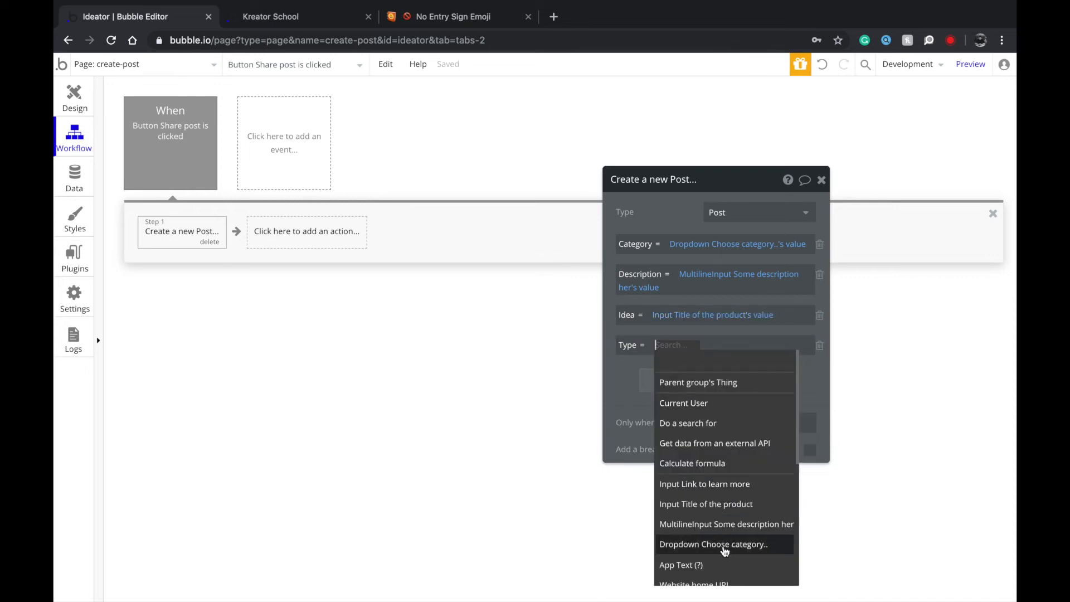
click(731, 327)
click(728, 343)
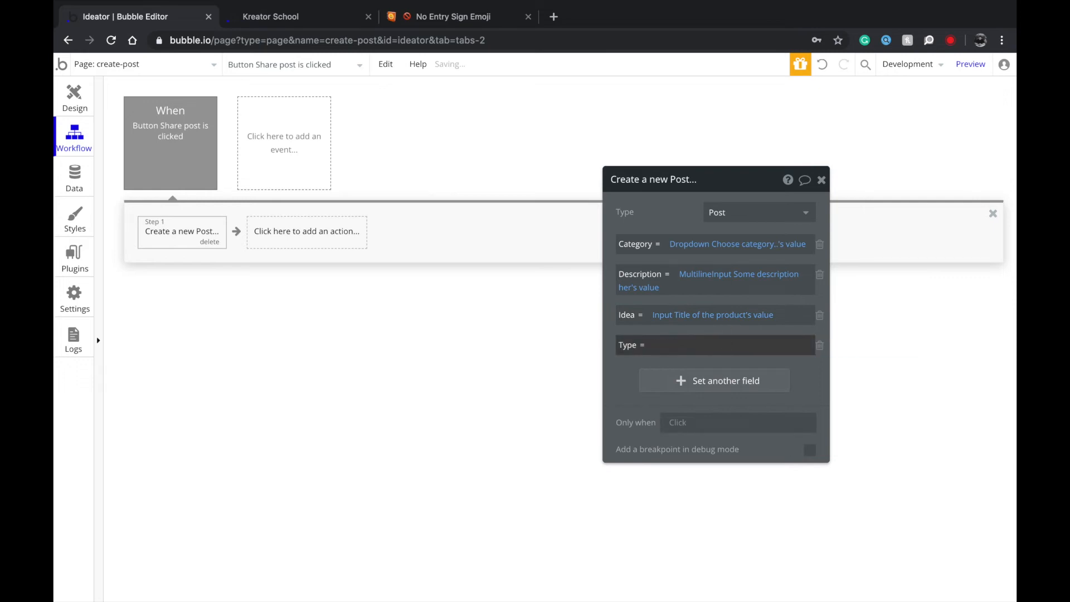
click(701, 347)
text(Idea)
key(super+a)
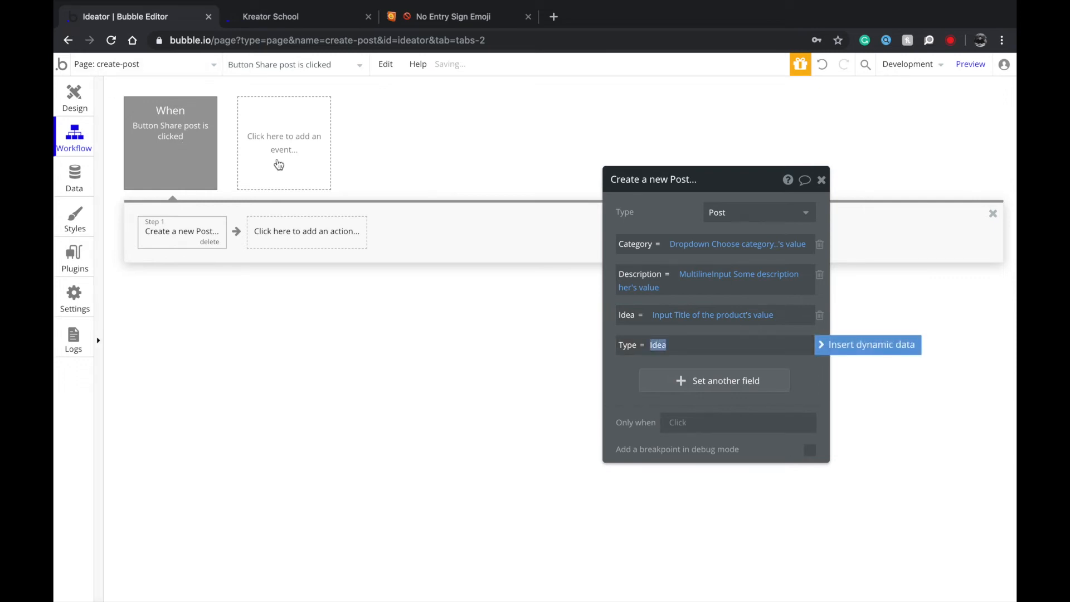
click(68, 91)
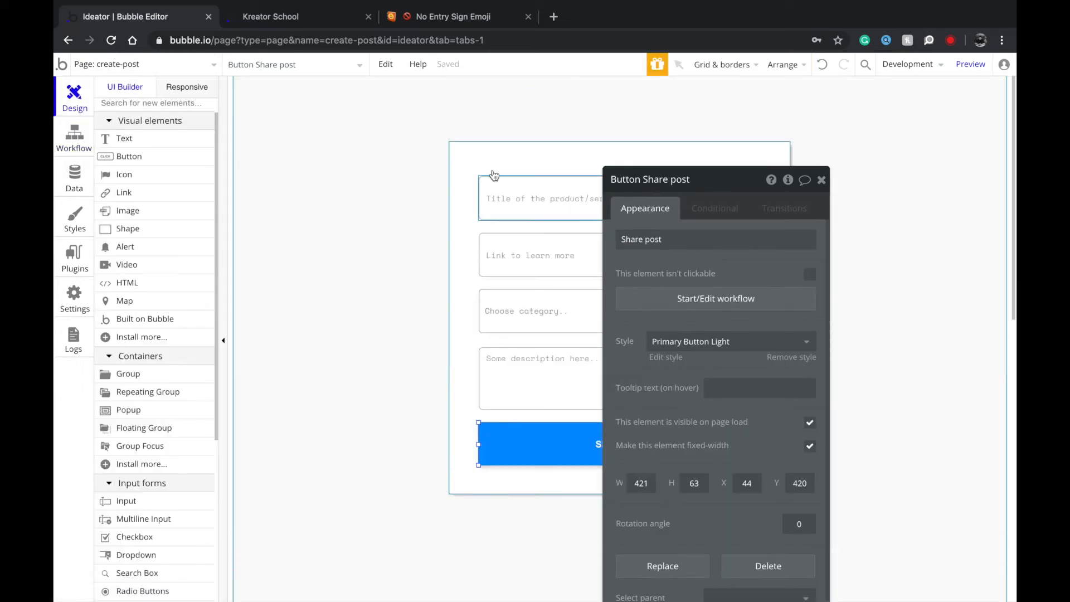
Review the index page's Choose categories and Filter posts dropdown settings.
click(527, 115)
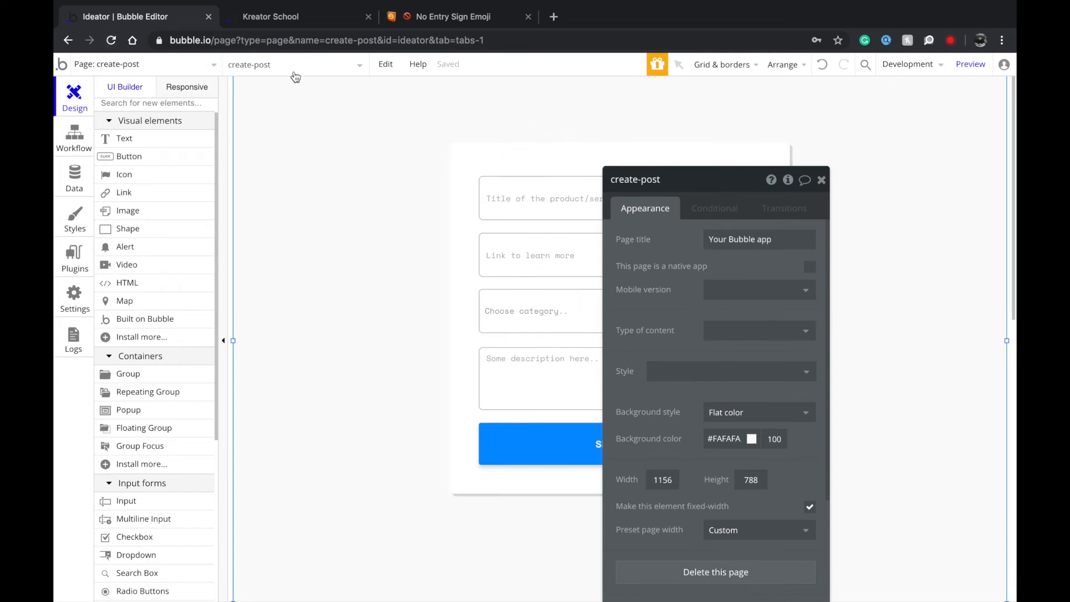
click(153, 74)
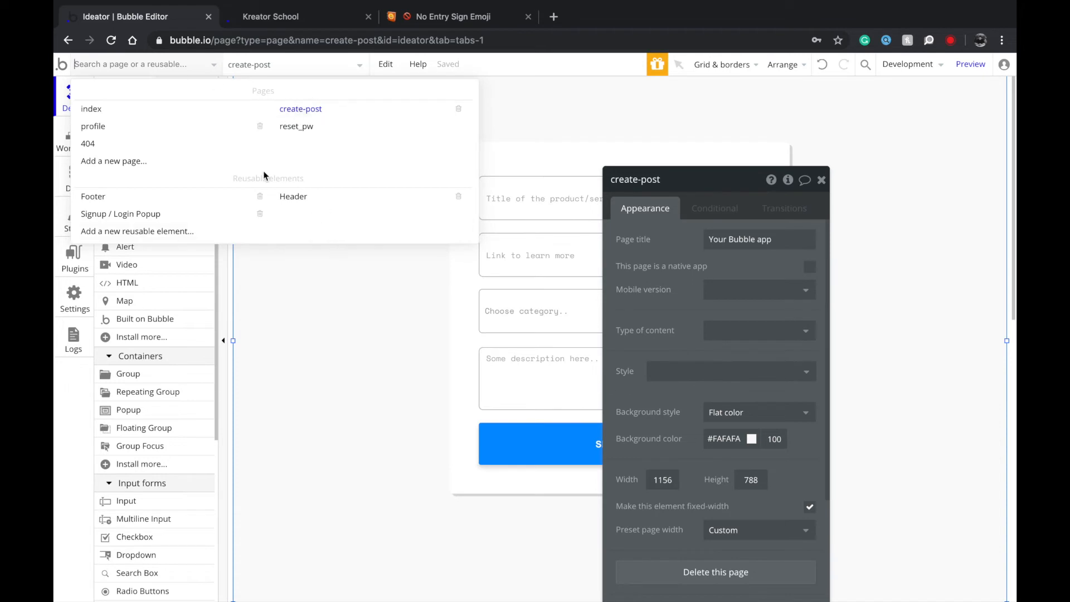
click(139, 119)
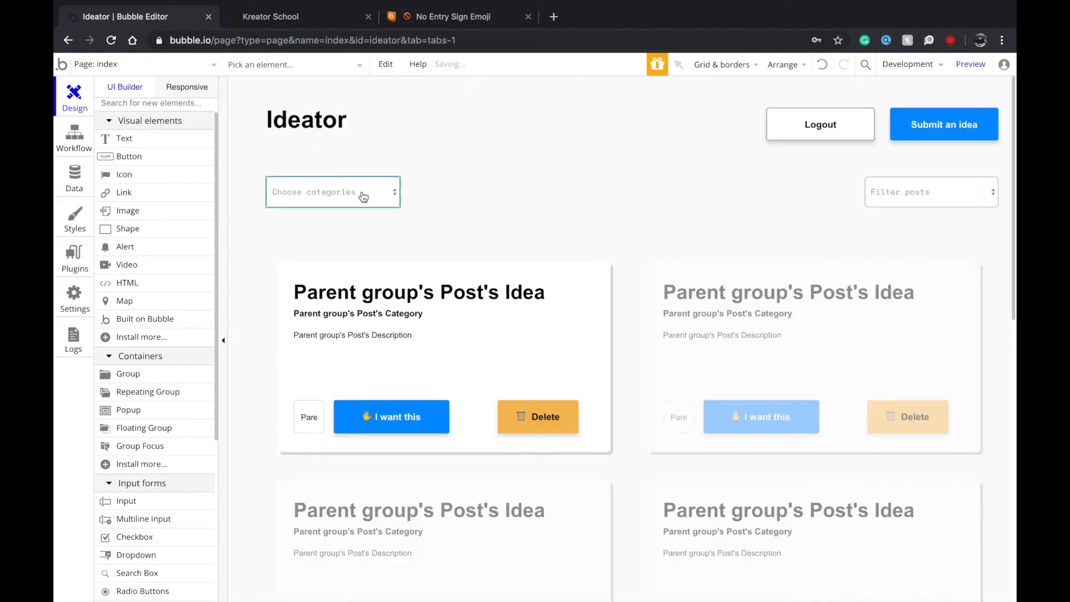
double_click(364, 196)
click(923, 189)
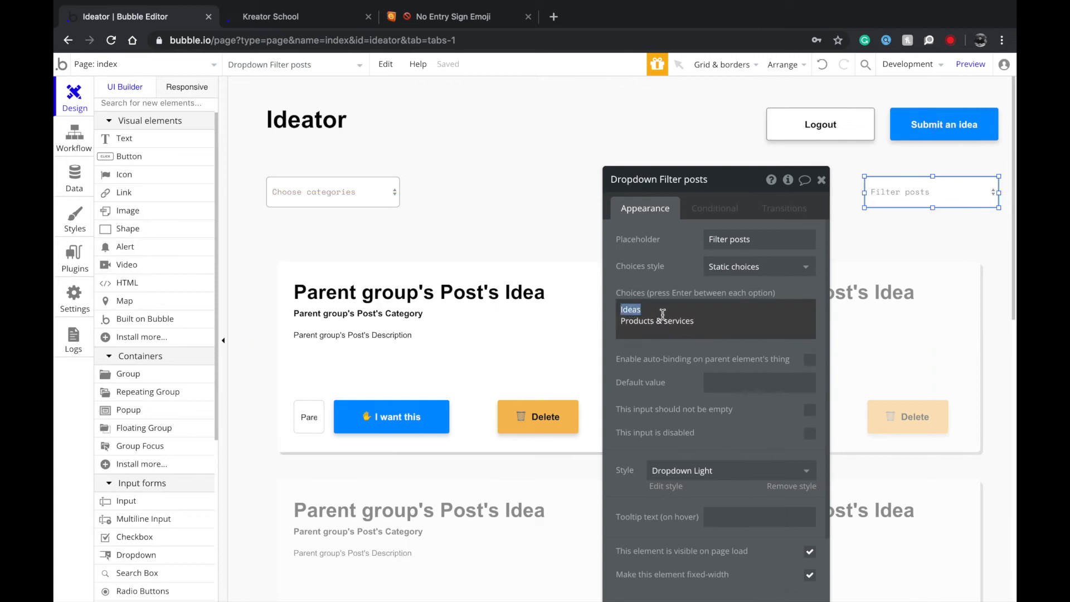
click(116, 64)
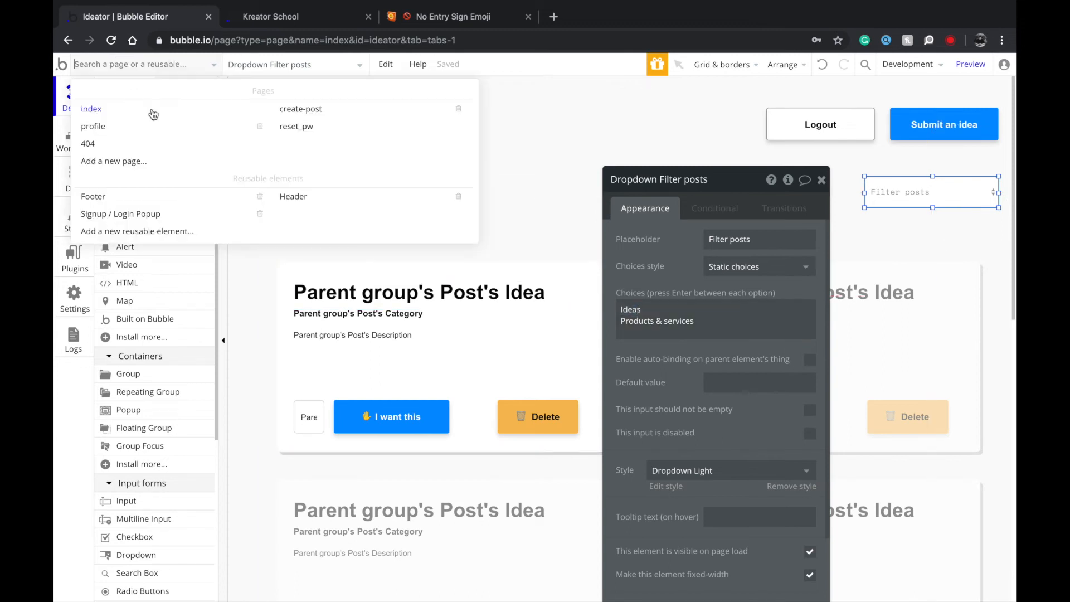
click(503, 333)
click(897, 190)
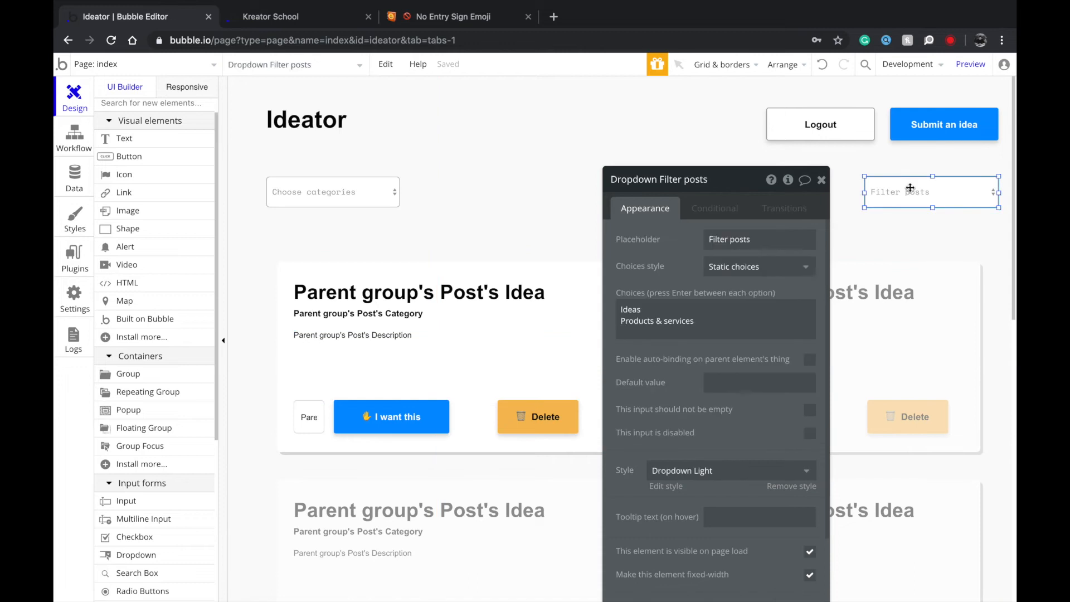
click(901, 249)
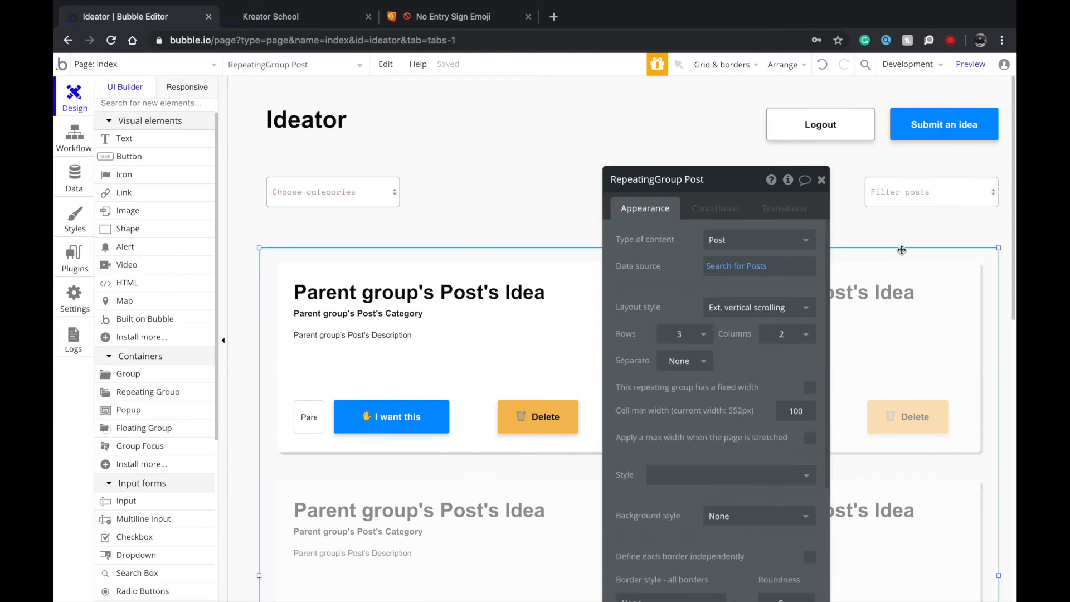
click(914, 192)
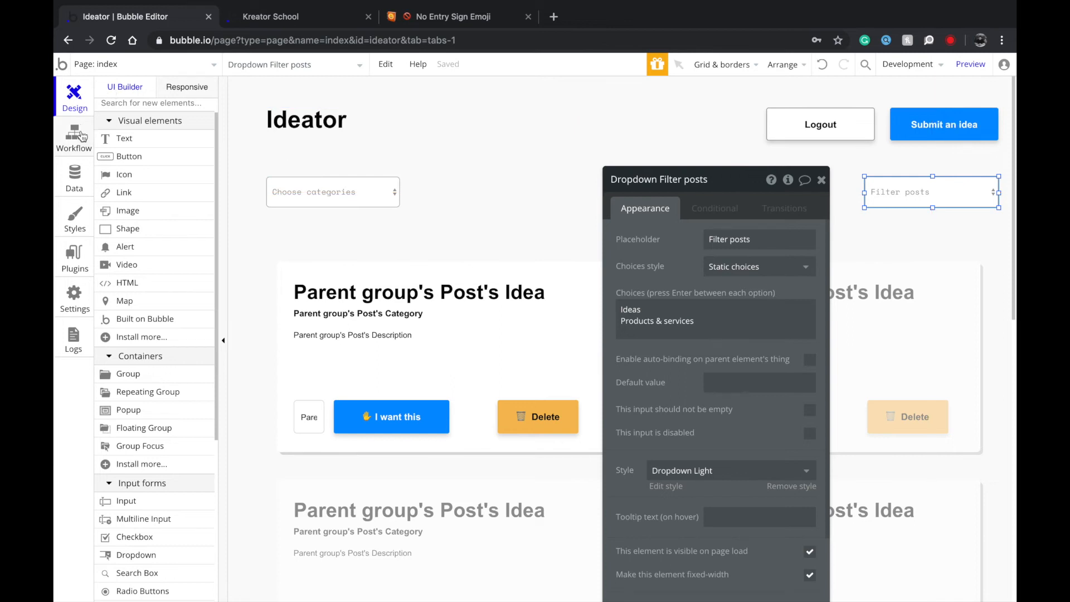
Reopen the Share post workflow and check the Create a new Post action's fields.
click(106, 70)
click(308, 108)
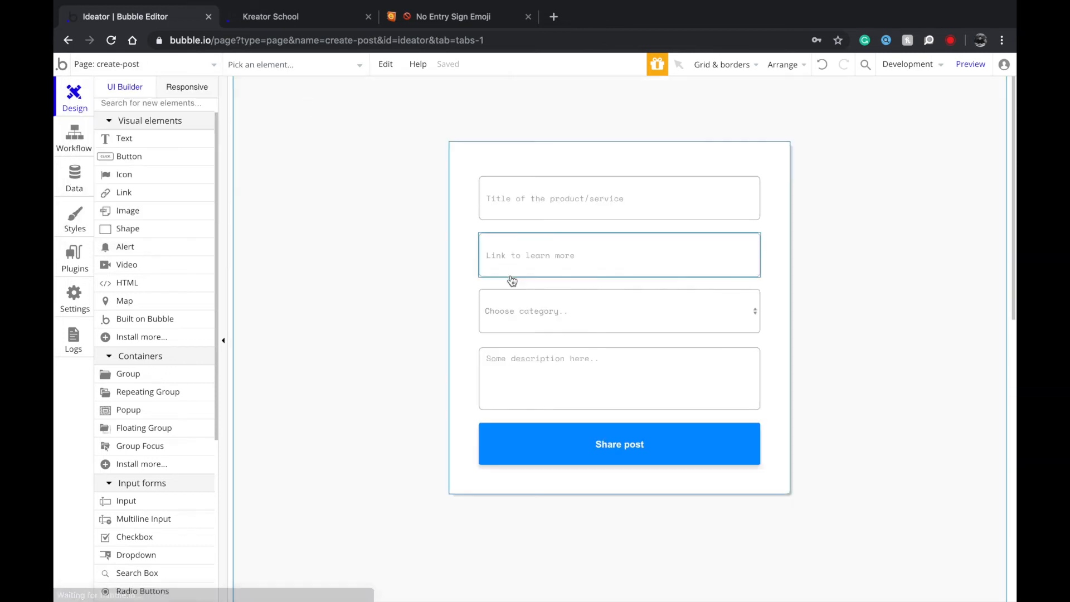
double_click(561, 439)
click(731, 305)
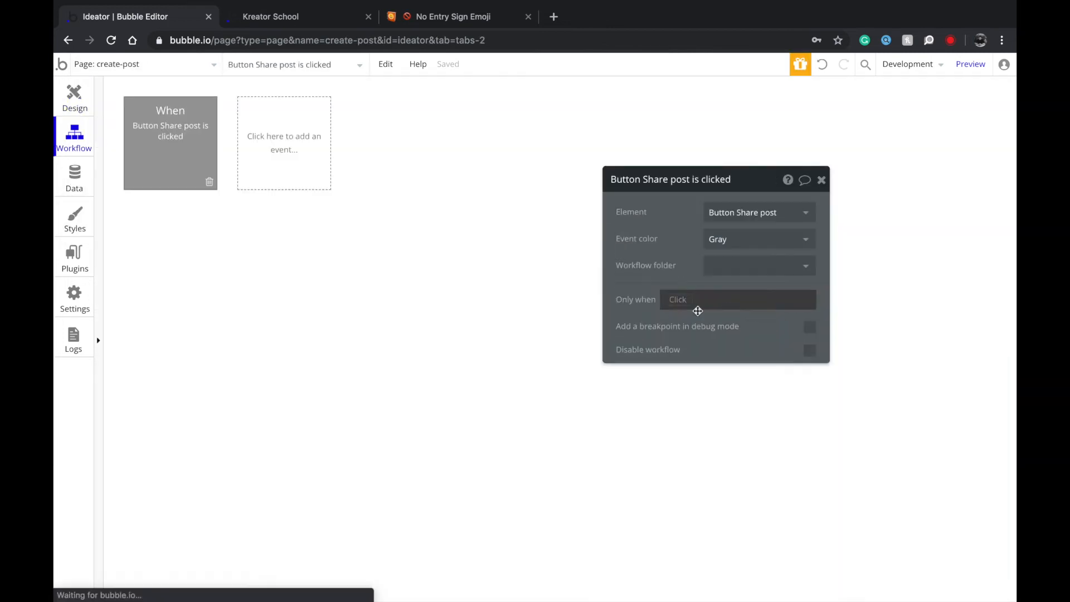
click(160, 230)
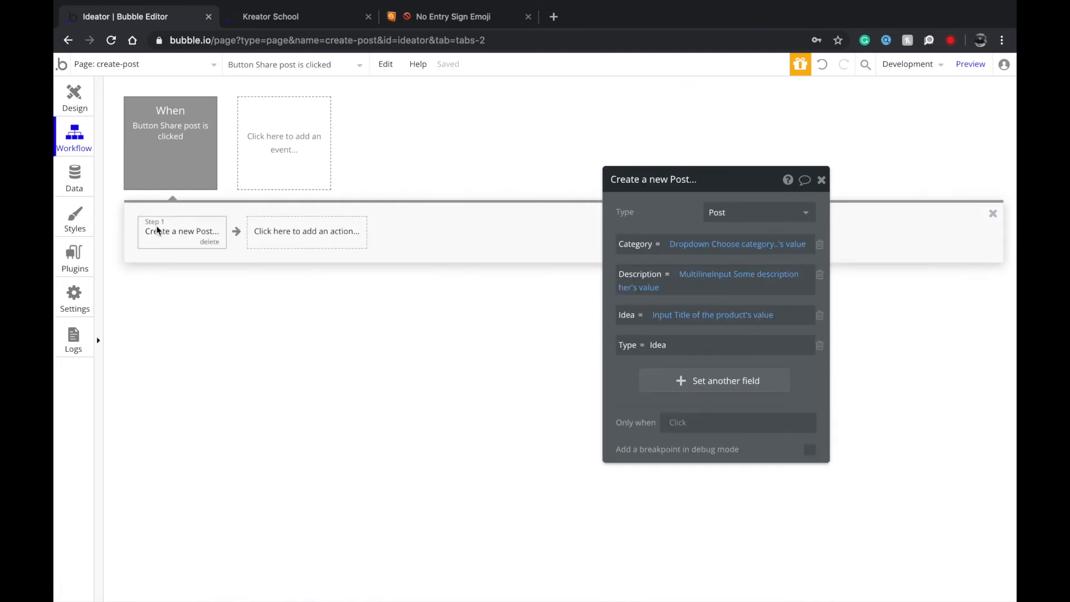
click(681, 345)
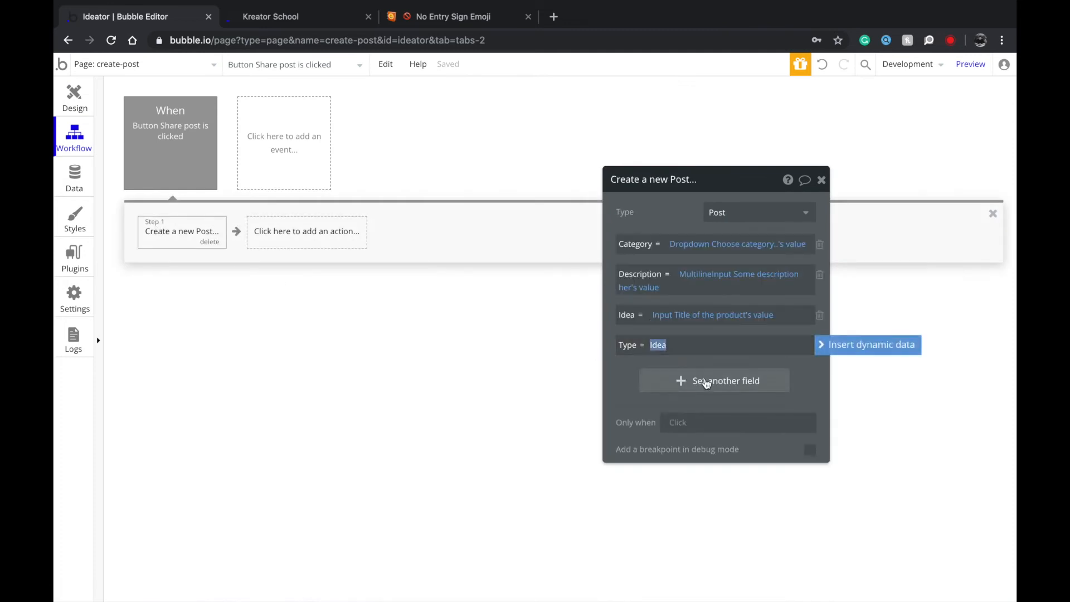
click(717, 342)
click(688, 342)
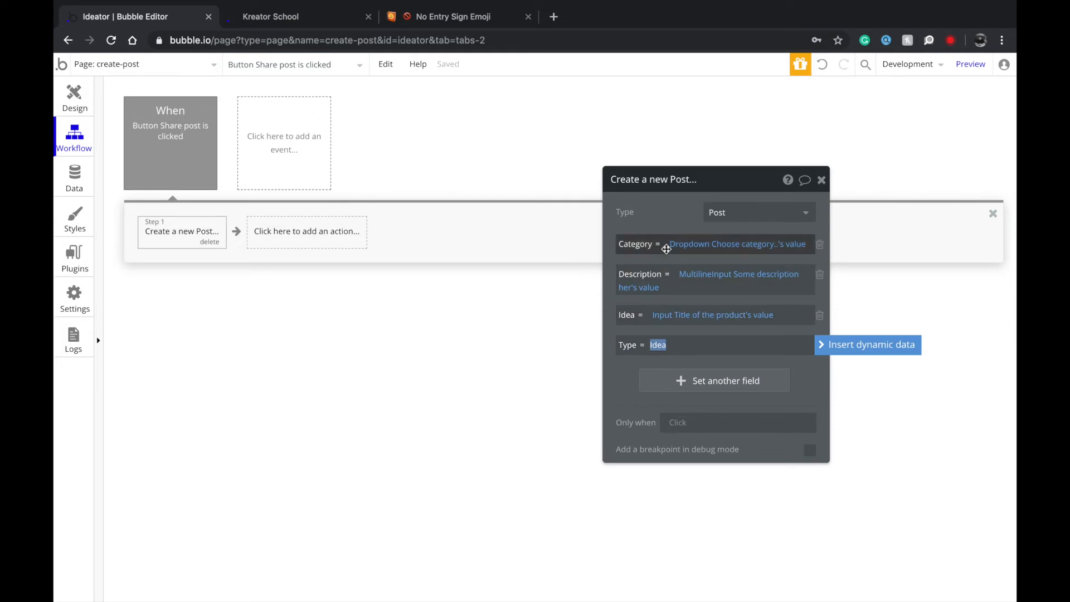
drag(660, 225, 661, 174)
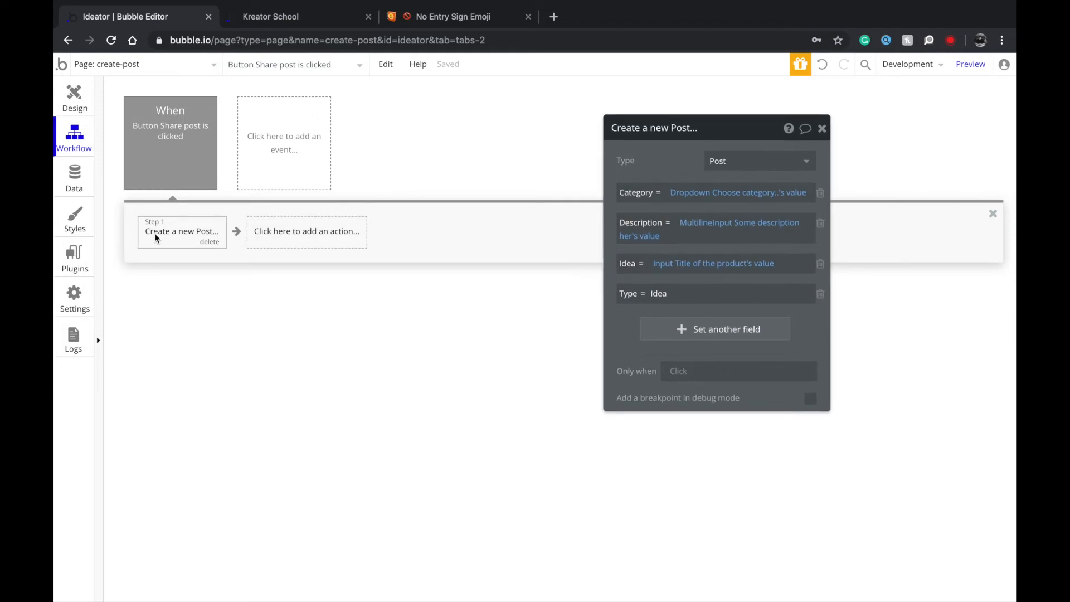
Add Reset relevant inputs and Go to page index actions after creating the Post.
click(279, 225)
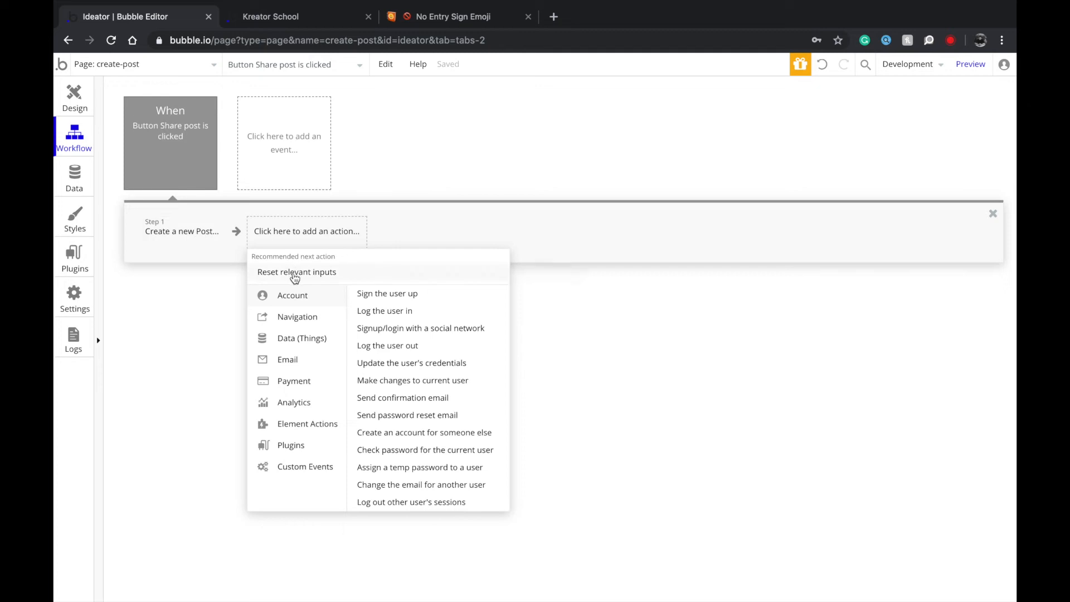
click(294, 273)
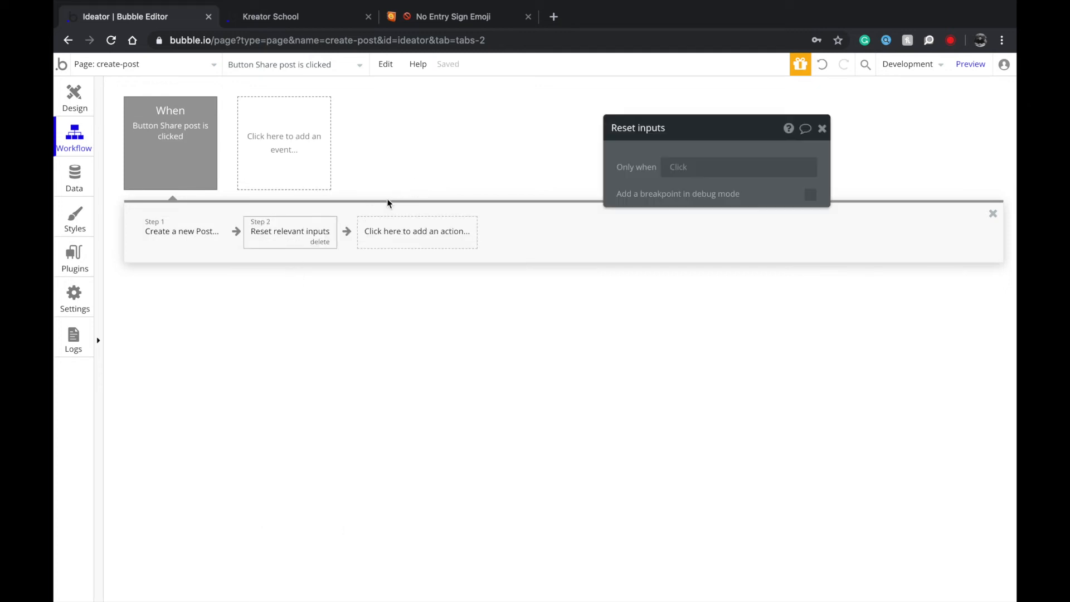
click(401, 231)
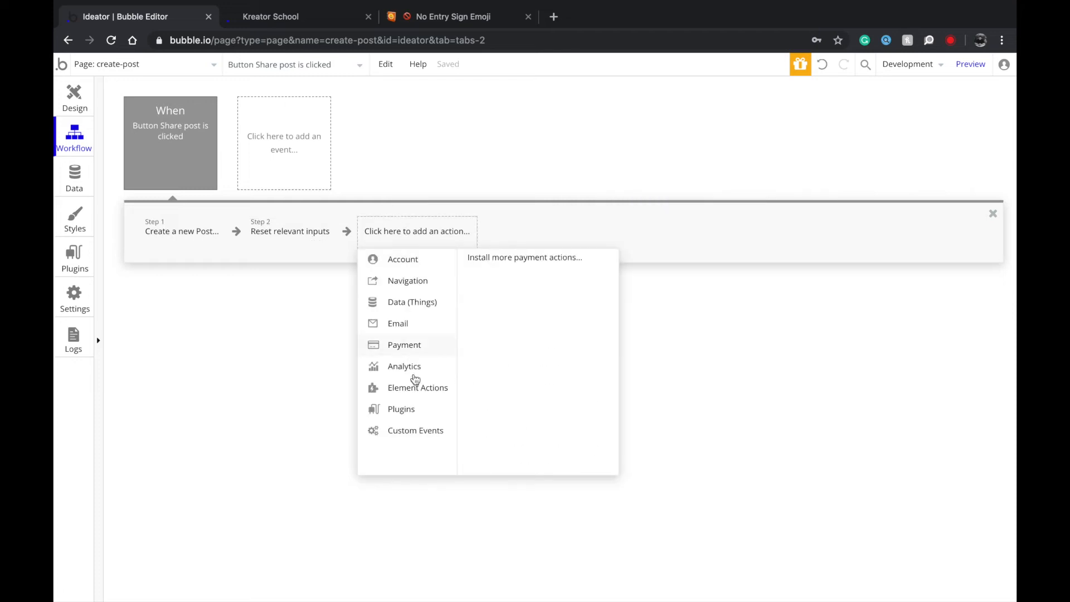
mouse_move(428, 282)
click(471, 264)
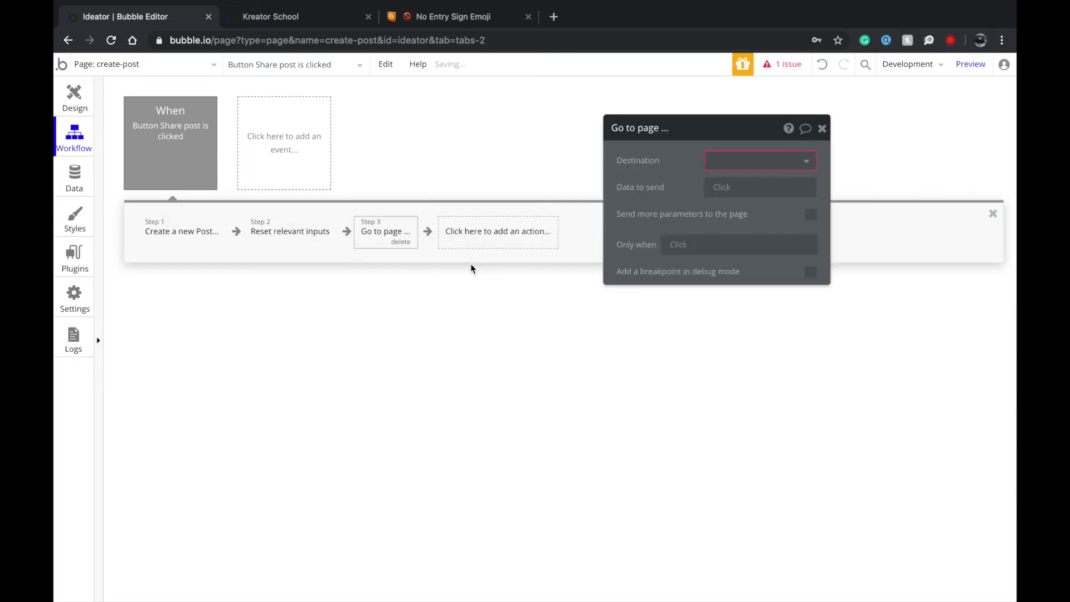
click(741, 161)
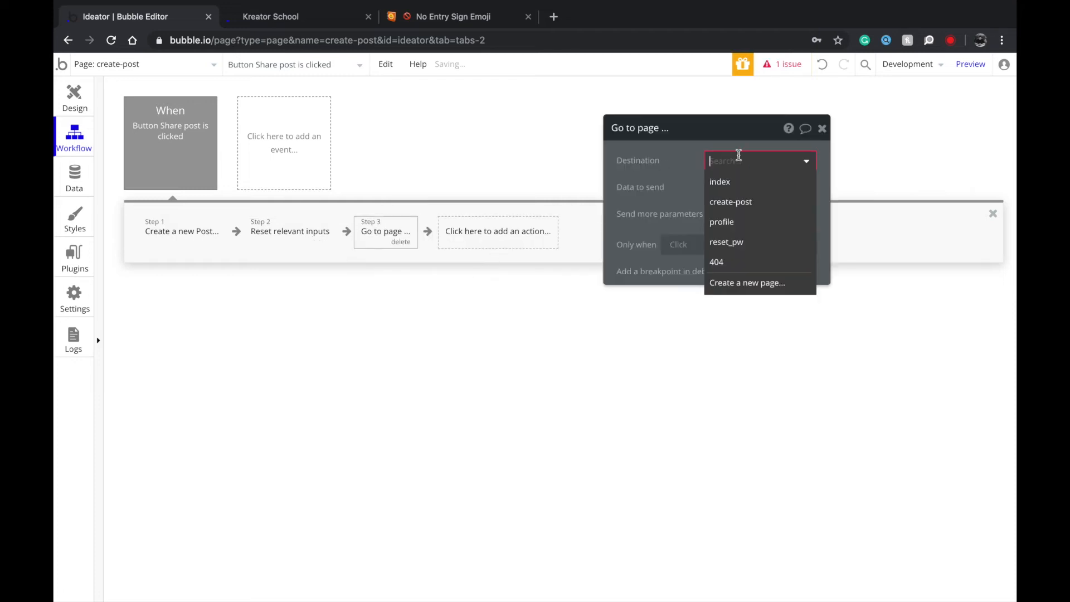
click(745, 192)
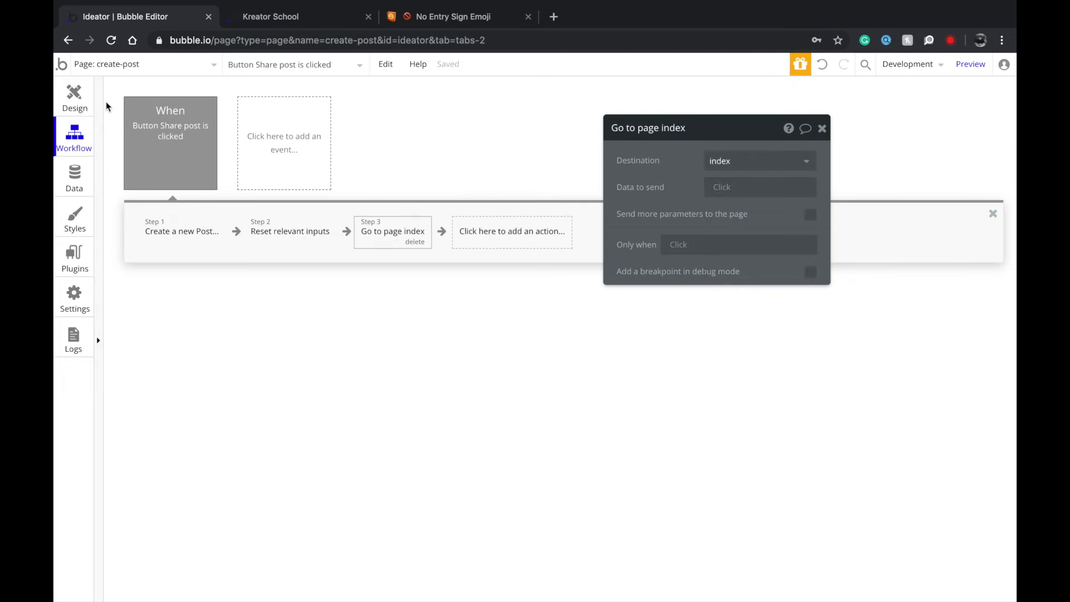
click(70, 97)
Select the index page's Logout button and show its Conditions settings.
click(100, 64)
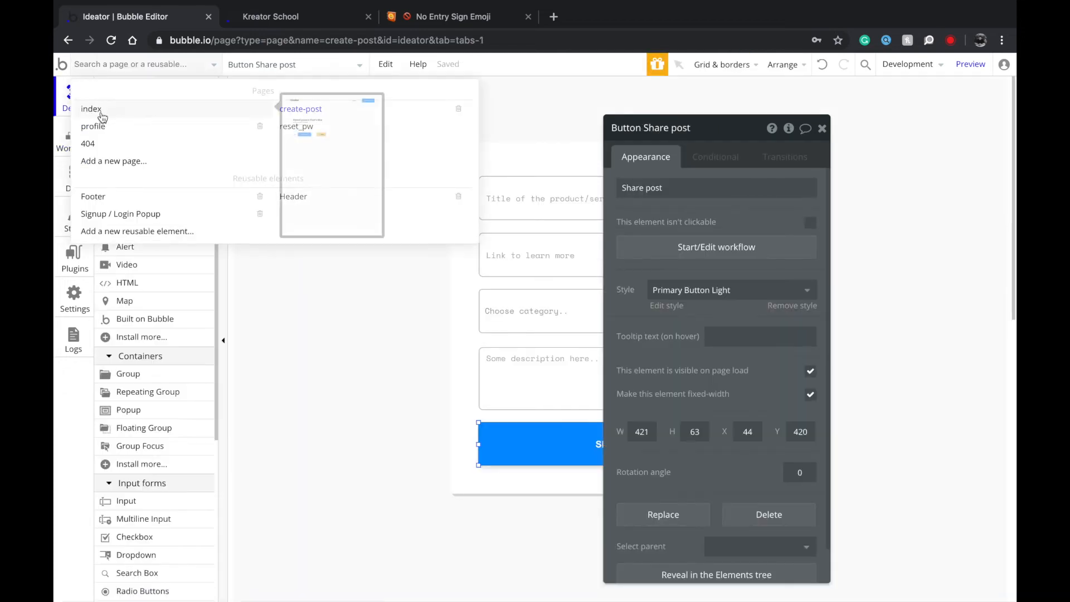
click(92, 109)
click(118, 66)
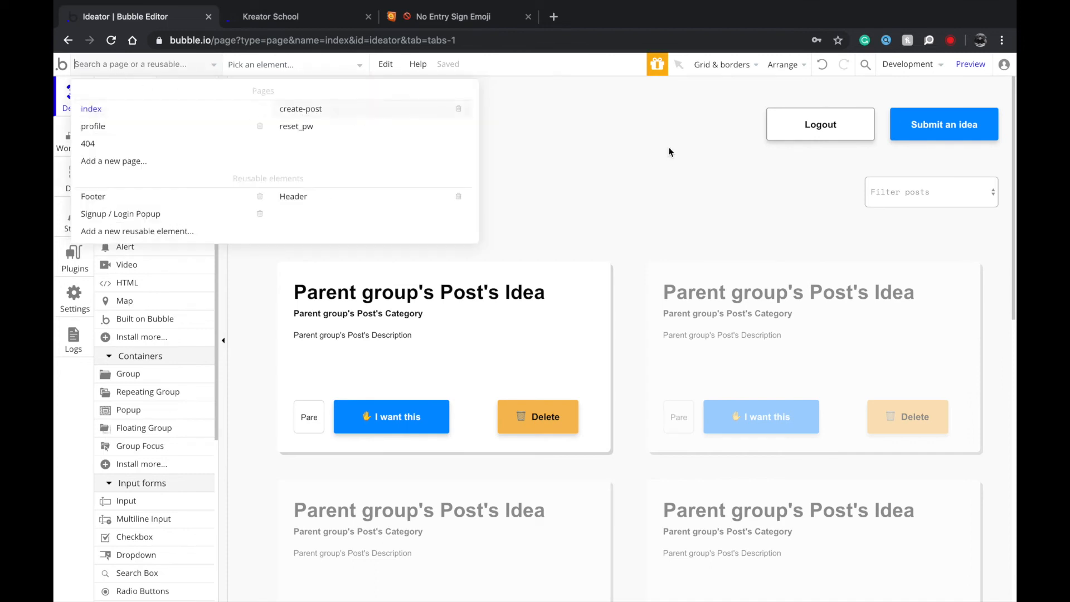
click(804, 128)
click(804, 129)
click(804, 128)
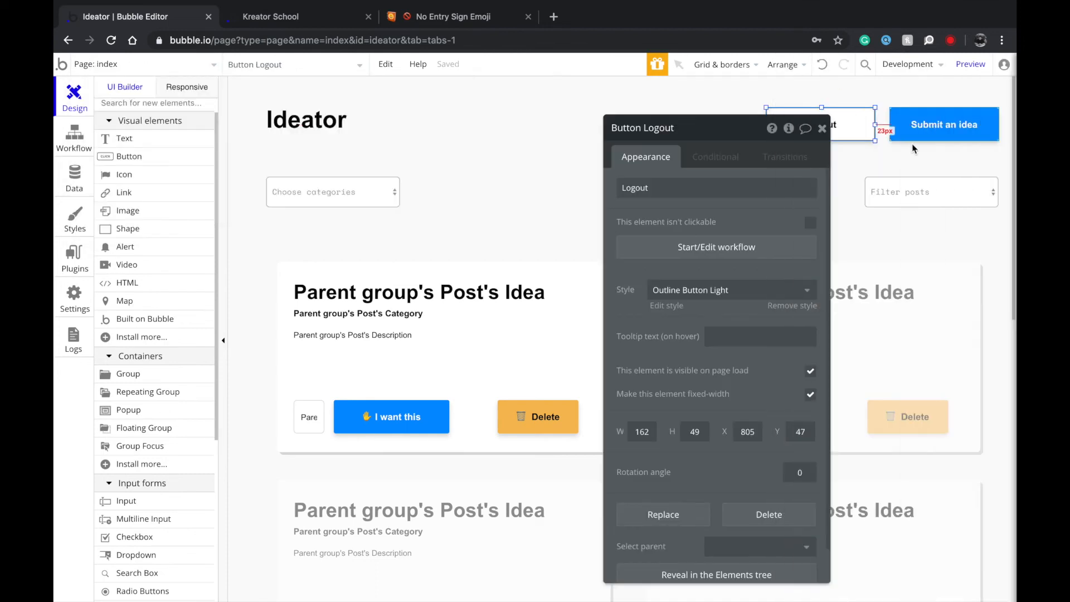
click(713, 159)
drag(659, 188, 526, 161)
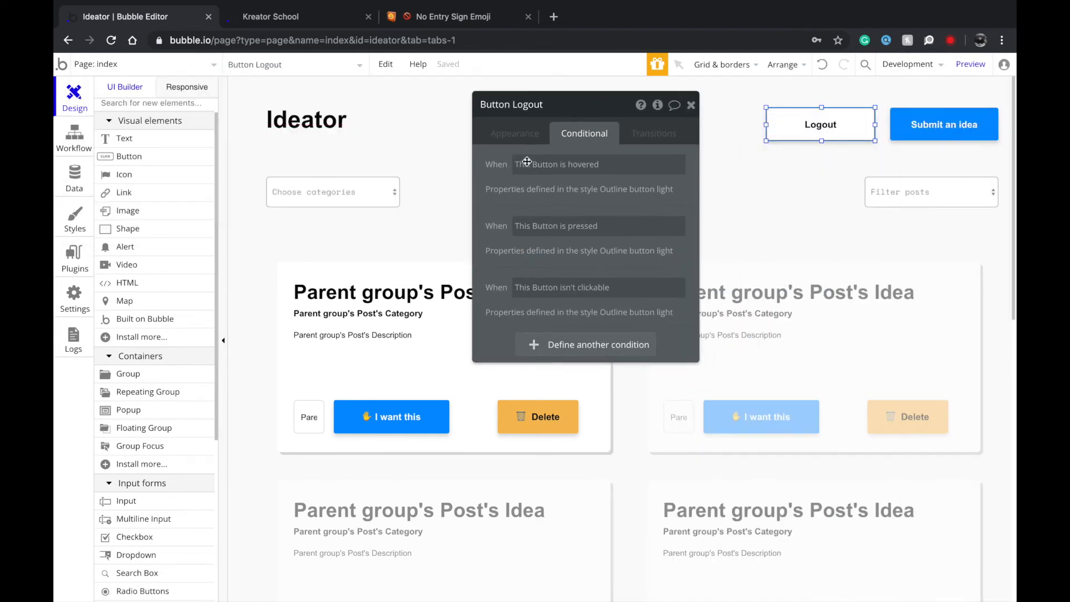
Add a Logout button condition on Current User not logged in controlling its visibility.
click(554, 344)
click(526, 356)
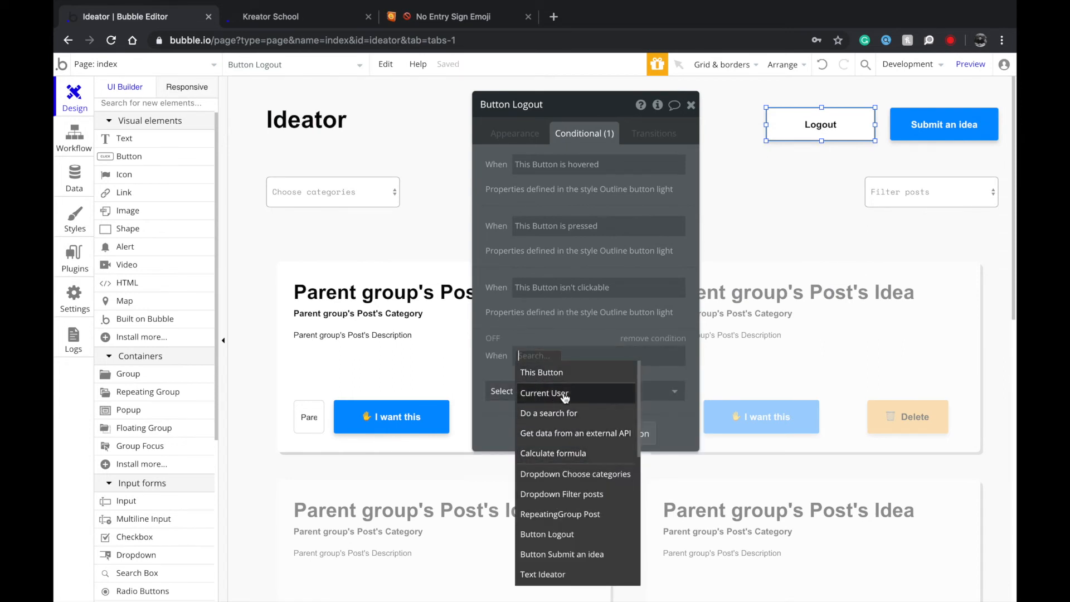
click(565, 397)
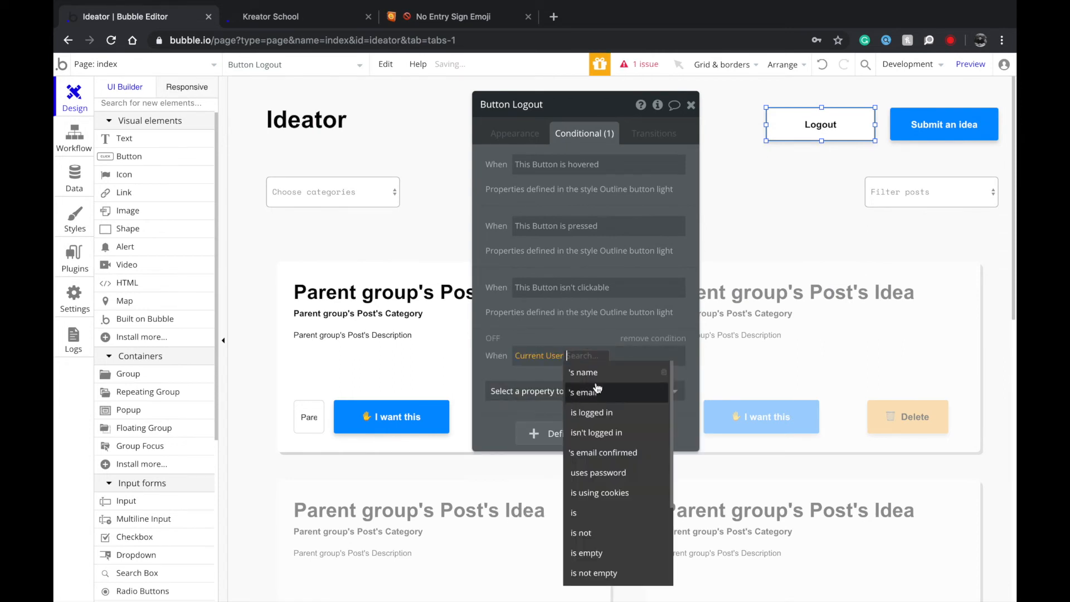
click(606, 433)
click(604, 390)
click(587, 433)
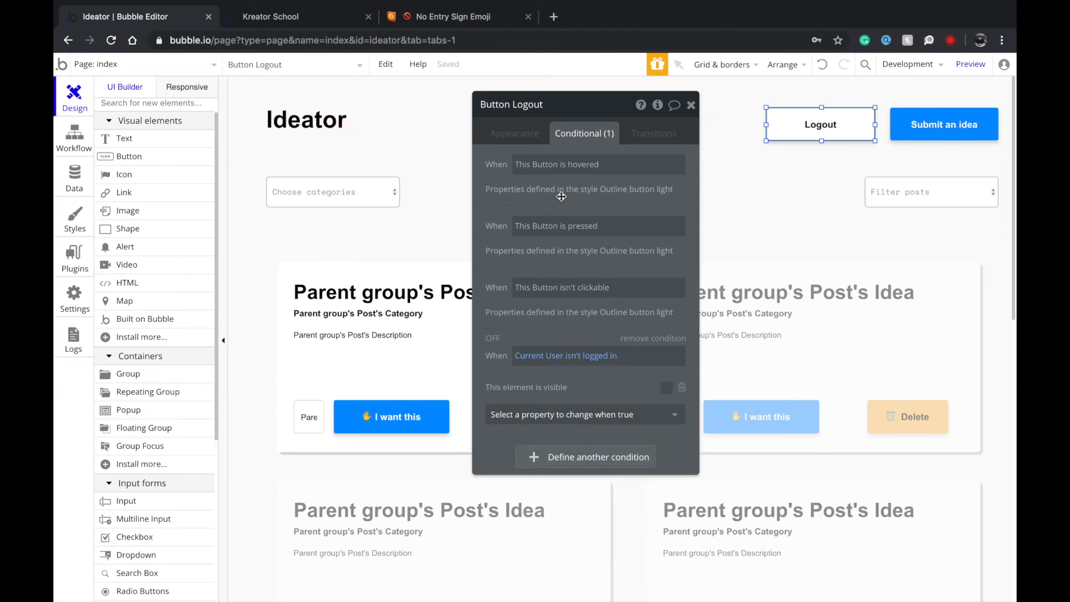
drag(561, 196, 438, 176)
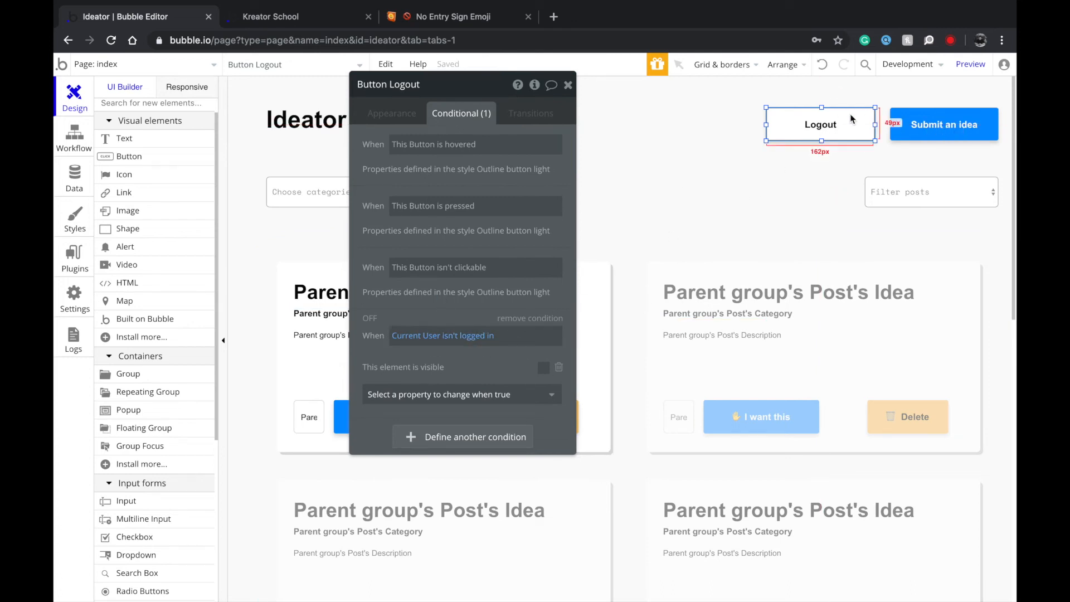
Make the Logout button's workflow log the user out.
click(401, 109)
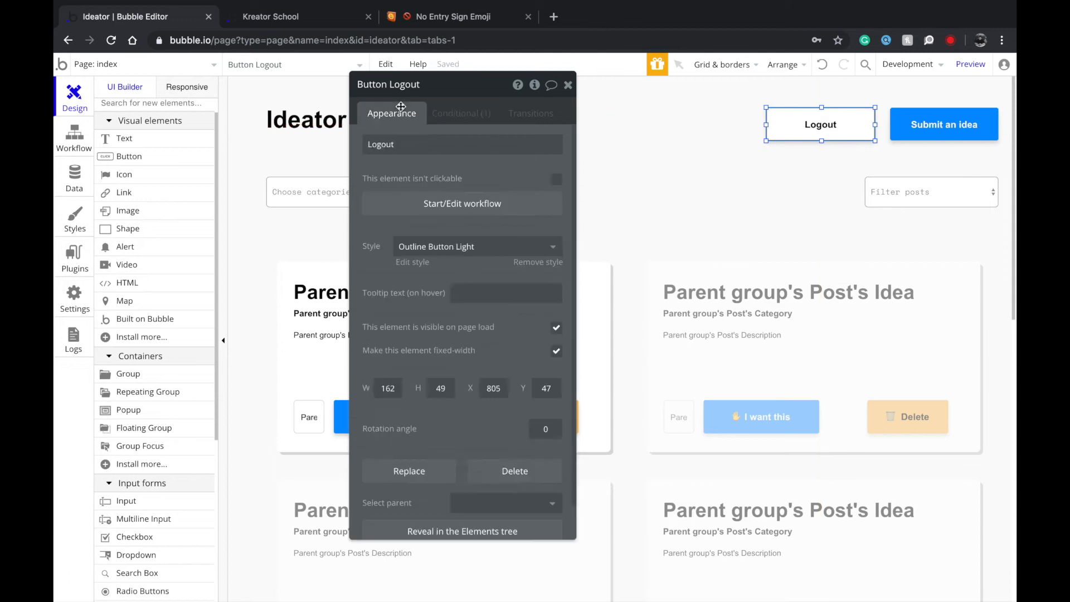
click(408, 207)
click(173, 232)
mouse_move(203, 301)
mouse_move(192, 260)
click(279, 310)
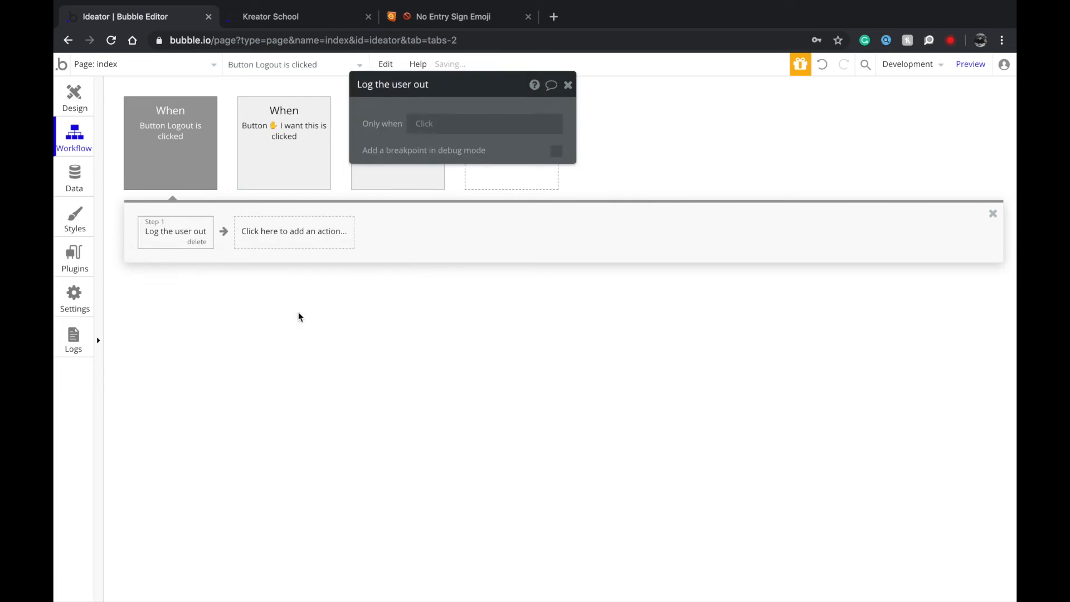
click(78, 112)
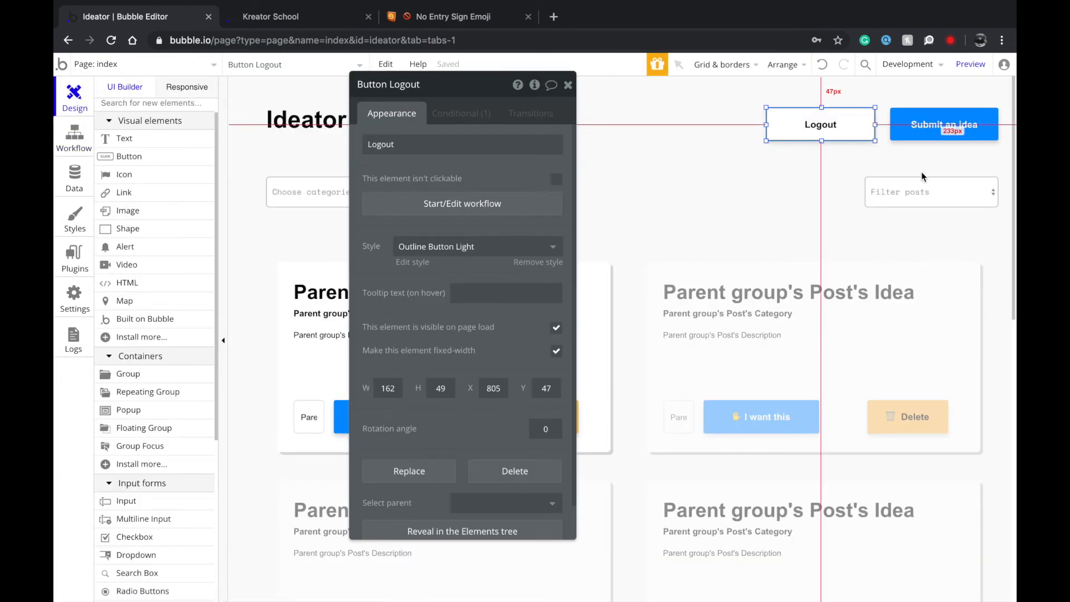
Show the index page's own appearance settings.
click(942, 126)
click(136, 62)
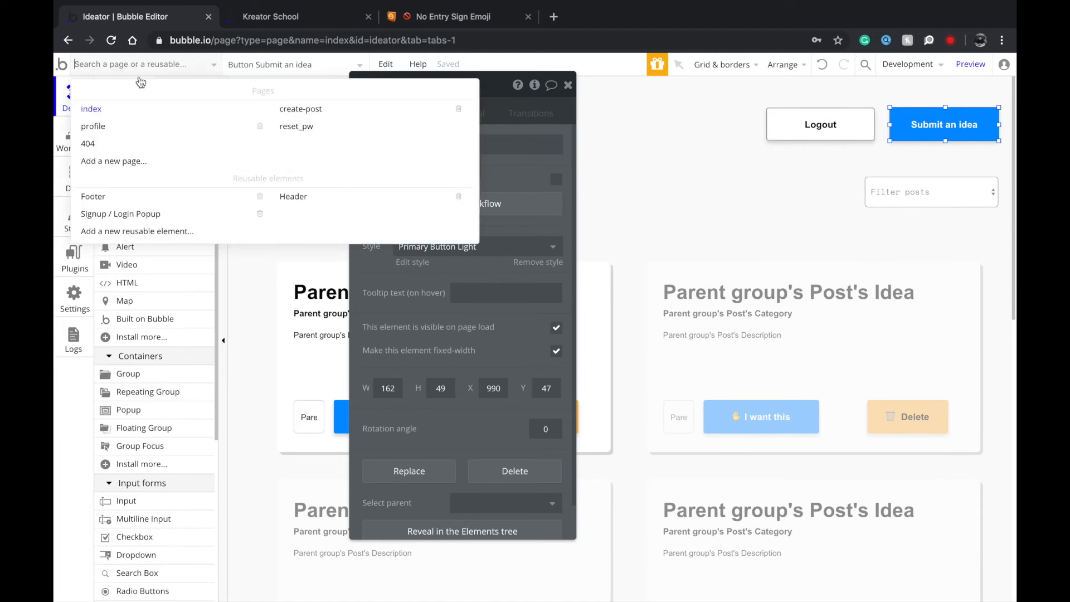
click(637, 149)
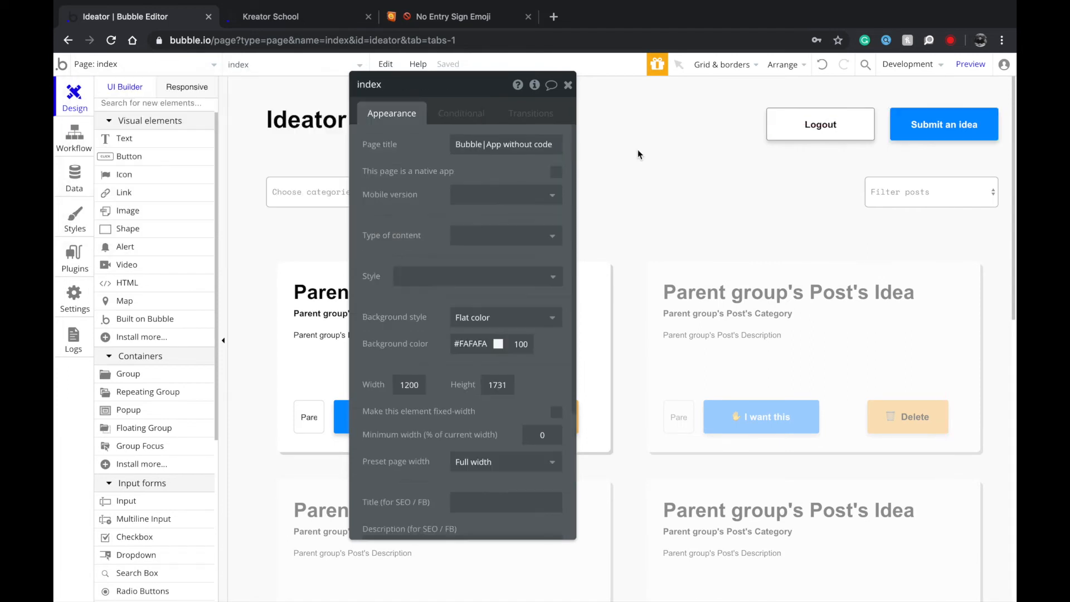
scroll(156, 334, up, 2)
Add a new page named login.
click(118, 73)
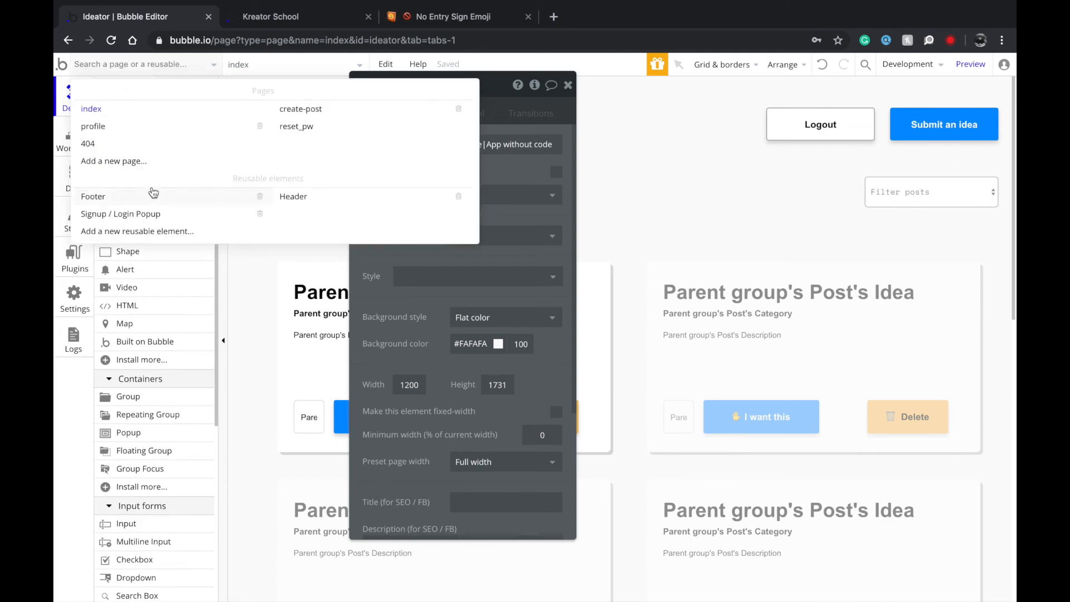
click(146, 163)
text(login)
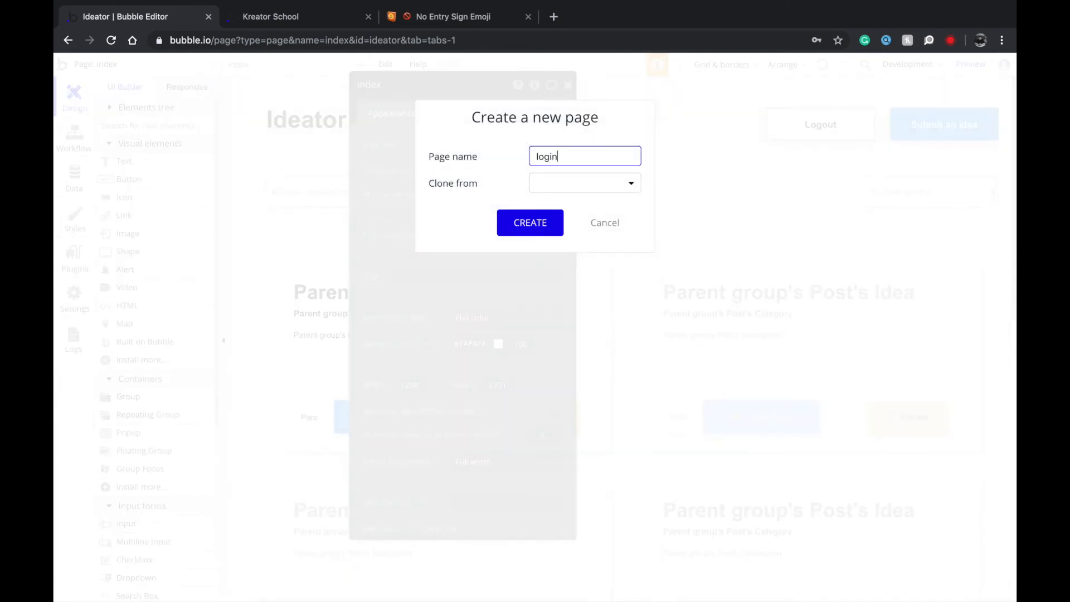
click(540, 222)
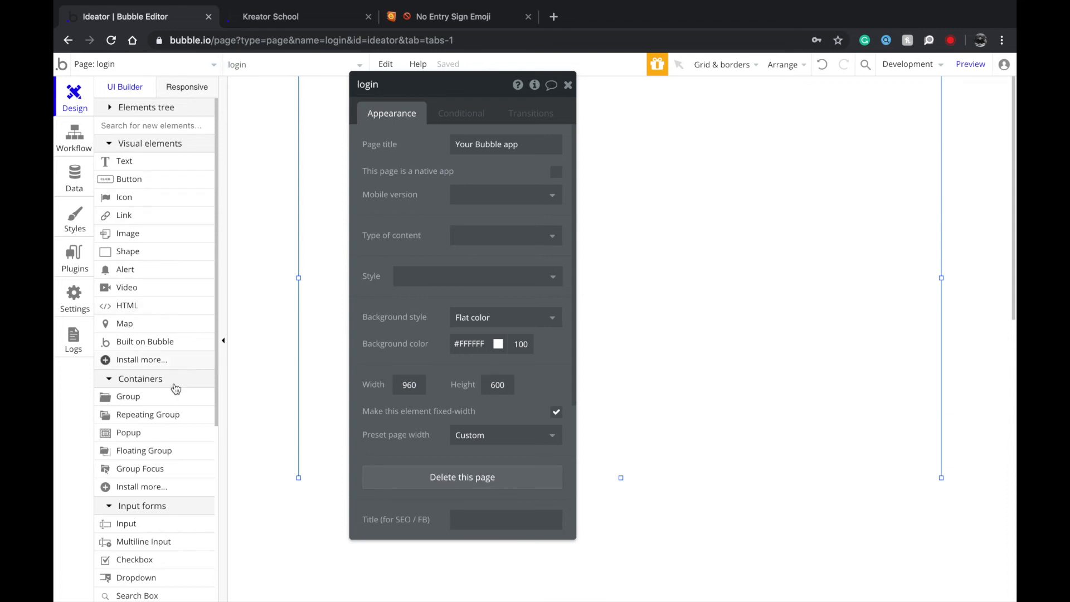
Draw a group on the login page and centre it horizontally.
click(129, 397)
drag(491, 104, 753, 417)
right_click(660, 338)
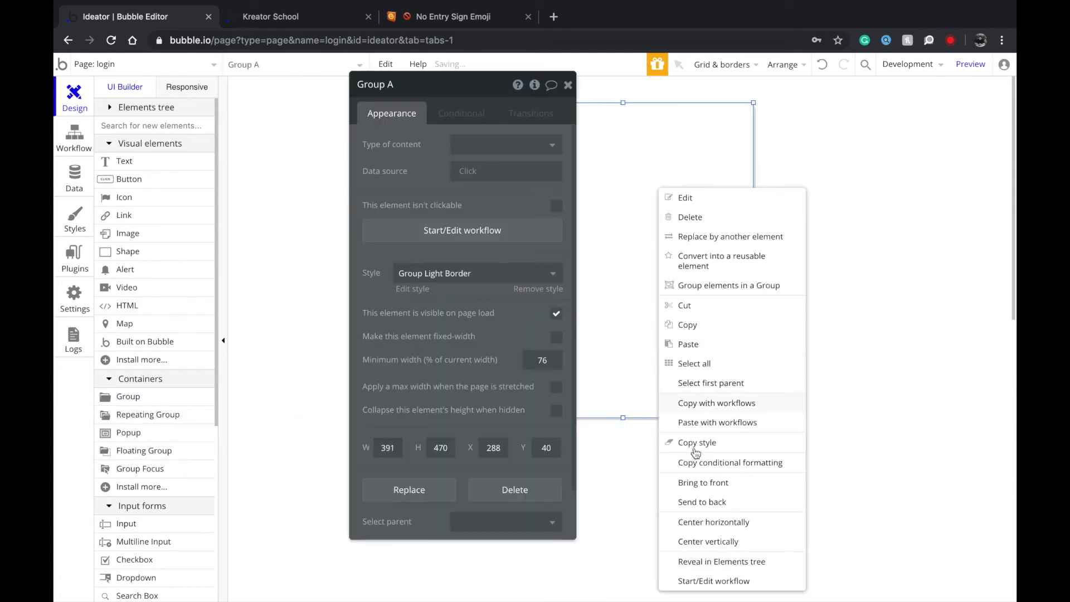
click(701, 522)
click(783, 373)
Compare the create-post and login page background colours, then reselect the group.
click(137, 71)
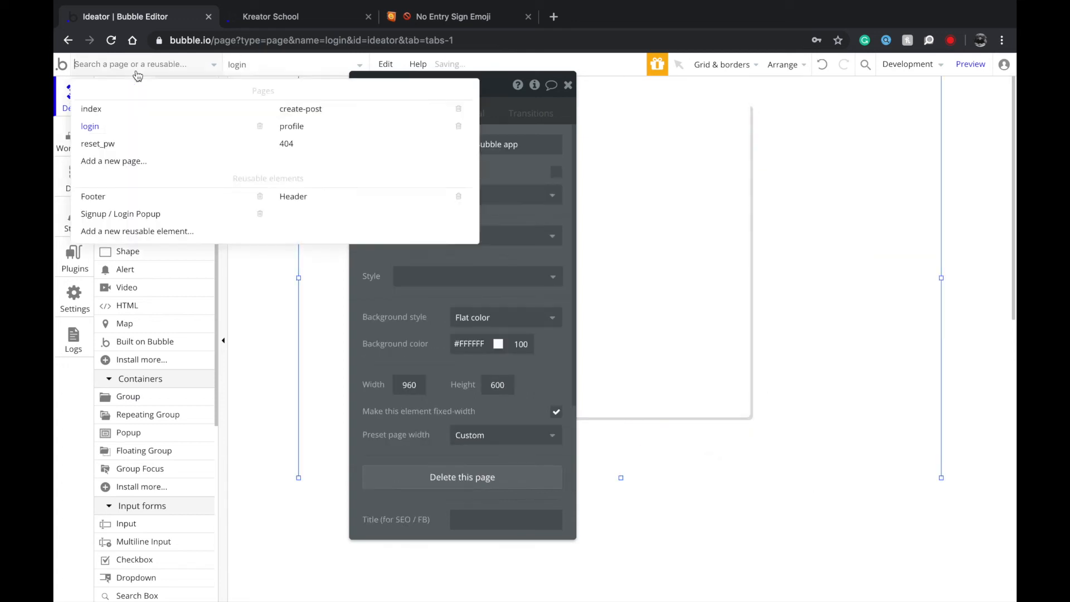
click(306, 109)
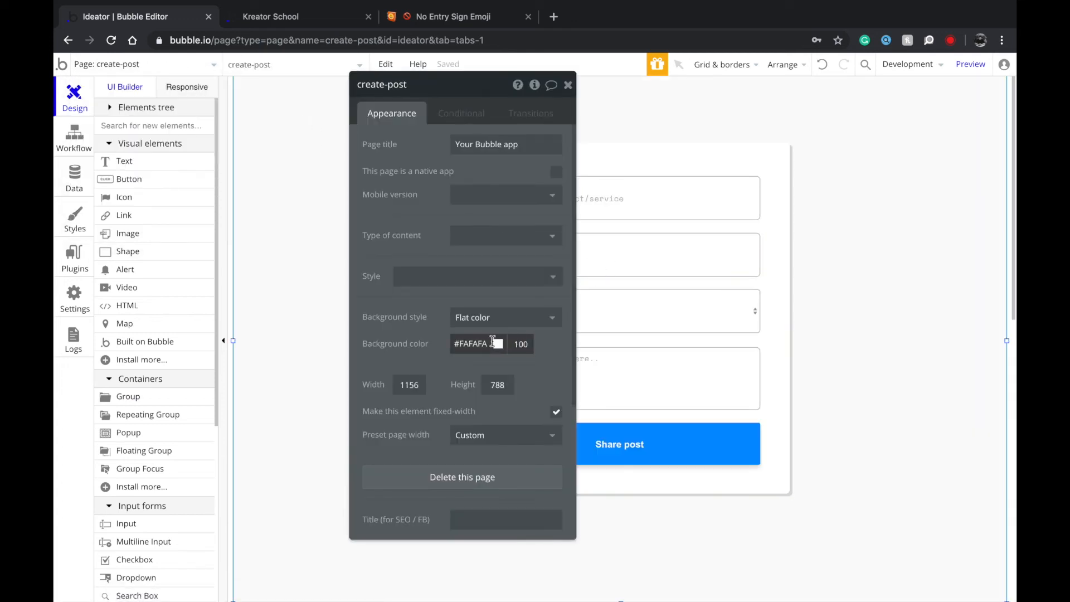
click(495, 343)
click(152, 74)
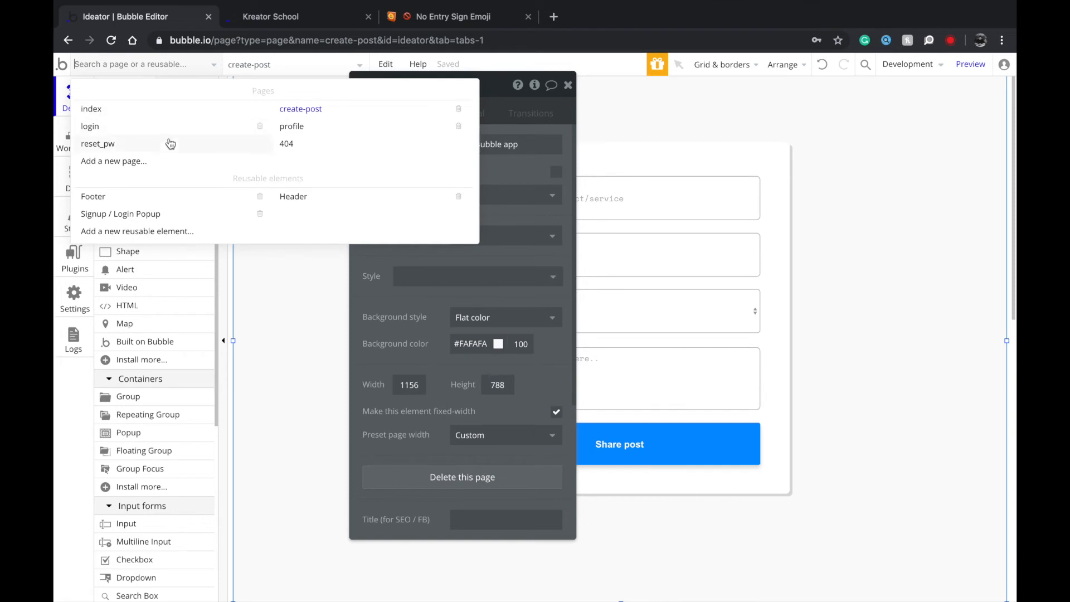
click(163, 133)
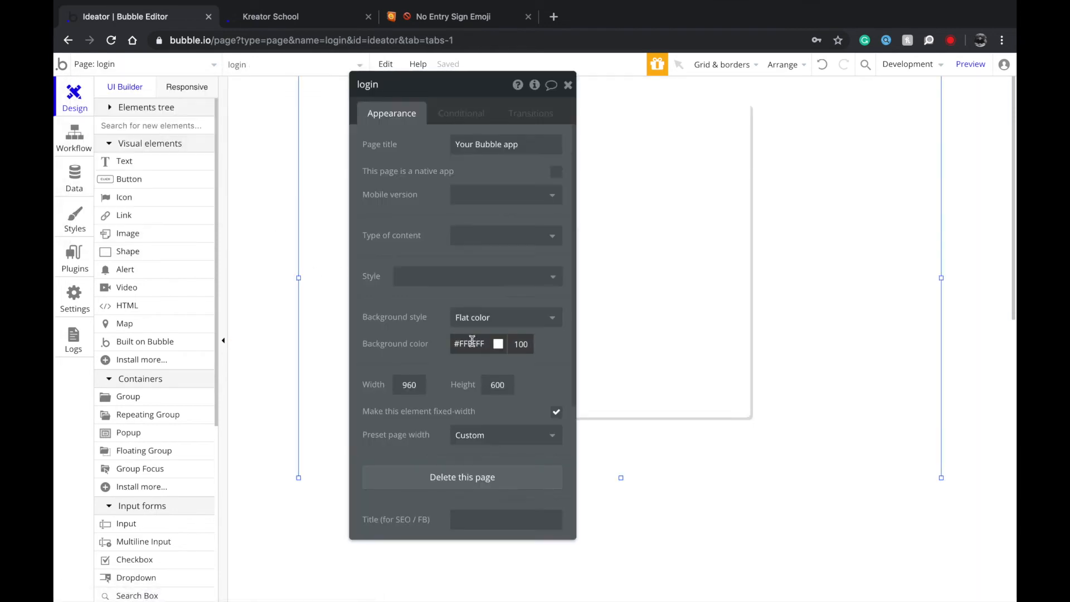
click(490, 344)
click(734, 245)
click(690, 230)
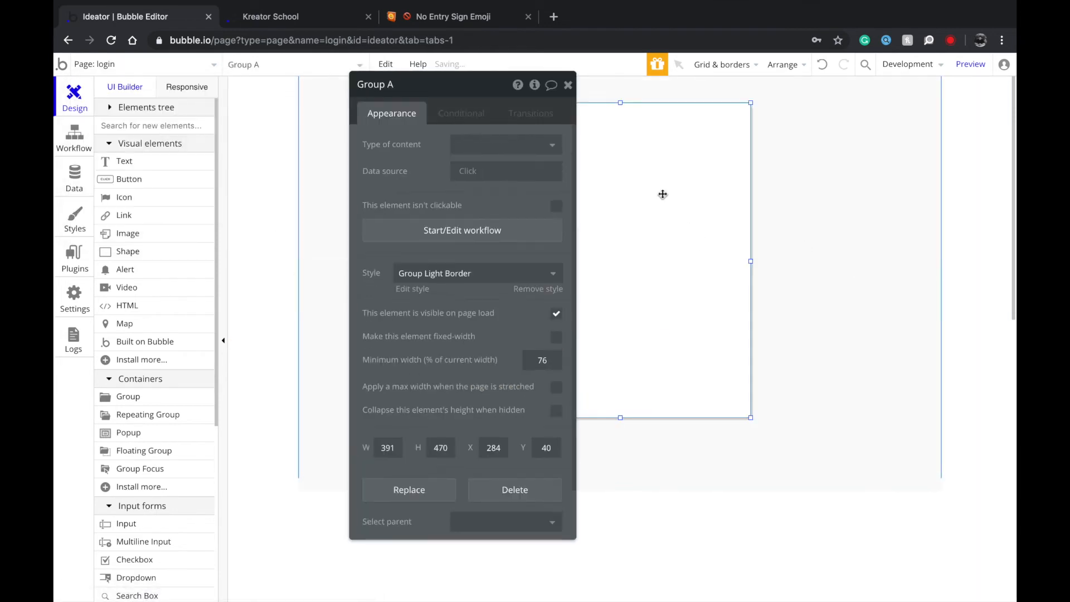
Draw an input with placeholder 'Email' at the top of the login group and paste a copy beneath it.
drag(401, 156, 828, 210)
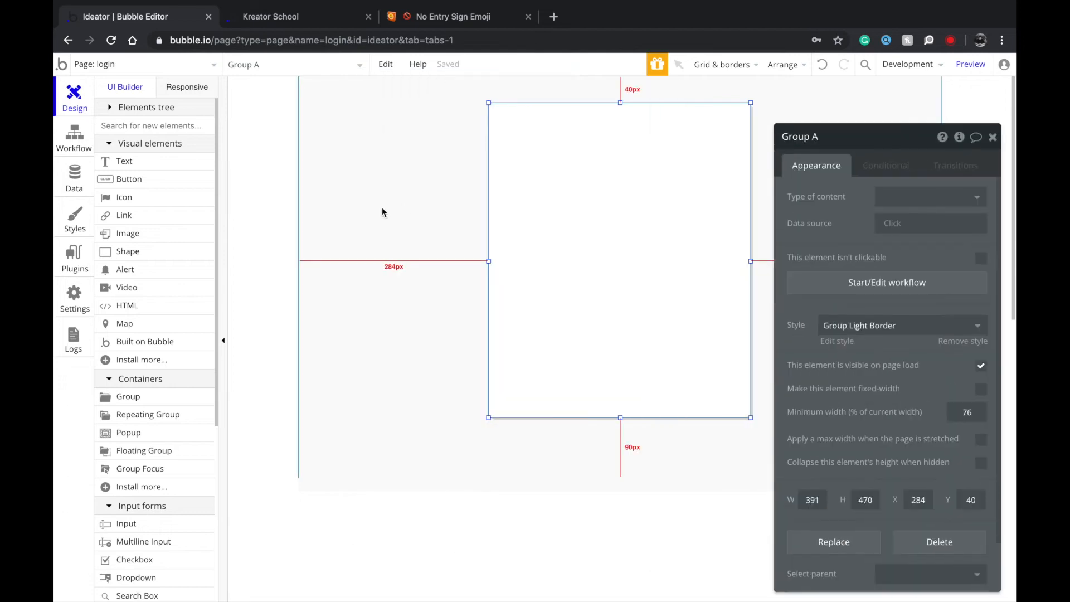
click(126, 523)
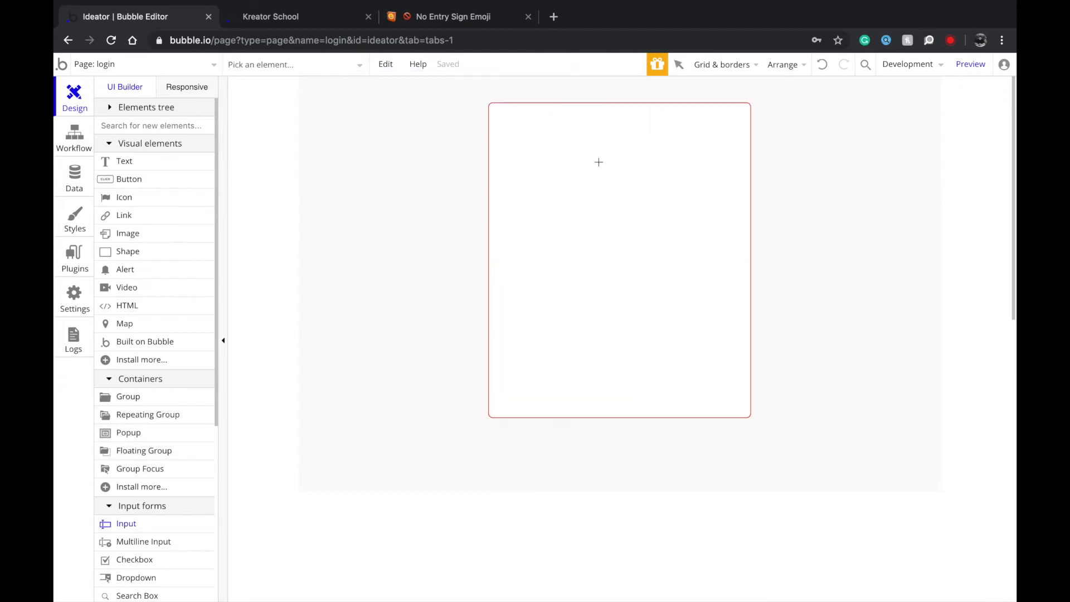
mouse_move(518, 126)
mouse_down()
mouse_move(707, 176)
mouse_move(716, 167)
mouse_up()
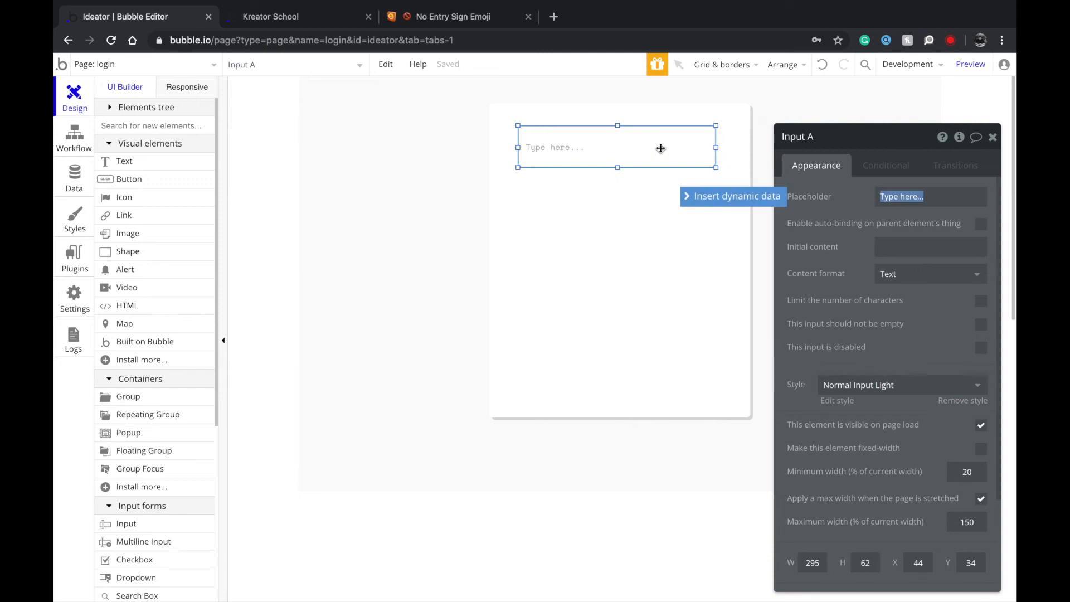
text(Email)
click(622, 143)
key(ctrl+c)
key(ctrl+v)
click(605, 209)
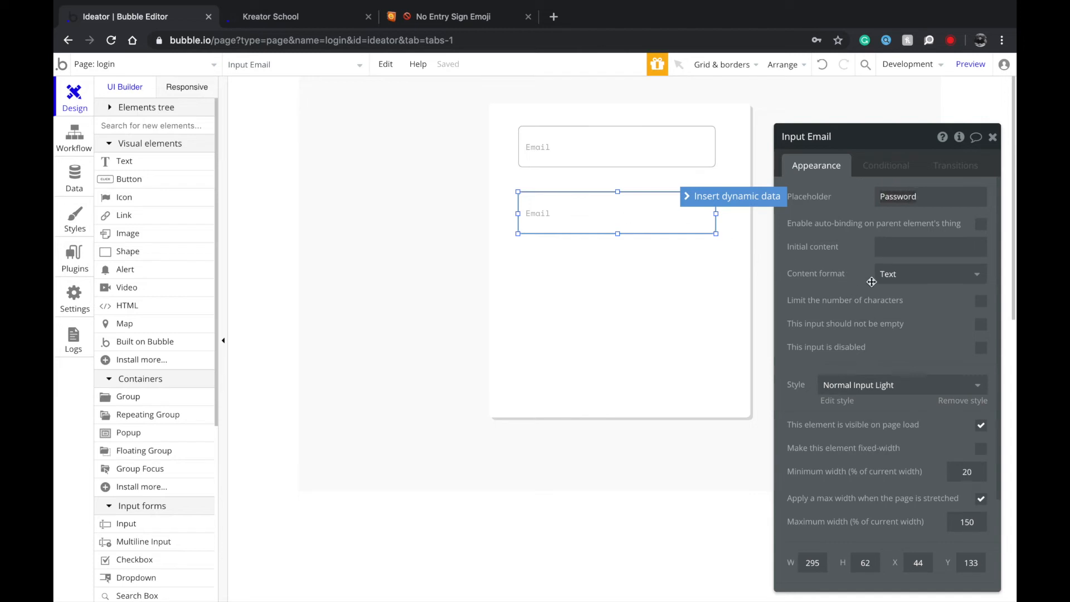
Set the second input's content format to Password and the first input's to Email.
click(913, 274)
click(900, 333)
click(604, 172)
click(605, 159)
click(912, 276)
click(891, 314)
Draw a button below the Password field.
click(124, 179)
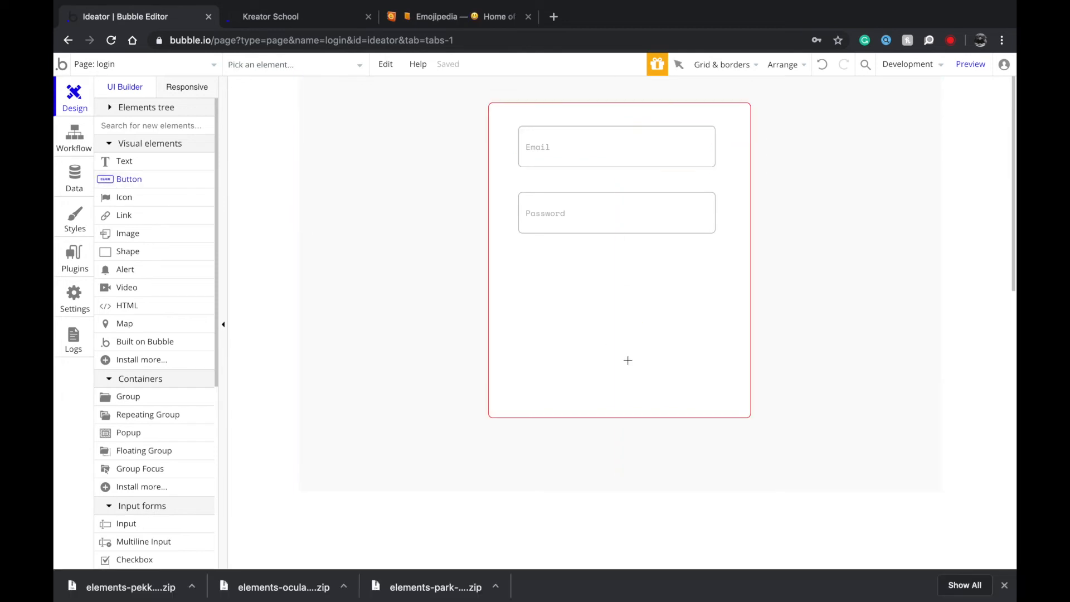
mouse_move(528, 240)
mouse_down()
mouse_move(609, 303)
mouse_move(645, 282)
mouse_move(605, 285)
mouse_move(716, 280)
mouse_up()
double_click(605, 286)
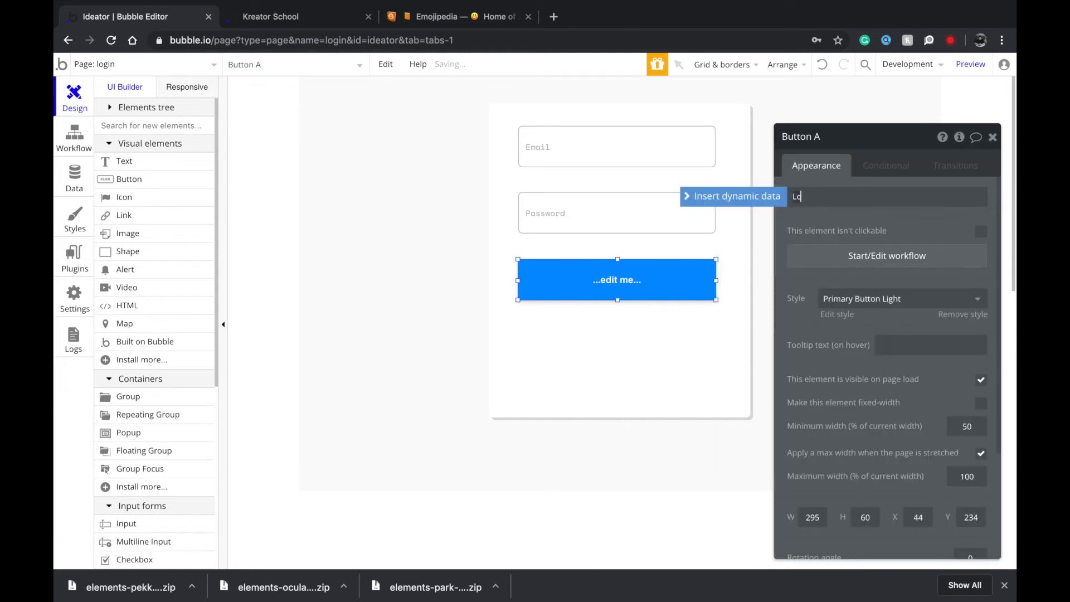
Shorten the login group to fit its contents and move it left and down.
click(659, 345)
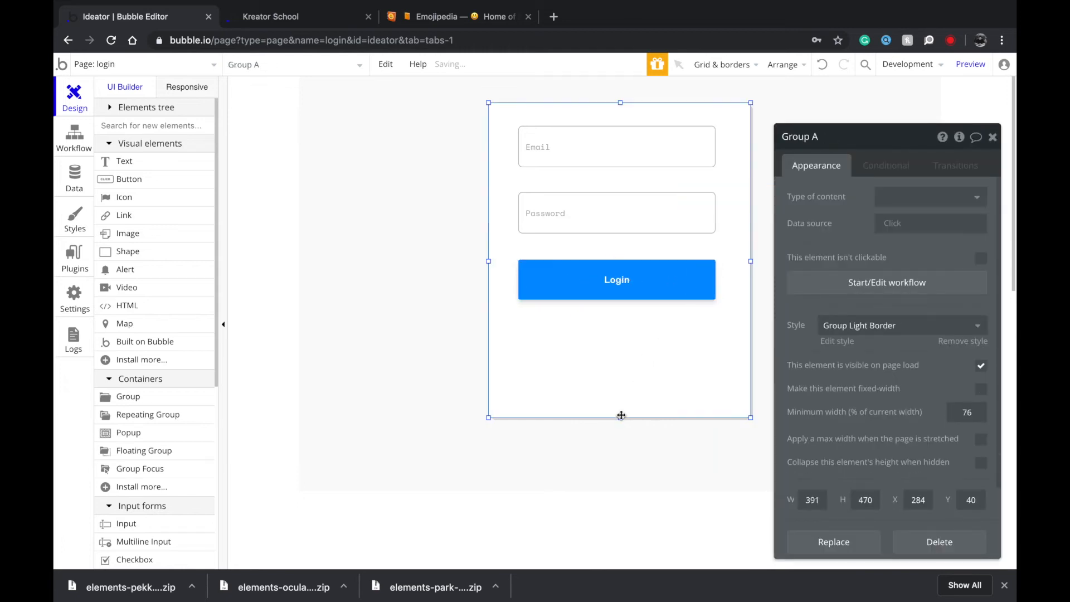
drag(621, 417, 616, 354)
drag(687, 318, 520, 355)
Label the button 'Login' and start its click workflow.
click(500, 323)
click(554, 323)
click(520, 324)
click(860, 197)
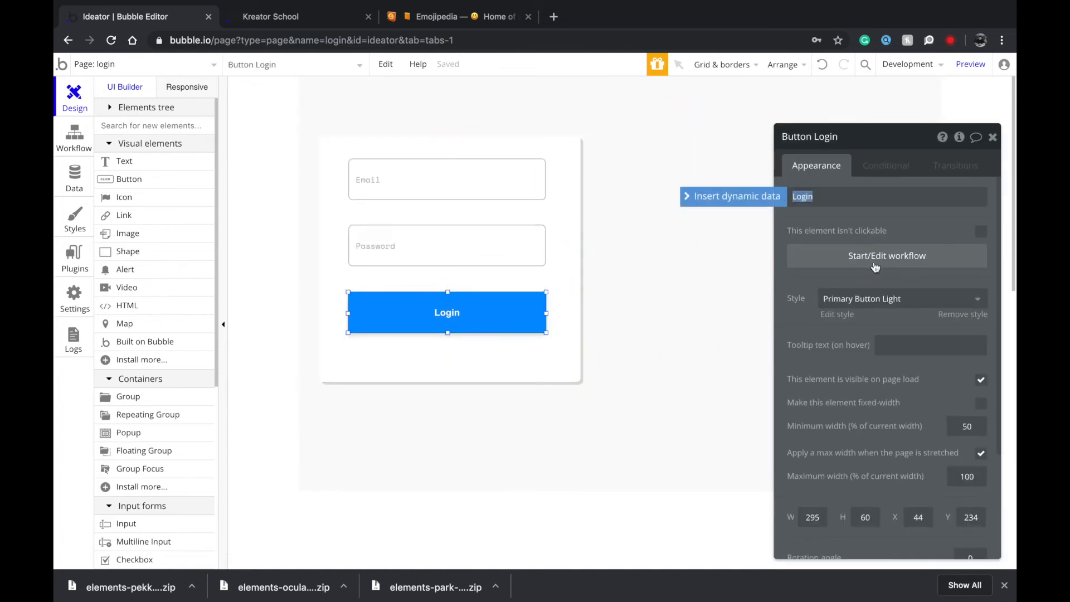
click(870, 262)
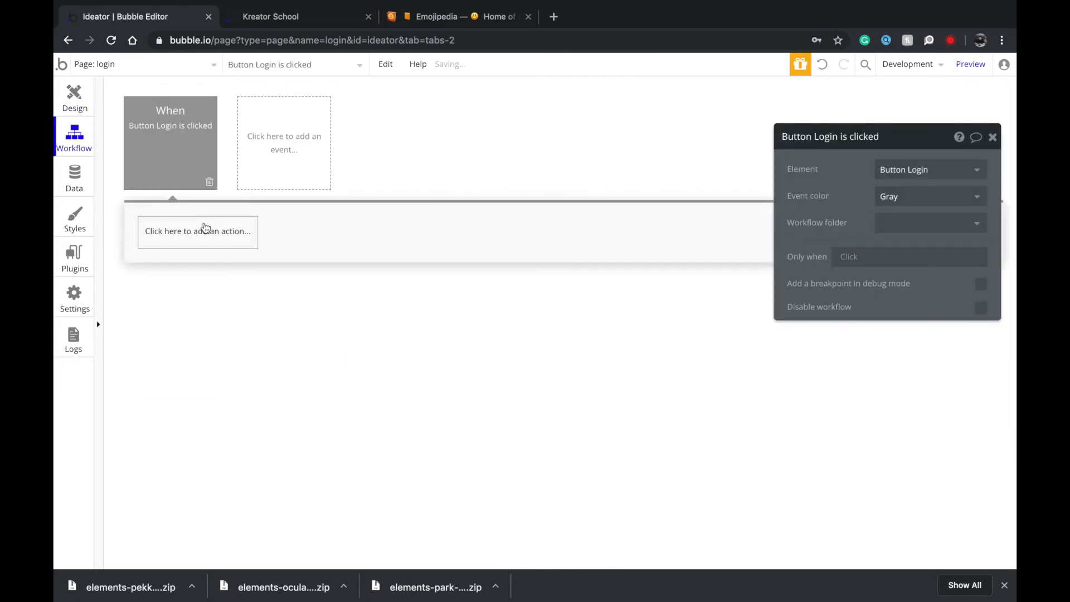
Add an Account > Log the user in action to the Login click workflow.
click(202, 229)
mouse_move(189, 321)
mouse_move(207, 302)
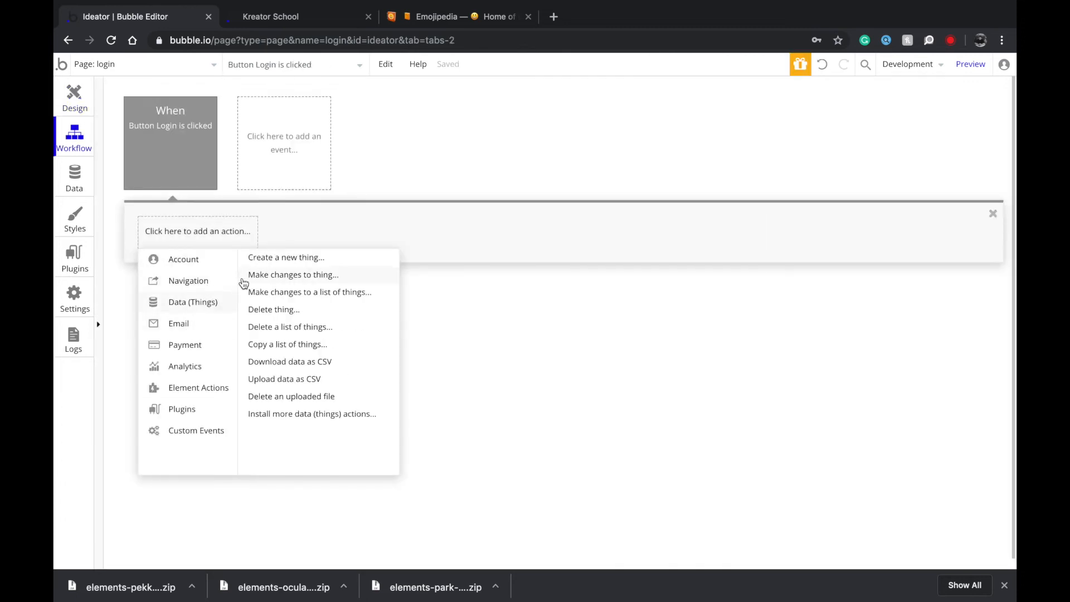
mouse_move(210, 279)
mouse_move(228, 261)
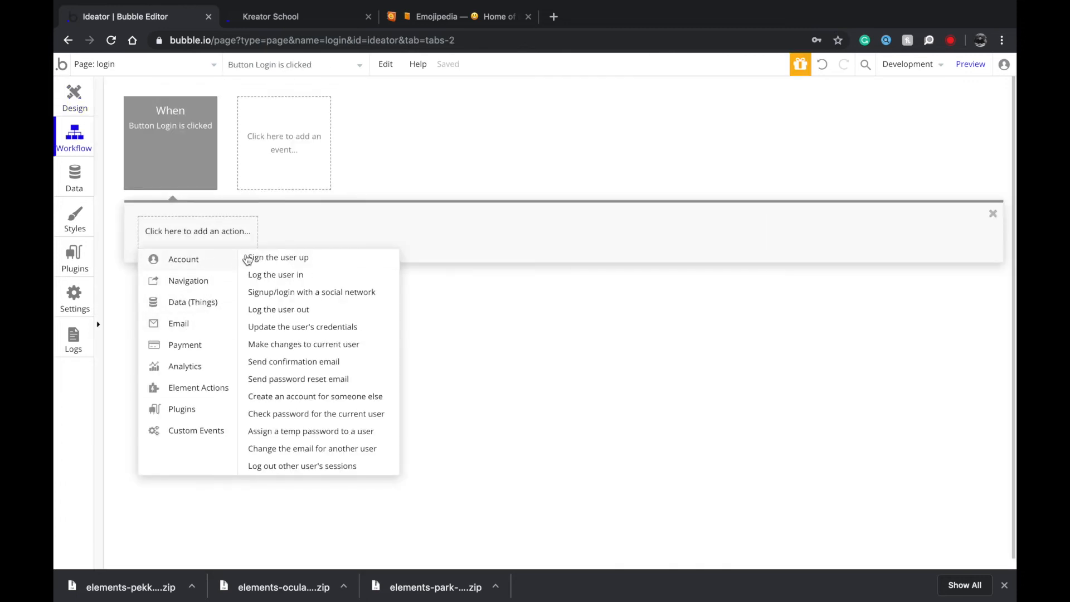
click(277, 276)
Set Email and Password to the Email and Password inputs' values, with Remember the email set to yes.
click(898, 169)
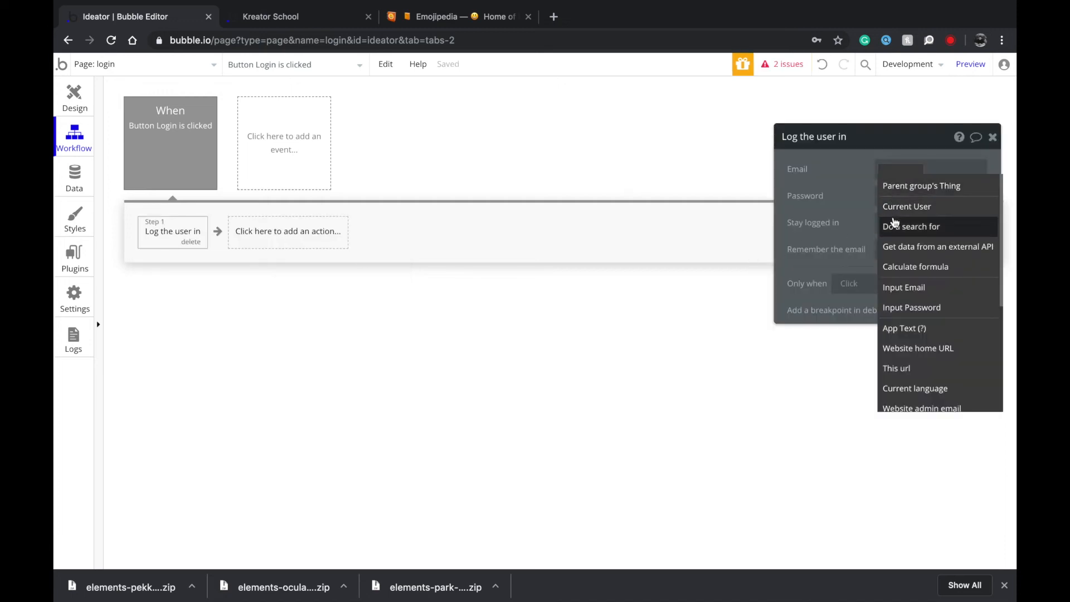
click(901, 286)
click(917, 186)
click(890, 198)
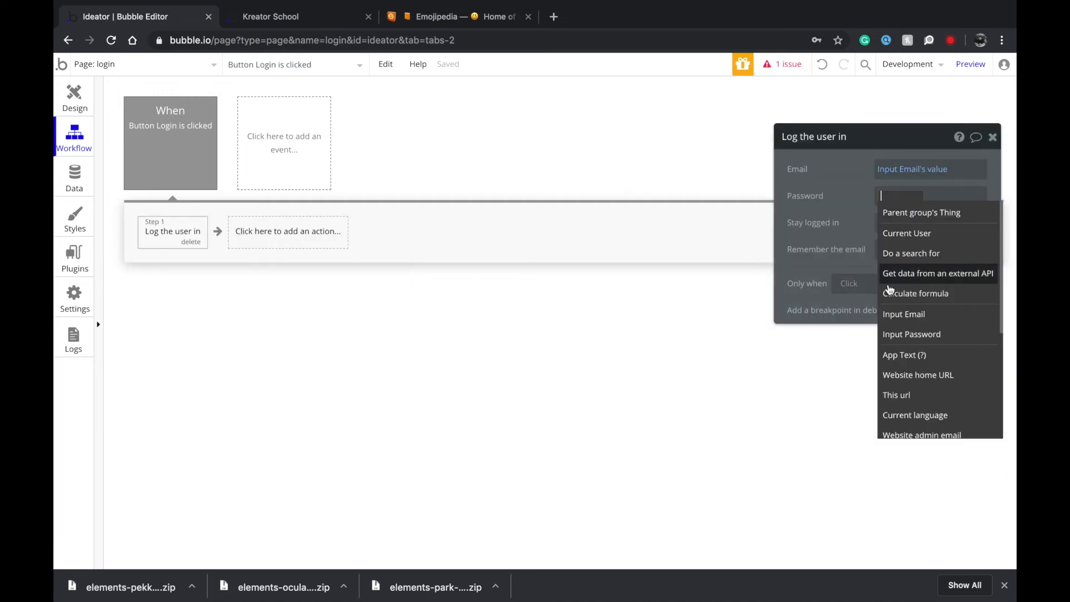
click(901, 334)
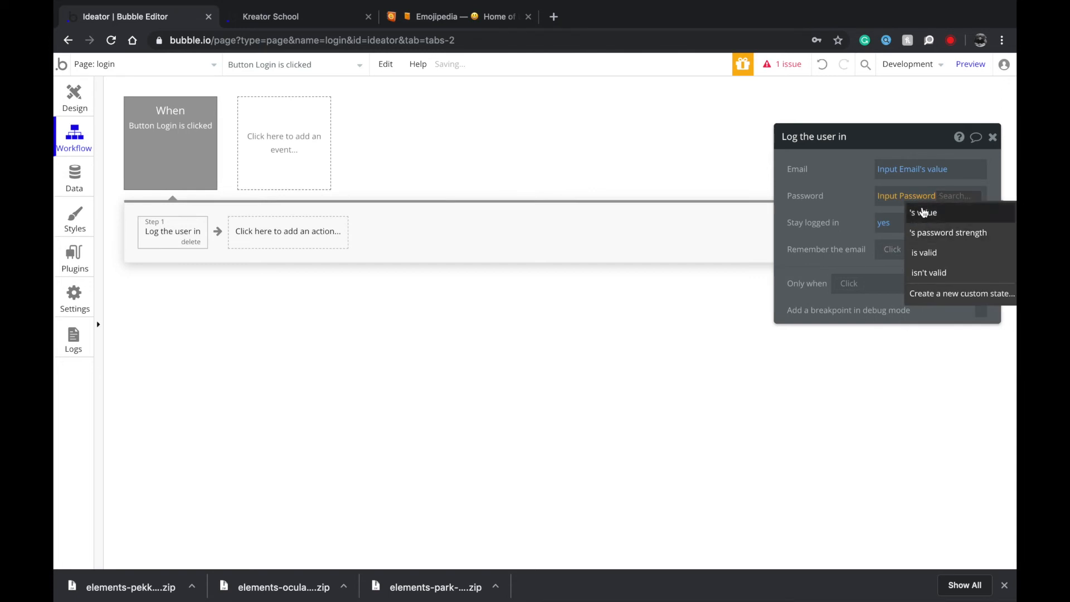
click(924, 213)
click(891, 251)
text(yes)
click(890, 280)
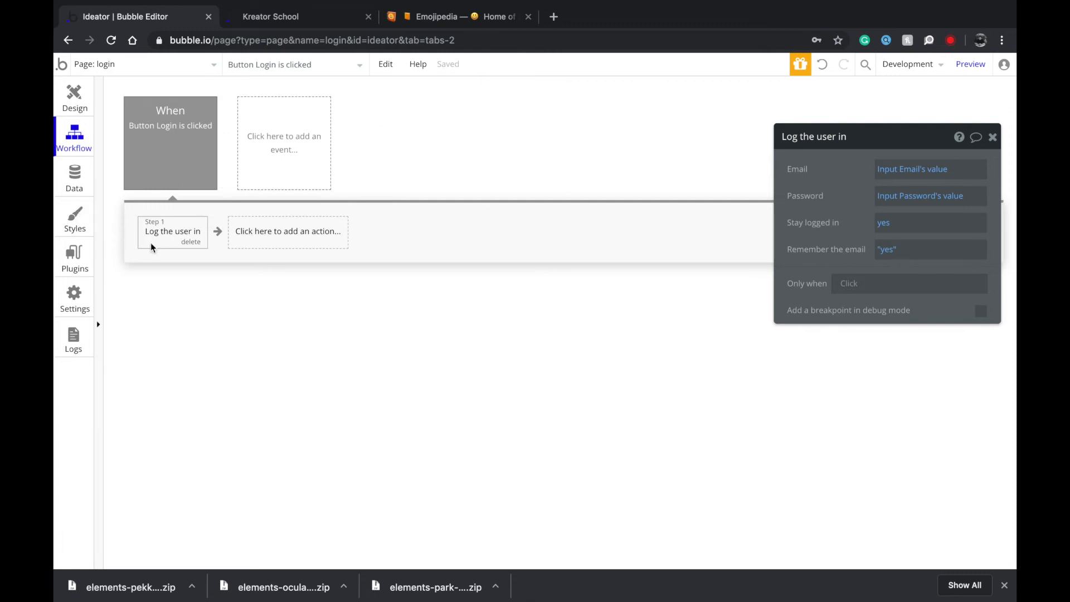
Open the action list for a second step after logging in.
click(245, 233)
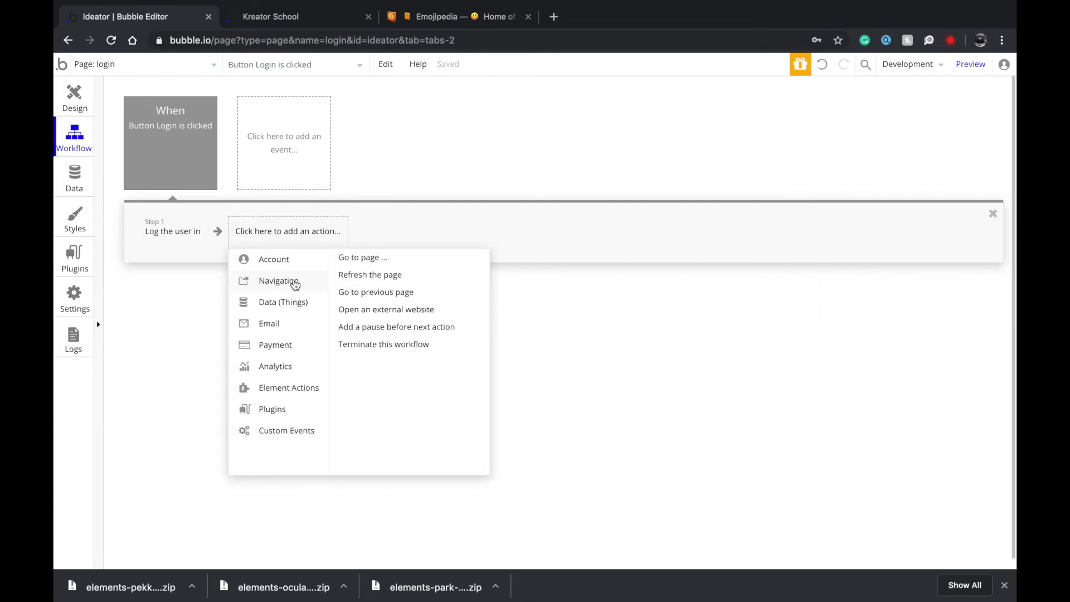
click(195, 319)
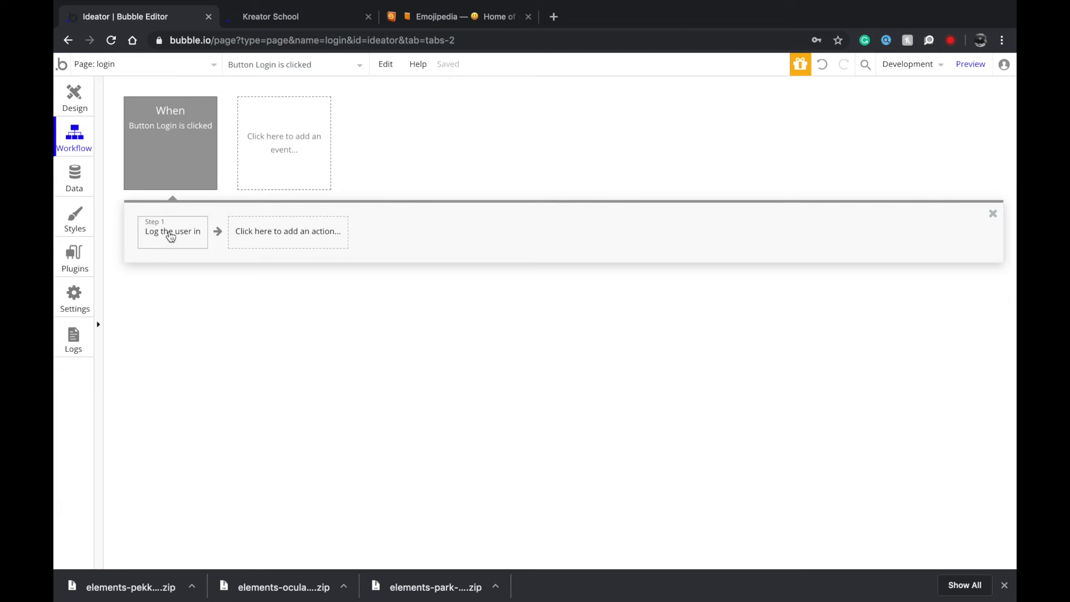
click(230, 238)
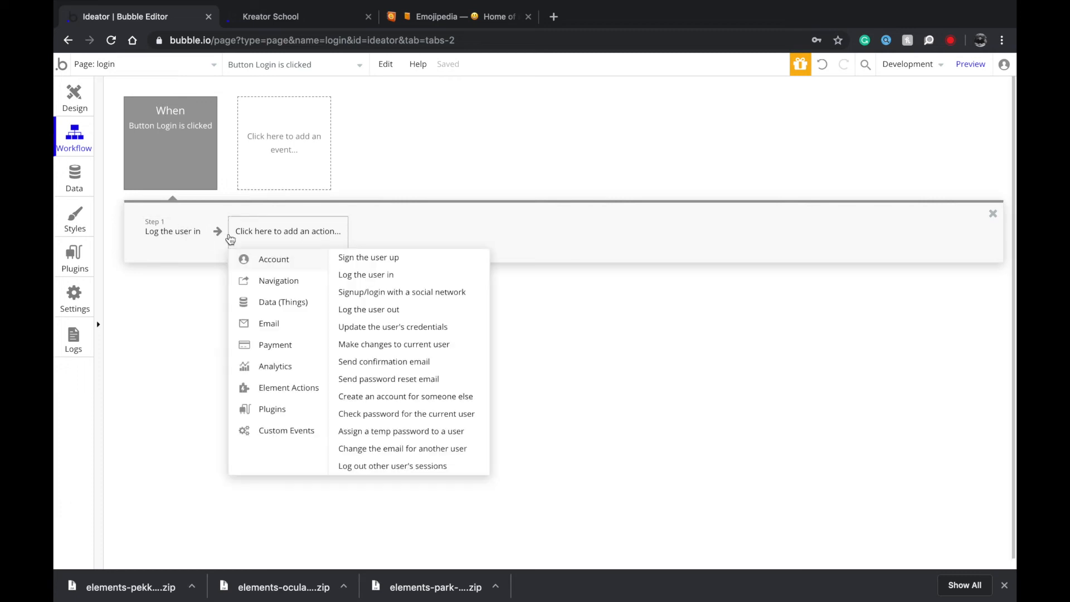
Add a 'User is logged in' event whose Go to page step sends users to create-post.
click(269, 143)
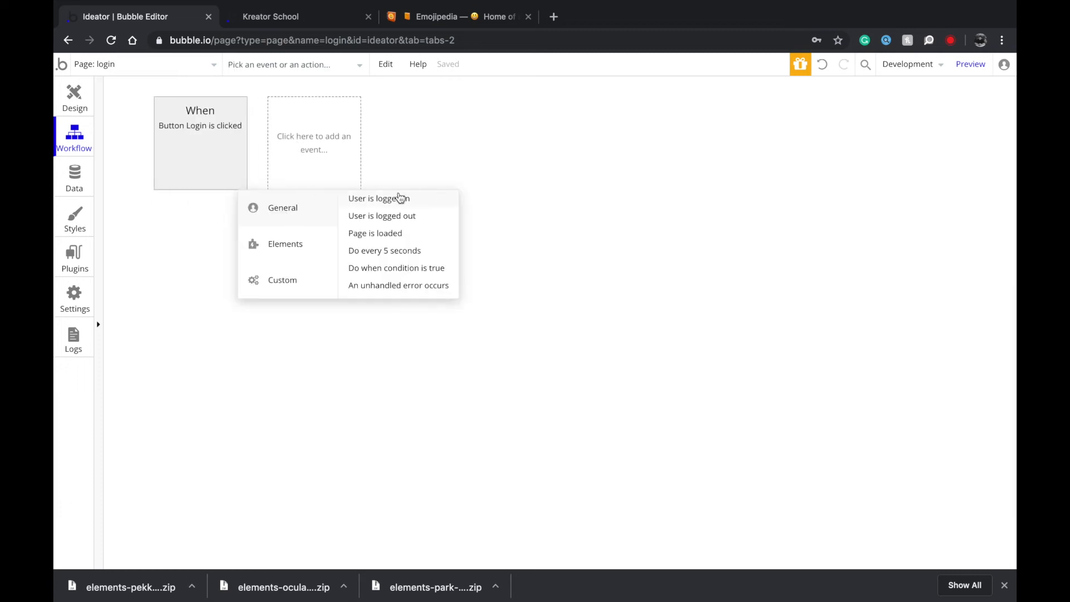
click(396, 196)
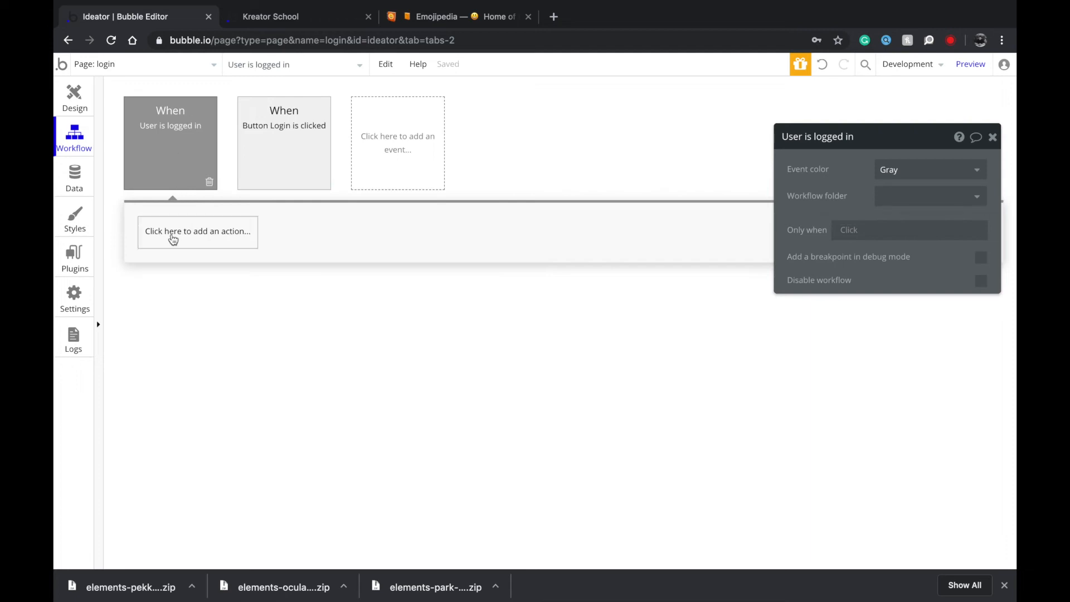
click(173, 239)
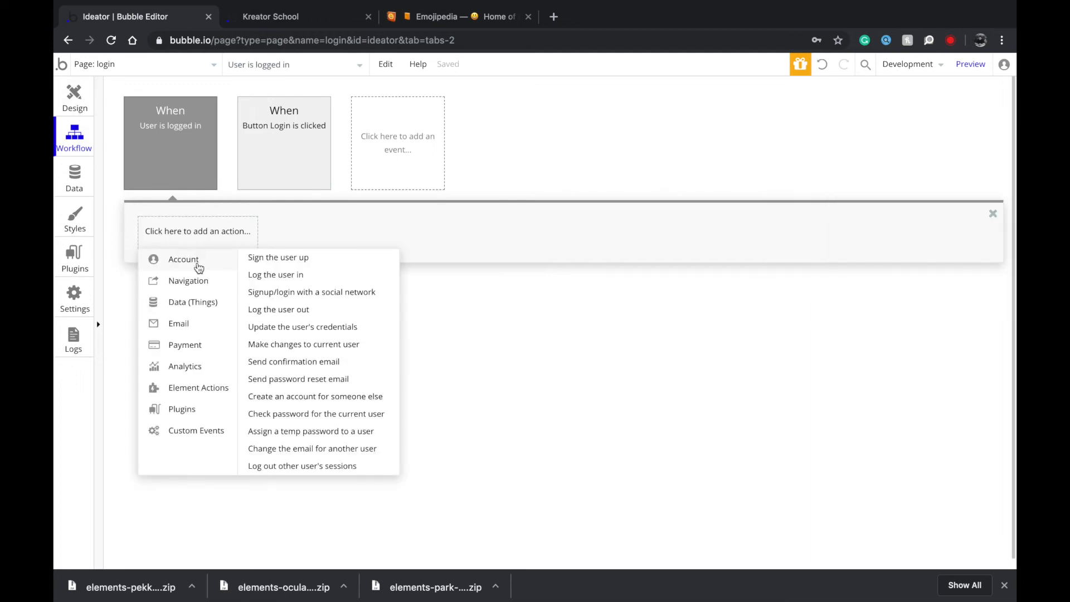
mouse_move(205, 287)
click(265, 259)
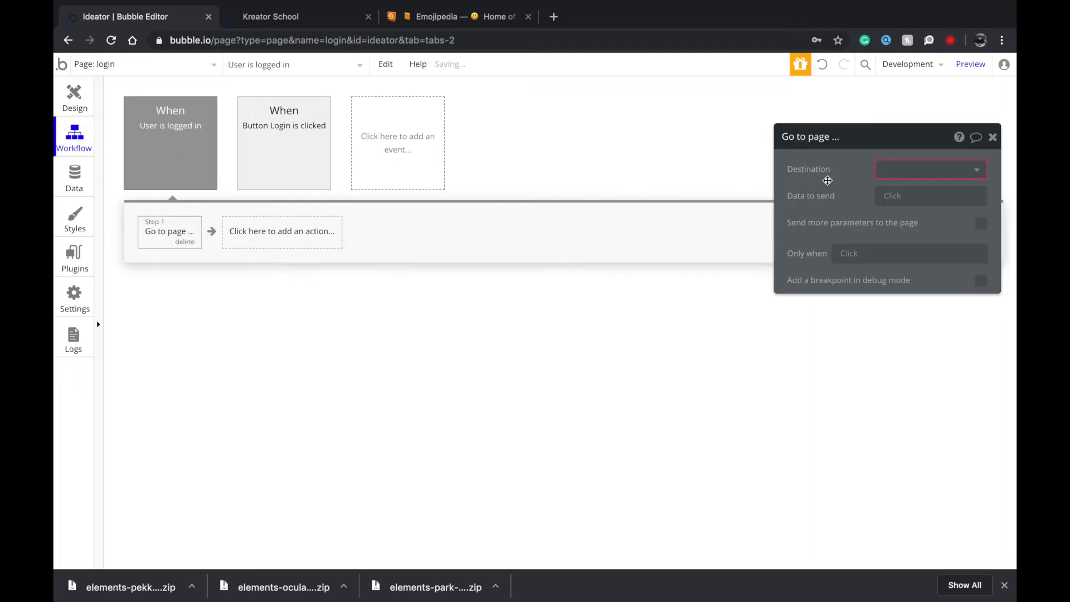
click(920, 169)
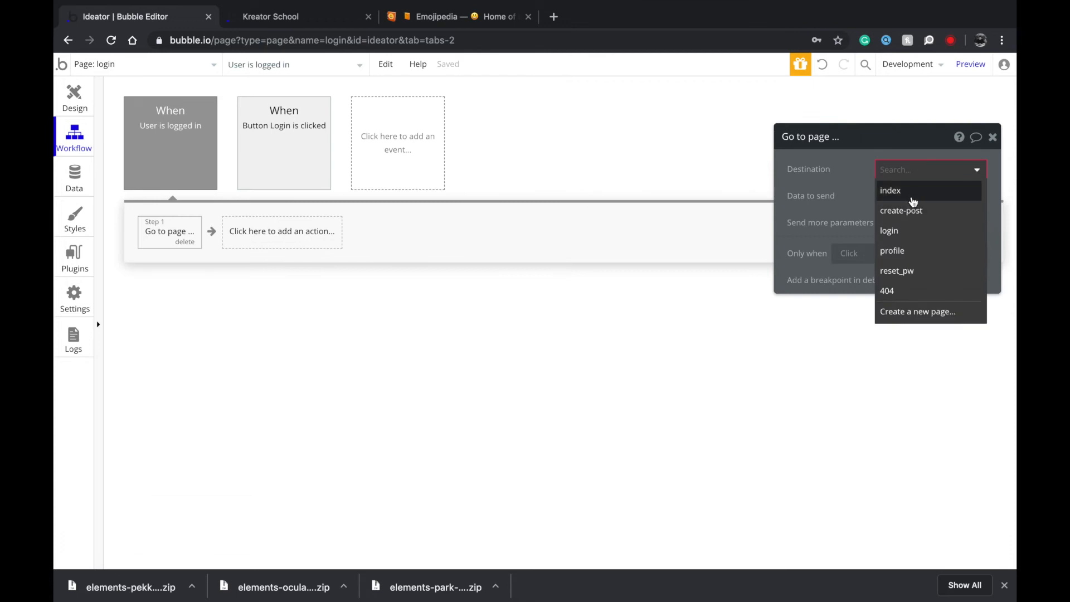
click(915, 211)
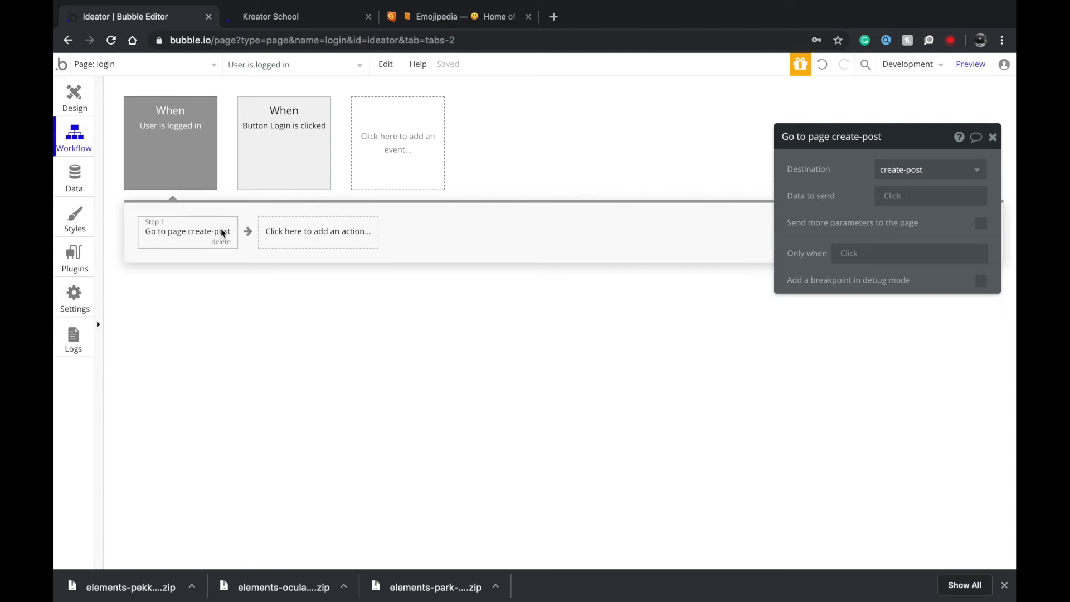
click(285, 107)
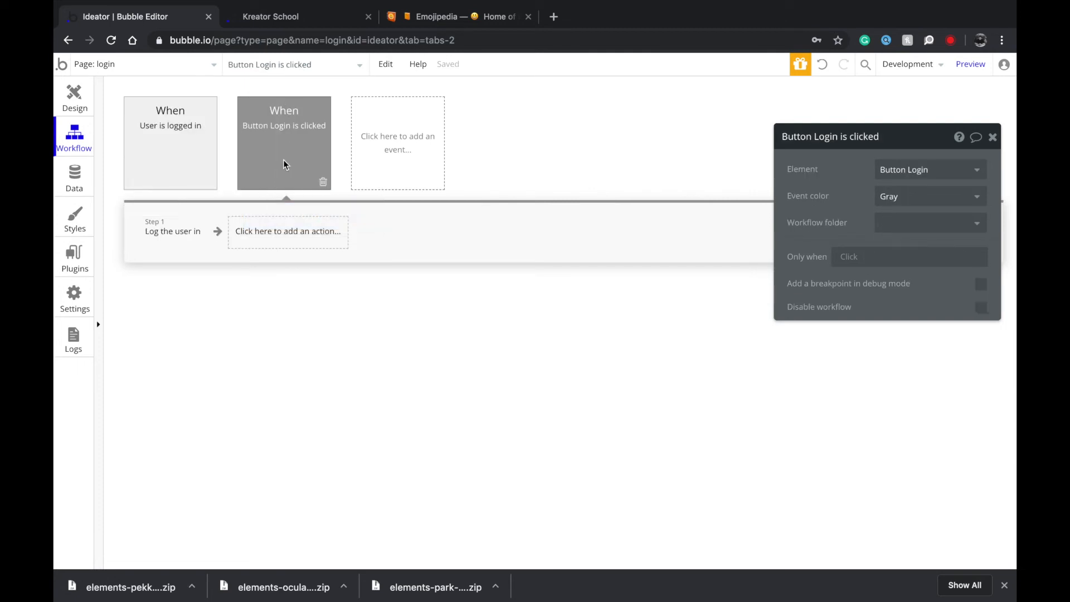
Duplicate the login group and place the copy beside the original.
click(75, 103)
click(569, 231)
key(super+d)
drag(566, 229, 887, 220)
Give the copied group's button the green Success Button Light style.
click(759, 318)
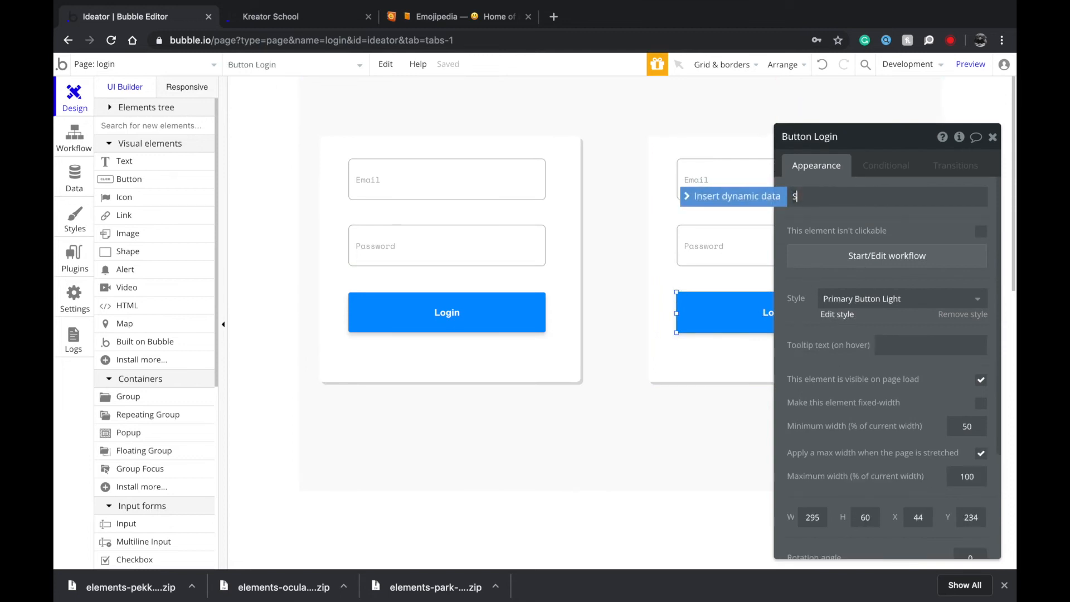
click(942, 298)
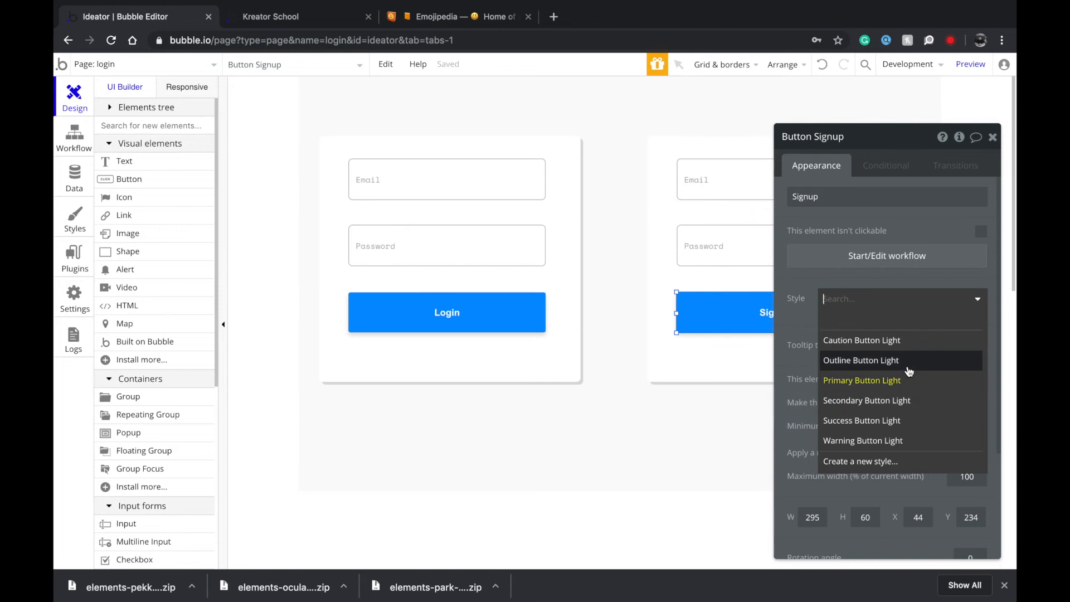
click(901, 437)
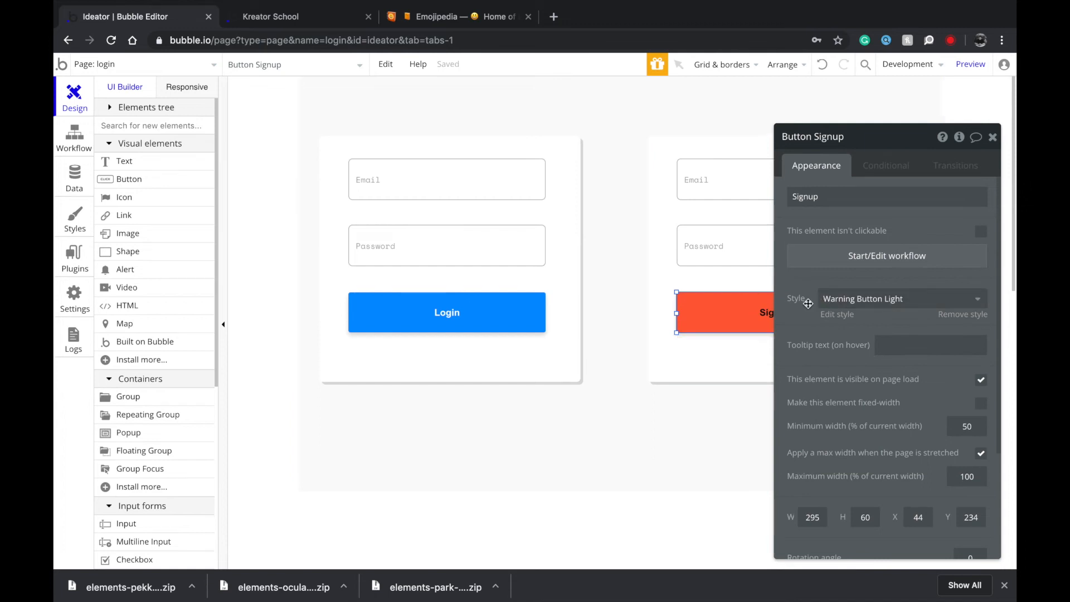
drag(808, 304, 483, 283)
click(564, 279)
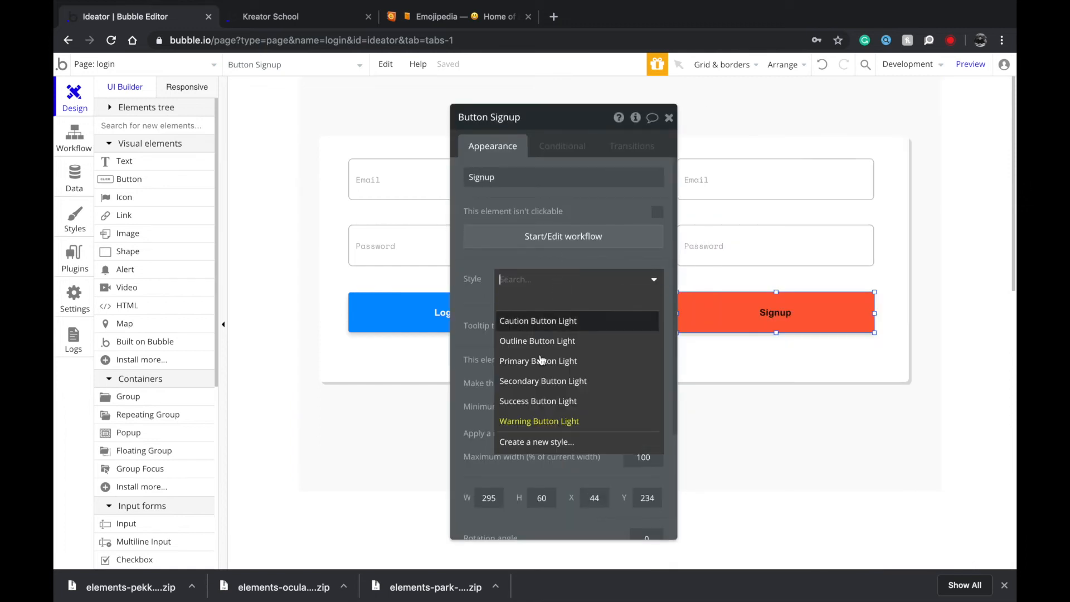
click(539, 403)
Edit the copied fields as Desired Email and Desired Password, and open the Signup button's workflow.
click(741, 190)
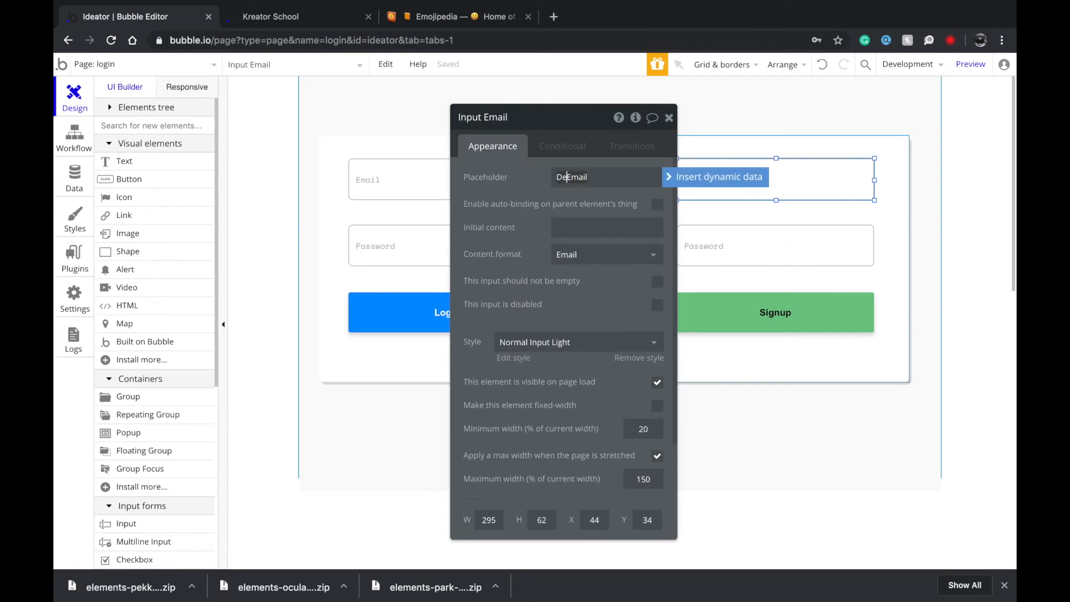
click(755, 232)
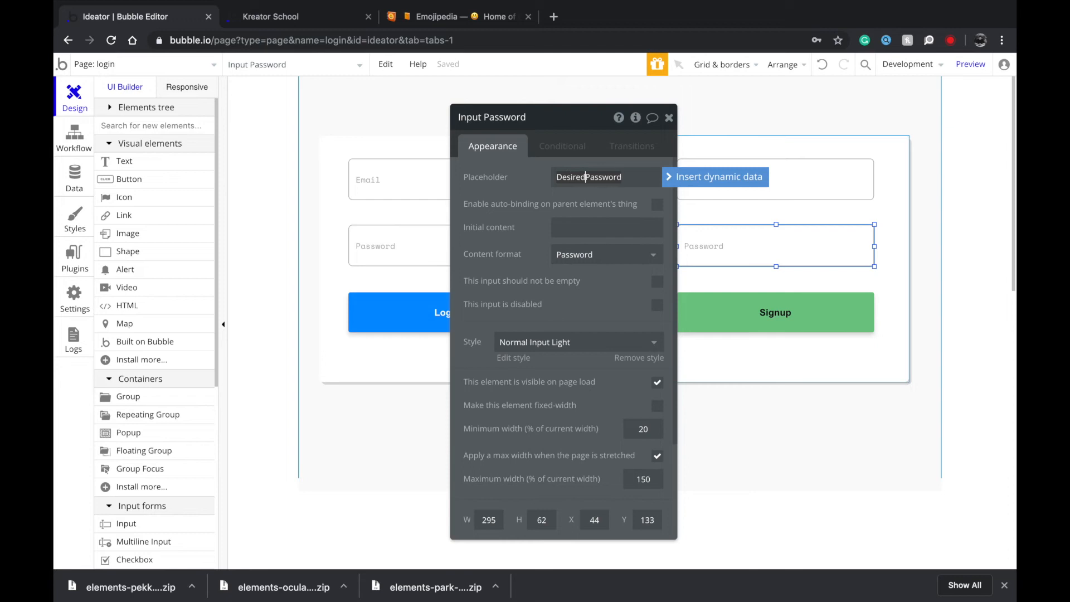
click(774, 315)
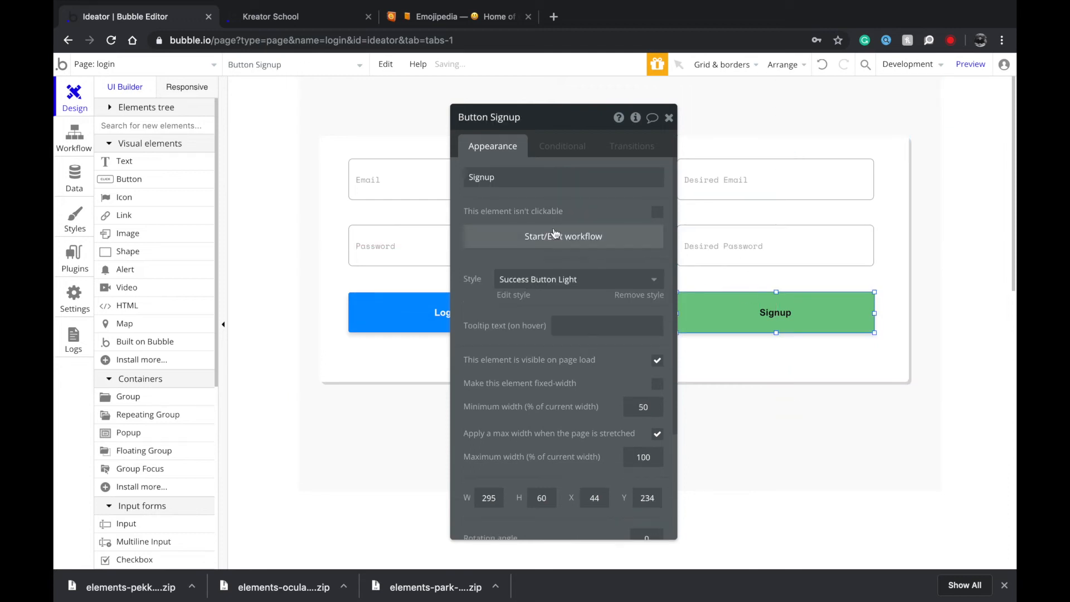
click(555, 234)
click(71, 108)
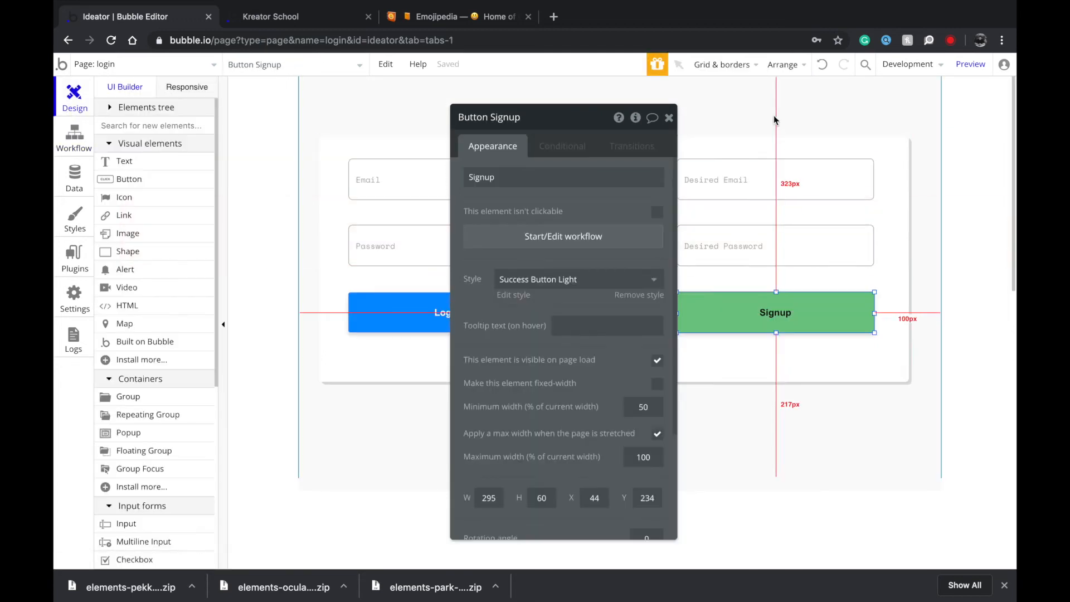
Add a 'Your name' input at the top of the signup group, then align and shorten the group.
click(779, 135)
drag(779, 136, 779, 84)
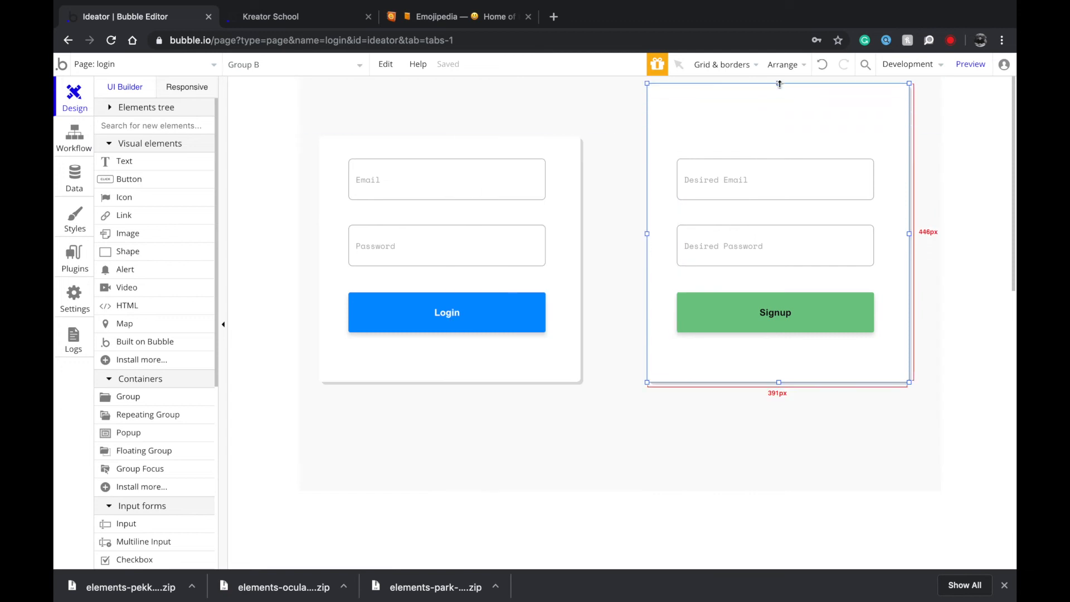
drag(766, 172, 764, 108)
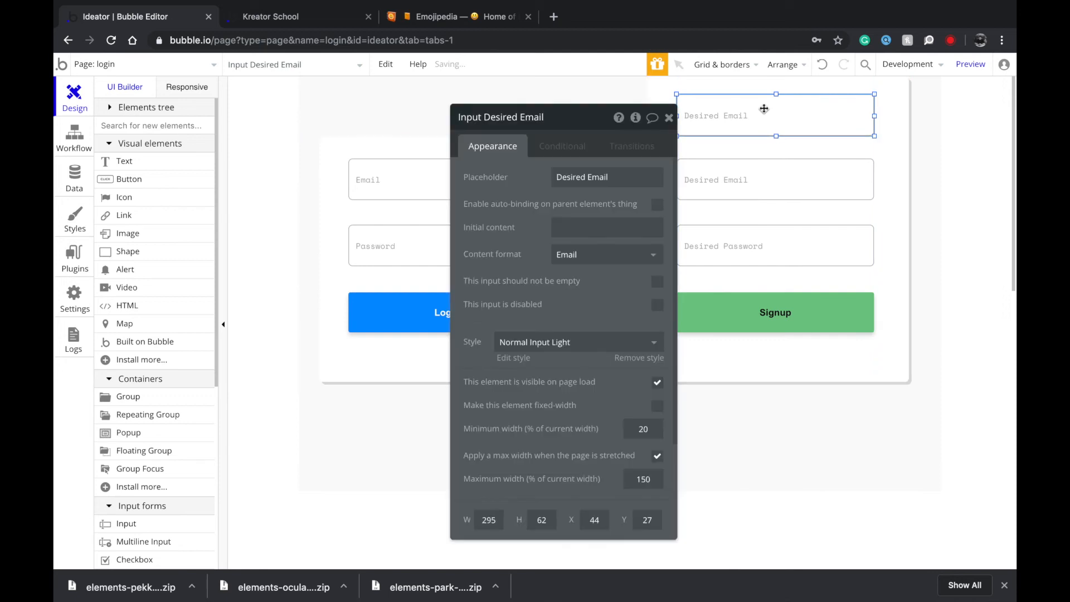
text(e)
click(914, 203)
drag(893, 168, 880, 230)
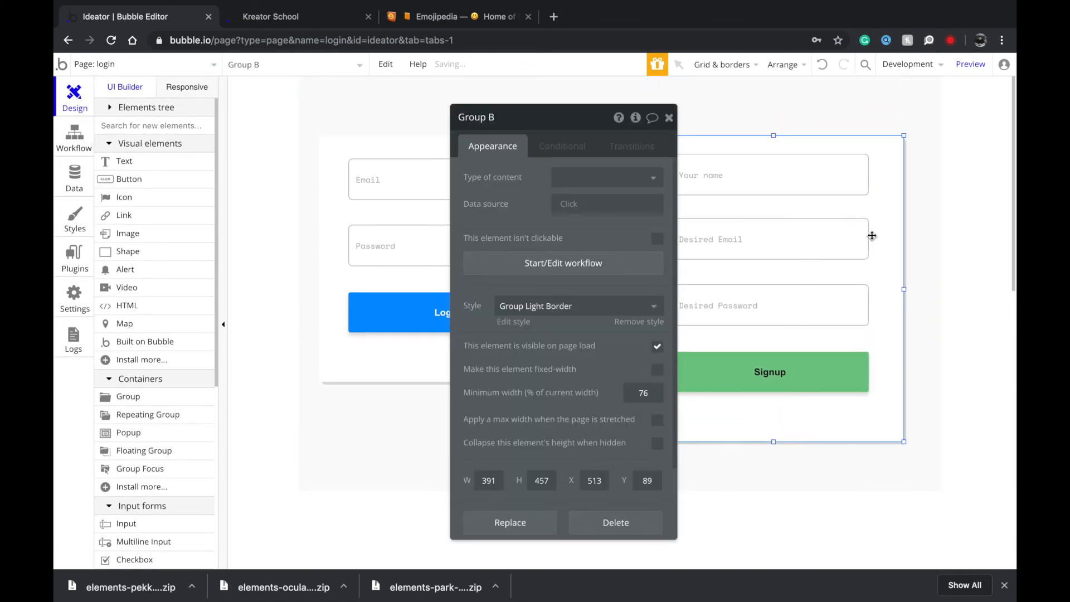
drag(773, 438, 773, 427)
click(771, 388)
Add an Account > Sign the user up action to the Signup click workflow.
click(565, 236)
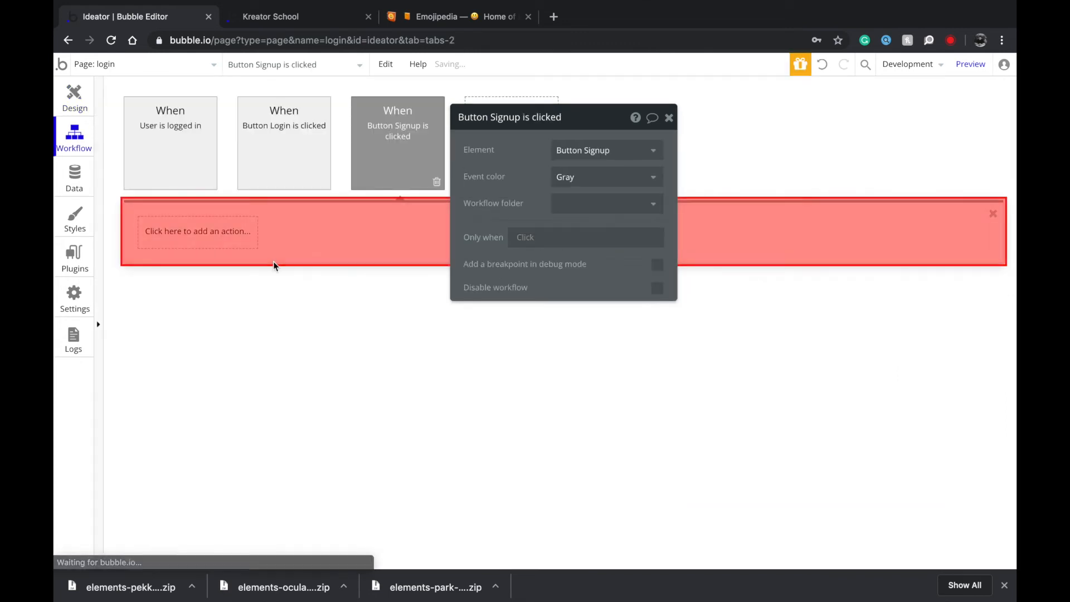
click(210, 224)
mouse_move(210, 281)
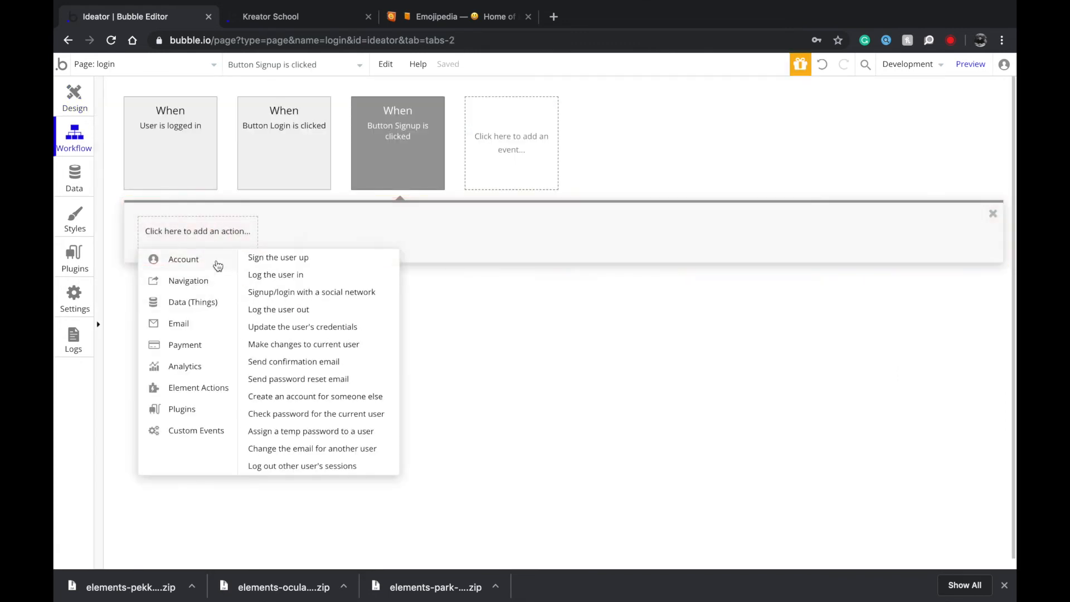
click(285, 264)
Map Email, Password and name to the Desired Email, Desired Password and Your name inputs' values.
click(557, 148)
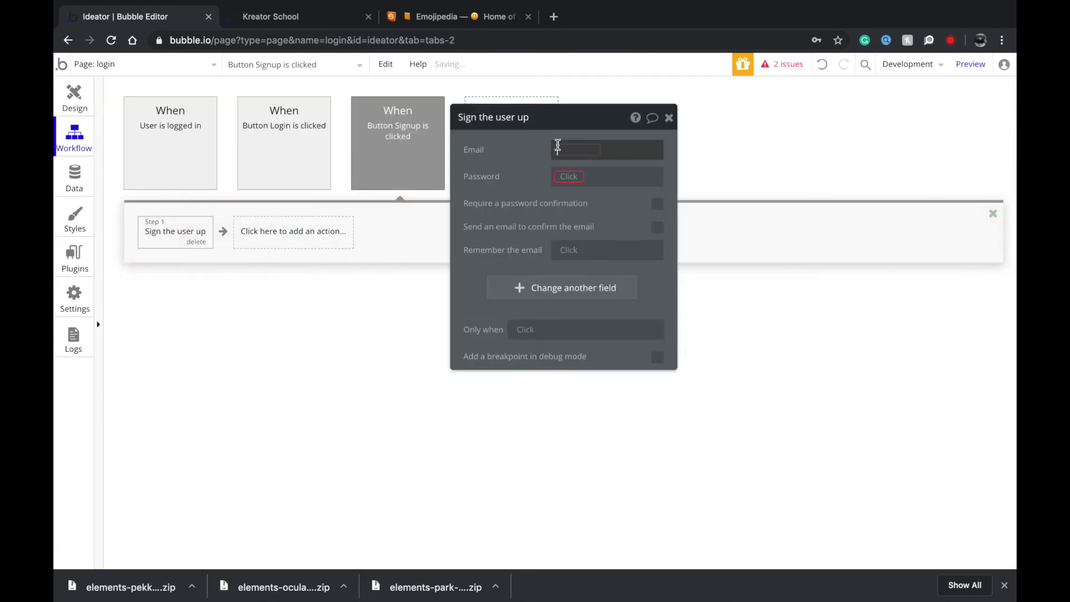
click(578, 272)
click(578, 174)
click(563, 179)
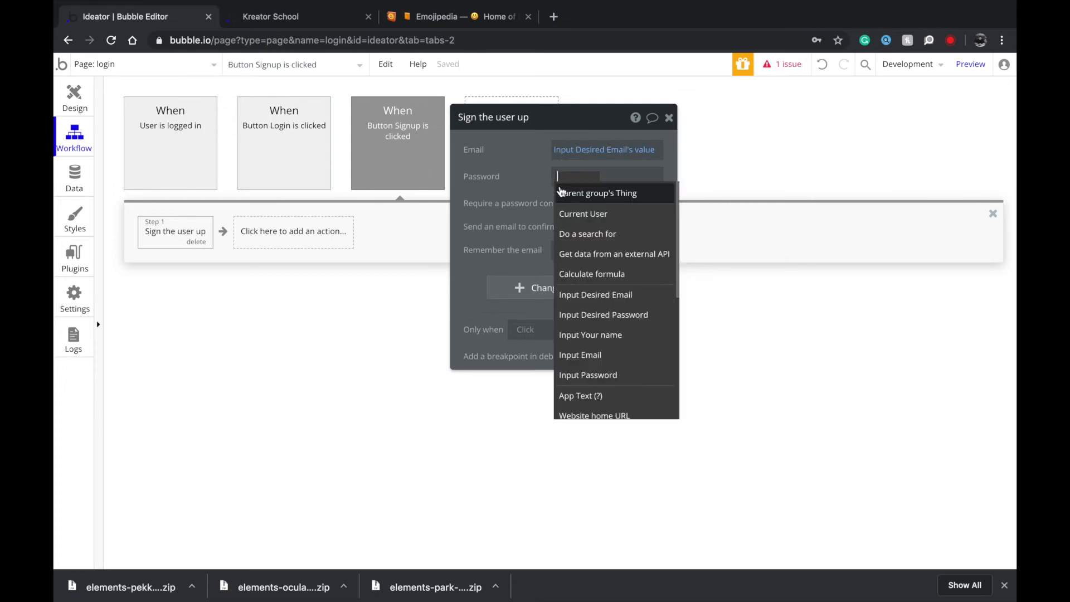
click(563, 313)
click(624, 212)
click(569, 304)
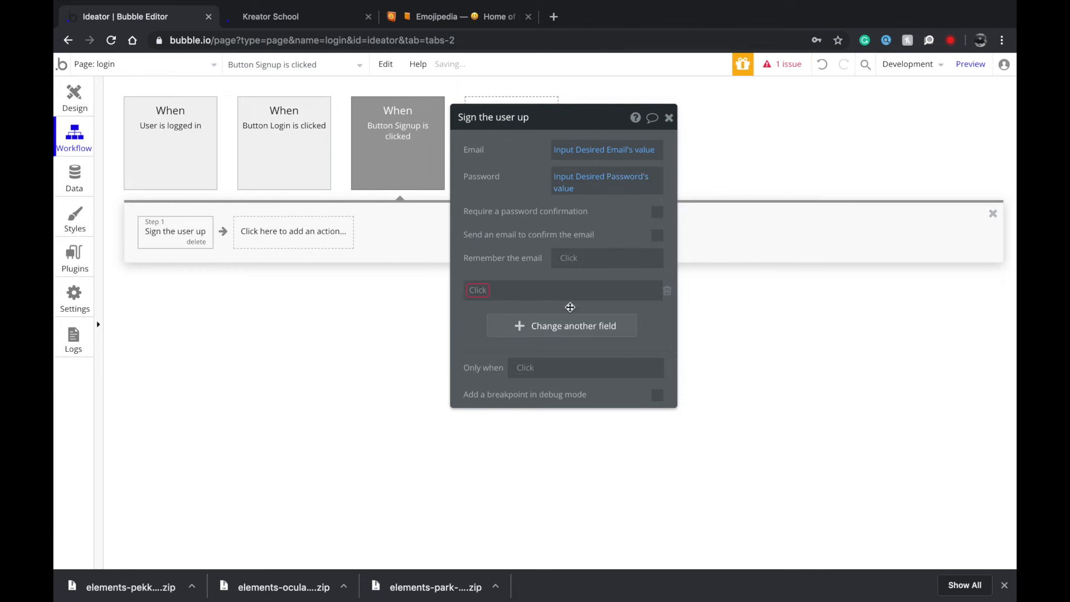
click(488, 290)
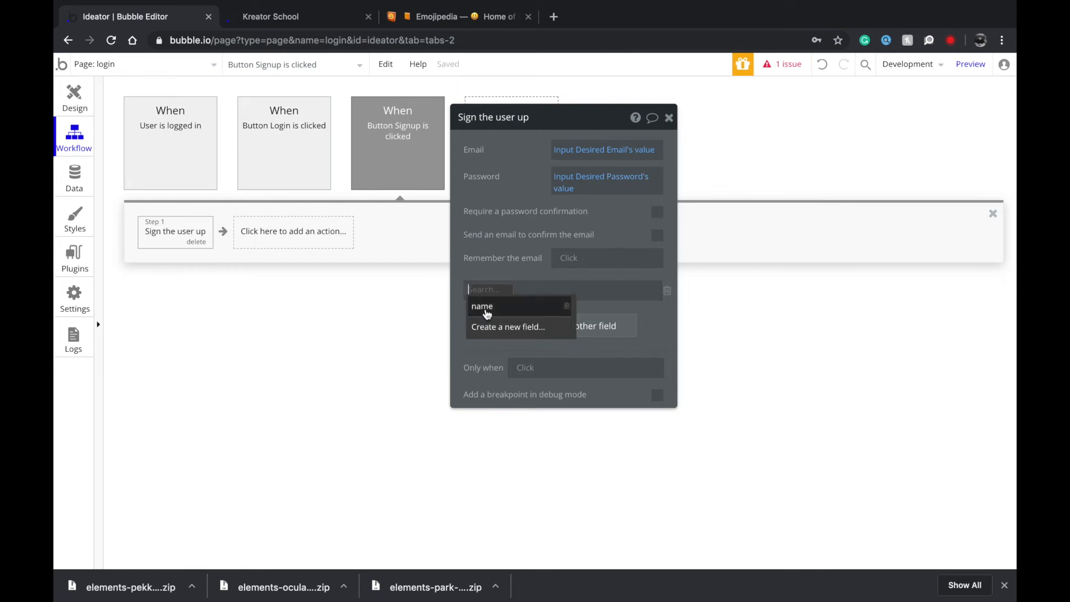
click(487, 308)
click(704, 300)
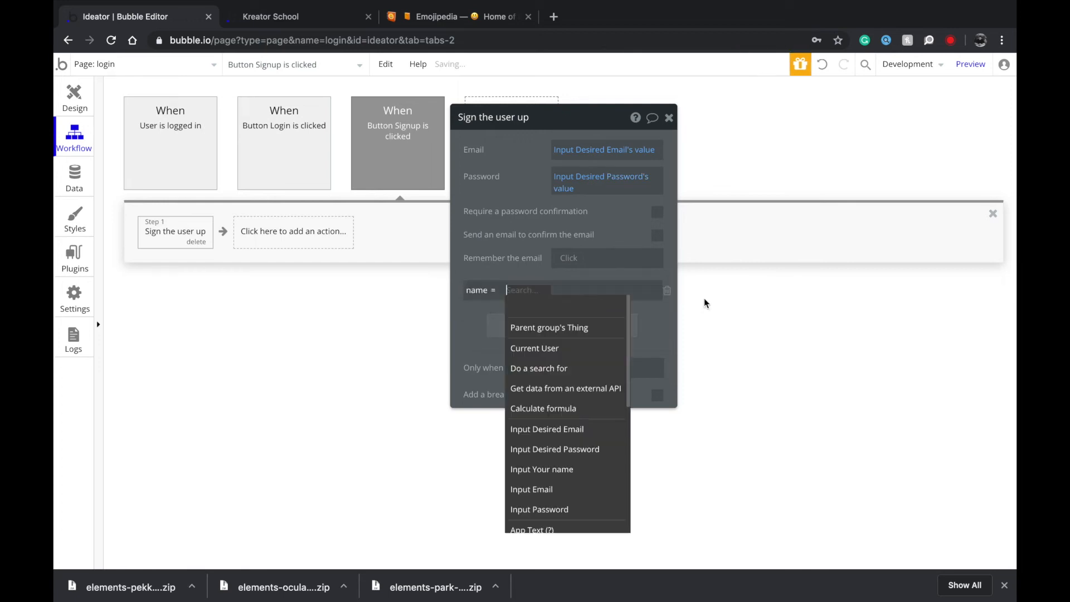
click(570, 472)
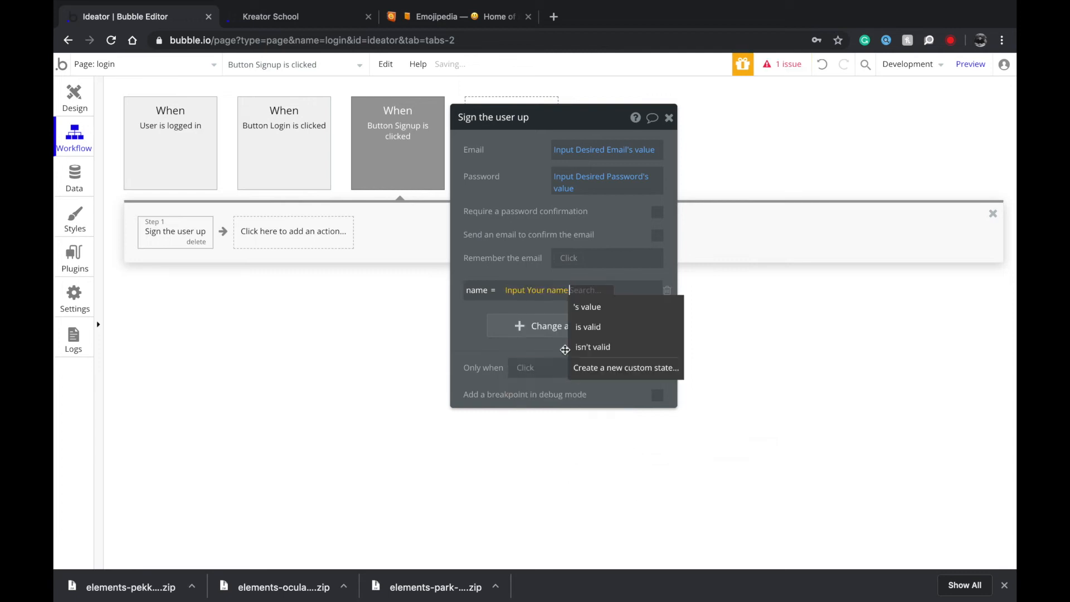
Set Remember the email to yes, leaving email confirmation off.
click(559, 260)
click(572, 286)
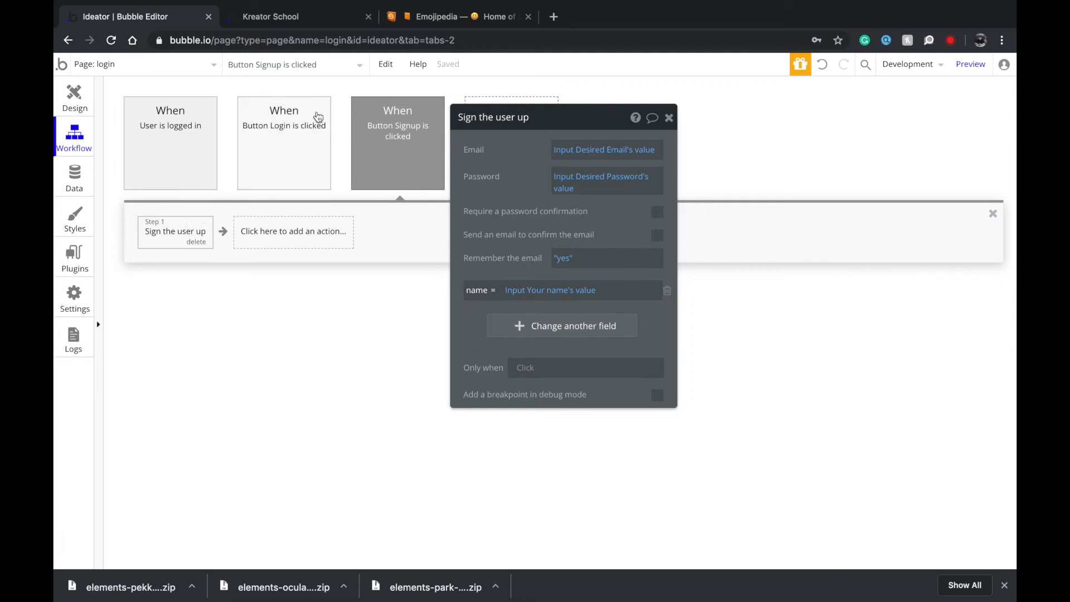
mouse_move(314, 132)
mouse_move(423, 127)
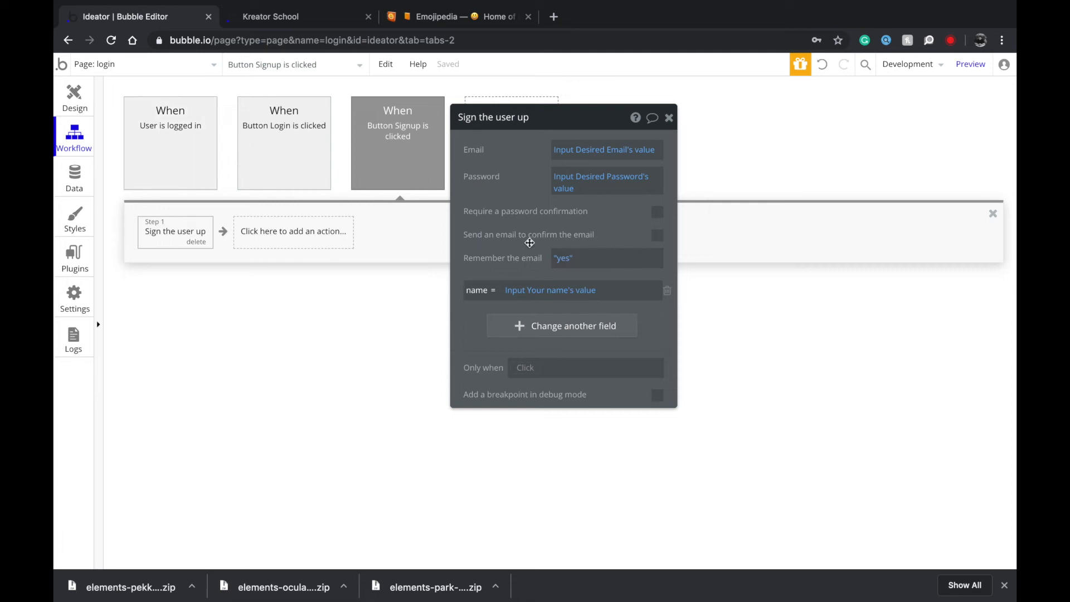
click(656, 236)
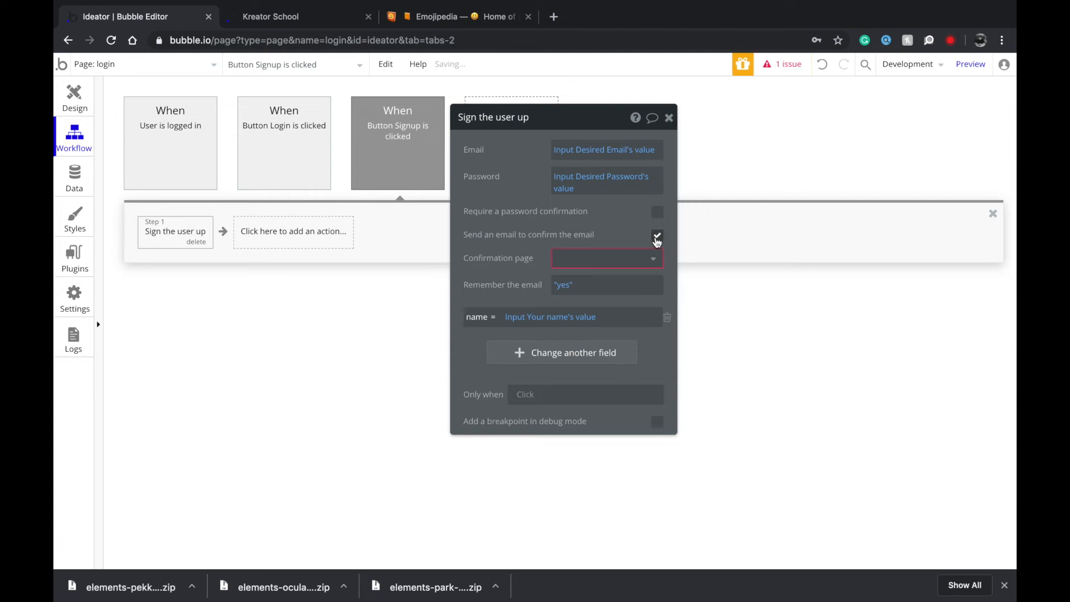
click(657, 236)
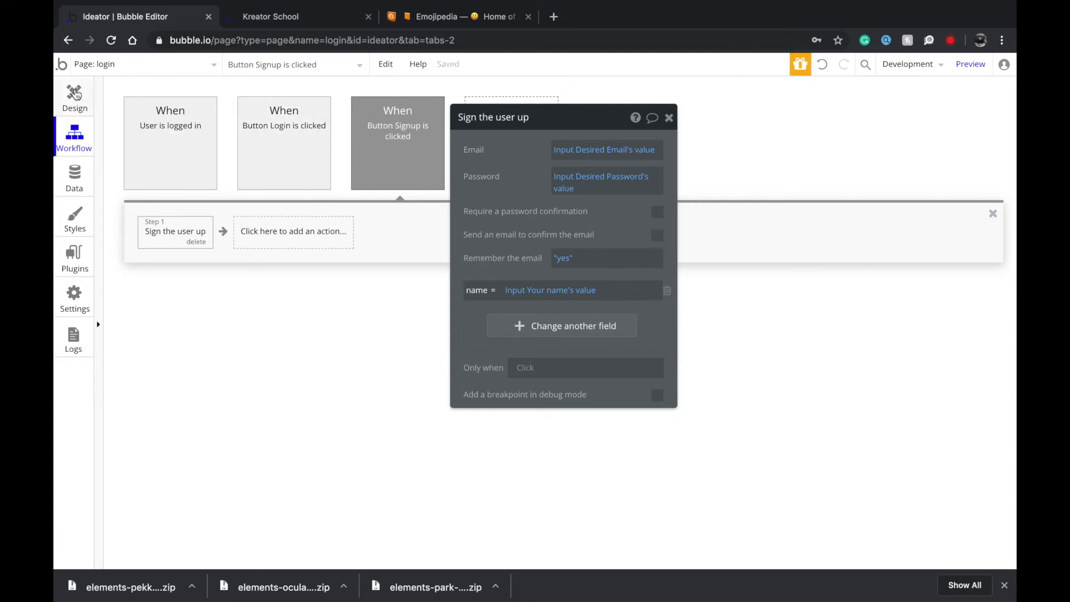
click(75, 95)
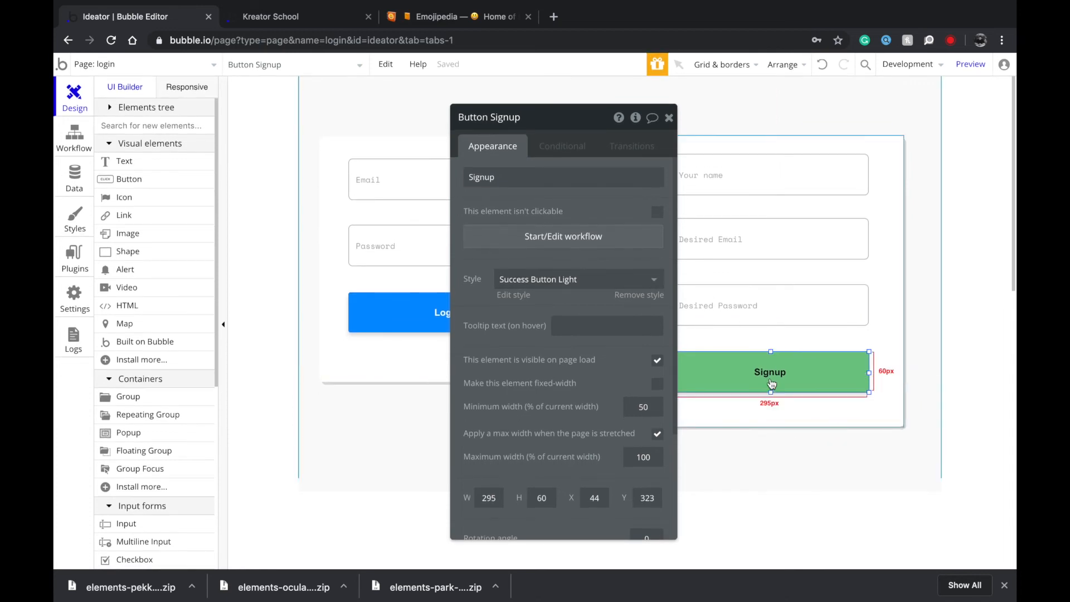
click(123, 66)
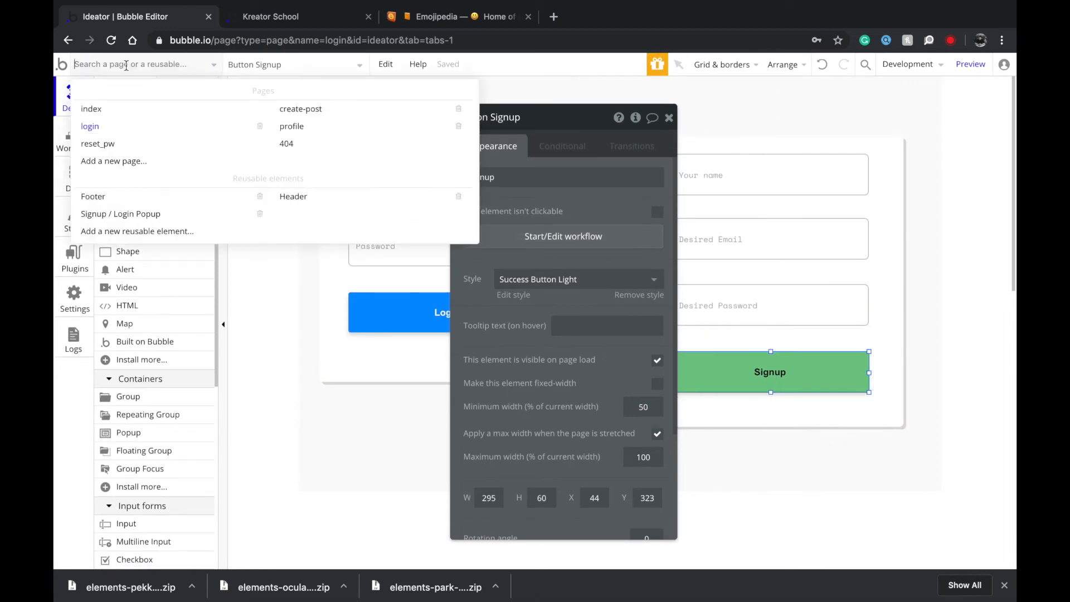
click(178, 117)
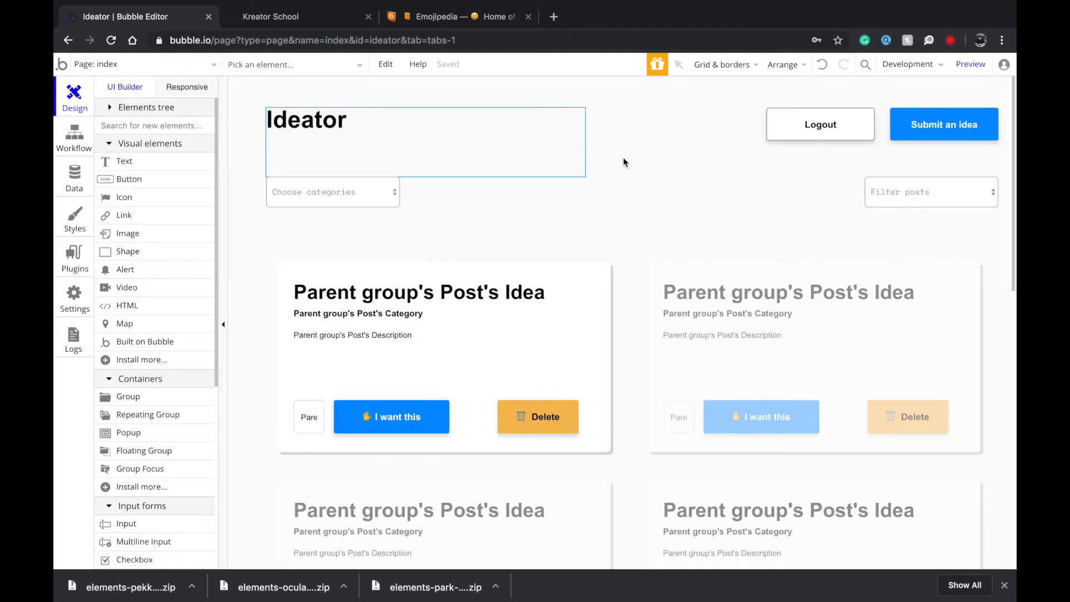
click(952, 114)
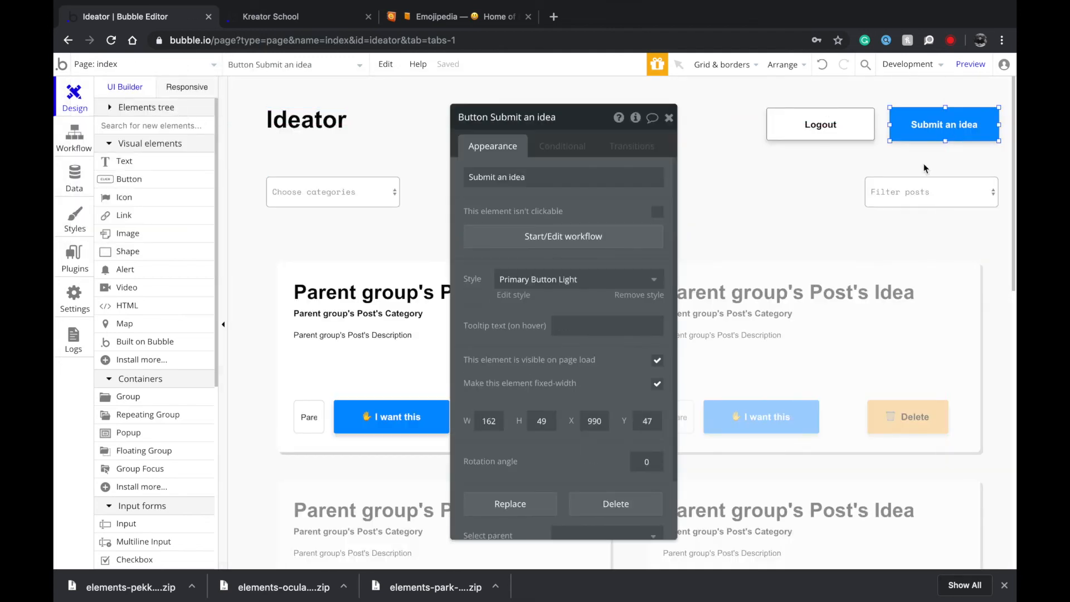
click(165, 66)
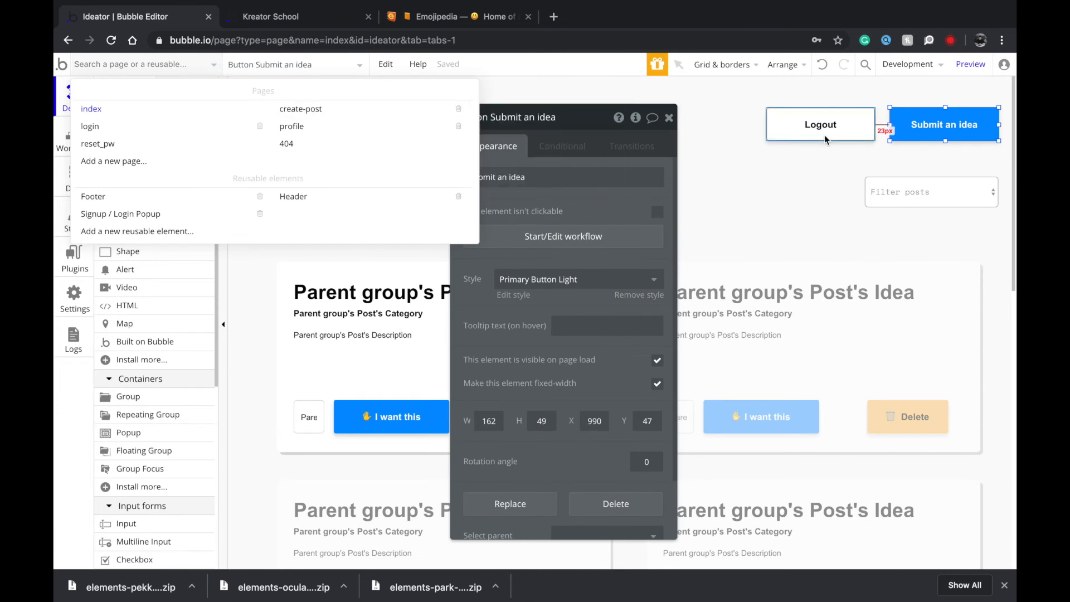
click(824, 135)
Add a Go to page create-post step to Submit an idea, only when Current User is logged in.
click(943, 123)
click(520, 234)
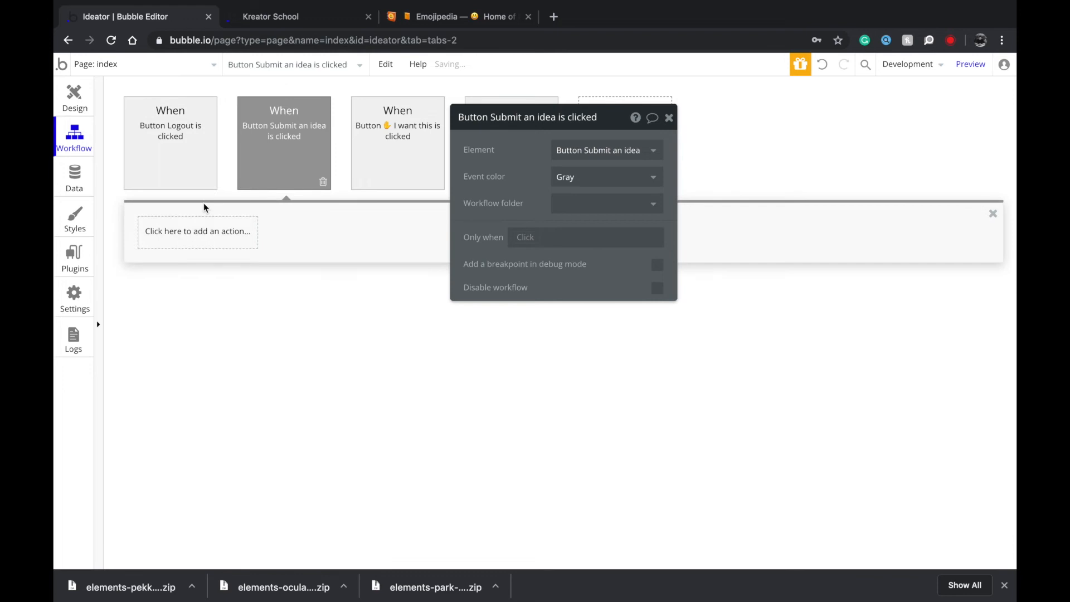
click(189, 230)
mouse_move(209, 286)
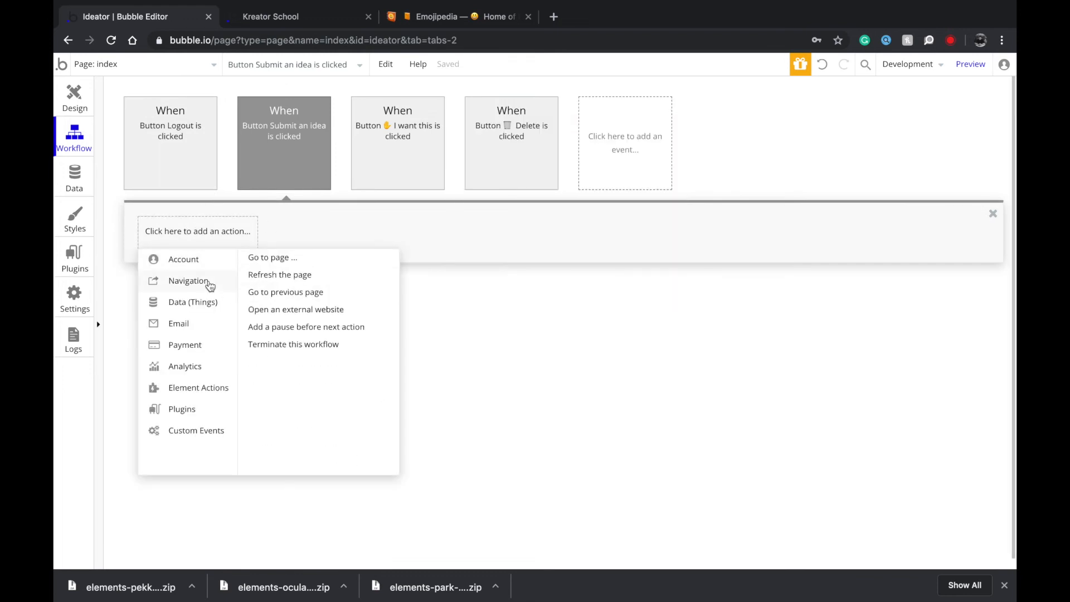
click(268, 258)
click(564, 149)
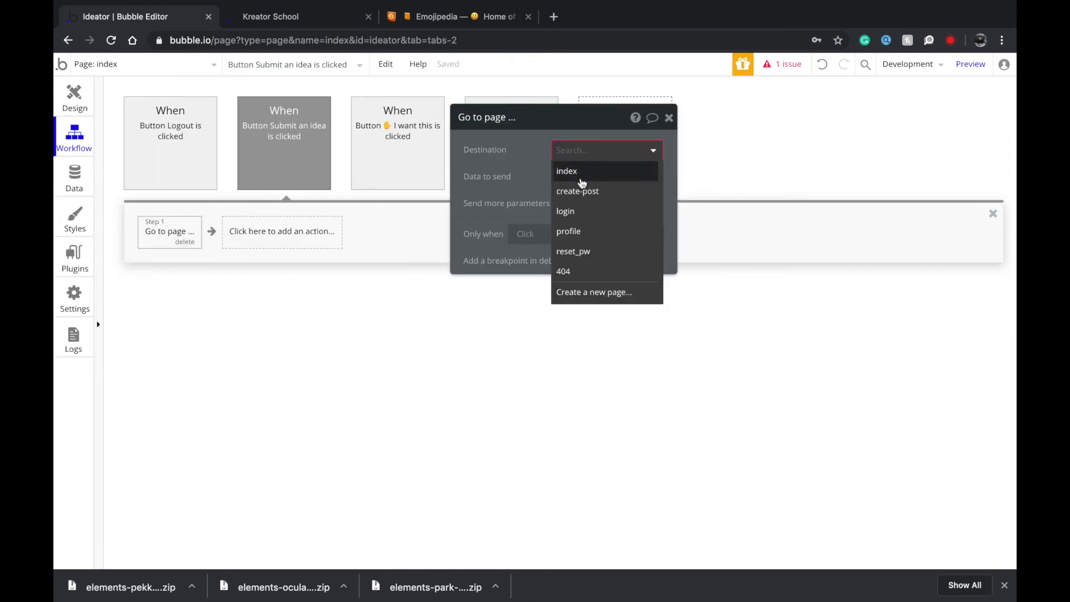
click(577, 191)
click(521, 233)
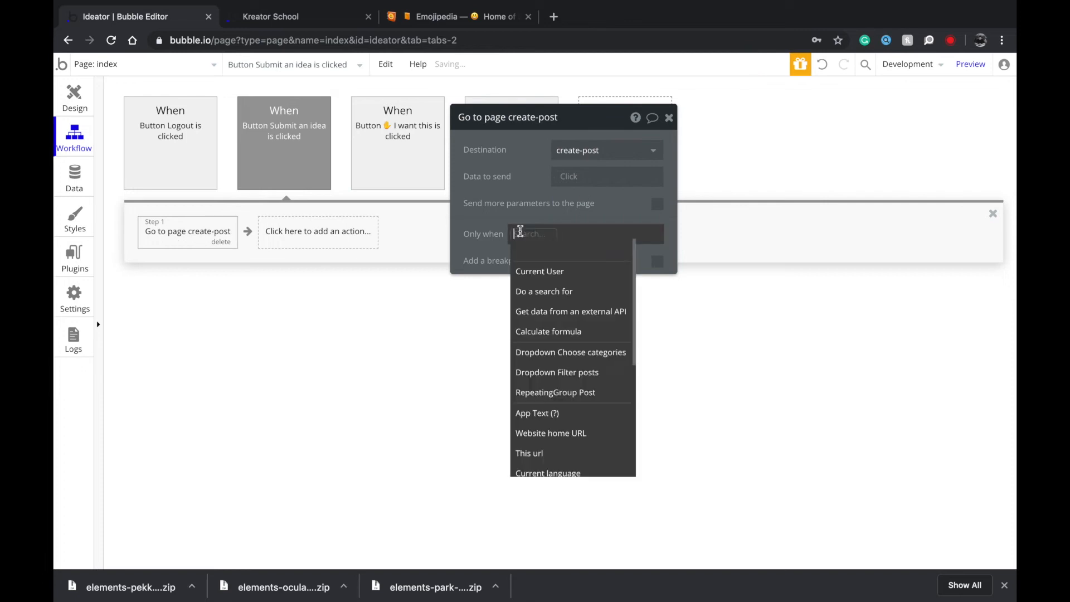
click(541, 271)
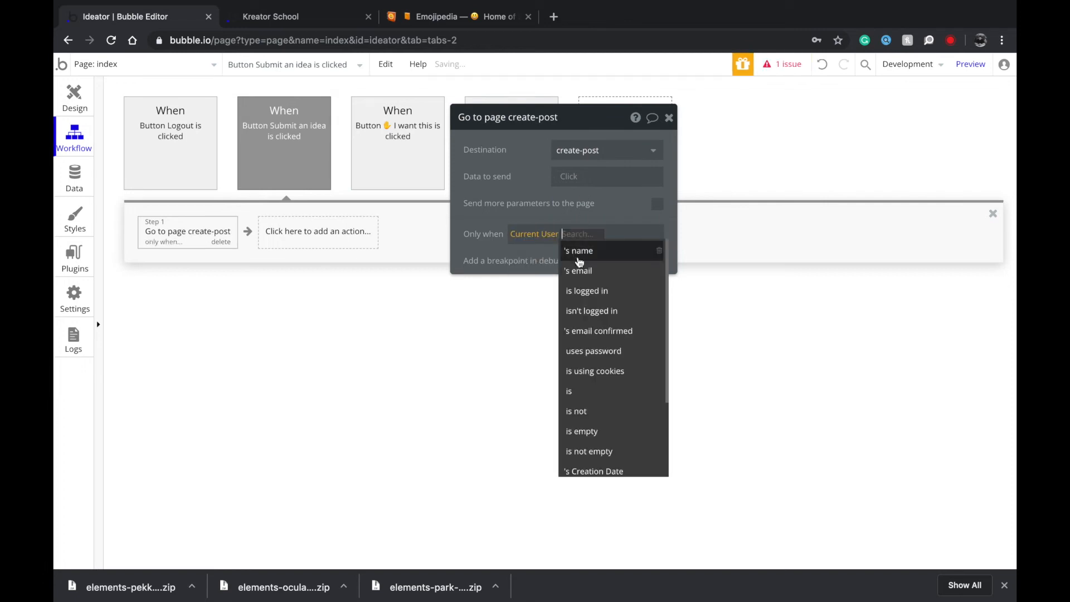
click(590, 288)
Duplicate that step, sending users to login only when Current User isn't logged in.
key(ctrl+c)
key(ctrl+v)
click(579, 152)
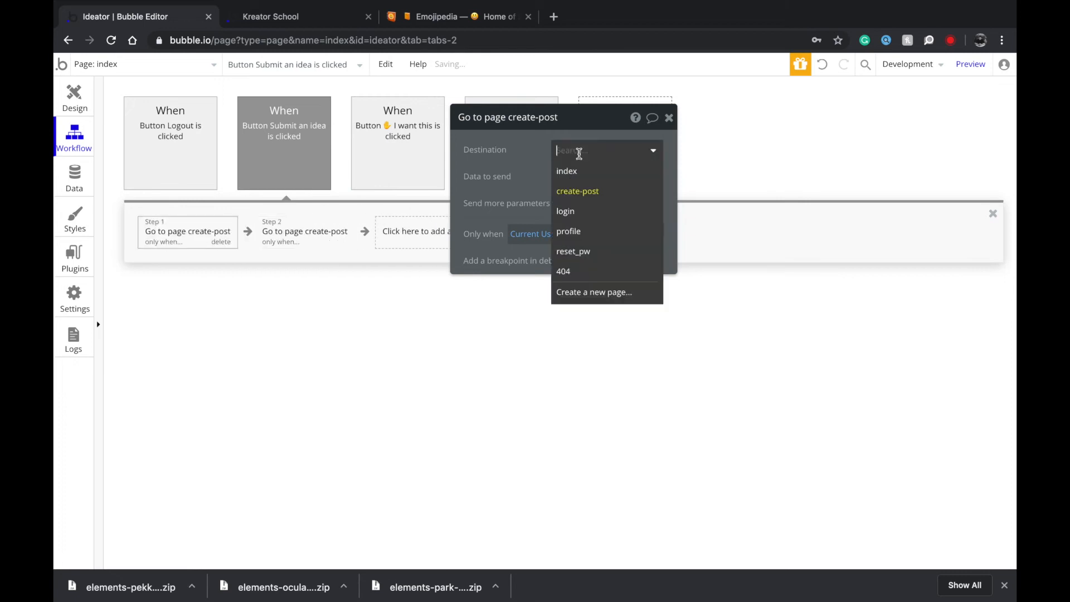
click(591, 219)
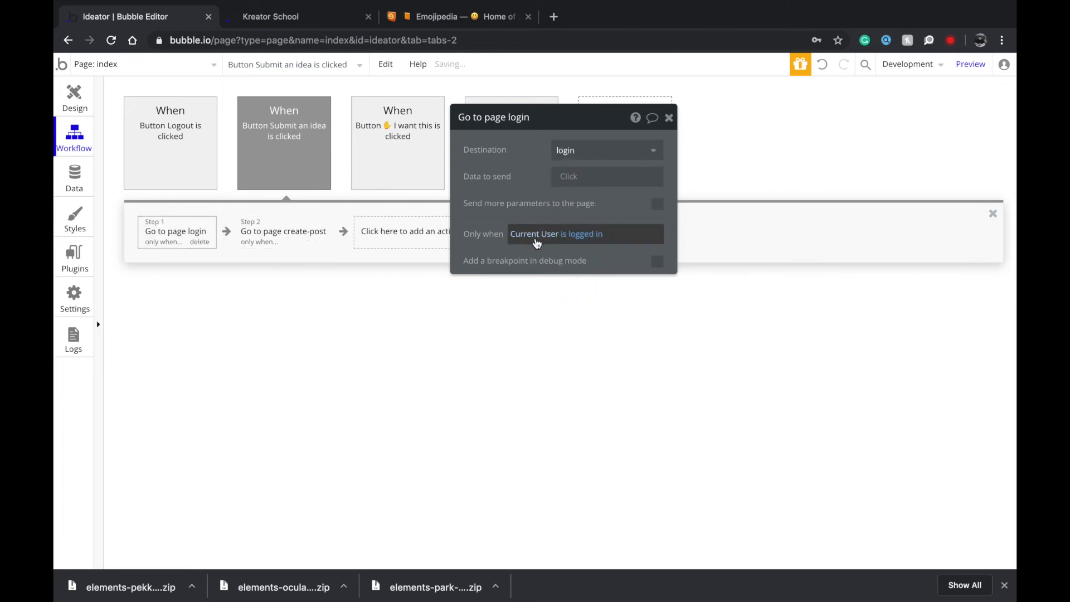
click(575, 234)
click(598, 332)
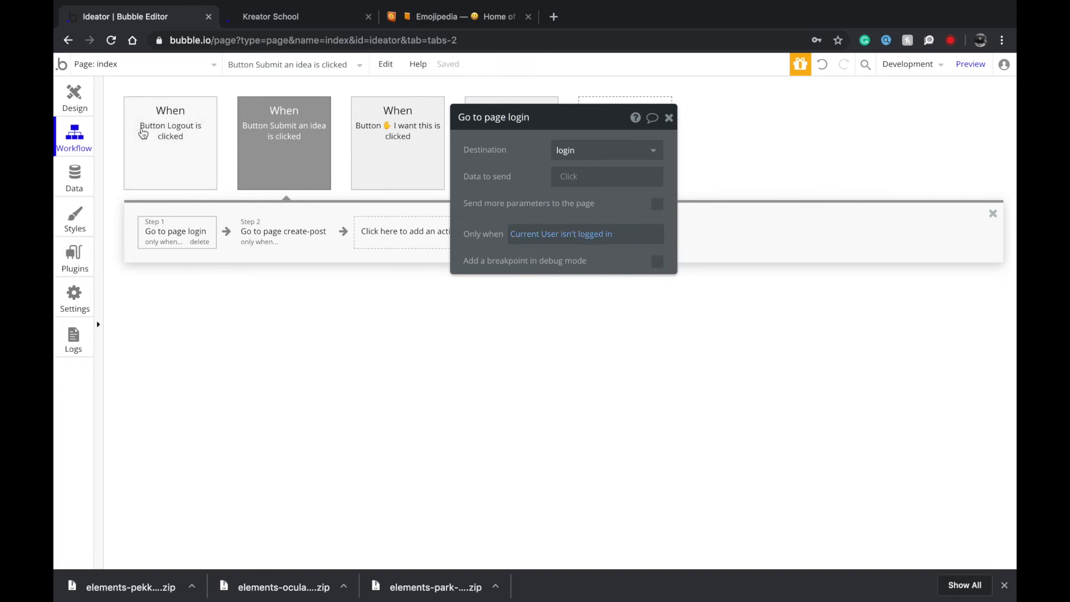
click(74, 96)
click(95, 61)
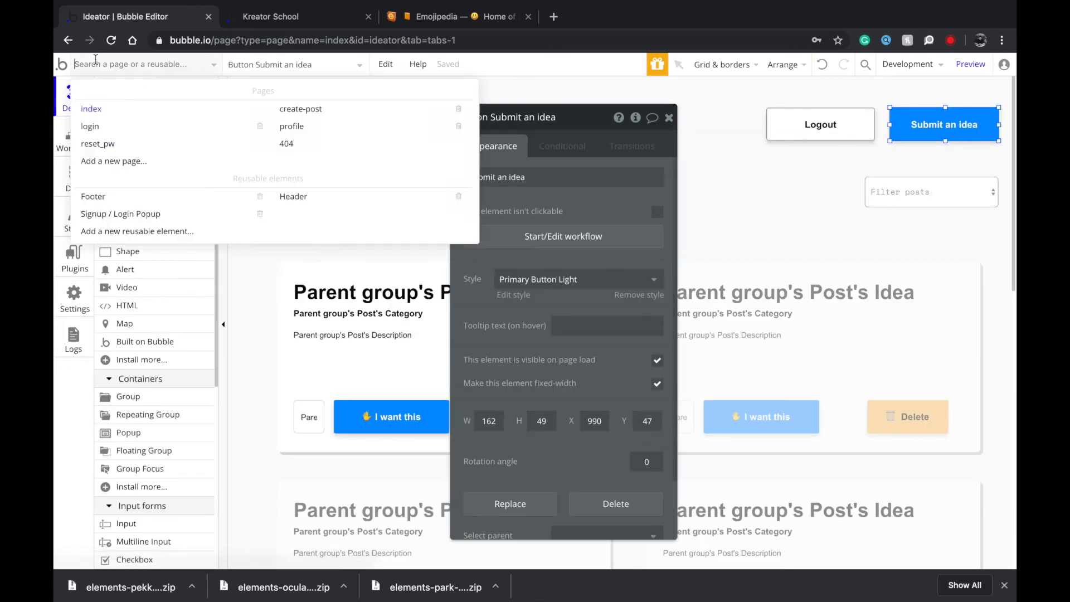
On the profile page, paste the navigation step into Submit an idea's workflow, targeting login.
click(320, 110)
click(188, 68)
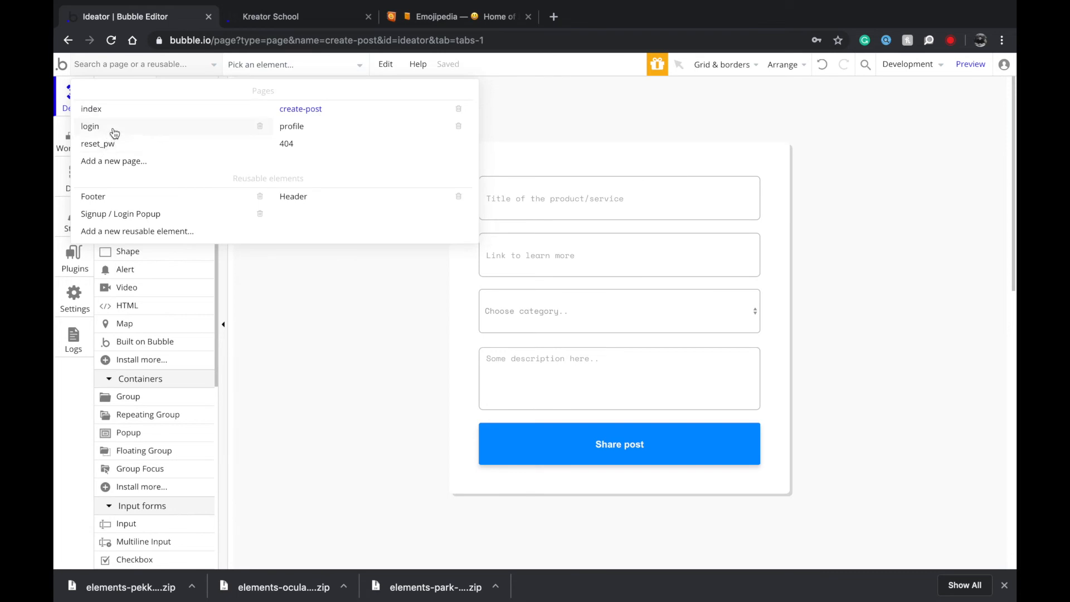
click(314, 128)
click(981, 128)
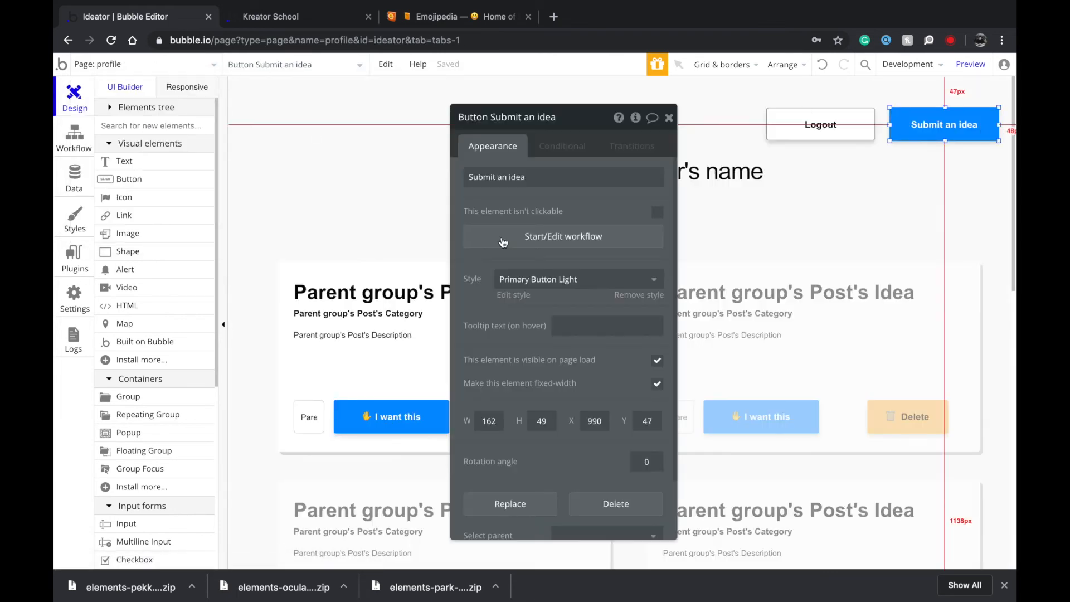
click(468, 234)
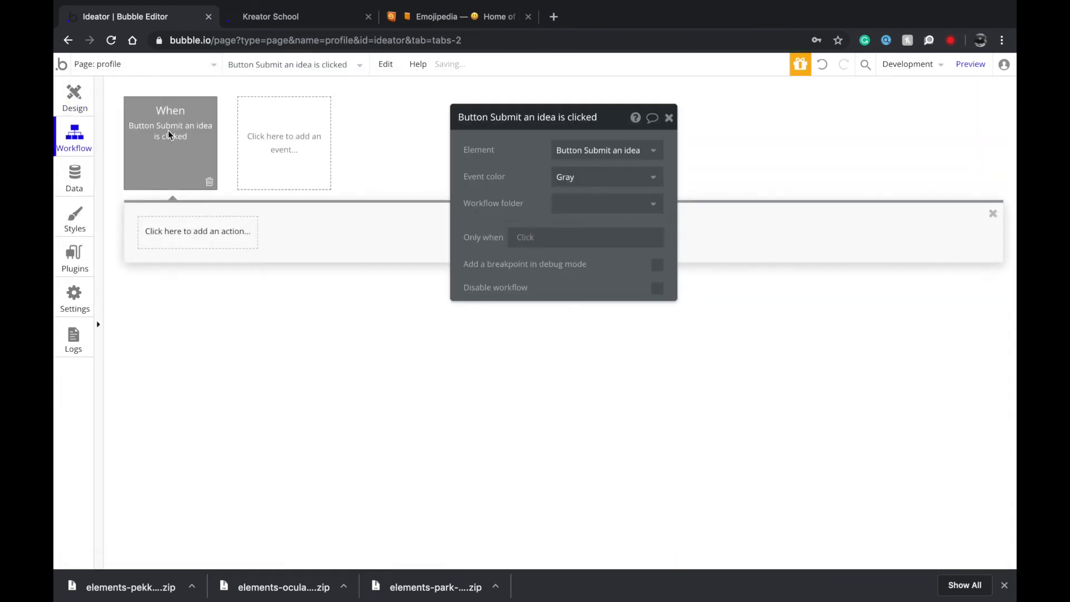
click(266, 238)
key(ctrl+v)
click(563, 151)
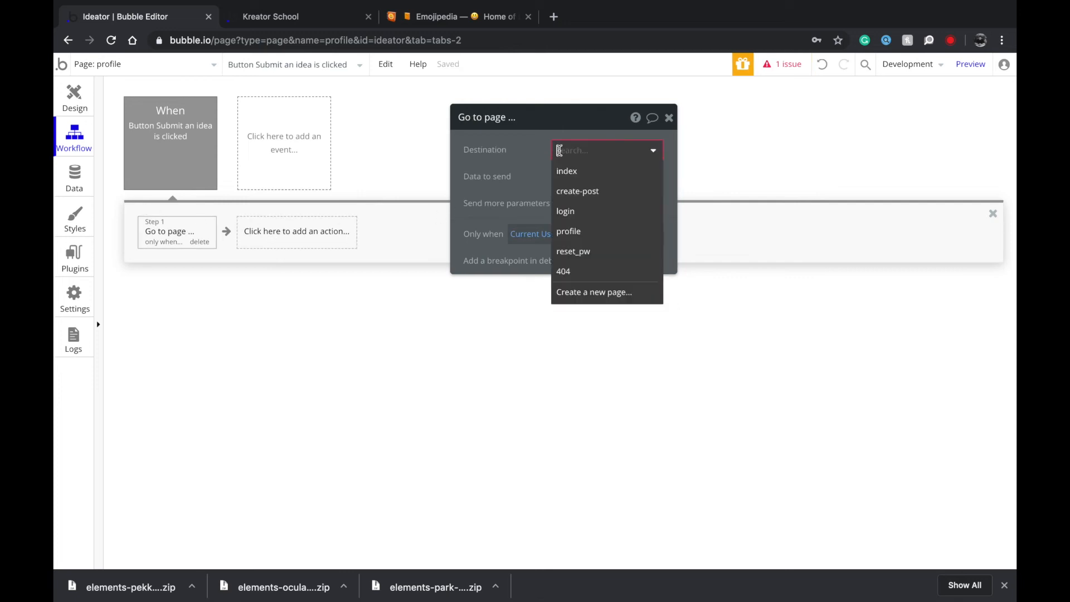
click(591, 212)
Duplicate the login step as a create-post step that runs only when the user is logged in.
click(145, 231)
key(super+c)
key(super+v)
click(574, 237)
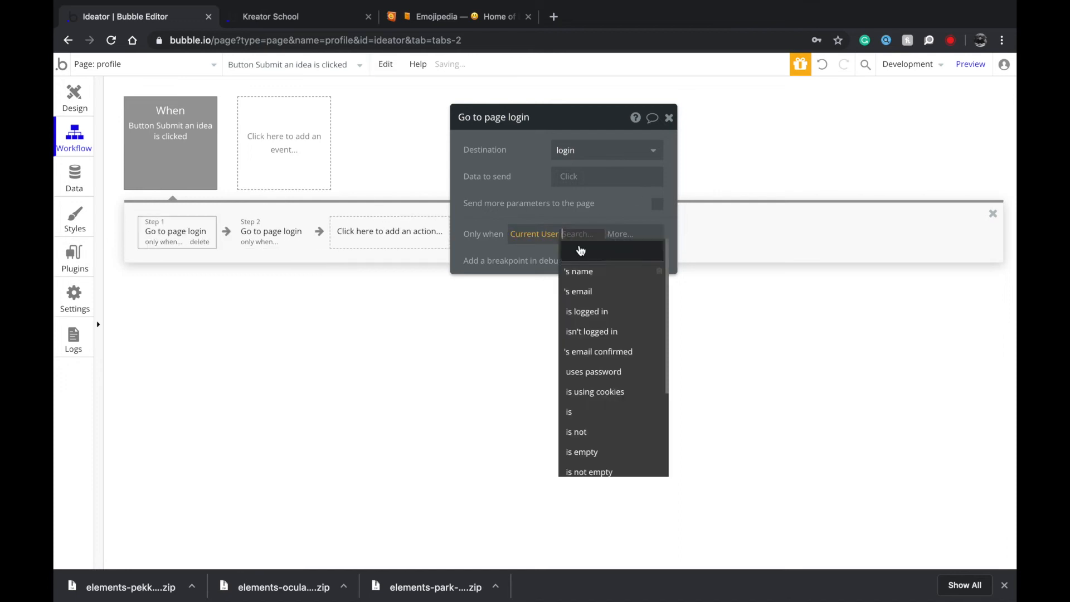
click(608, 319)
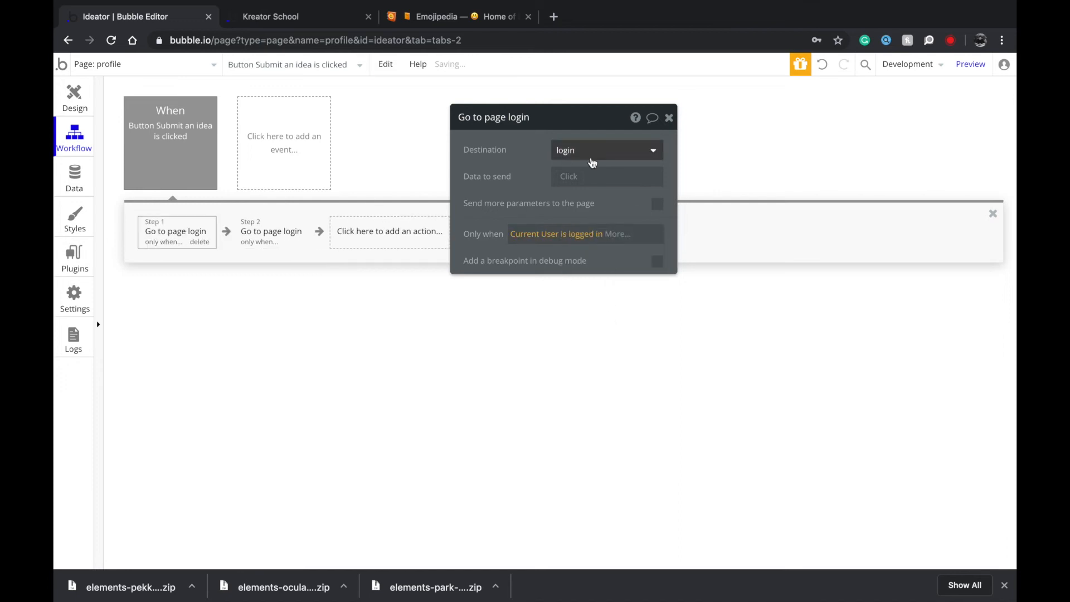
click(591, 157)
click(592, 196)
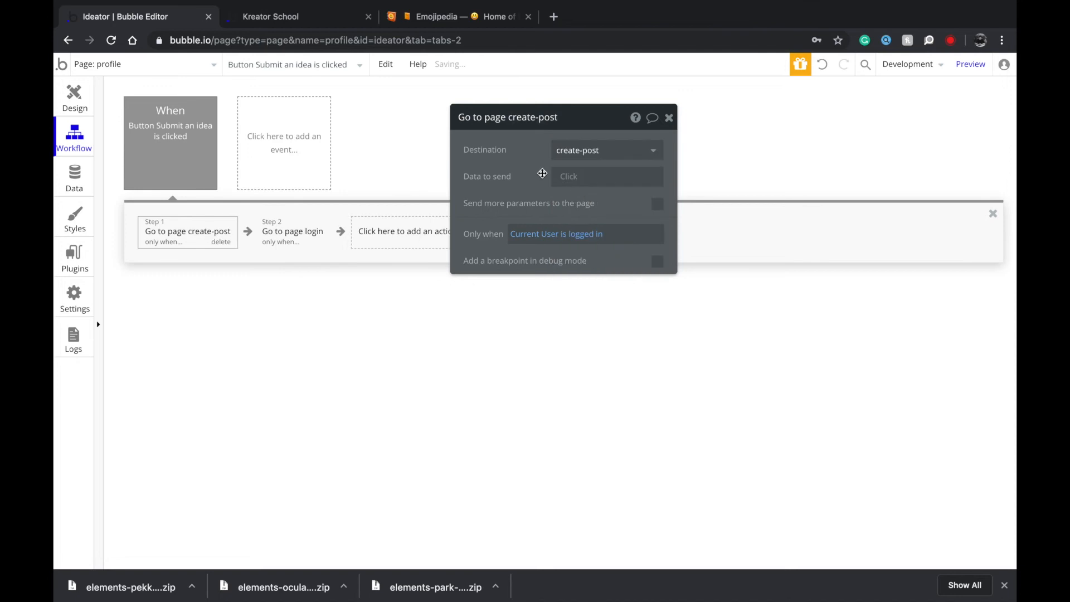
click(64, 93)
click(156, 64)
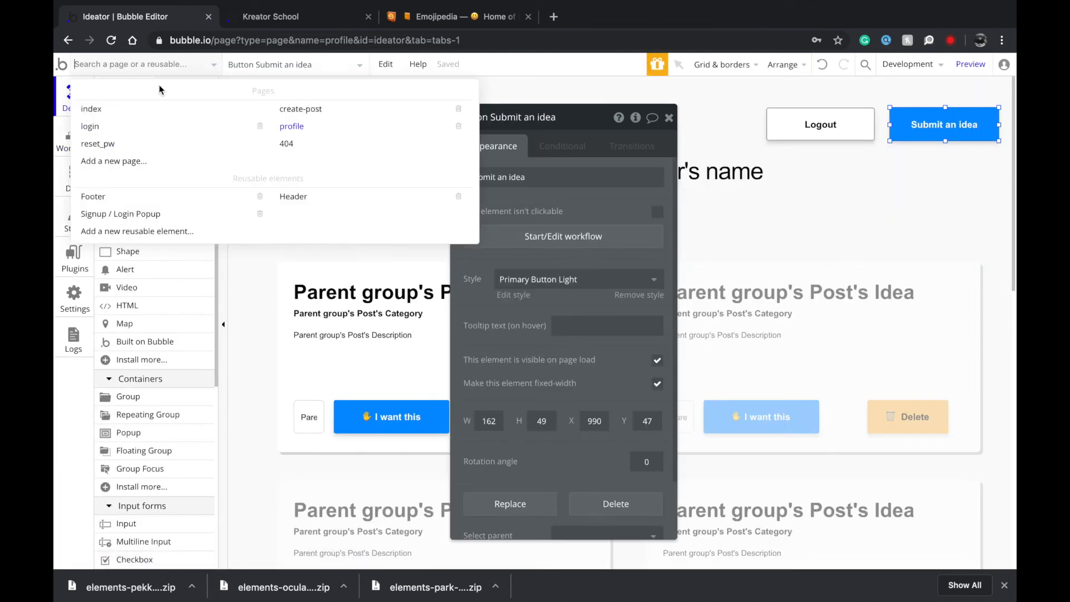
Check the profile page's post card and name heading, then open the index page.
mouse_move(184, 116)
click(430, 271)
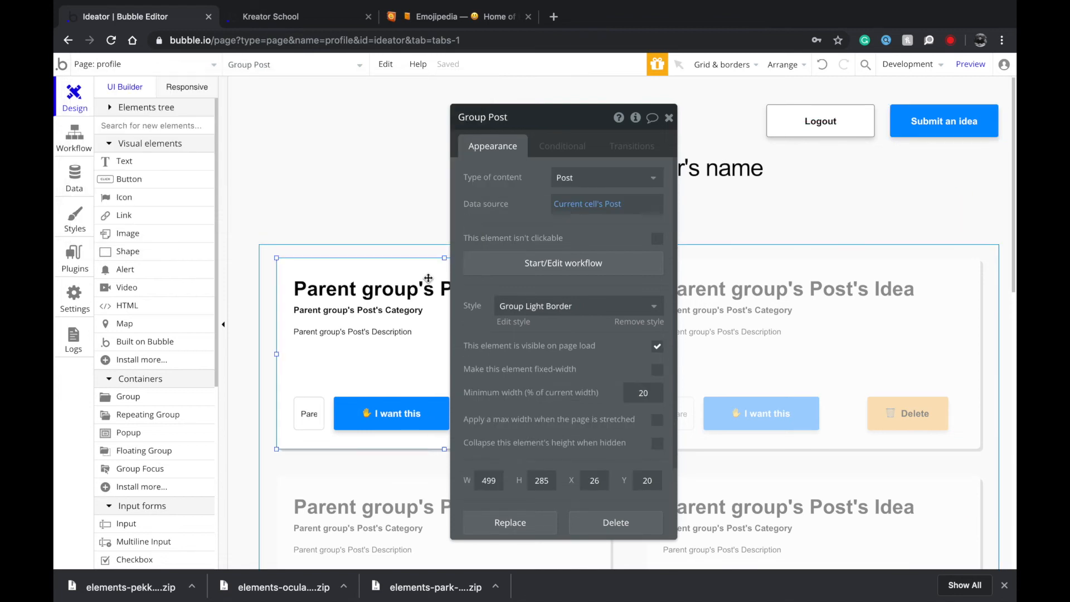
scroll(450, 239, down, 1)
click(750, 166)
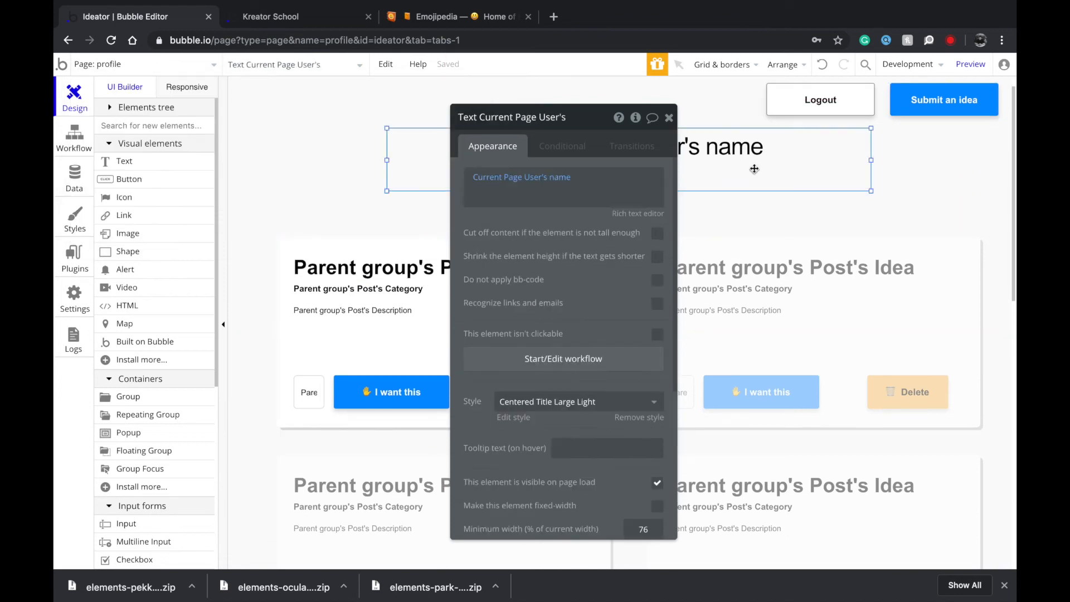
scroll(780, 162, up, 1)
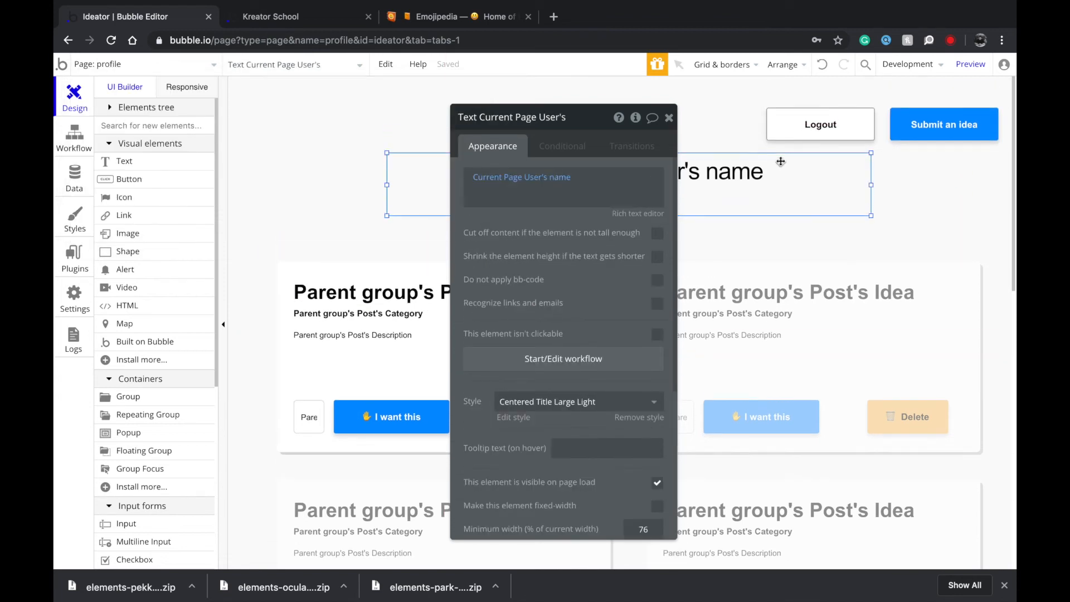
click(122, 64)
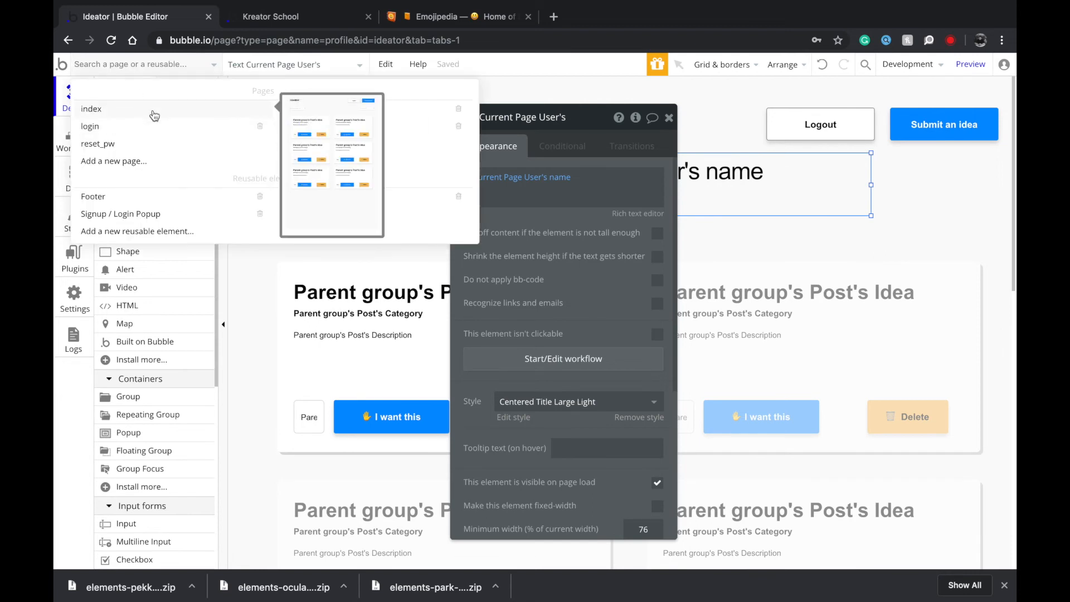
click(155, 114)
Add a second header button labelled 'My Profile' to the left of Logout.
click(935, 129)
drag(948, 119, 674, 134)
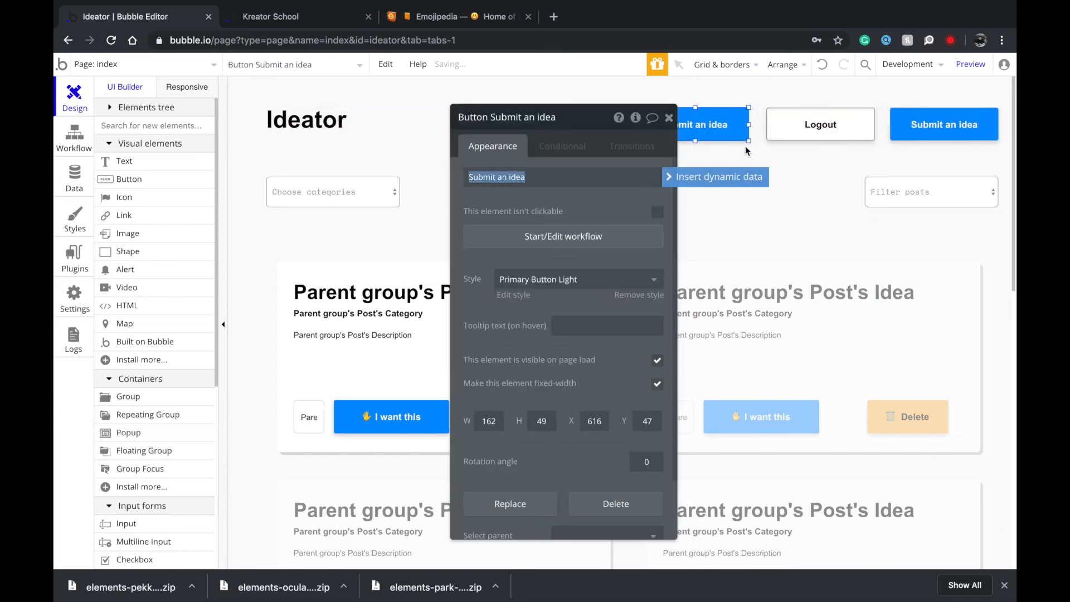
text(My P)
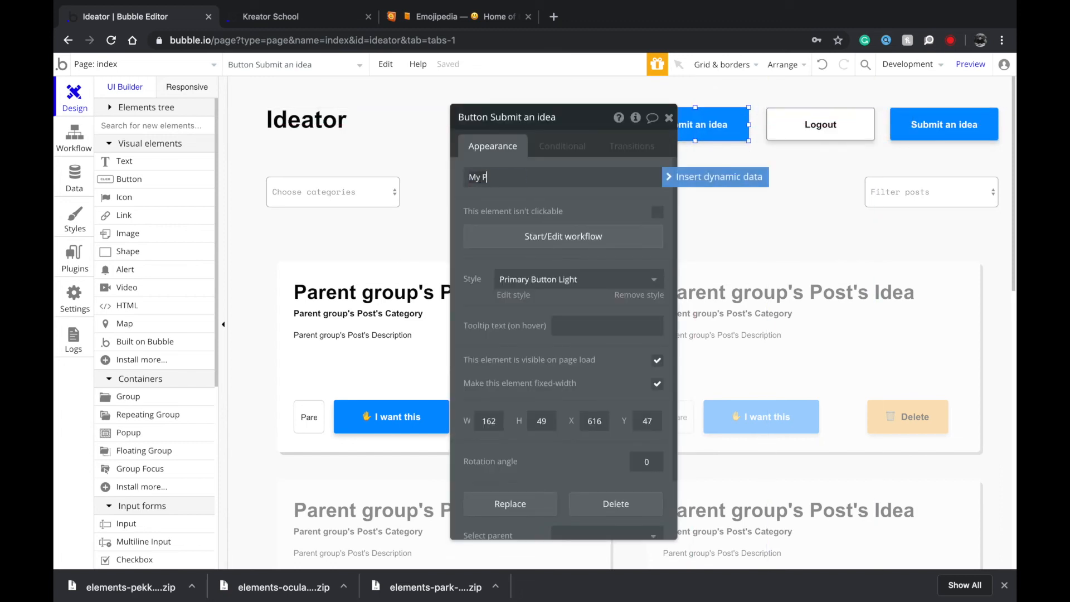
text(rofile)
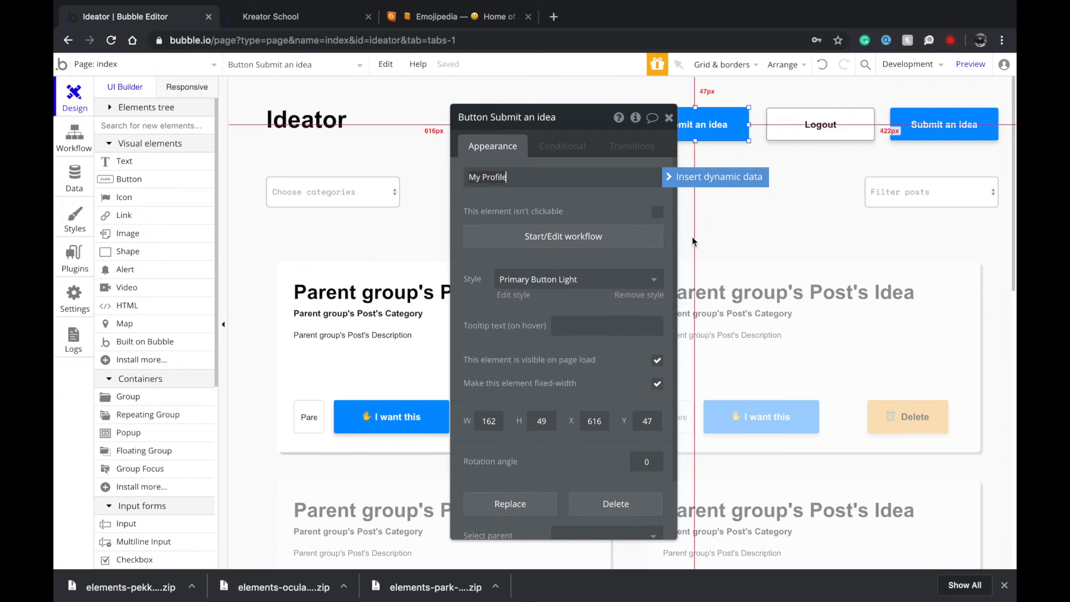
Try outline and secondary styles on My Profile, settling on Outline Button Light.
click(580, 278)
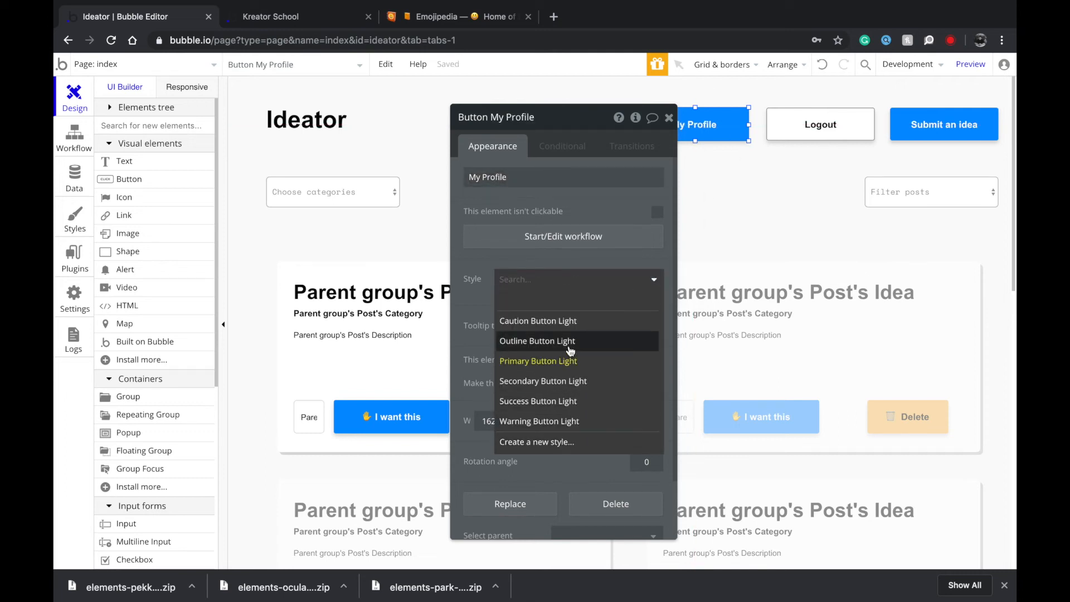
click(573, 341)
click(698, 124)
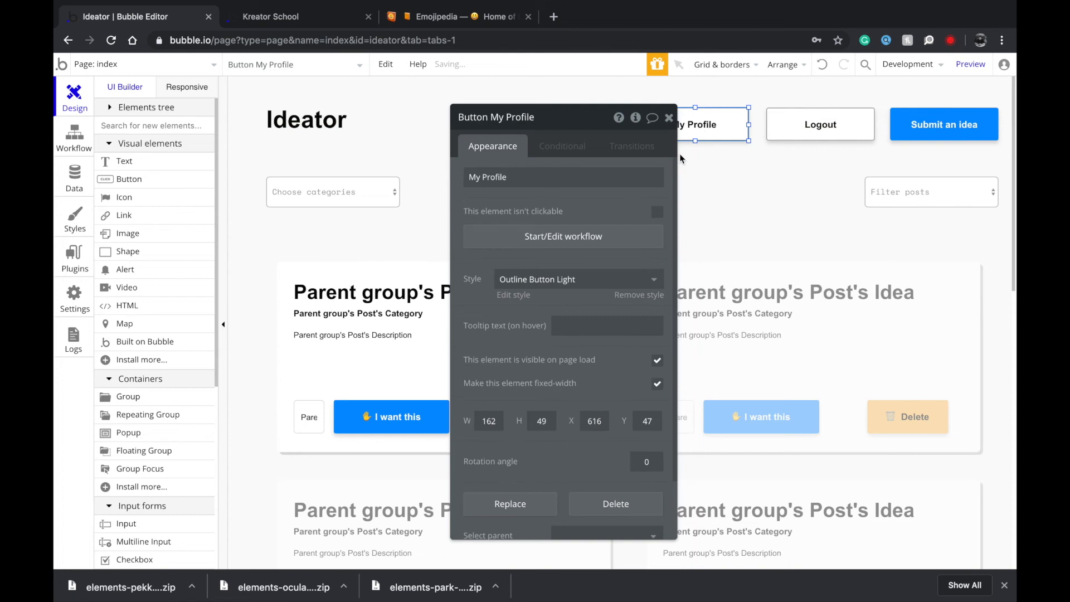
click(574, 278)
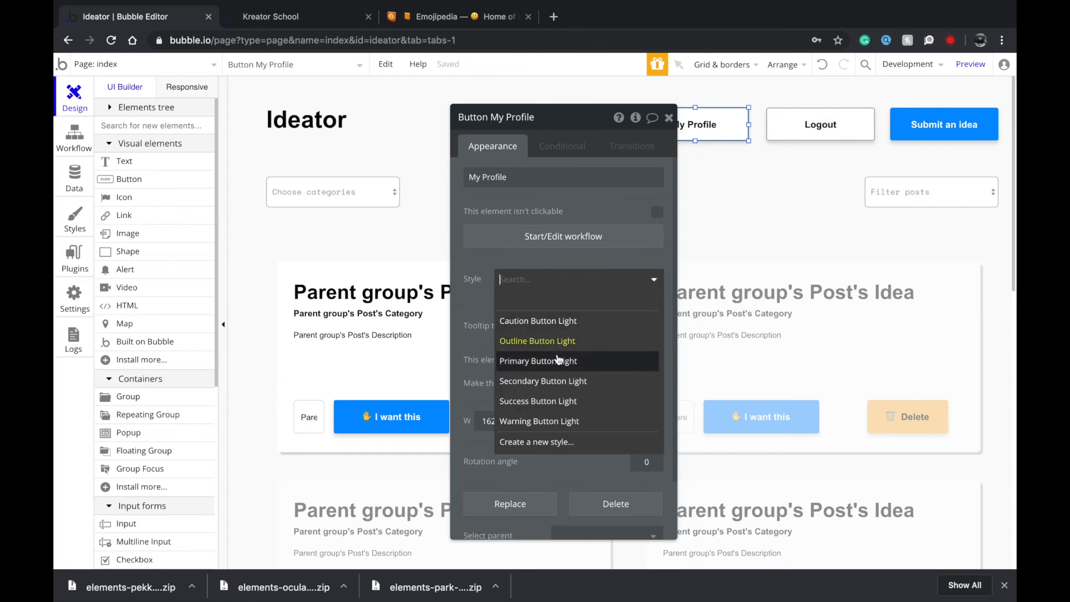
click(556, 380)
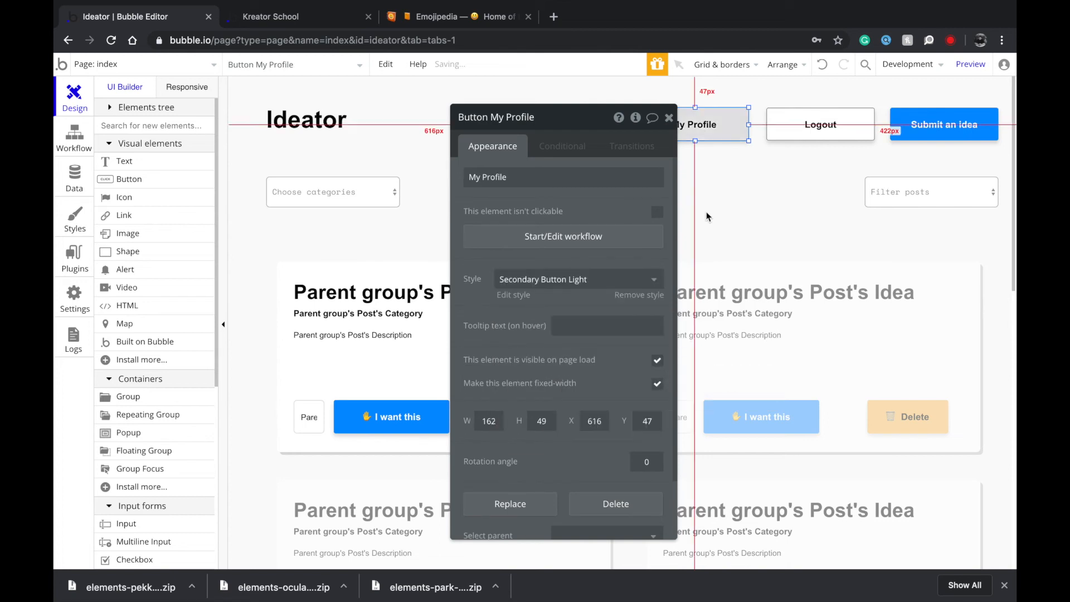
click(706, 217)
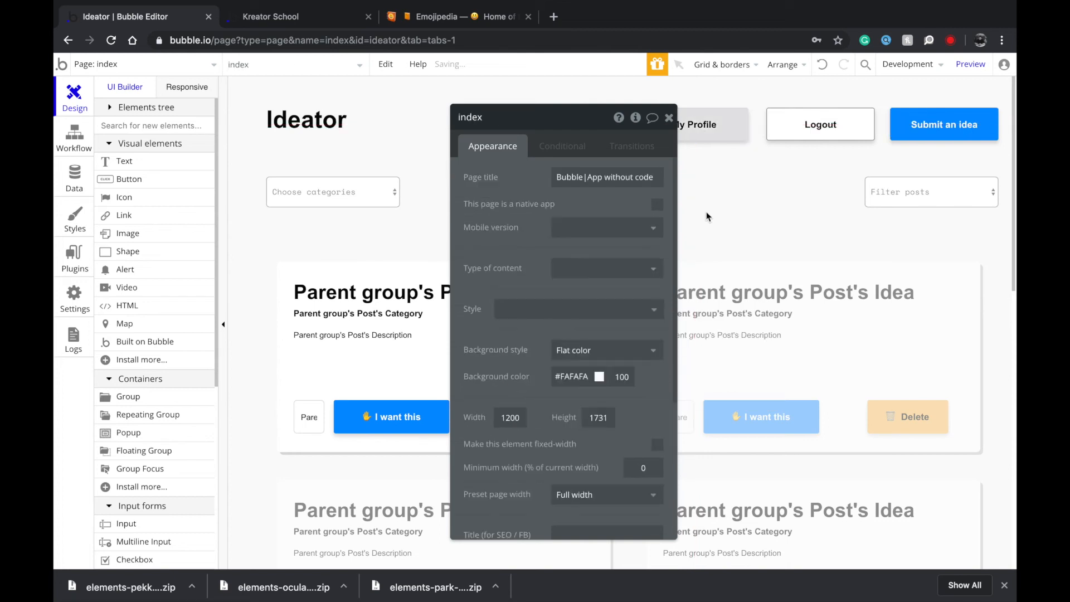
click(711, 132)
click(595, 276)
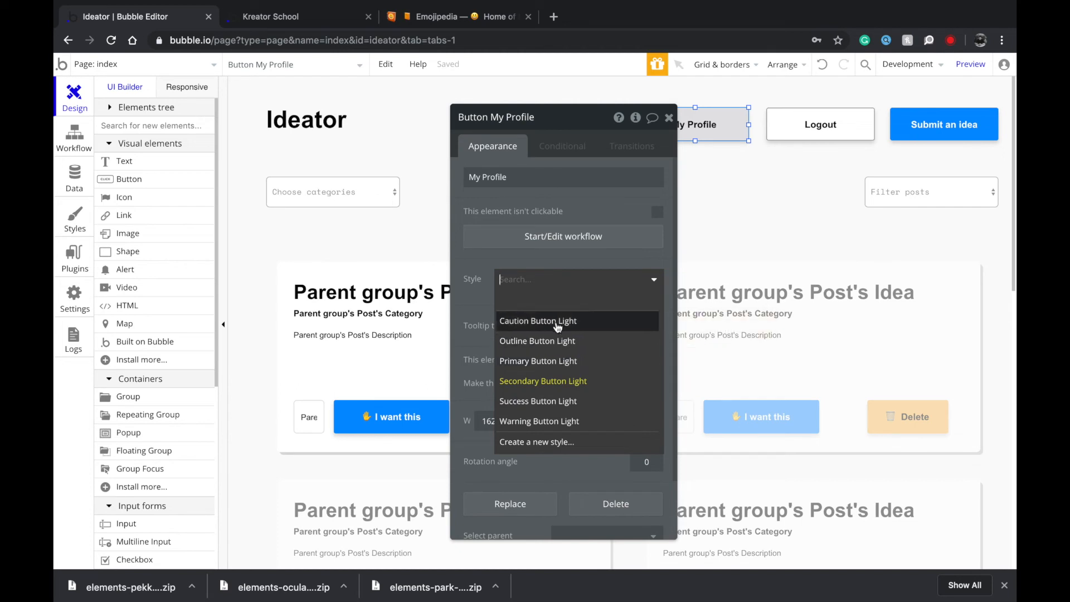
click(562, 341)
click(691, 220)
click(692, 127)
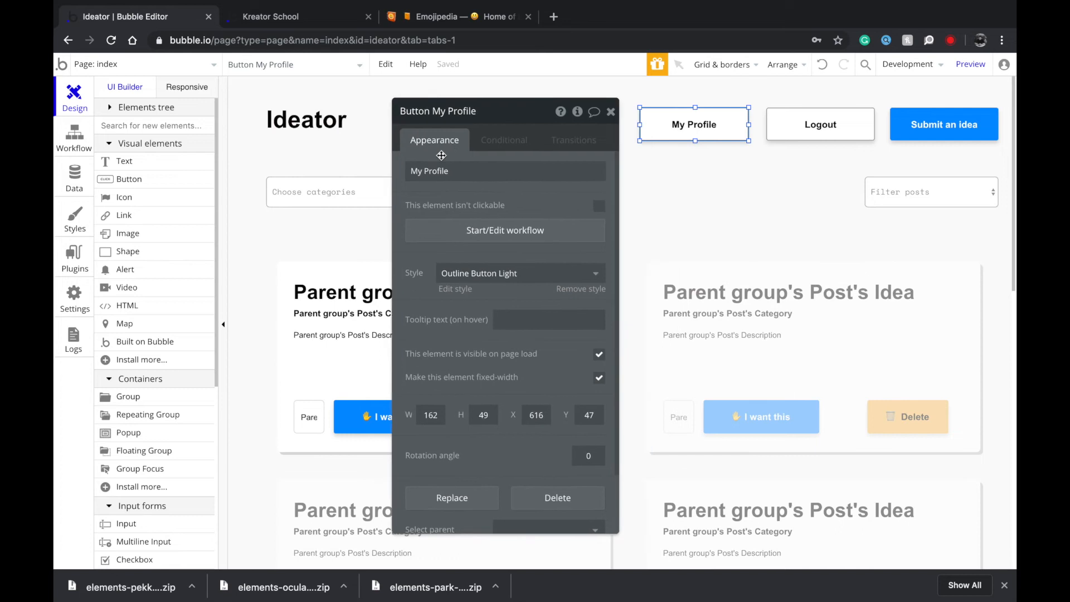
Add a Go to page action to My Profile: destination profile, Current User as data.
click(481, 229)
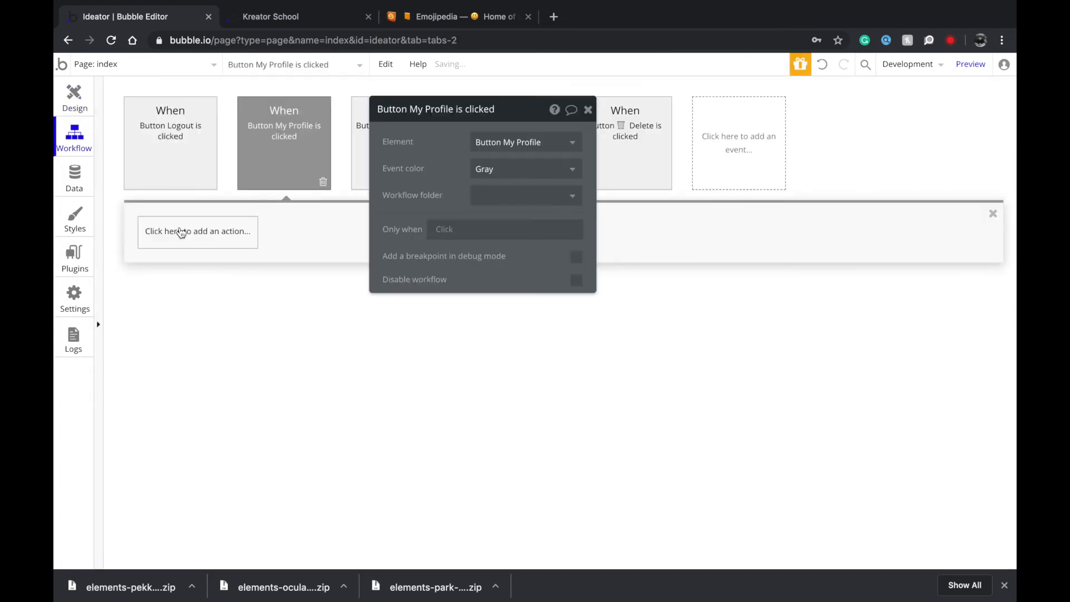
click(179, 231)
mouse_move(215, 283)
click(278, 258)
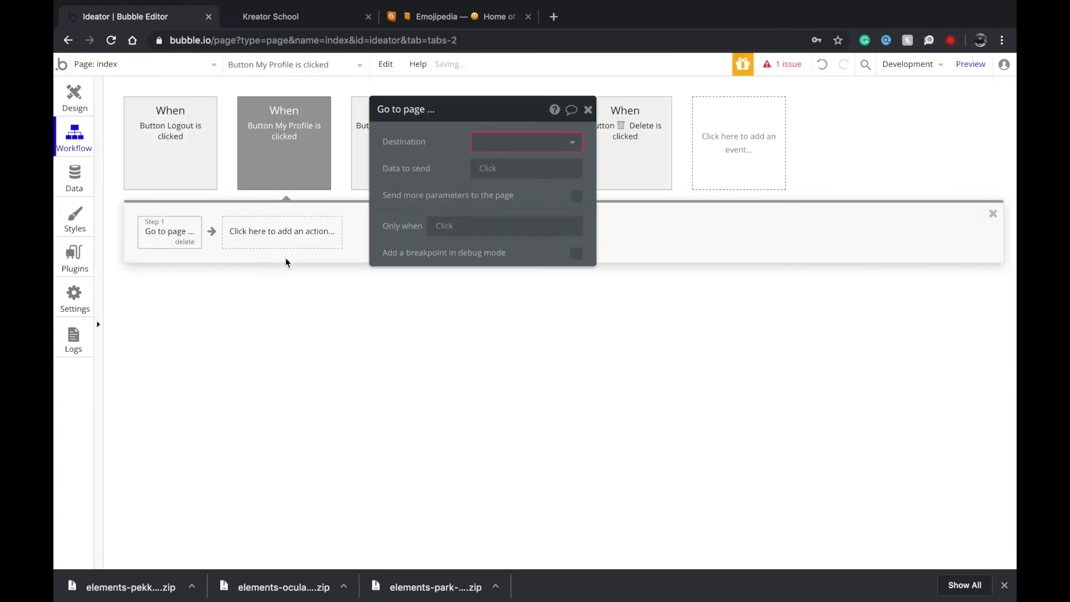
click(516, 140)
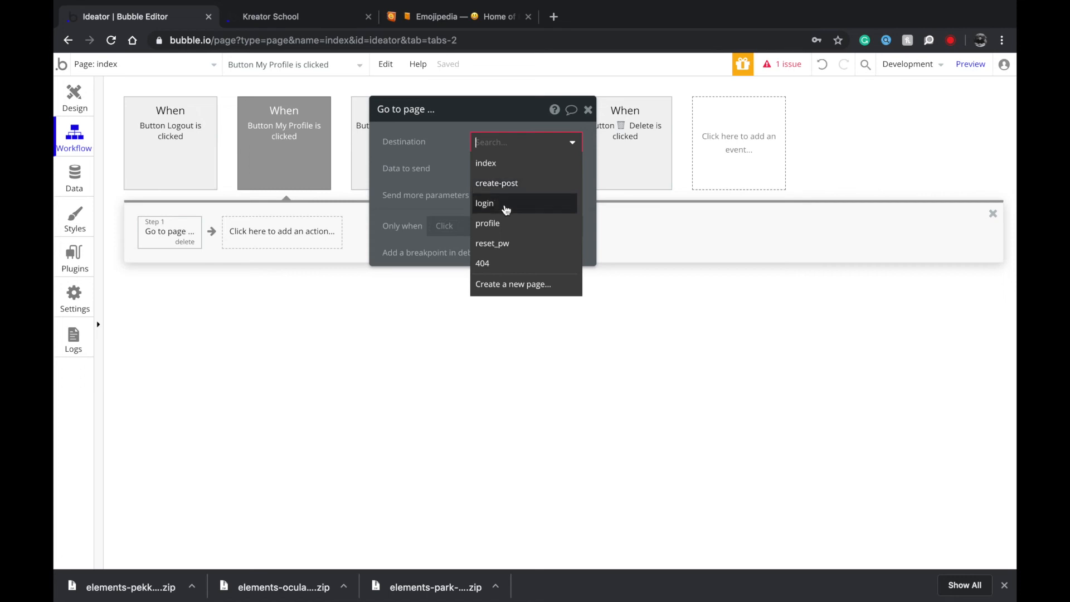
click(509, 224)
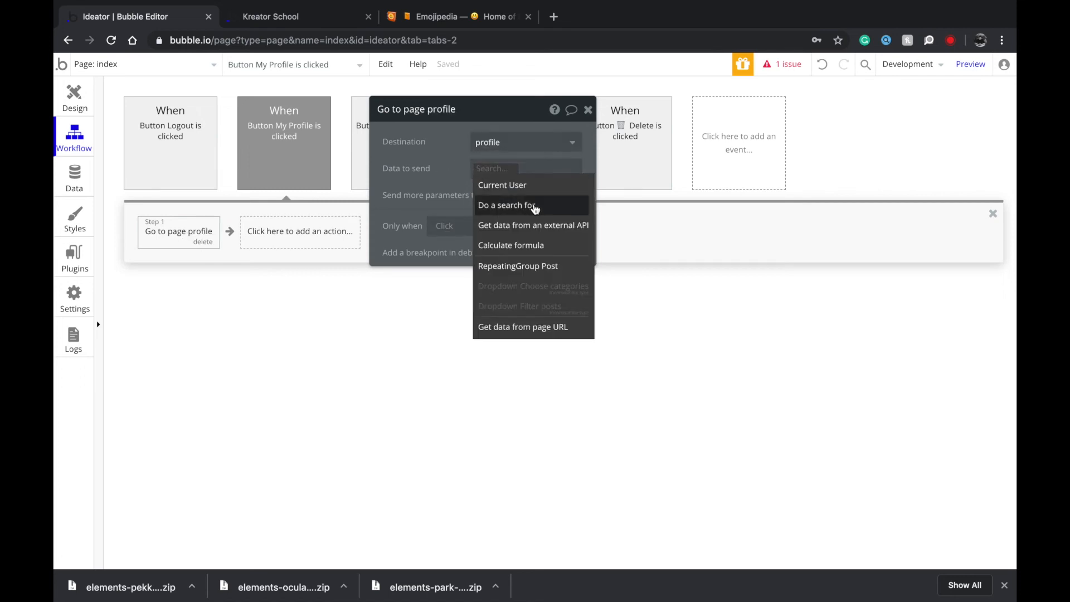
click(530, 266)
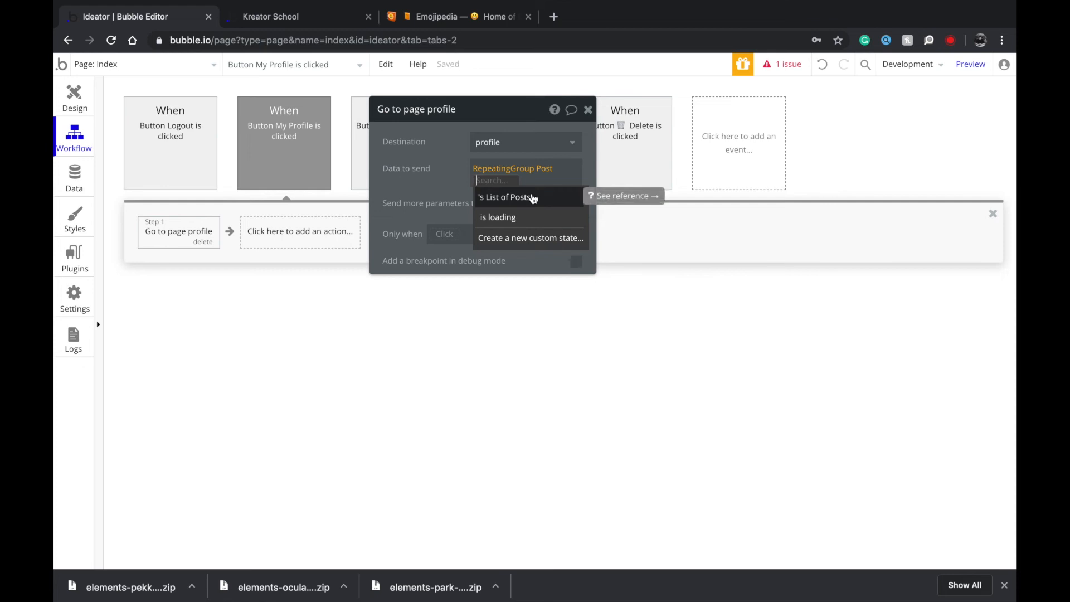
key(BackSpace)
key(BackSpace)
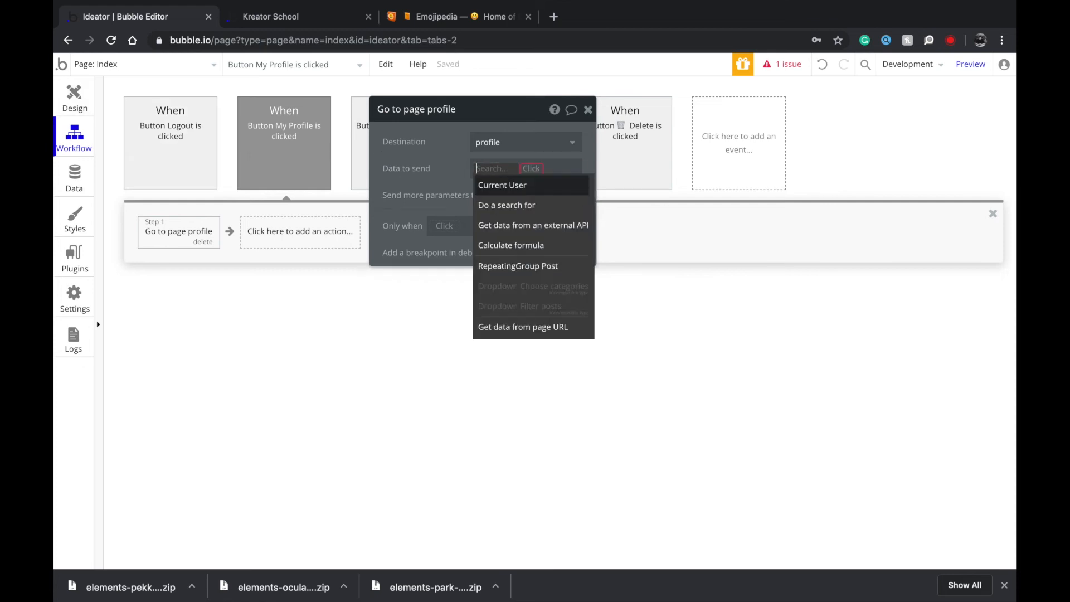
click(529, 204)
key(BackSpace)
click(508, 185)
click(448, 176)
click(74, 98)
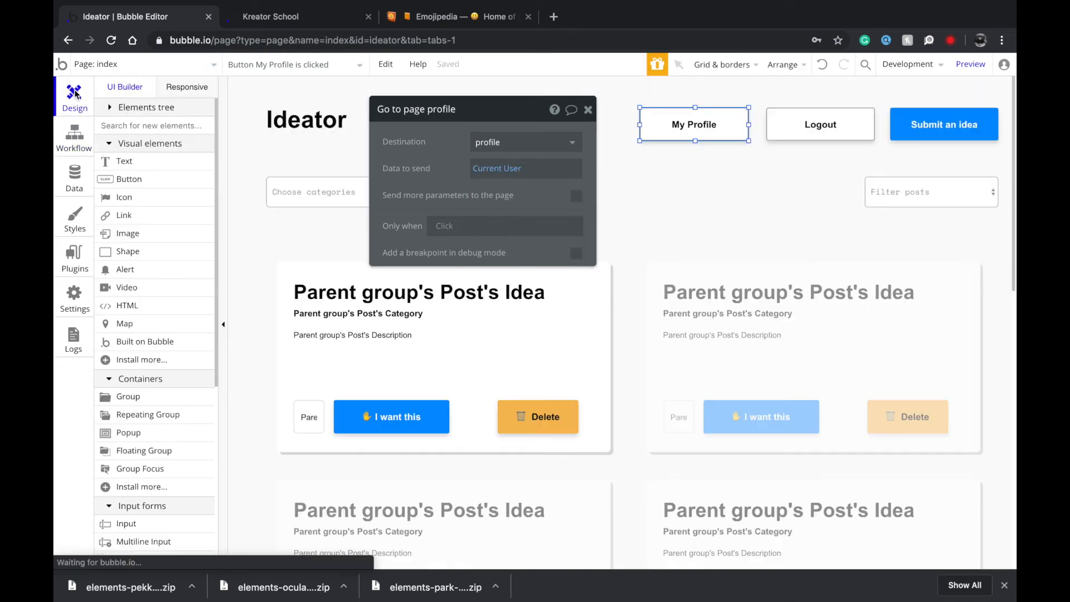
Define another condition on My Profile with When set to Current User isn't logged in.
click(471, 137)
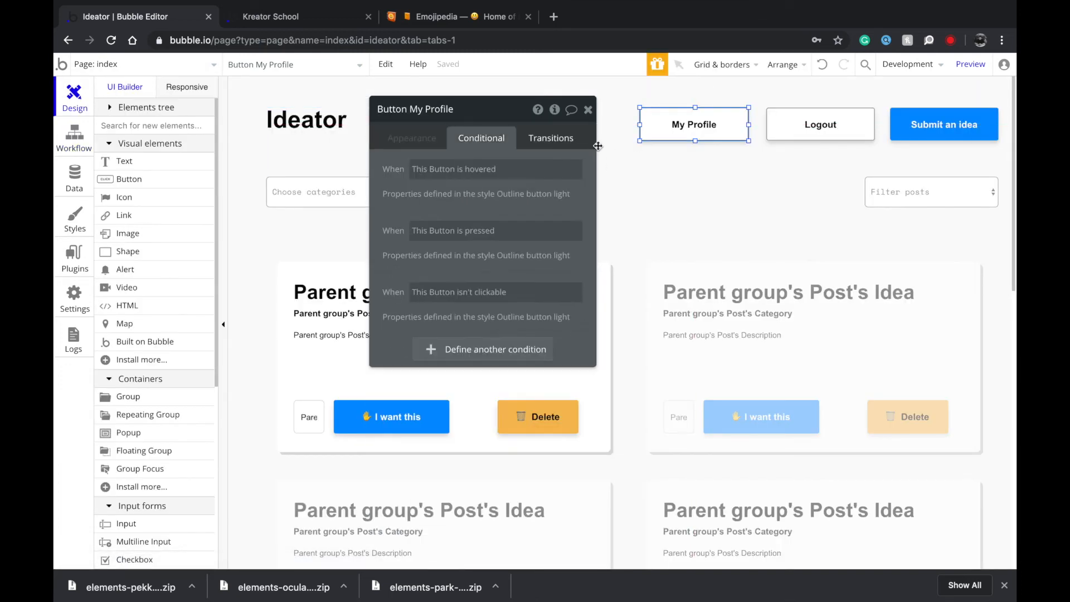
click(446, 349)
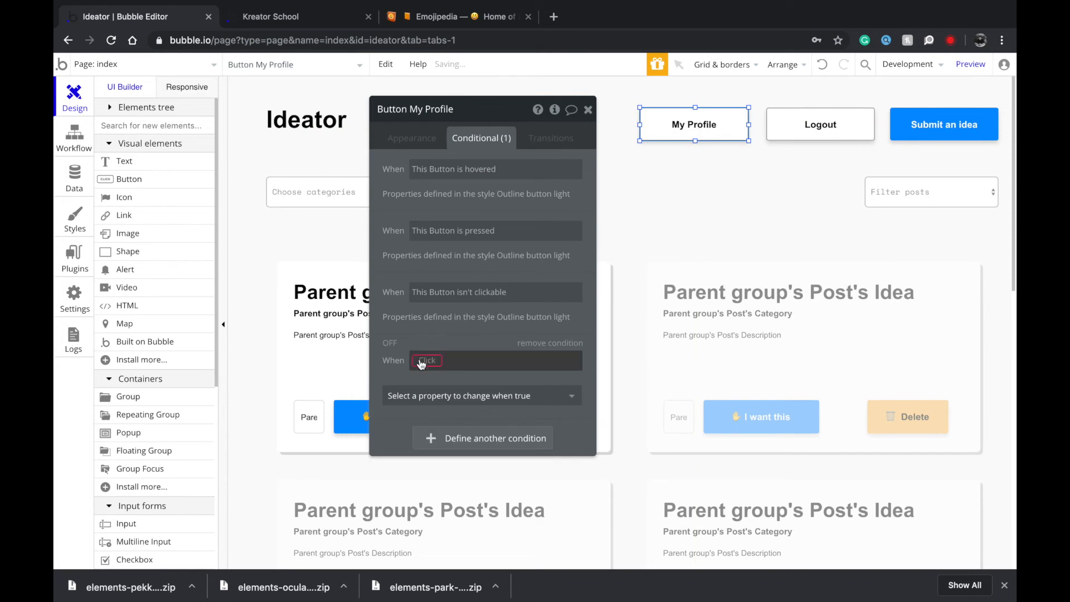
click(428, 360)
click(444, 407)
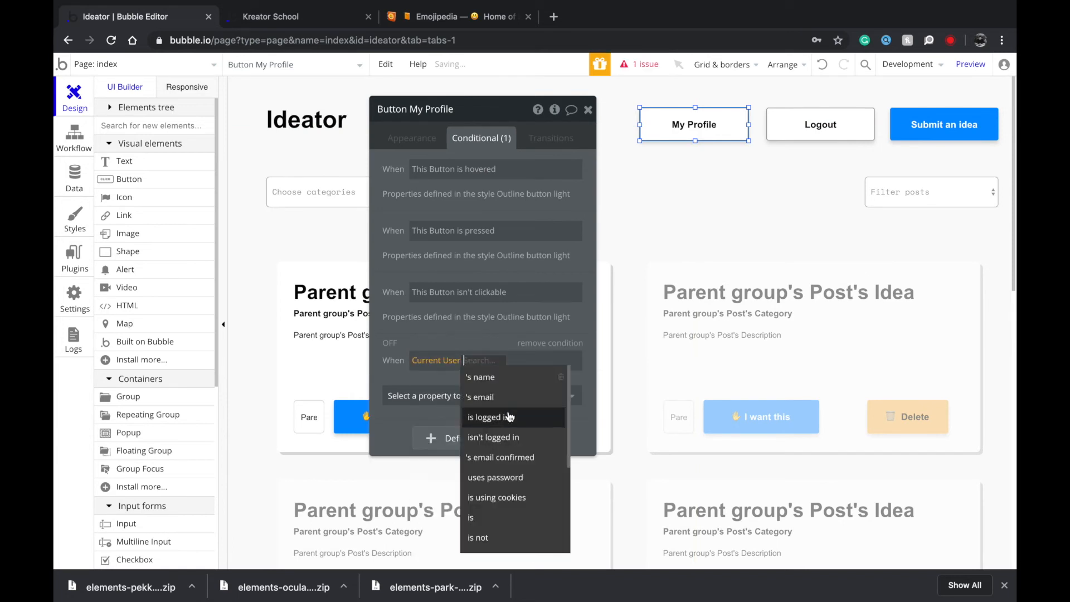
click(526, 438)
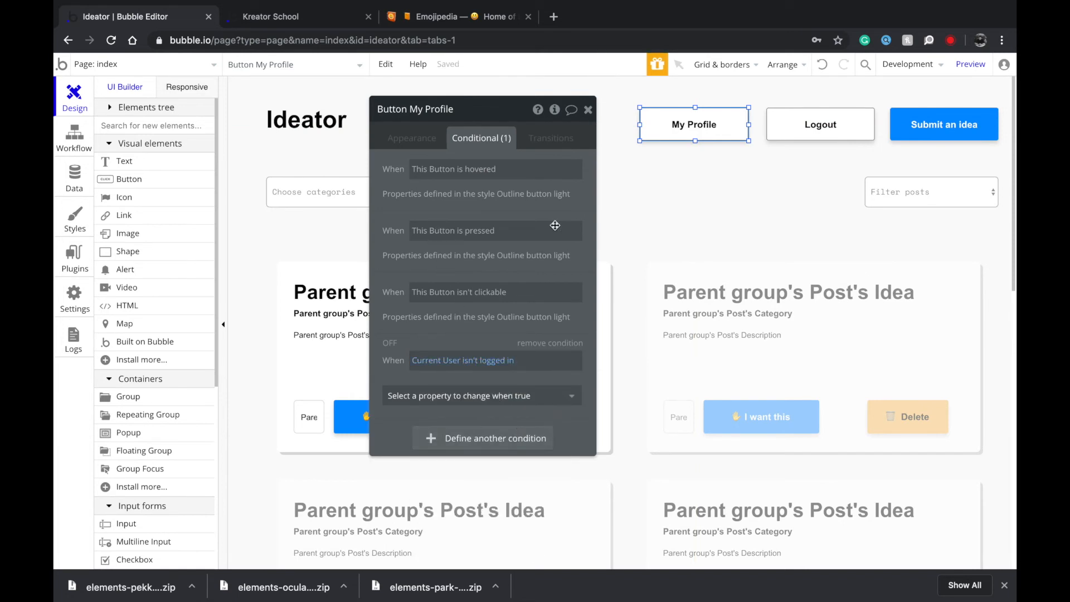
click(418, 138)
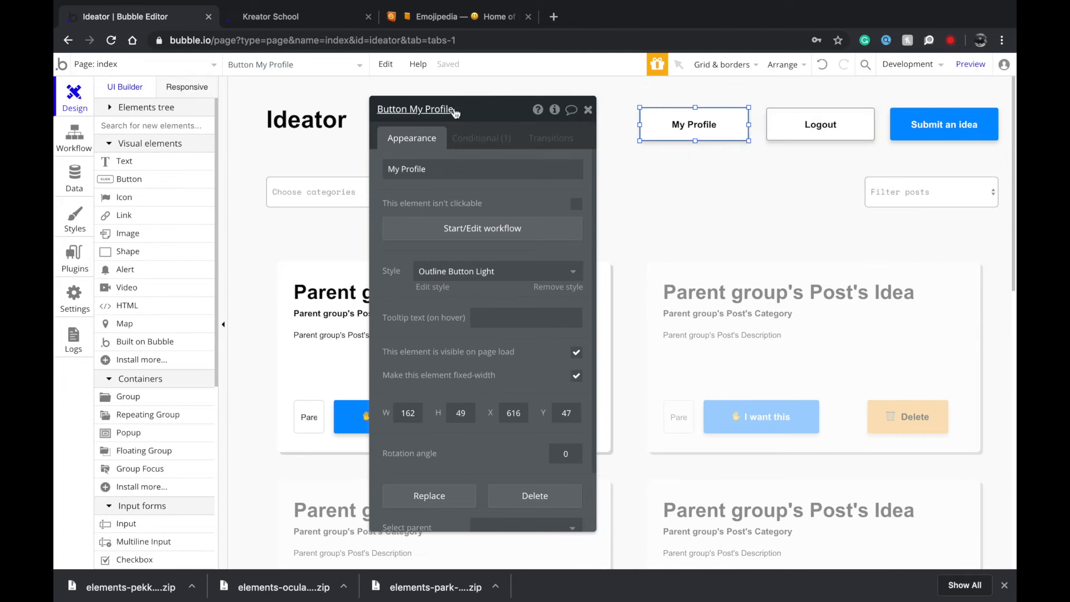
On the profile page, add an Account > Log the user out action to Logout's workflow.
click(167, 71)
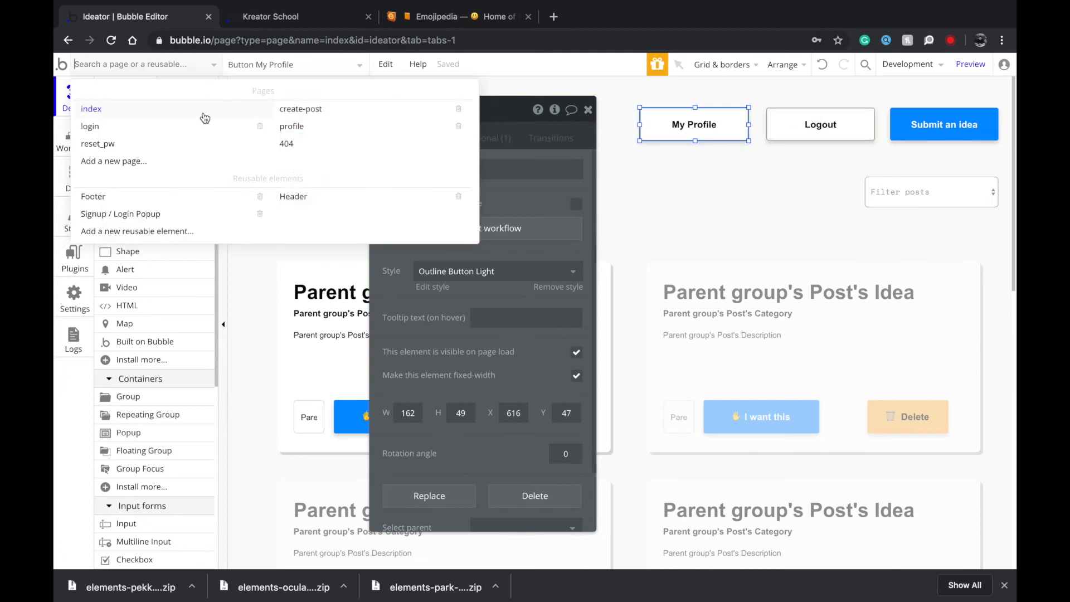
click(318, 135)
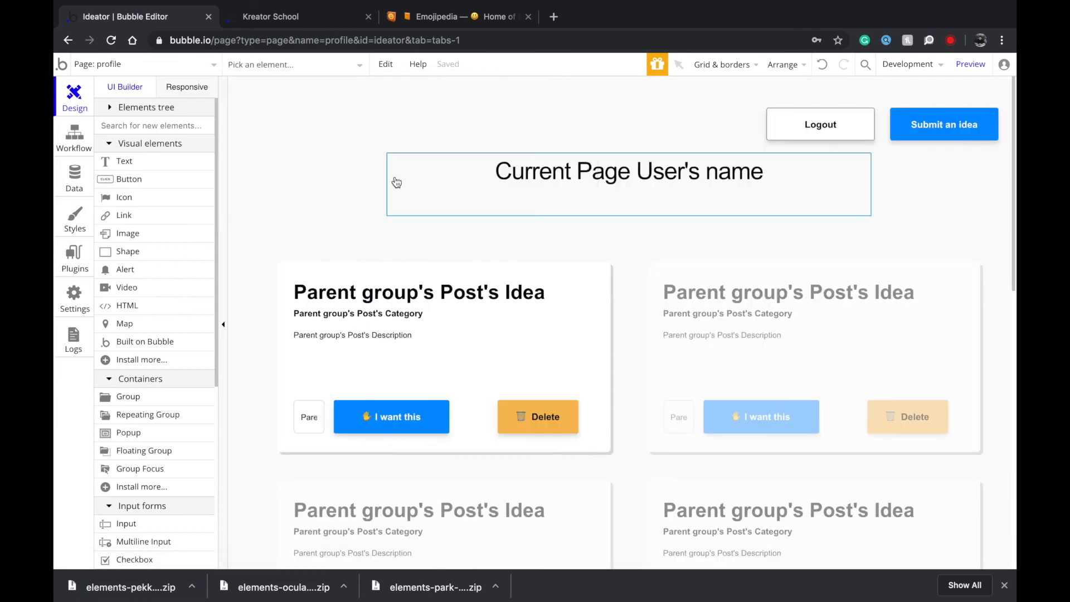
double_click(820, 124)
click(480, 229)
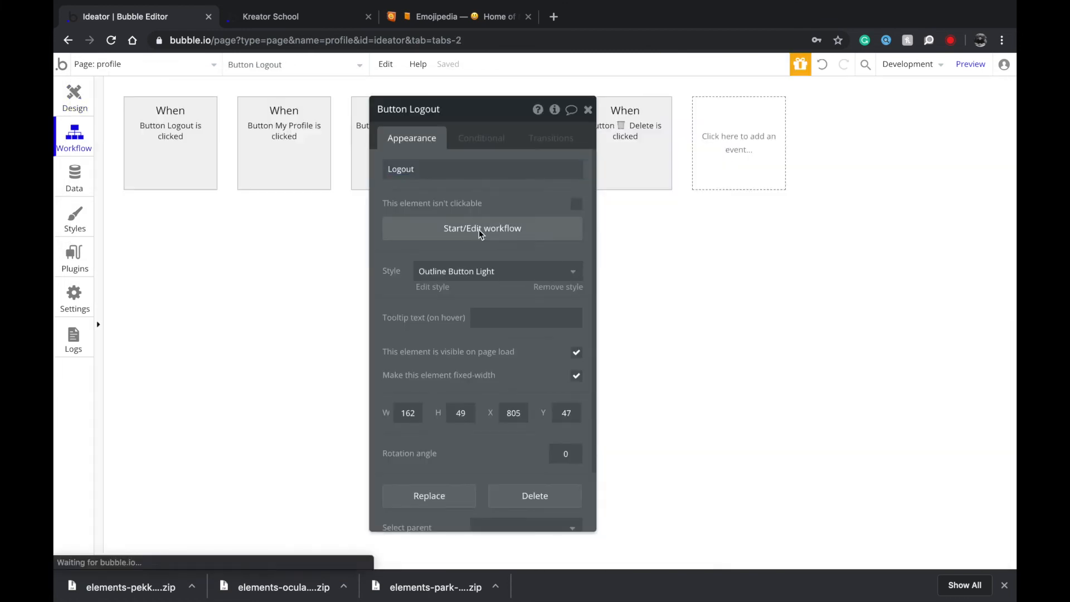
click(191, 231)
mouse_move(164, 287)
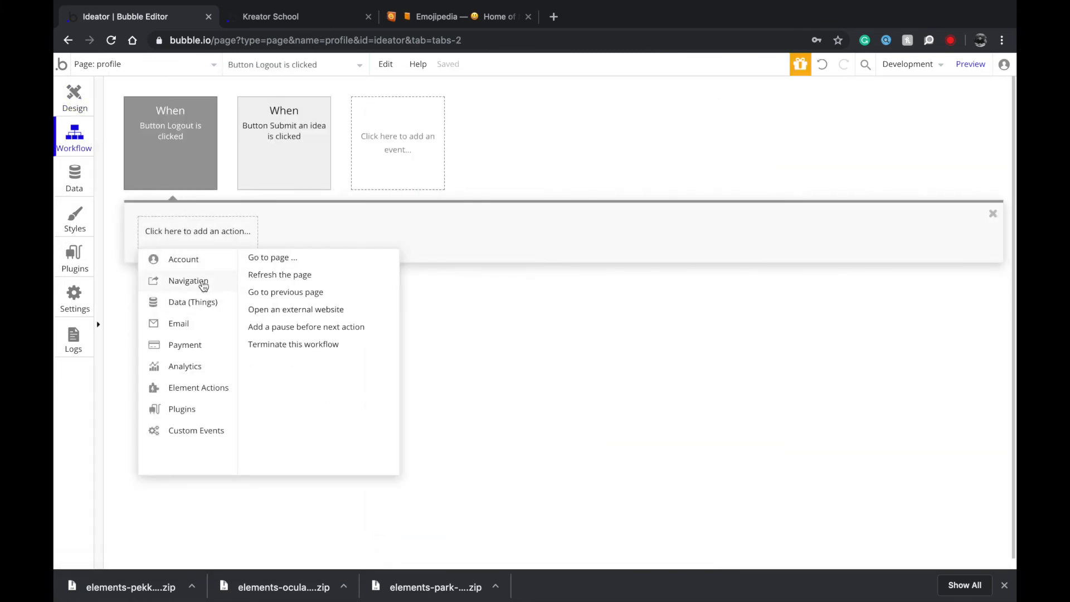
mouse_move(223, 262)
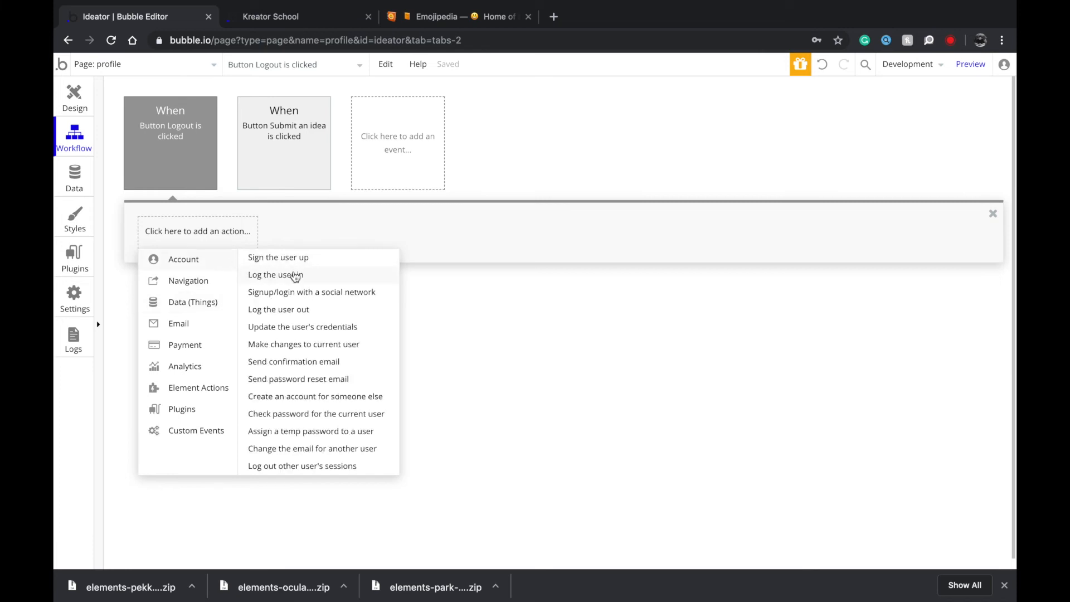
click(294, 309)
Review the profile page's Submit an idea workflow and page settings, then return to index.
click(284, 148)
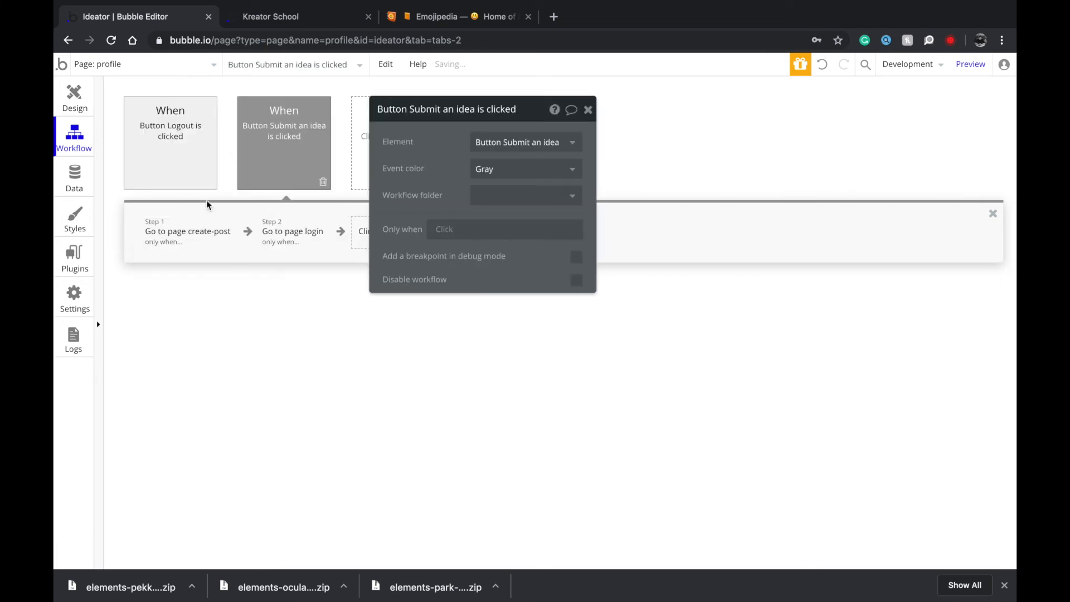
click(74, 91)
click(930, 118)
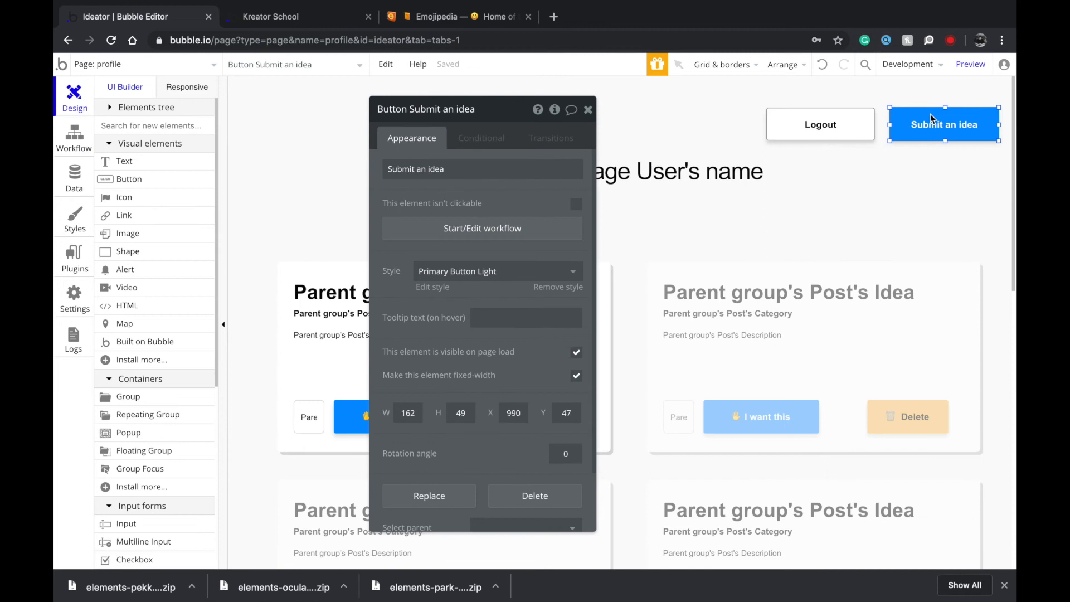
click(839, 167)
click(669, 104)
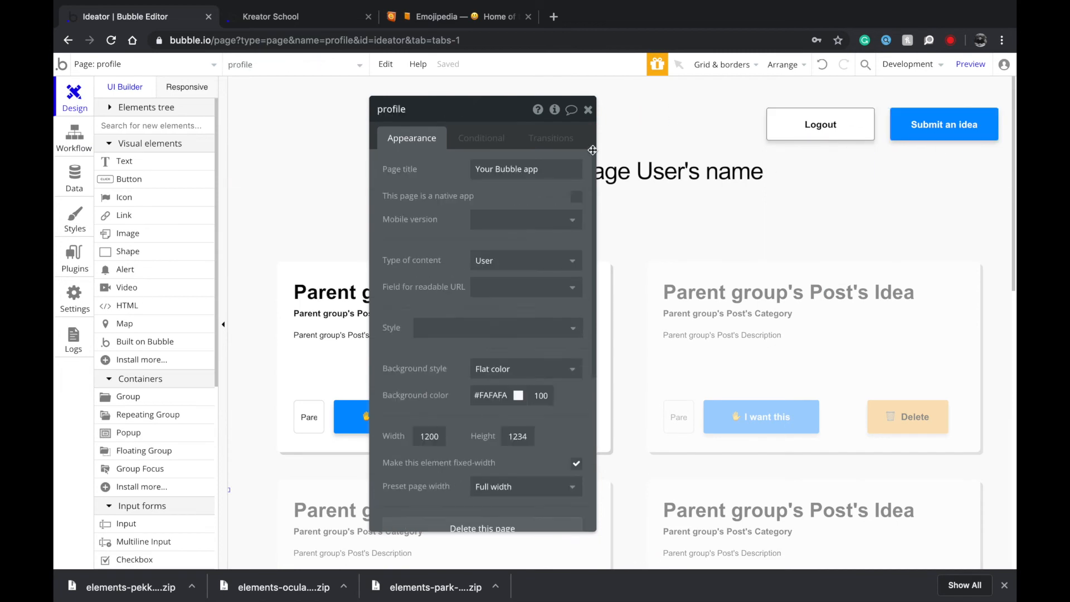
drag(477, 190, 350, 203)
triple_click(415, 179)
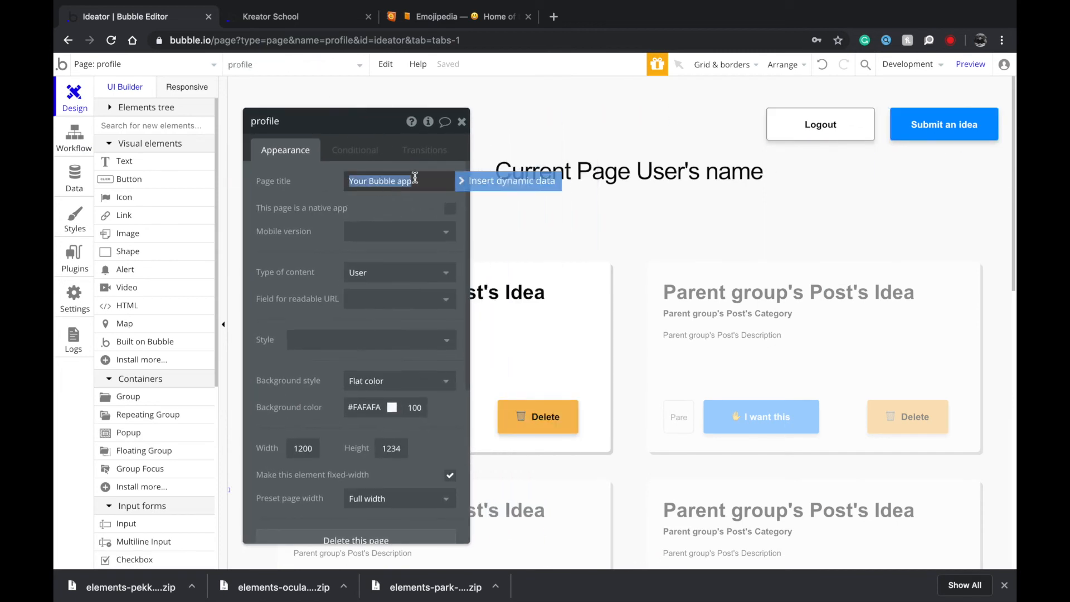
click(97, 66)
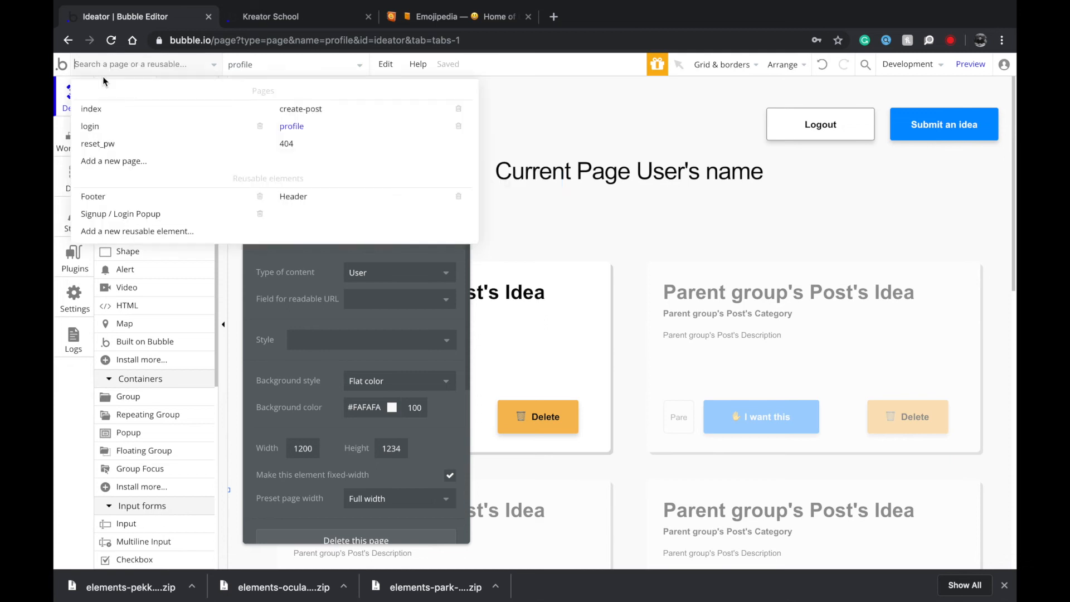
click(92, 110)
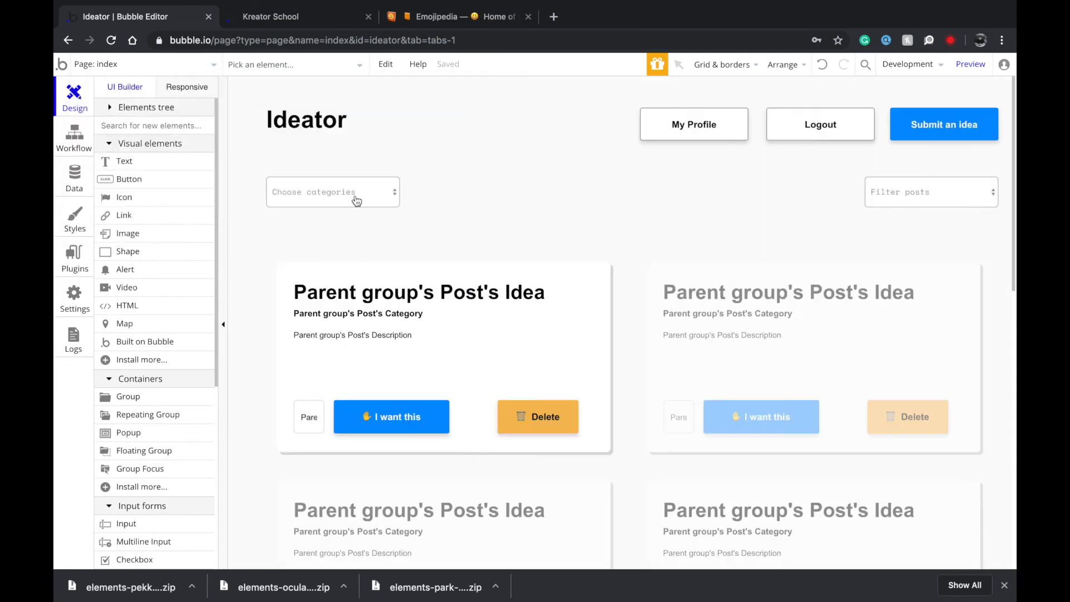
Draw a new Text element inside the first post card of the repeating group.
double_click(484, 323)
click(555, 299)
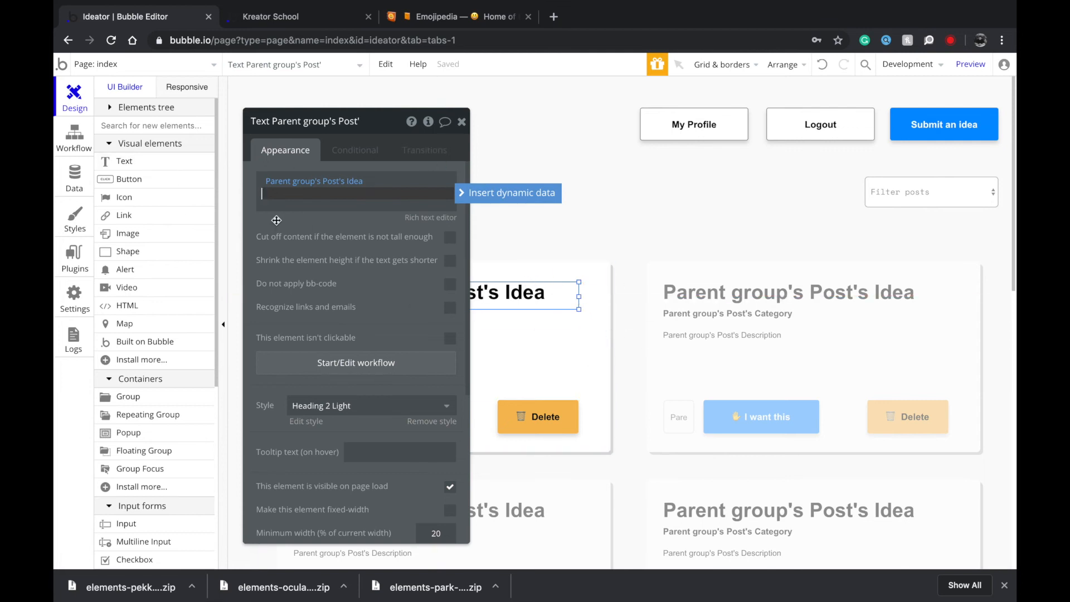
click(148, 163)
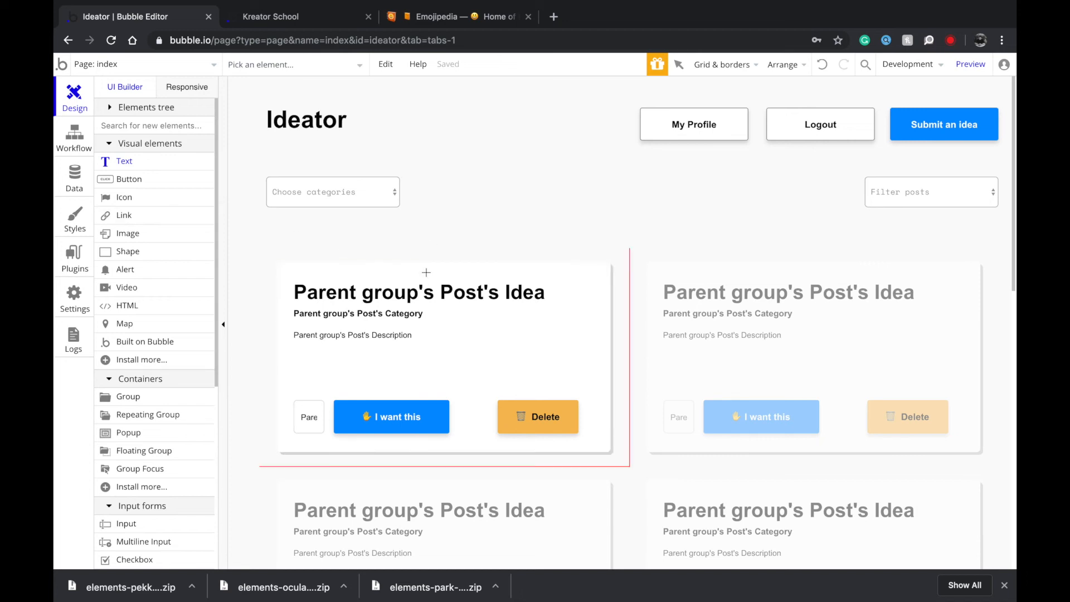
drag(418, 268, 497, 309)
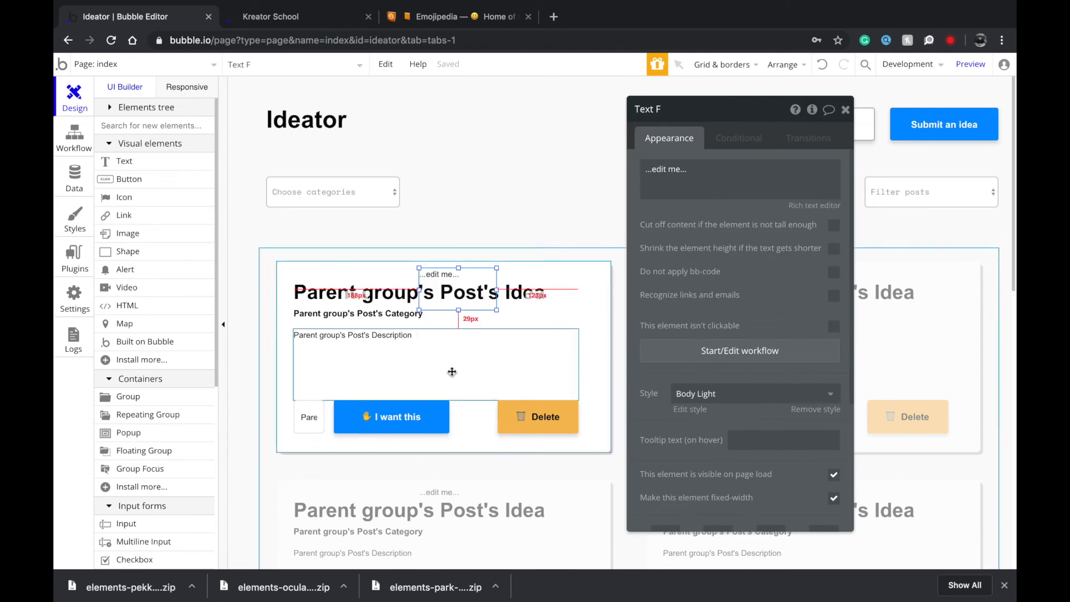
Shorten the description, place the new text above the buttons, and stretch it across the card.
click(414, 392)
drag(432, 399, 431, 377)
drag(440, 276, 348, 375)
click(358, 364)
drag(437, 383, 437, 375)
click(304, 382)
drag(372, 388, 578, 386)
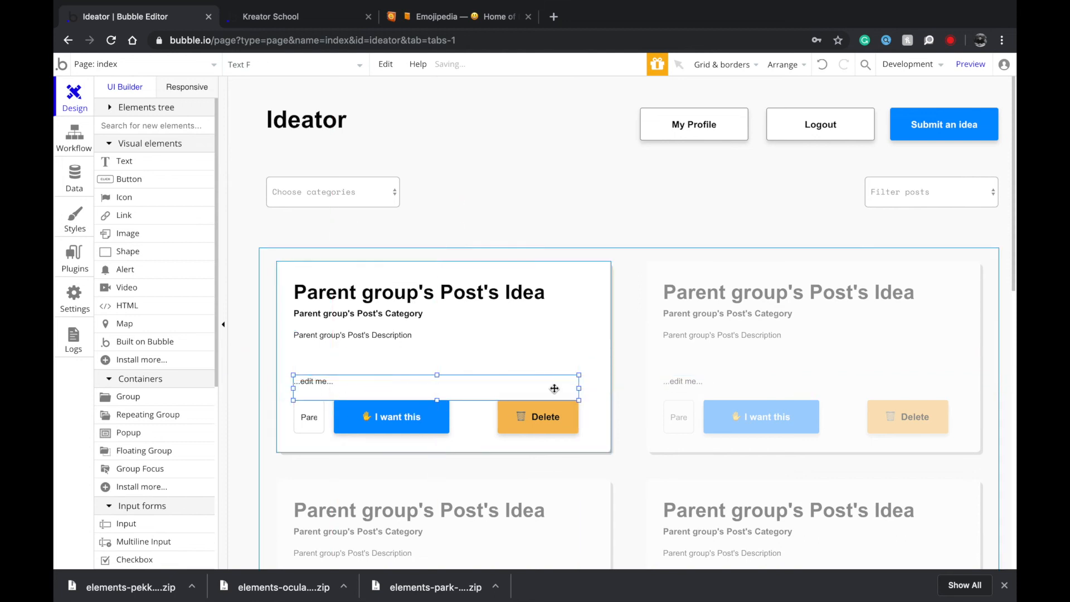
double_click(554, 388)
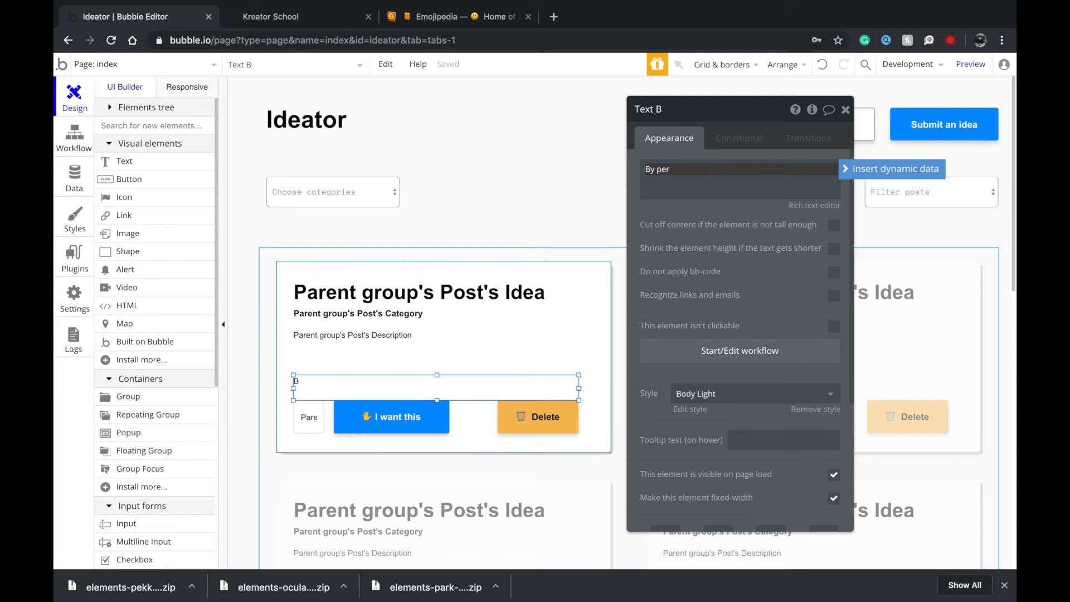
Finish and save the byline text as 'By name' in the larger text editor.
text(e)
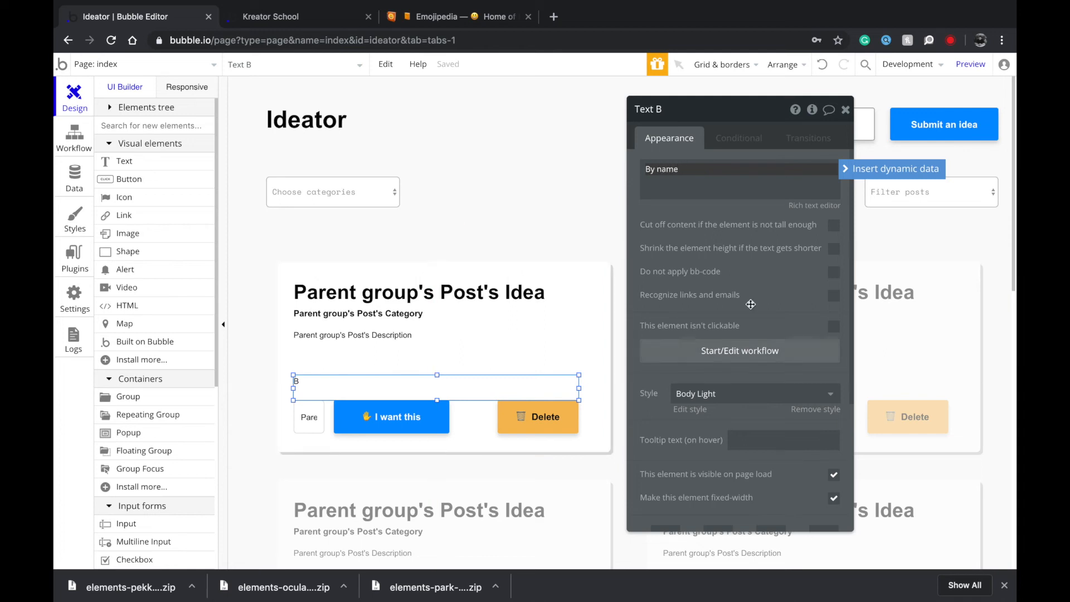
click(821, 205)
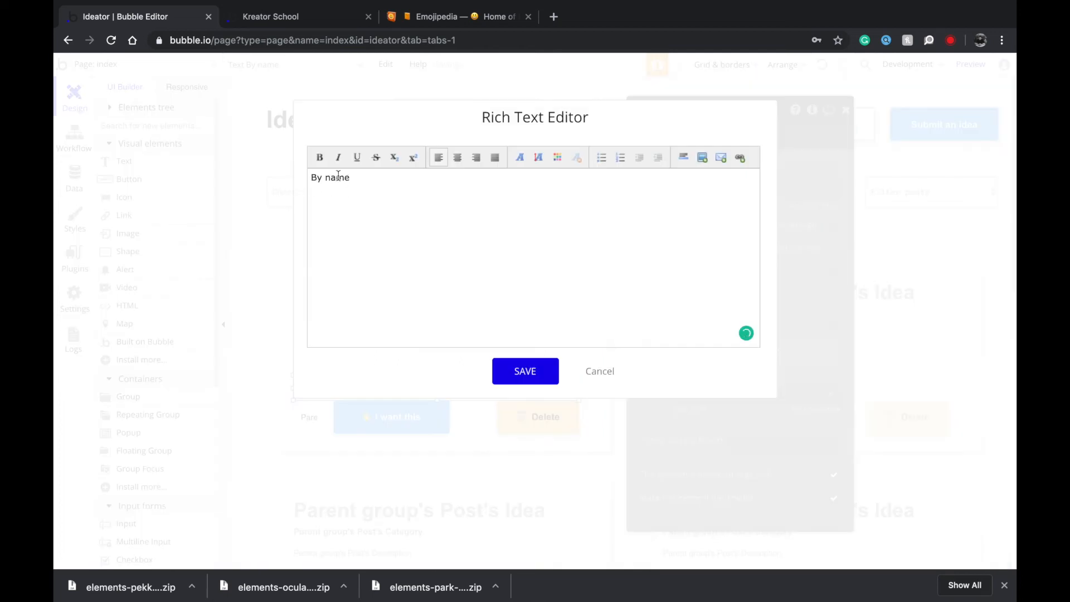
click(538, 366)
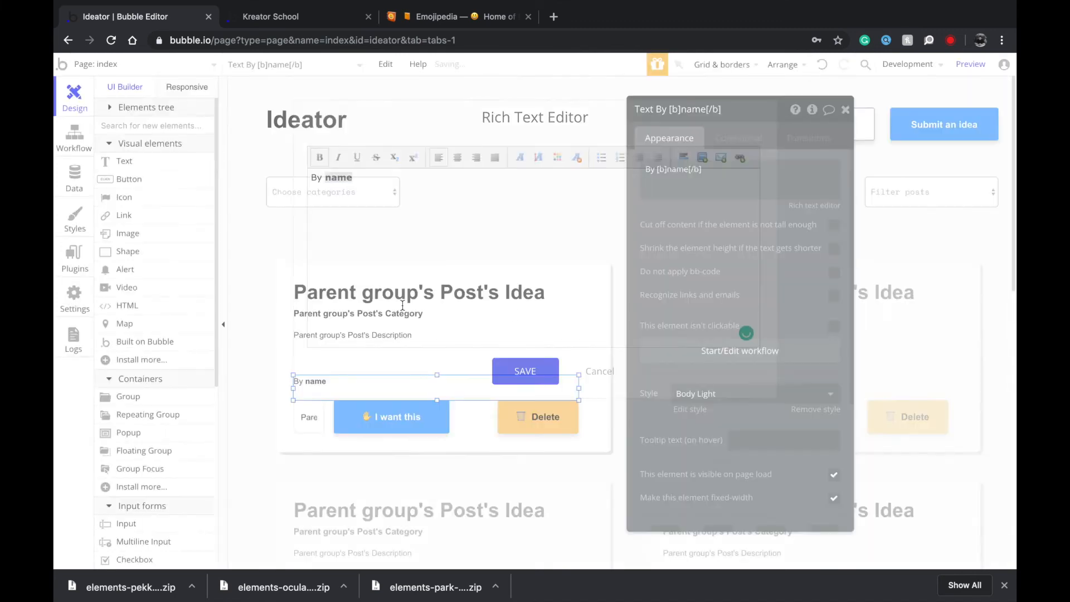
Replace 'name' with dynamic data Parent group's Post's Creator's name and start the byline's workflow.
click(689, 170)
click(677, 169)
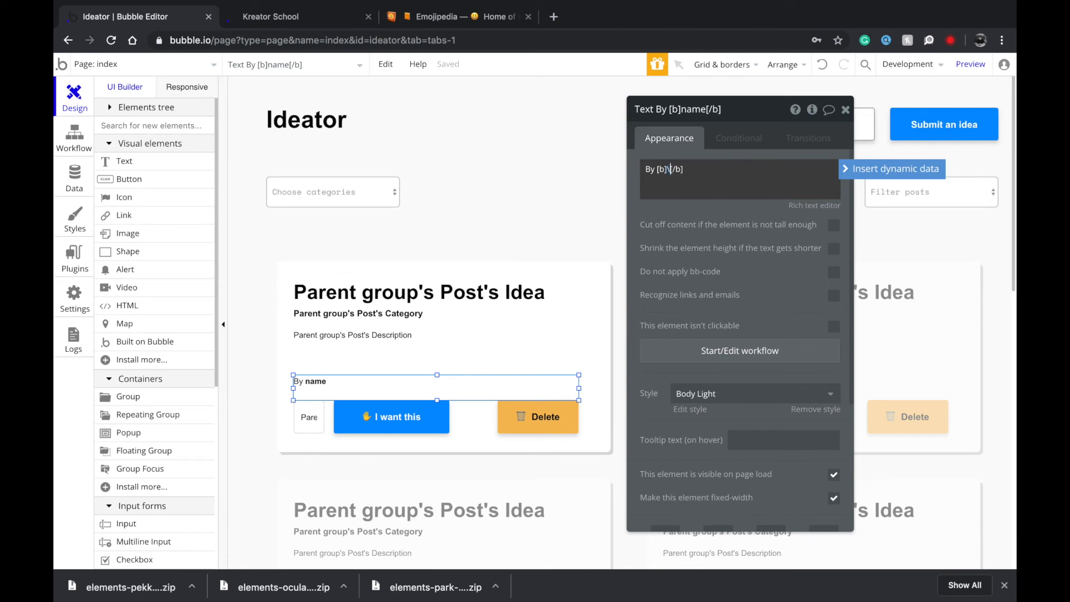
key(BackSpace)
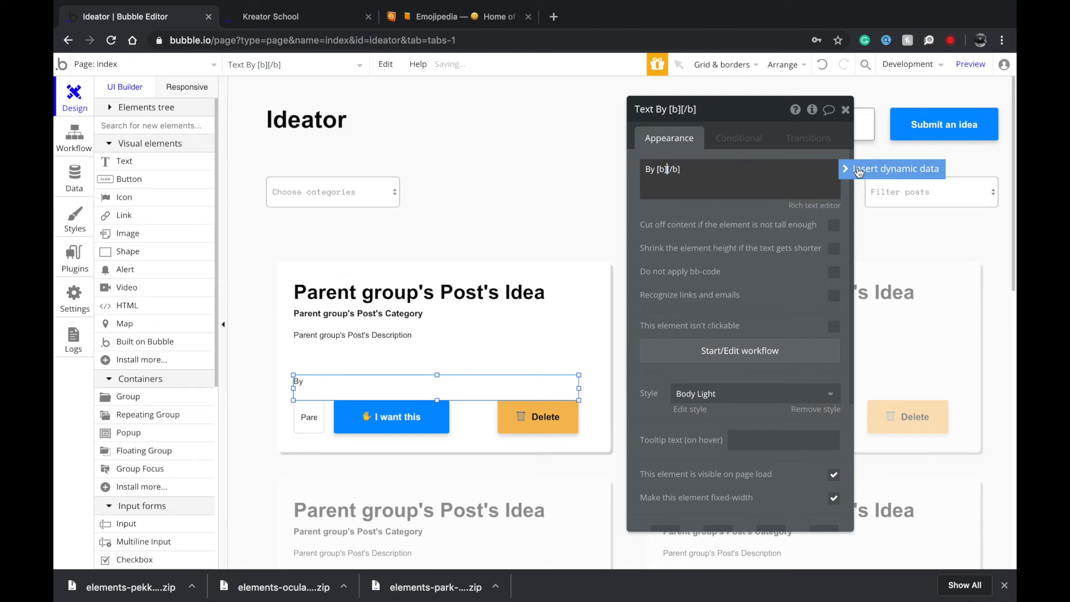
click(890, 168)
click(724, 210)
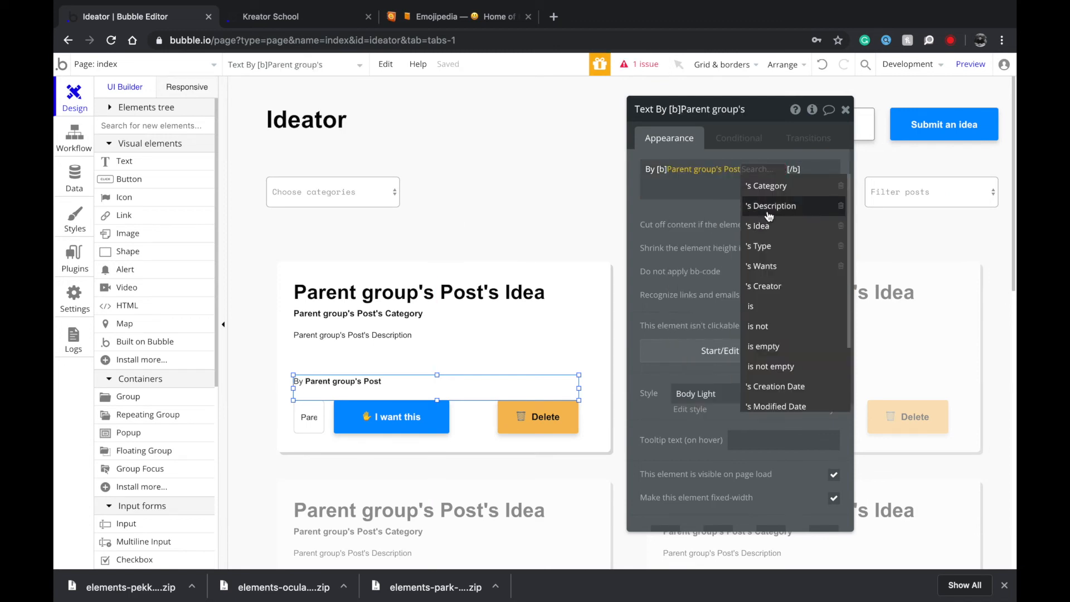
click(761, 285)
click(791, 191)
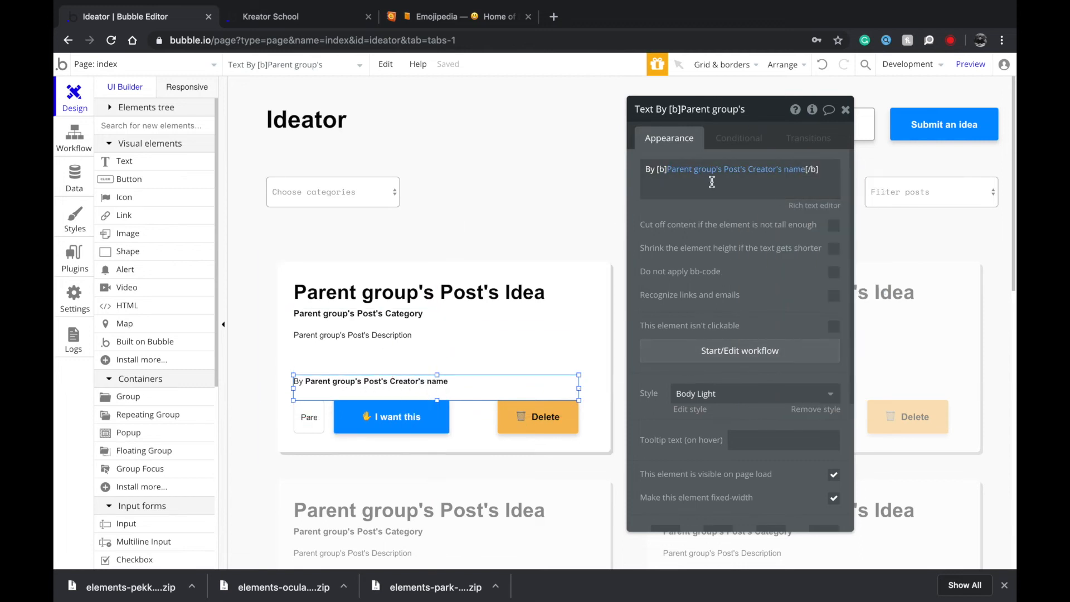
click(715, 351)
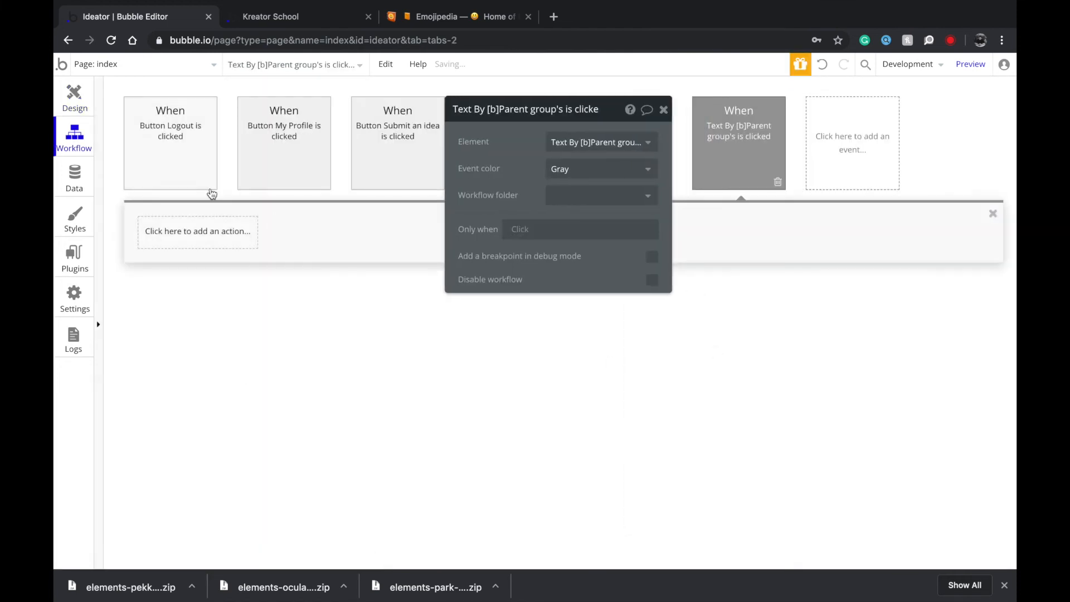
Add a Go to page action: destination profile, data Parent group's Post's Creator.
click(229, 235)
mouse_move(201, 279)
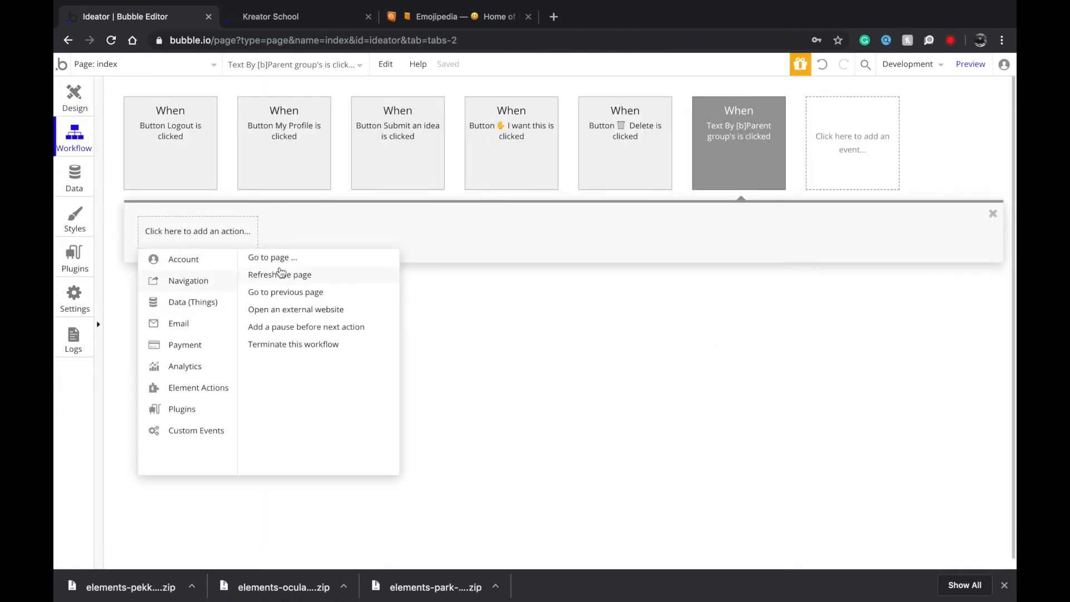
click(283, 258)
click(599, 143)
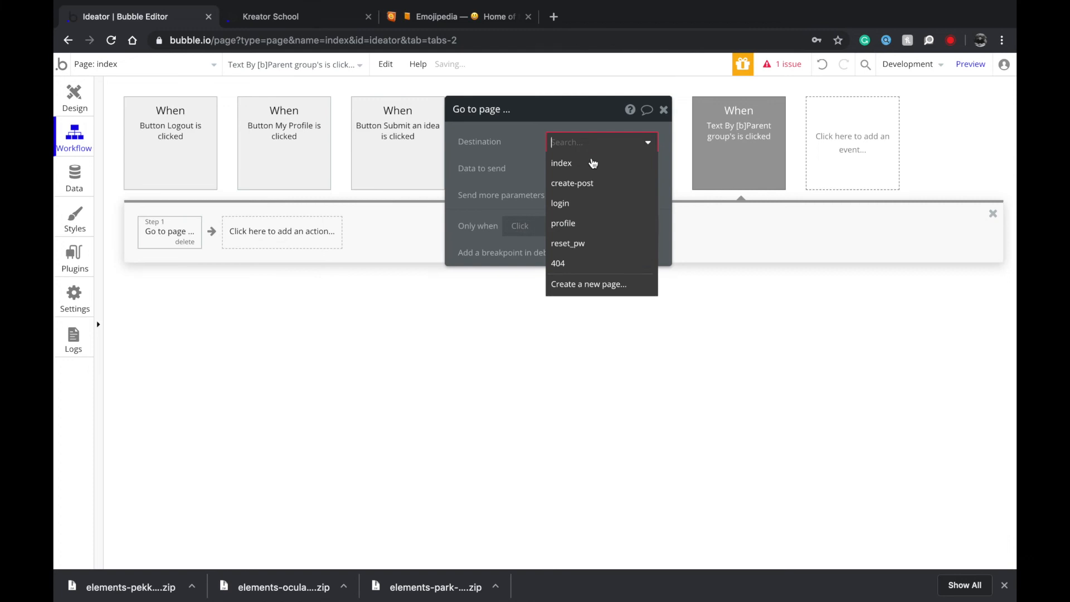
click(594, 222)
click(563, 178)
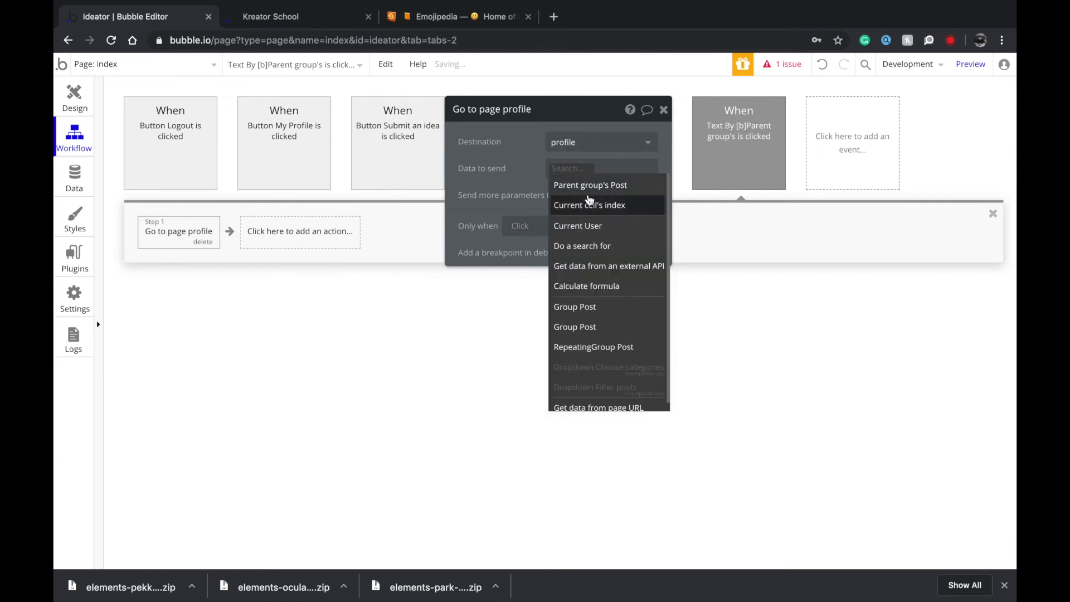
click(579, 181)
click(582, 297)
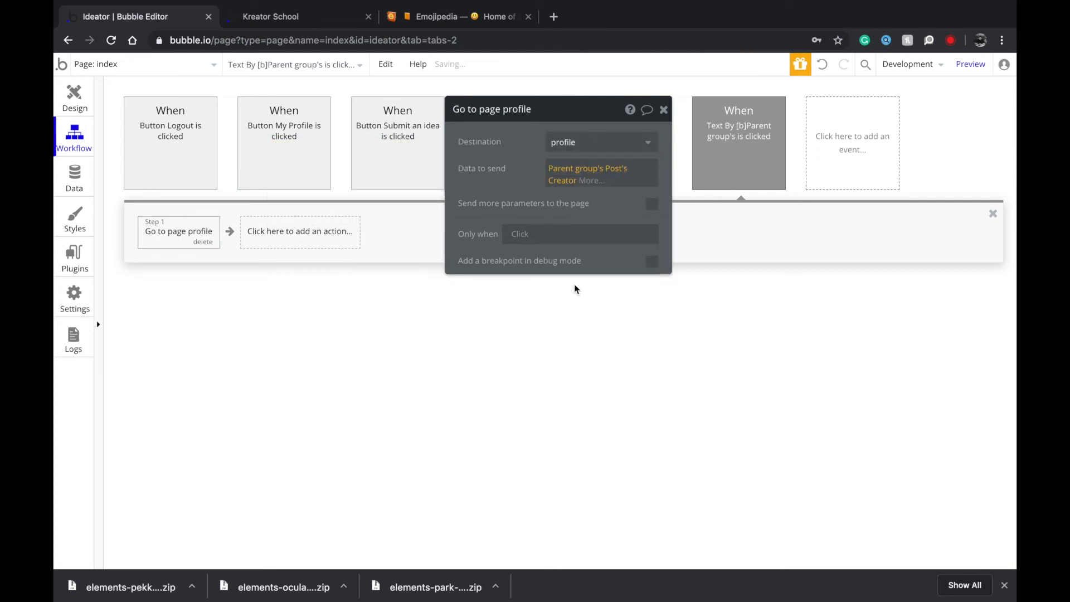
Return to the index design and select the Filter posts dropdown.
click(70, 106)
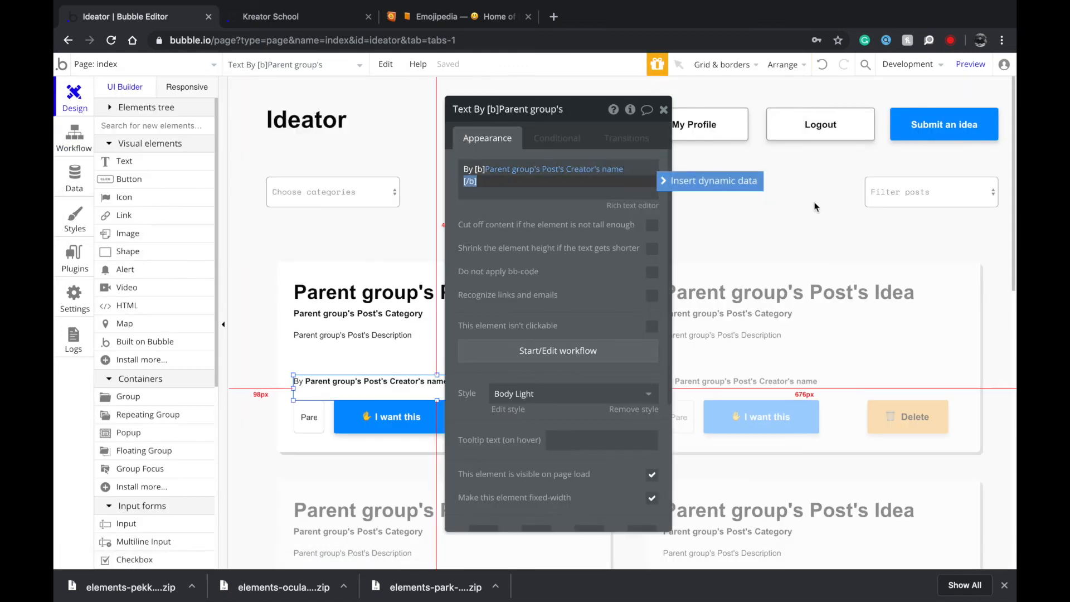
click(766, 195)
click(909, 197)
drag(517, 198, 587, 193)
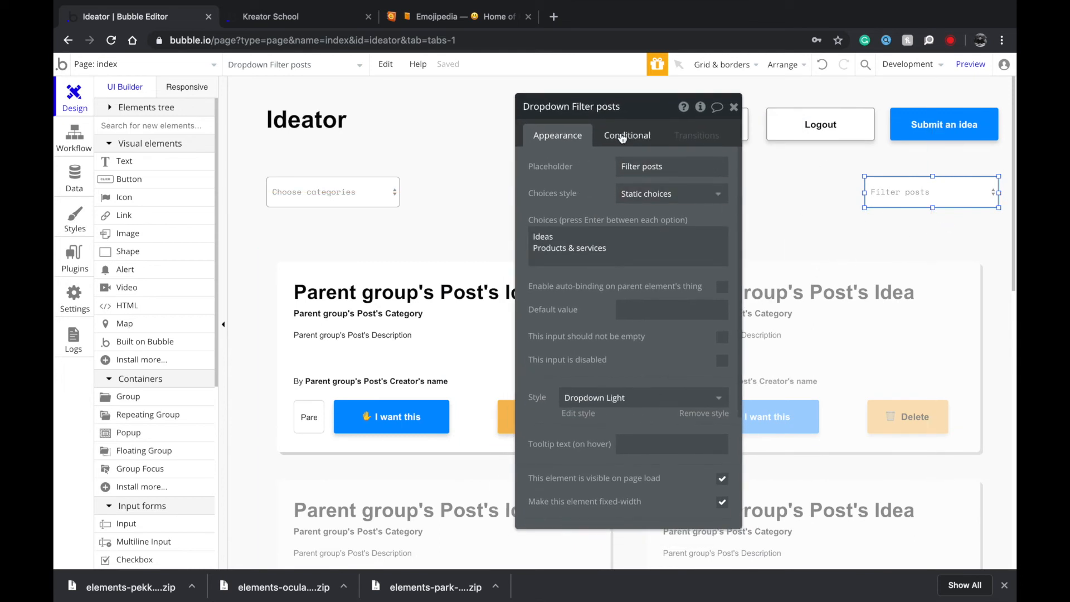
Add a RepeatingGroup Post condition: when Choose categories's value is not empty, change Data source.
click(280, 201)
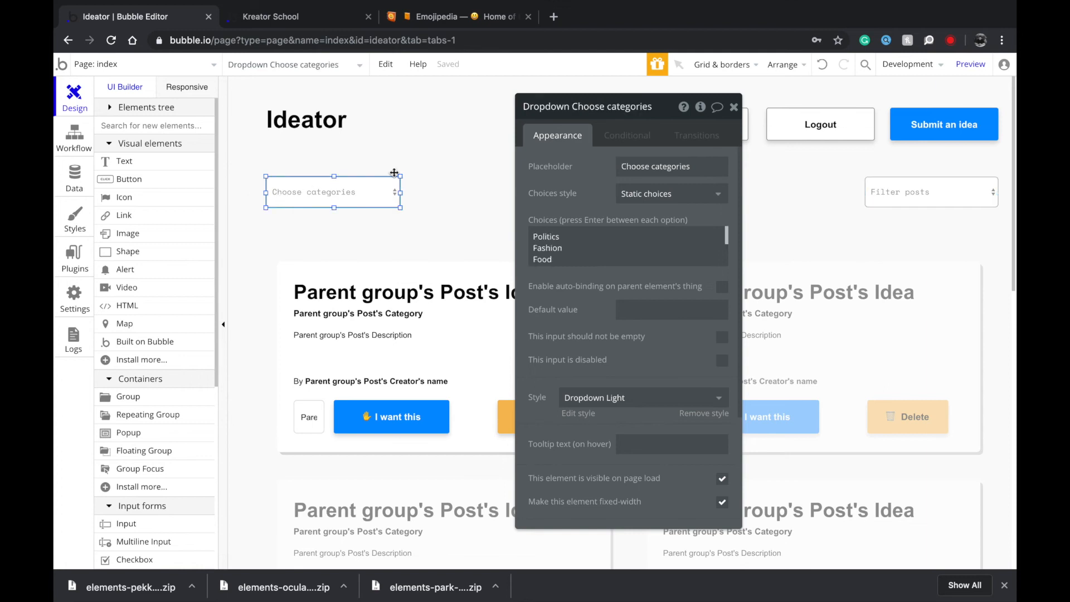
click(931, 192)
click(922, 285)
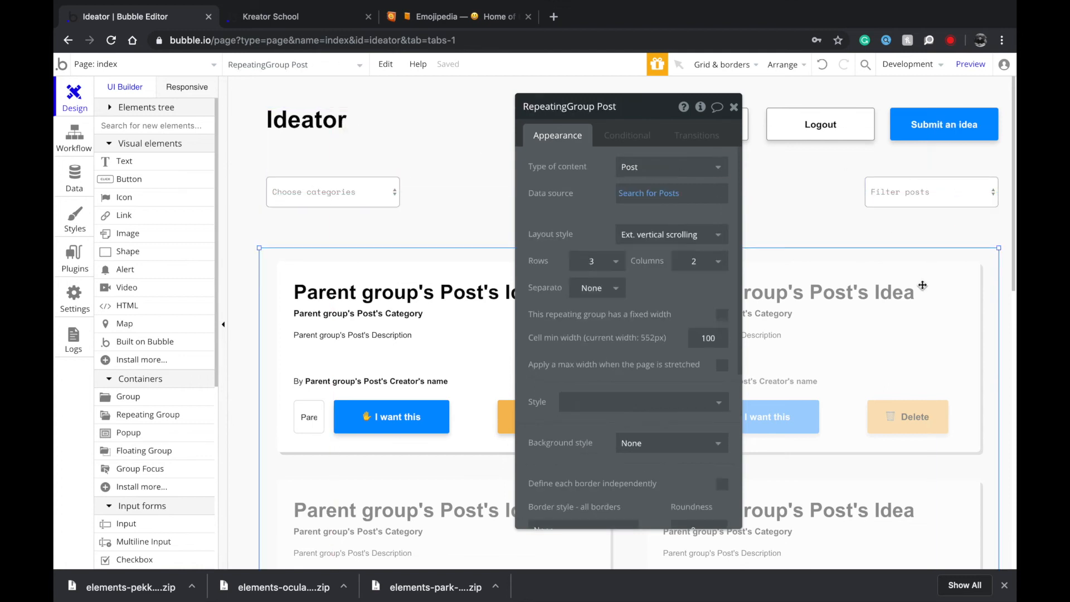
click(617, 140)
click(590, 168)
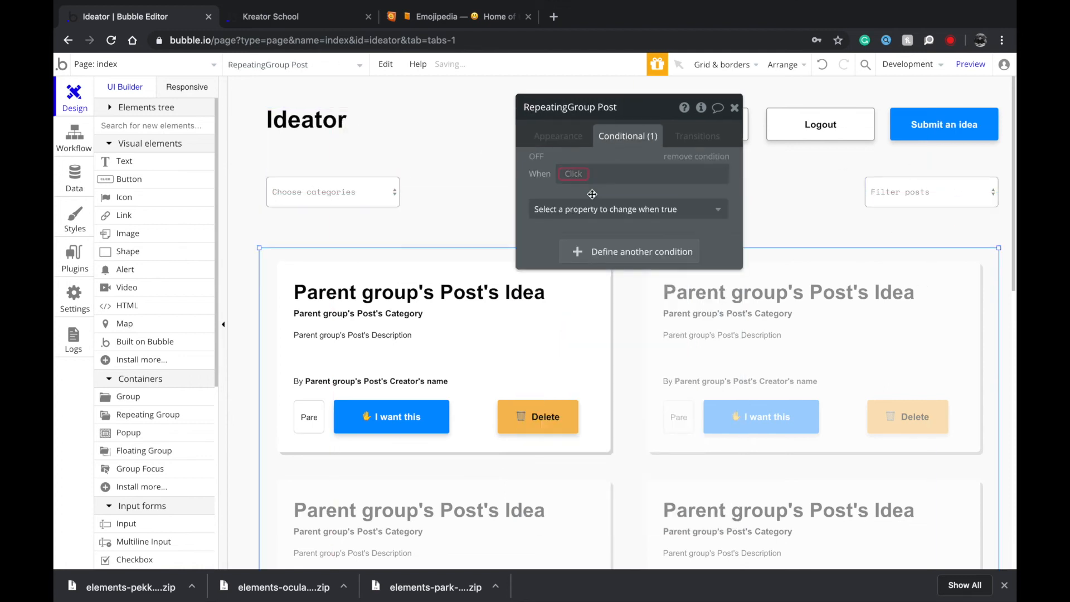
text(cat)
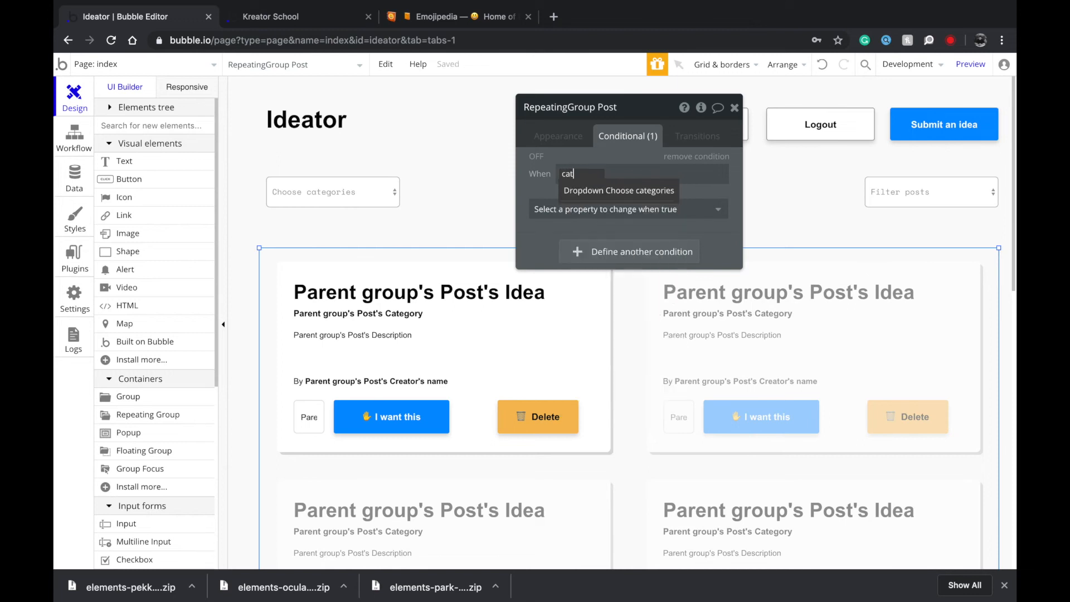
click(603, 192)
click(753, 186)
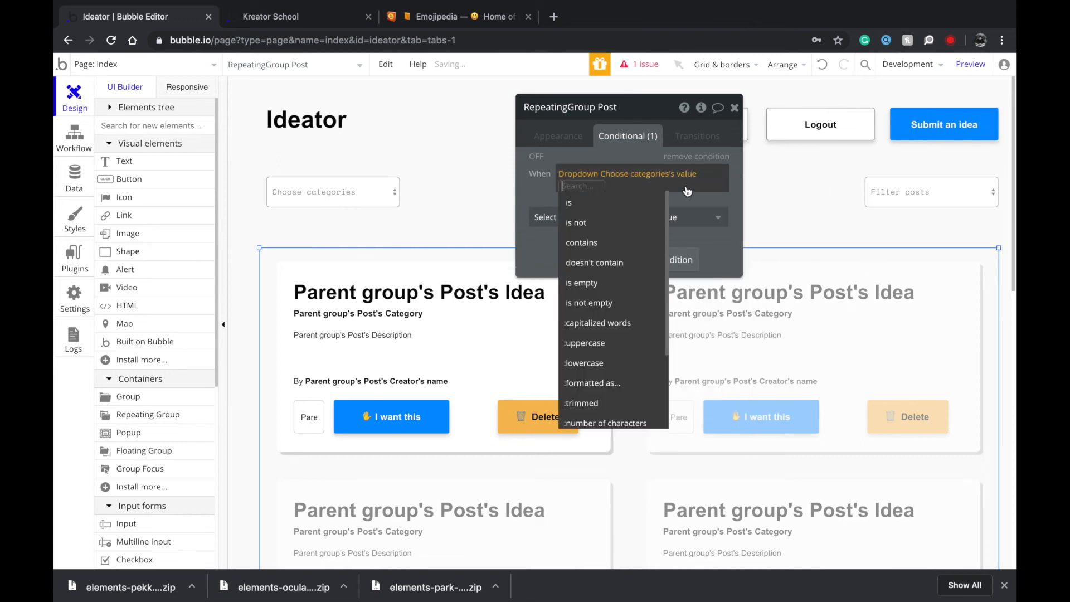
click(605, 303)
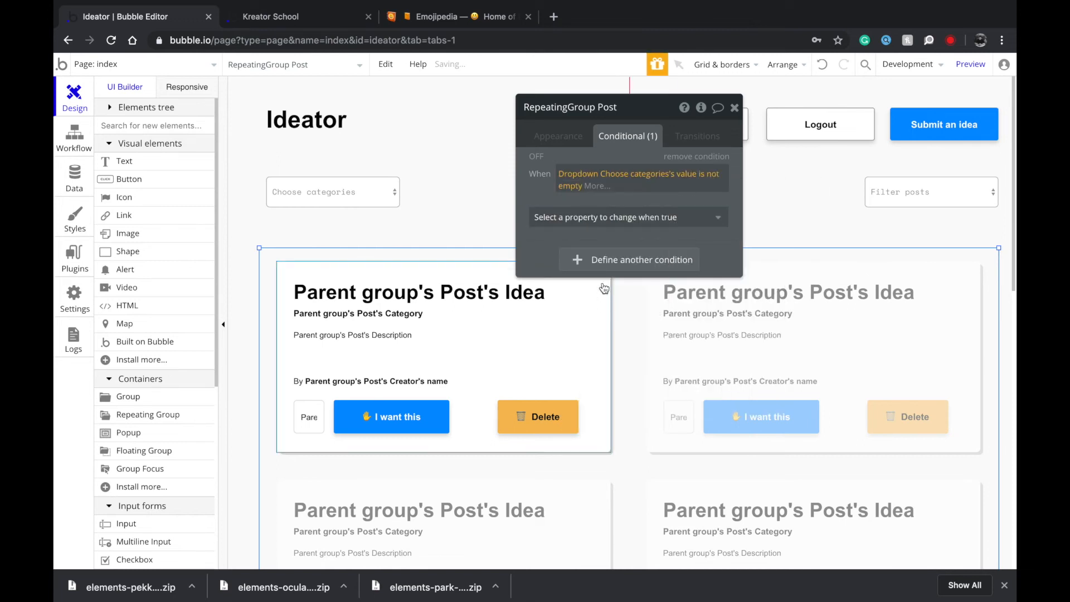
click(594, 223)
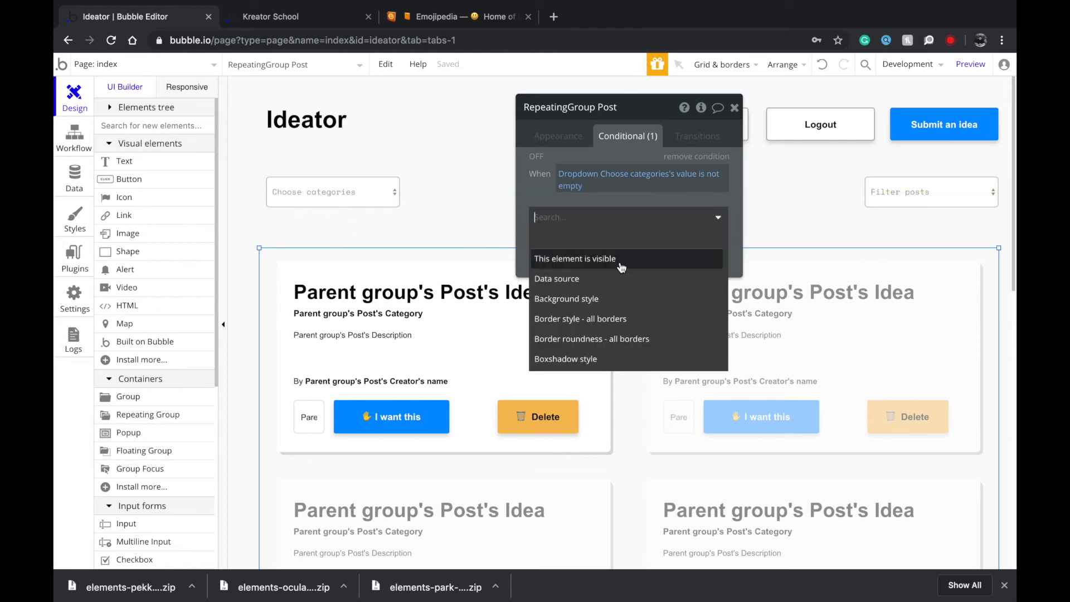
click(608, 286)
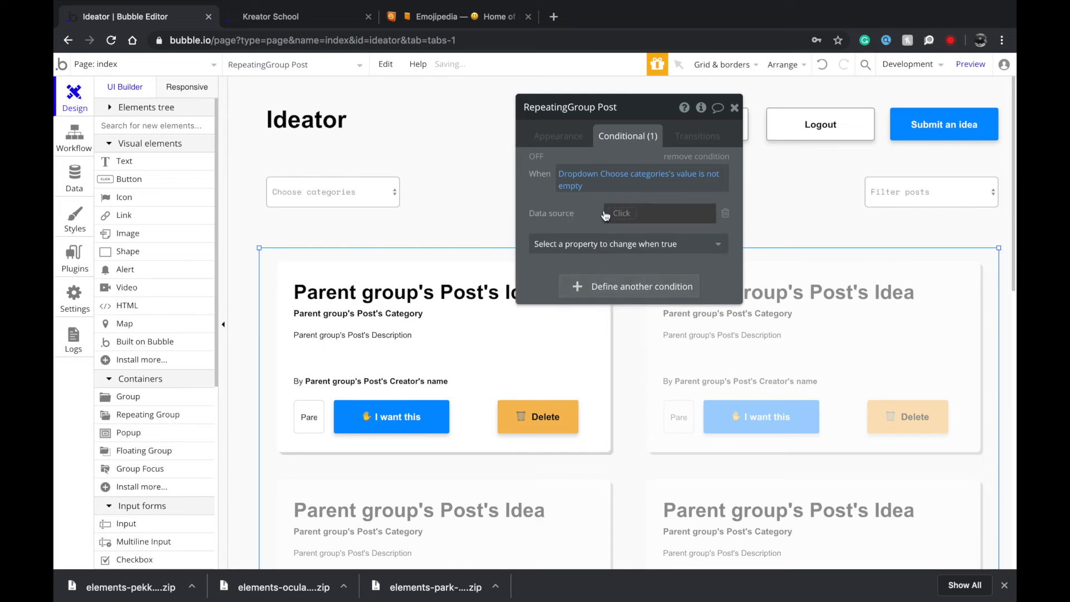
Set that data source to Search for Posts where Category contains Choose categories's value.
click(621, 213)
click(649, 292)
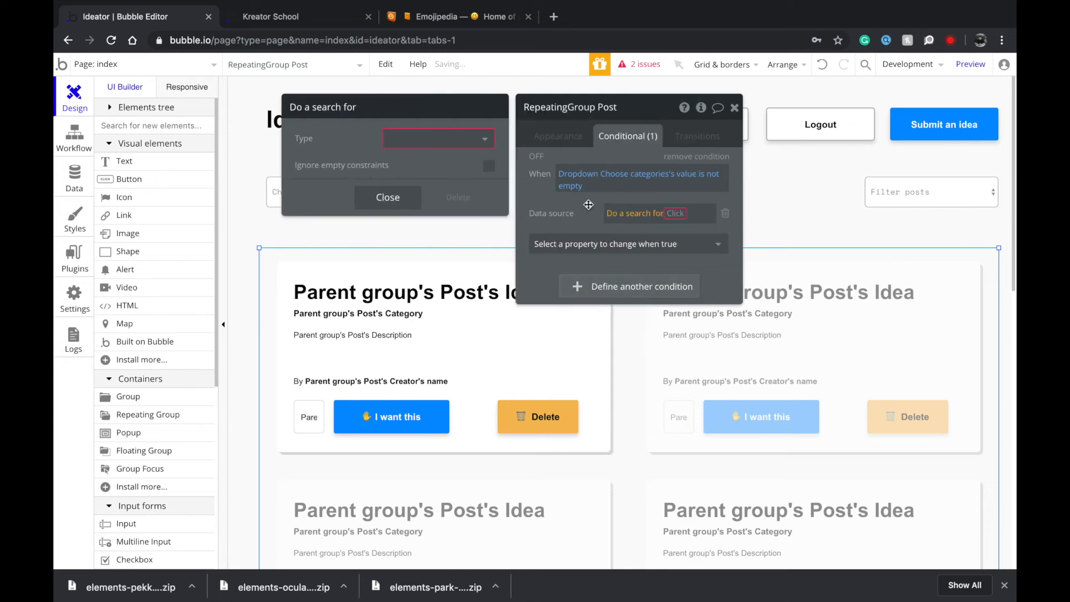
click(453, 138)
click(435, 183)
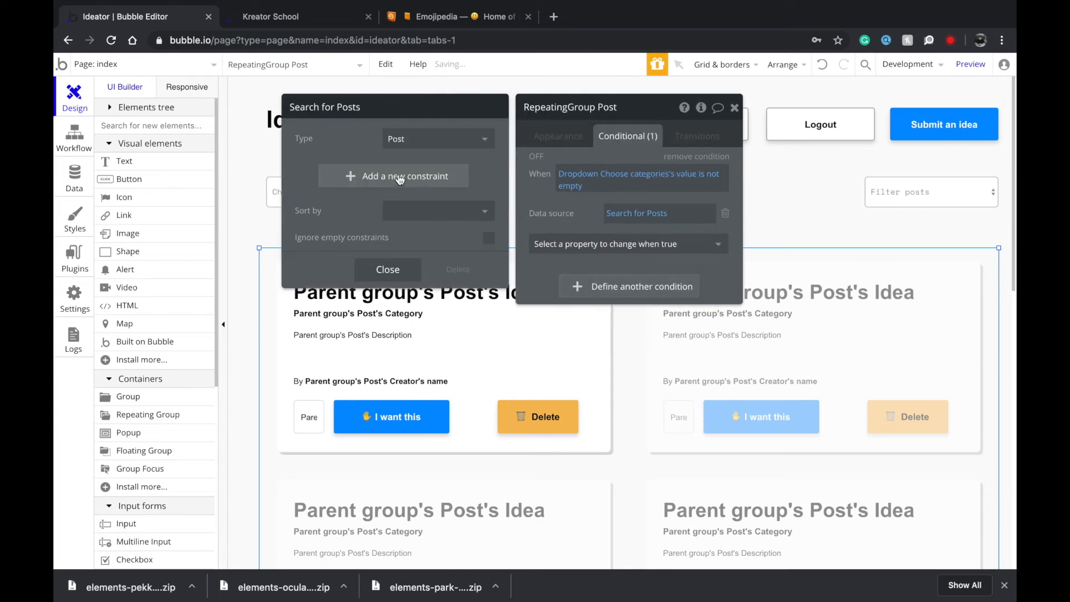
click(394, 179)
click(321, 172)
click(318, 186)
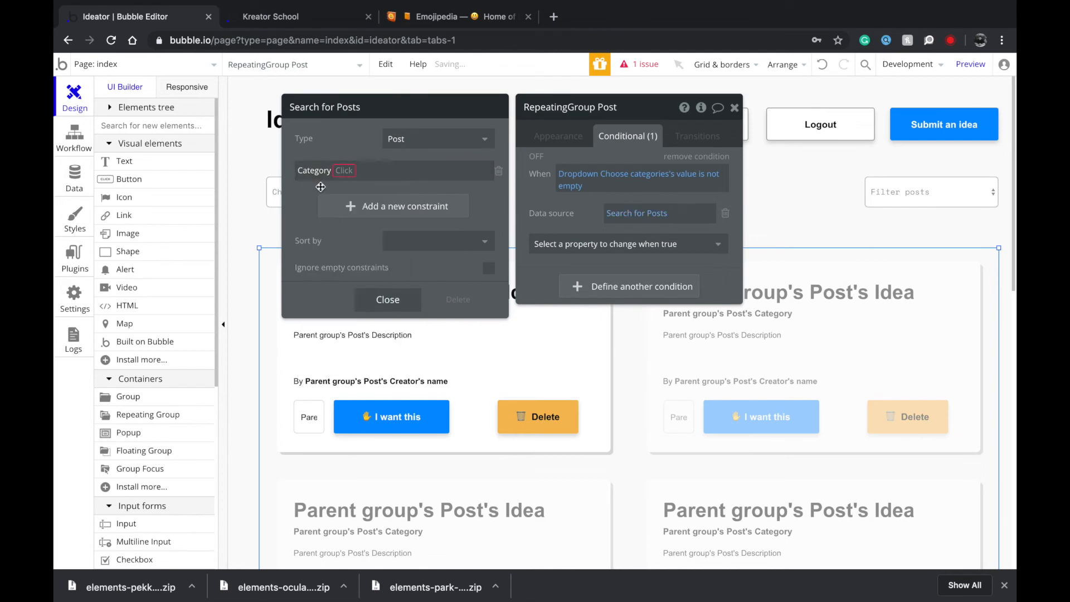
click(344, 170)
click(359, 230)
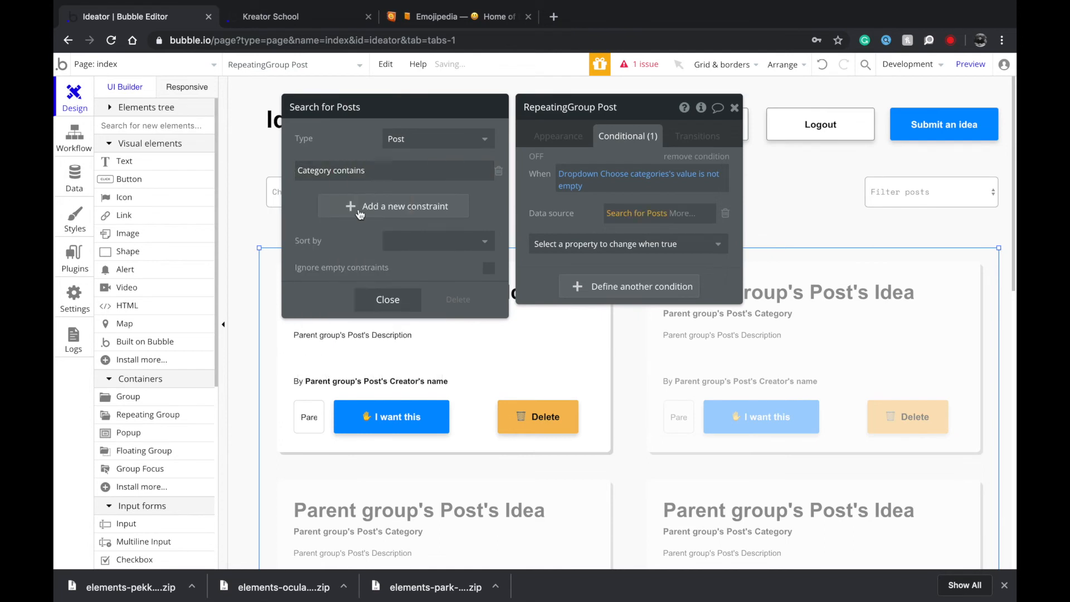
click(552, 170)
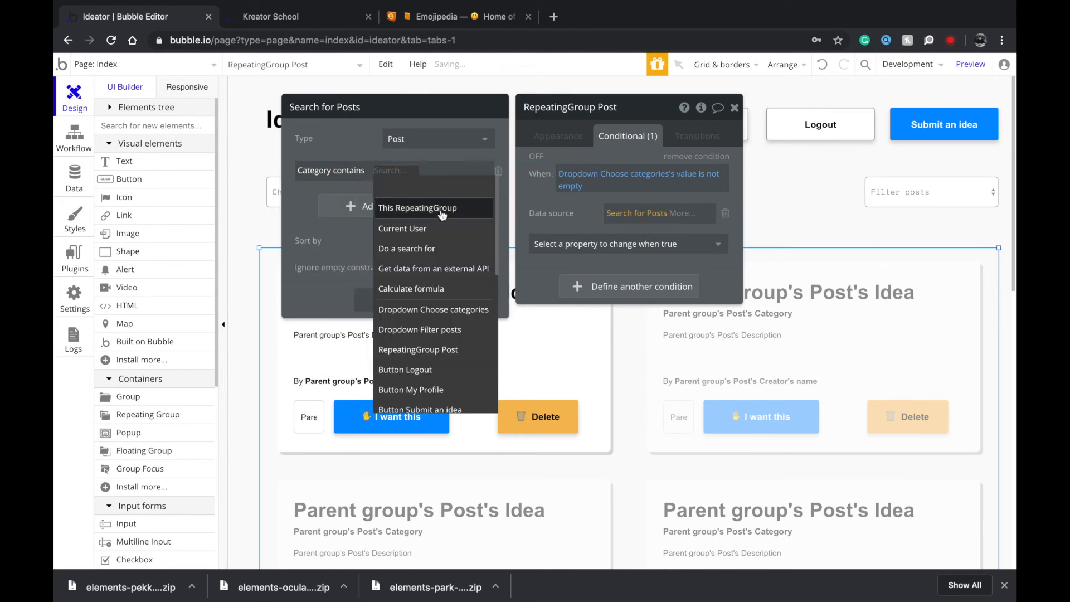
click(441, 308)
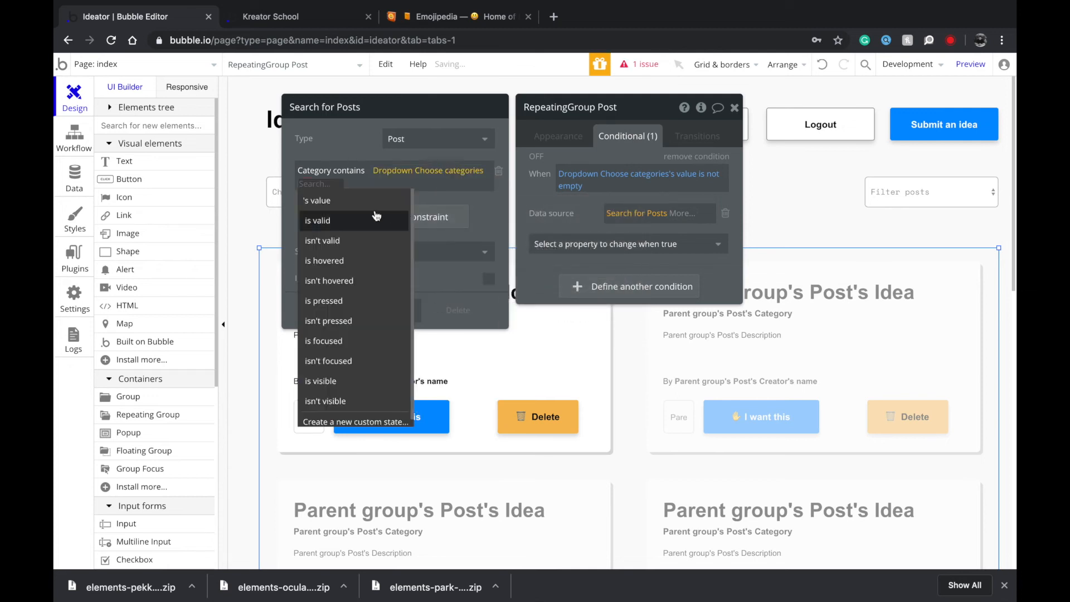
click(356, 201)
drag(351, 153, 563, 184)
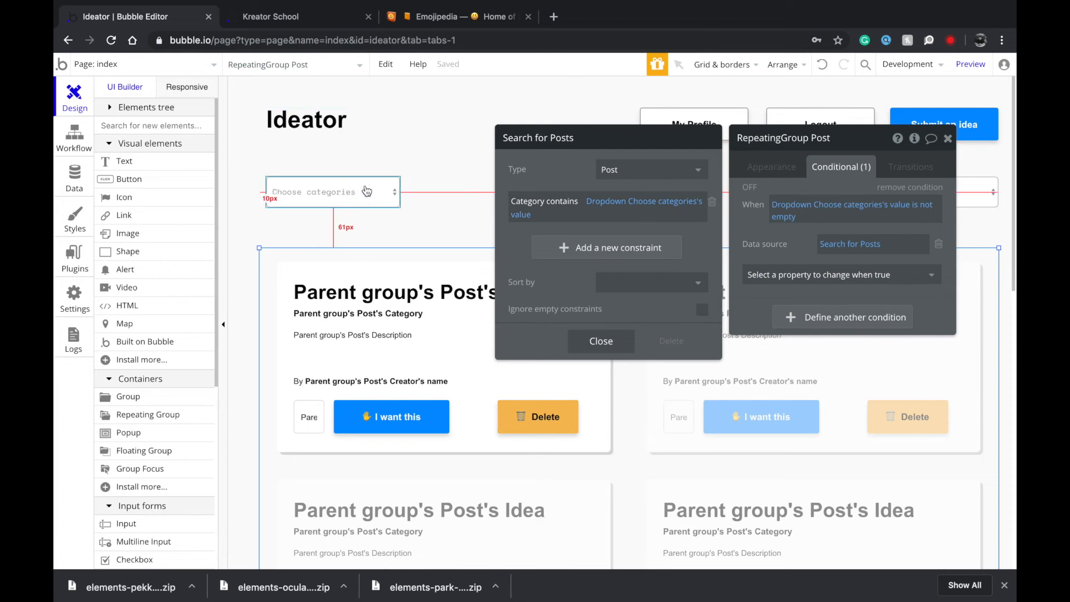
drag(815, 191, 496, 148)
Duplicate the category condition and base the copy on the Filter posts dropdown.
right_click(496, 148)
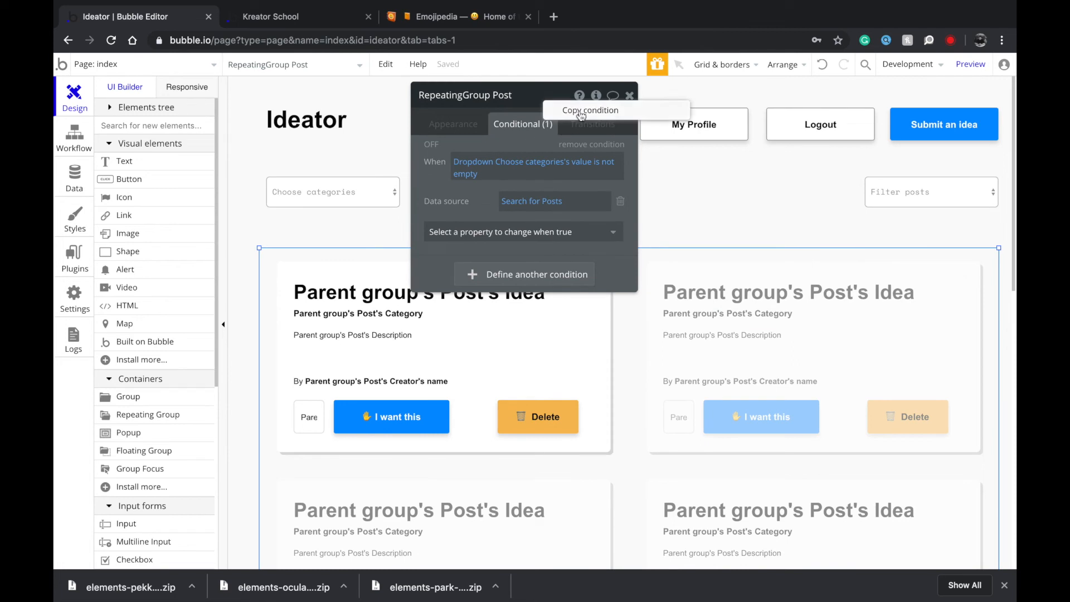
right_click(501, 145)
click(594, 133)
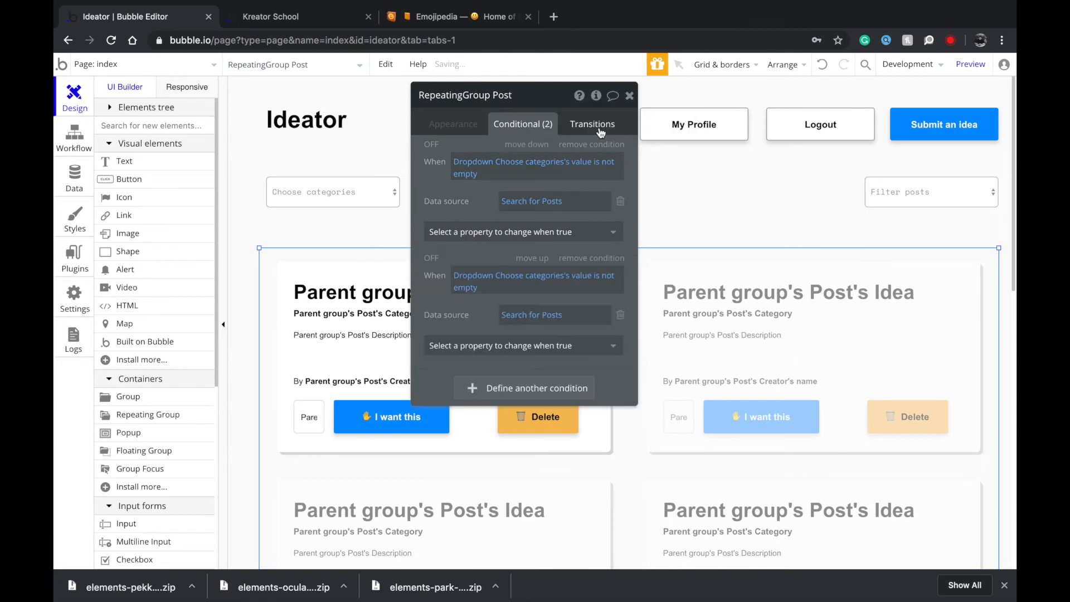
click(532, 275)
click(523, 415)
Replace the copied constraint with Type = Dropdown Filter posts's value and close the search.
click(532, 307)
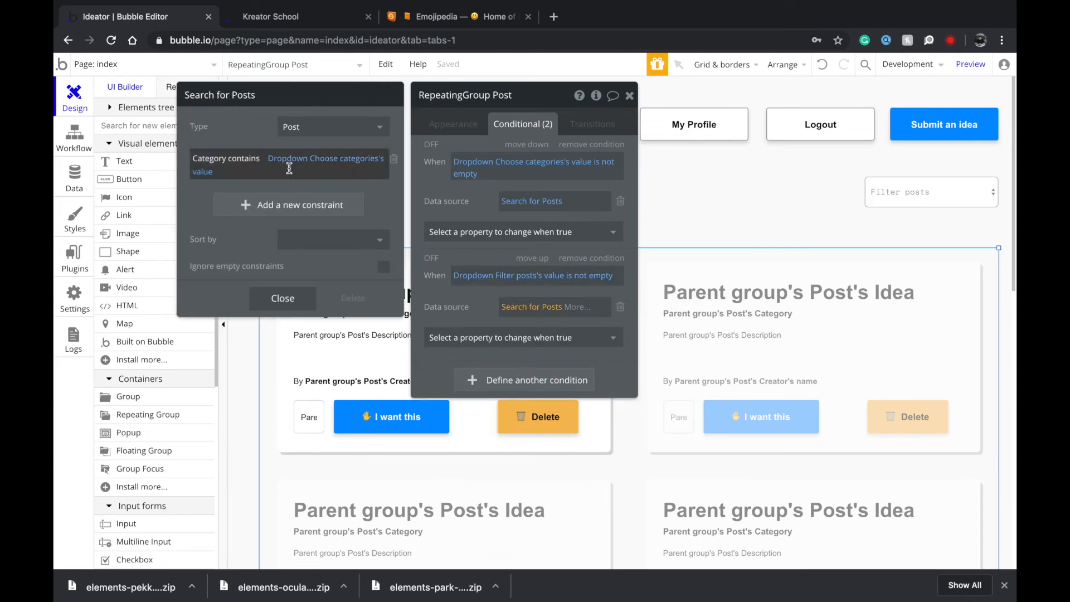
click(393, 158)
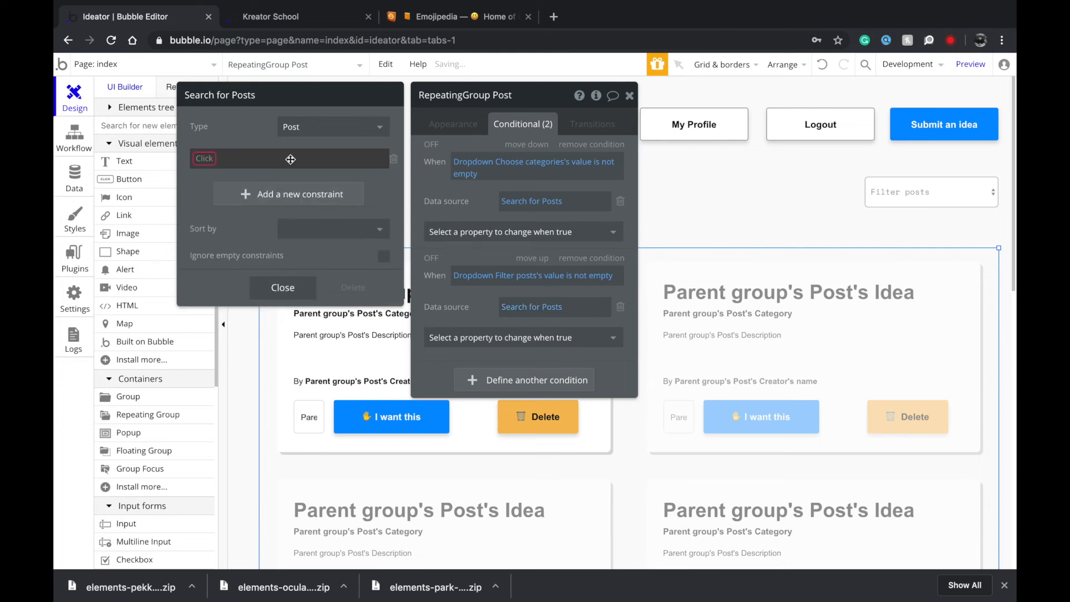
click(213, 161)
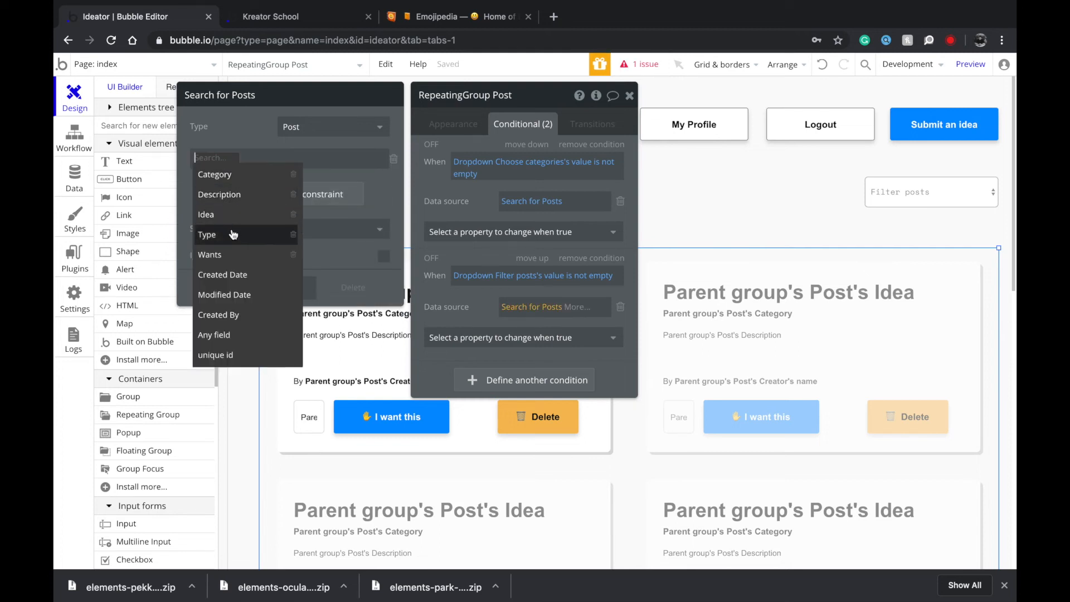
click(275, 231)
click(224, 158)
click(223, 183)
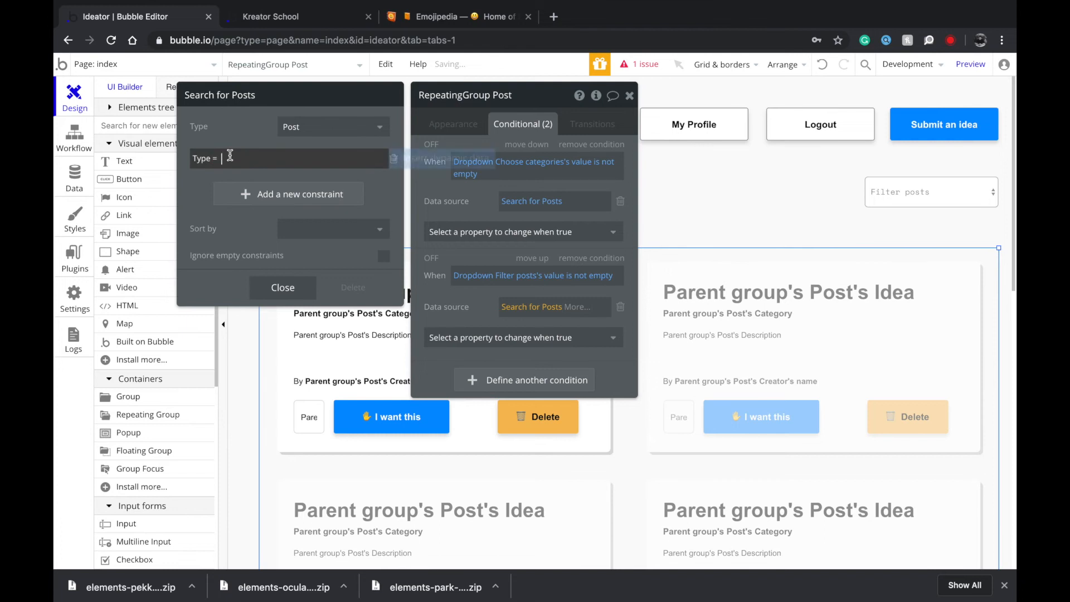
click(419, 159)
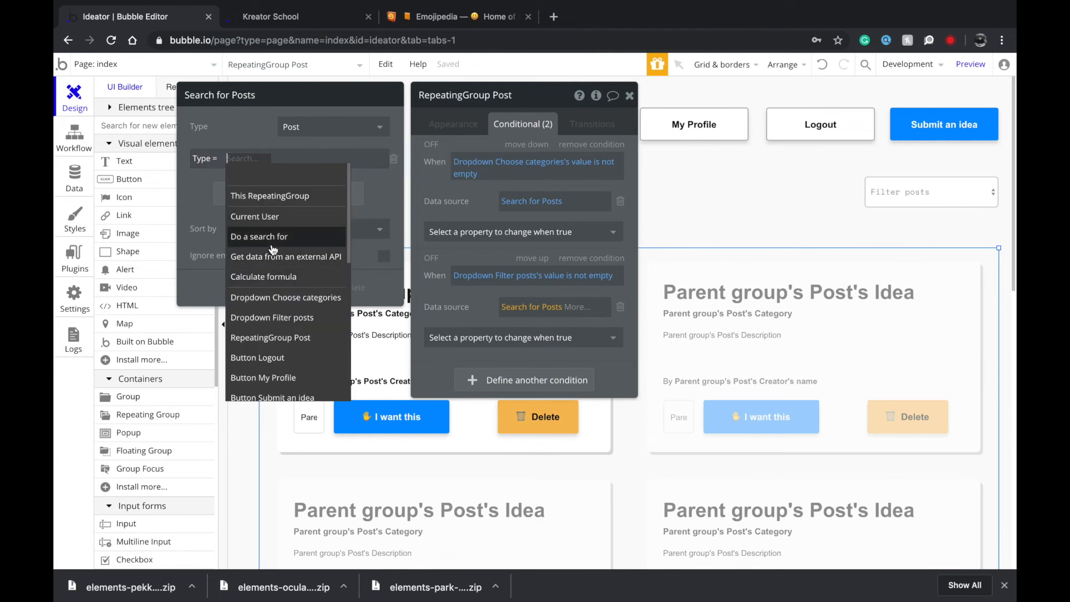
click(282, 318)
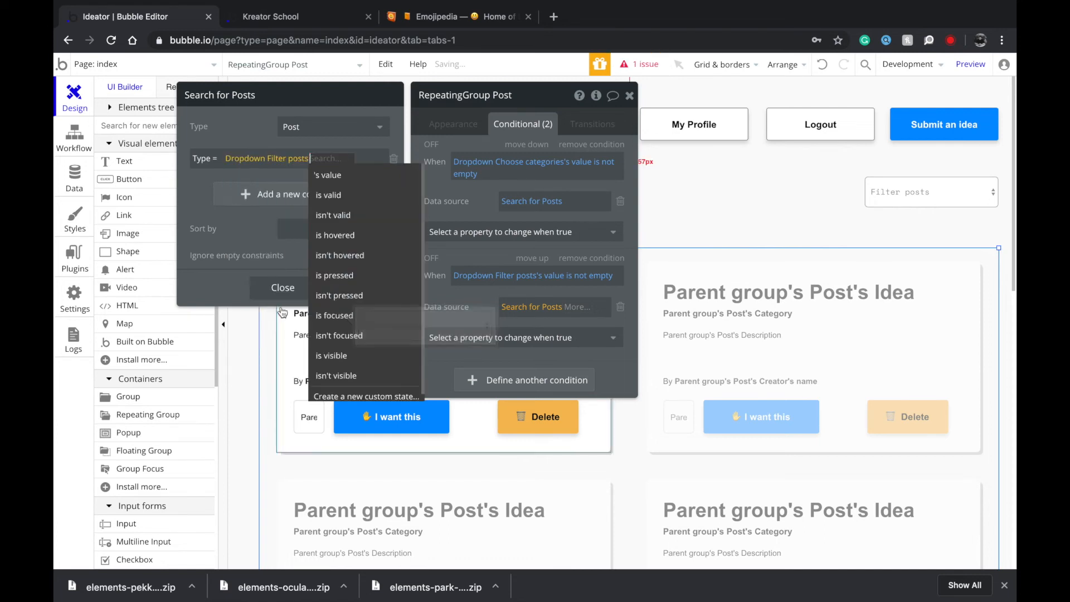
click(289, 317)
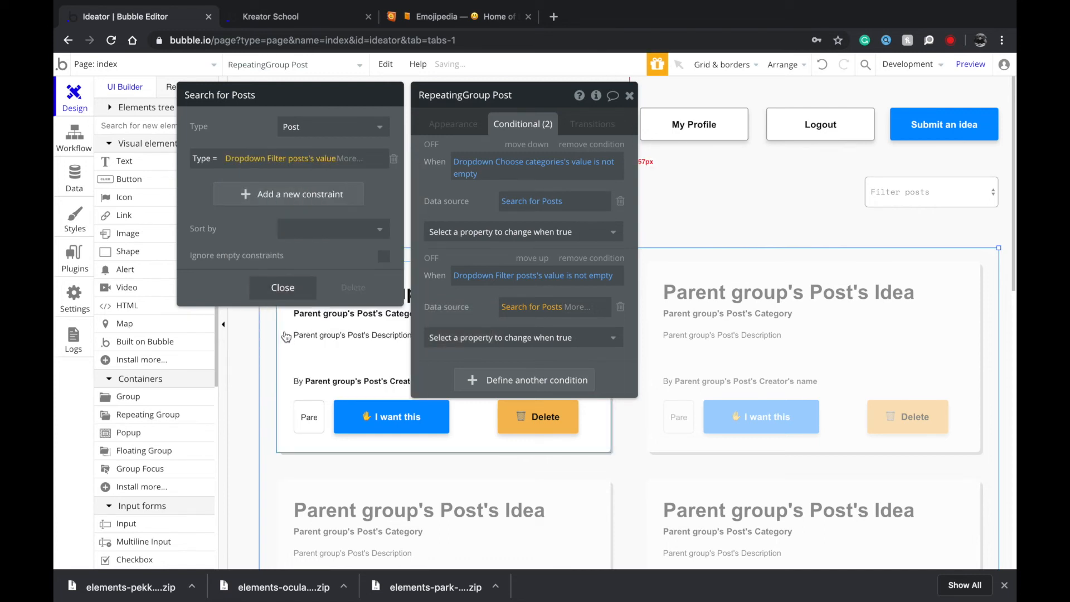
click(284, 288)
click(468, 124)
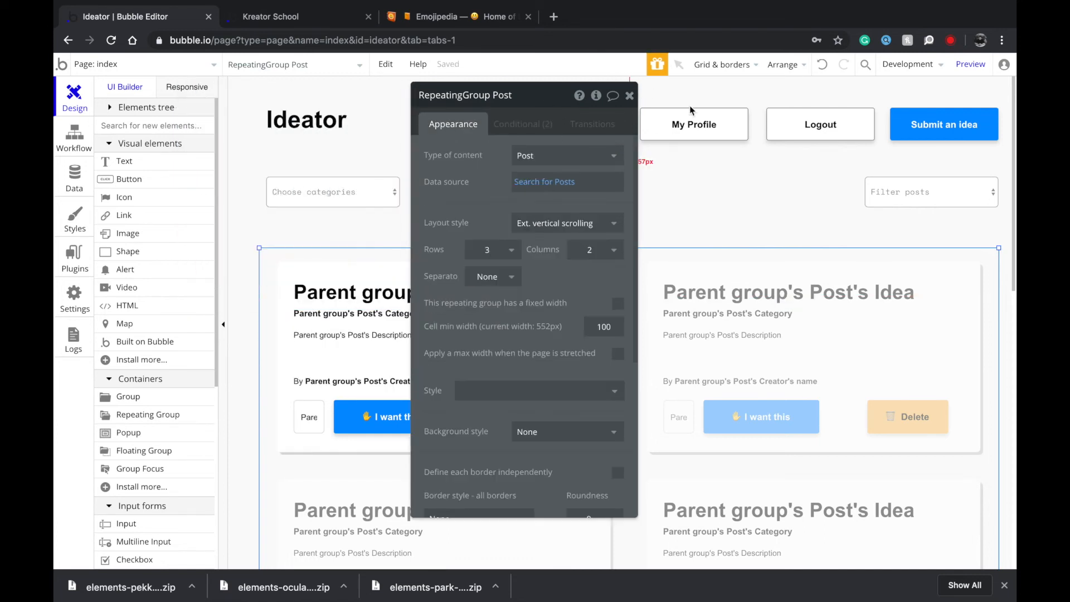
click(690, 105)
Add a condition hiding My Profile when Current User isn't logged in, then reload the preview.
click(969, 64)
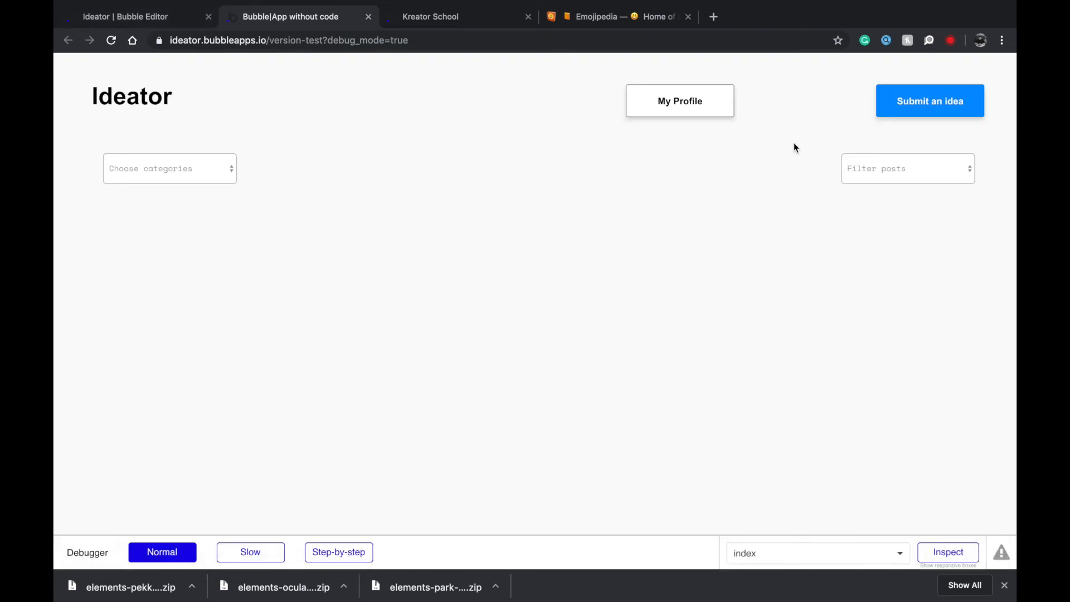
click(165, 15)
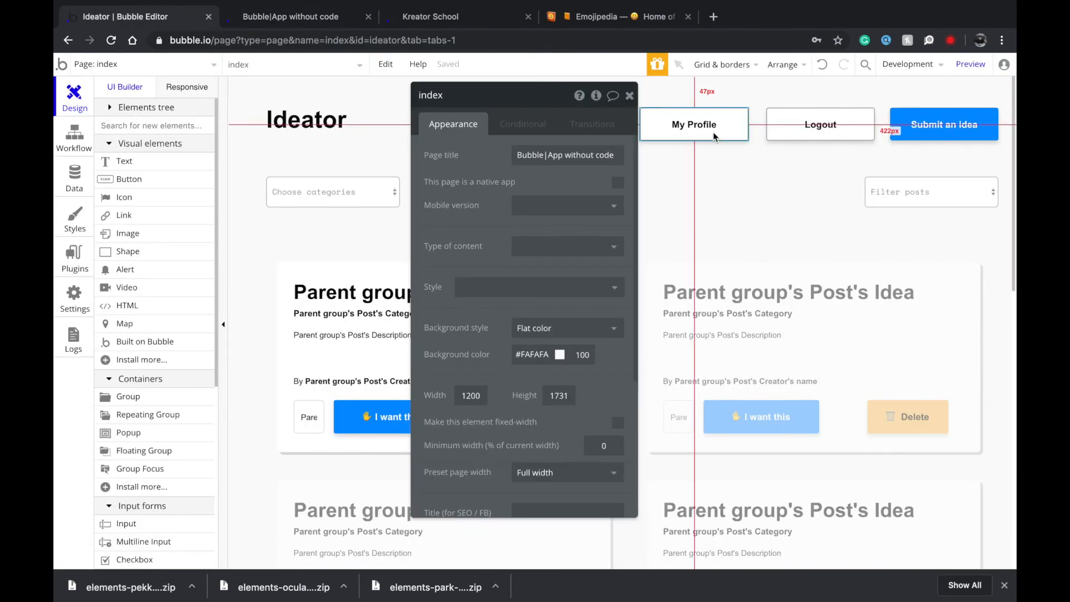
click(694, 124)
click(511, 132)
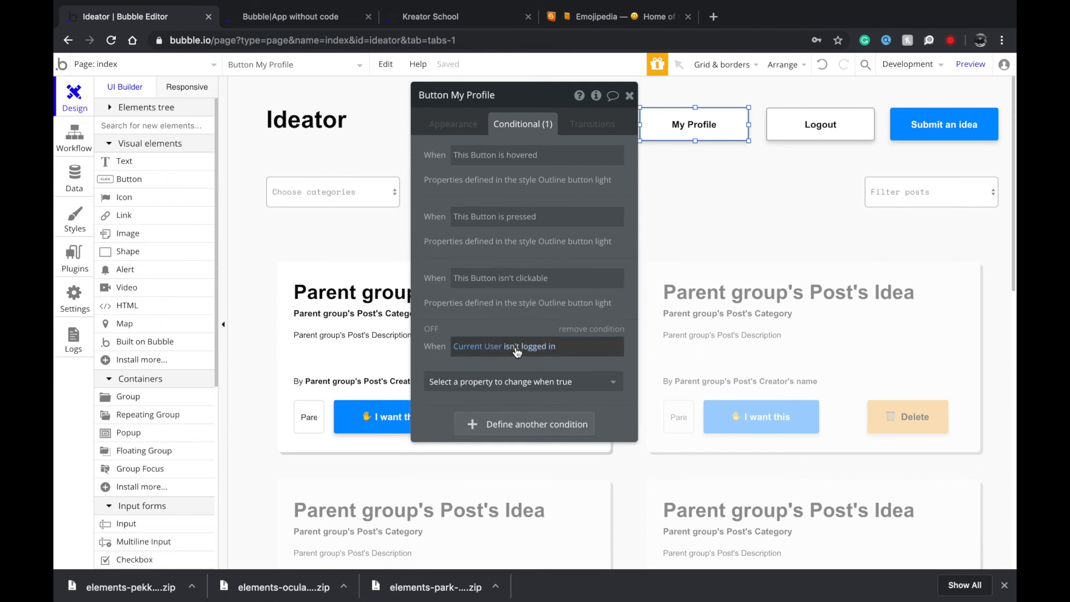
click(520, 383)
click(509, 425)
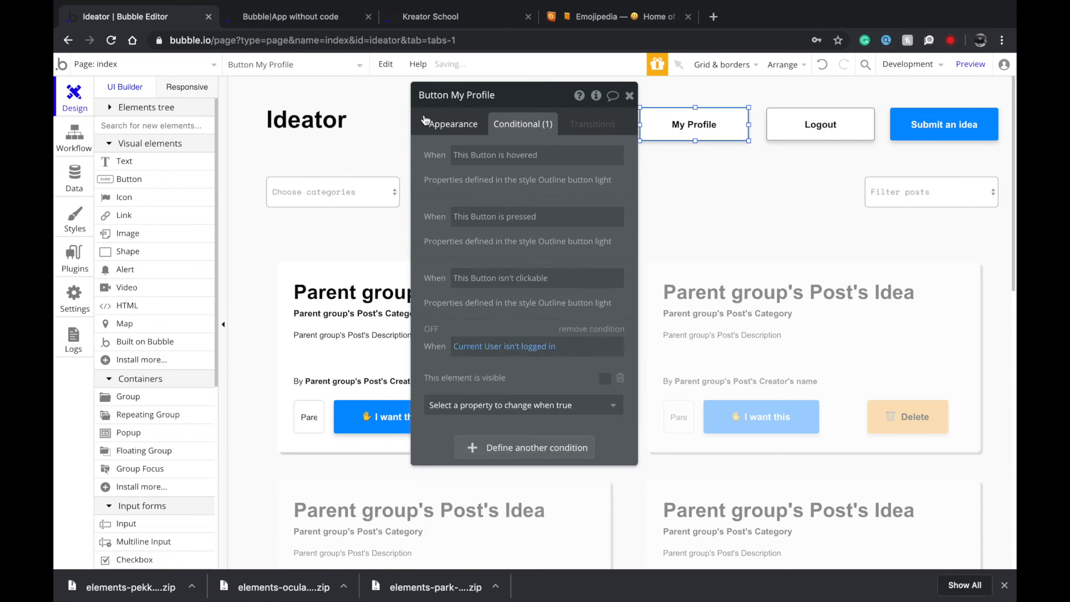
click(249, 17)
key(super+r)
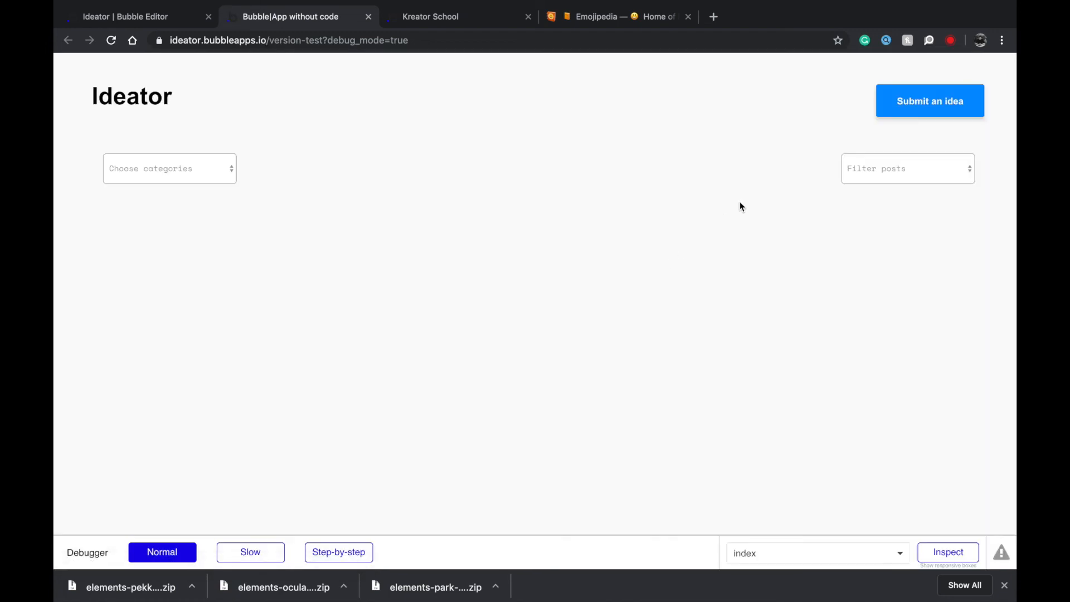
Try submitting an idea while logged out and enter a name in the signup form.
click(881, 108)
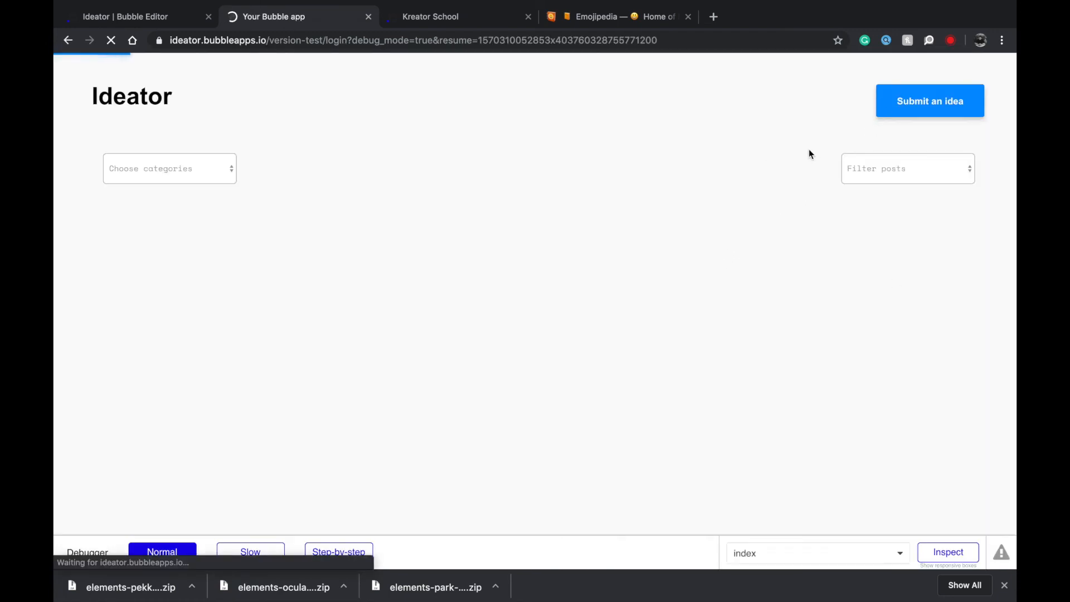
click(406, 148)
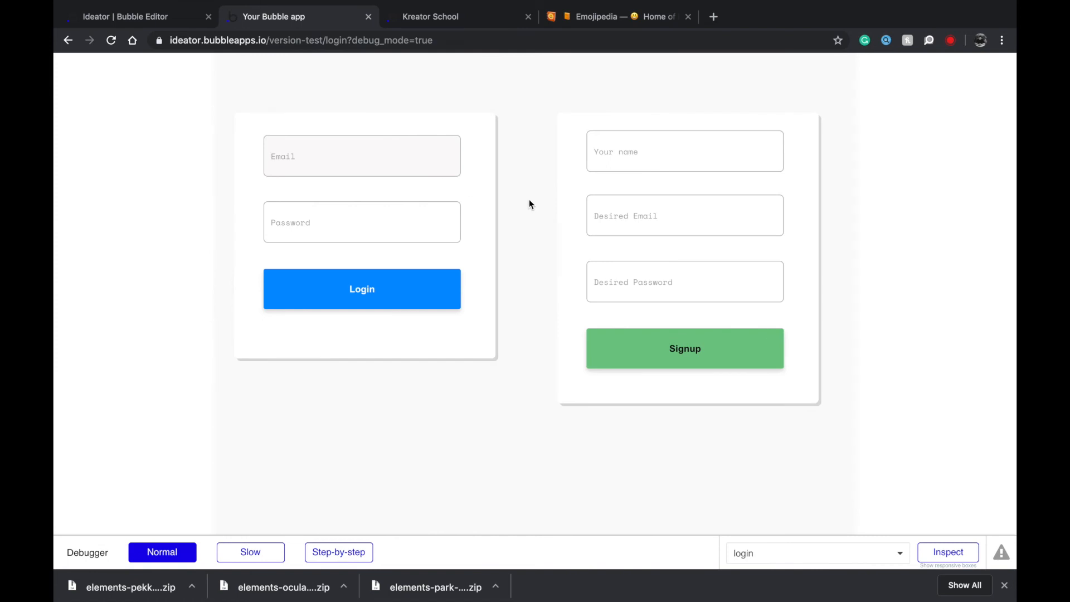
click(723, 162)
text(haashir)
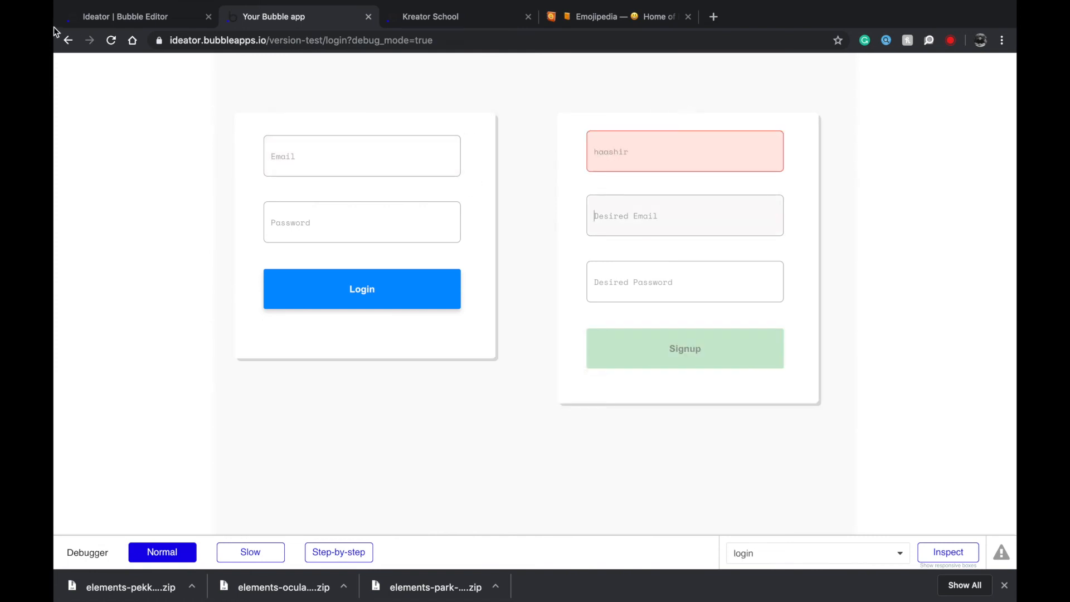
On the login page, change the Your name input's content format from Email to Text.
click(97, 17)
click(110, 65)
mouse_move(359, 117)
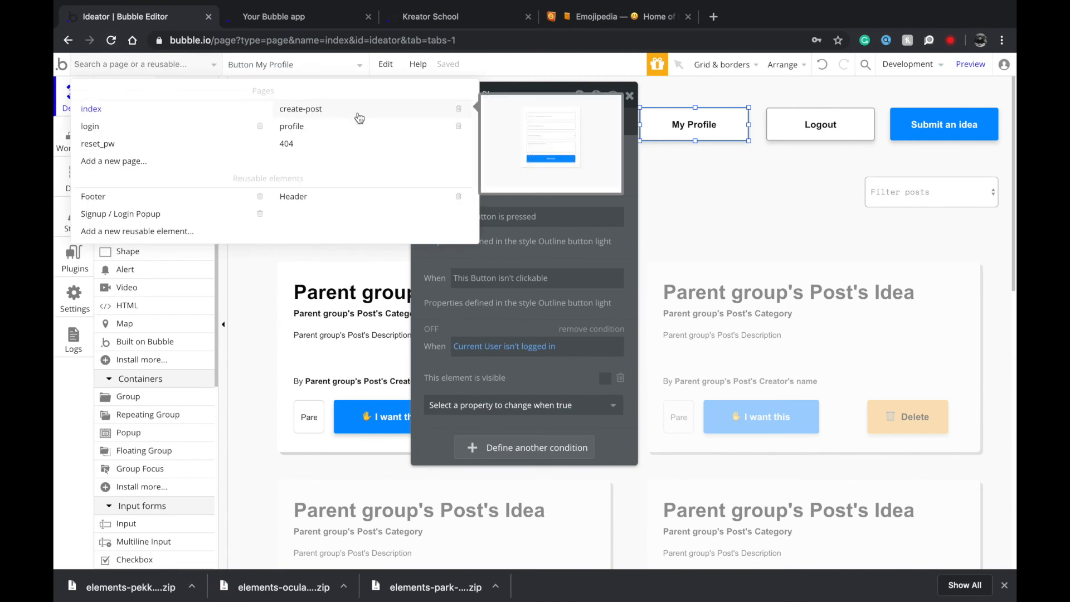
click(119, 128)
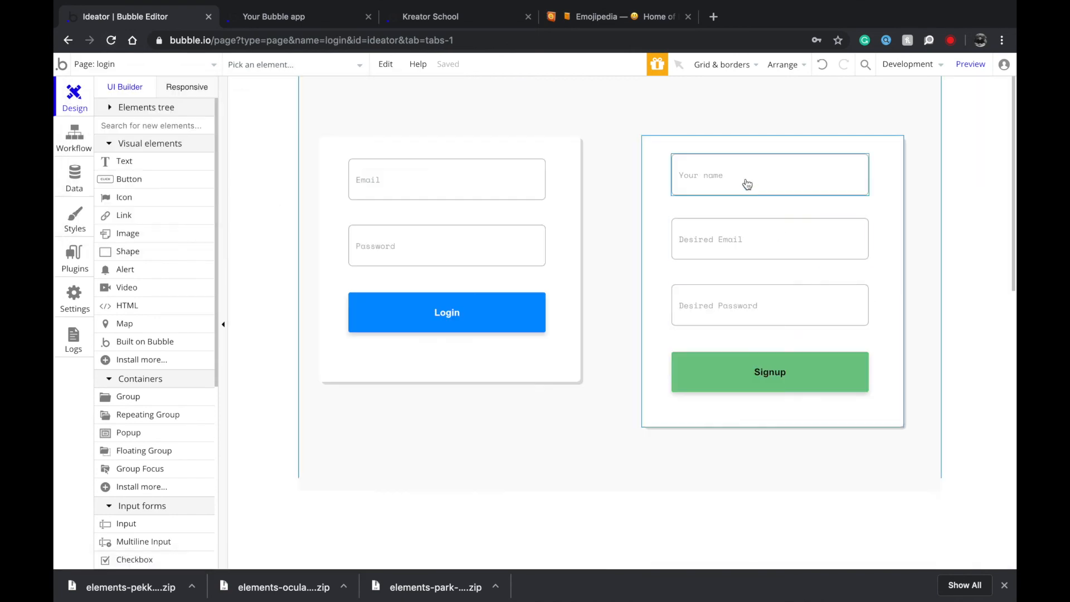
double_click(729, 174)
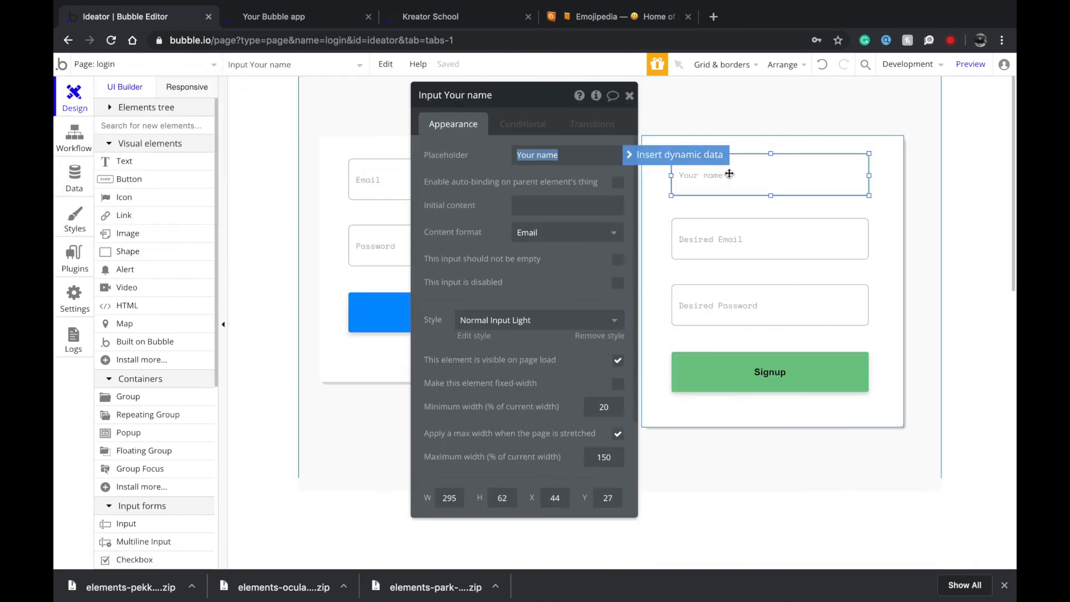
click(562, 238)
click(555, 254)
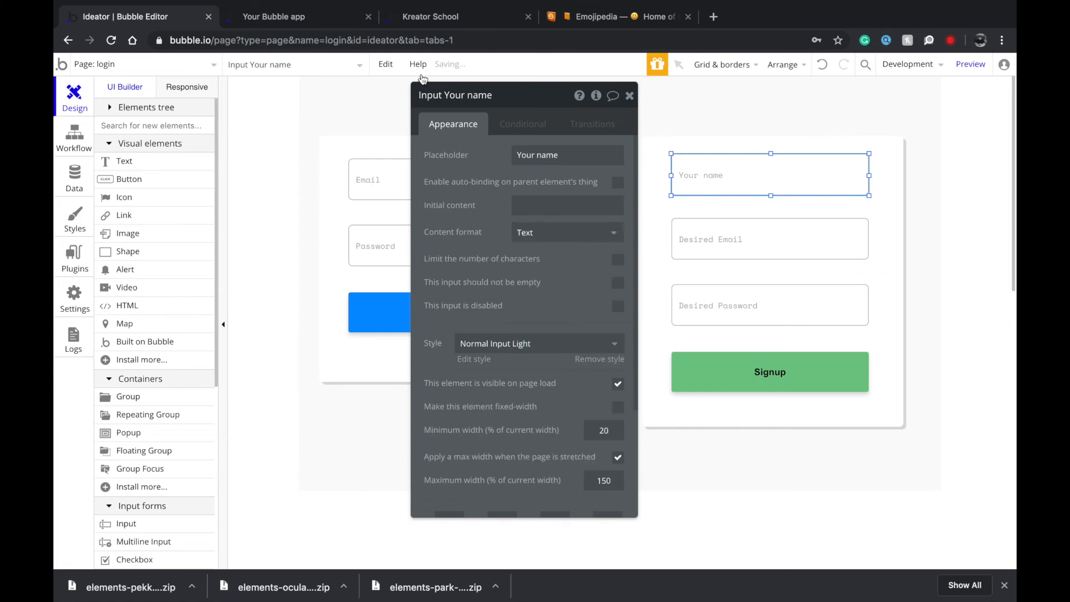
click(309, 21)
click(636, 162)
Refresh the preview and fill in the signup name, email address and password.
text(H)
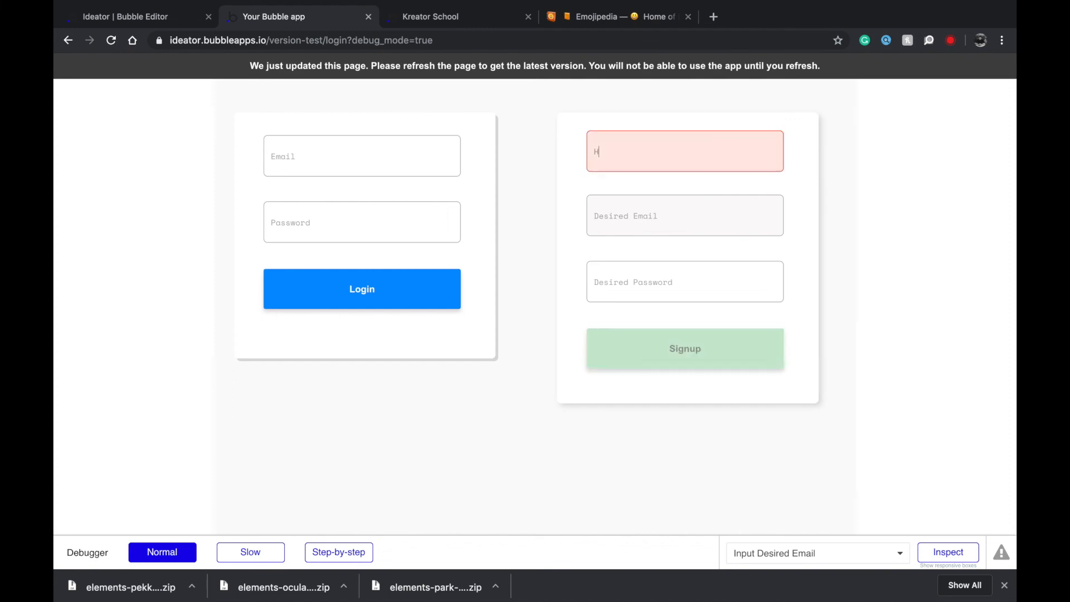
click(681, 67)
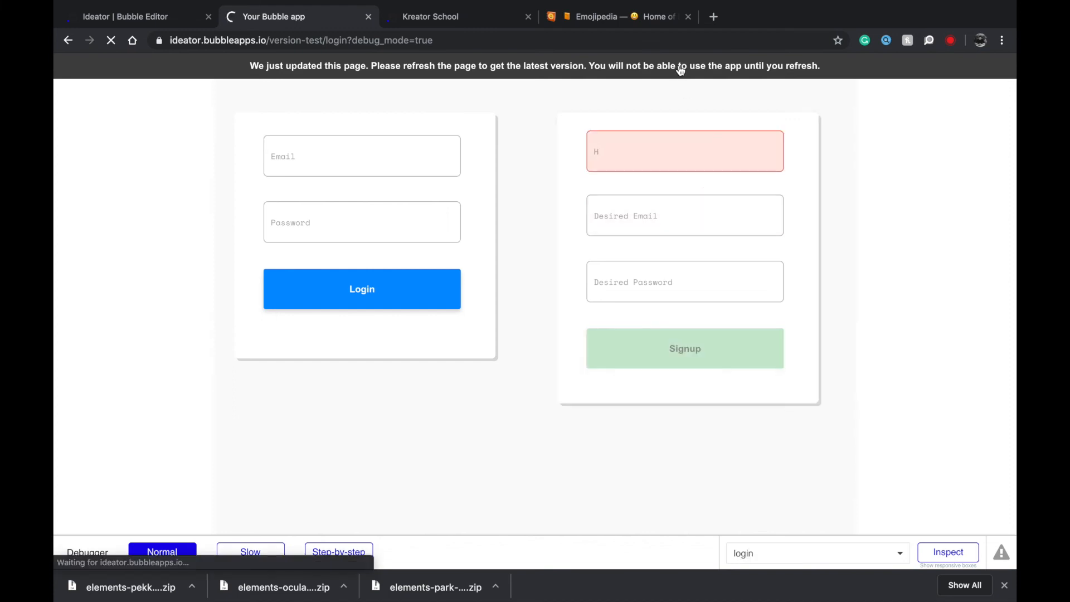
click(635, 148)
text(h)
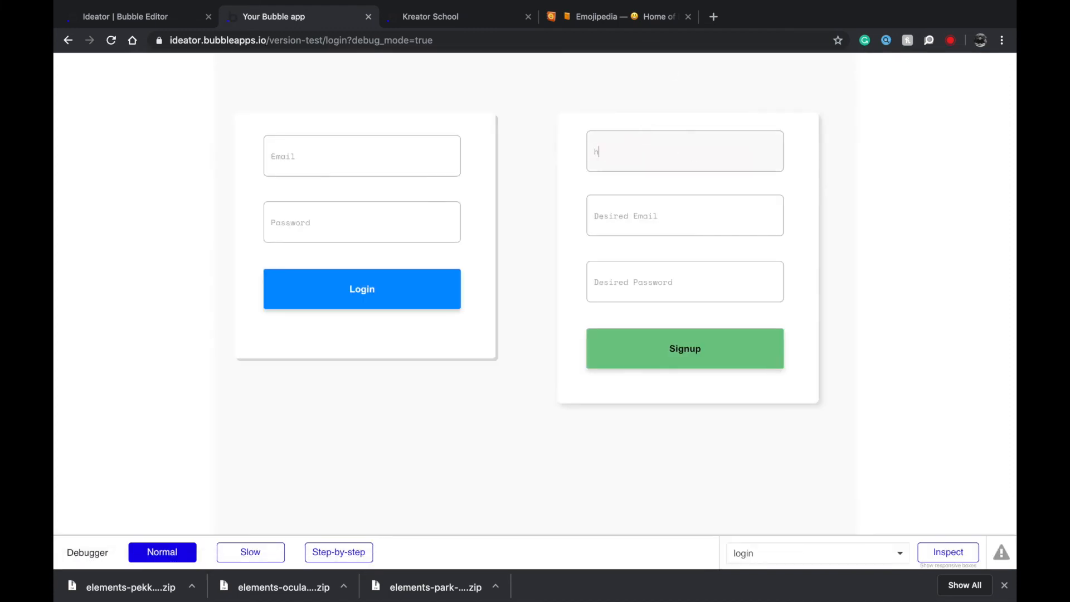
key(BackSpace)
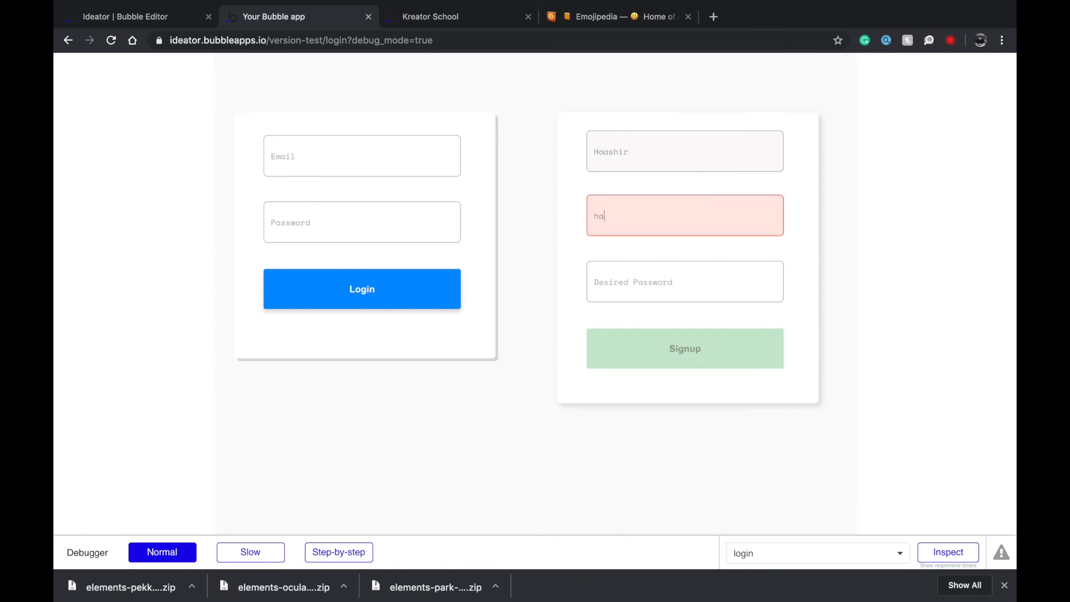
key(Tab)
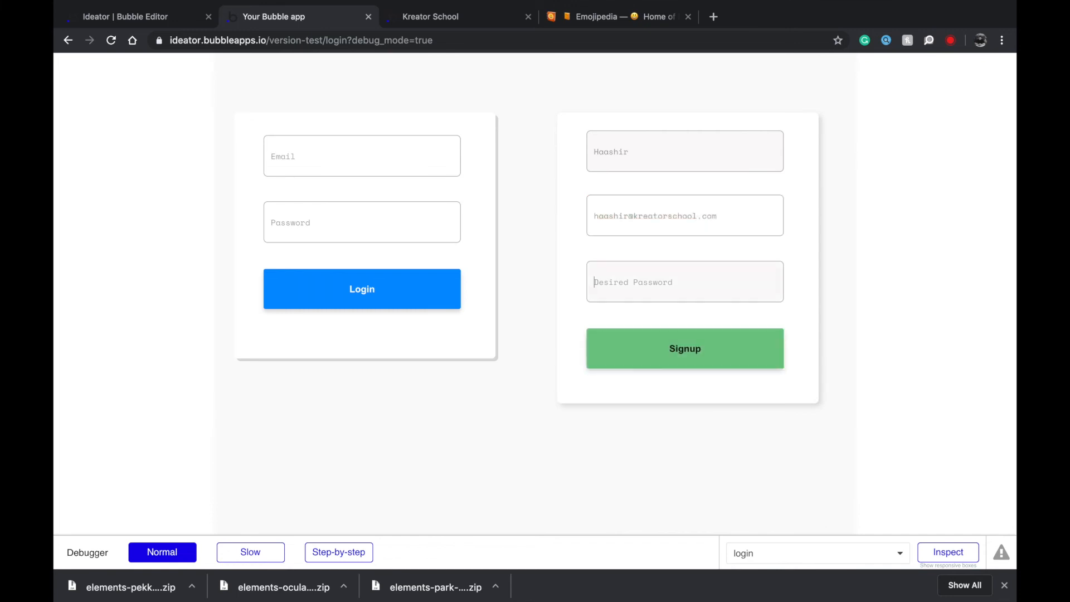
text(1234)
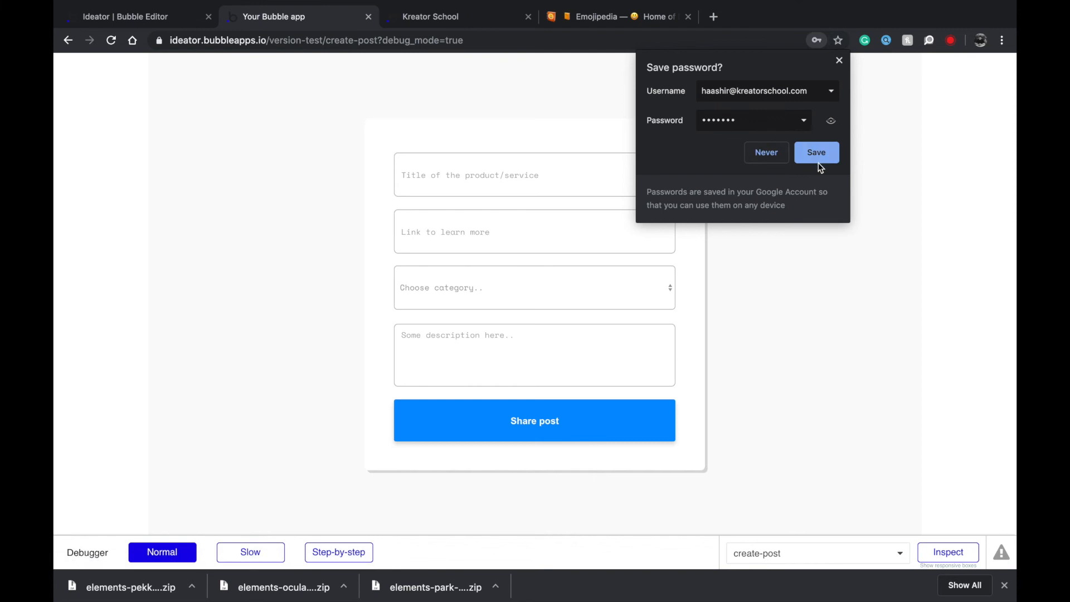
Enter the title 'Marketplace for university students' and the google.com link.
click(819, 157)
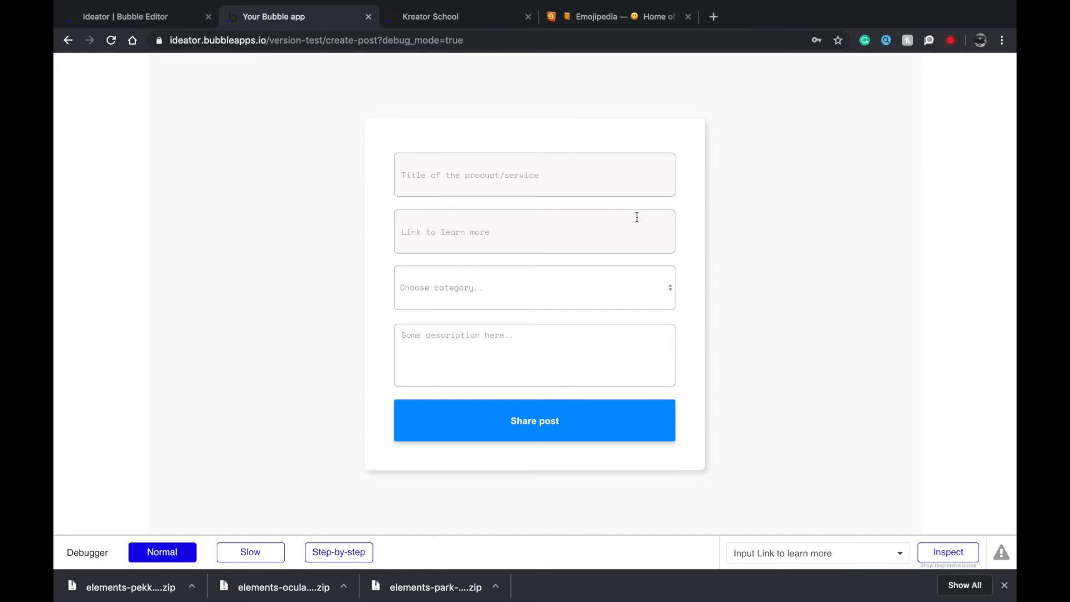
text(L)
key(BackSpace)
key(BackSpace)
key(BackSpace)
text(M)
text(https://google.com)
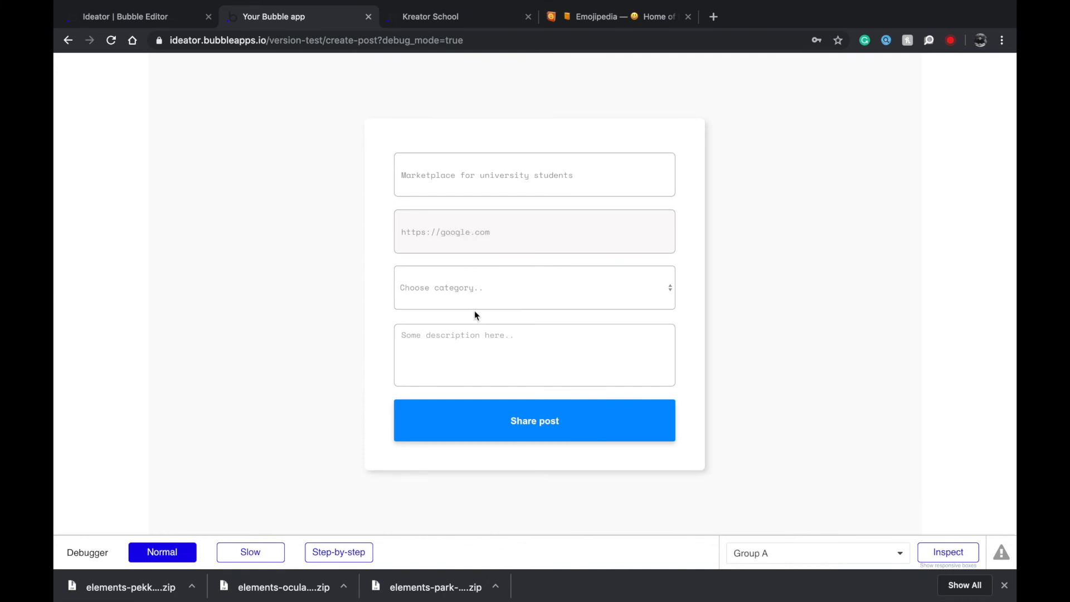
Choose Science & Technology, write a short description and share the post.
click(478, 292)
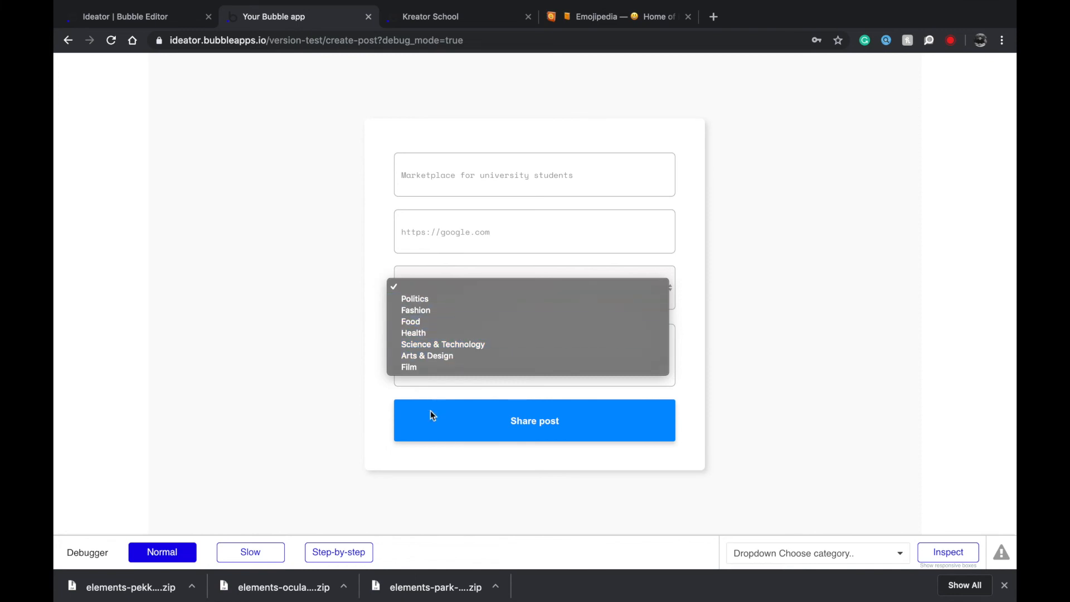
click(466, 343)
click(465, 347)
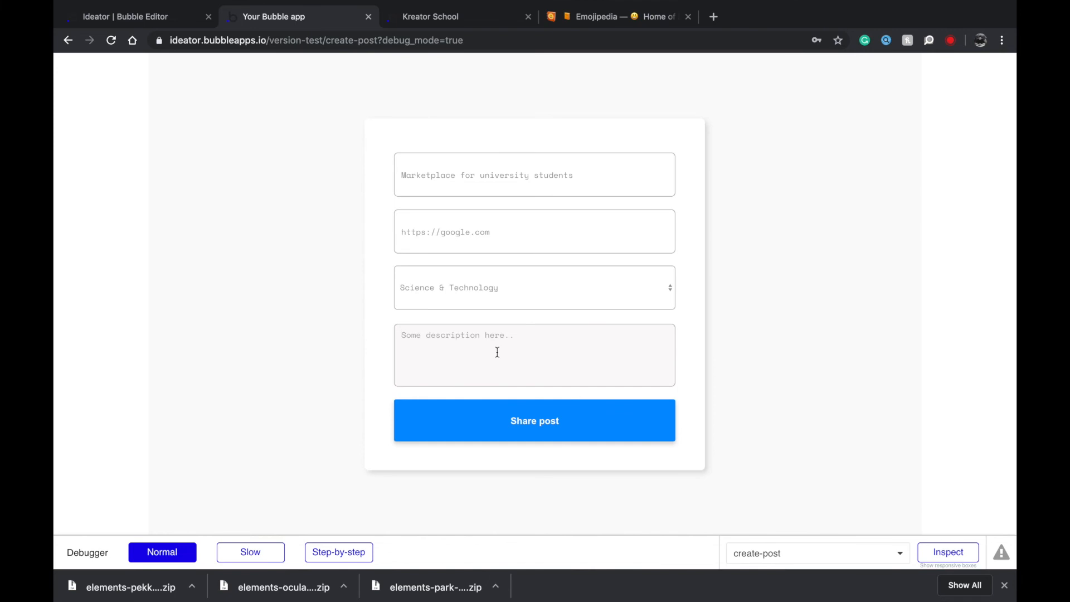
text(Students can post stuff)
text(, services and gigs for sale)
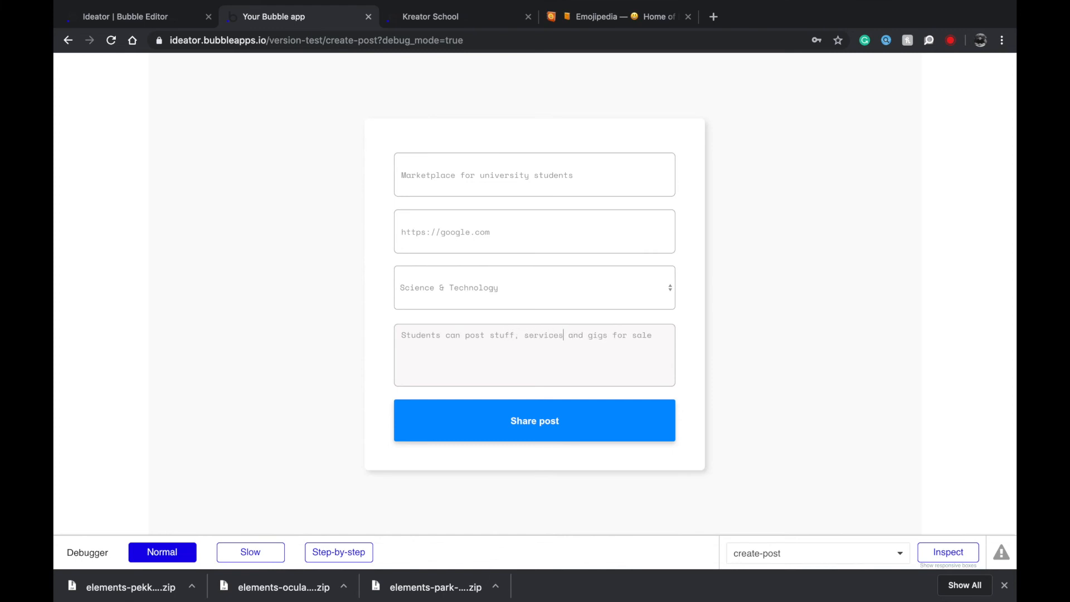
text(.)
click(626, 410)
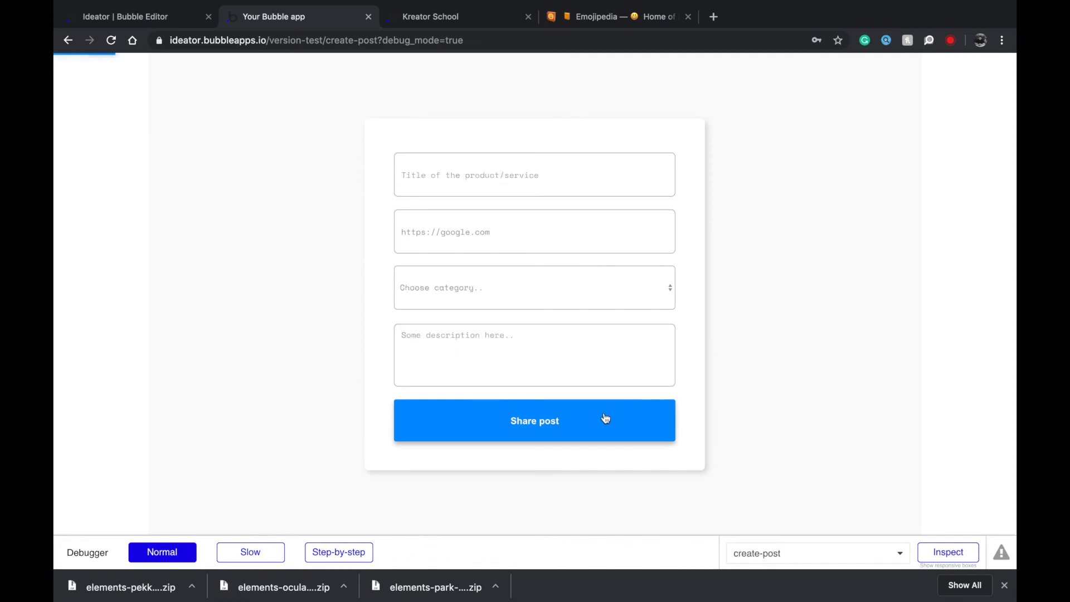
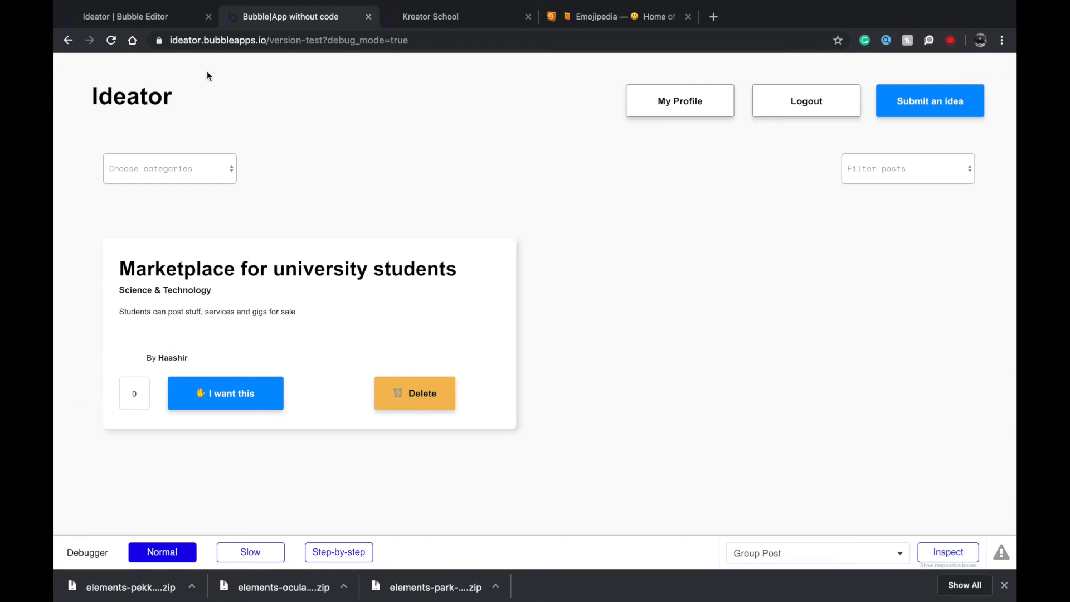
Switch back to the Ideator editor tab and select the index page from the Page list.
click(148, 14)
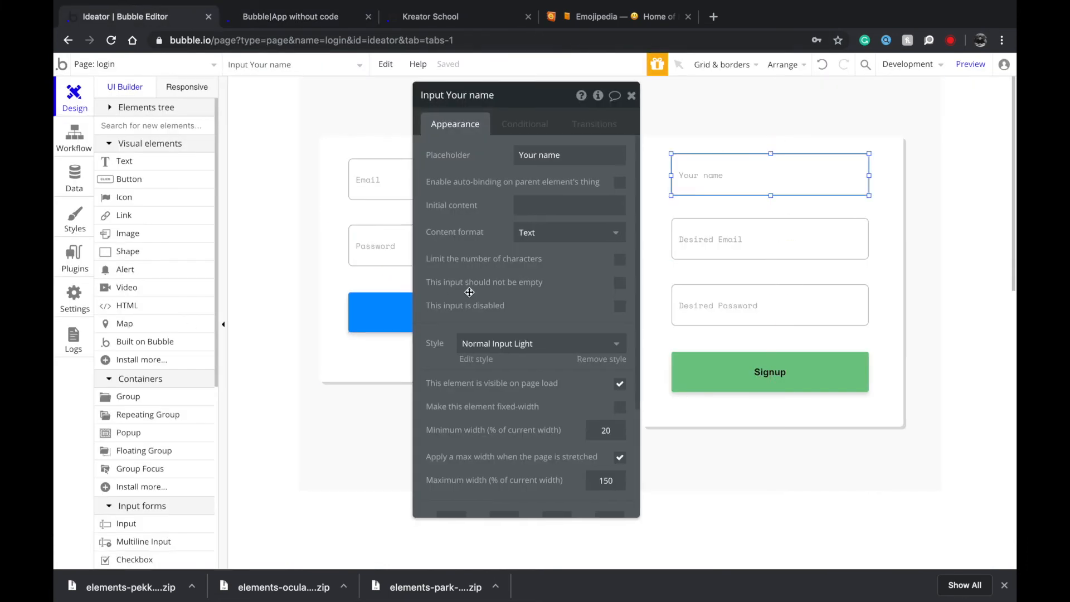
click(100, 66)
click(109, 113)
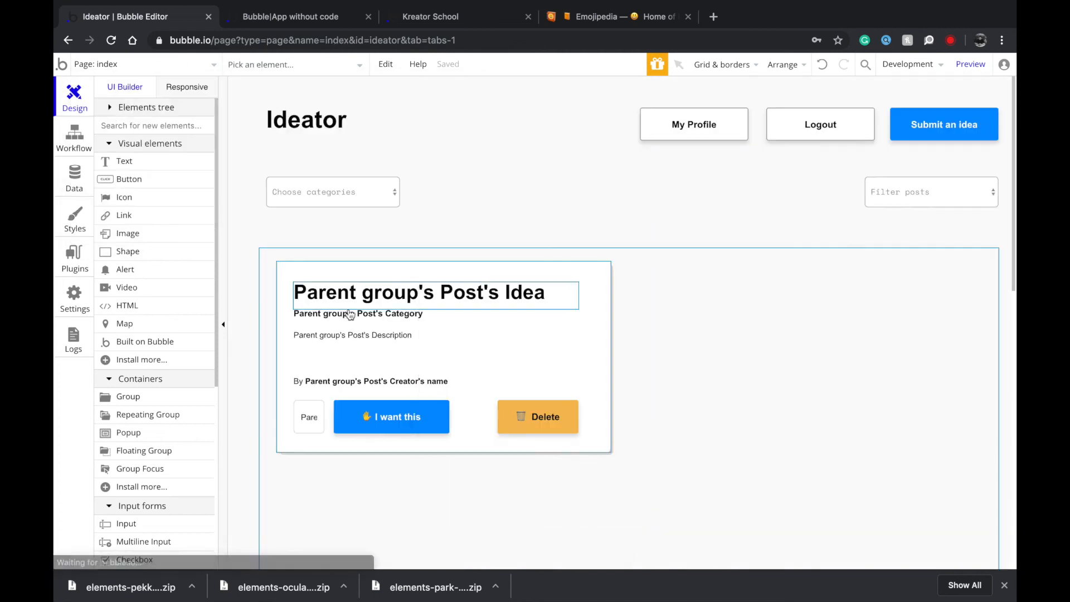
Add a condition to the I want this button: Parent group's Post's Creator is Current User.
double_click(426, 403)
click(521, 126)
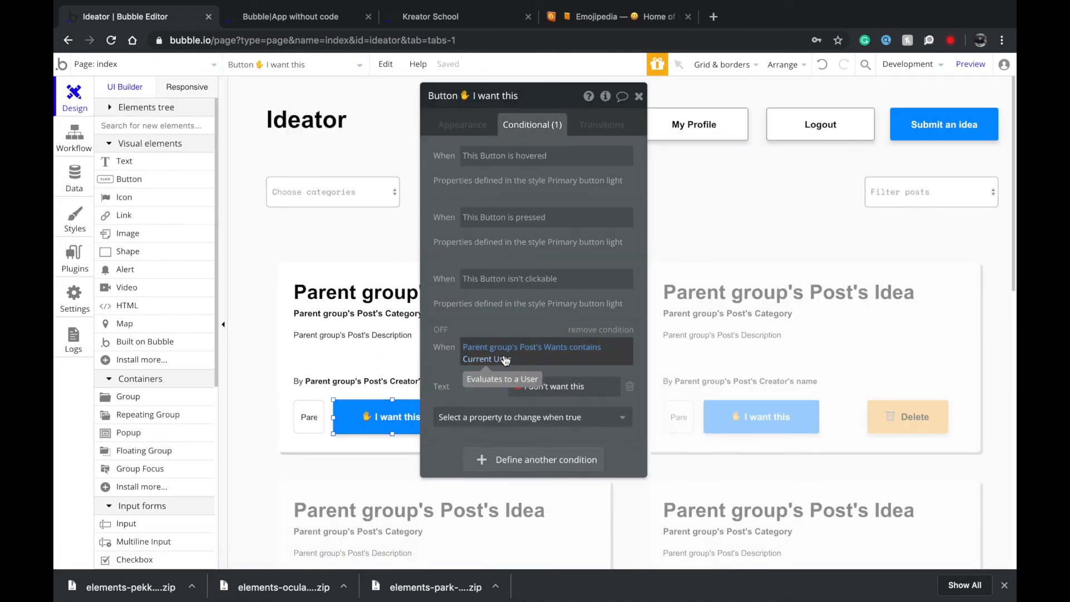
click(529, 459)
drag(500, 437, 479, 388)
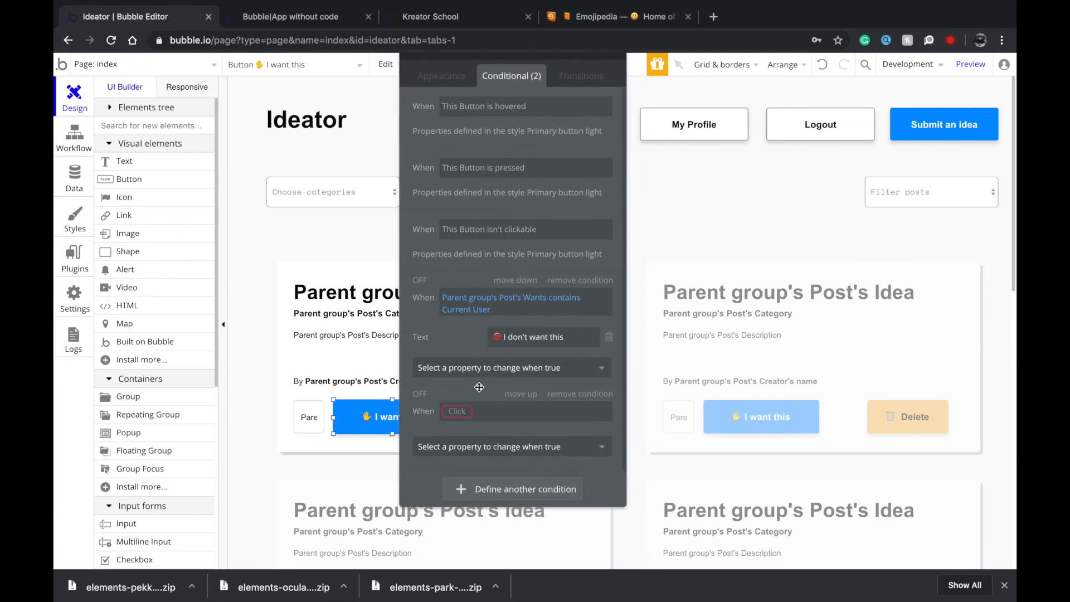
click(474, 411)
scroll(491, 458, down, 1)
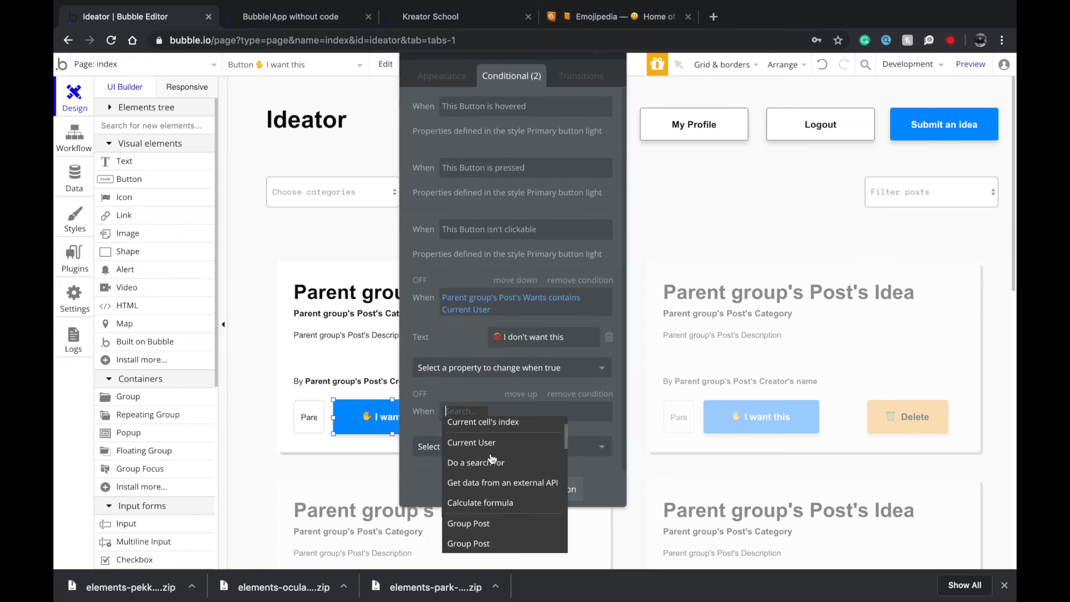
scroll(484, 463, up, 1)
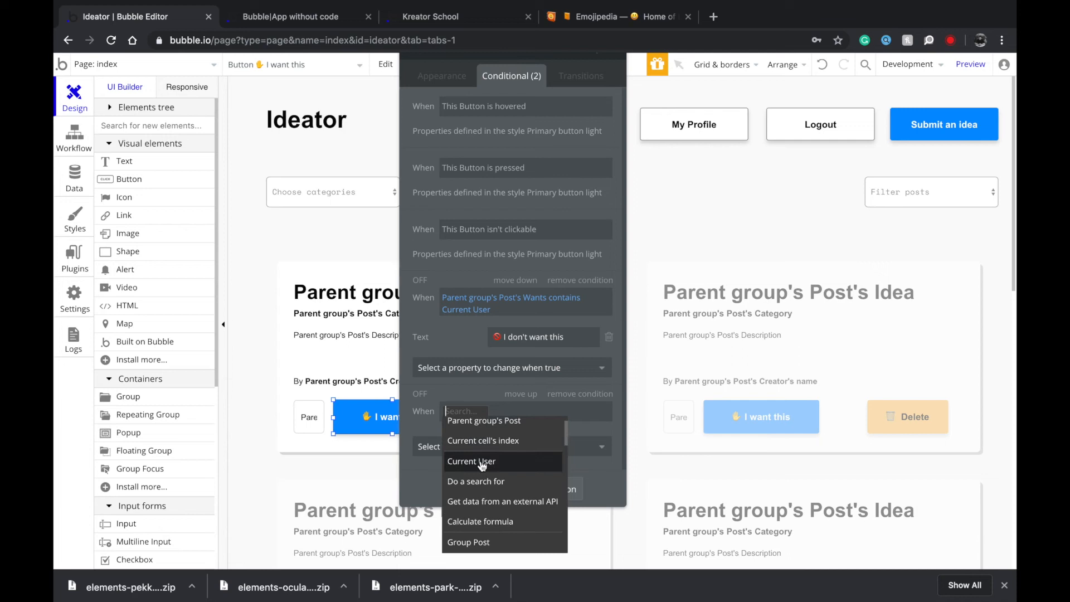
click(468, 422)
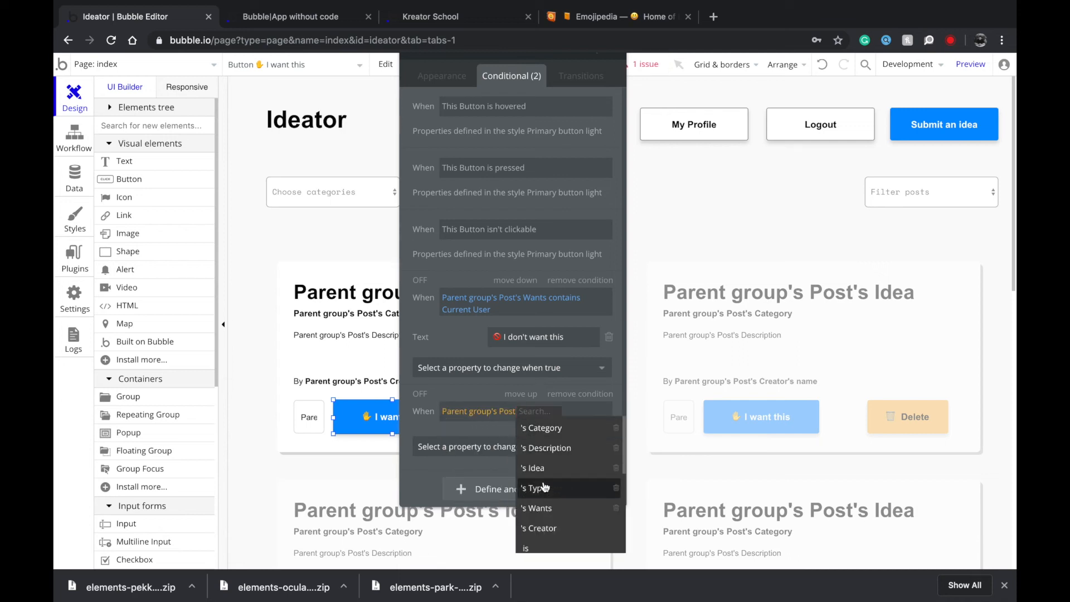
click(540, 527)
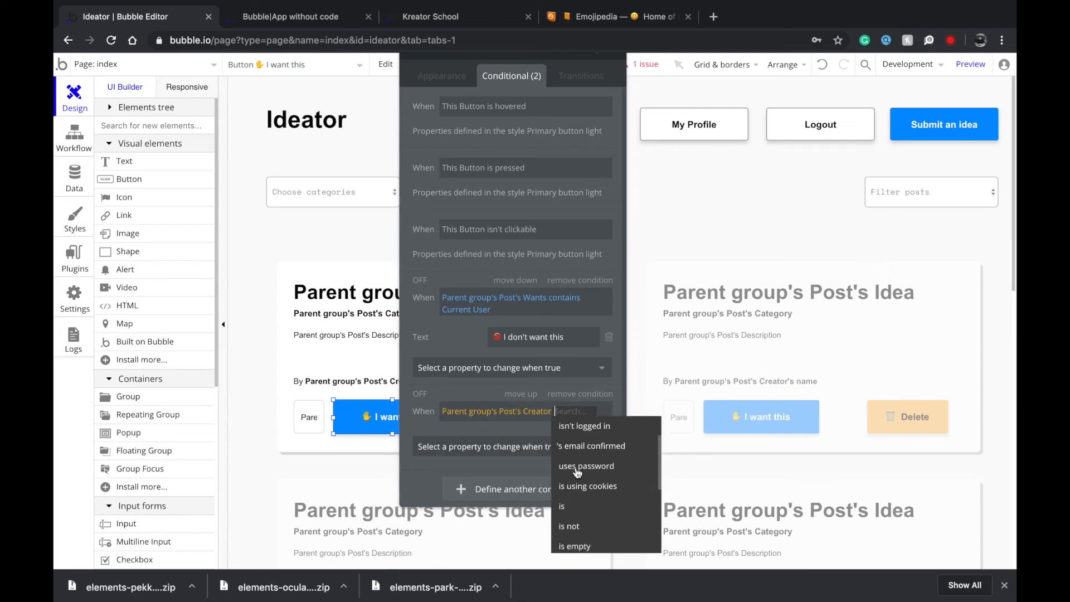
click(583, 518)
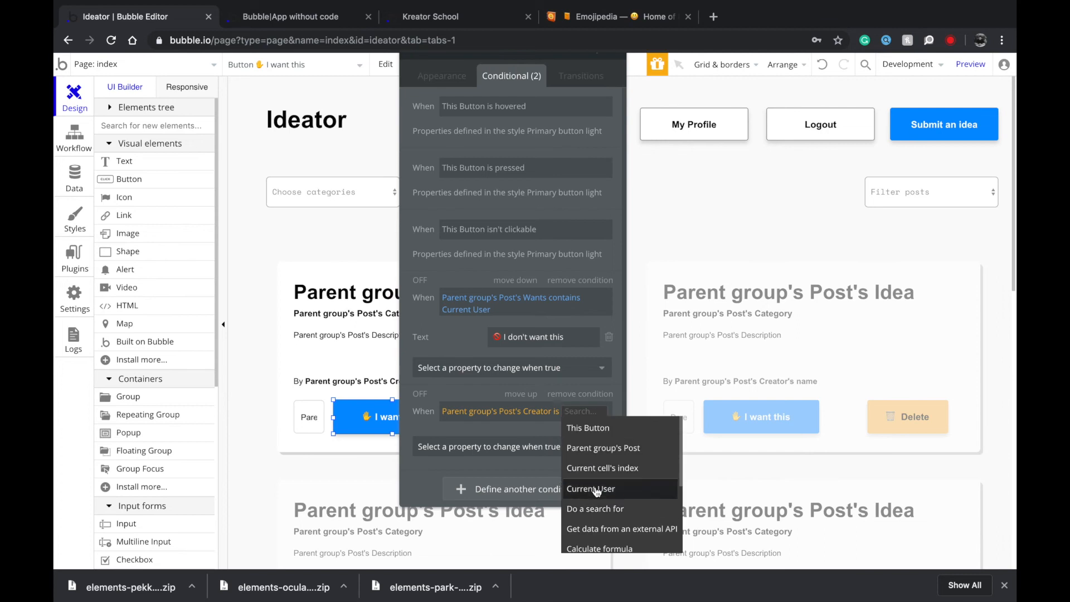
click(596, 489)
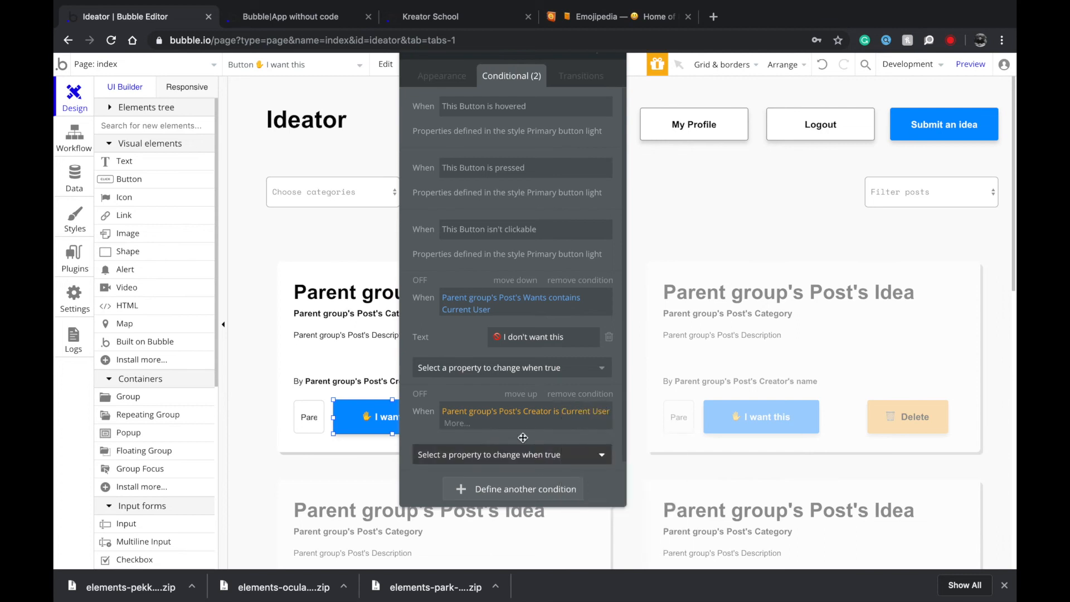
Make the button unclickable under that condition and copy the condition.
click(469, 453)
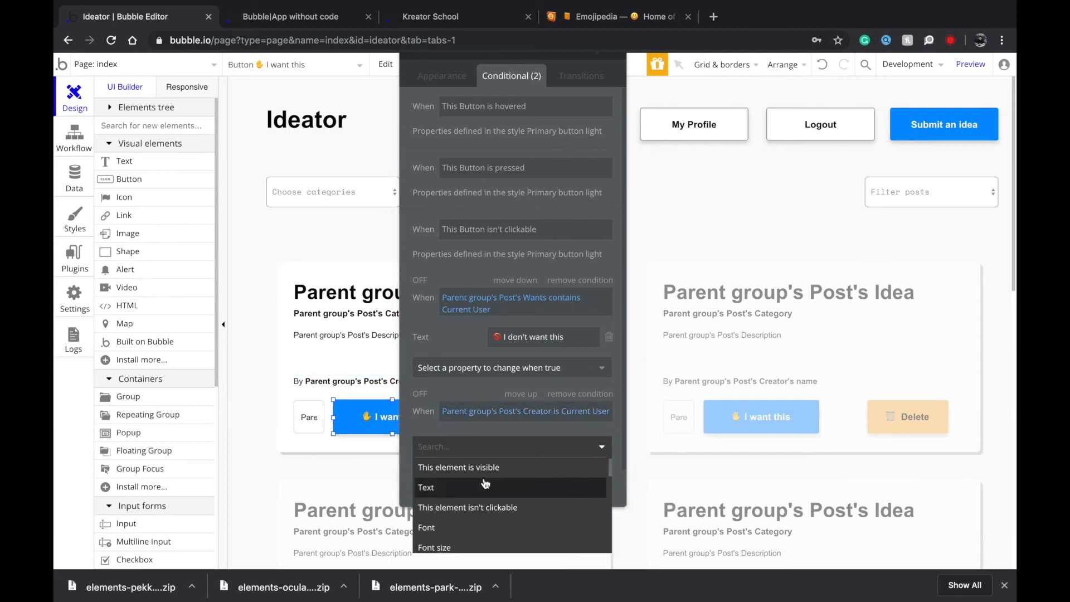
text(clic)
click(485, 484)
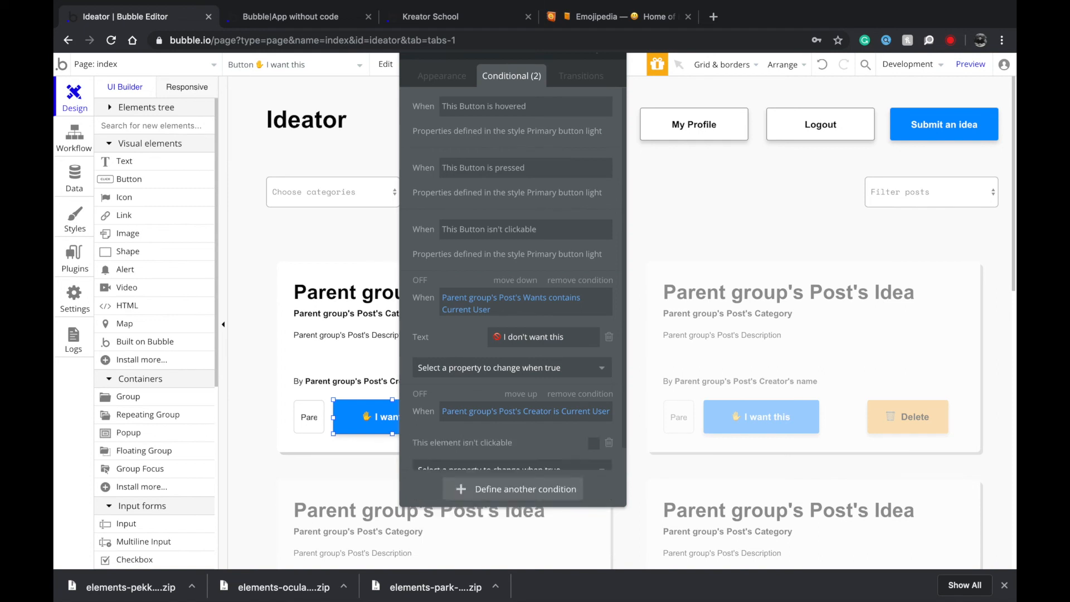
click(594, 444)
right_click(533, 353)
click(557, 360)
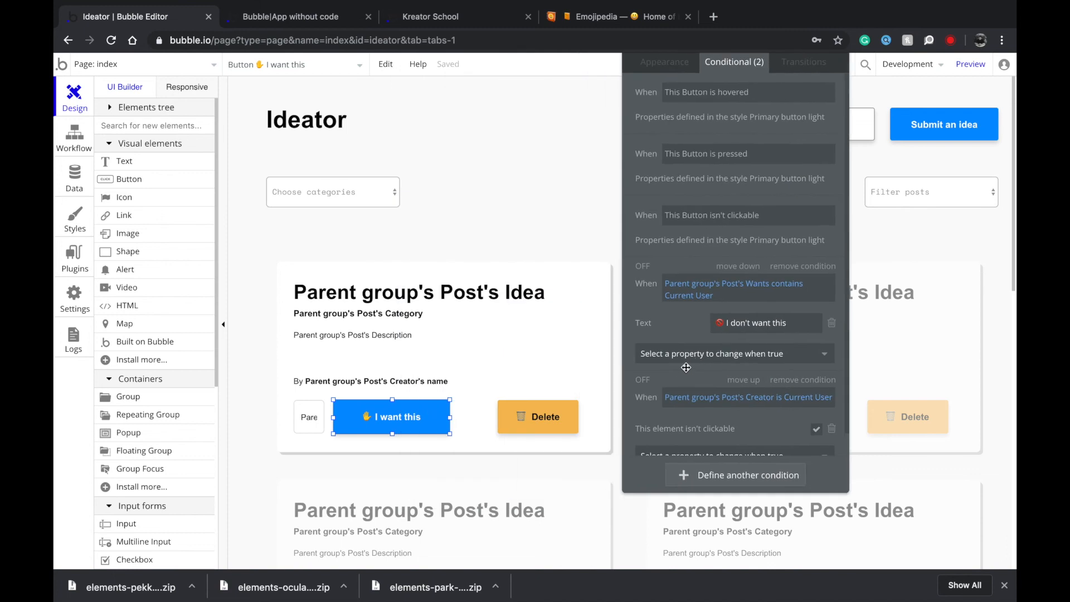
Switch the editor to the profile page.
click(173, 64)
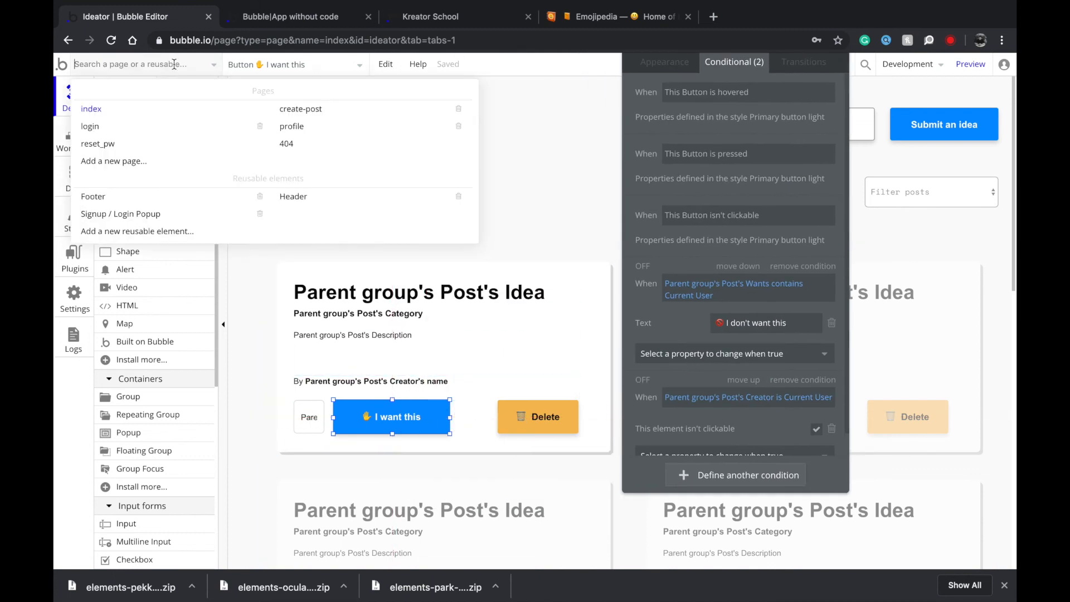
mouse_move(306, 114)
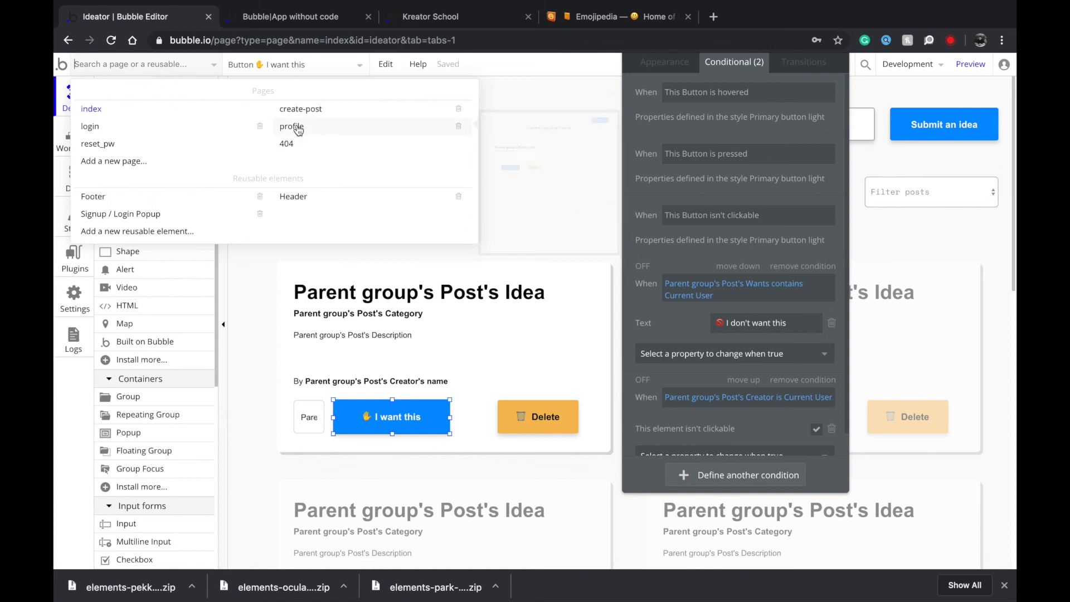
click(297, 125)
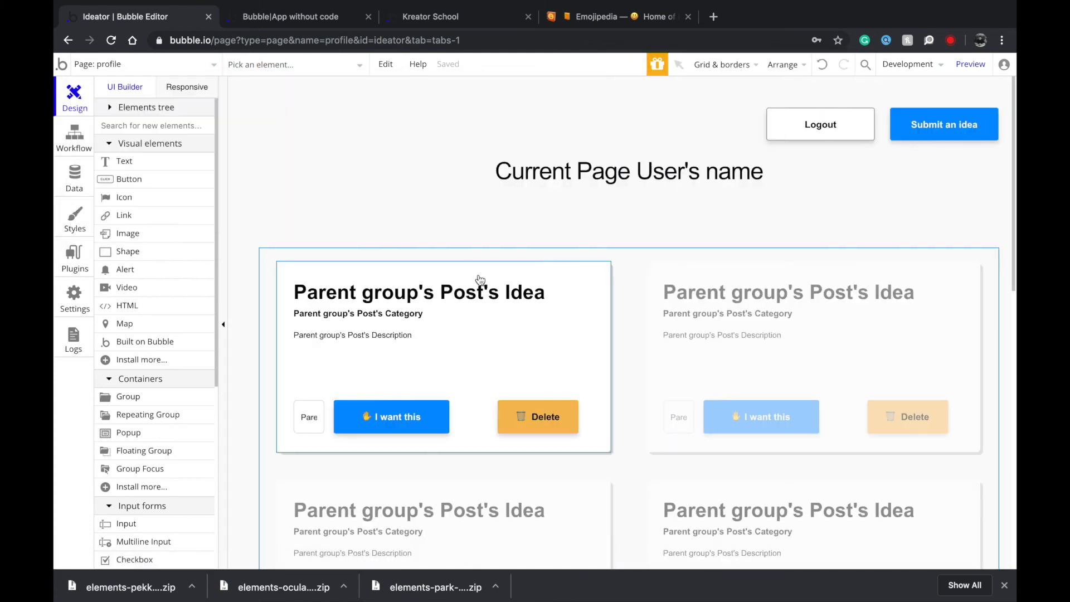
Paste the copied unclickable-for-creator condition onto the profile page's I want this button.
double_click(391, 417)
right_click(673, 289)
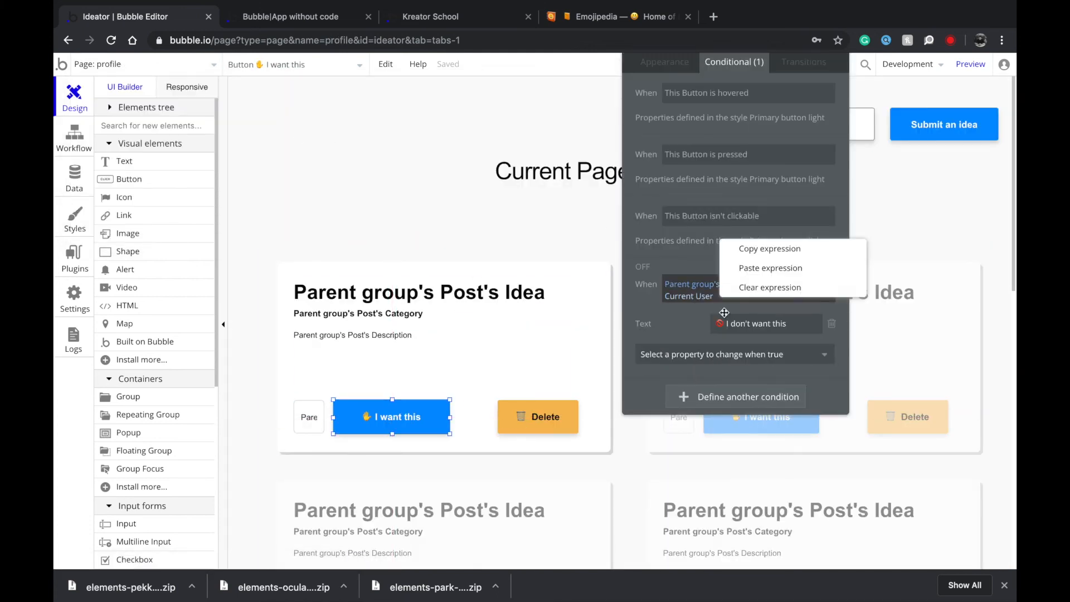
click(684, 319)
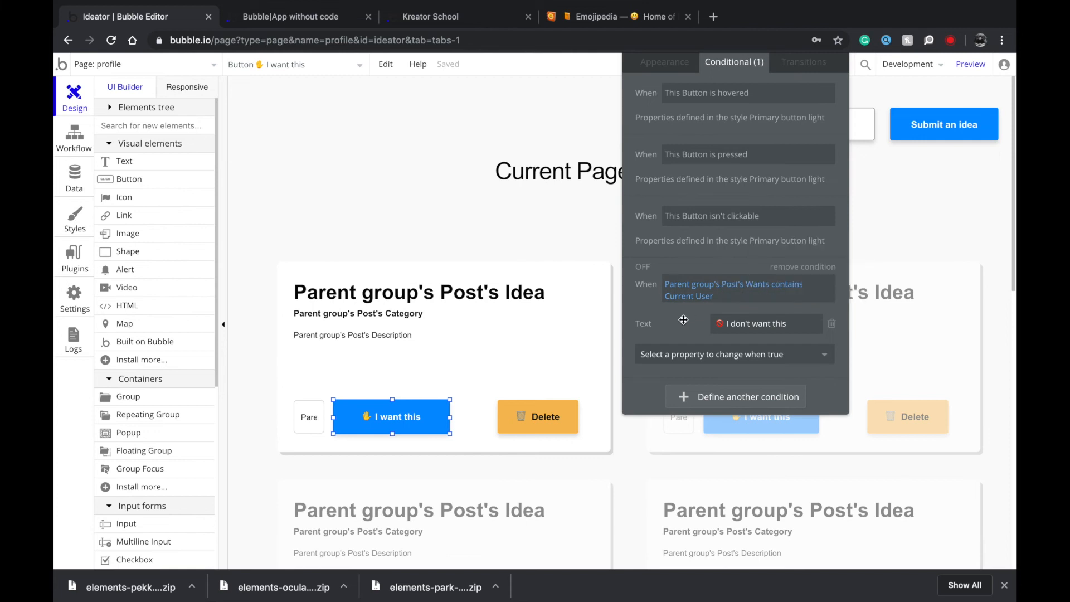
right_click(678, 330)
click(771, 311)
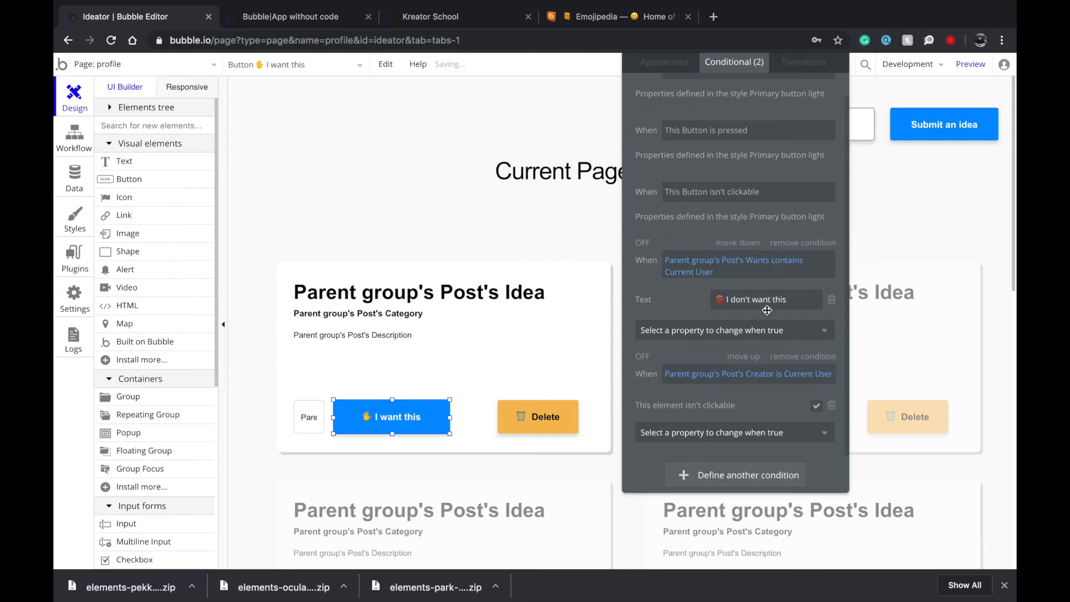
Reload the live app and confirm your own idea's I want this button is greyed out on My Profile.
click(304, 19)
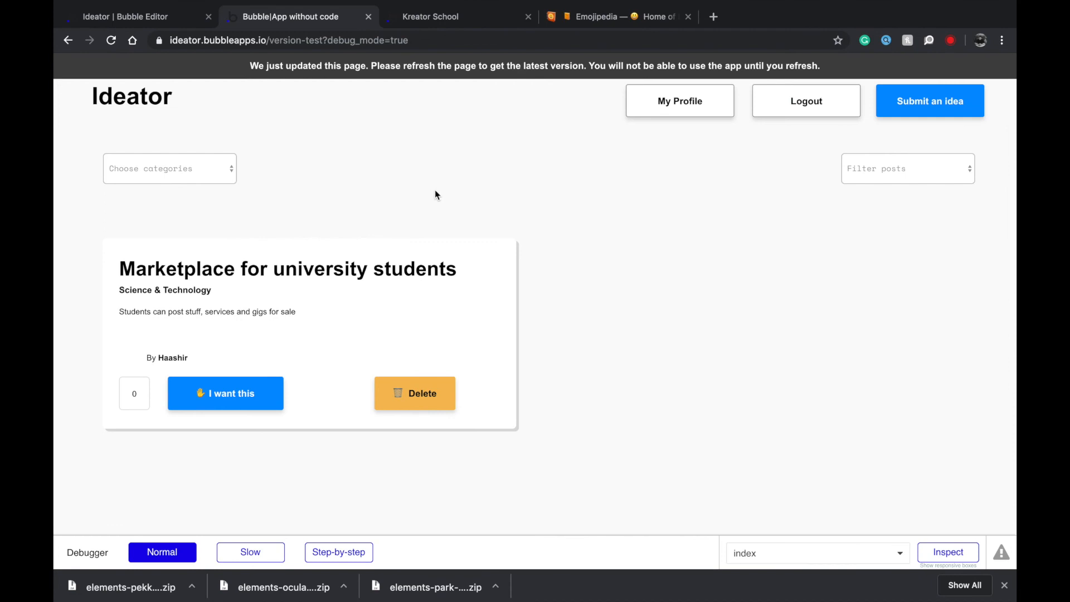
key(super+r)
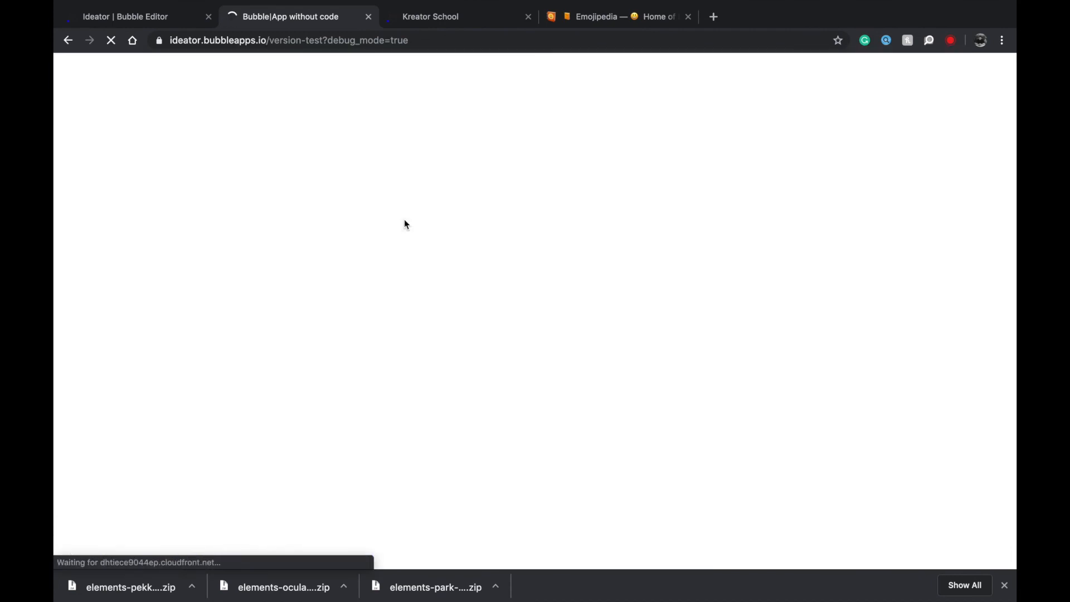
click(242, 392)
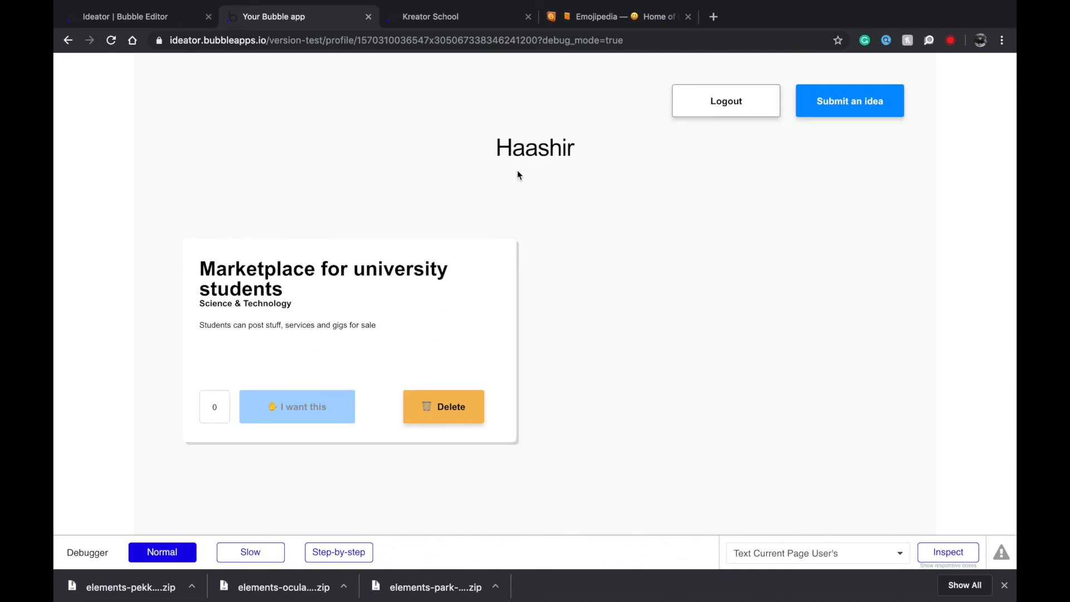
scroll(717, 111, left, 5)
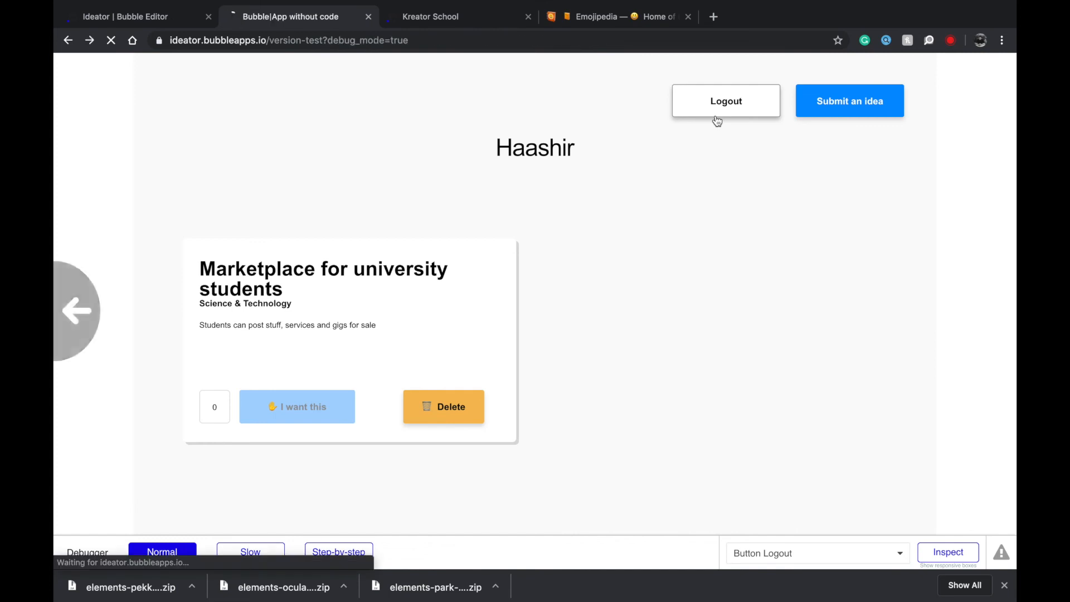
click(716, 102)
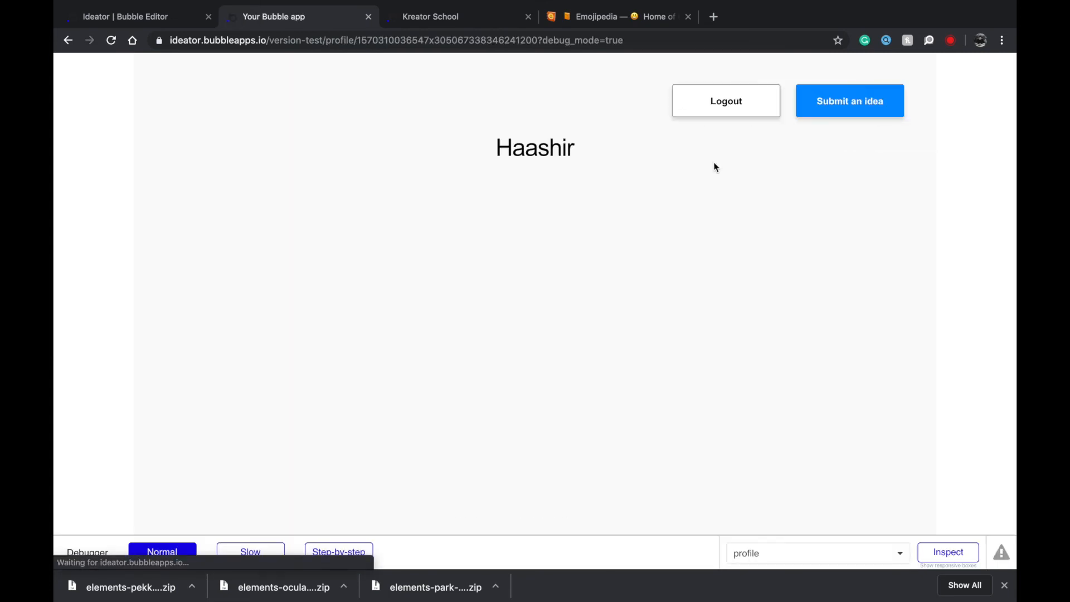
click(873, 113)
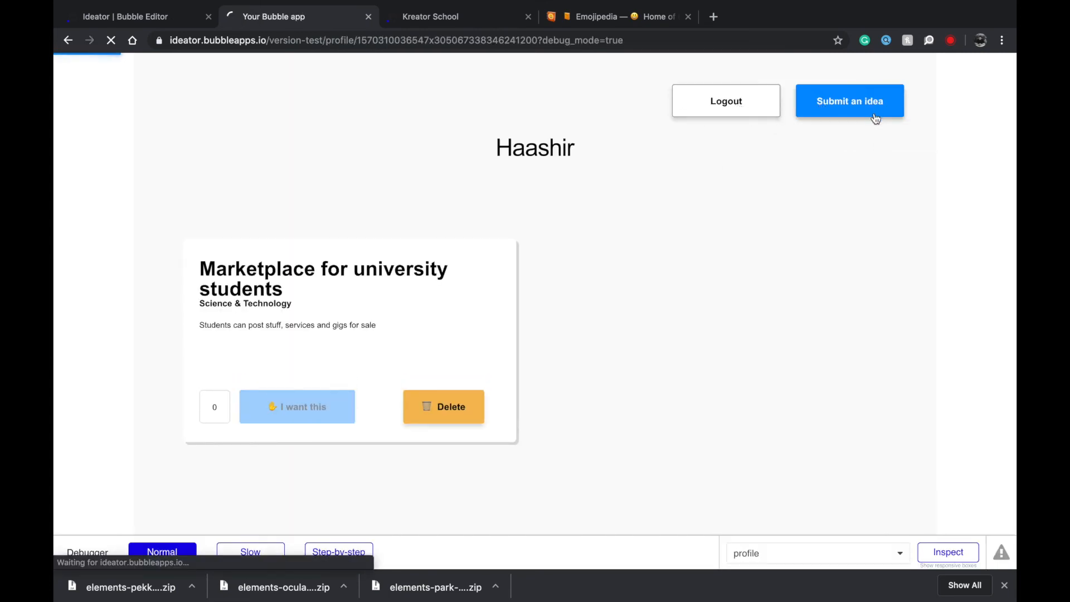
scroll(788, 244, left, 5)
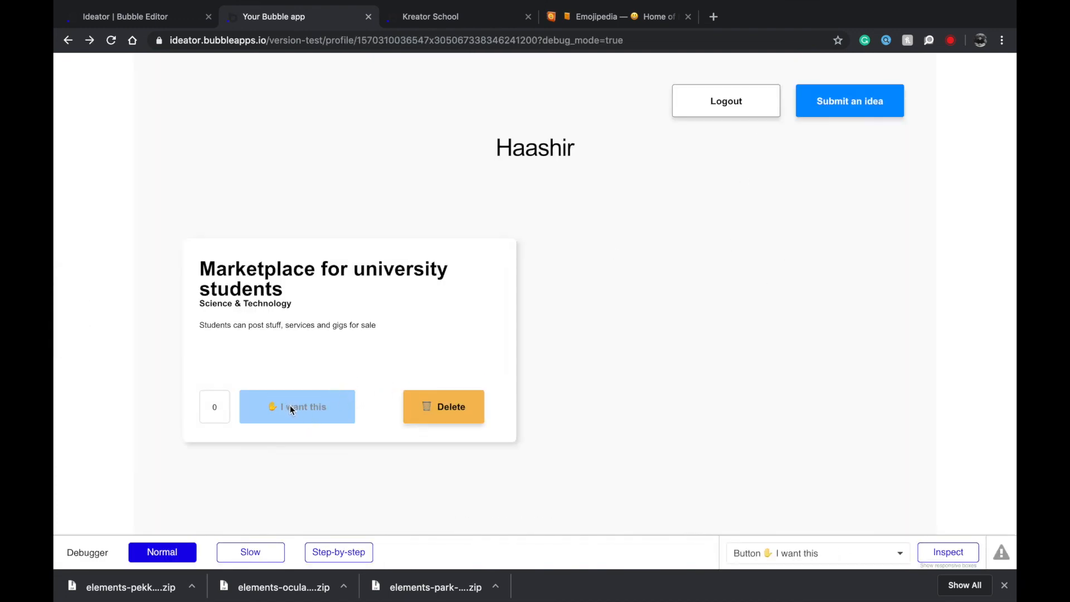
click(685, 113)
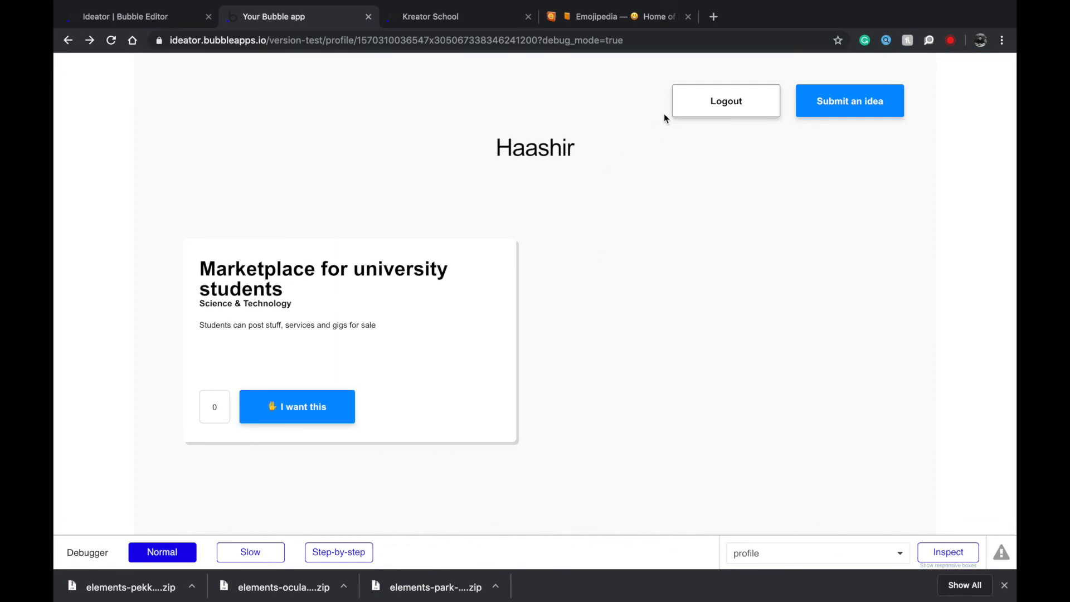
click(158, 16)
click(131, 67)
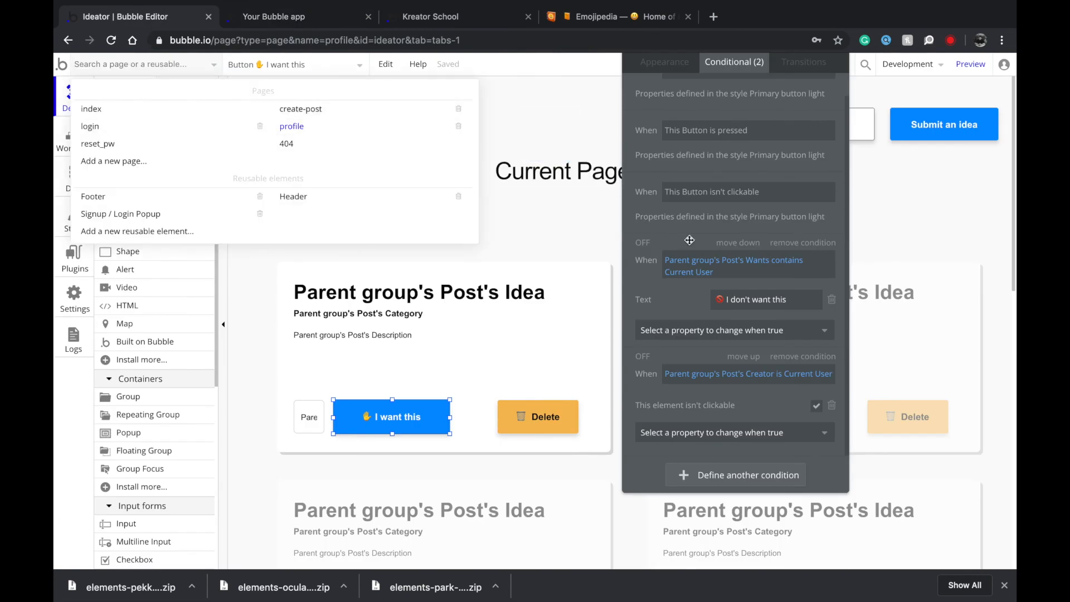
Give the Logout button the condition 'Current User isn't logged in' with This element is visible.
click(855, 125)
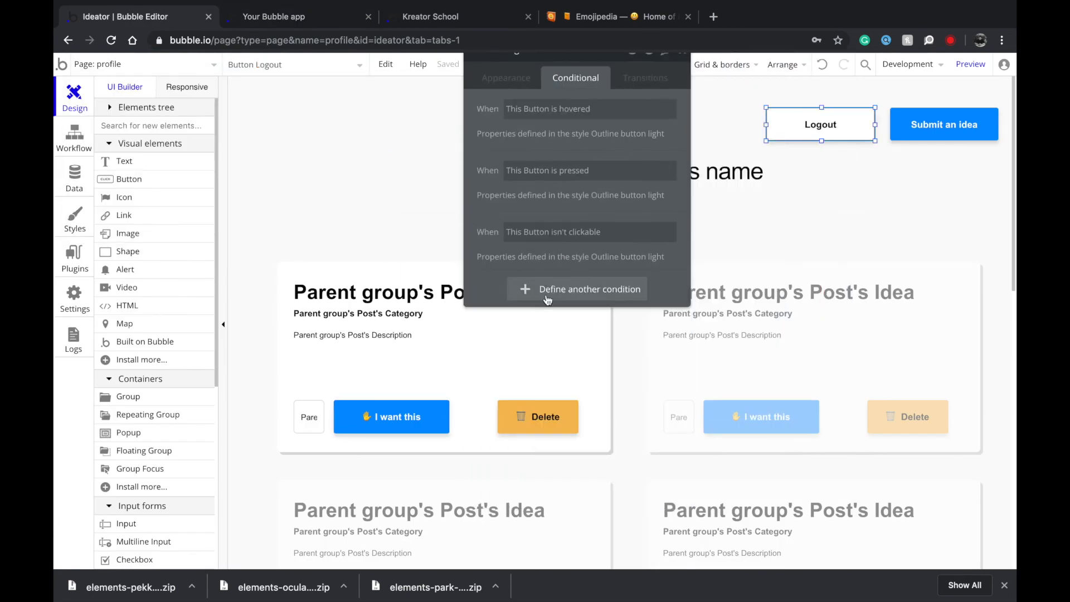
click(545, 289)
click(522, 300)
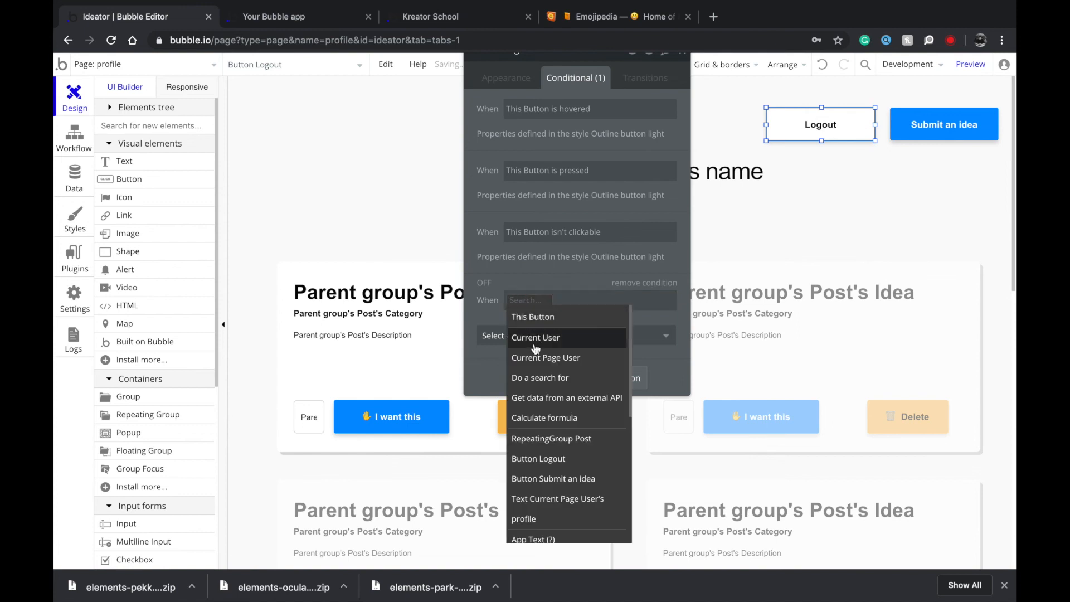
click(535, 337)
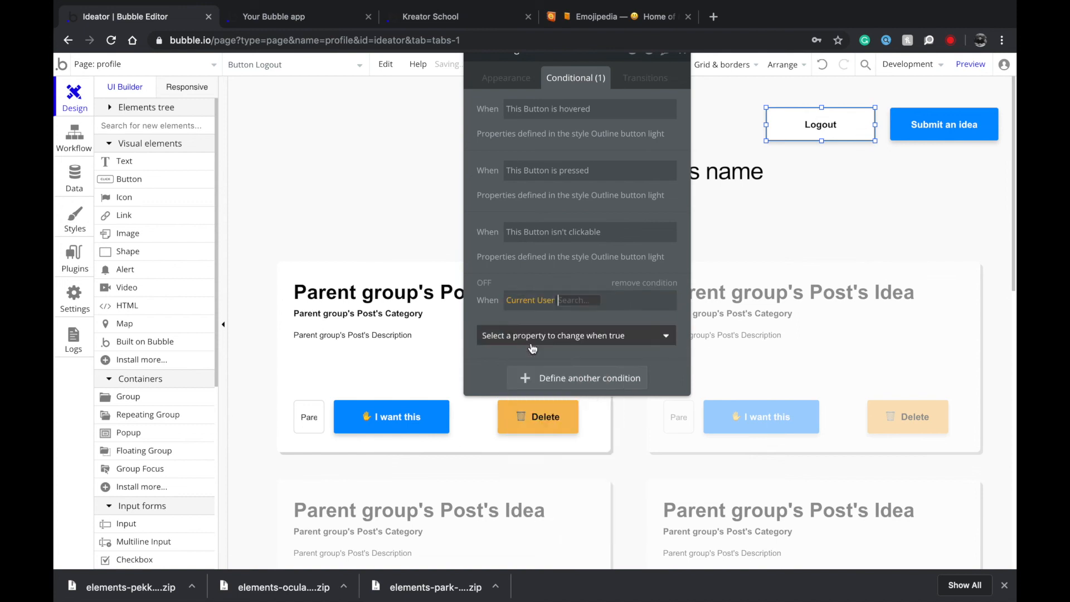
click(595, 376)
click(571, 339)
click(535, 374)
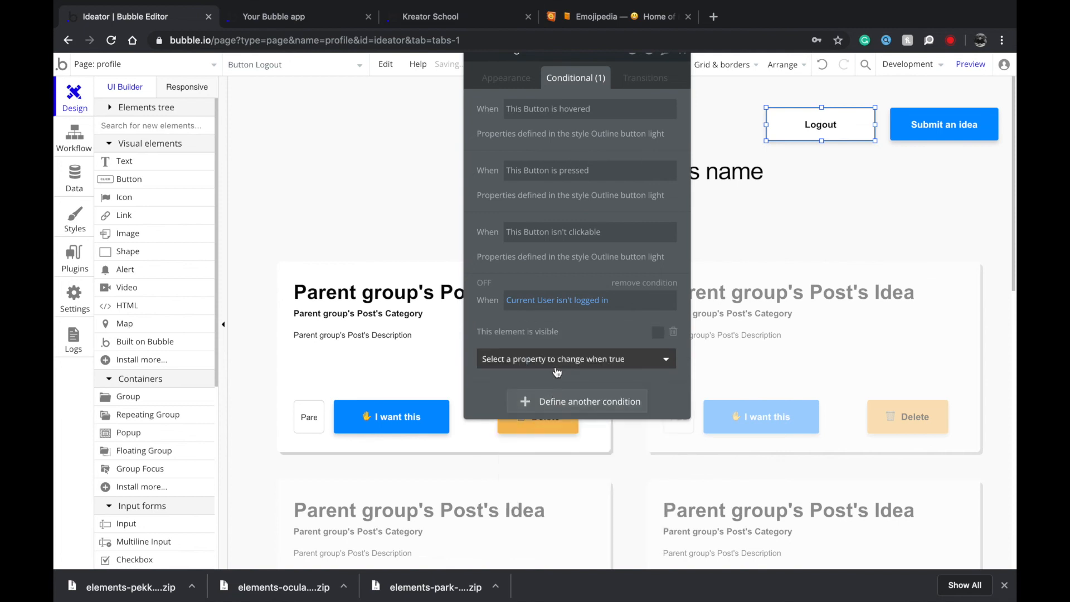
click(288, 22)
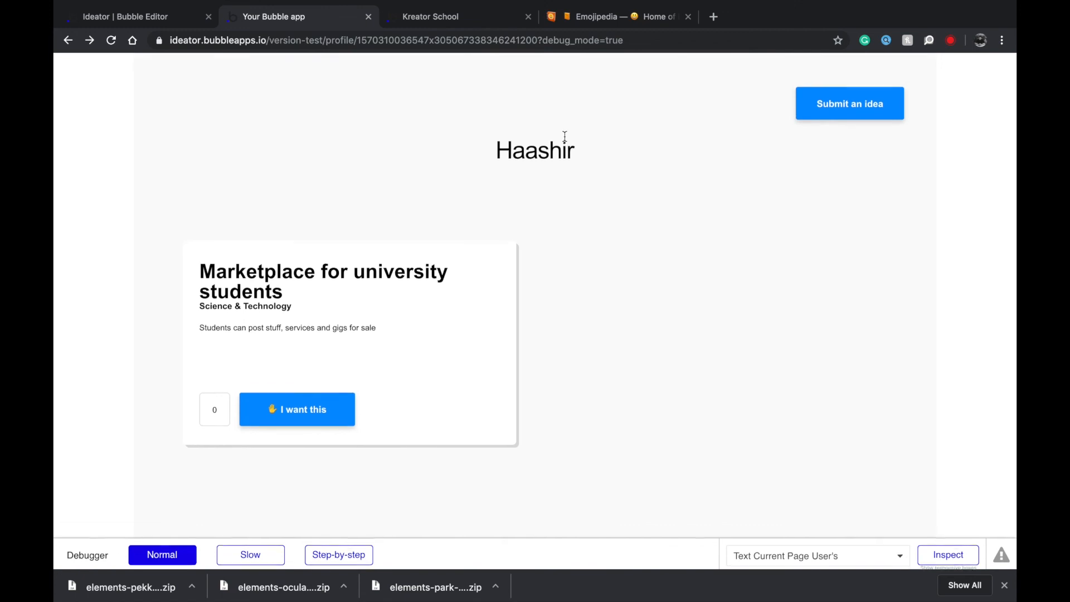
Set the editor to the index page, then go back in the live app and choose Submit an idea.
click(173, 18)
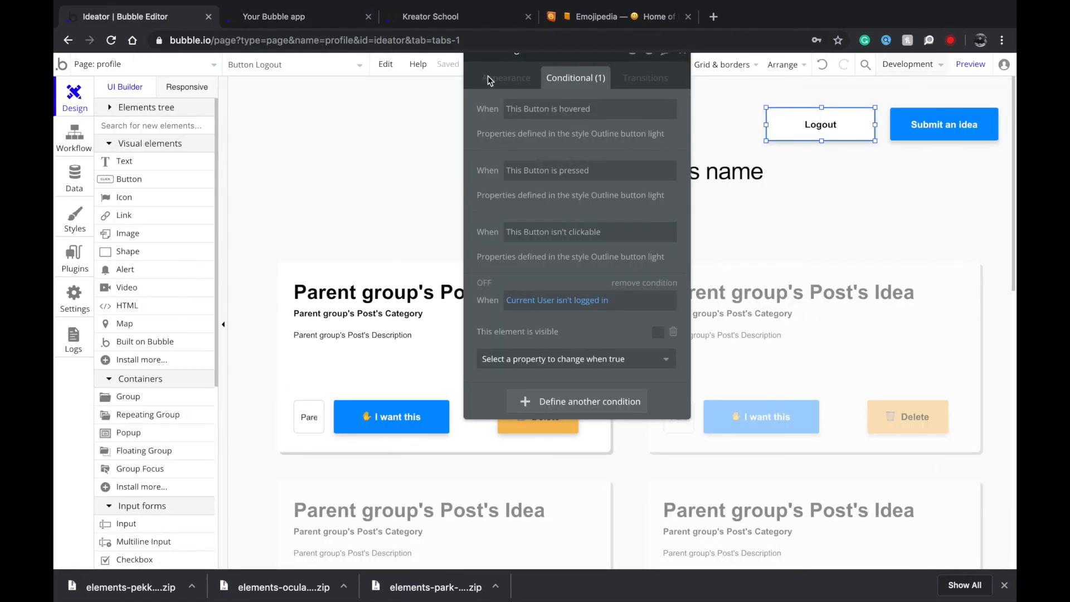
click(133, 66)
click(111, 107)
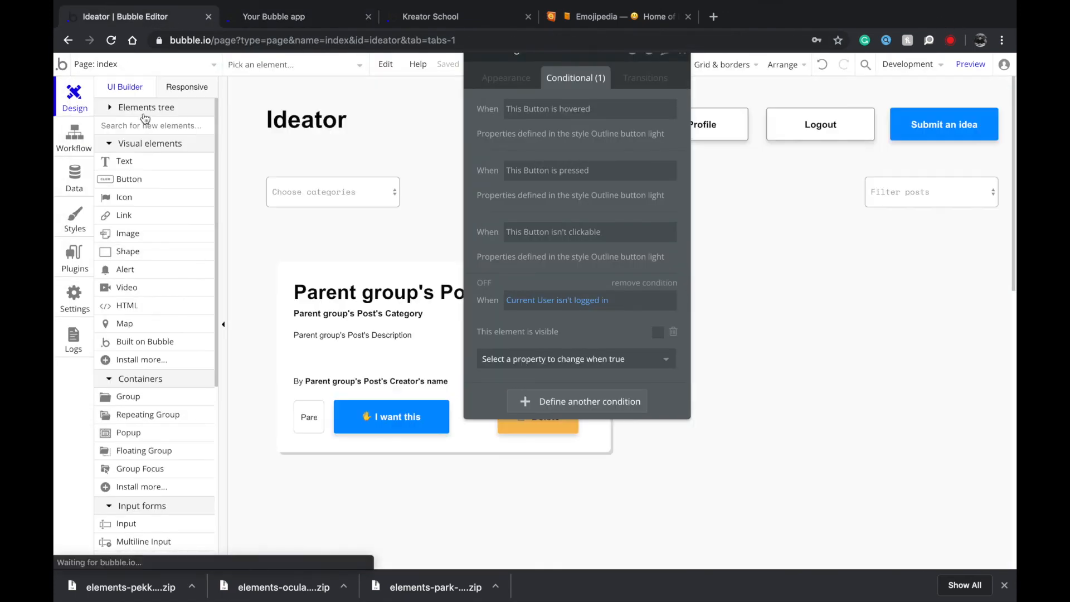
click(329, 10)
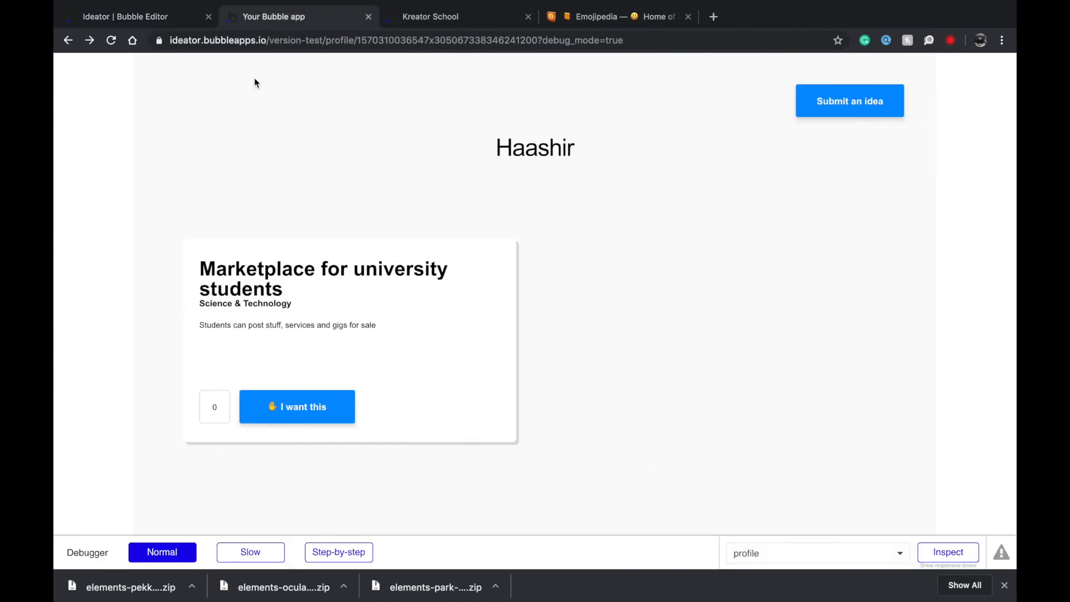
right_click(68, 42)
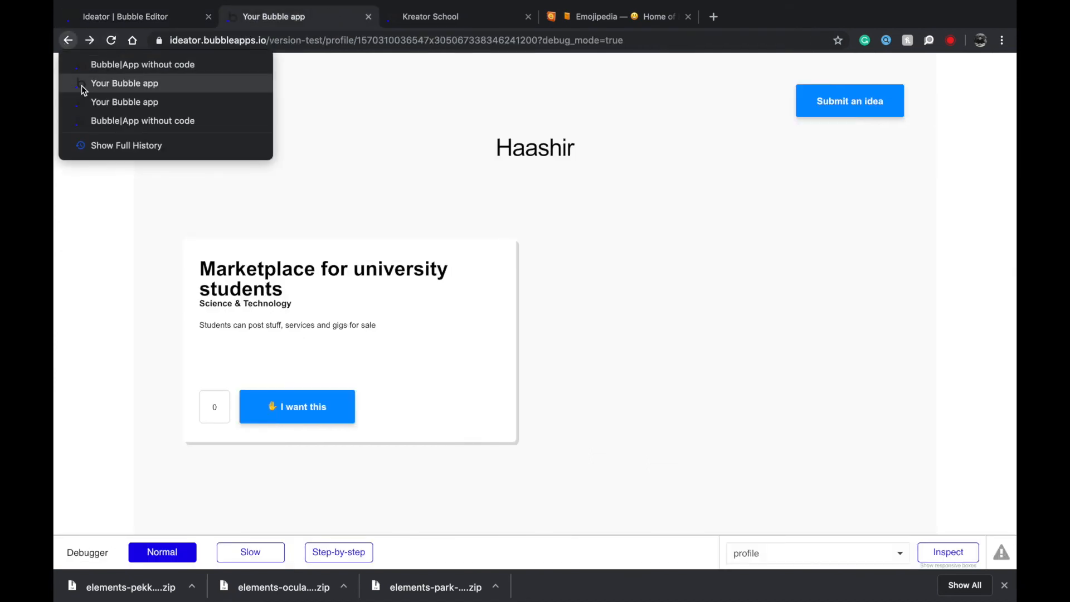
click(82, 85)
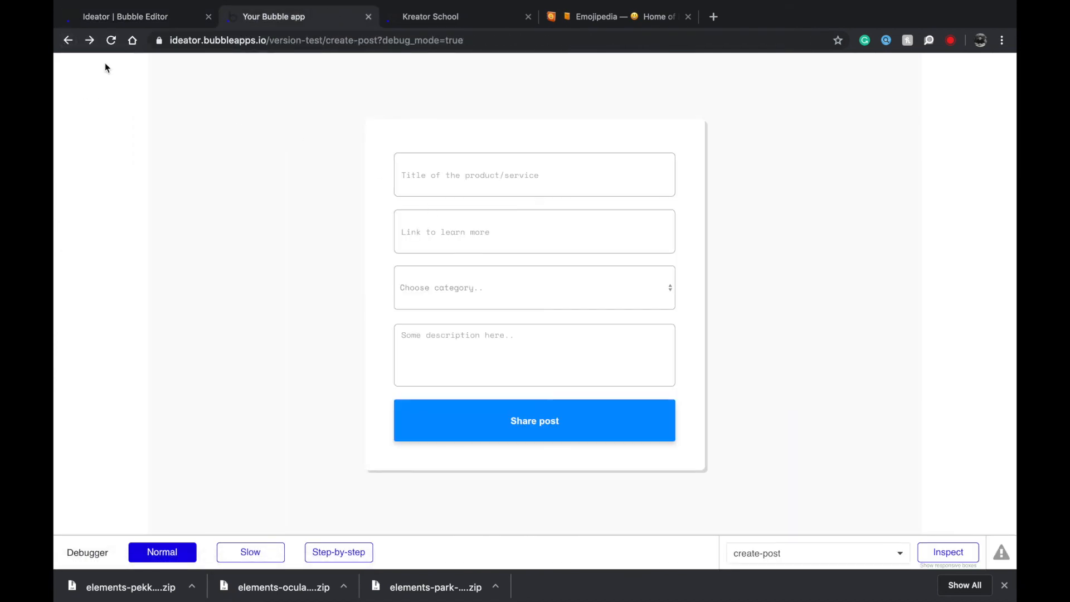
scroll(133, 124, left, 5)
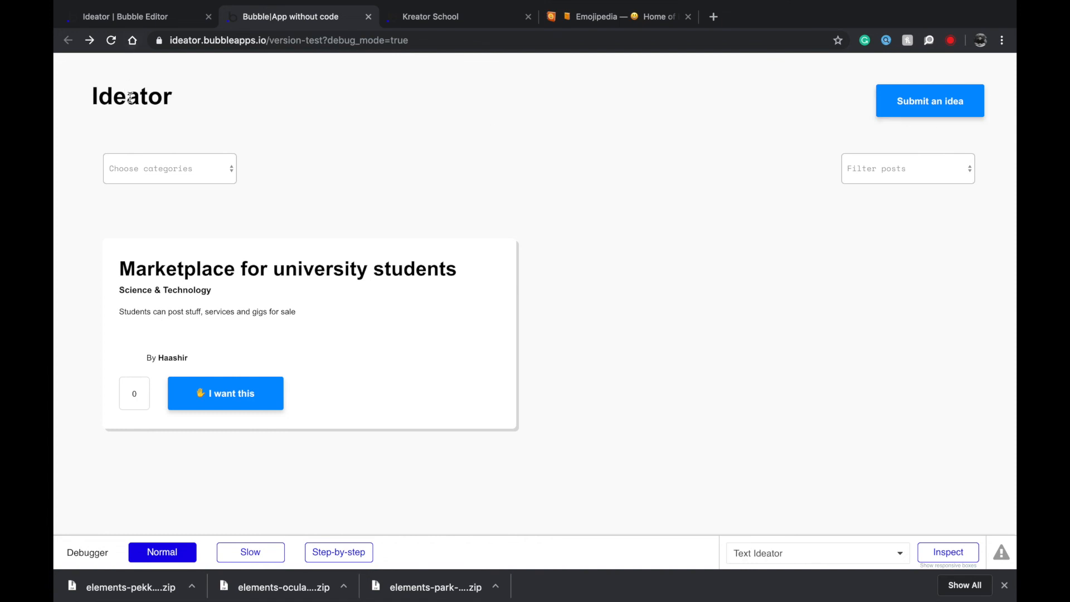
click(947, 103)
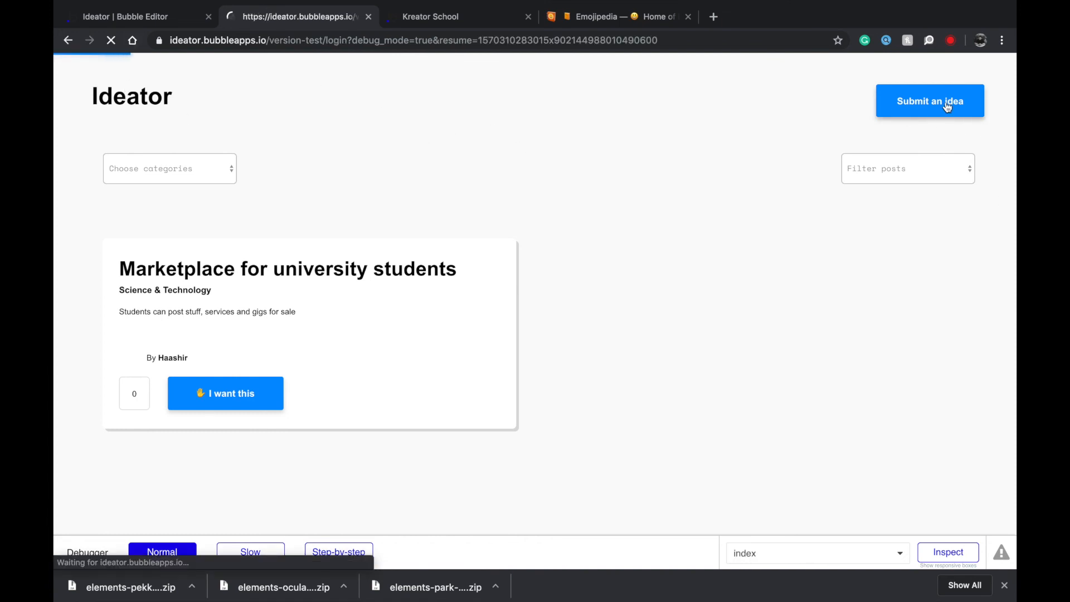
Sign up a new test user with a name, email address and password.
click(711, 146)
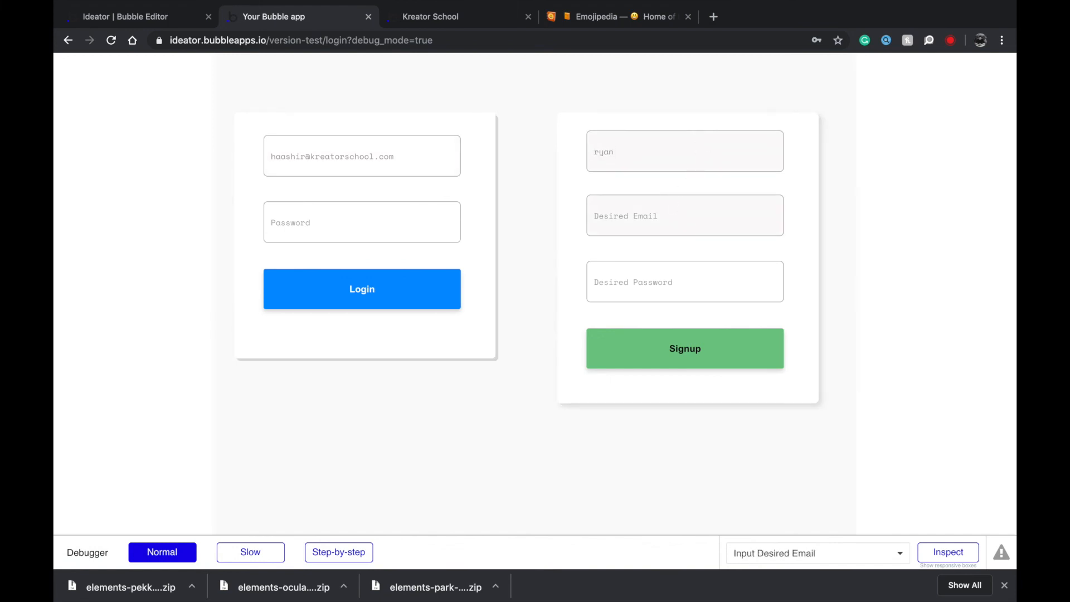
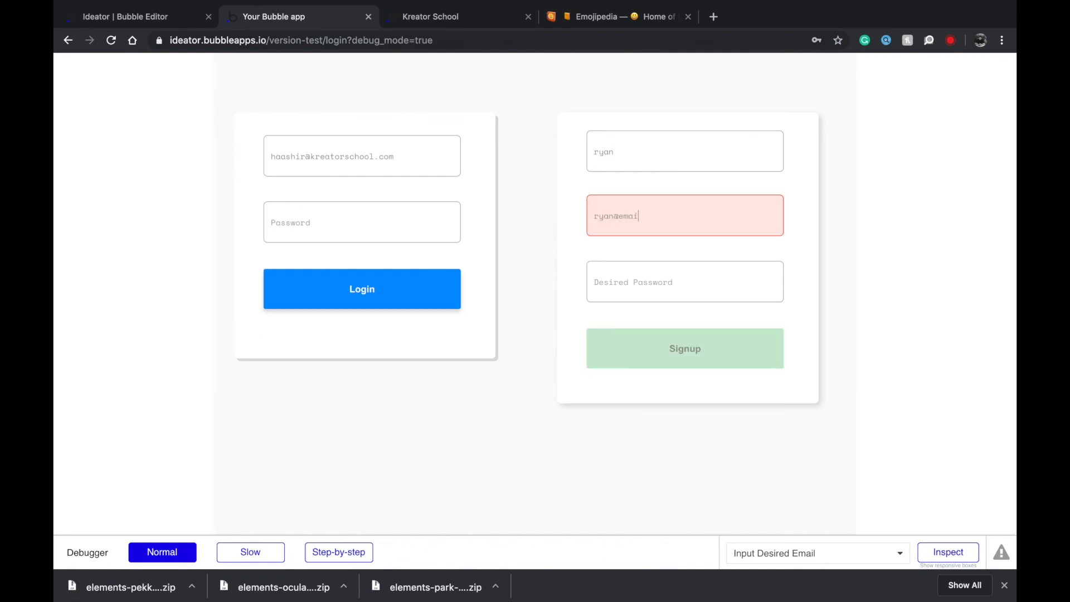
key(Tab)
text(•••••••)
key(Return)
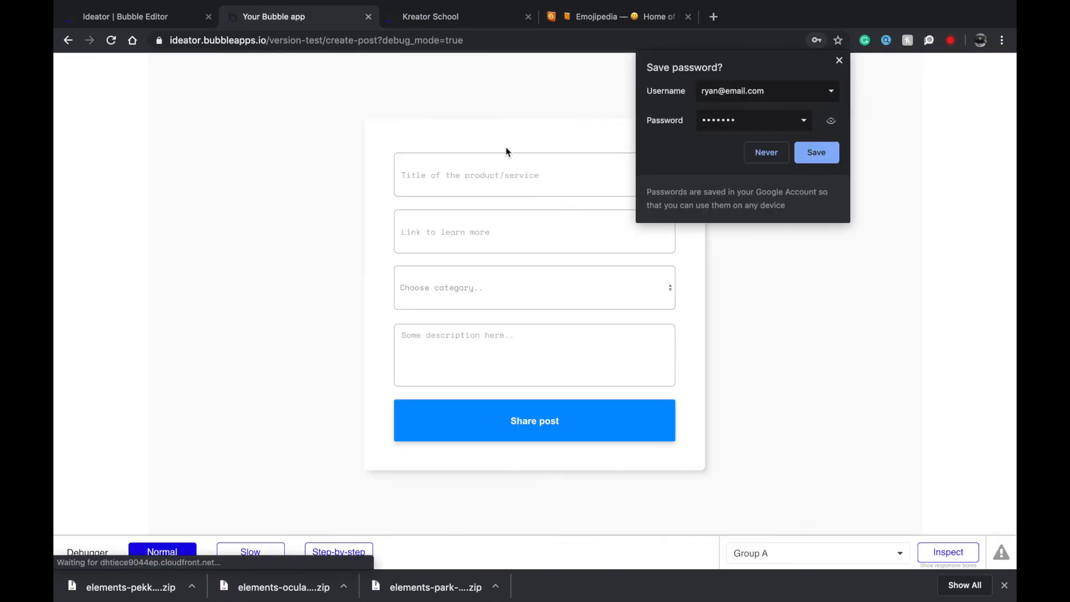
Share a ProductHunt idea with a link, Science & Technology category and a short description.
click(804, 158)
click(480, 176)
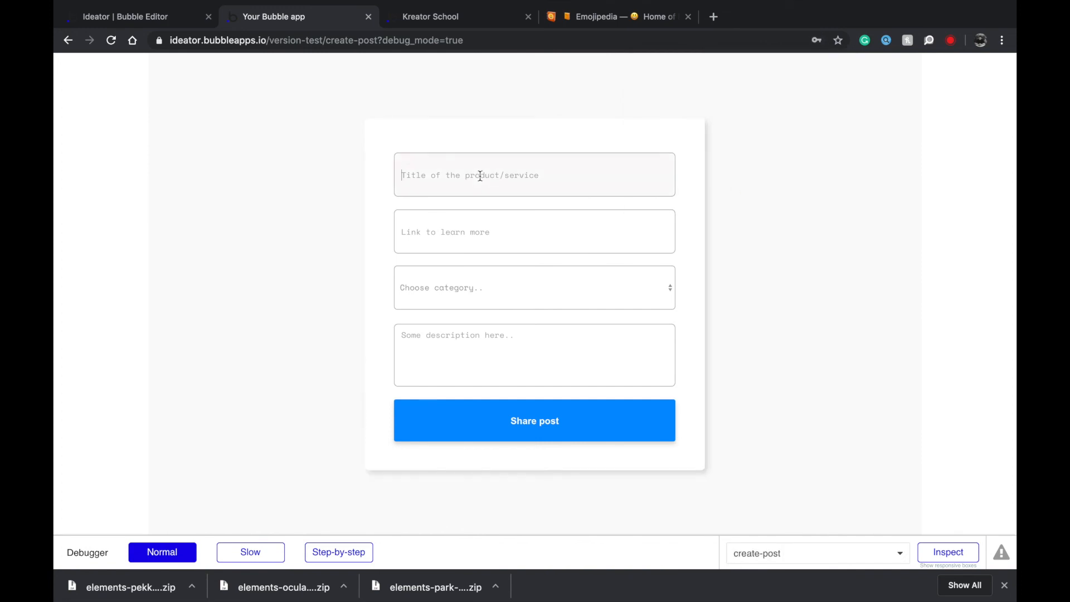
text(fkjsa)
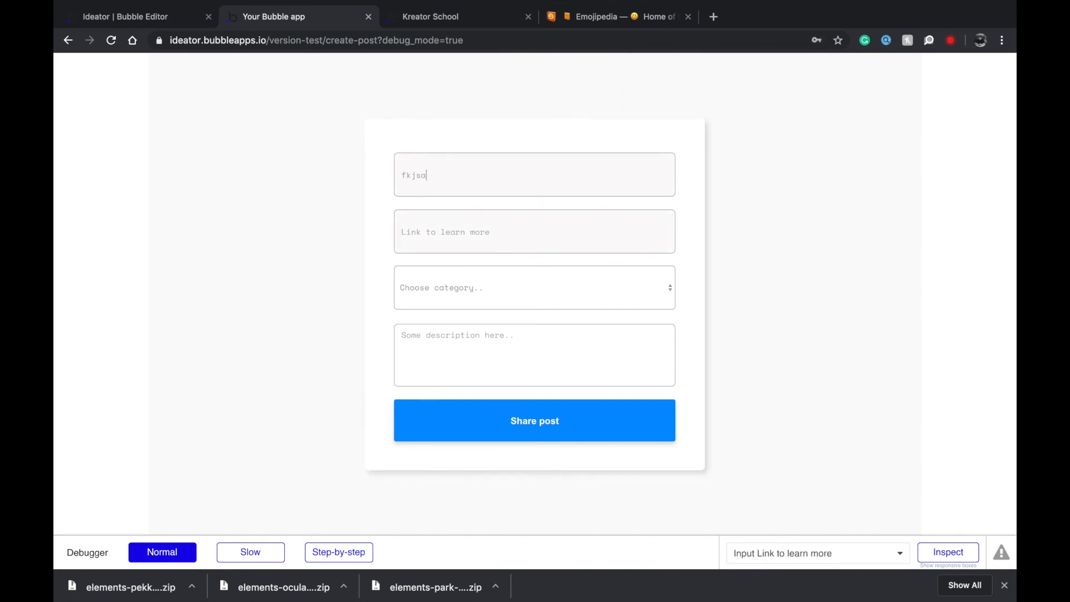
key(BackSpace)
key(BackSpace)
key(BackSpace)
key(BackSpace)
text(P)
click(484, 249)
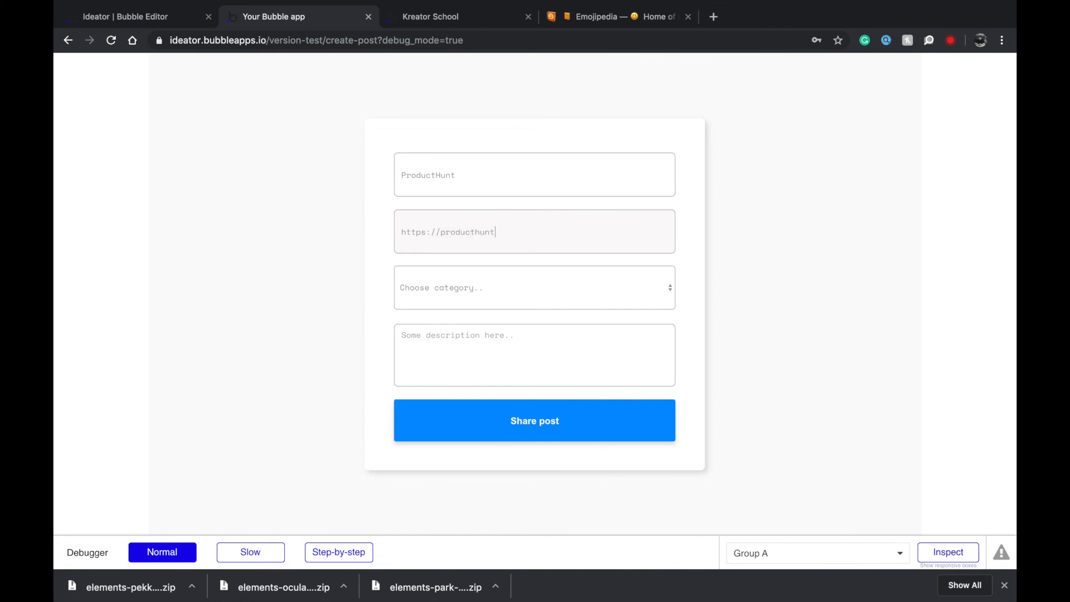
click(456, 285)
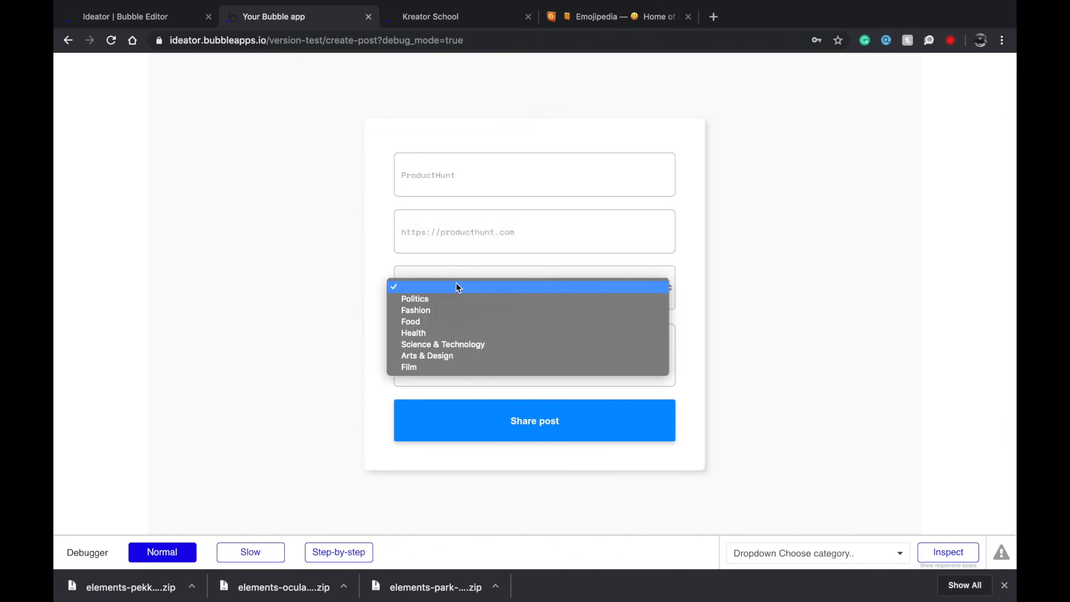
click(437, 341)
click(409, 346)
text(sdfsdfsdf)
click(513, 429)
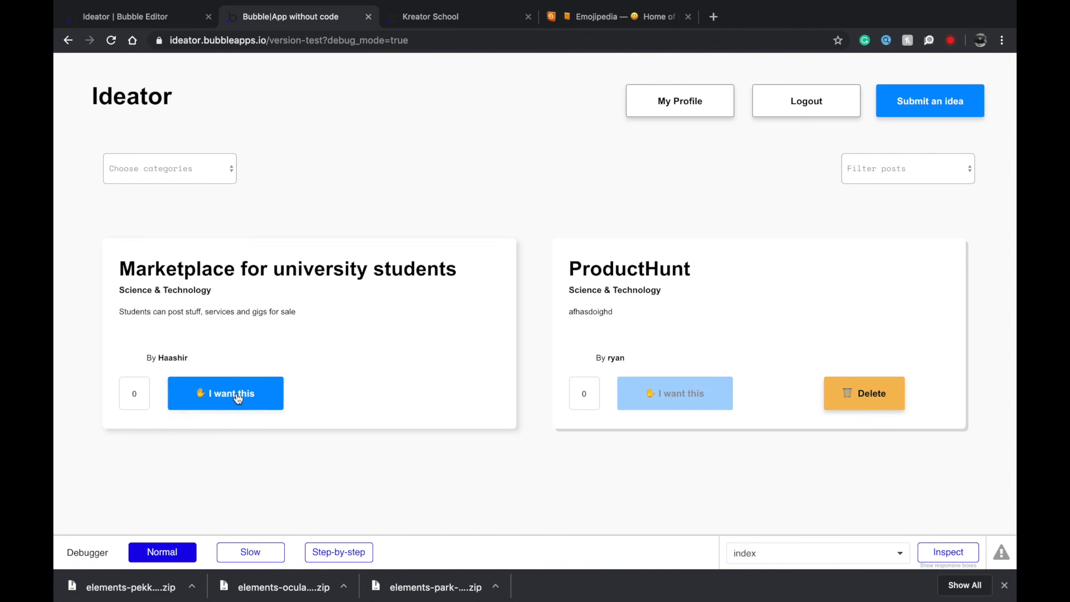
Check the post on My Profile, want the Marketplace for university students idea, and recheck the profile.
click(693, 99)
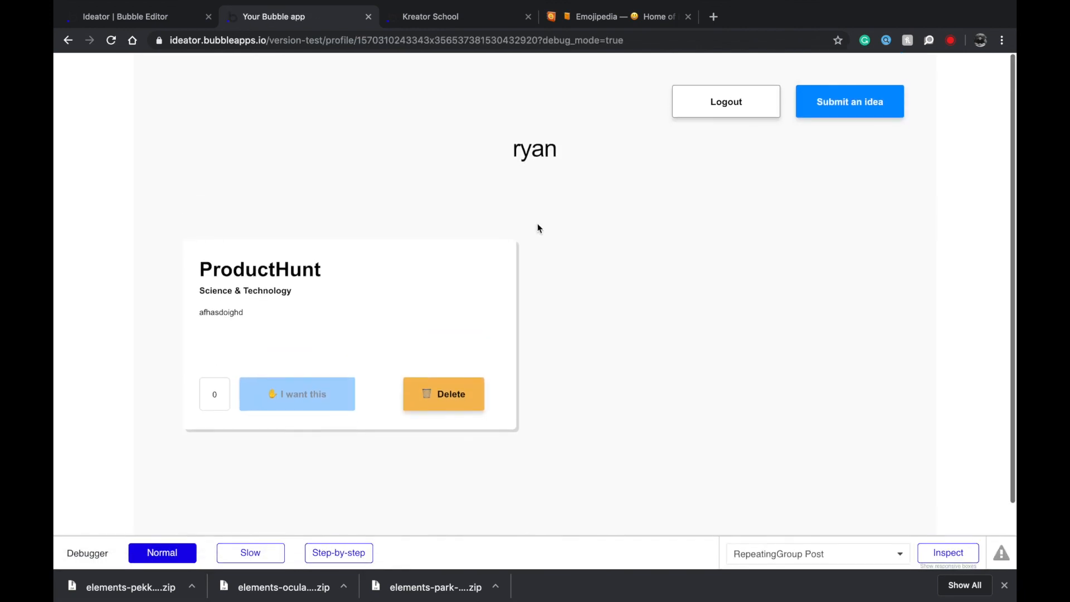
key(super+bracketleft)
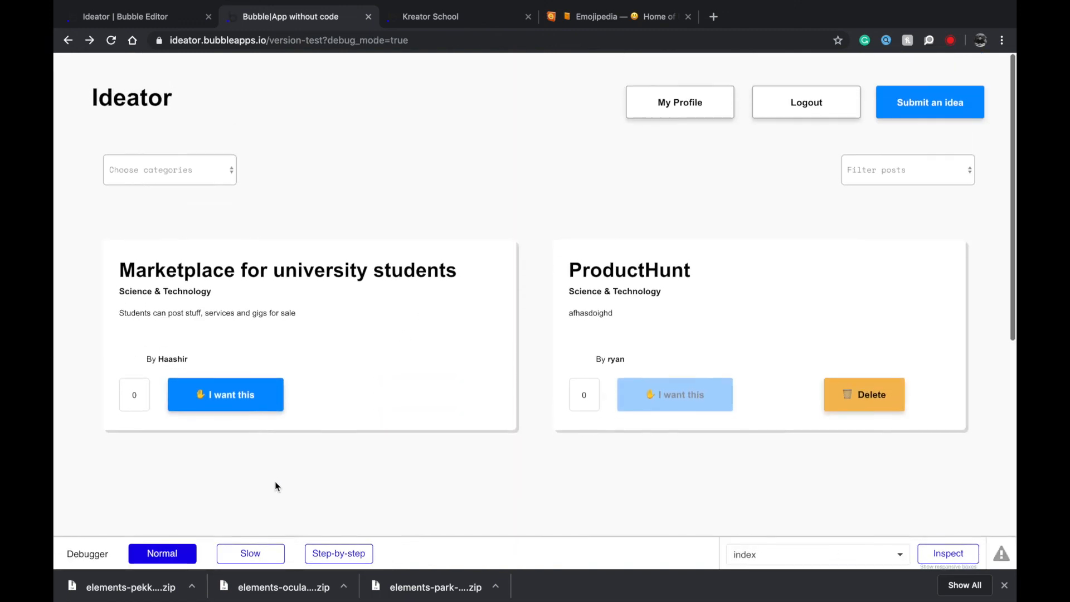
click(244, 401)
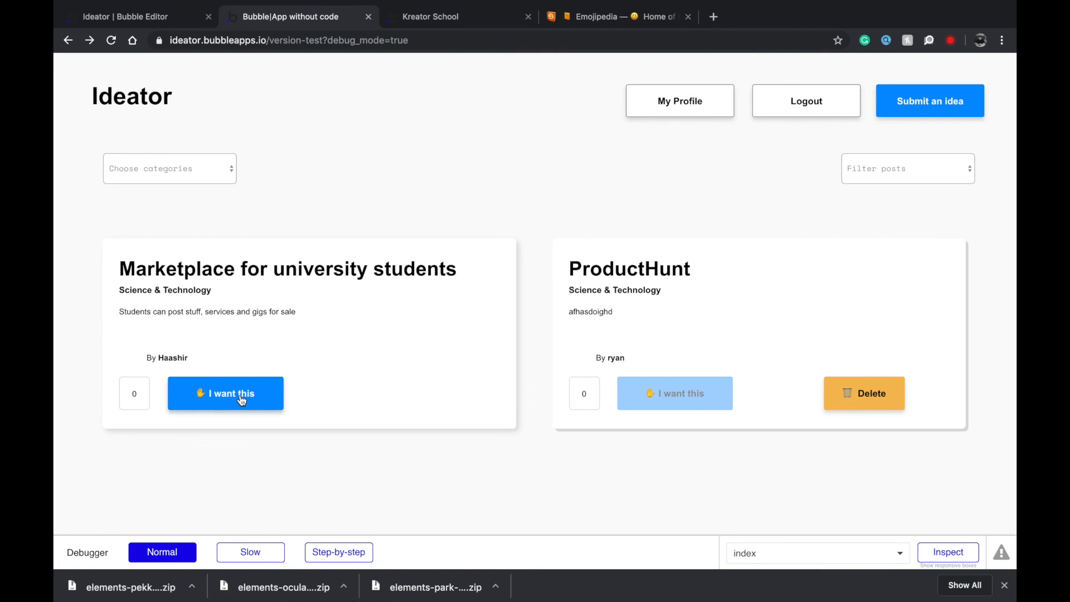
click(681, 110)
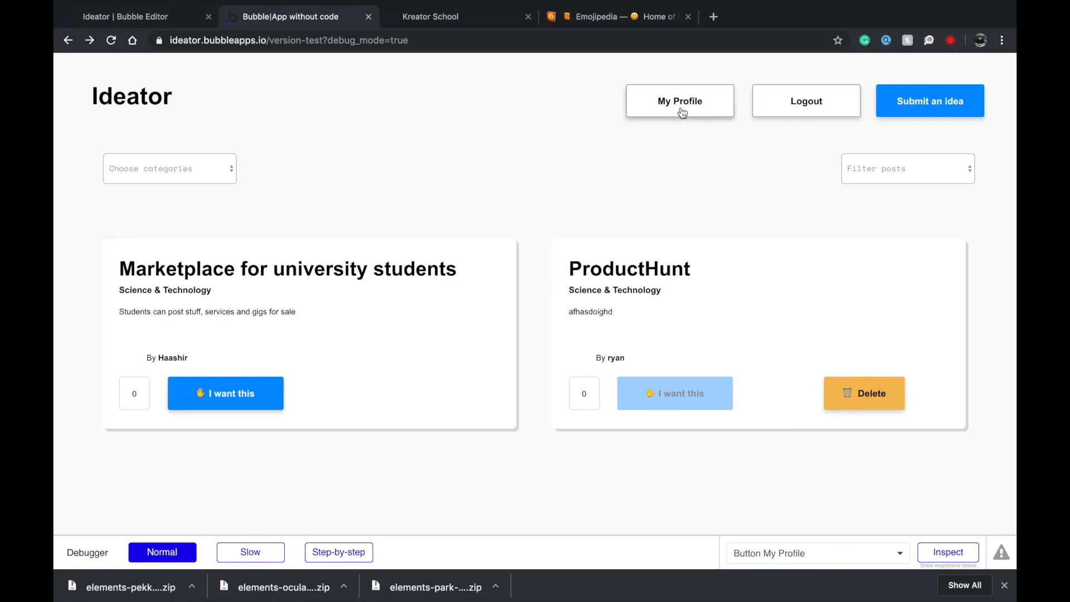
scroll(230, 115, left, 5)
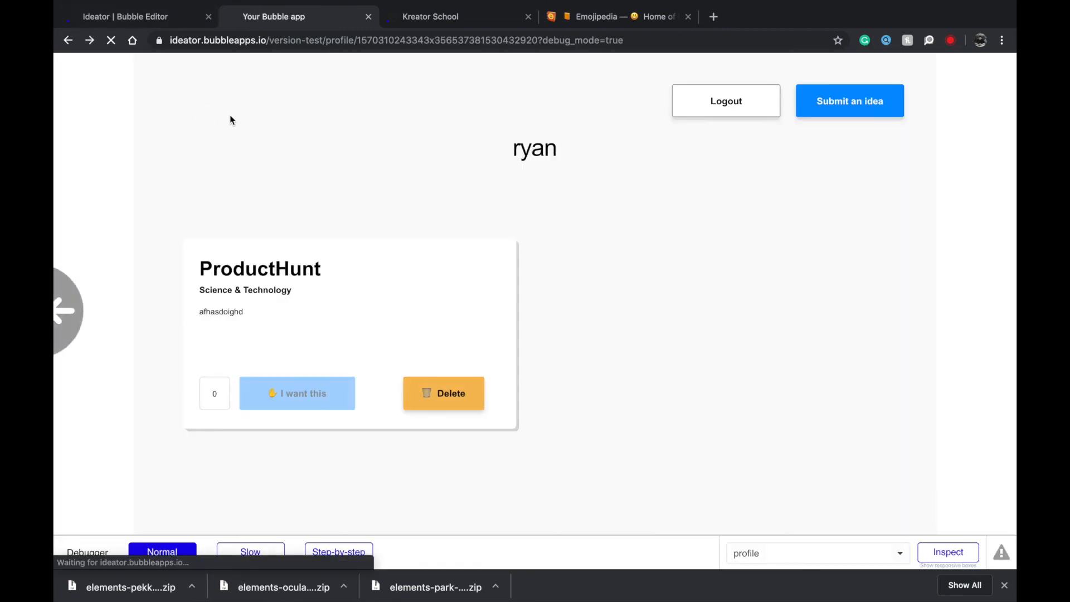
key(ctrl+shift+Tab)
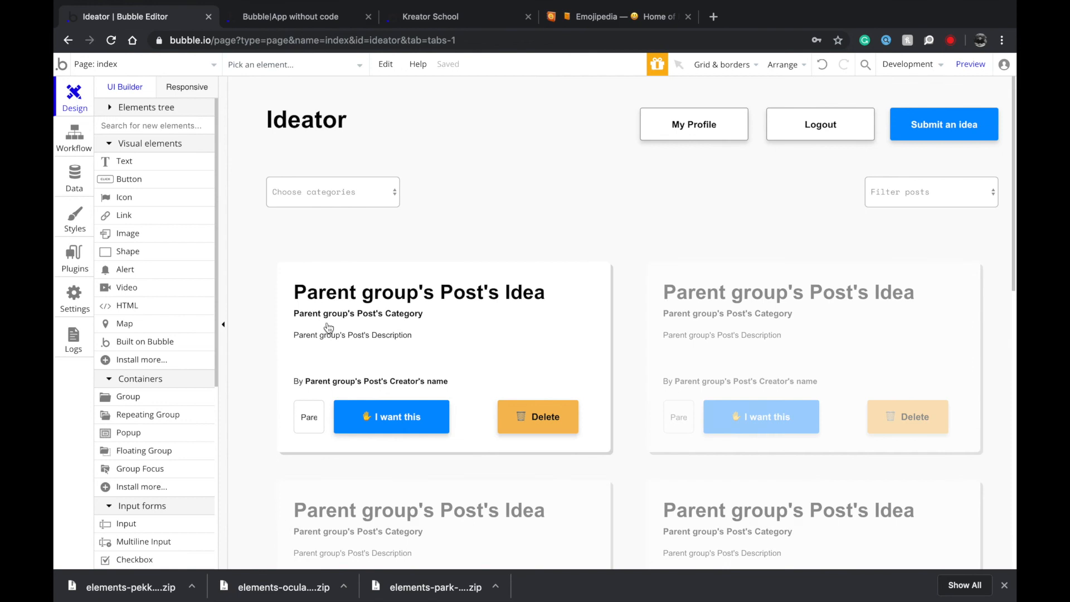
Review the I want this button's workflow, conditions and appearance, then reselect it on the canvas.
double_click(419, 416)
click(582, 168)
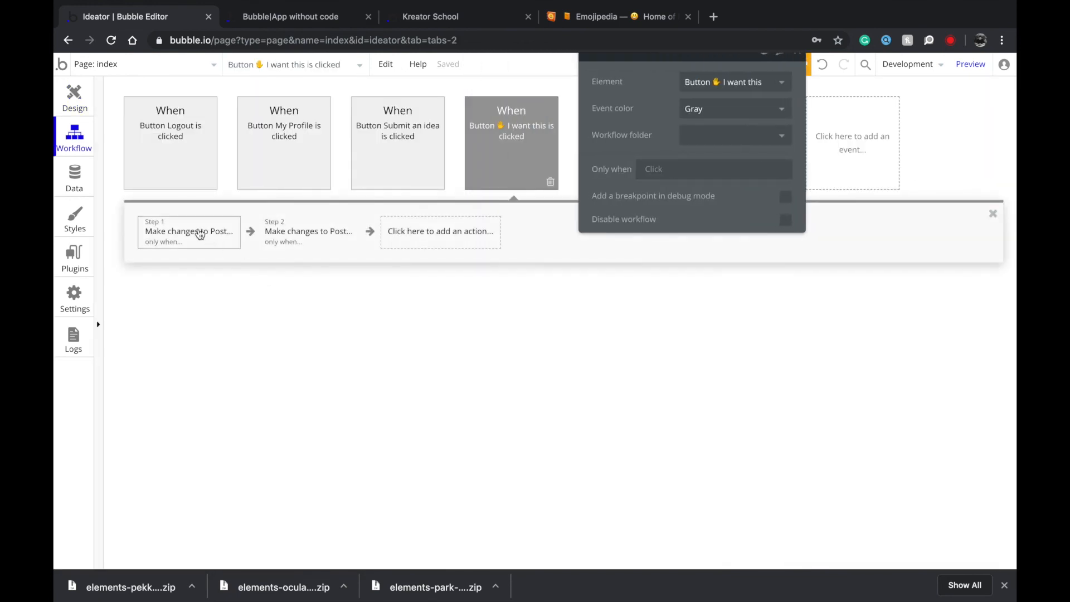
click(206, 233)
drag(636, 89, 673, 164)
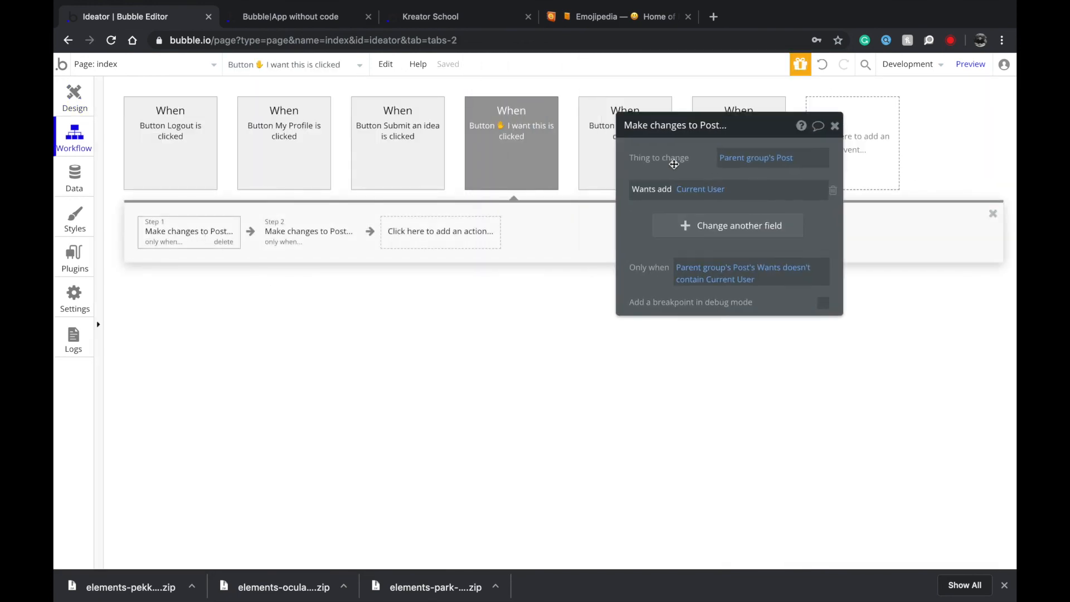
click(74, 93)
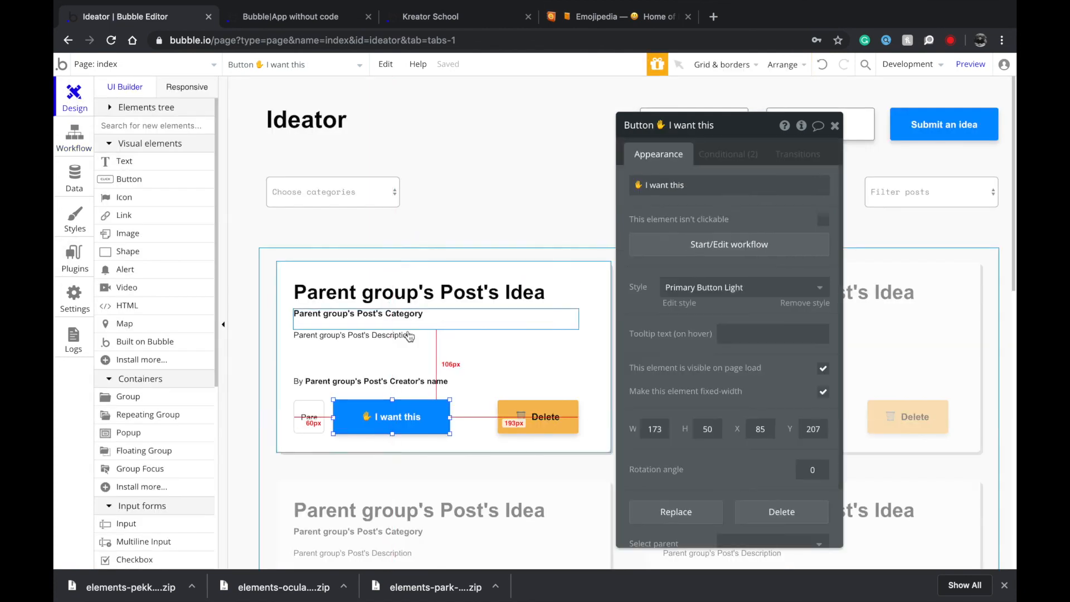
click(705, 158)
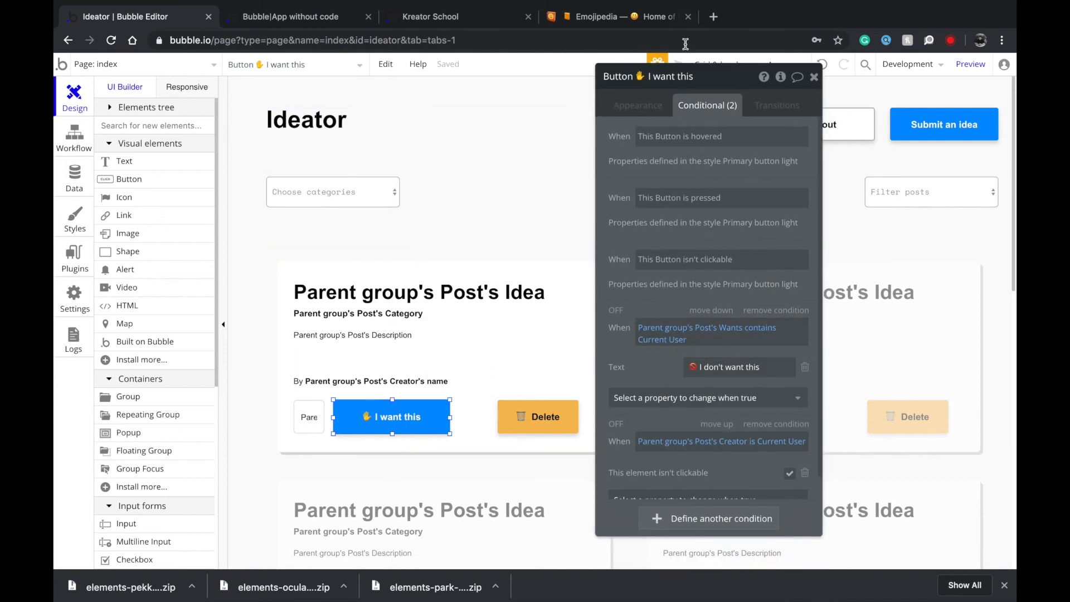
click(655, 101)
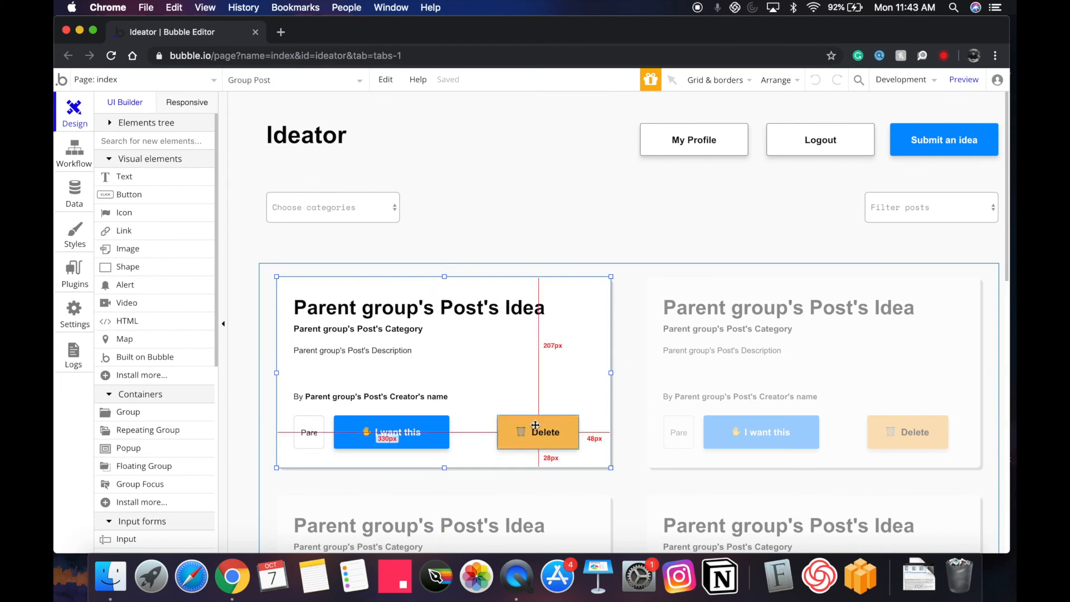
click(536, 431)
click(390, 434)
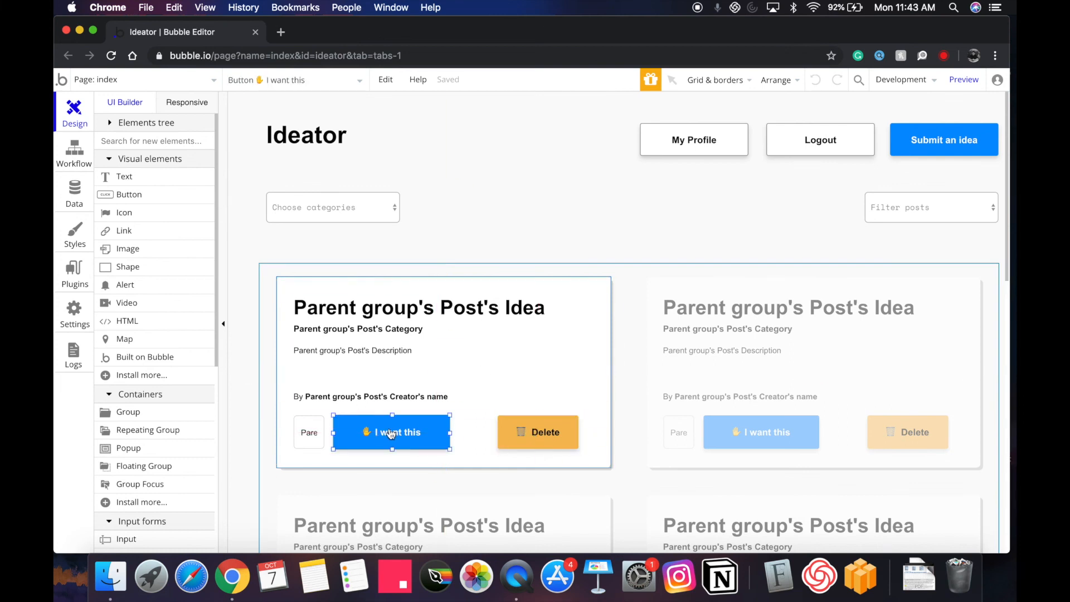
Duplicate the I want this button and relabel the copy '🚫 I don't want this'.
drag(413, 438, 534, 390)
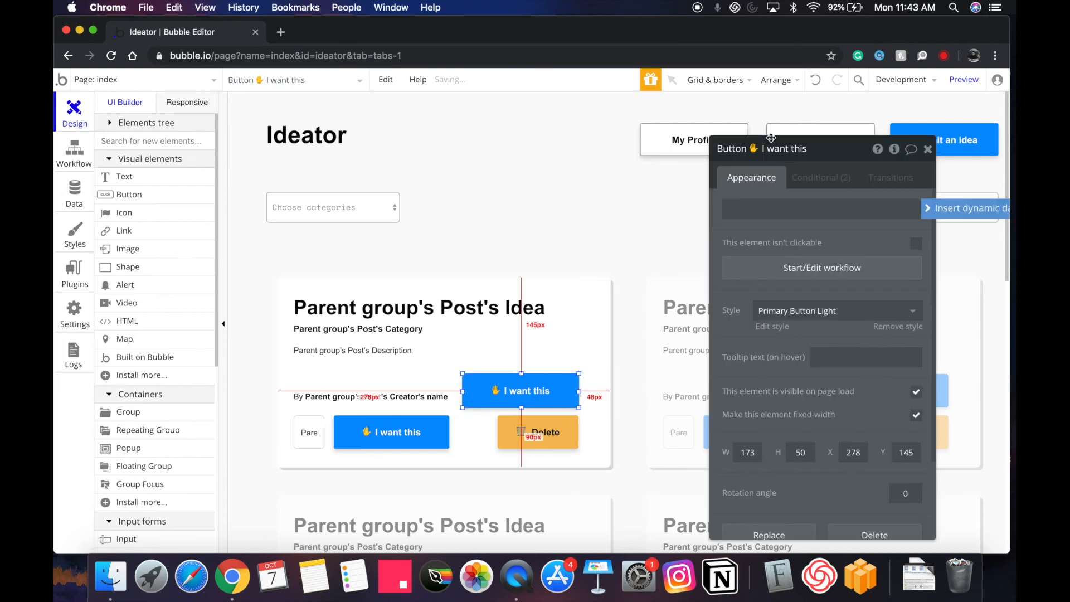
click(804, 178)
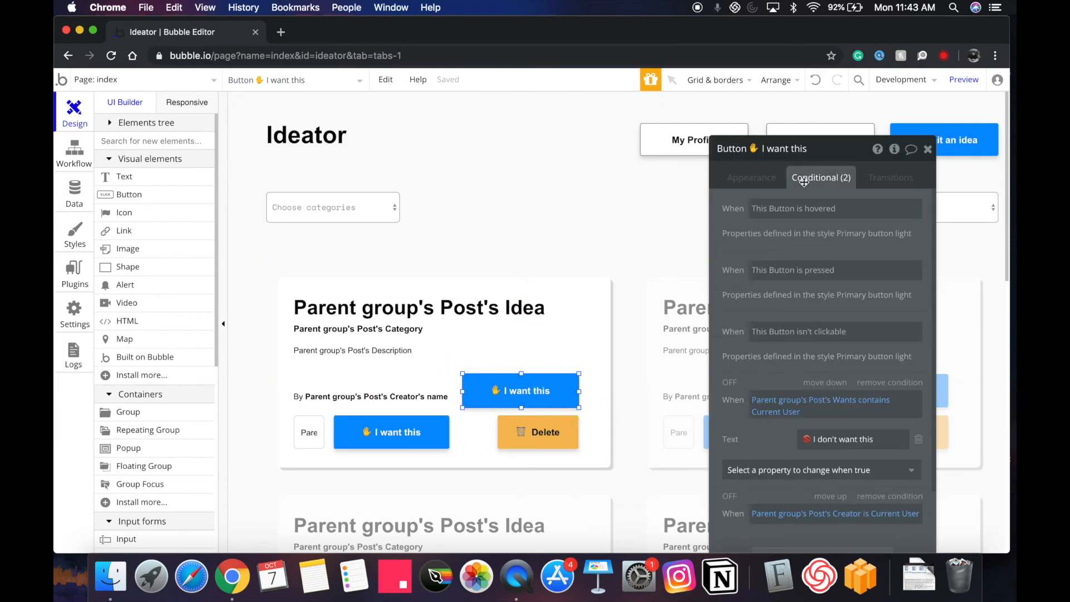
click(811, 437)
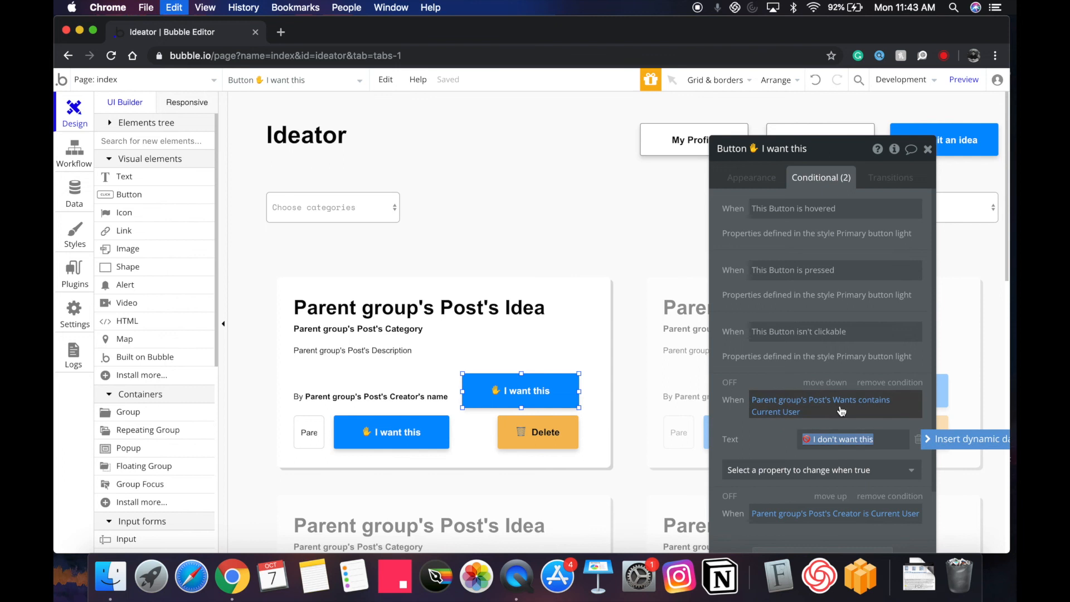
click(916, 439)
click(871, 442)
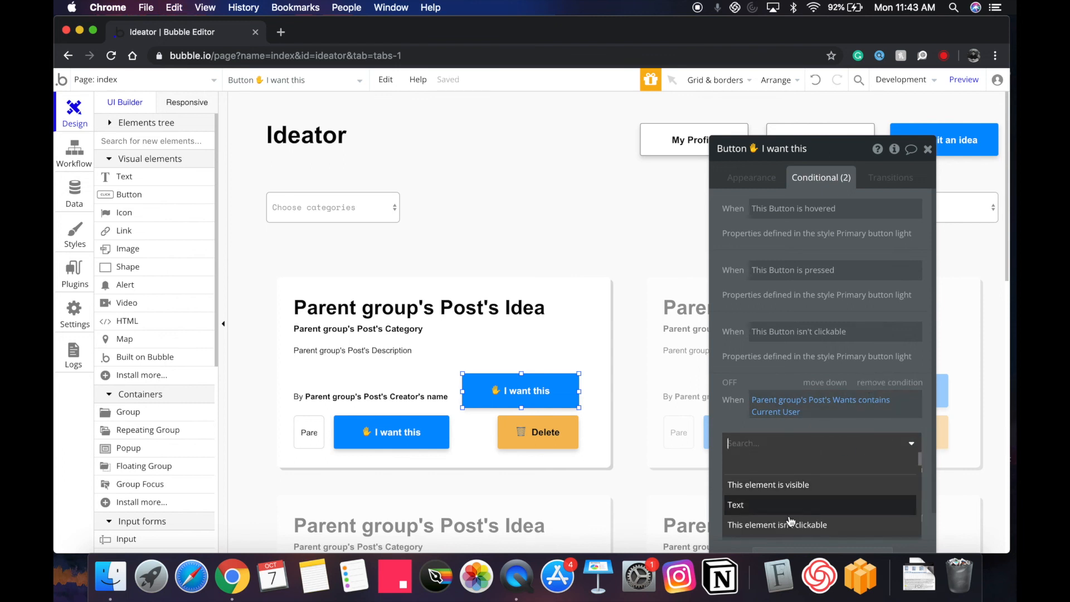
click(801, 524)
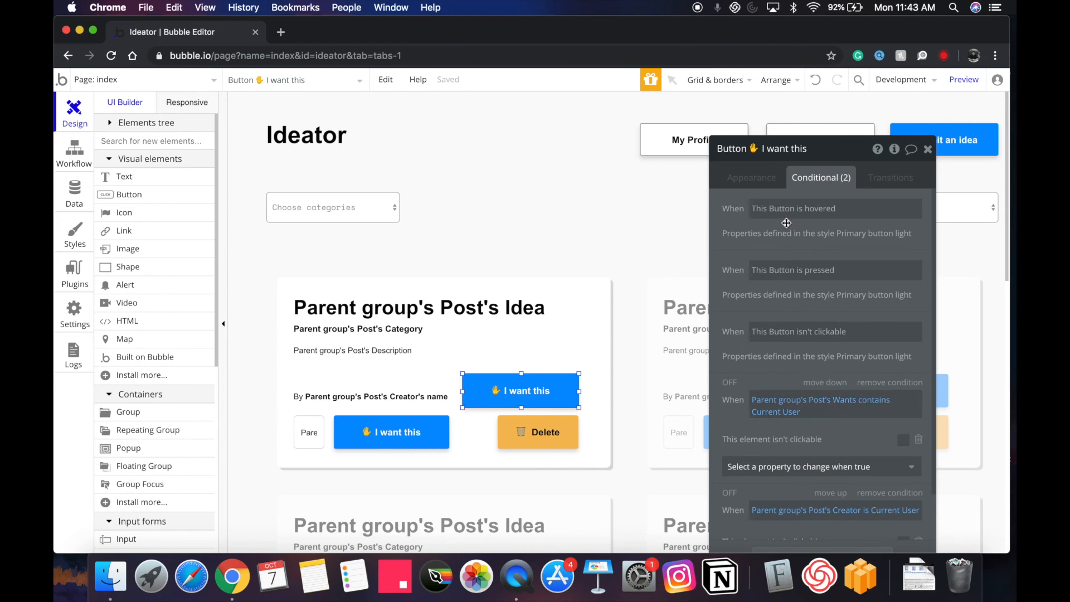
click(748, 177)
triple_click(785, 201)
text(🚫 I don't want this)
Hide I don't want this when the post's Wants doesn't contain Current User.
click(829, 180)
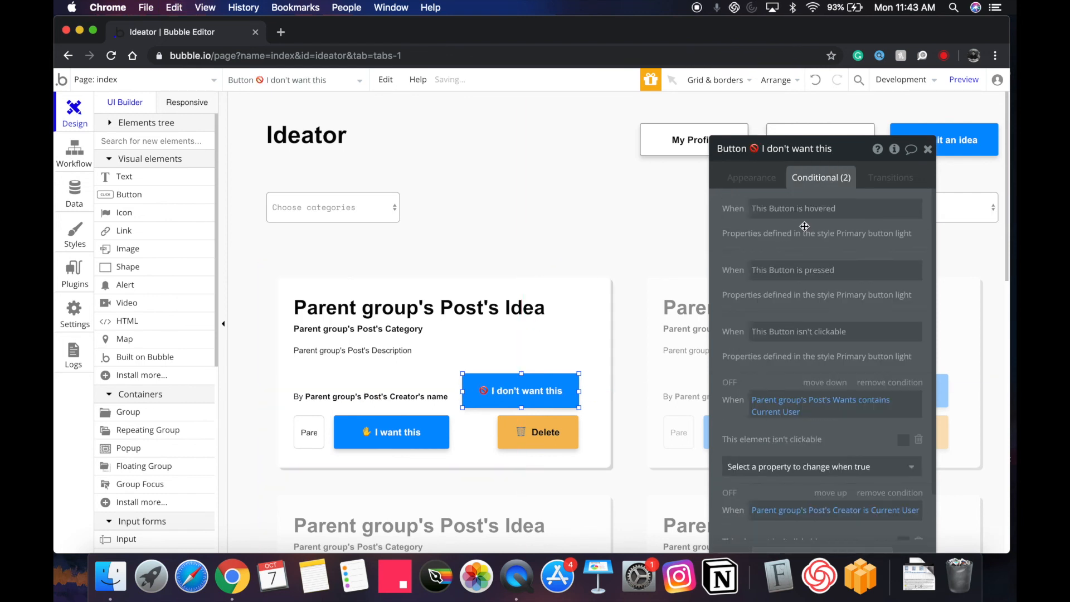
click(852, 405)
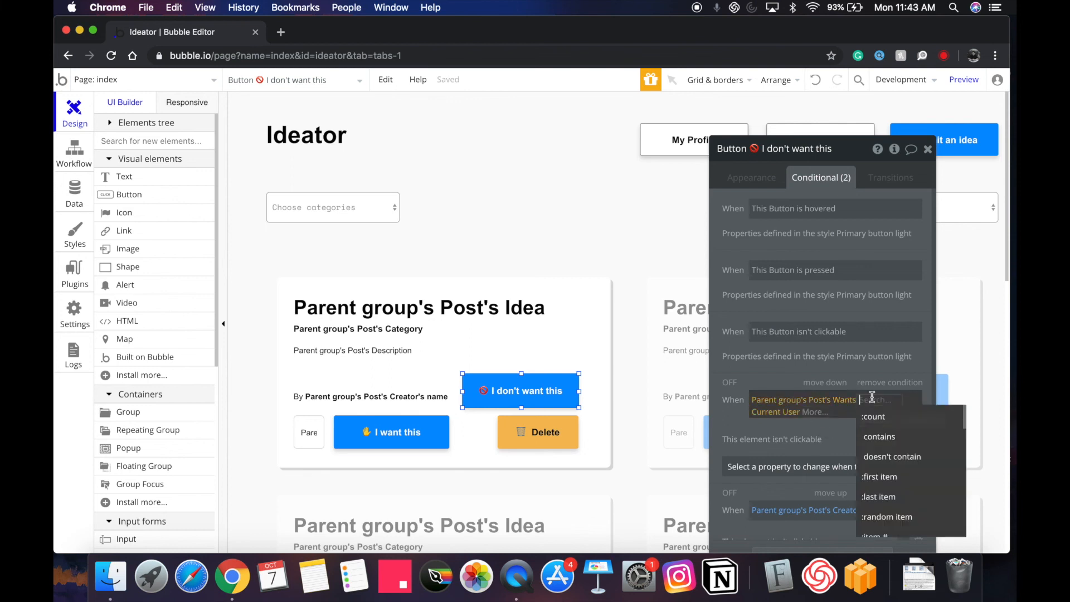
click(879, 461)
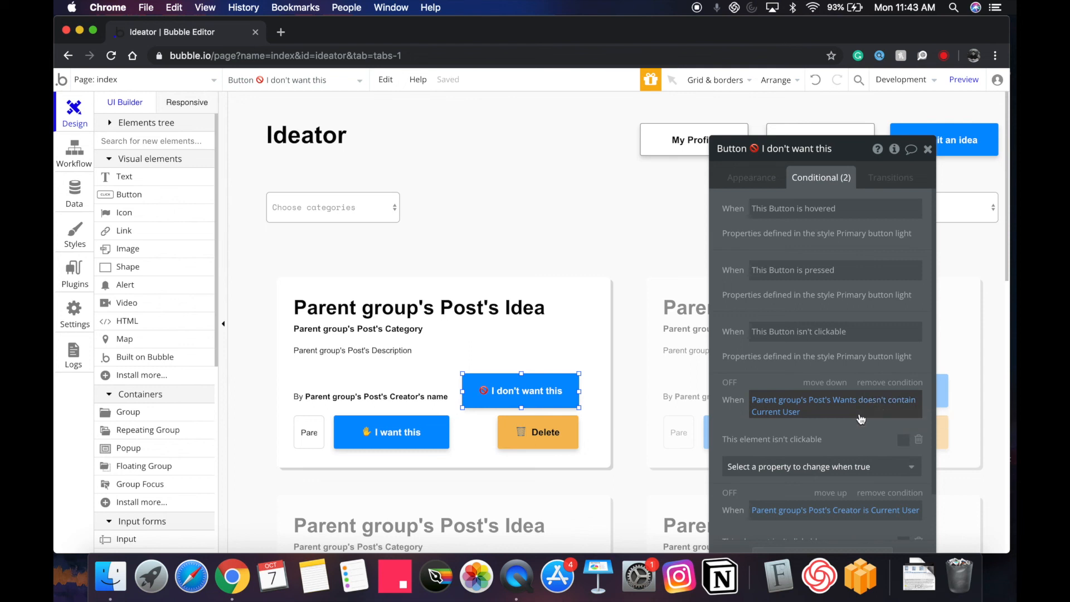
click(918, 440)
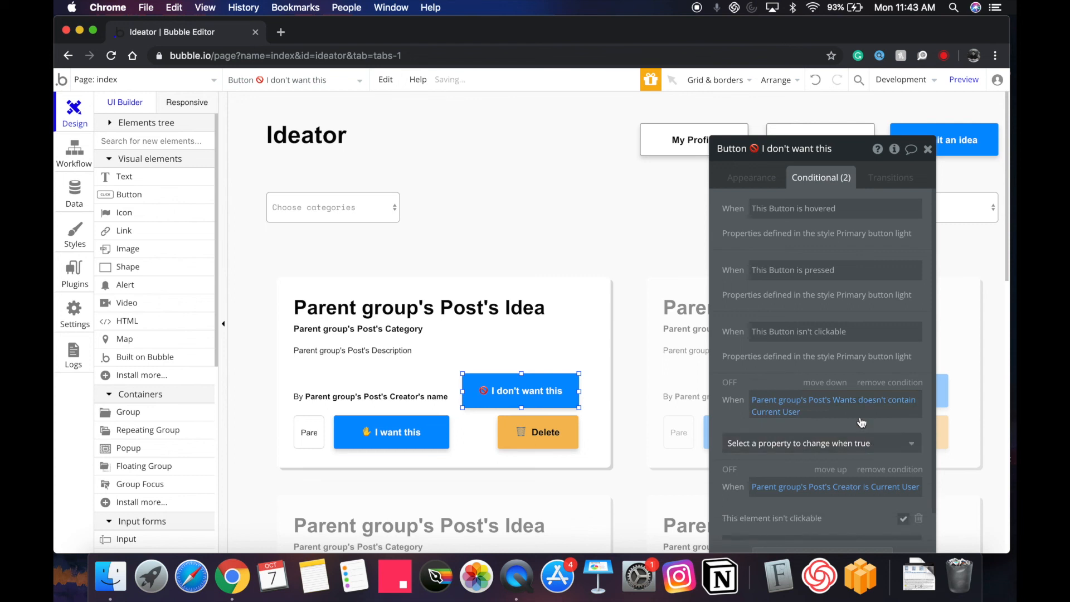
click(840, 443)
text(vis)
click(802, 484)
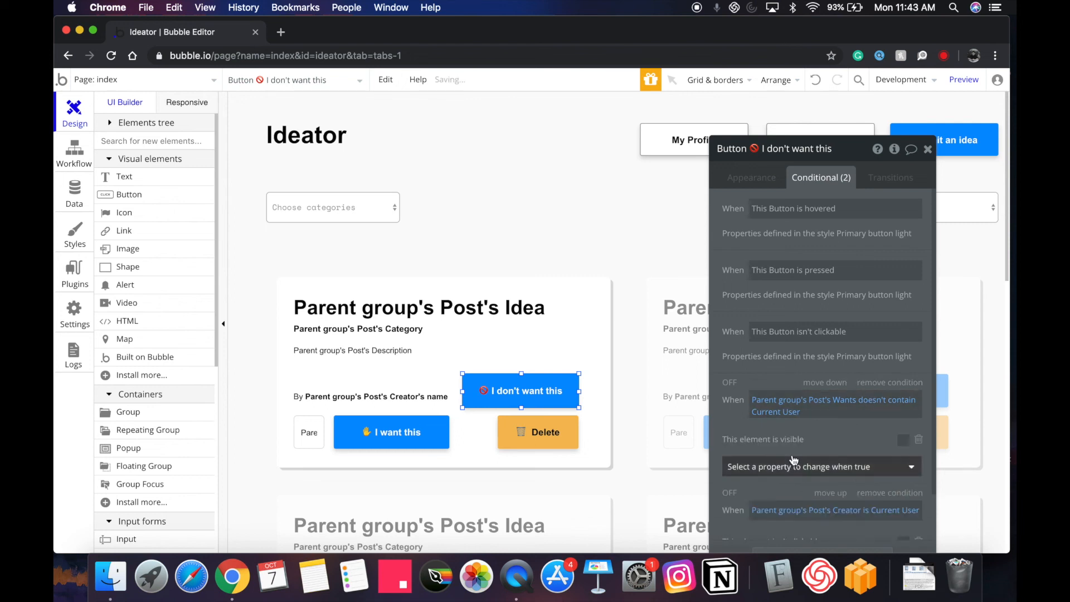
drag(502, 380, 494, 422)
Hide the I want this button when the user already wants the post.
click(409, 422)
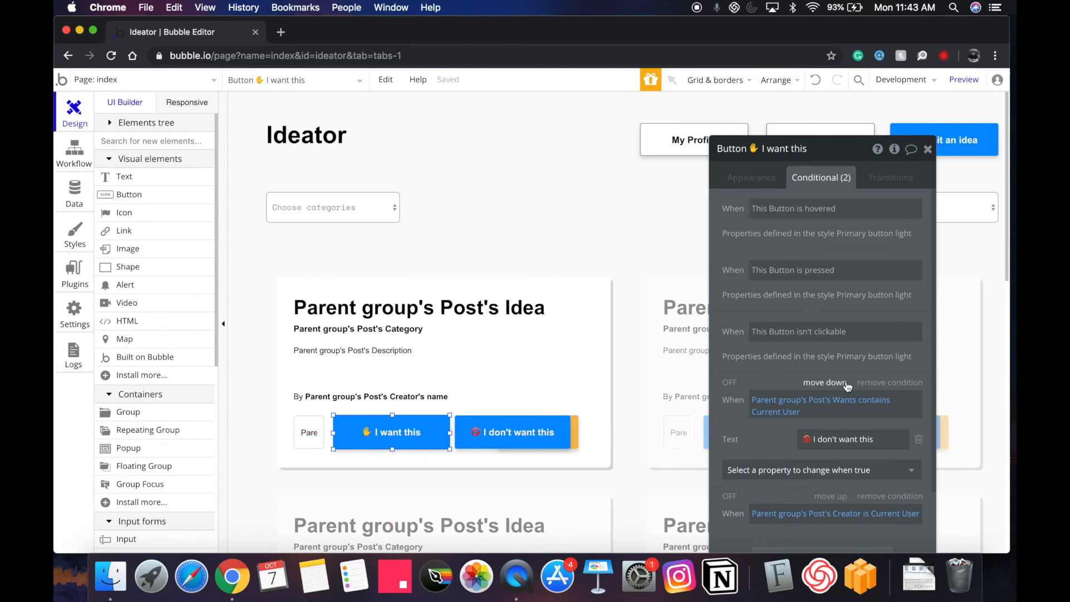
click(918, 444)
click(862, 442)
text(vis)
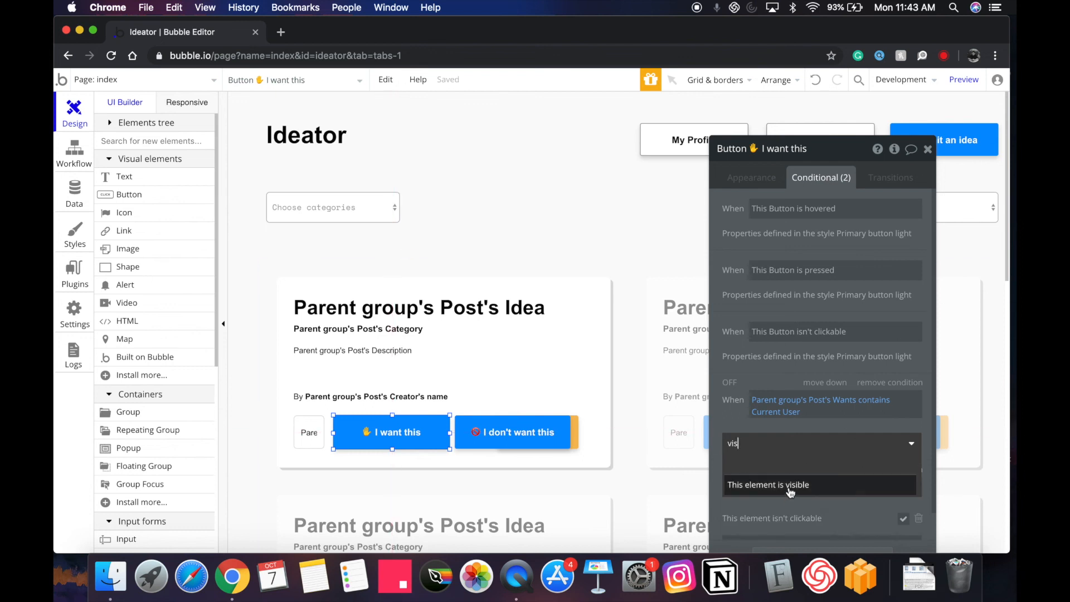
click(790, 487)
Stack the I don't want this button onto I want this's spot in the button row.
click(528, 433)
mouse_move(509, 439)
mouse_down()
mouse_move(463, 441)
mouse_move(489, 439)
mouse_up()
click(398, 442)
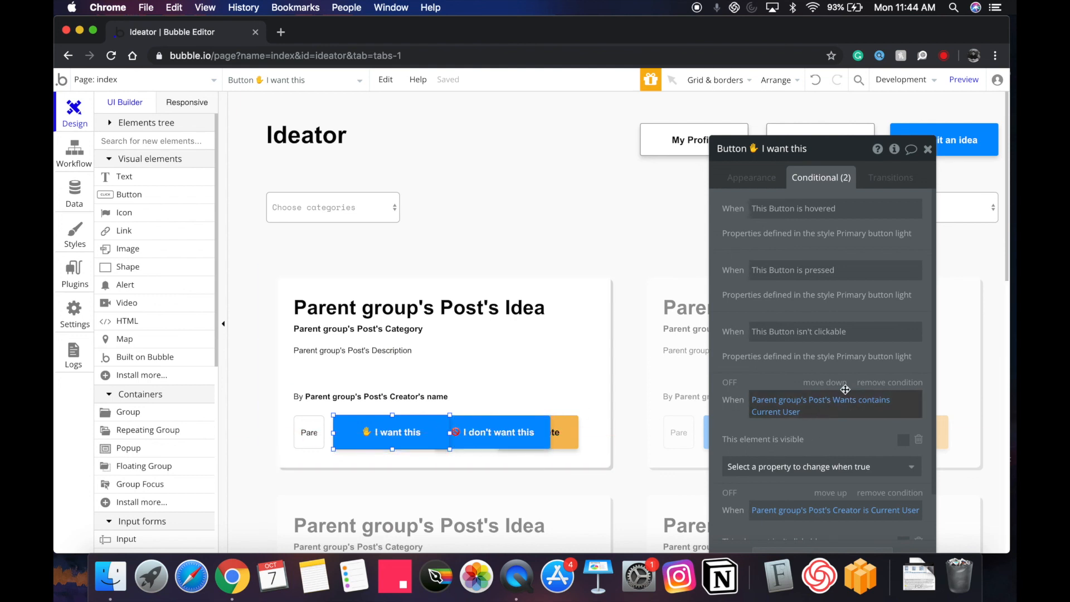
click(460, 426)
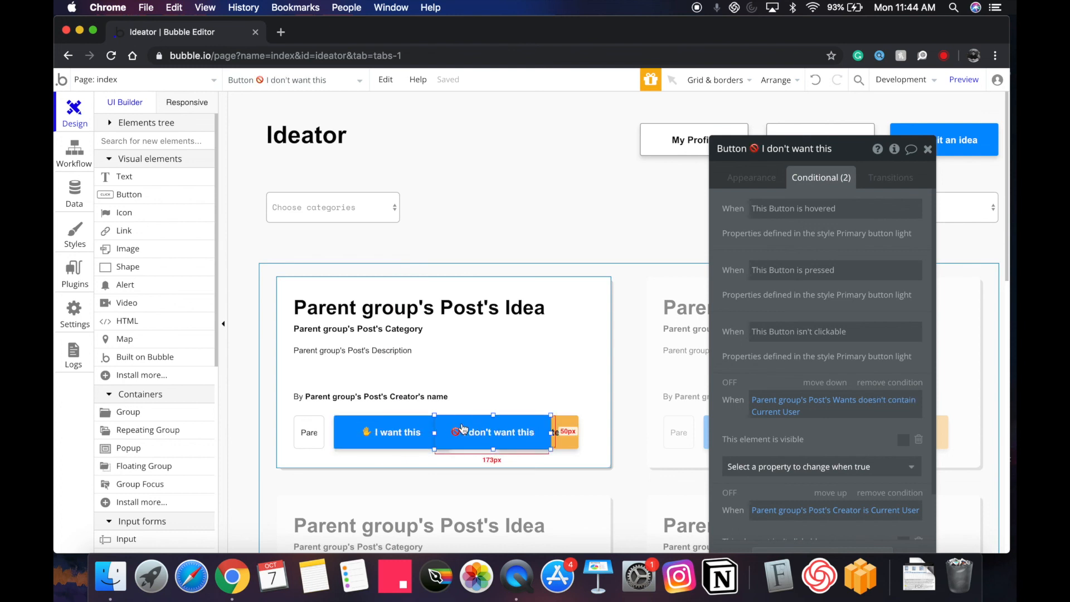
click(384, 433)
drag(507, 439, 408, 438)
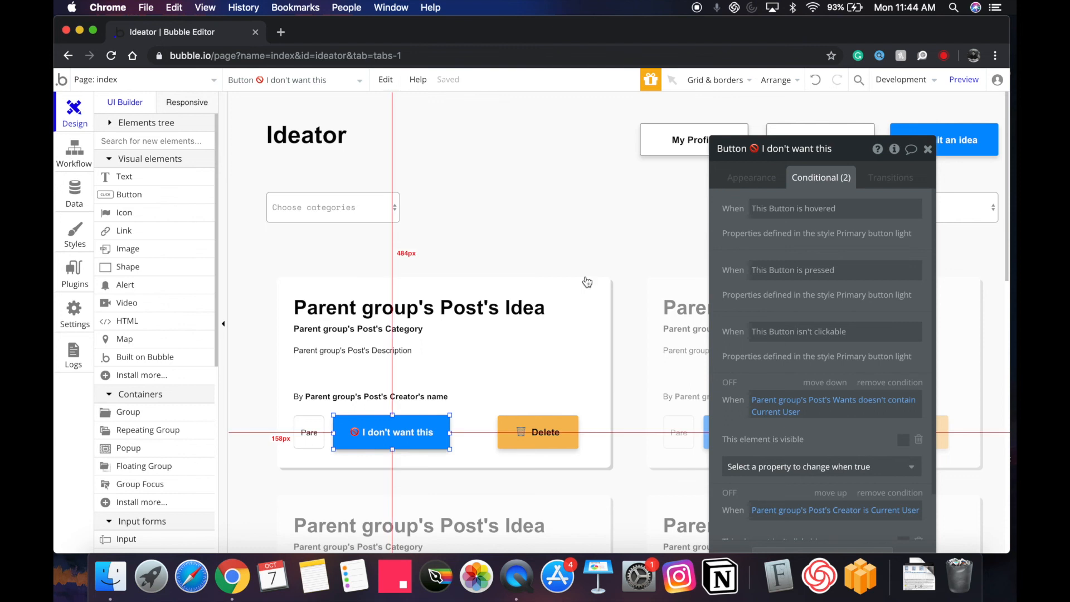
drag(385, 432, 430, 432)
click(391, 433)
click(751, 177)
click(783, 262)
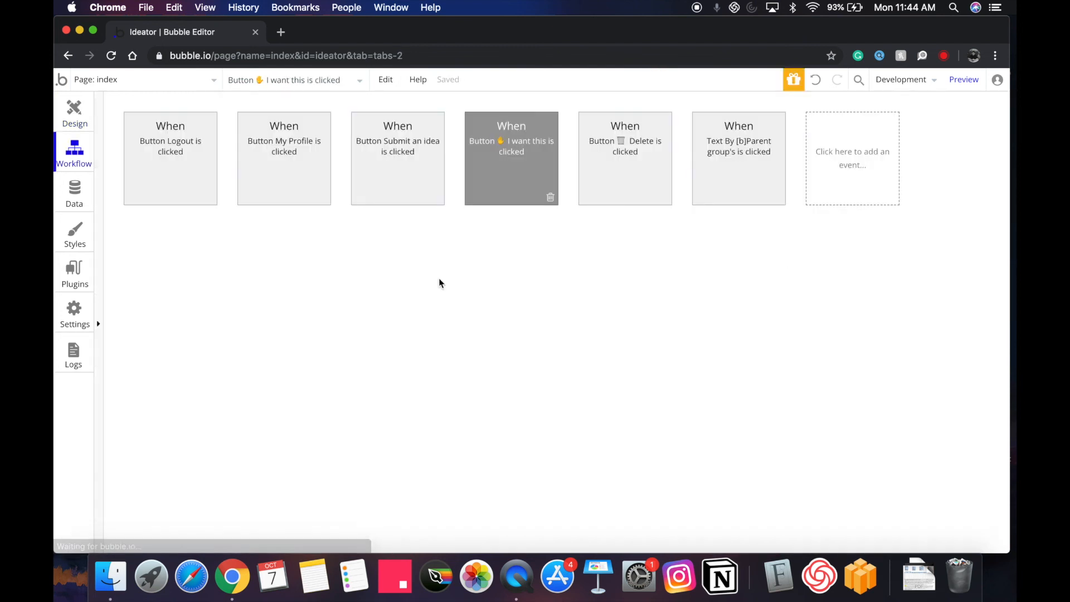
Cut the remove-from-Wants step out of the I want this workflow and clear the add step's condition.
click(279, 255)
click(317, 251)
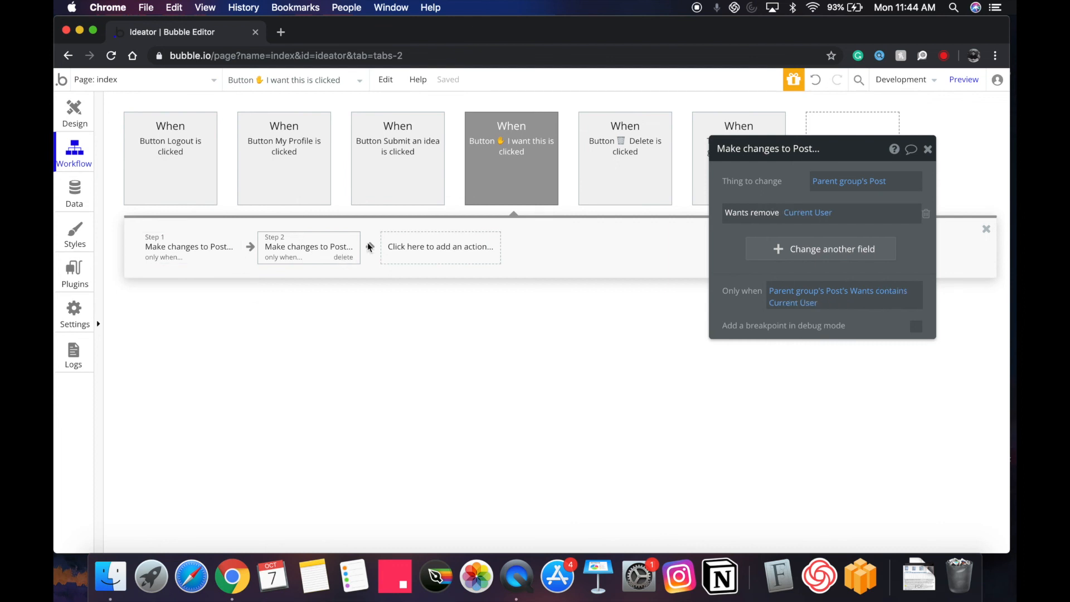
click(381, 78)
click(399, 148)
click(157, 245)
click(847, 307)
key(BackSpace)
key(BackSpace)
key(BackSpace)
key(BackSpace)
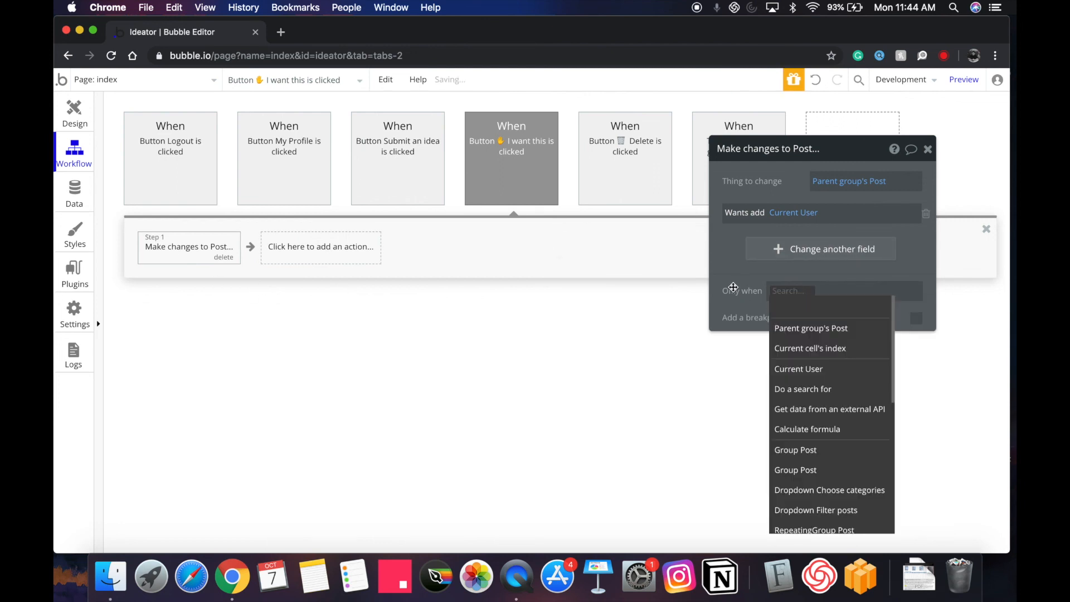
click(734, 287)
click(70, 113)
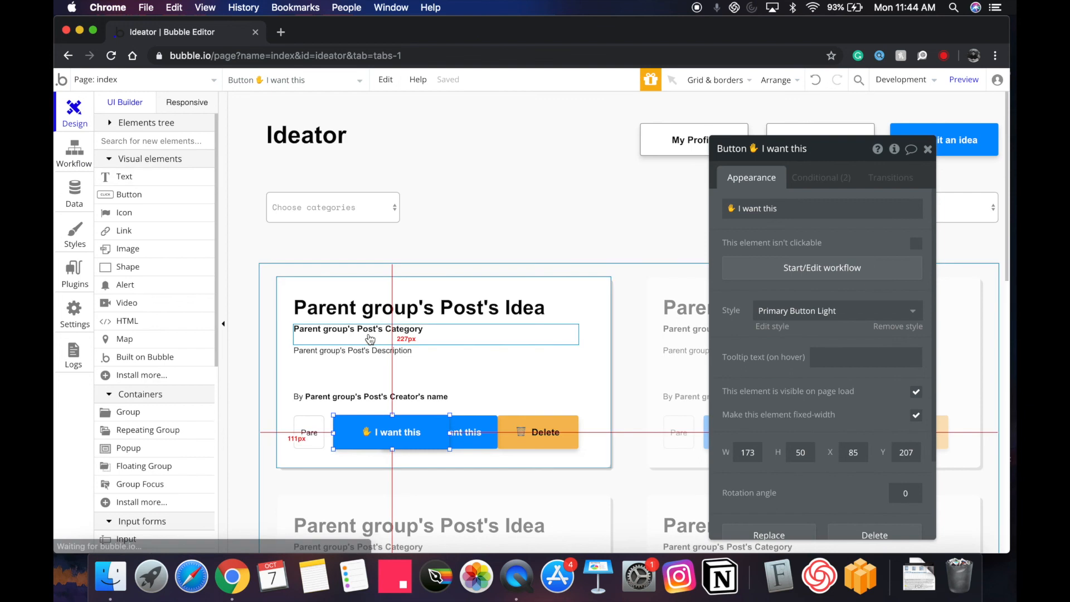
Create the I don't want this click workflow with the pasted remove step and no run condition.
click(441, 432)
click(798, 274)
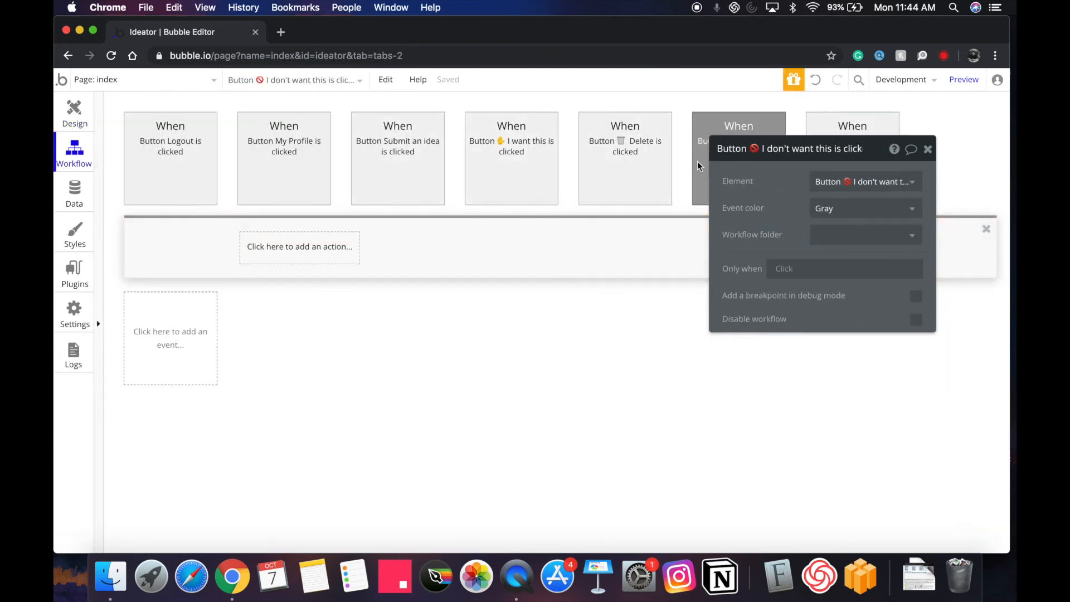
click(196, 246)
click(811, 299)
key(BackSpace)
key(BackSpace)
key(BackSpace)
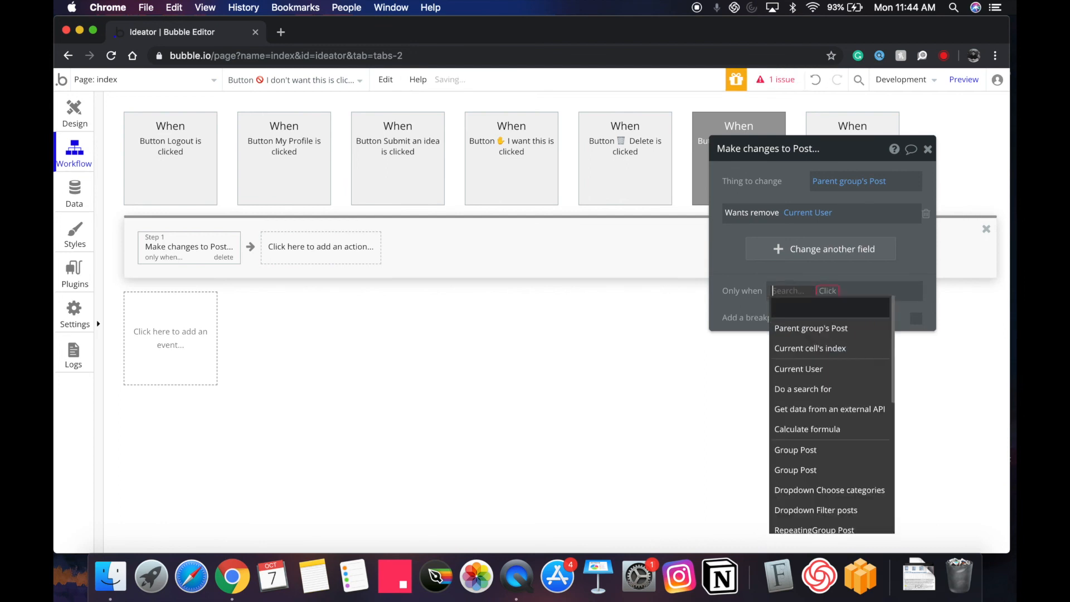
click(751, 282)
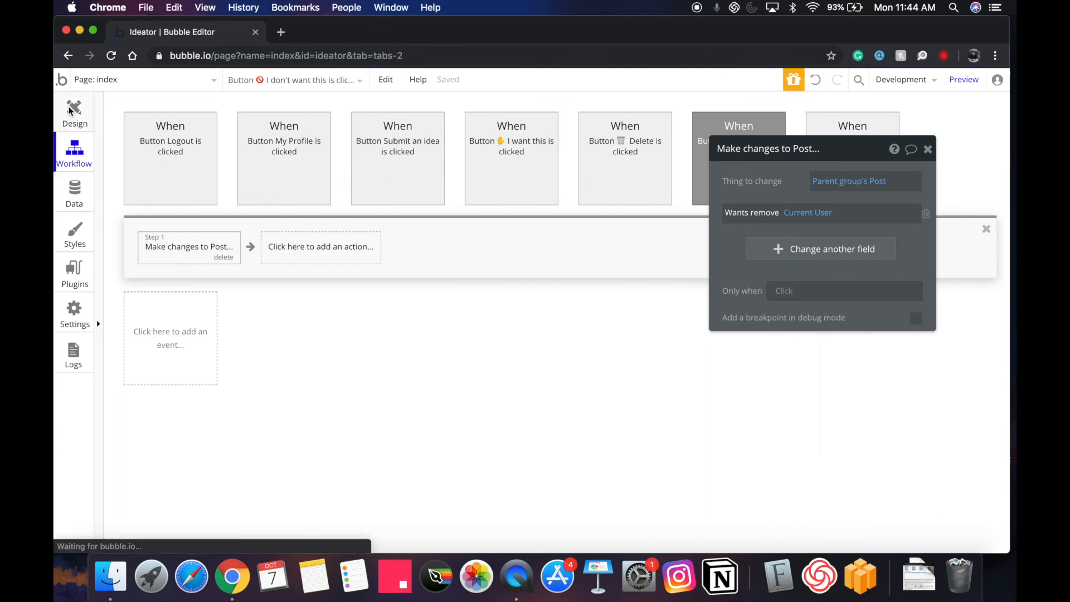
click(71, 110)
Align I don't want this over the hidden button, review its conditions, and preview the app.
drag(444, 437, 393, 437)
double_click(394, 436)
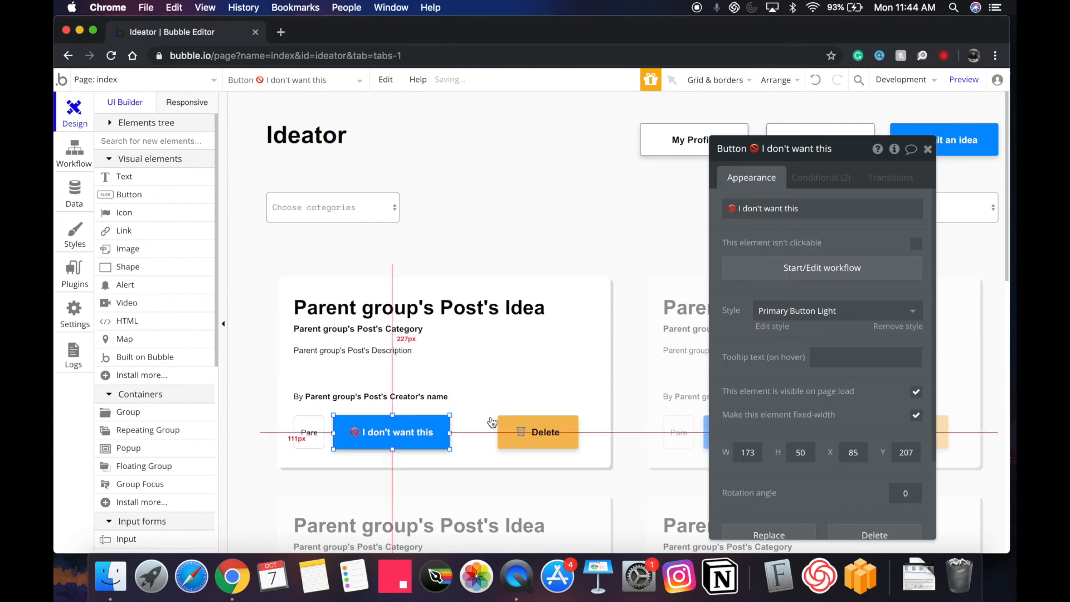
click(805, 184)
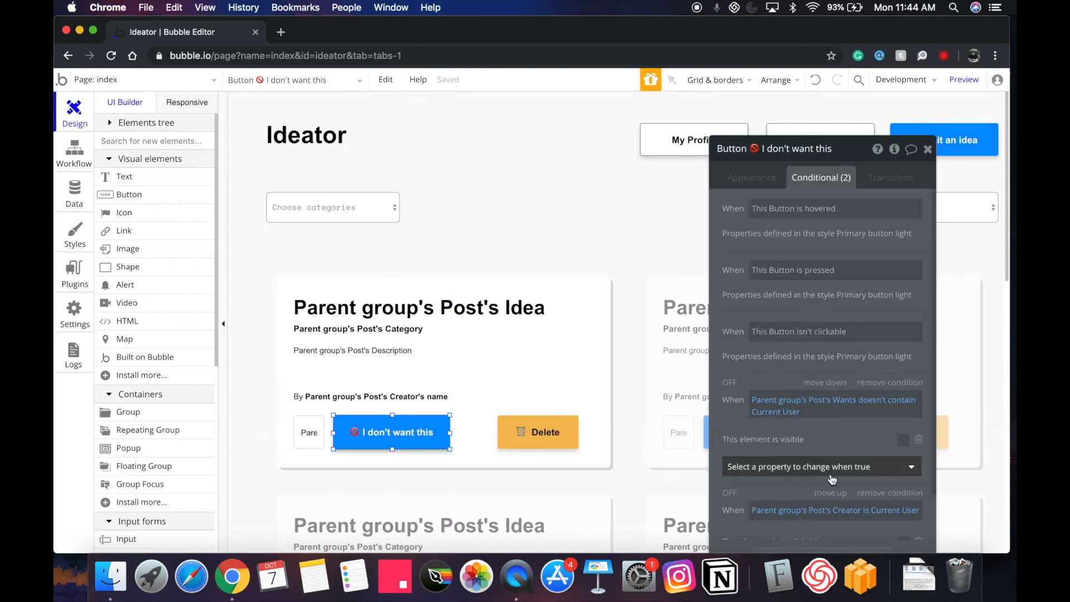
scroll(815, 502, down, 2)
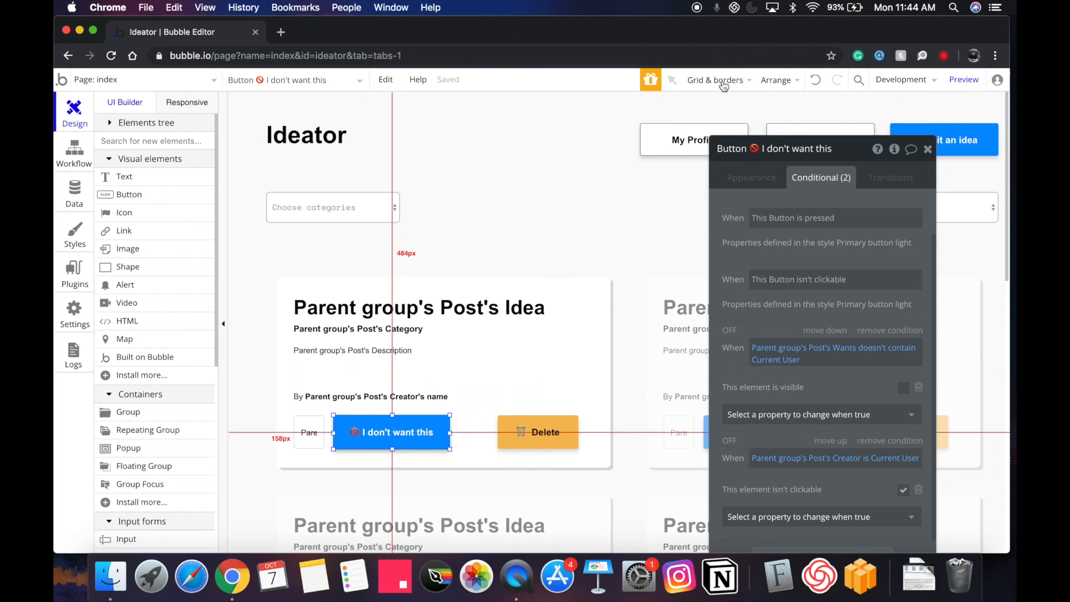
click(749, 176)
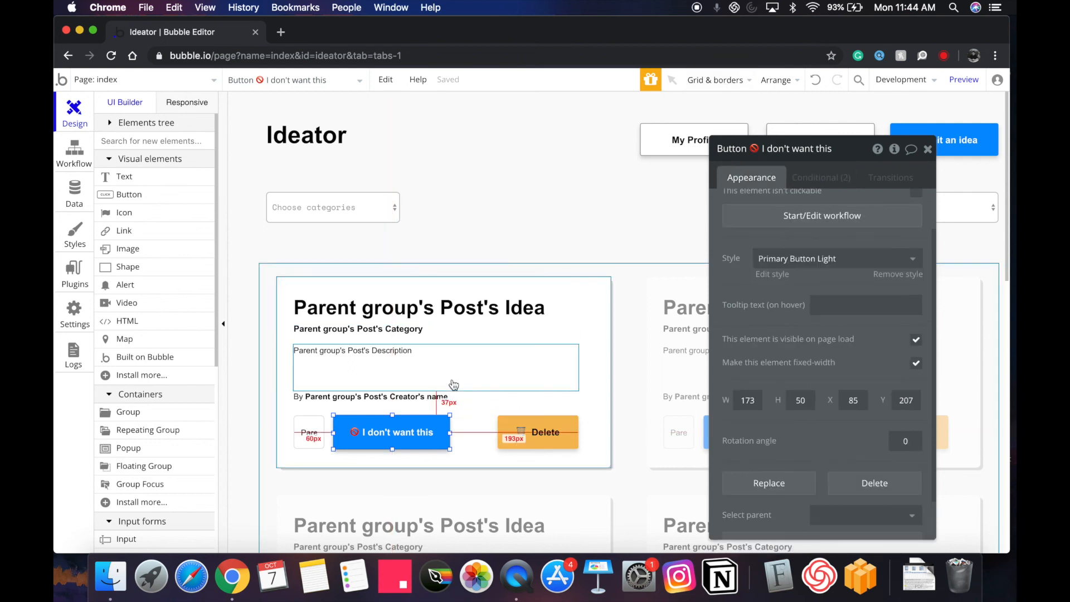
click(978, 82)
Inspect the conditionals on the Choose categories dropdown and the Post list.
click(207, 36)
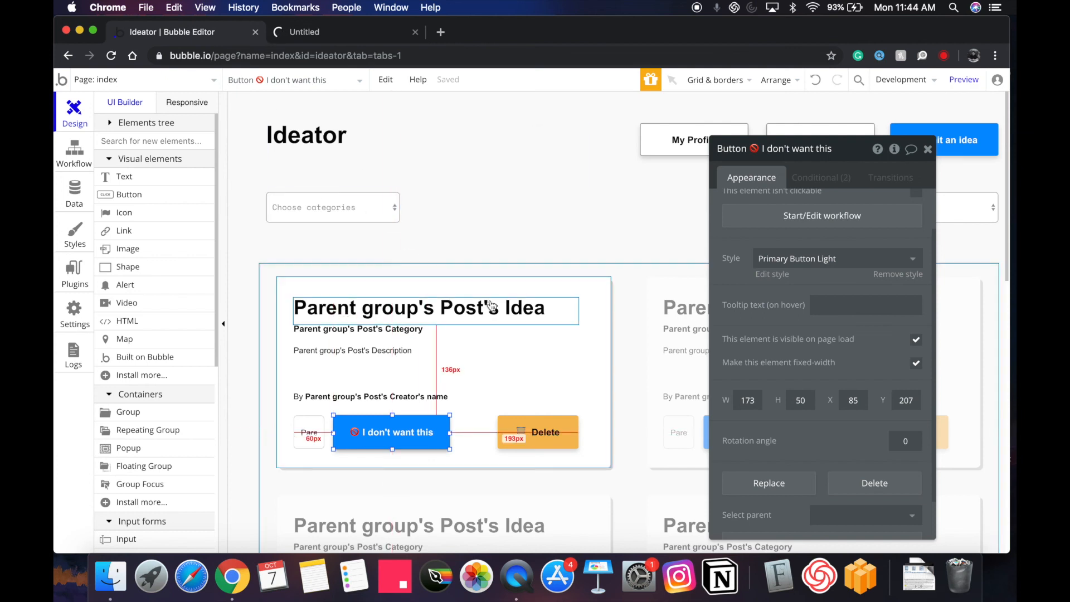
click(362, 209)
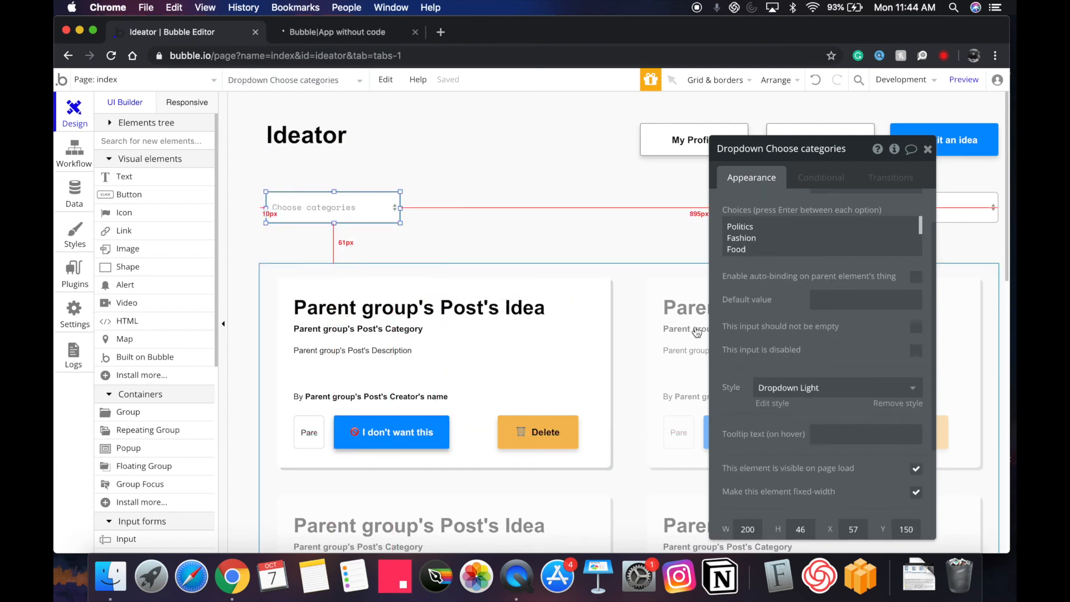
click(815, 177)
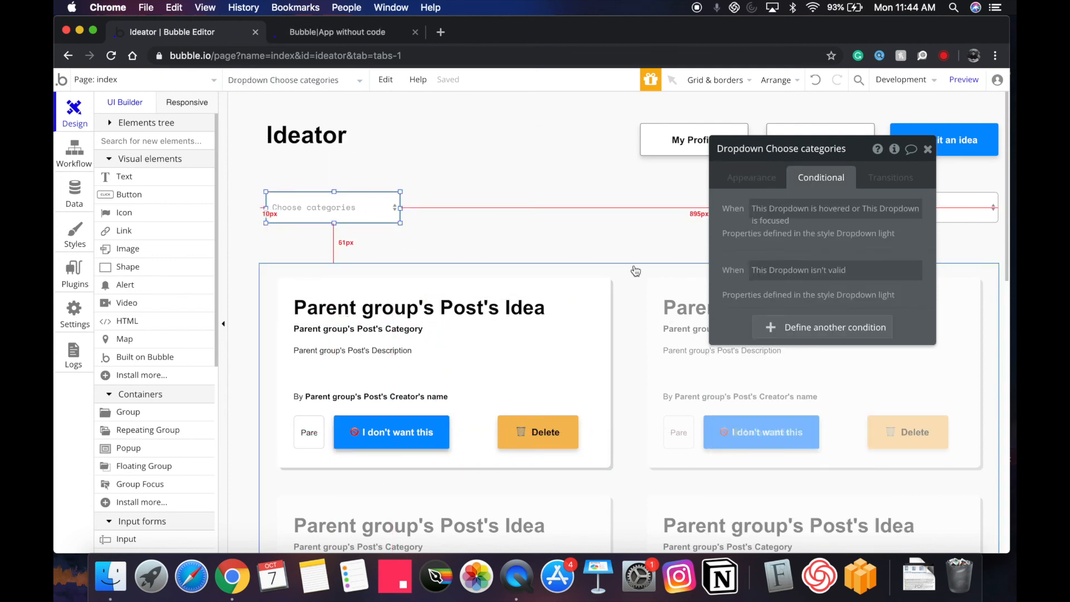
click(710, 262)
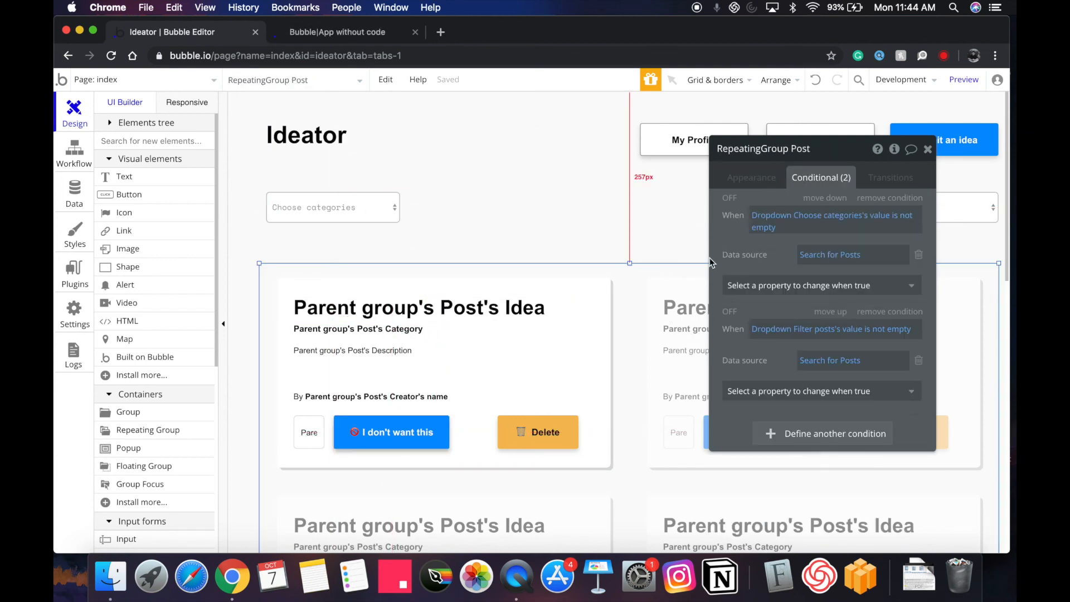
click(747, 186)
In the live Ideator app, mark the university marketplace idea as wanted.
click(330, 38)
scroll(439, 276, down, 1)
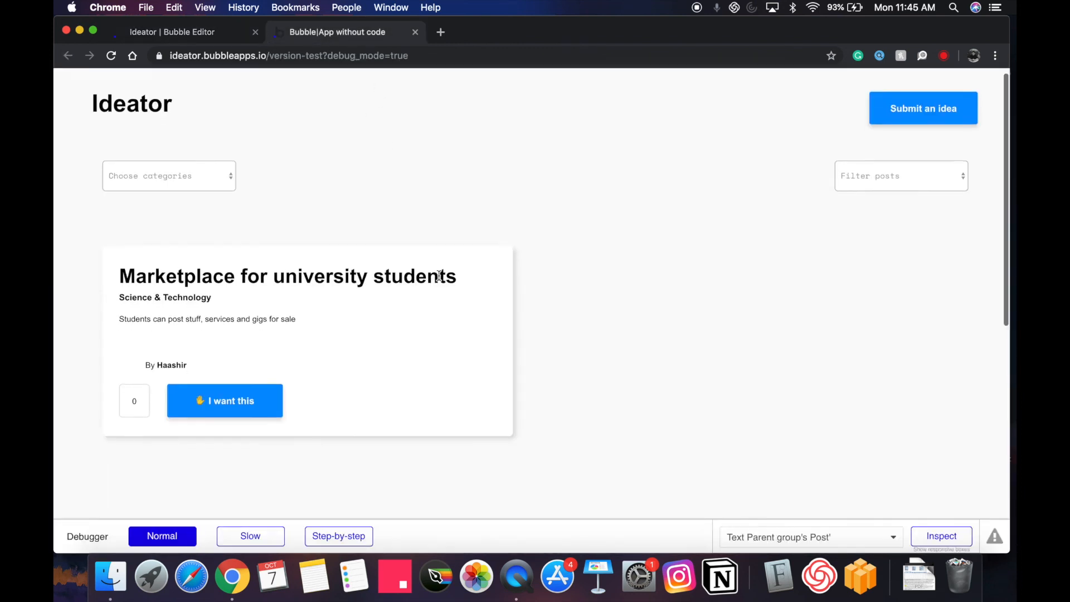
scroll(439, 276, down, 2)
scroll(258, 291, up, 1)
click(232, 362)
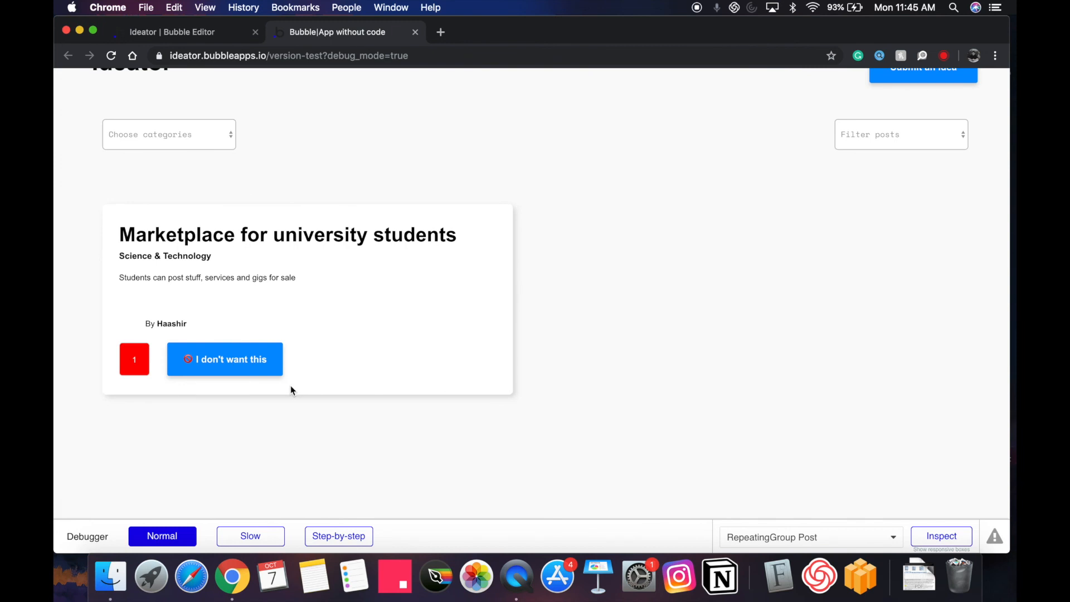
Try 'Submit an idea' on the live page, then return to the Bubble editor.
scroll(142, 363, up, 1)
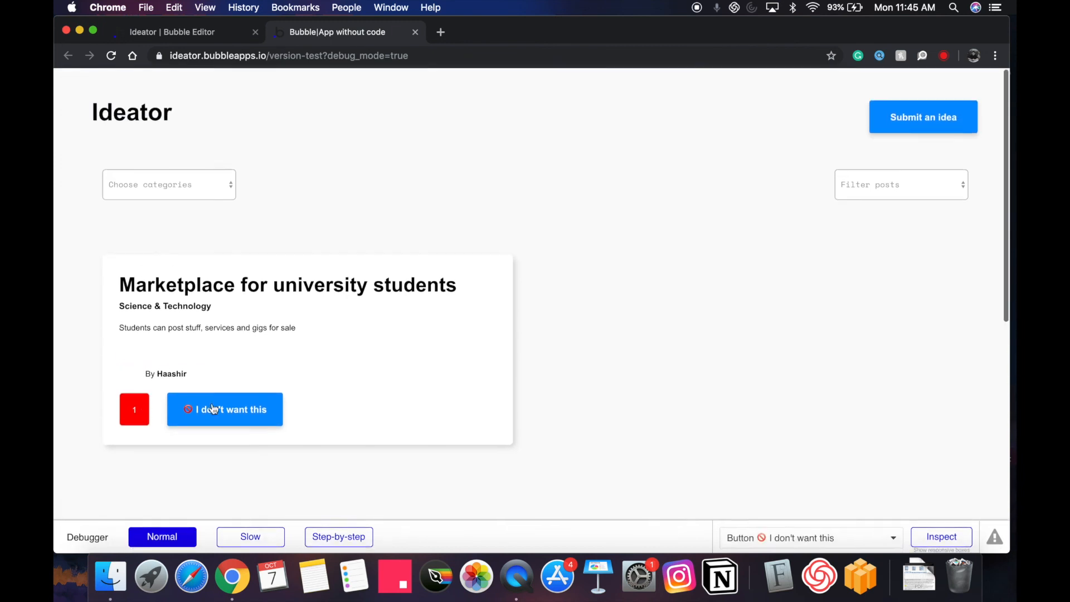
click(896, 119)
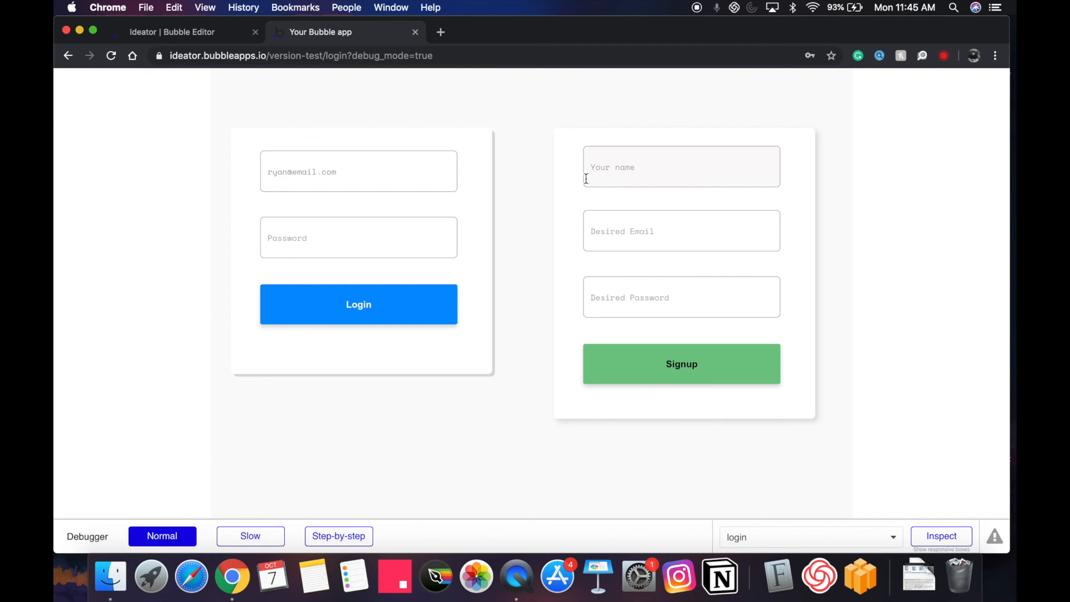
scroll(207, 108, left, 5)
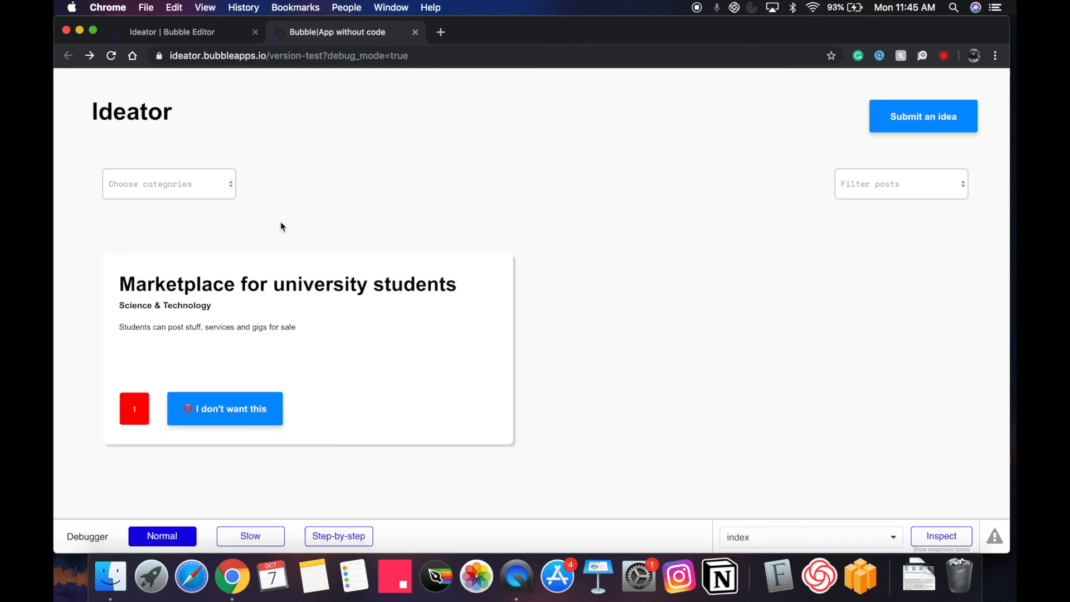
click(928, 123)
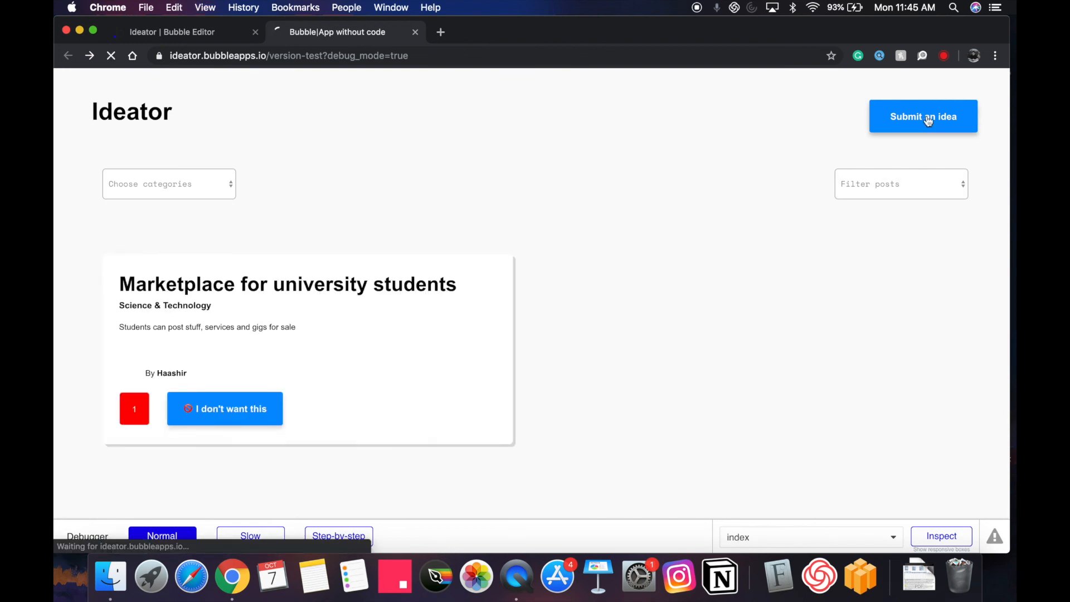
click(223, 38)
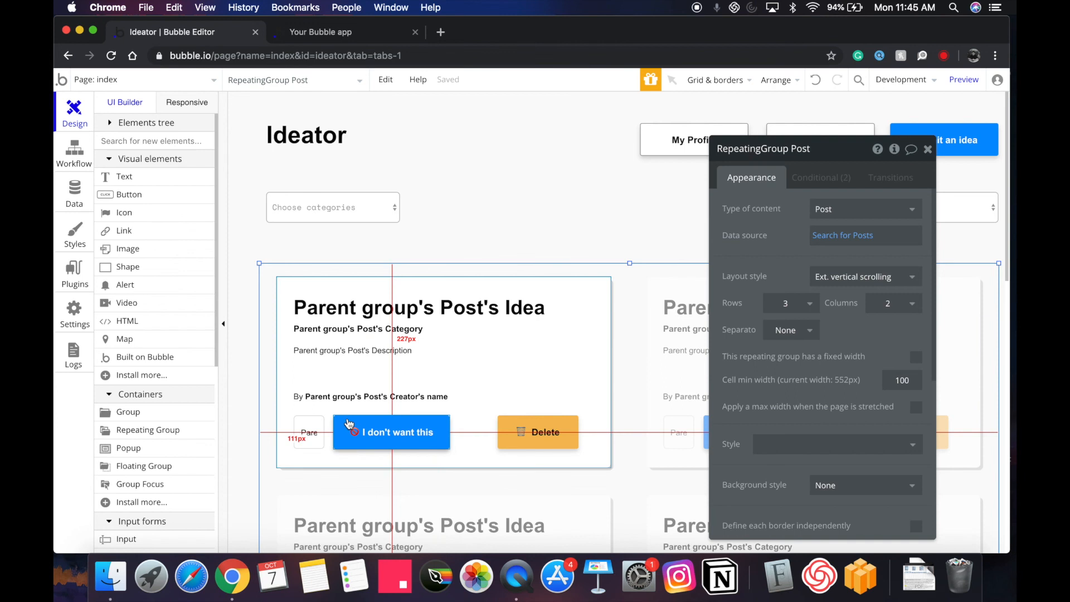
click(393, 432)
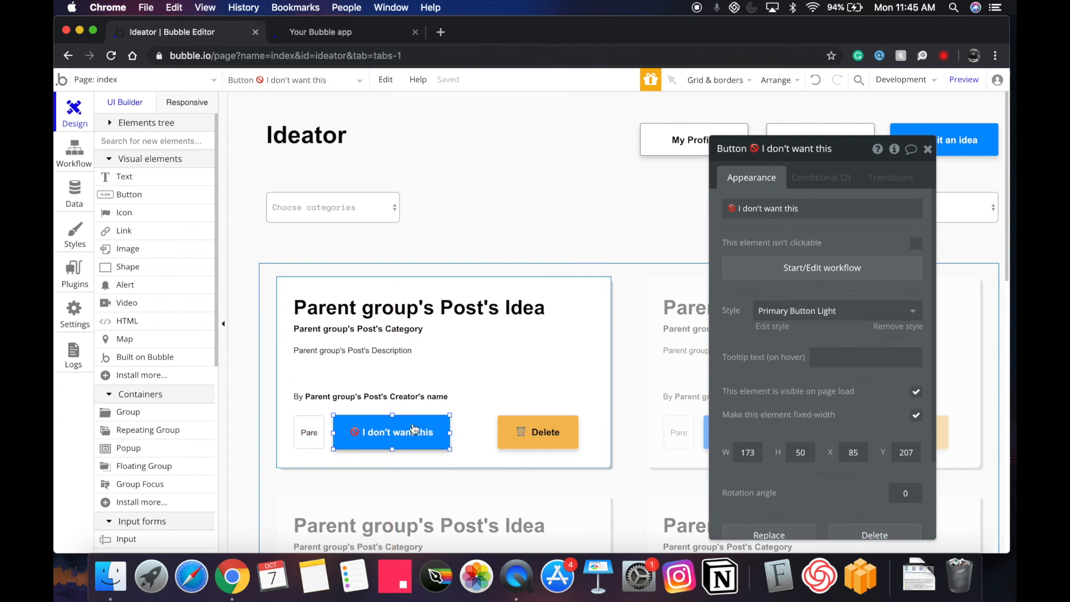
click(822, 177)
scroll(780, 390, down, 1)
click(790, 361)
click(817, 362)
click(826, 404)
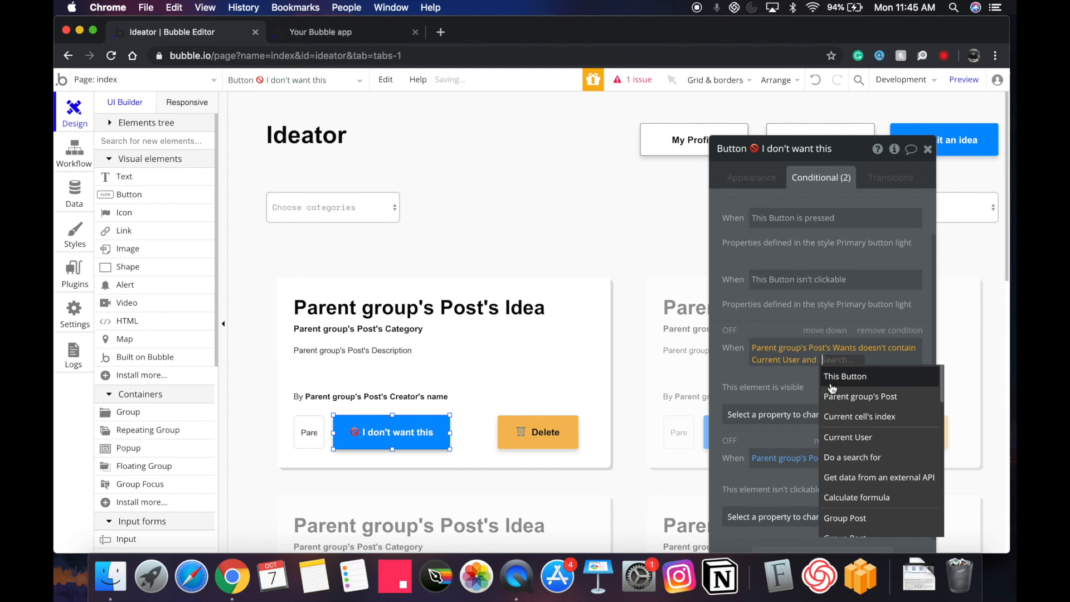
click(847, 436)
click(888, 417)
click(832, 396)
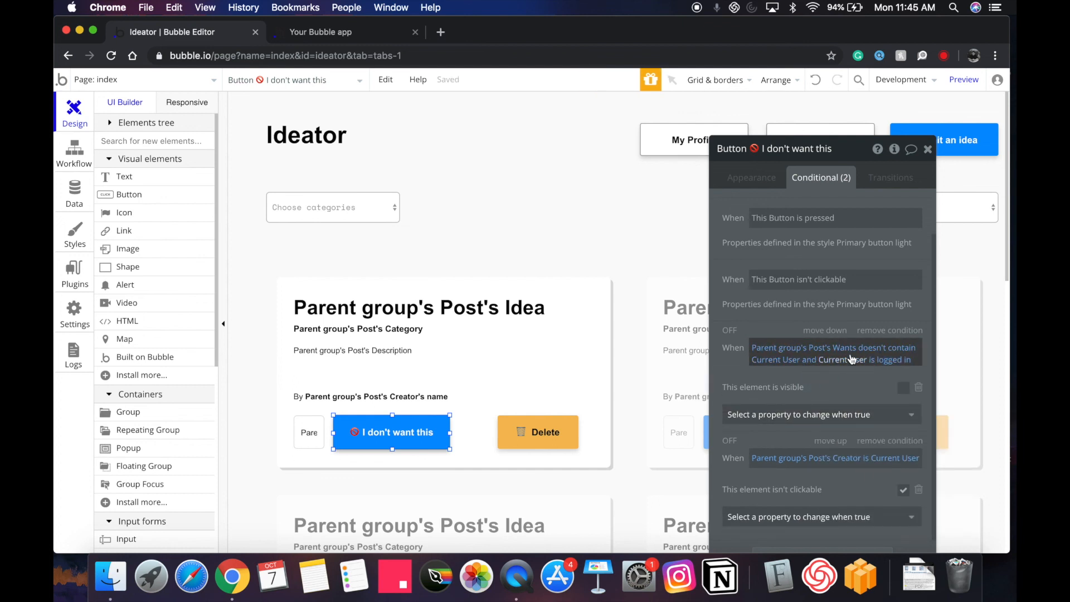
click(882, 359)
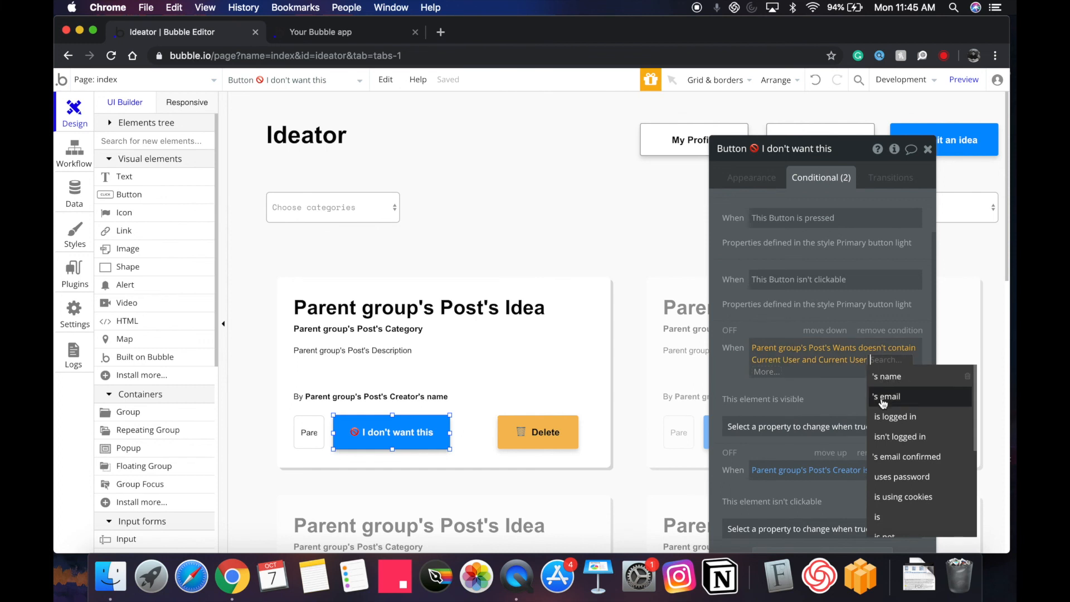
click(887, 437)
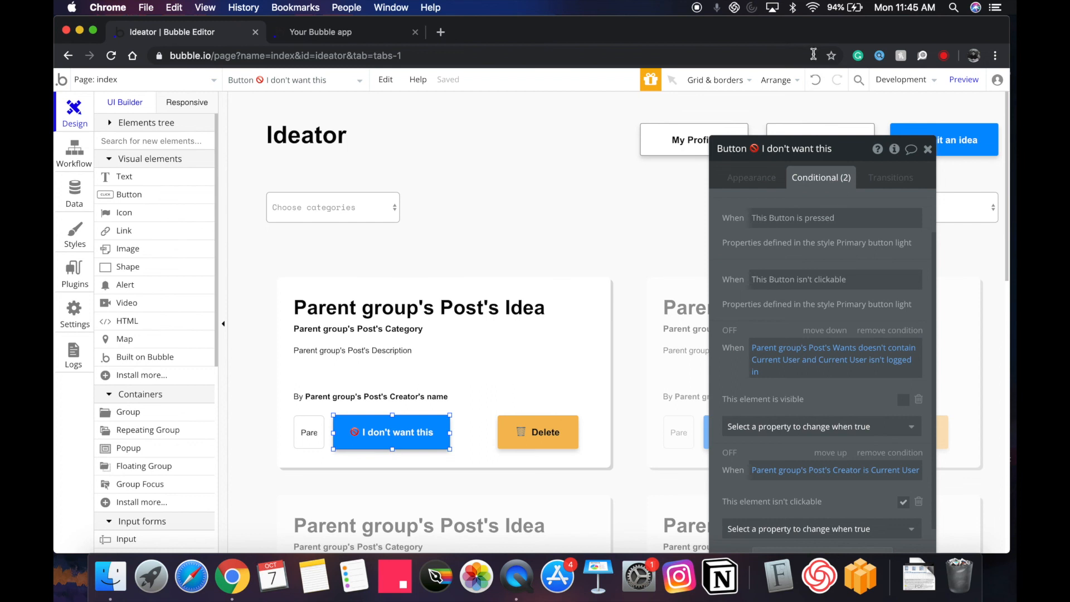
click(816, 80)
click(816, 79)
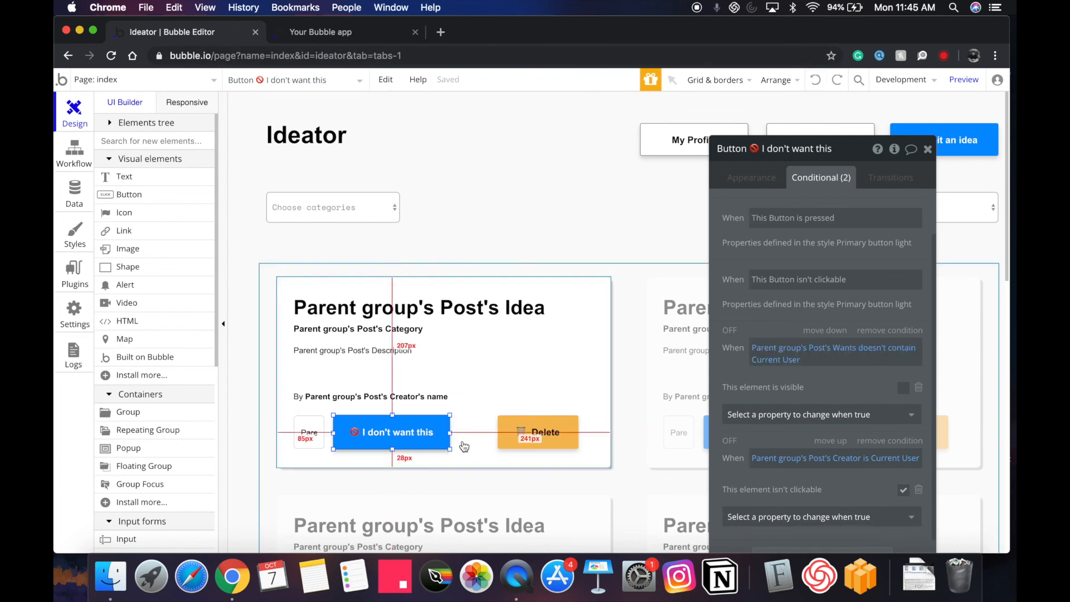
click(444, 240)
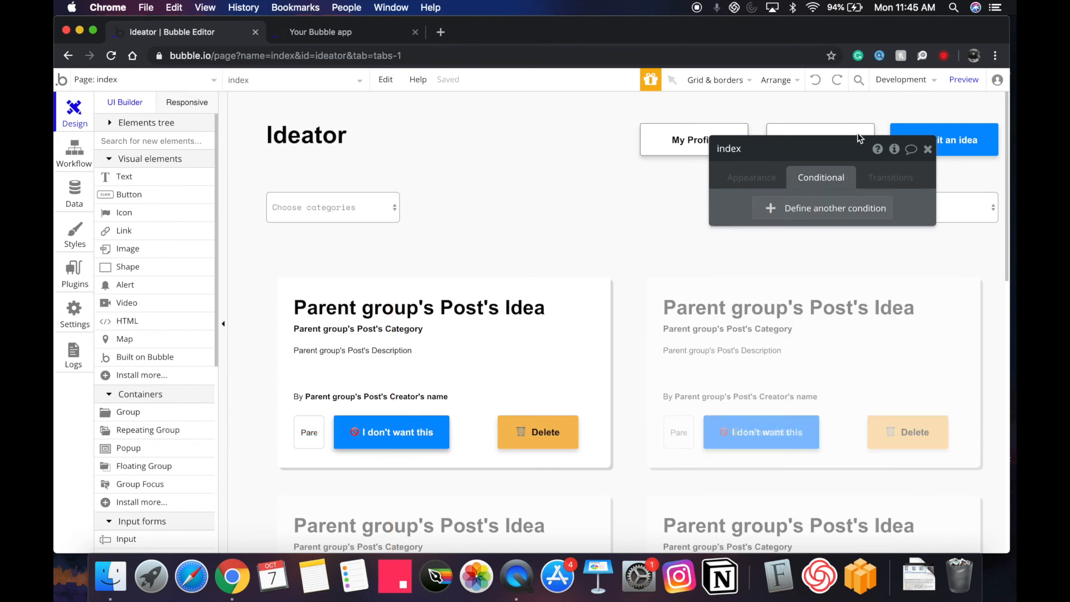
Check the Post data type's Wants list field in the Data tab.
click(727, 177)
click(928, 150)
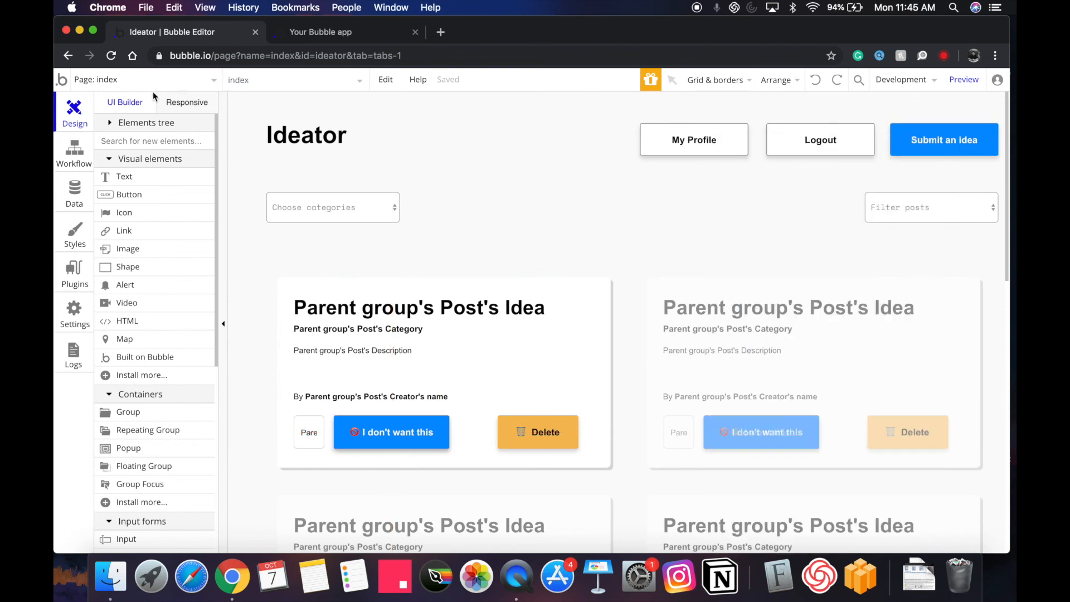
click(57, 204)
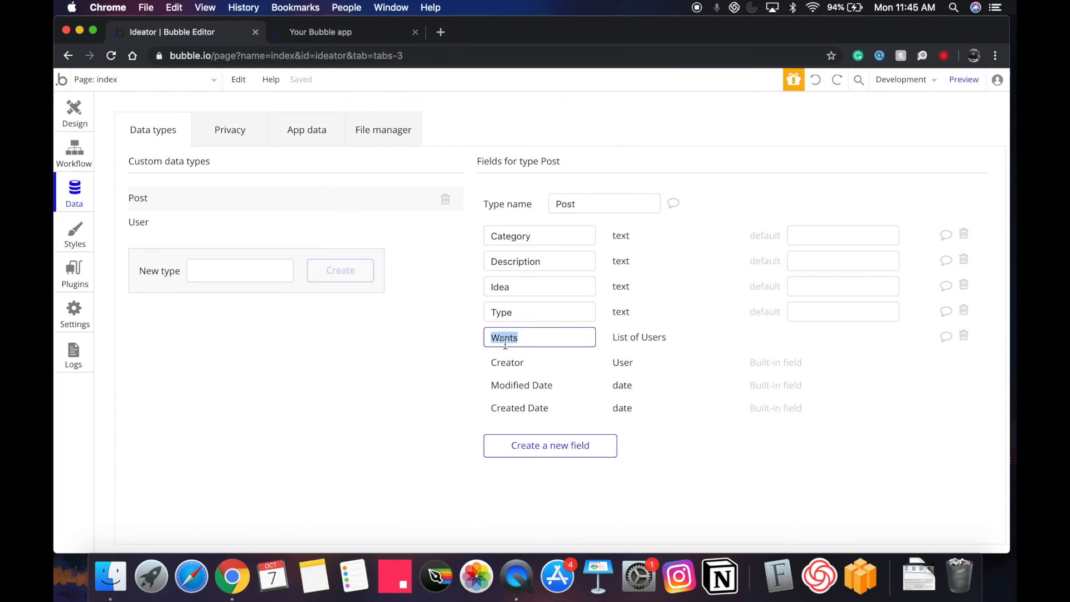
click(68, 120)
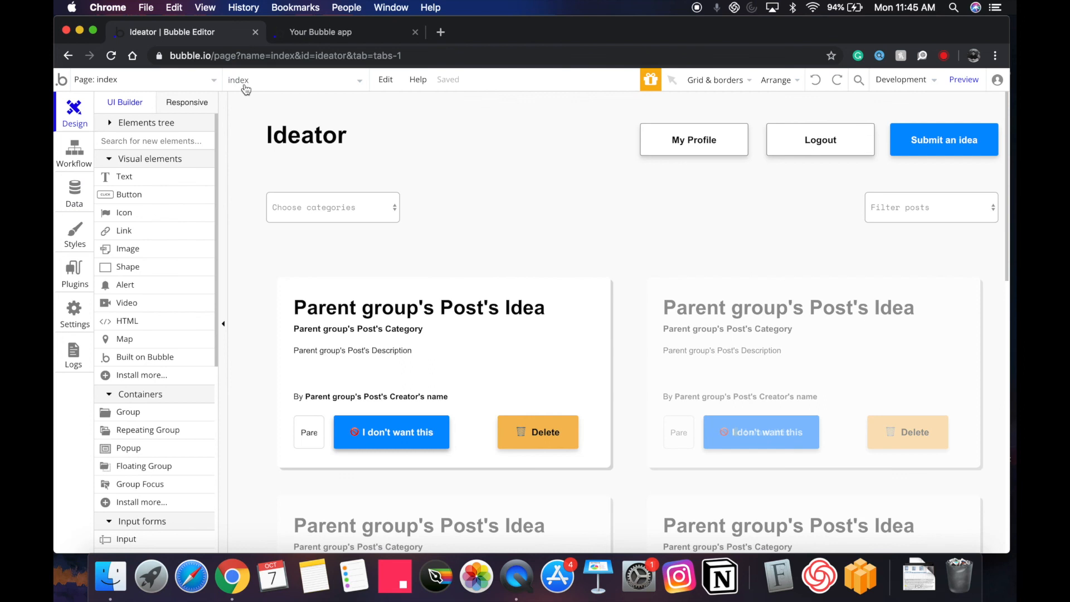
click(67, 202)
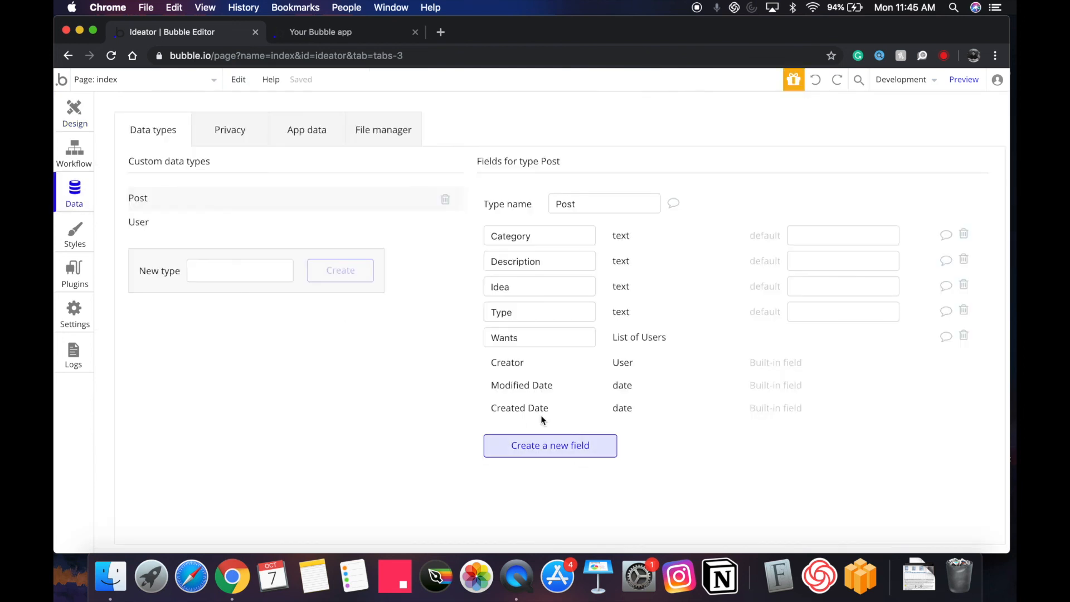
double_click(545, 335)
click(72, 111)
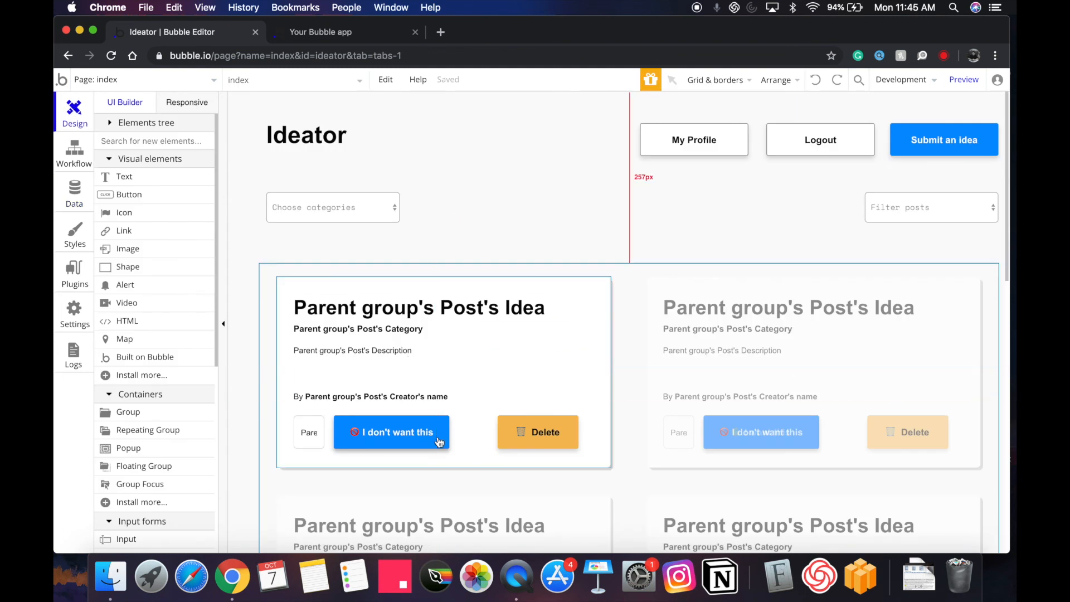
Move 'I don't want this' aside to reveal 'I want this', then switch to the profile page.
click(397, 440)
drag(394, 438, 435, 444)
click(347, 430)
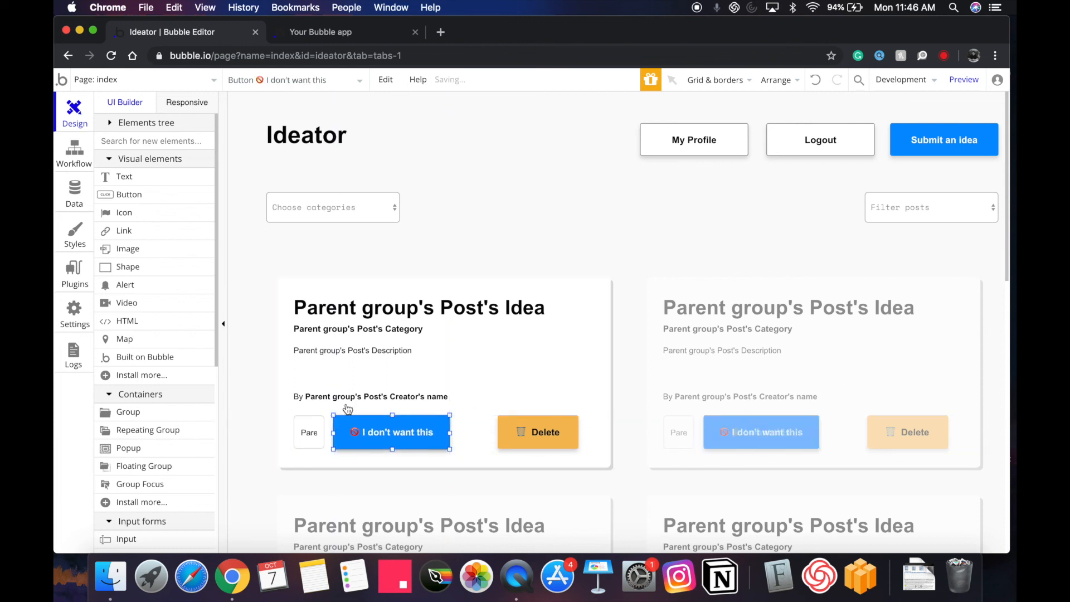
double_click(414, 436)
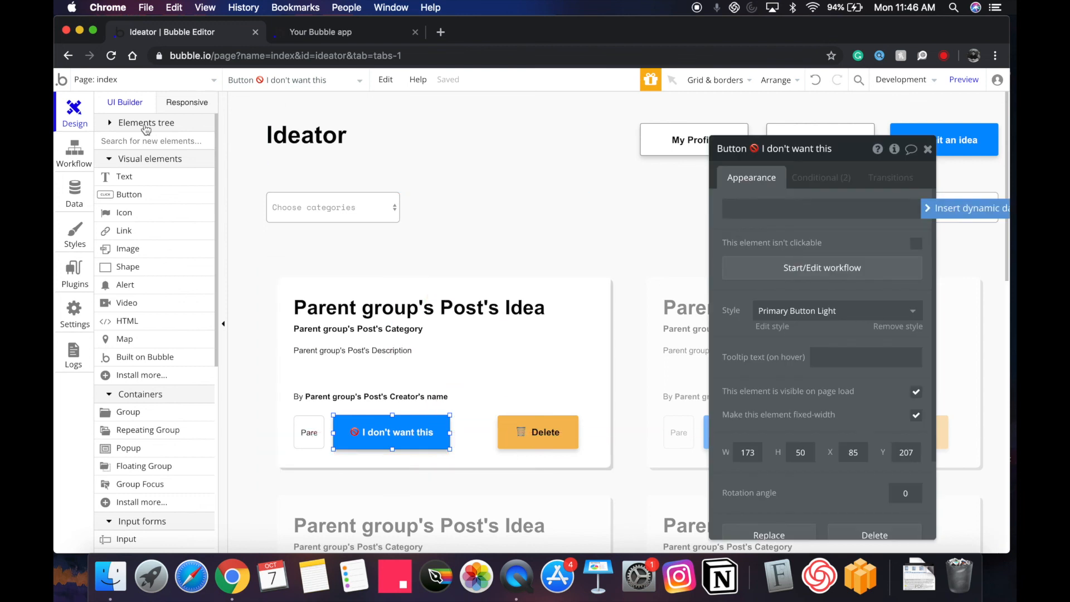
click(137, 79)
click(301, 143)
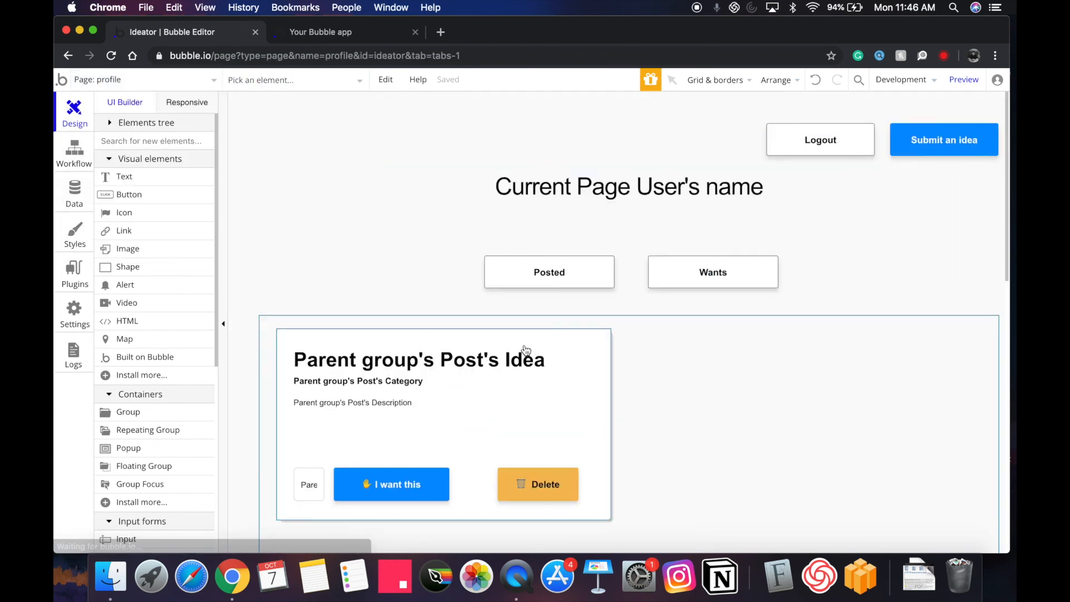
Paste the index page's Post list onto the profile page below Posted and Wants, centered horizontally.
click(137, 80)
click(128, 125)
double_click(683, 419)
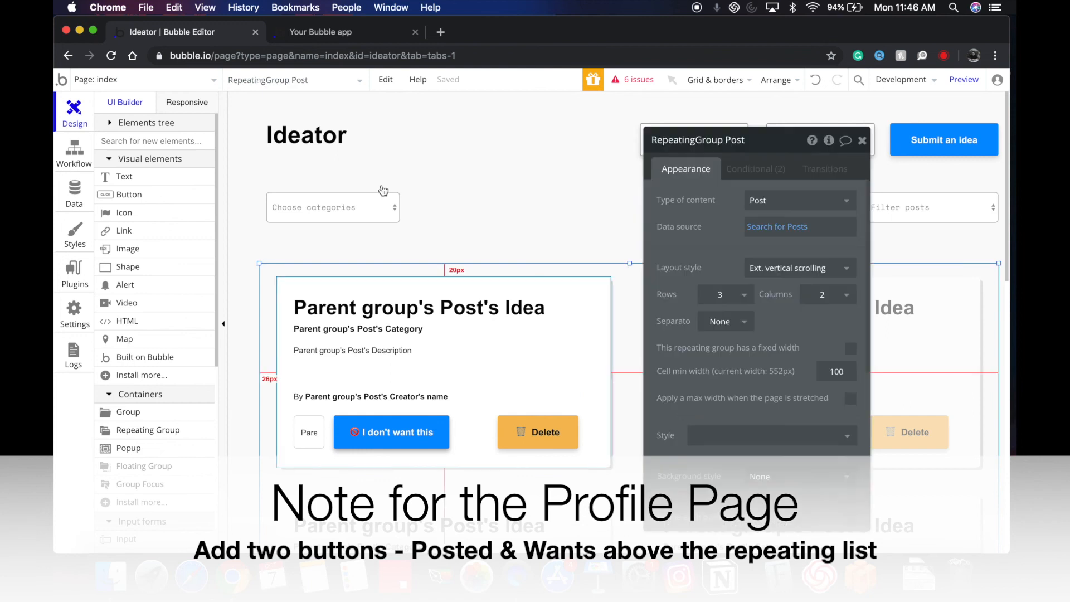
click(134, 81)
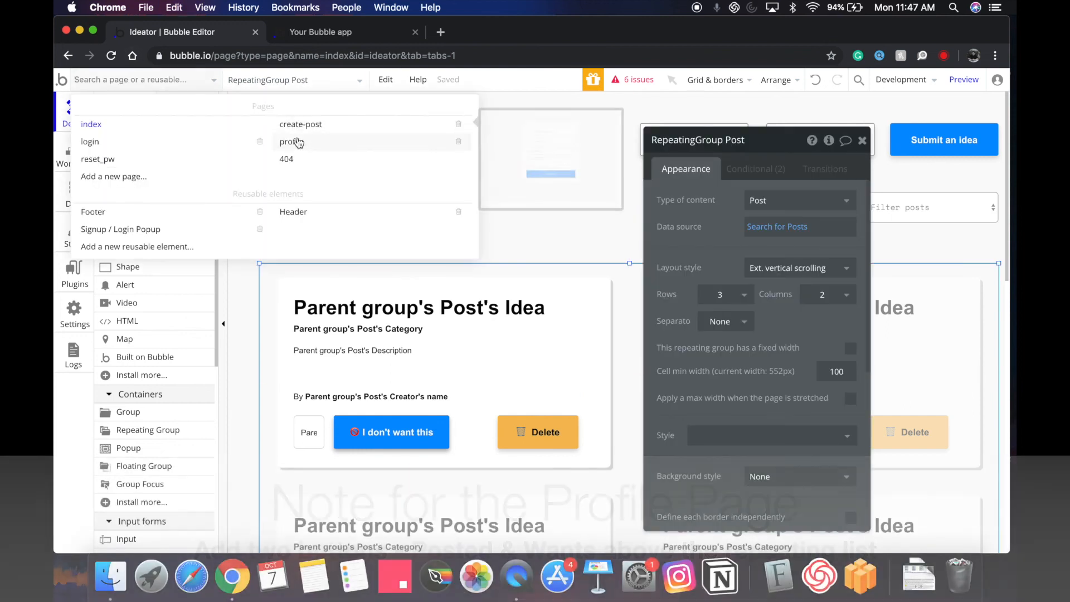
click(288, 140)
key(ctrl+v)
drag(626, 340, 605, 383)
double_click(606, 389)
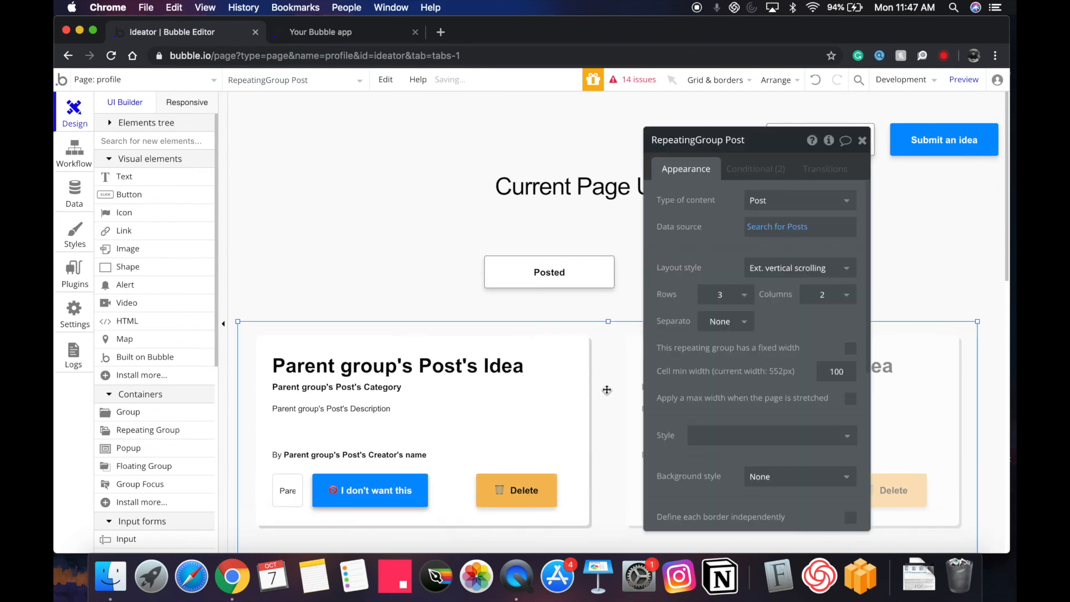
right_click(613, 449)
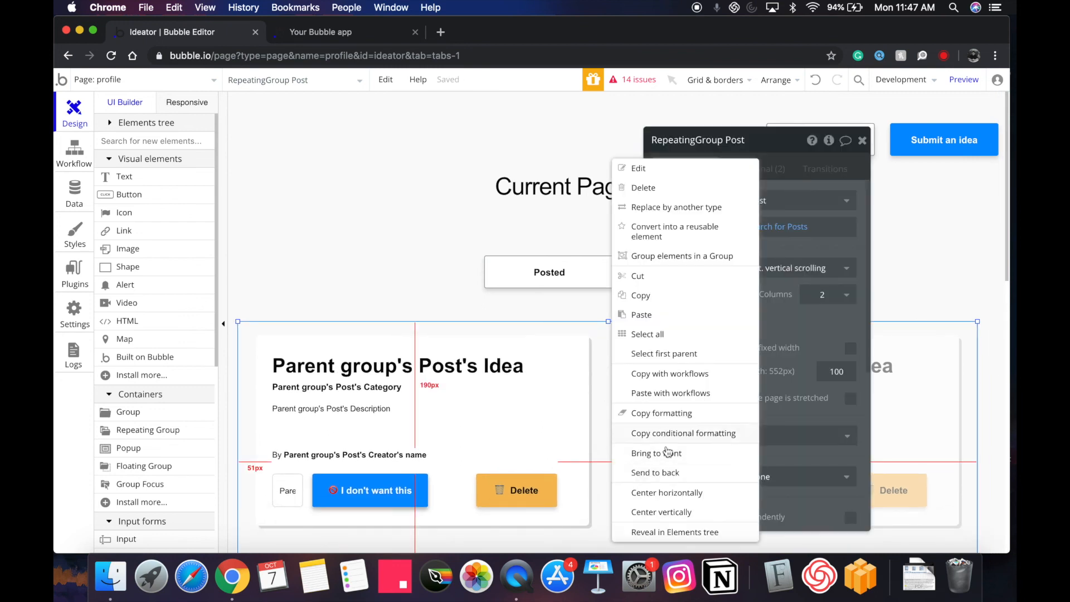
click(668, 492)
Constrain the list's Search for Posts to Created By = Current Page User.
click(777, 226)
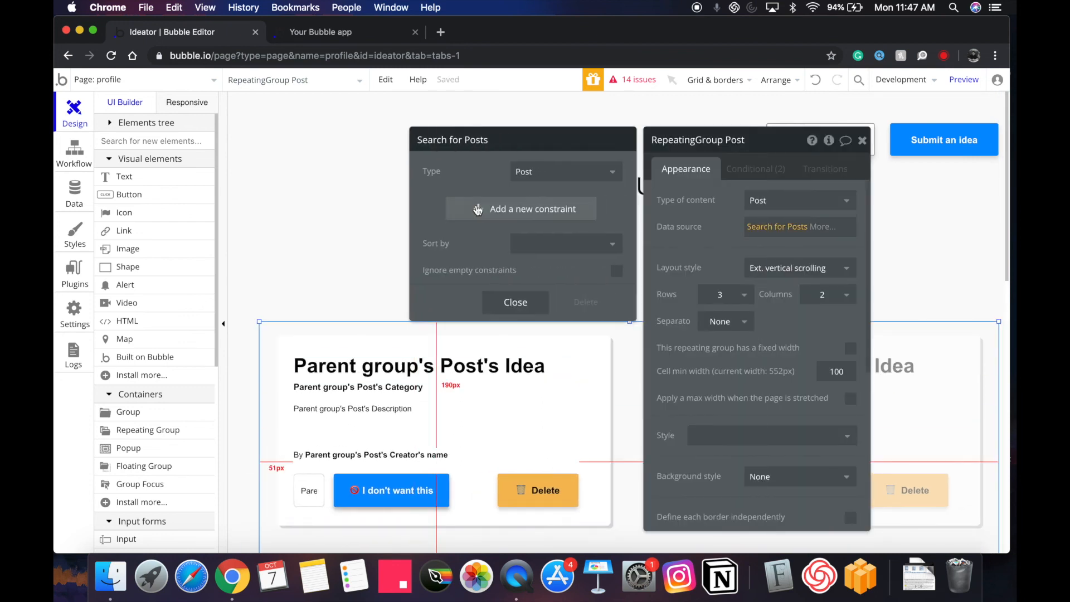
click(466, 208)
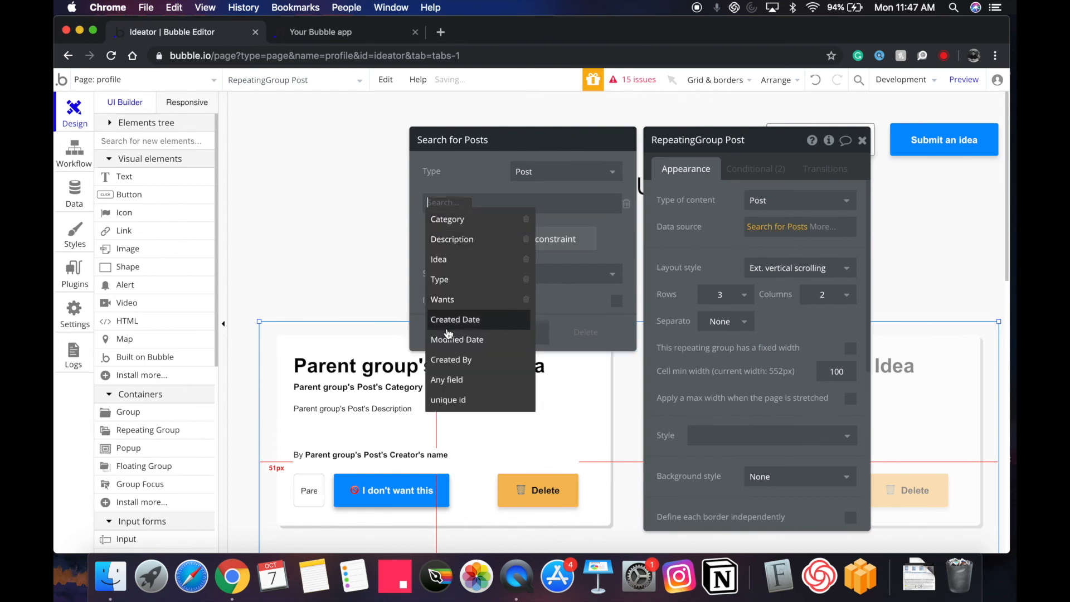
click(450, 360)
click(485, 207)
click(484, 224)
click(490, 203)
click(501, 241)
click(538, 332)
Select the Posted button and open its click workflow.
drag(676, 259, 748, 300)
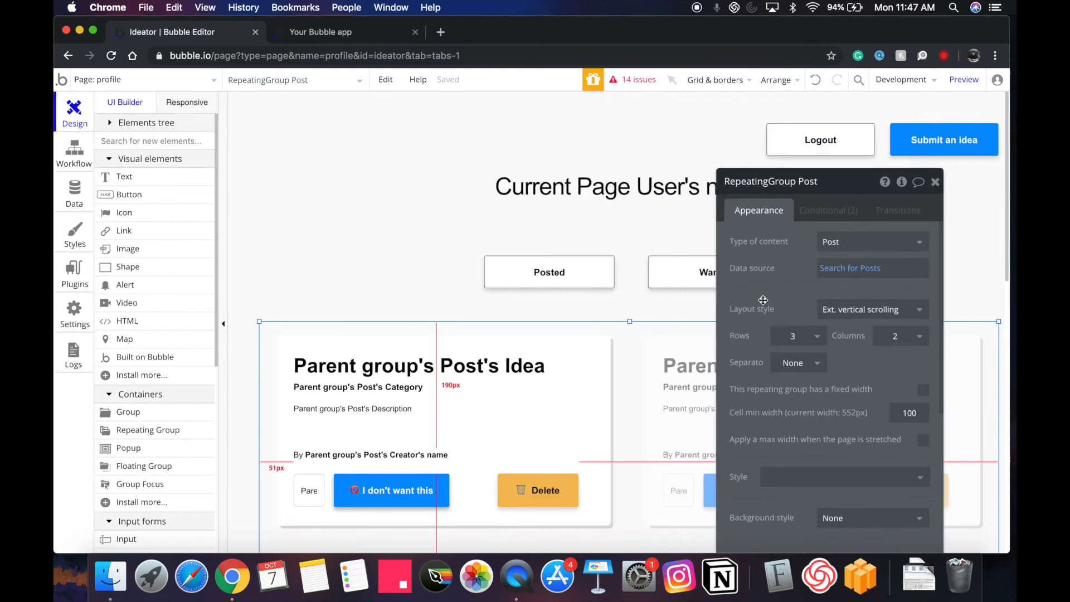
click(588, 273)
click(820, 306)
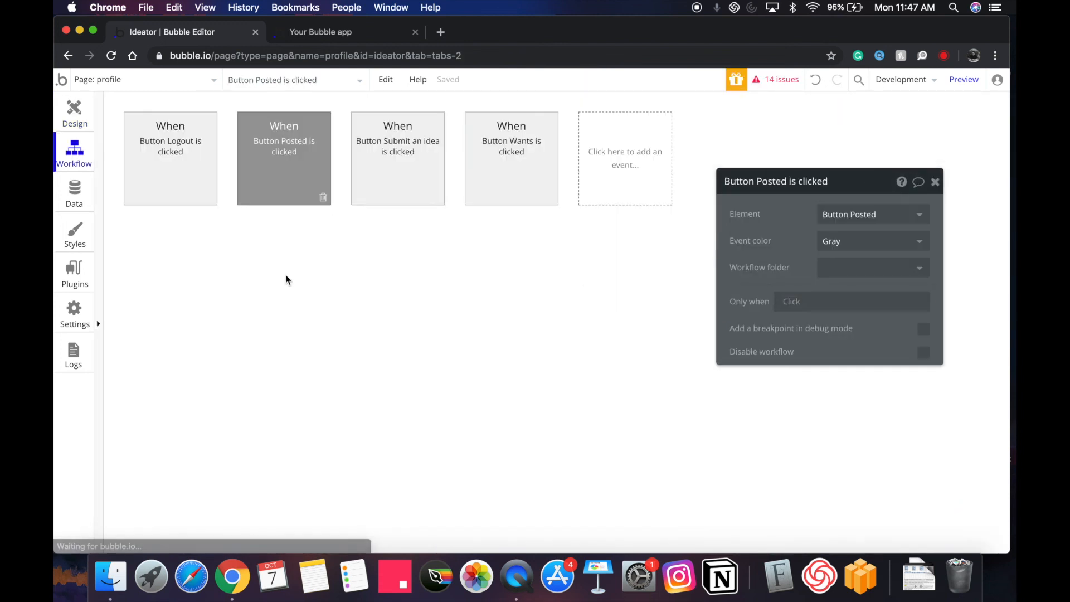
Give Posted a Display list step searching Posts where Created By = Current Page User.
click(219, 250)
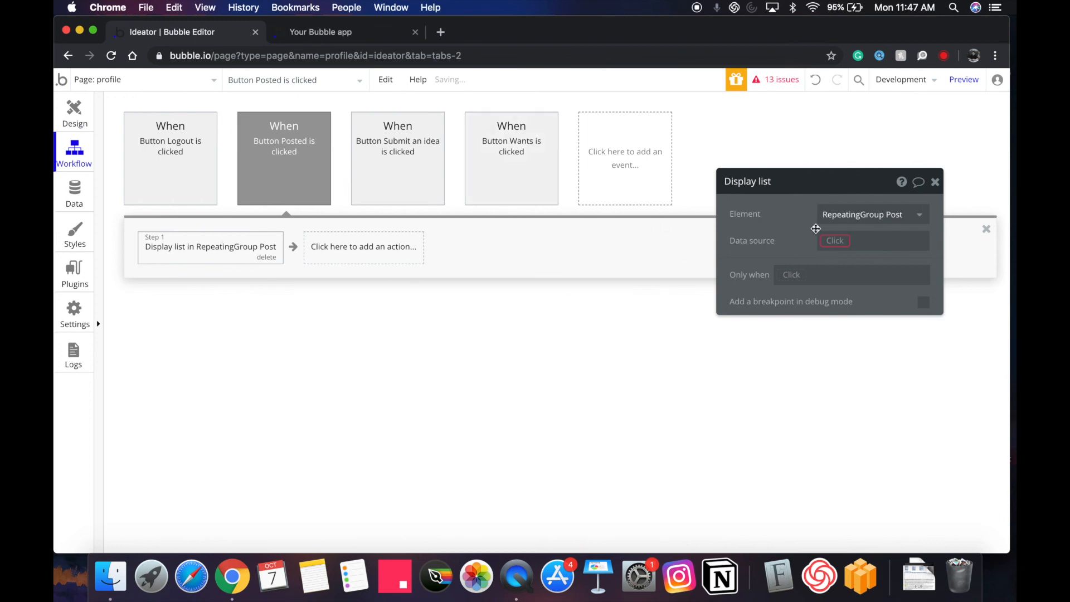
click(835, 241)
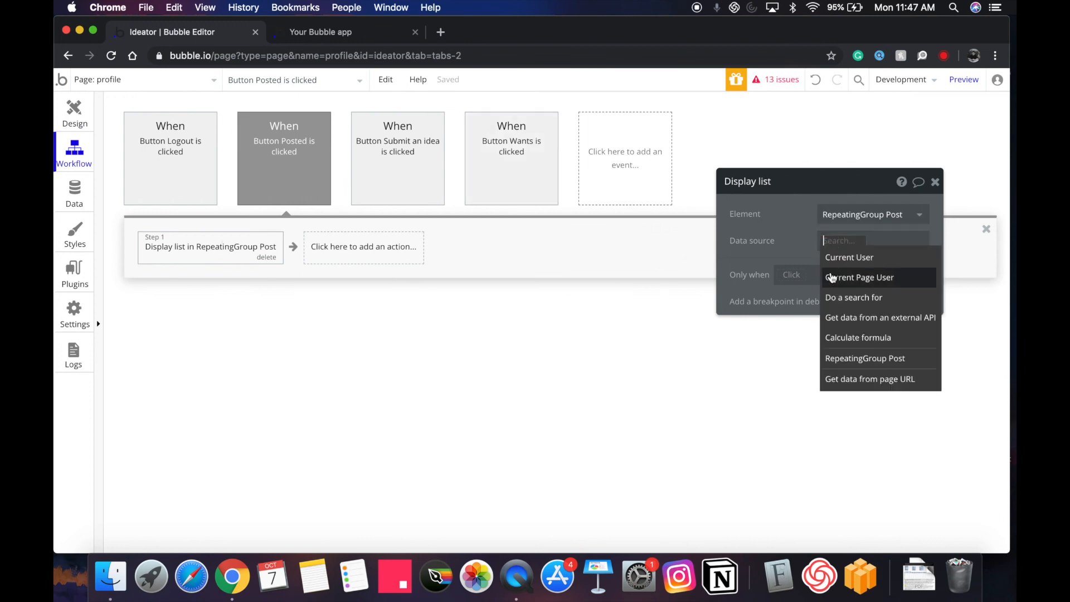
click(852, 297)
click(585, 214)
click(591, 248)
click(583, 250)
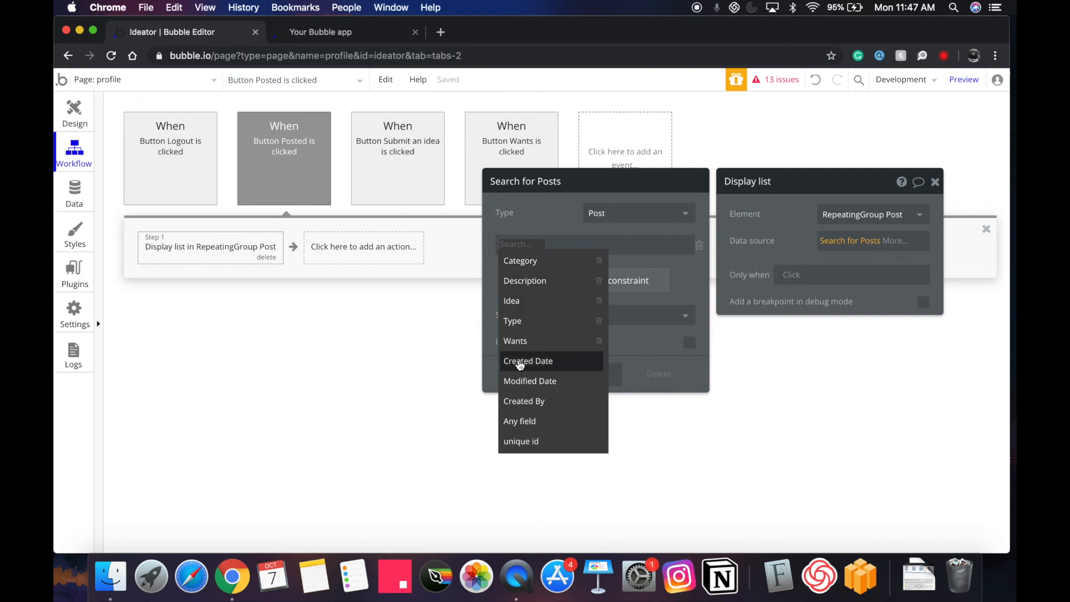
click(525, 400)
click(551, 249)
click(553, 264)
click(556, 247)
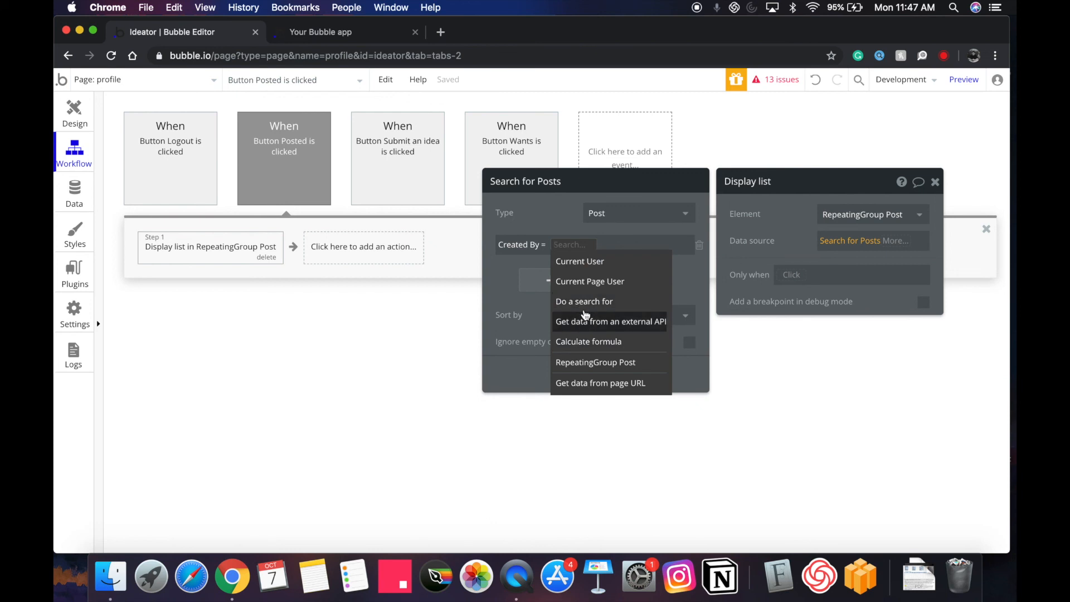
click(584, 282)
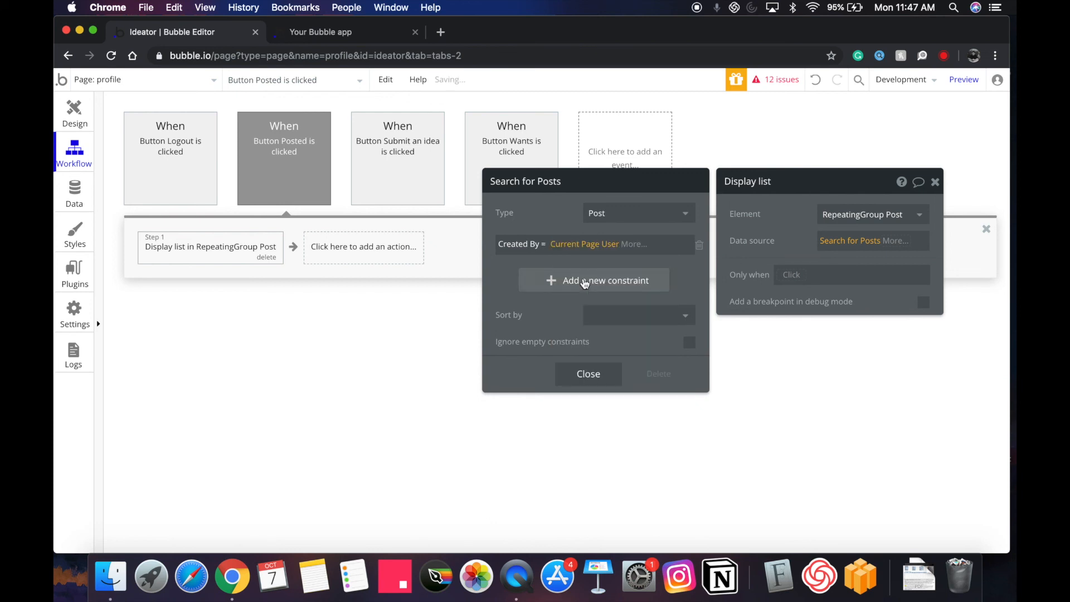
click(277, 148)
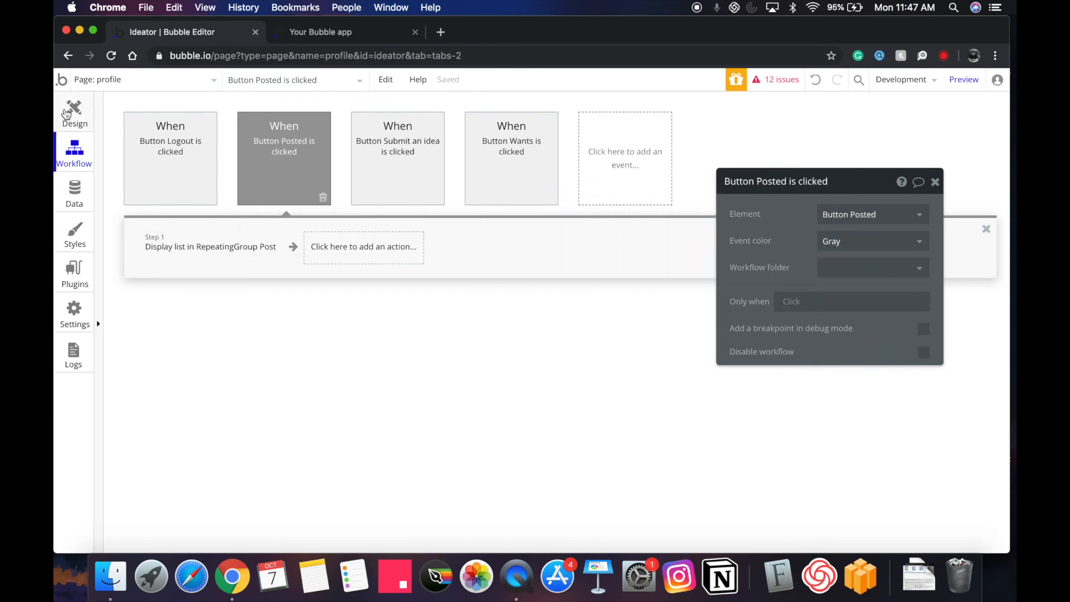
Create a click workflow for the Wants button and paste in Posted's display list step.
click(66, 114)
click(677, 272)
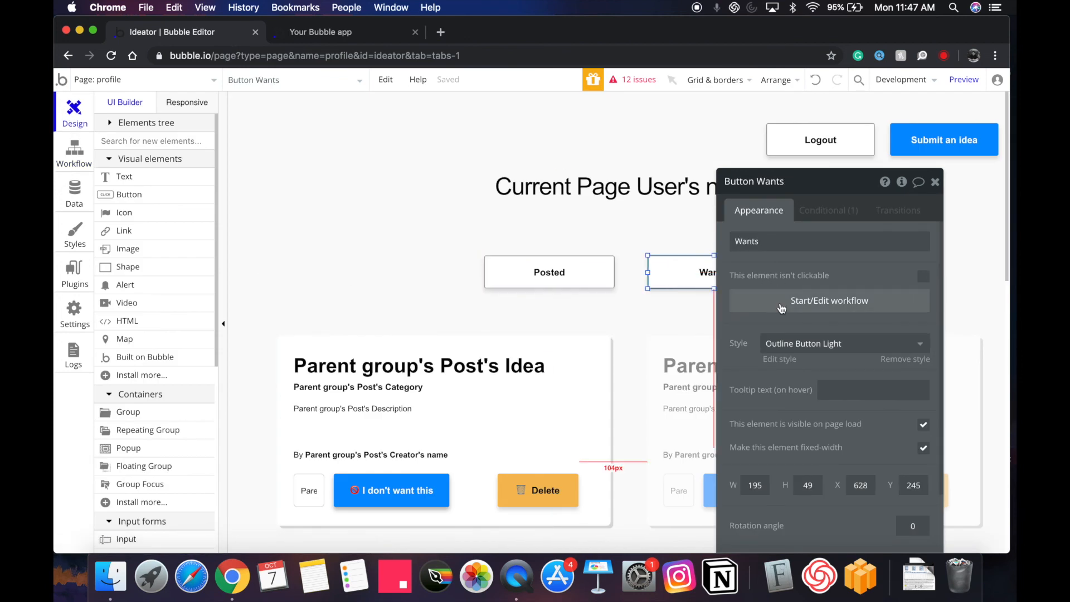
click(781, 307)
click(223, 256)
mouse_move(210, 316)
click(372, 168)
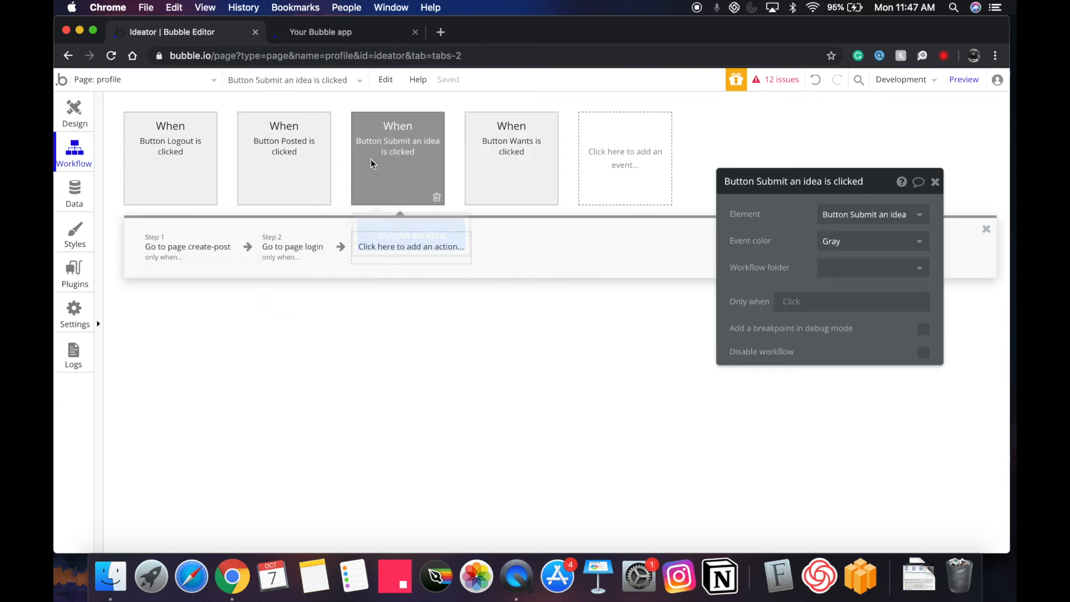
click(264, 139)
click(222, 245)
key(super+c)
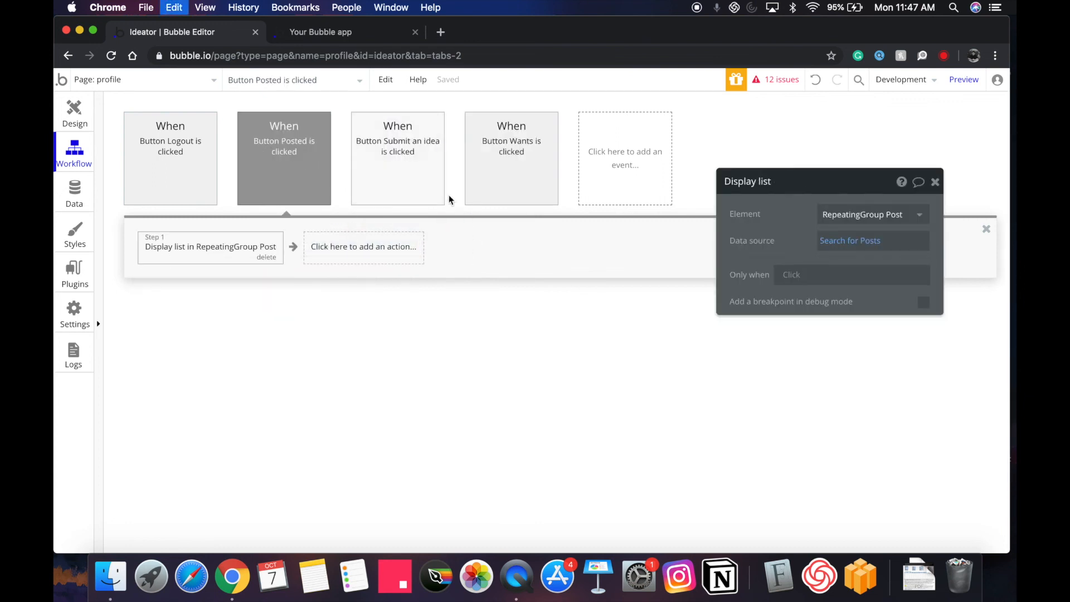
click(480, 159)
key(super+v)
Change the copied search's constraint to Wants contains Current Page User.
click(852, 241)
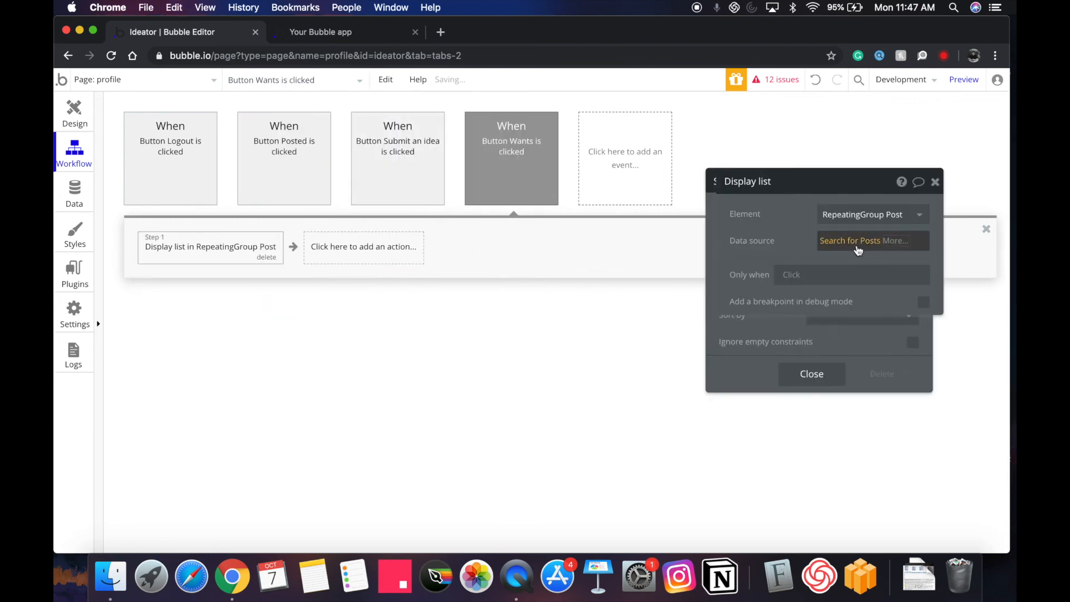
click(700, 245)
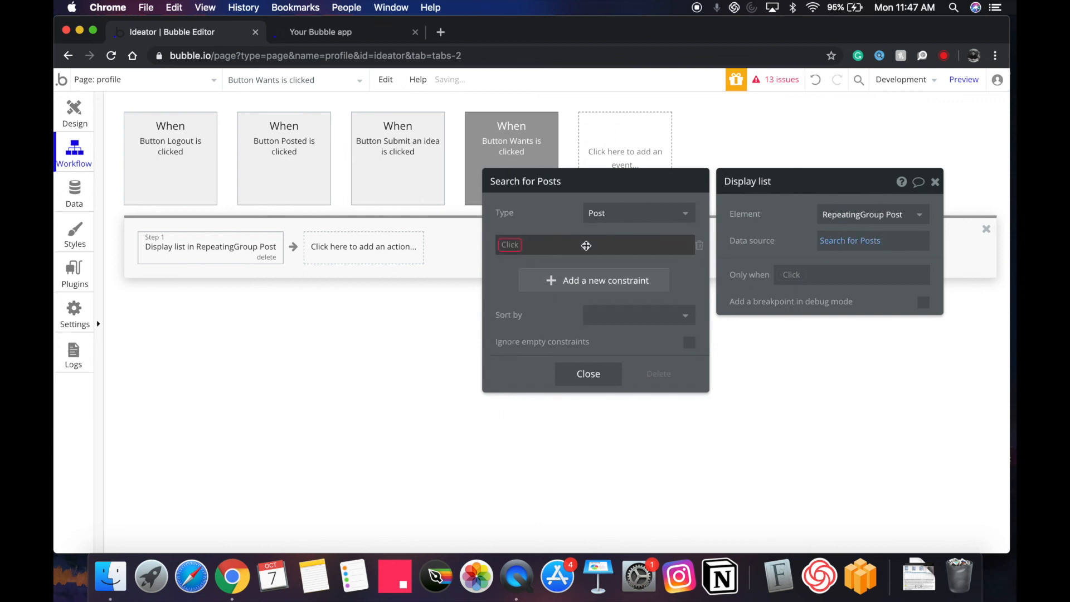
click(505, 246)
click(524, 341)
click(536, 245)
click(541, 269)
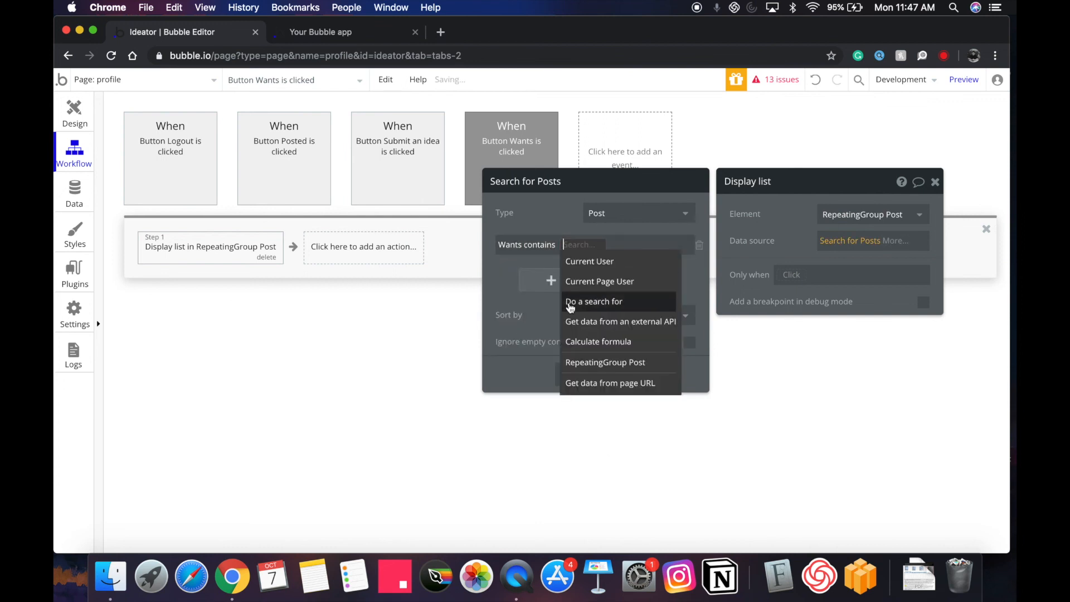
click(578, 282)
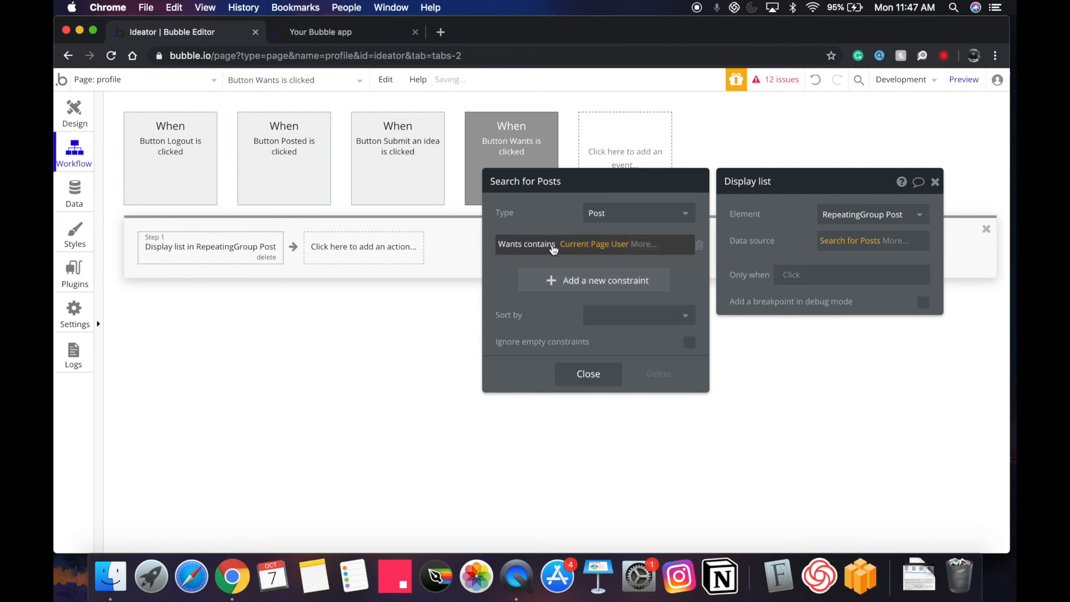
click(506, 141)
Recheck the Posted workflow, then switch back to editing the index page.
click(304, 146)
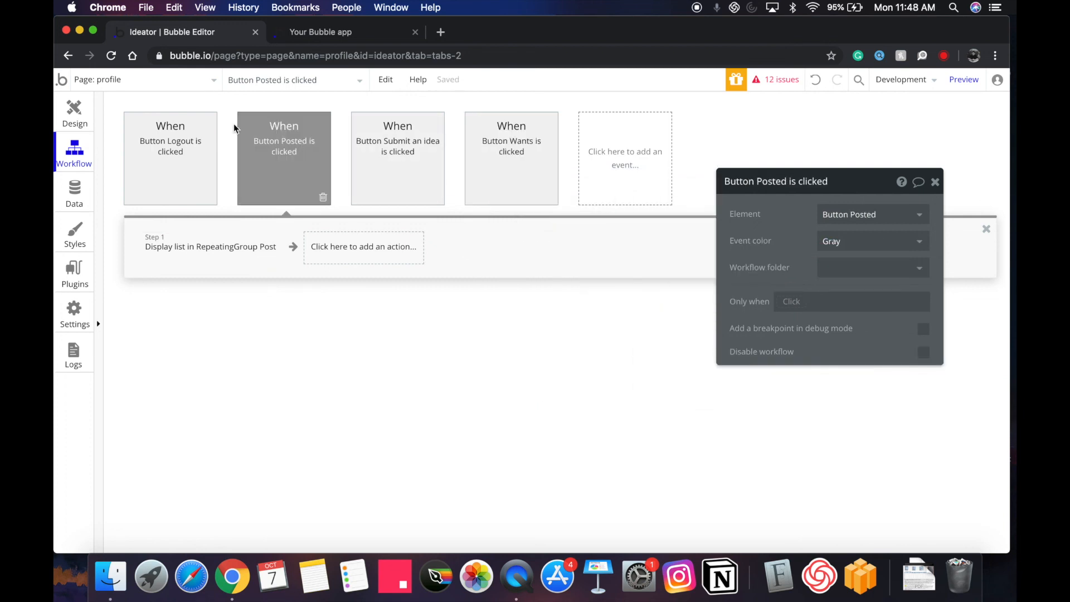
click(71, 119)
click(109, 79)
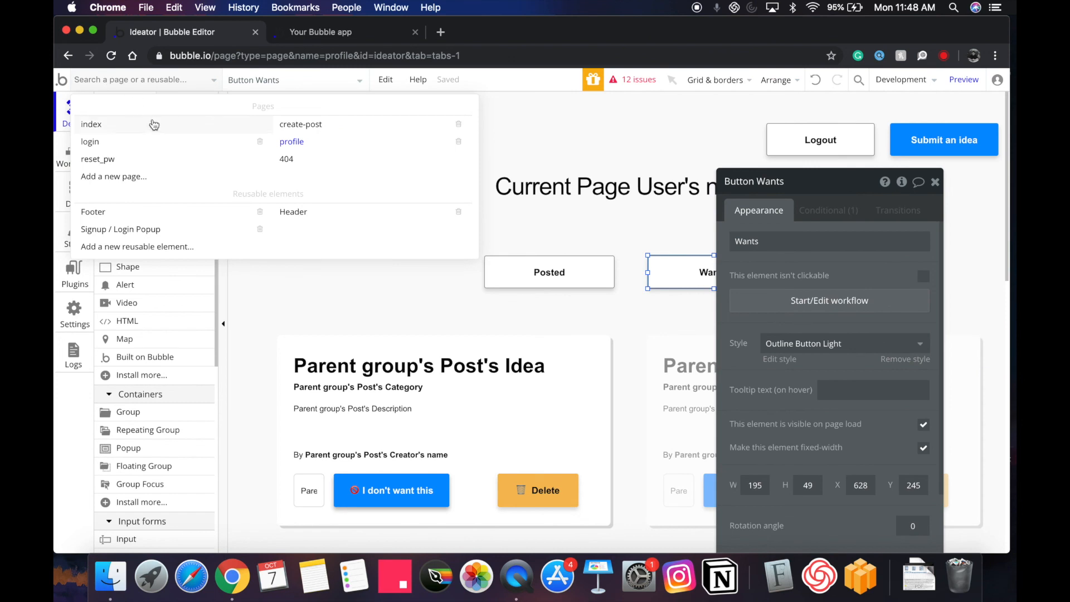
click(628, 392)
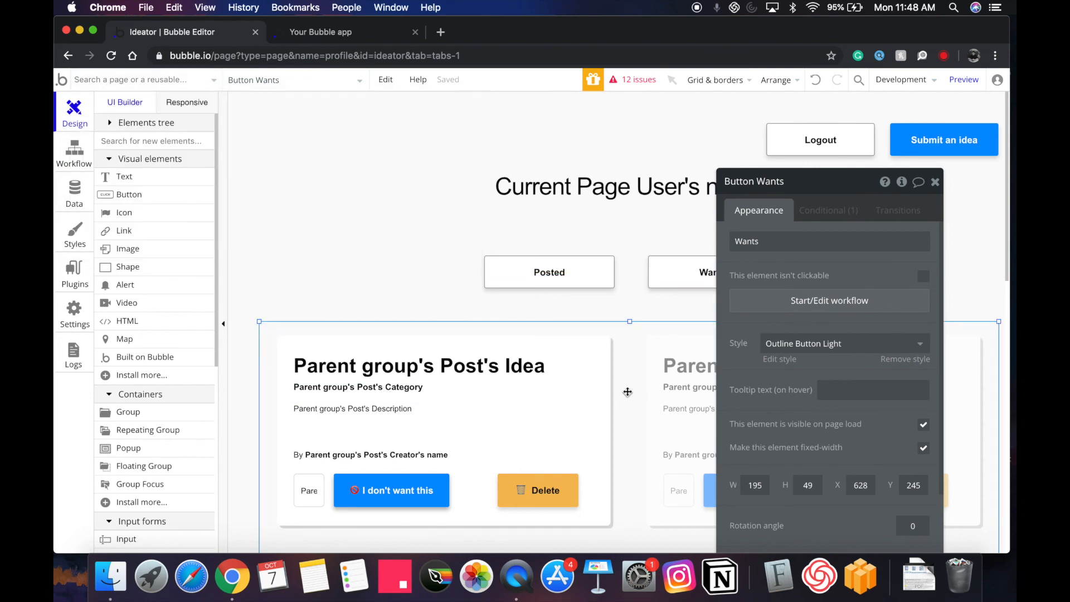
click(206, 88)
click(180, 113)
Preview the app and log in with saved credentials from the login page.
click(963, 79)
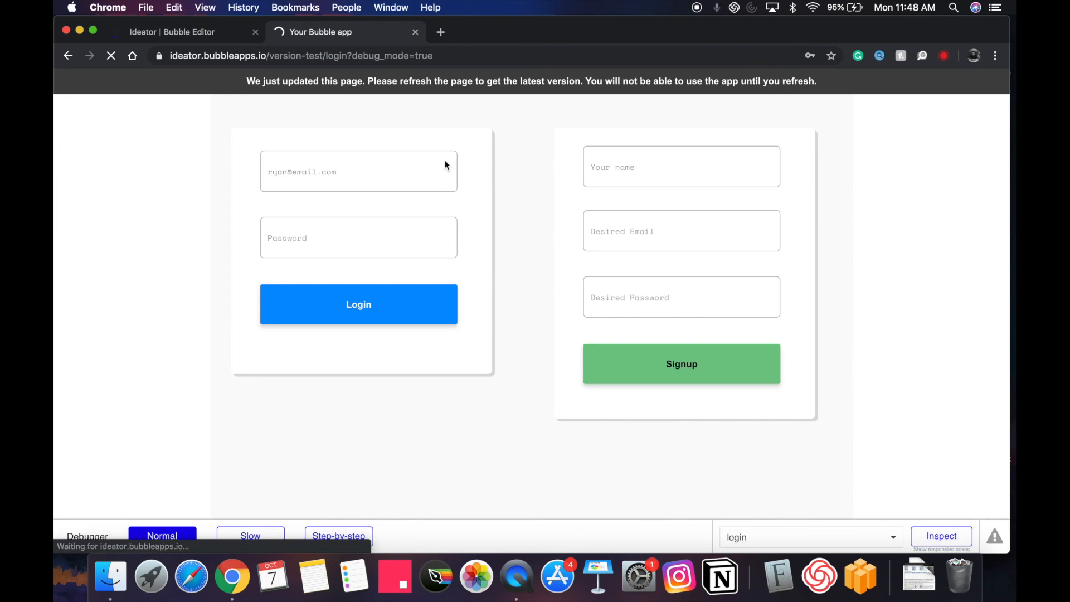
click(908, 113)
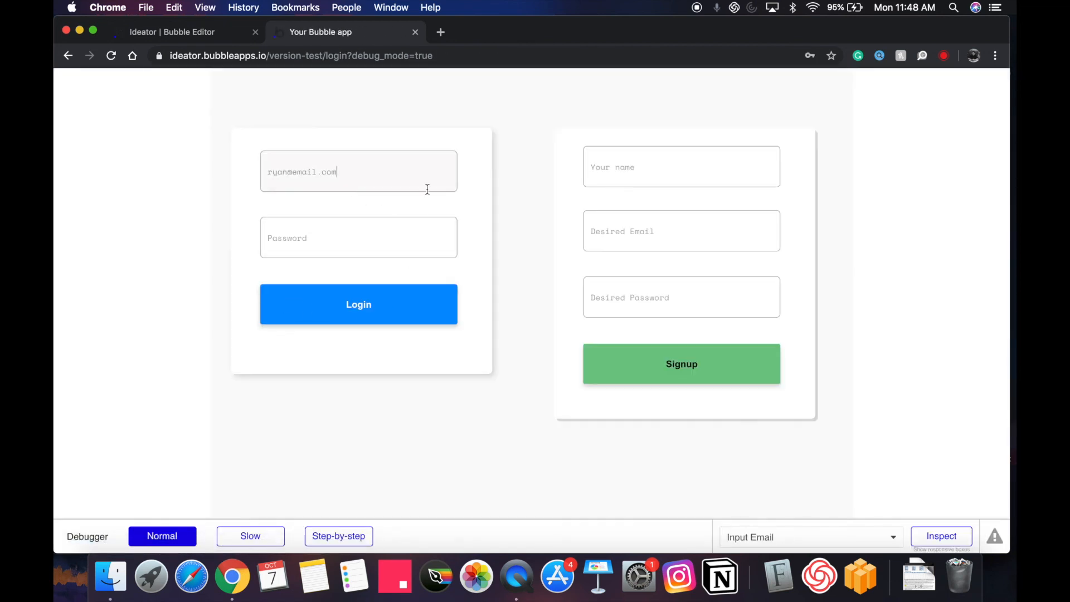
click(335, 237)
click(306, 276)
click(323, 304)
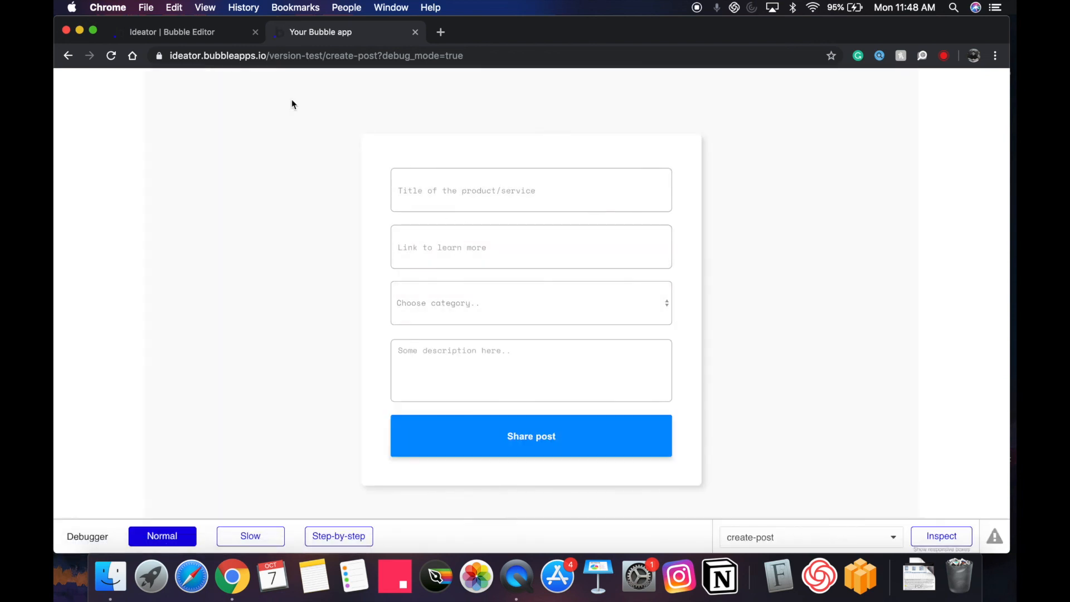
Want the university marketplace idea in preview, then check the profile's Posted and Wants lists.
click(192, 31)
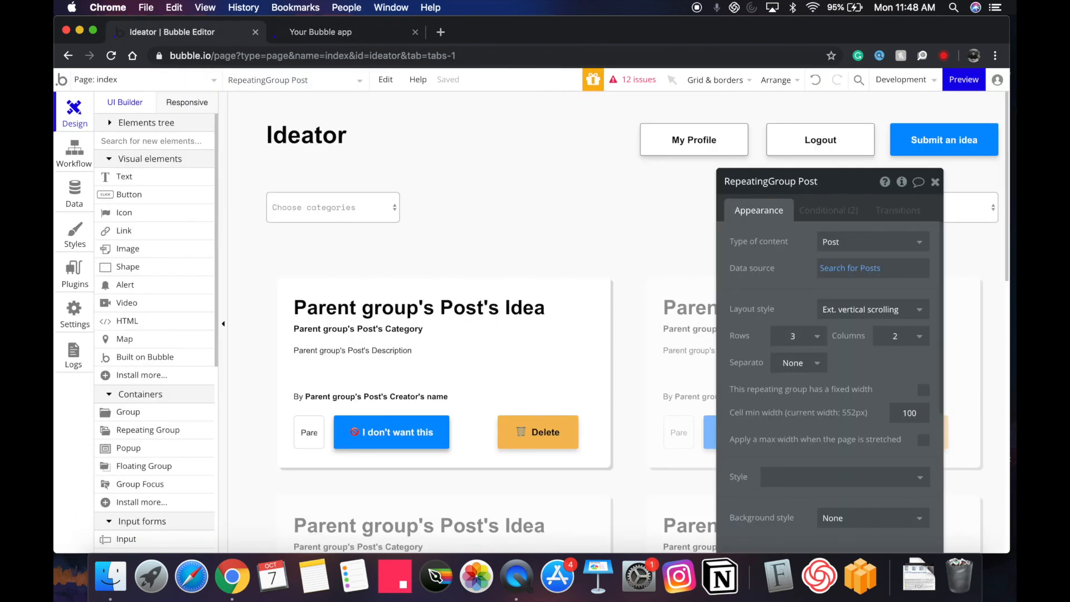
click(964, 78)
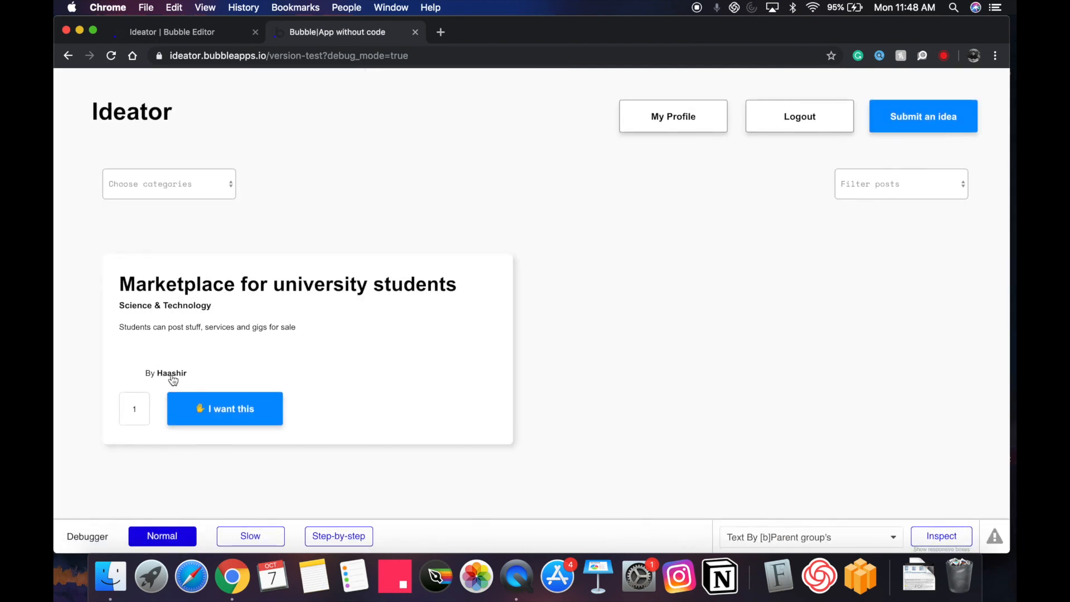
click(215, 409)
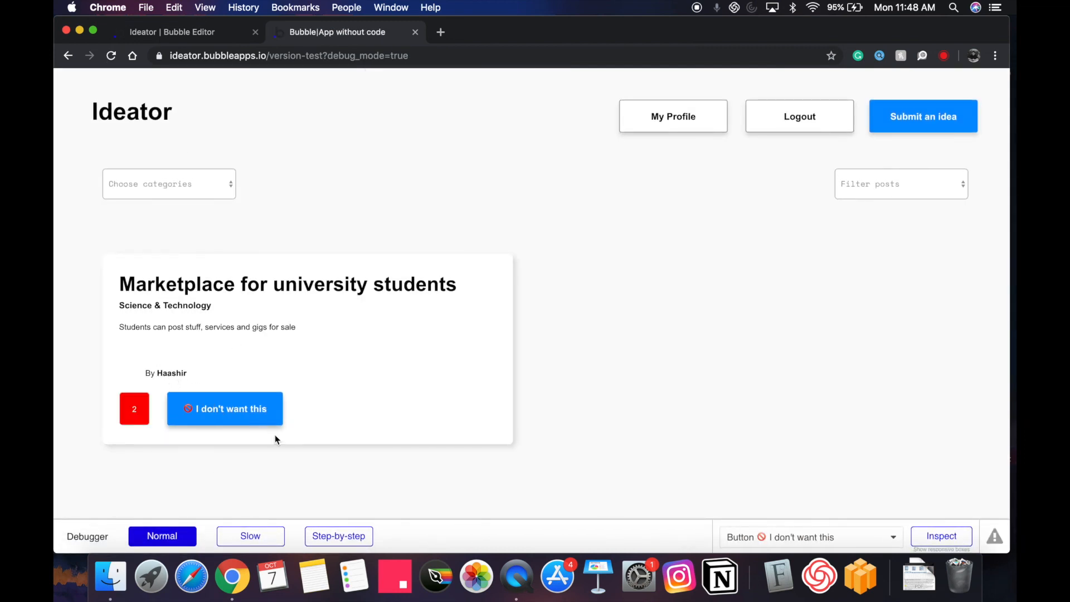
click(684, 130)
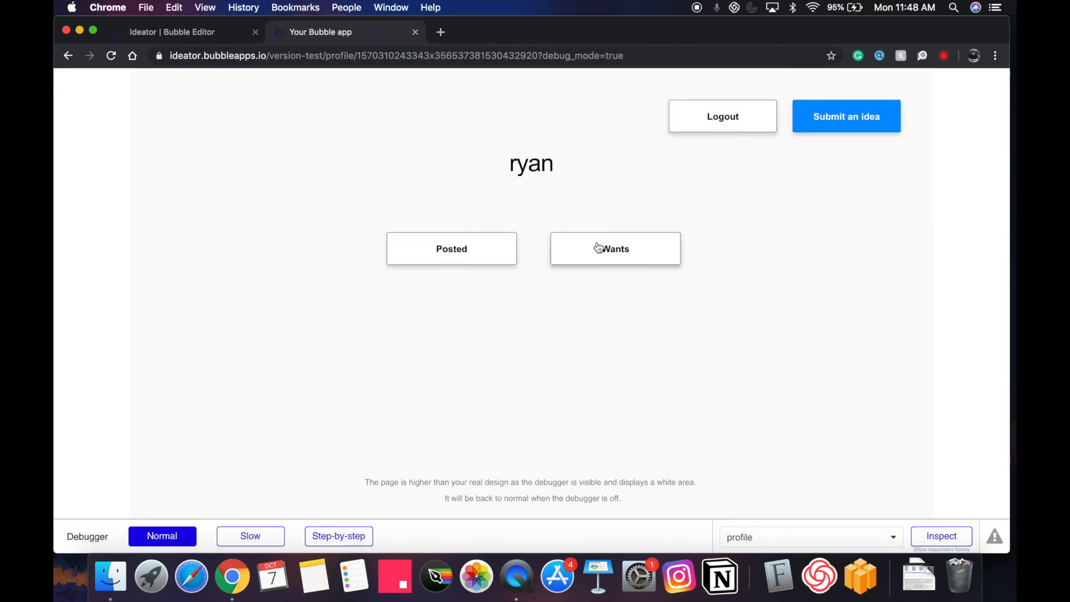
click(437, 252)
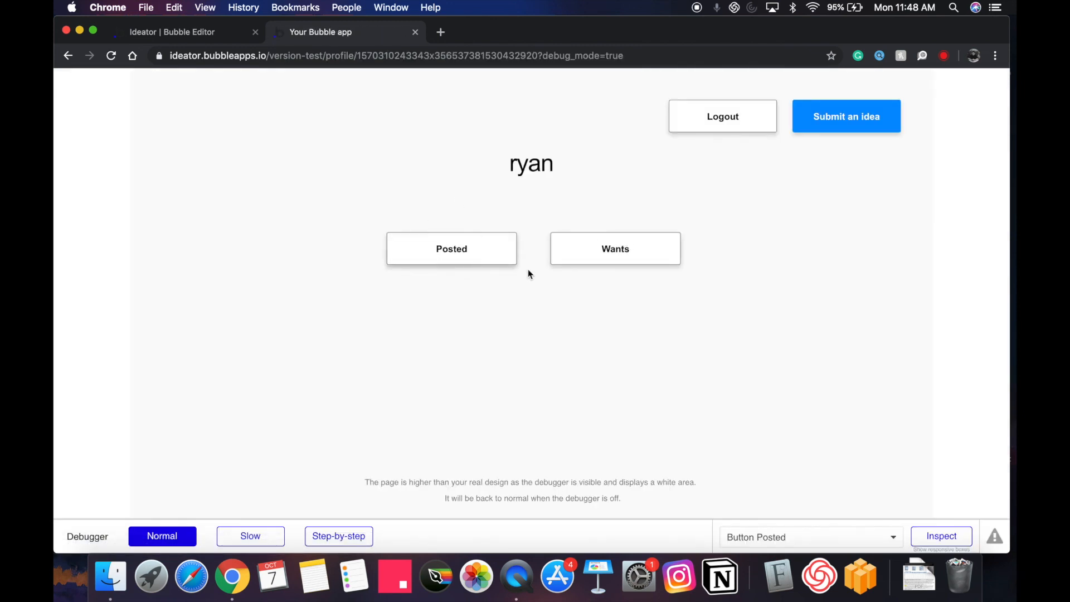
click(623, 257)
scroll(319, 450, down, 1)
scroll(320, 450, up, 2)
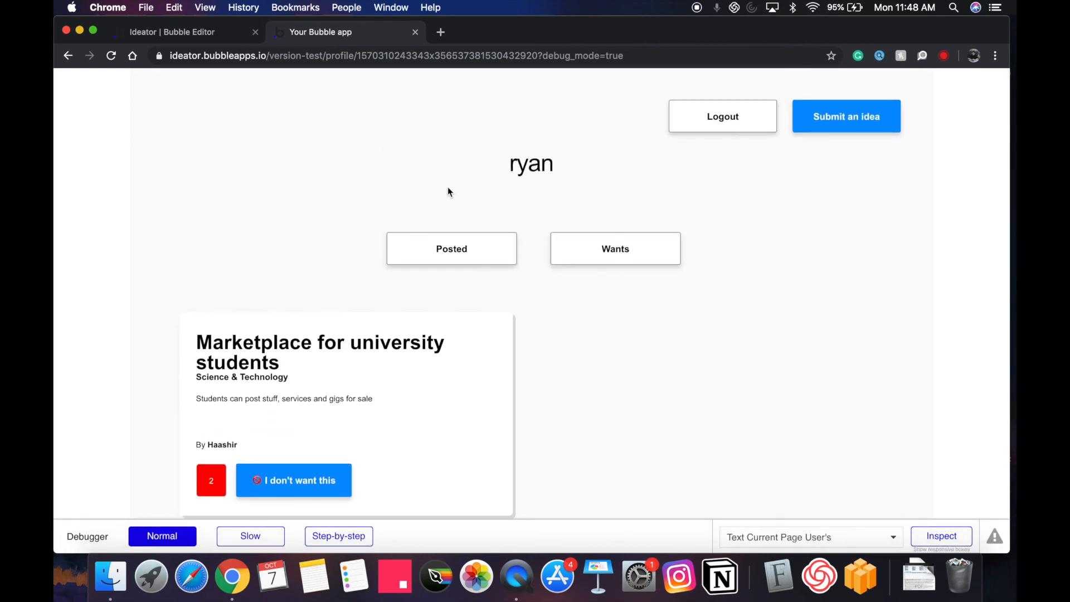
Compare the live profile page with the editor, ending back in the editor.
click(187, 36)
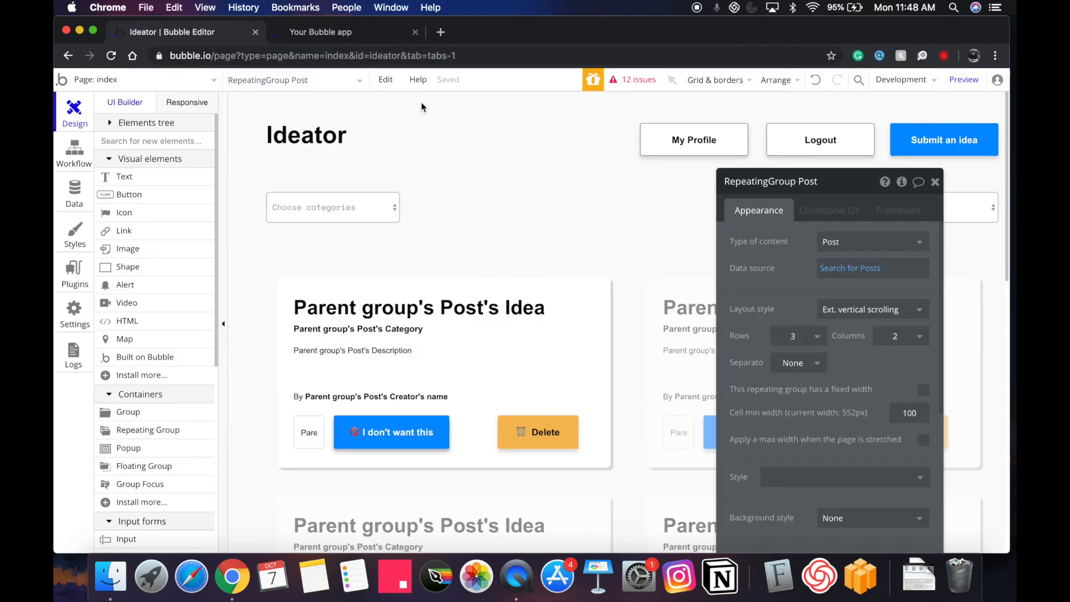
click(402, 32)
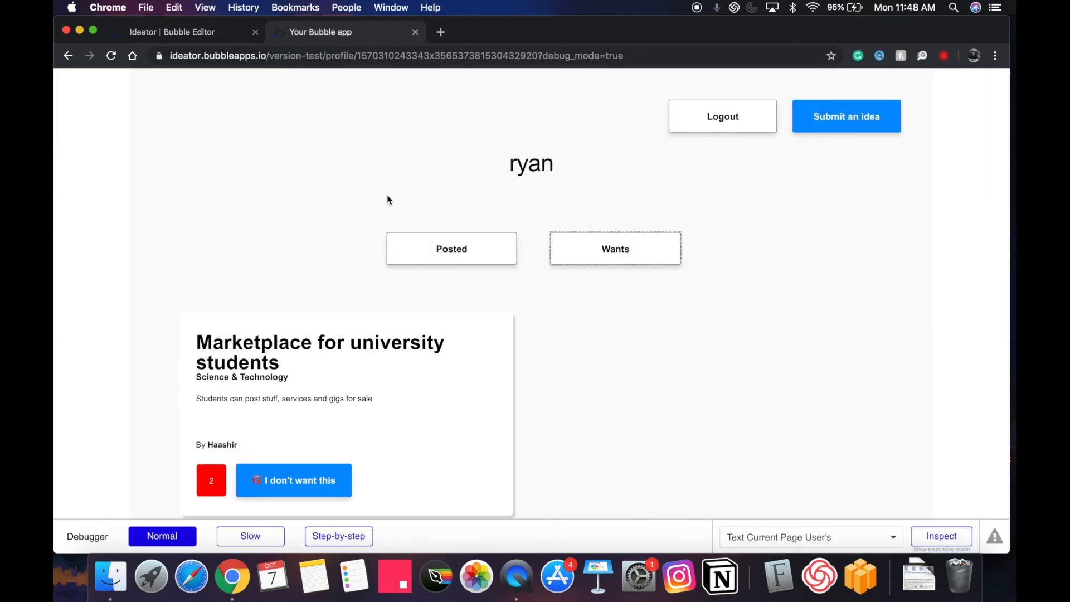
click(202, 32)
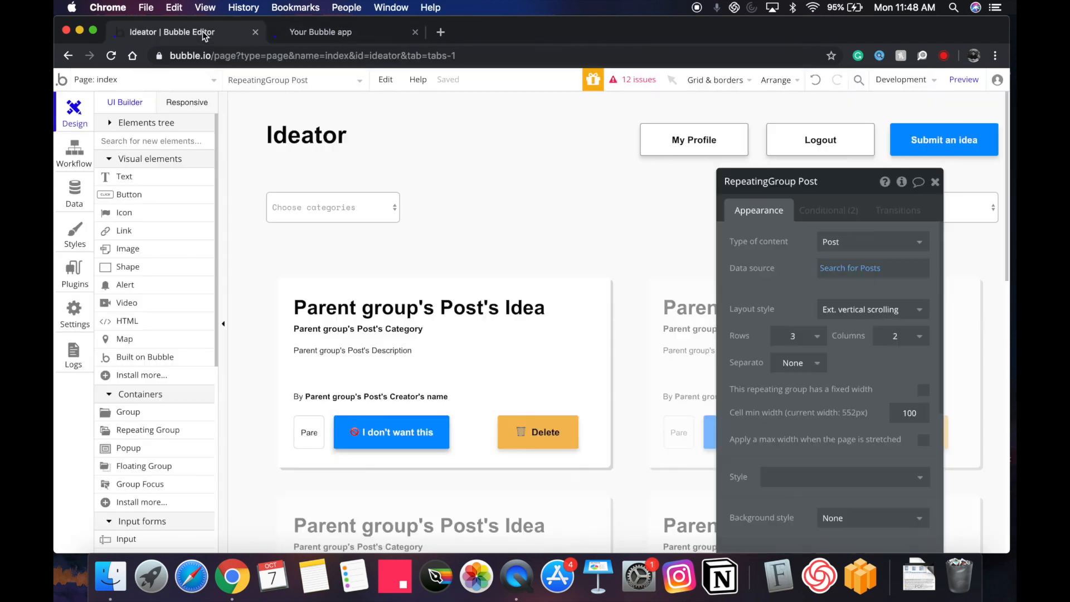
click(397, 33)
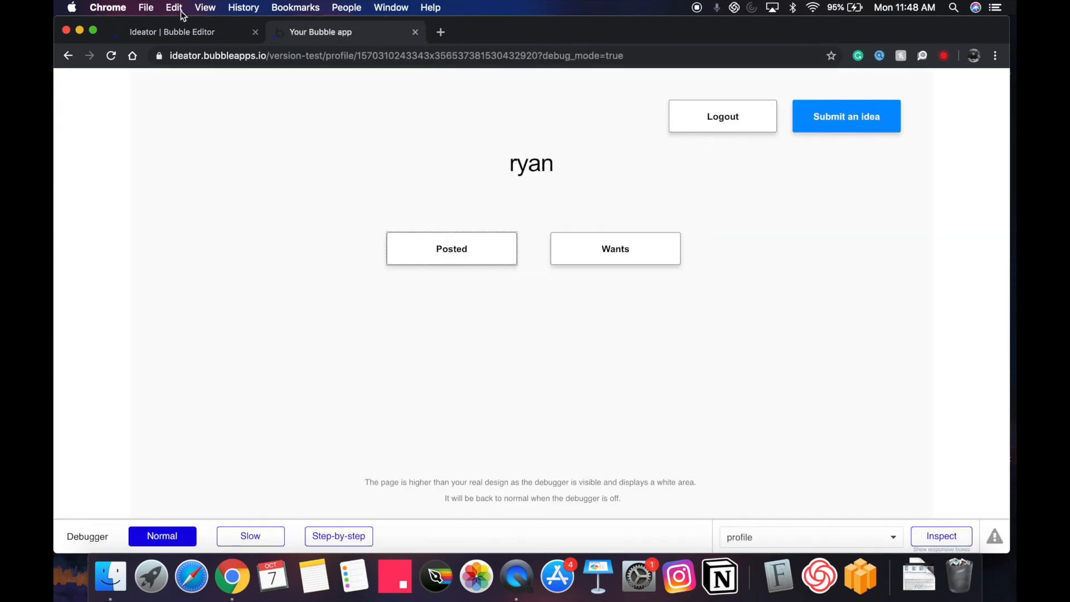
click(179, 33)
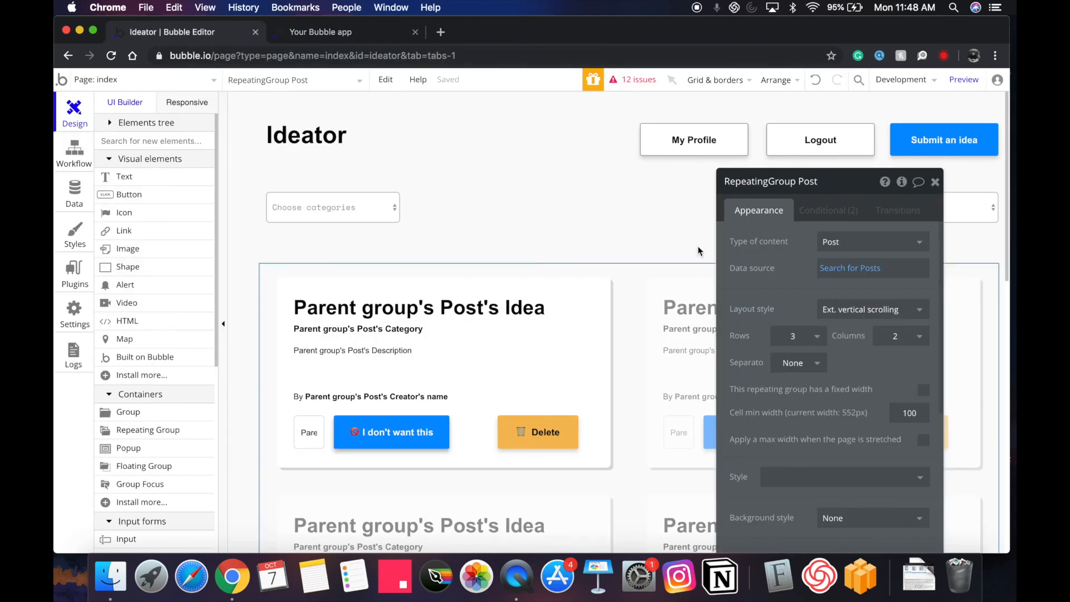
Open the Share post button's workflow on the create-post page.
click(188, 84)
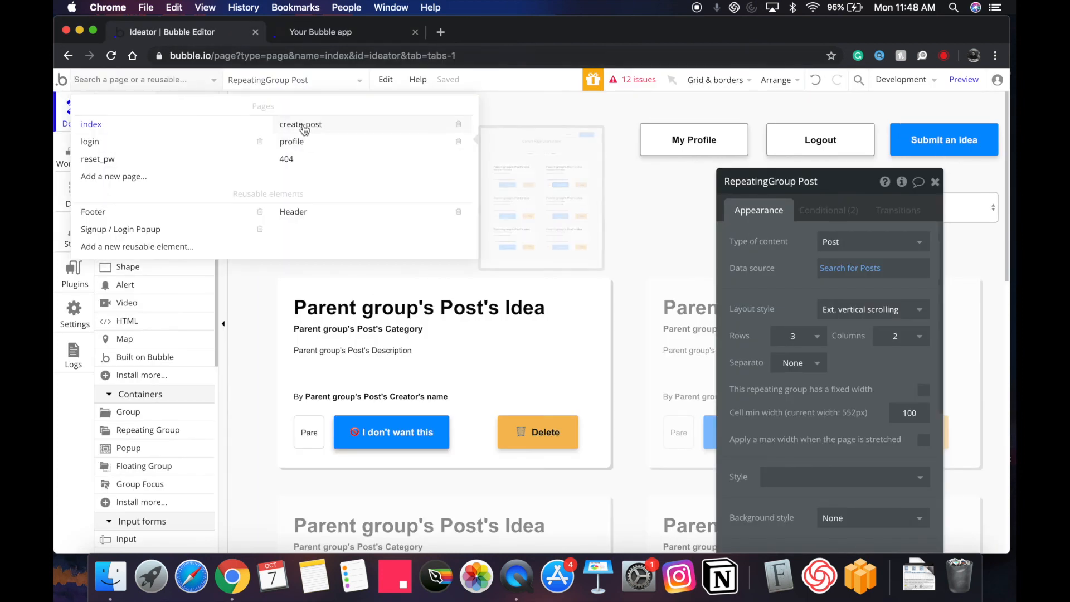
click(300, 125)
double_click(545, 443)
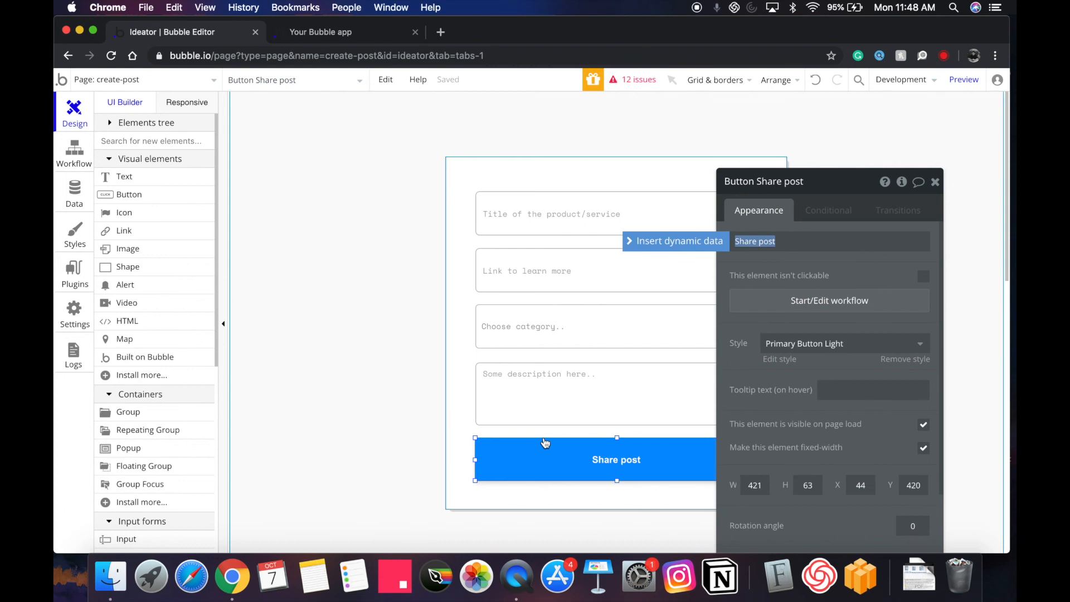
click(856, 307)
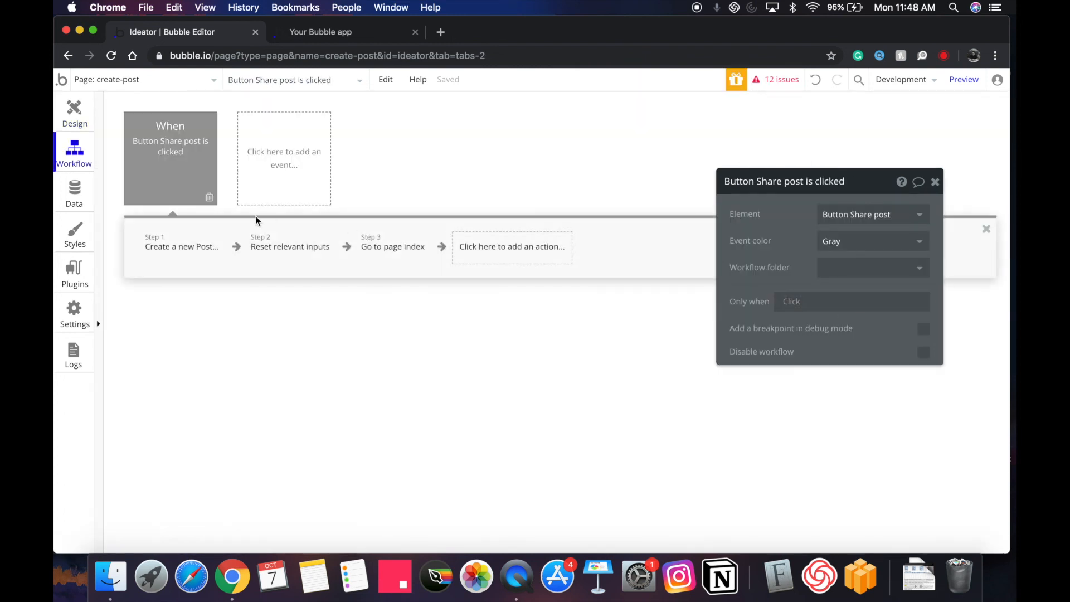
click(173, 248)
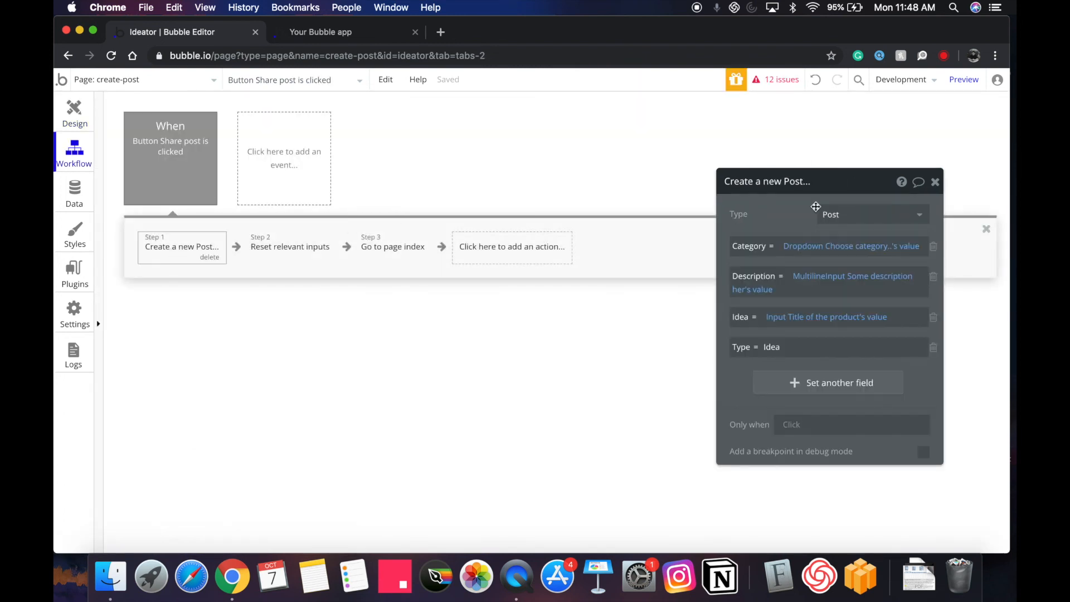
Insert a 'Make changes to thing' step after step 1 targeting Result of step 1.
click(236, 253)
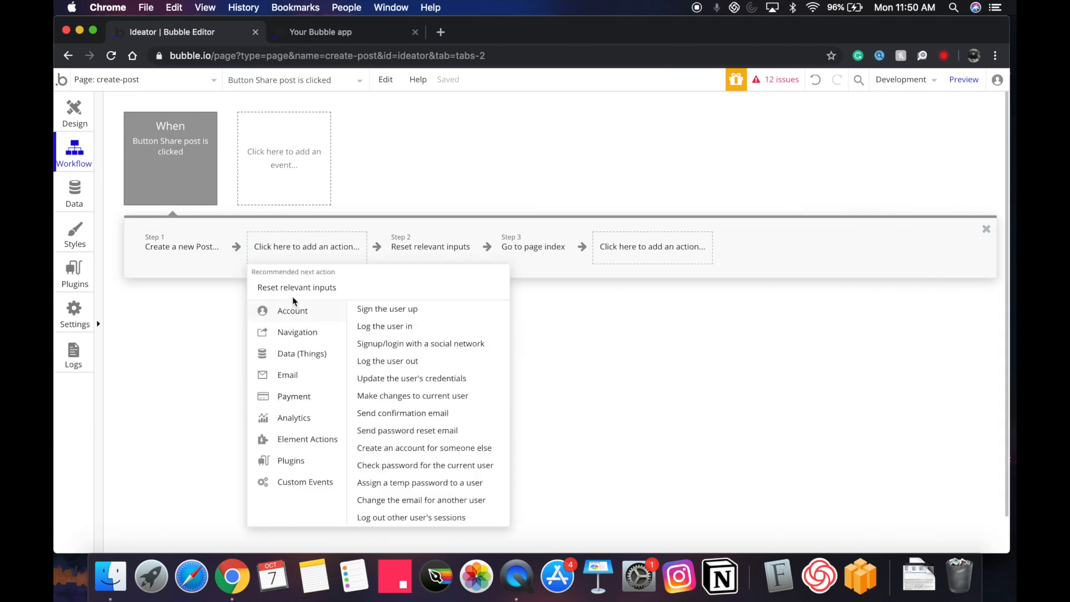
mouse_move(298, 362)
click(397, 328)
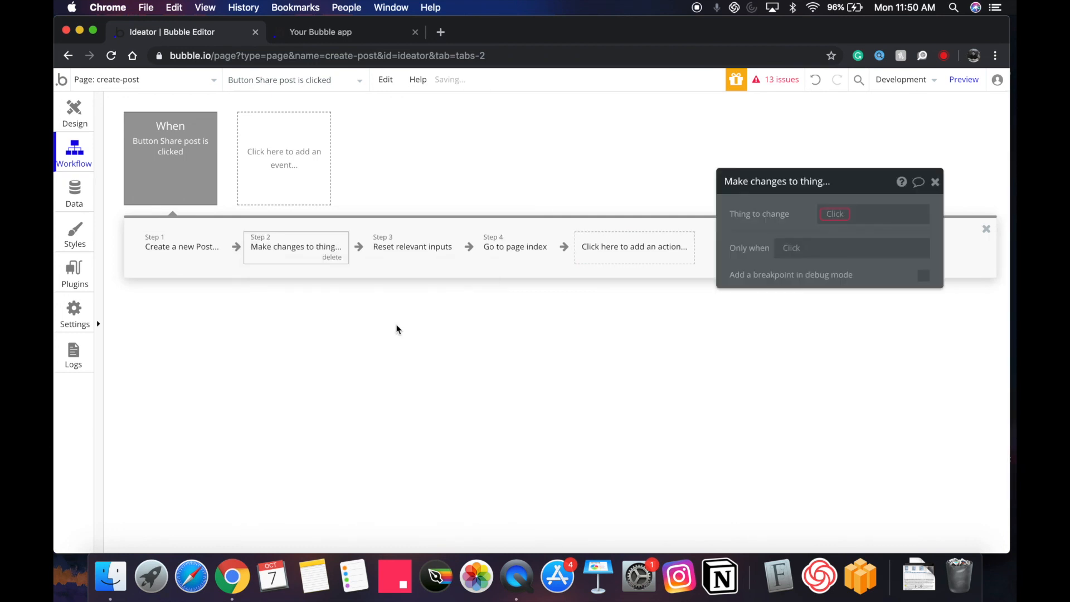
click(825, 214)
click(836, 229)
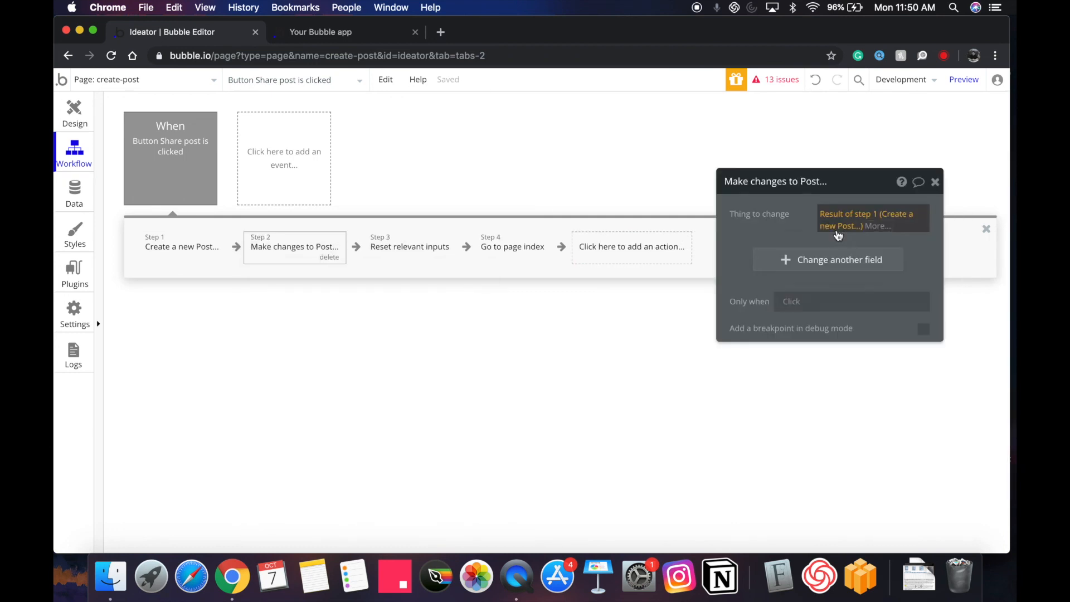
drag(800, 230, 814, 236)
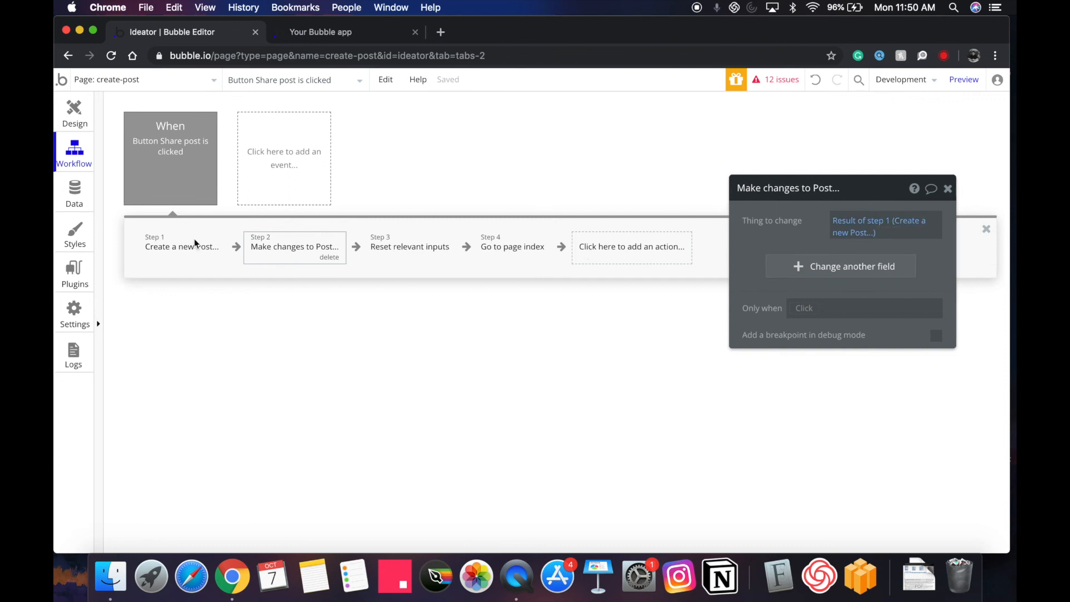
Make that step add Current User to the post's Wants list.
click(862, 276)
click(781, 260)
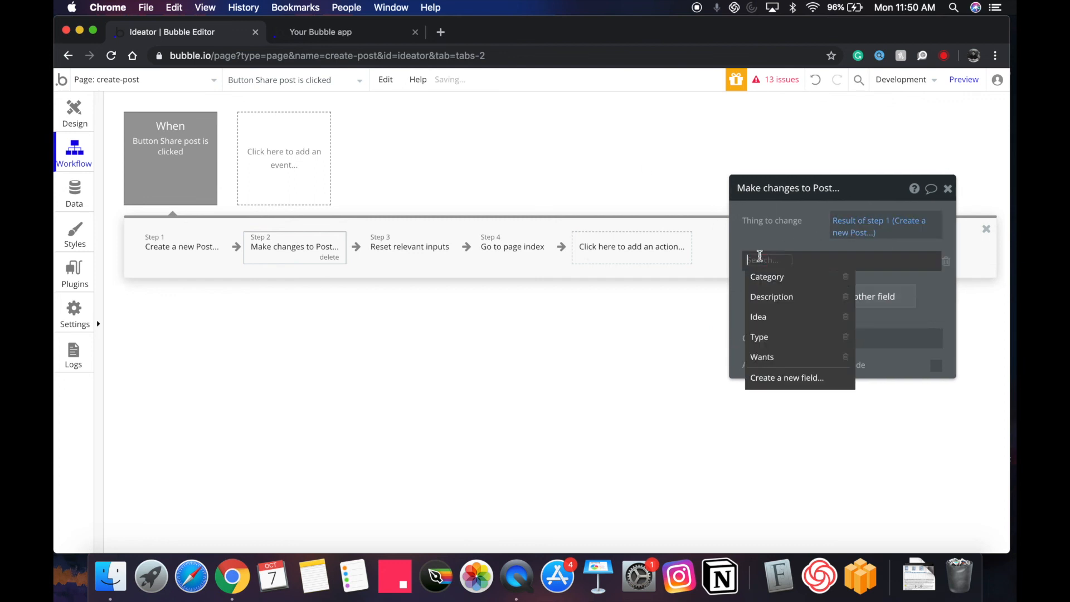
click(769, 353)
click(783, 261)
click(791, 281)
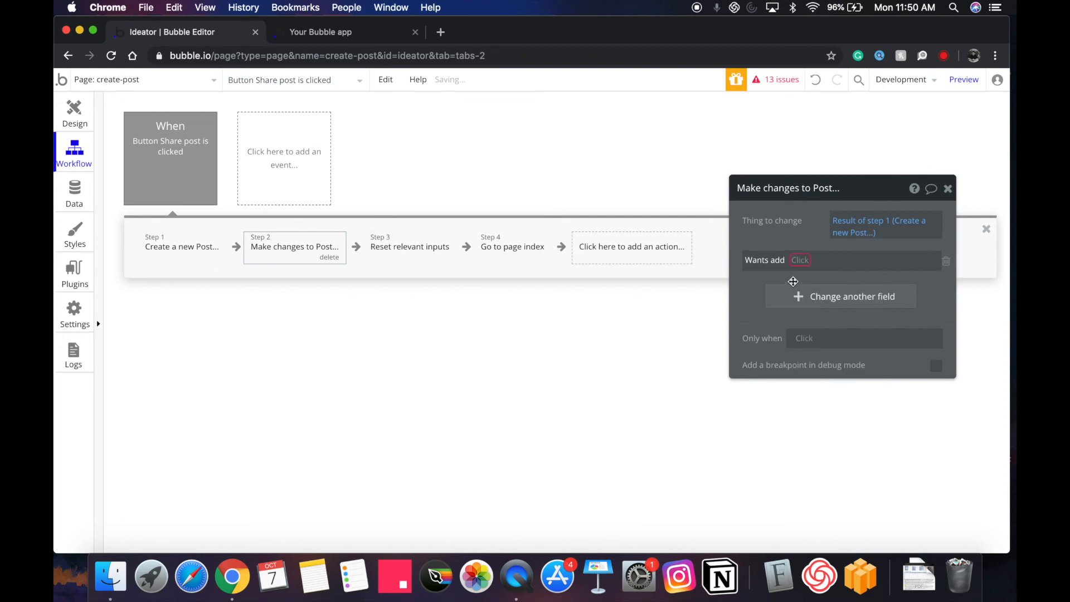
click(798, 262)
click(802, 337)
drag(791, 225, 777, 228)
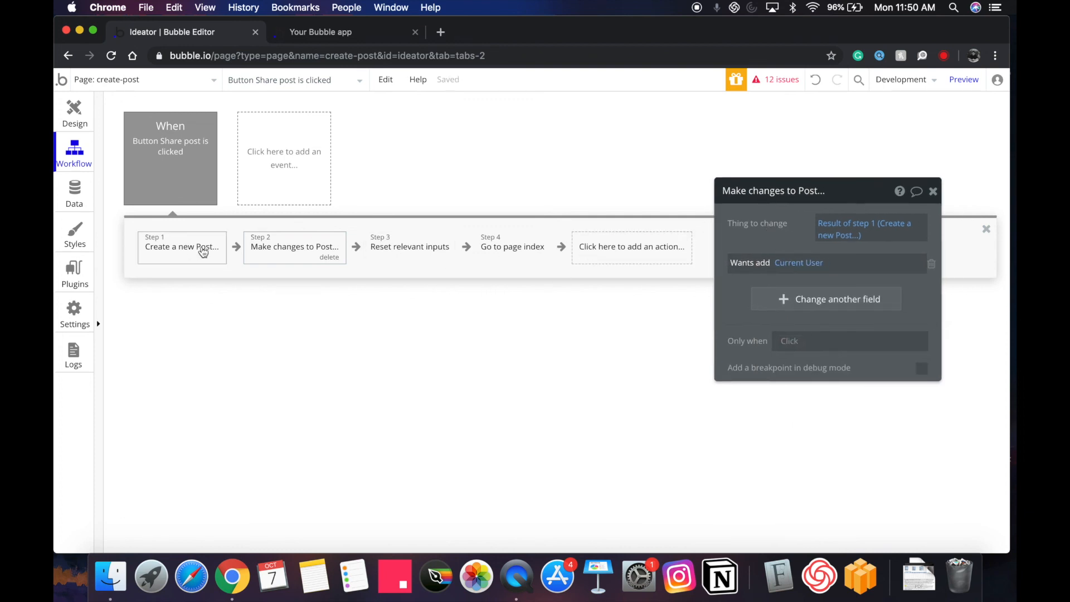
click(204, 250)
click(70, 114)
click(140, 80)
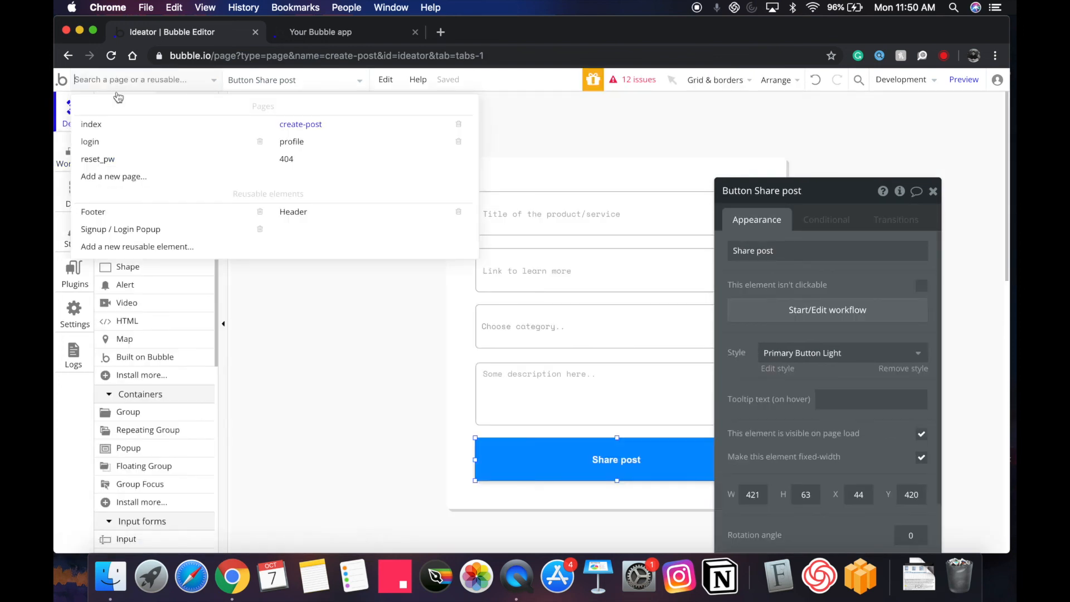
From the issues list, remove the empty conditions on the profile's Posted and Wants buttons.
click(96, 122)
double_click(769, 397)
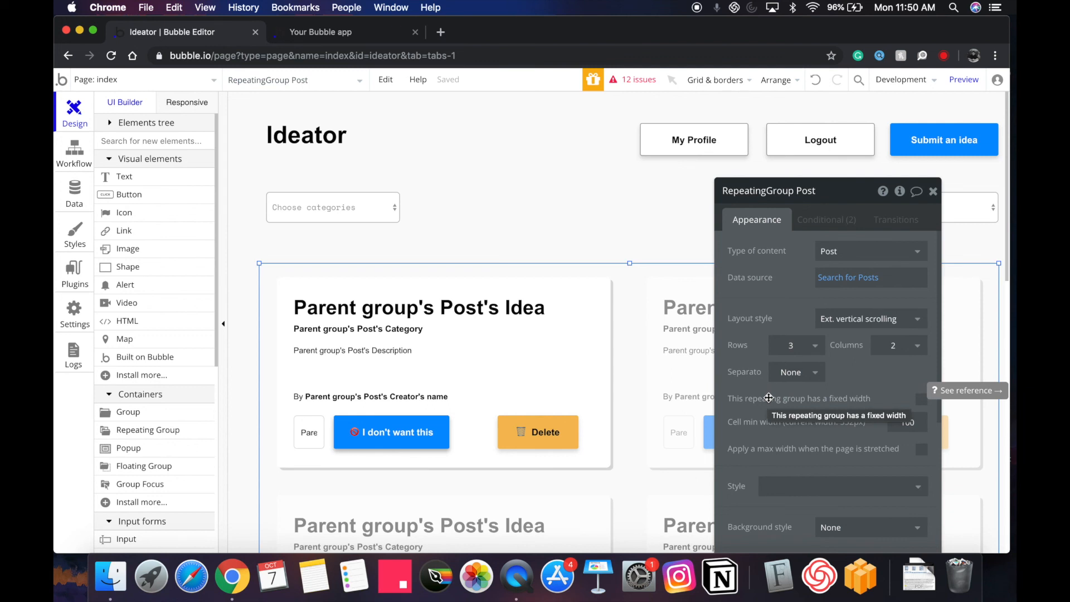
click(635, 80)
click(227, 248)
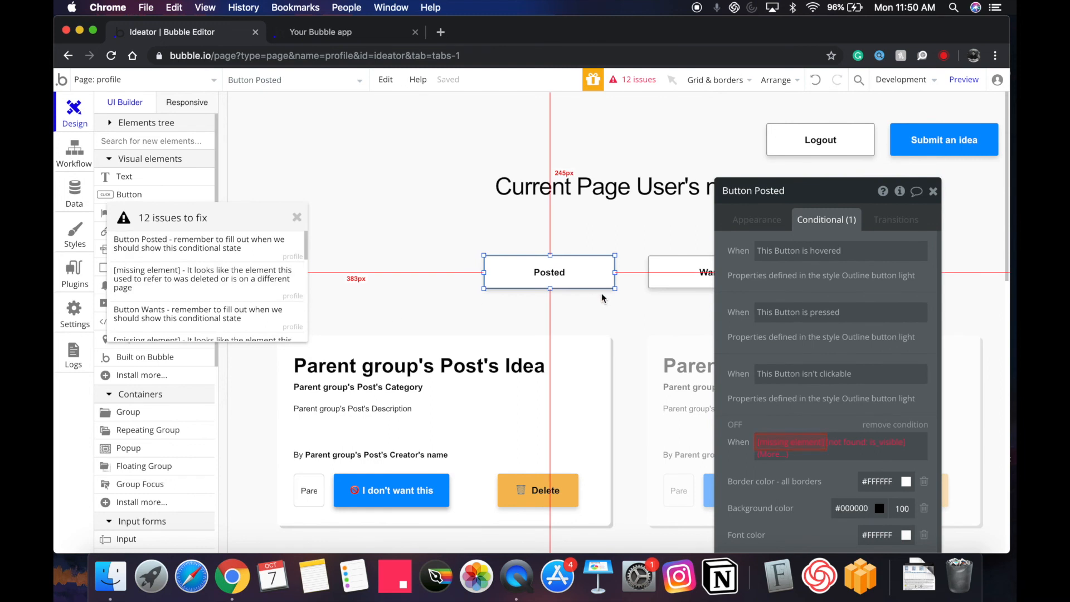
click(883, 427)
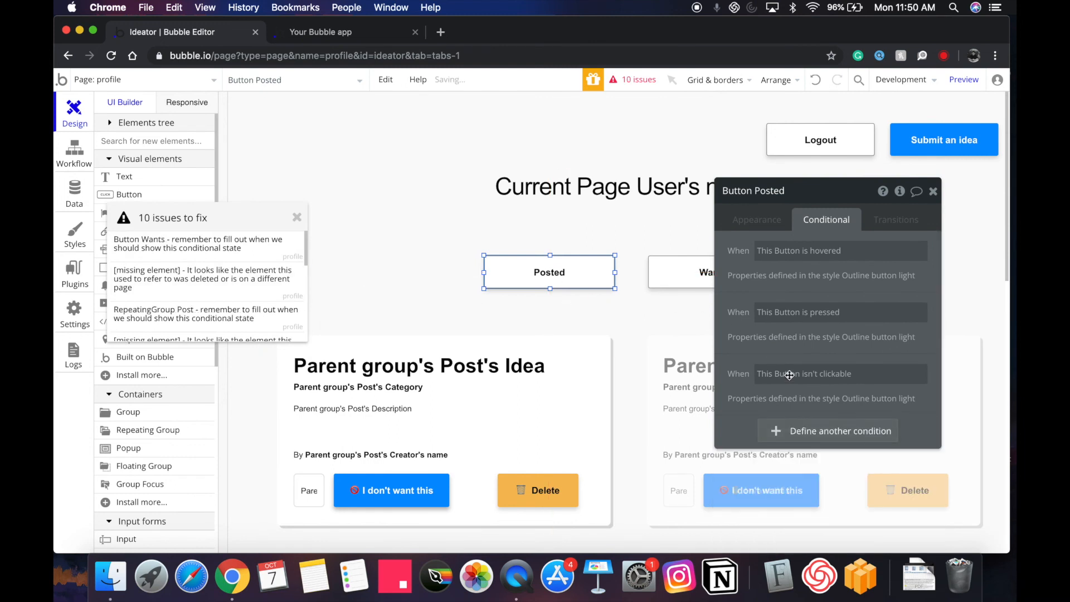
click(689, 276)
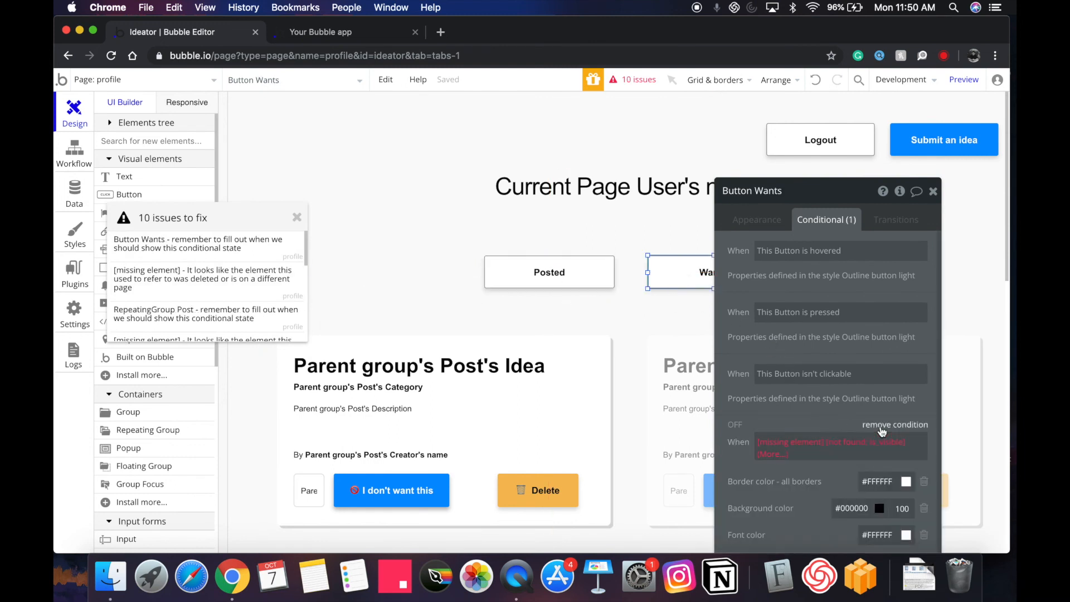
click(887, 425)
Remove the two broken post list conditions, then open the index page's properties.
click(222, 256)
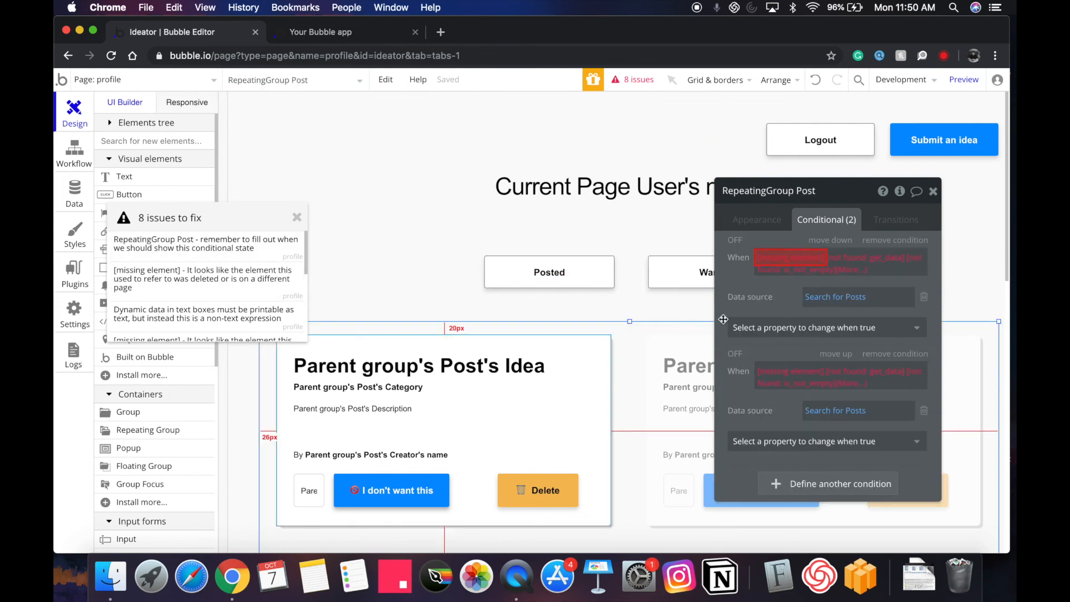
click(886, 241)
click(910, 245)
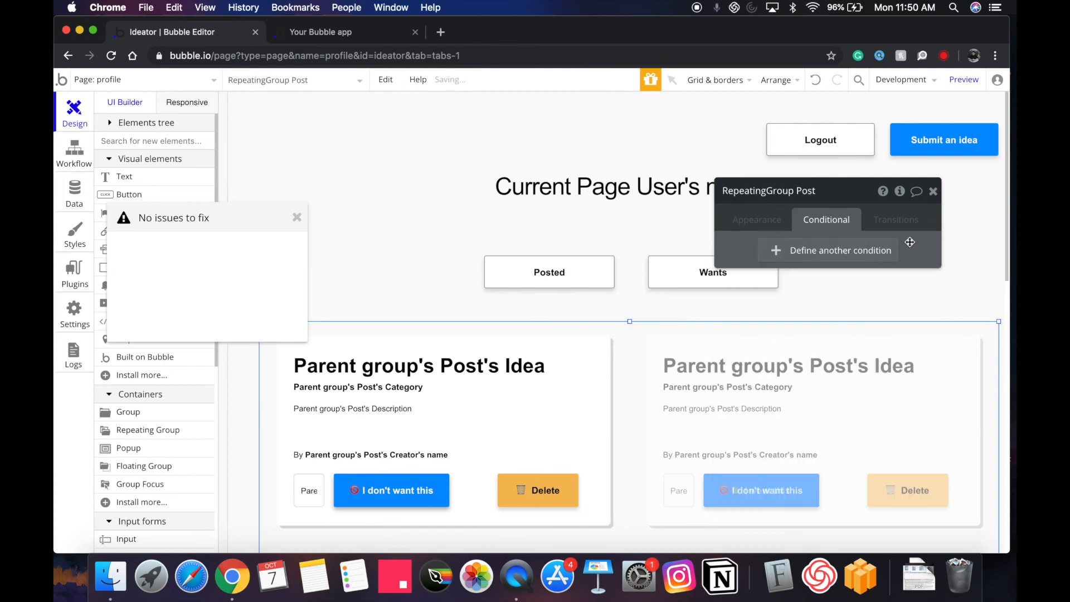
click(296, 218)
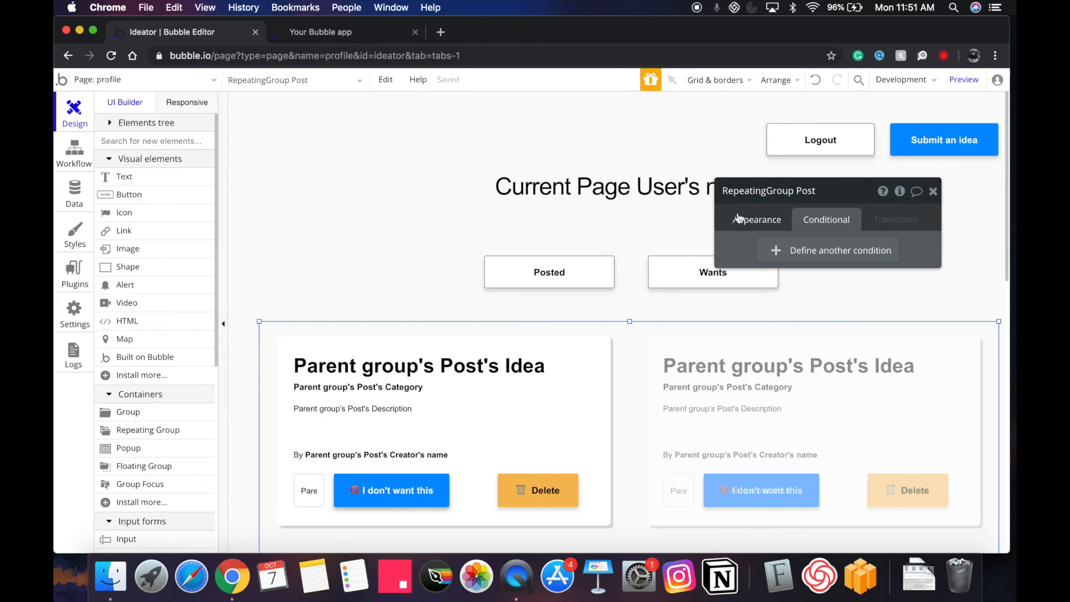
click(182, 86)
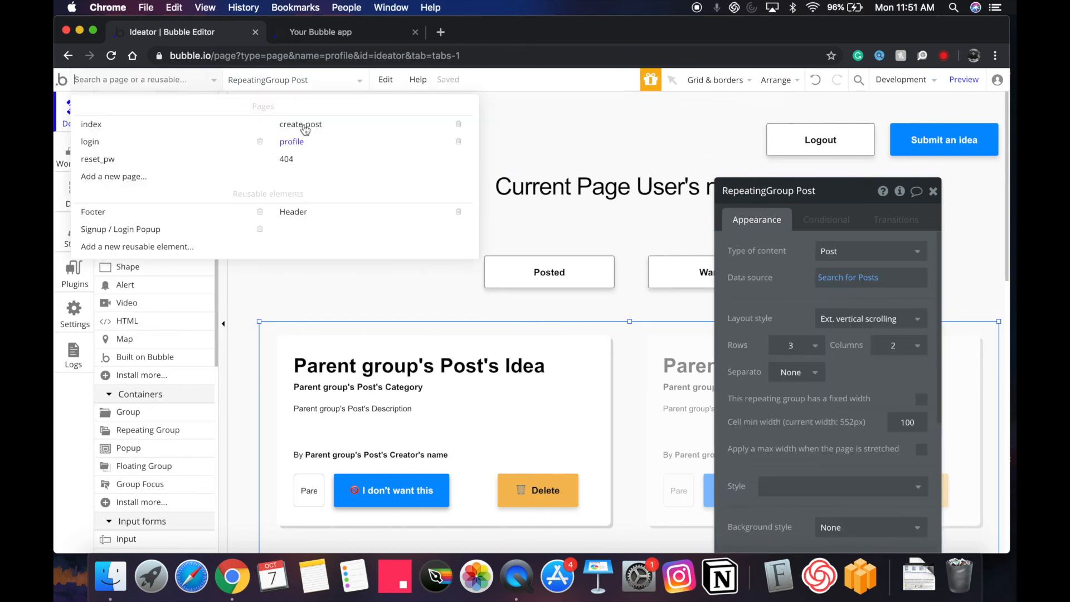
click(166, 124)
double_click(611, 219)
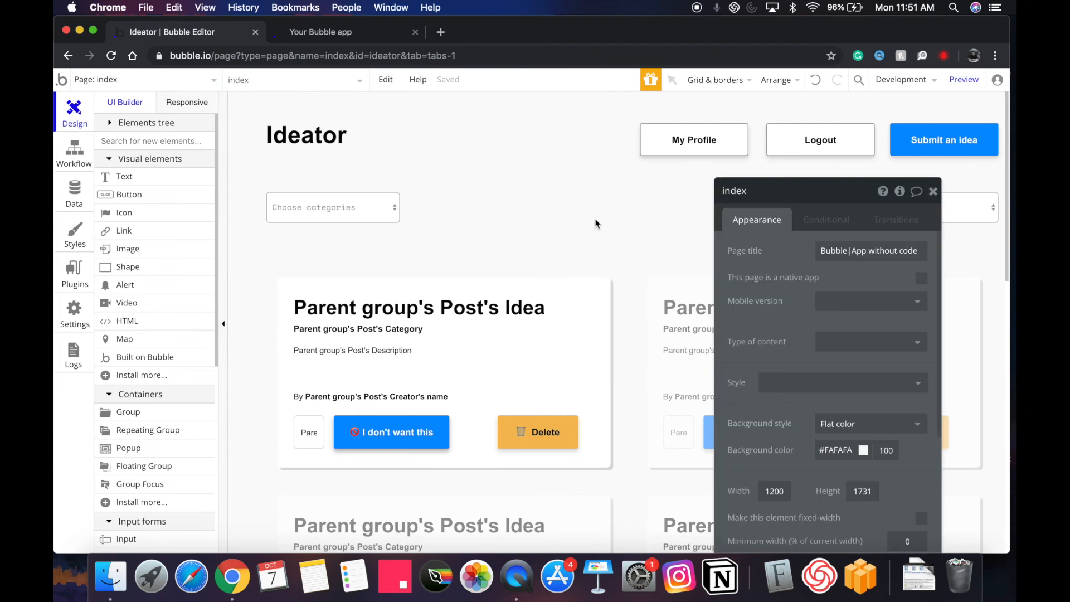